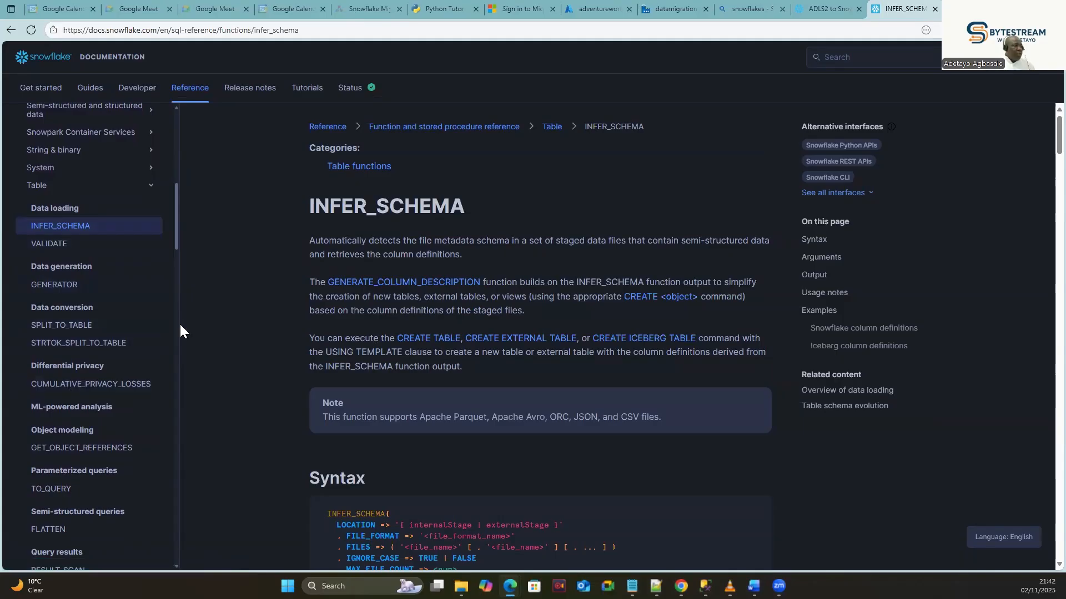
Scroll through the INFER_SCHEMA reference's Syntax, Arguments and Output sections.
{"action": "scroll", "coordinate": [500, 277], "scroll_direction": "down", "scroll_amount": 4}
{"action": "scroll", "coordinate": [500, 277], "scroll_direction": "down", "scroll_amount": 13}
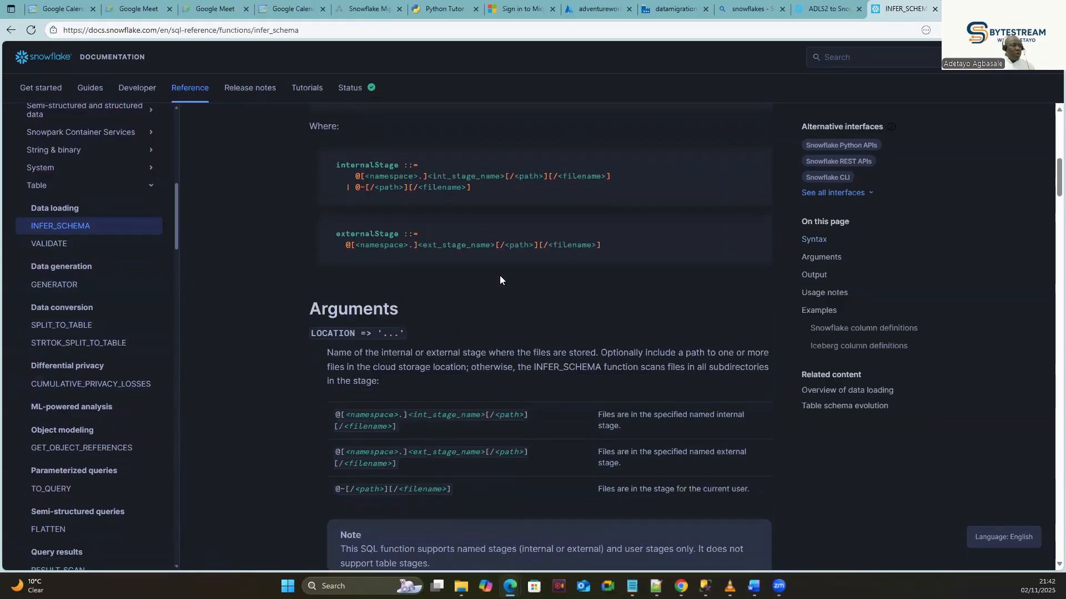
{"action": "scroll", "coordinate": [492, 305], "scroll_direction": "down", "scroll_amount": 14}
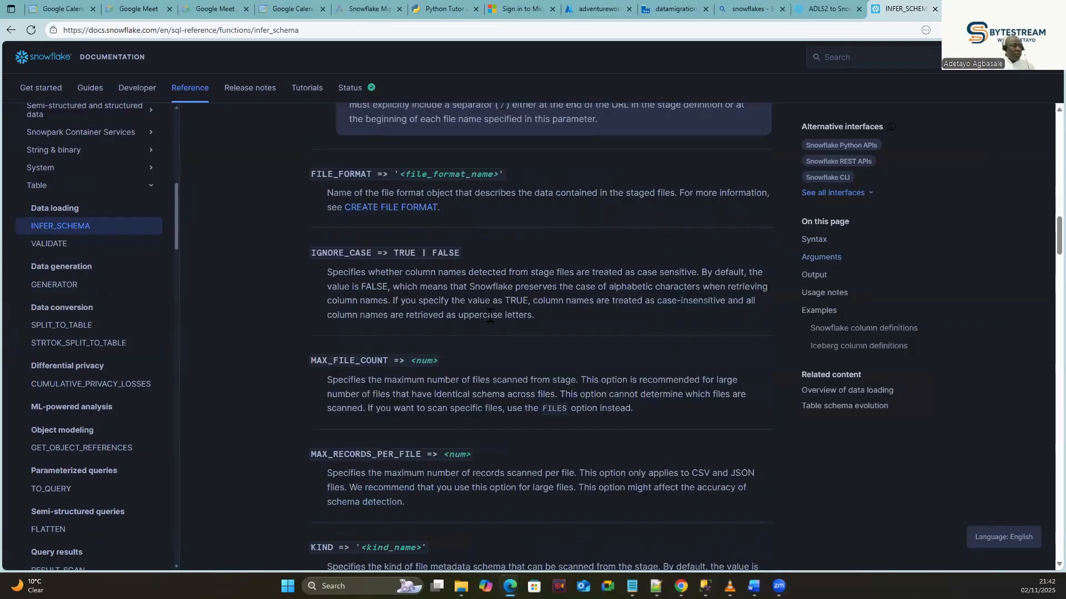
{"action": "scroll", "coordinate": [325, 265], "scroll_direction": "up", "scroll_amount": 3}
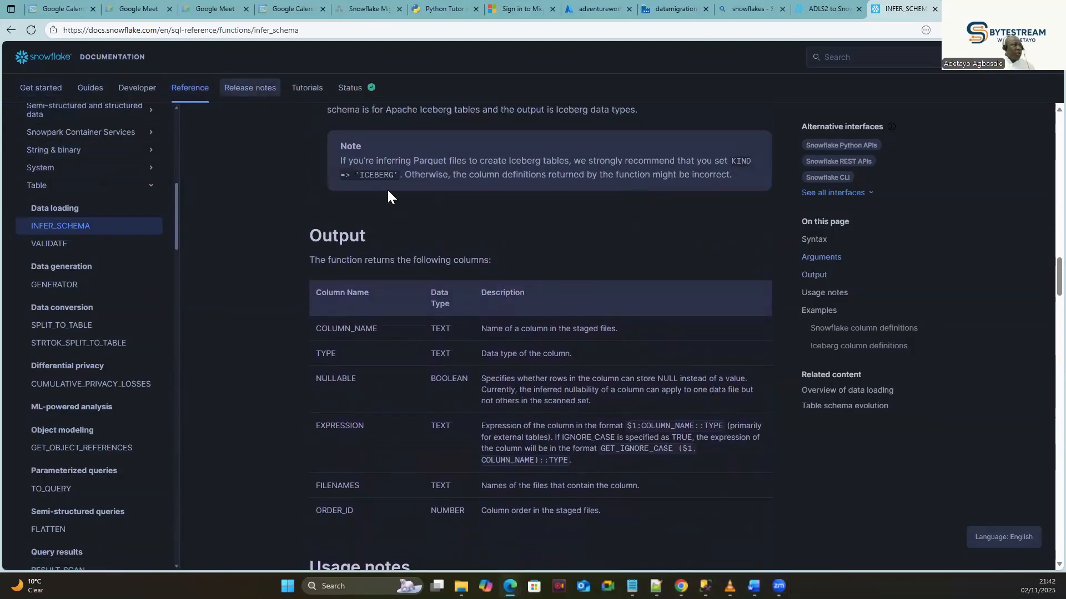
{"action": "scroll", "coordinate": [616, 358], "scroll_direction": "up", "scroll_amount": 3}
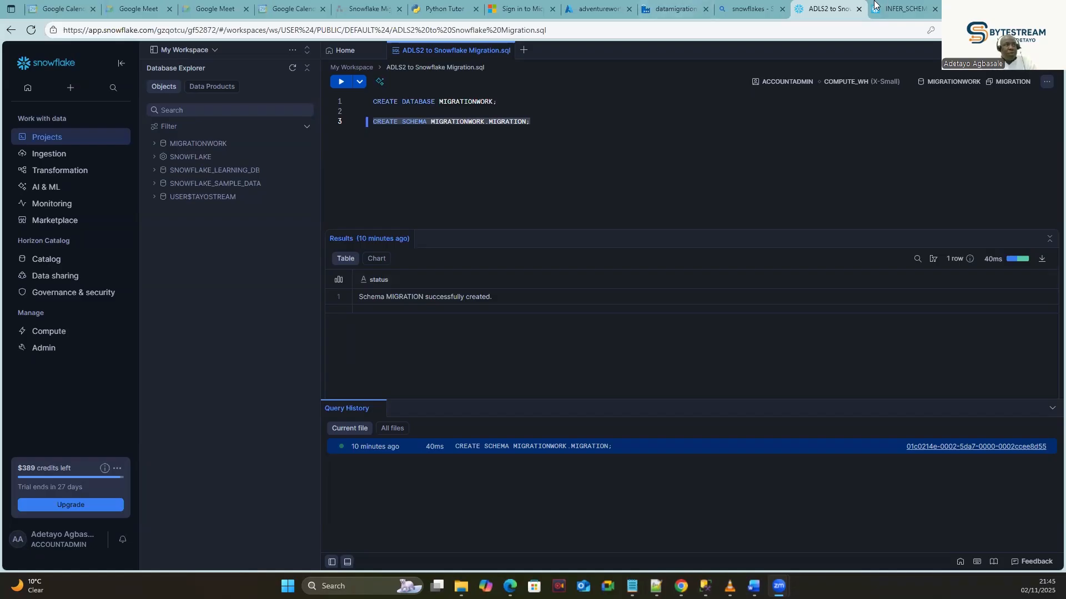
Switch to the INFER_SCHEMA documentation tab.
{"action": "left_click", "coordinate": [910, 9]}
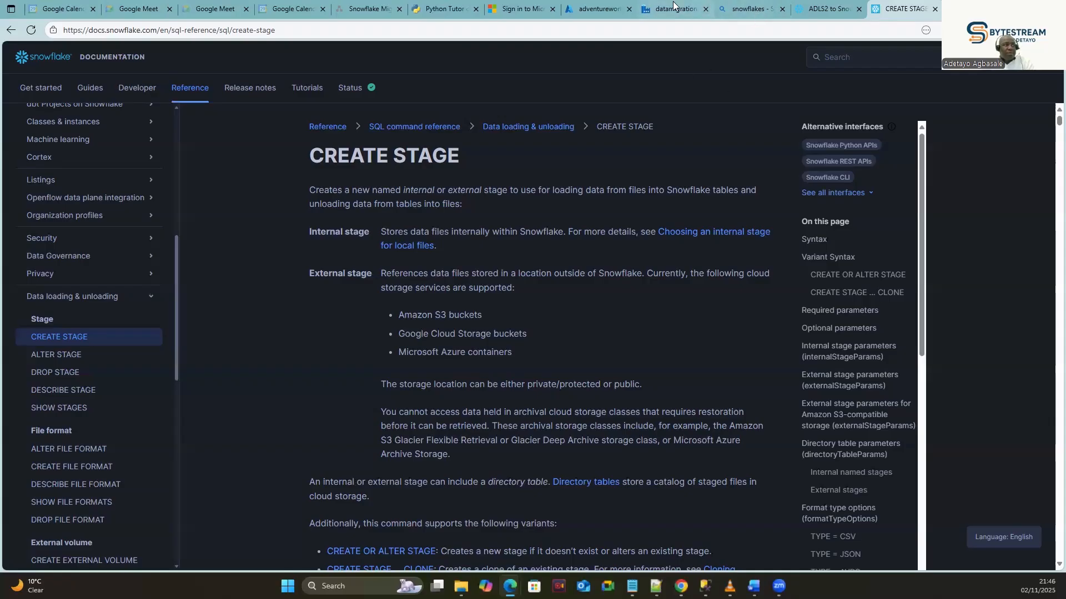
Switch to the adventurework container listing in the Azure Portal.
{"action": "left_click", "coordinate": [598, 9]}
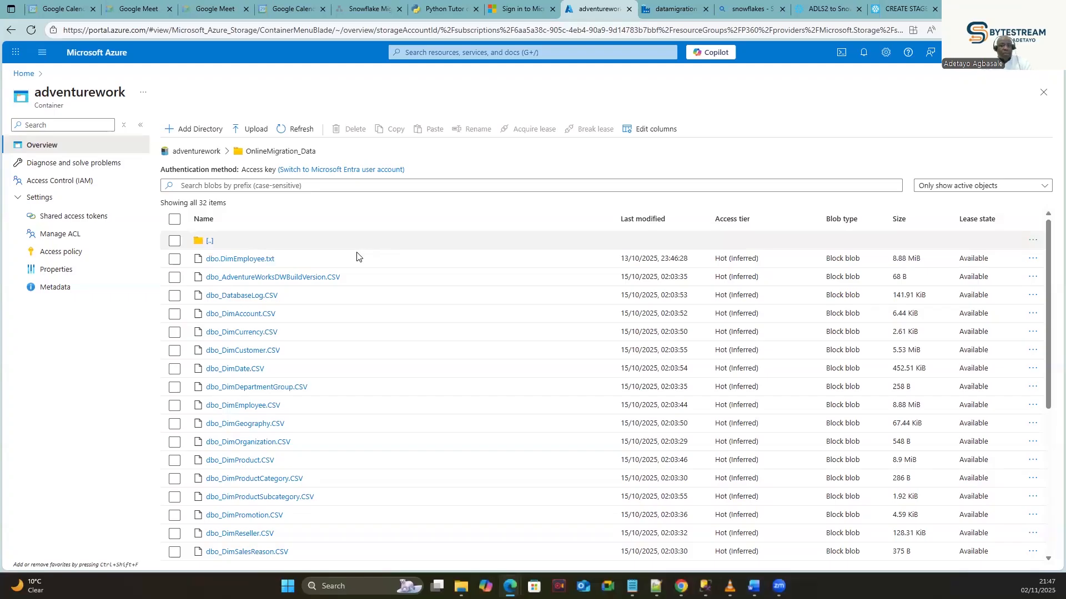
Copy the adventurework container URL from its Properties page and return to the migration worksheet.
{"action": "left_click", "coordinate": [47, 270]}
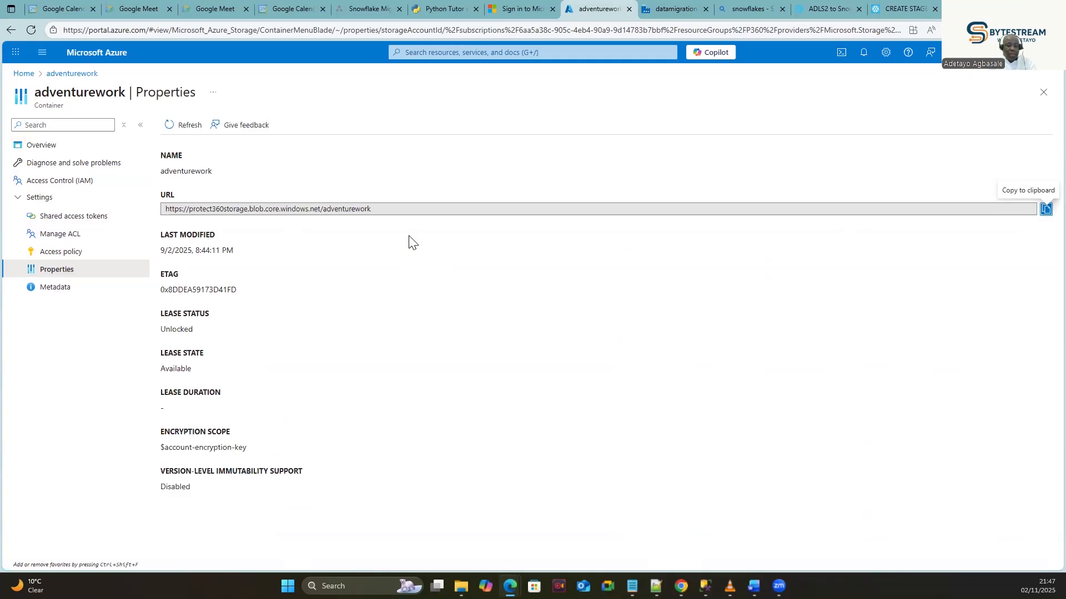
{"action": "left_click", "coordinate": [1046, 210]}
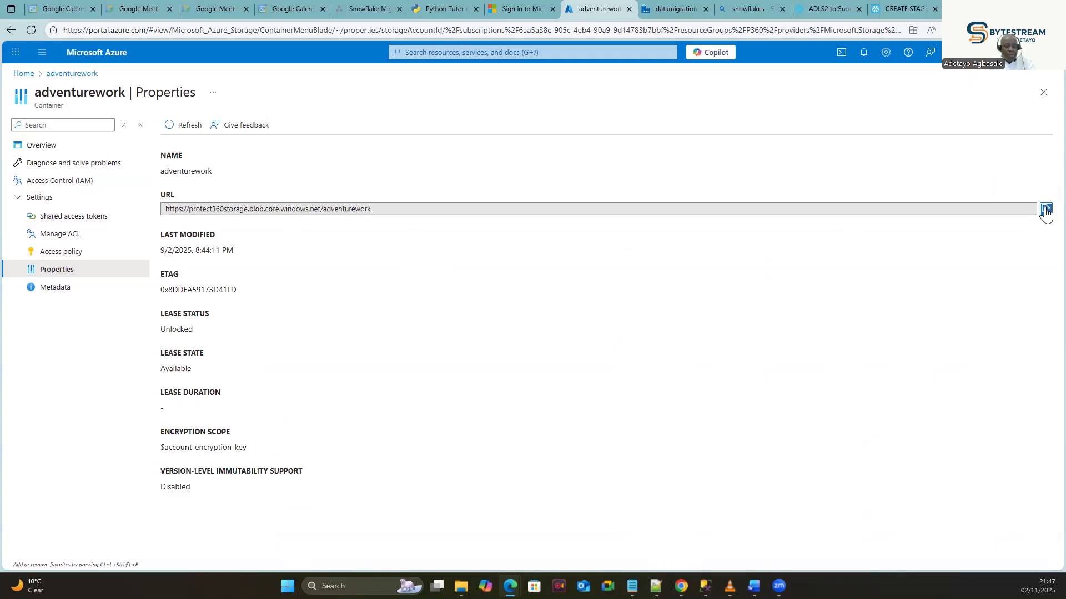
{"action": "left_click", "coordinate": [1046, 211]}
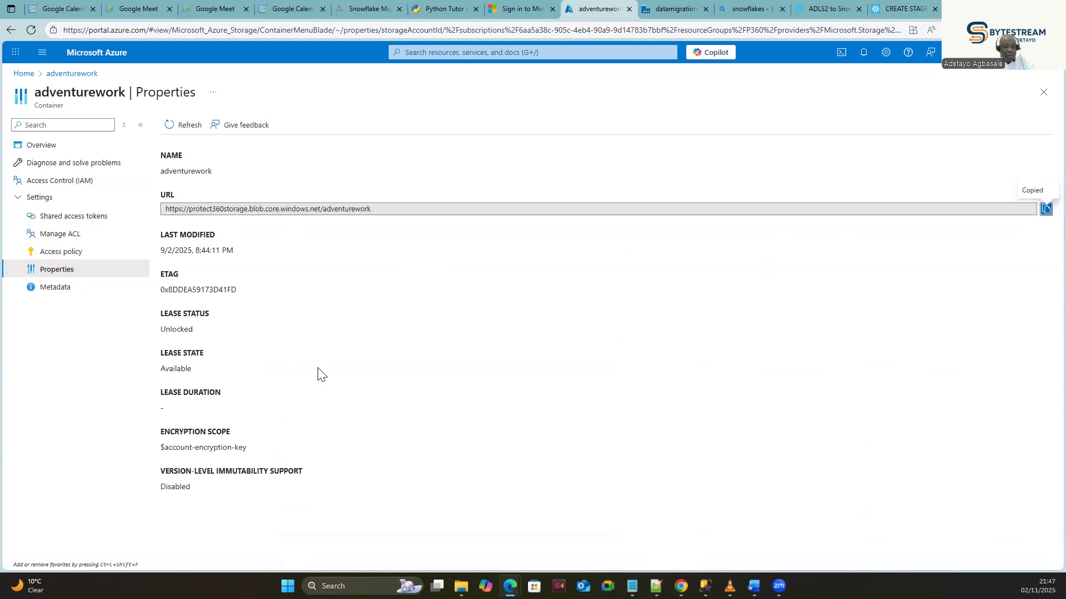
{"action": "left_click", "coordinate": [826, 9]}
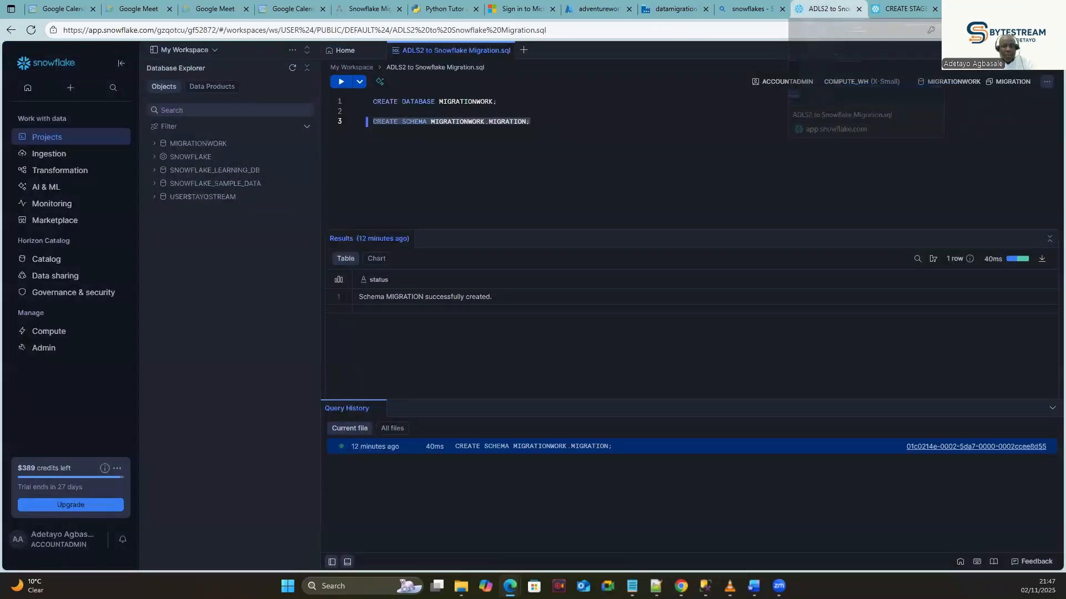
Open MIGRATIONWORK > MIGRATION in Database Explorer and bring up the Create > Stage choices.
{"action": "mouse_move", "coordinate": [45, 278]}
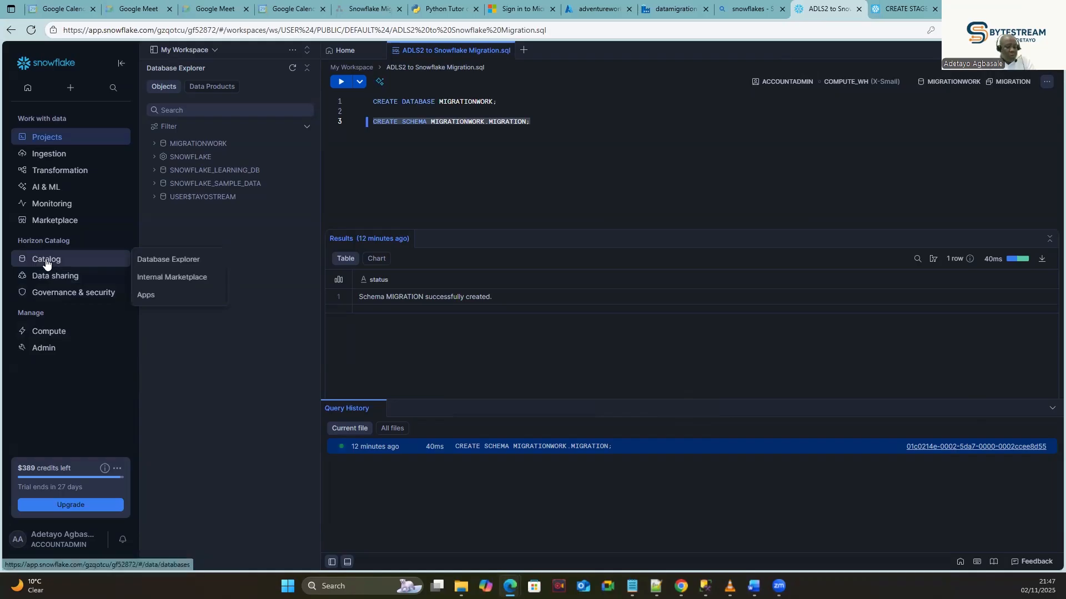
{"action": "left_click", "coordinate": [46, 262]}
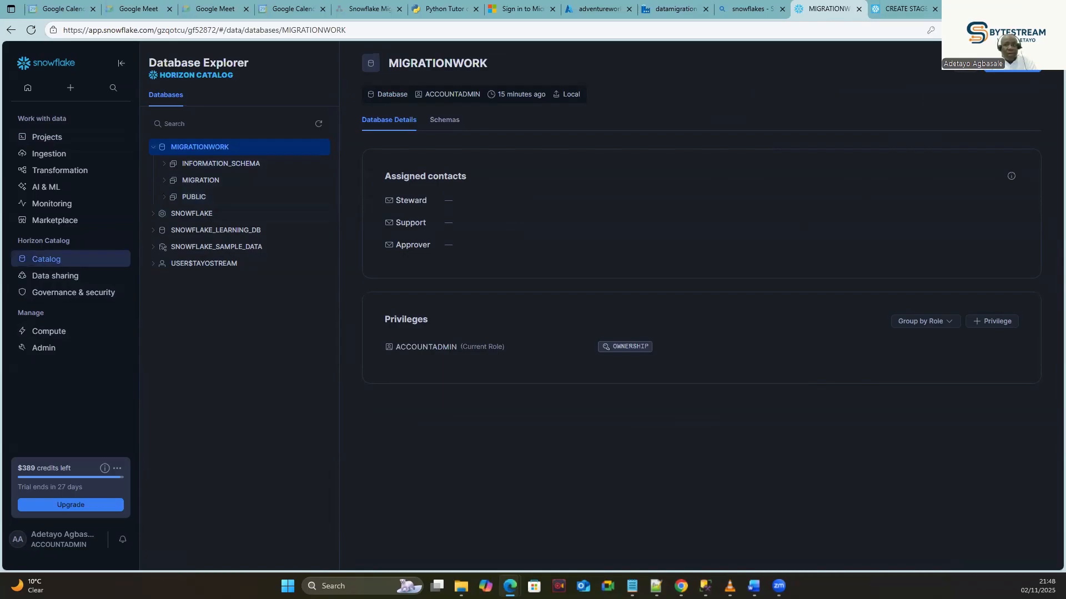
{"action": "left_click", "coordinate": [208, 185]}
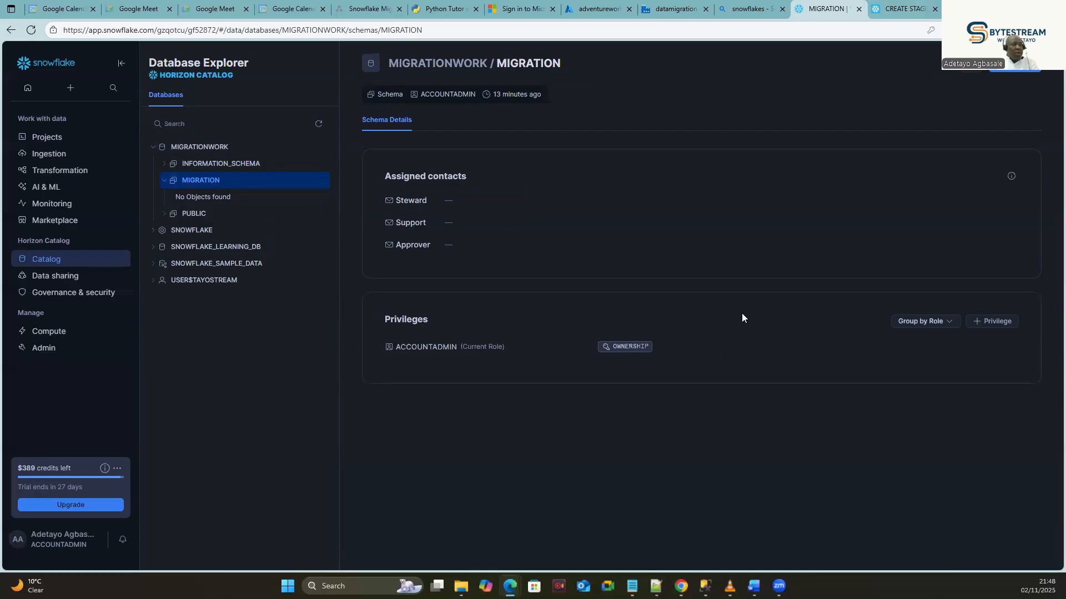
{"action": "left_click", "coordinate": [1019, 70]}
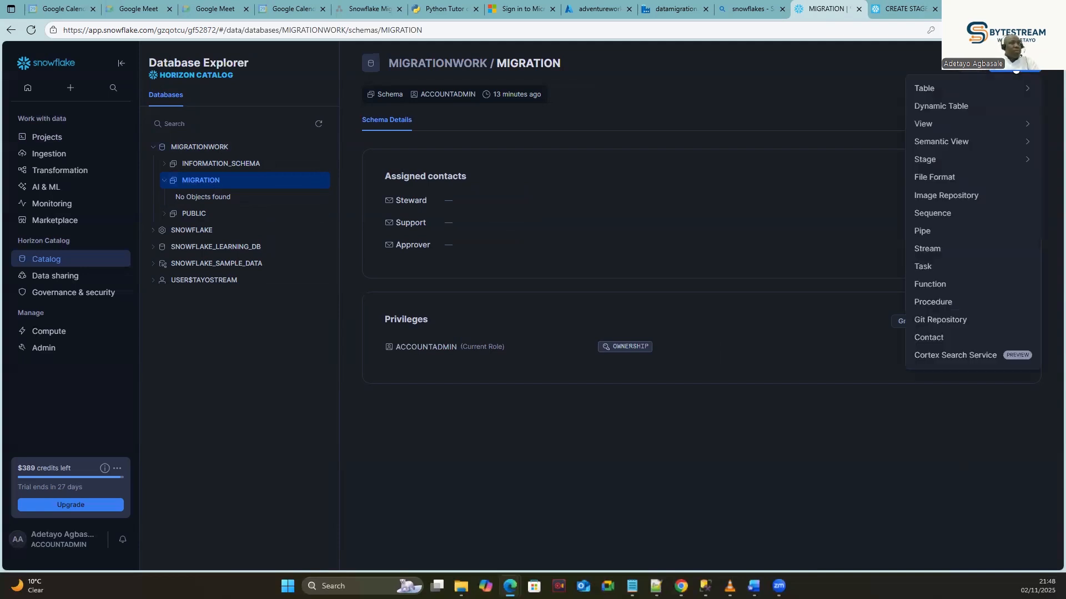
{"action": "mouse_move", "coordinate": [1030, 123]}
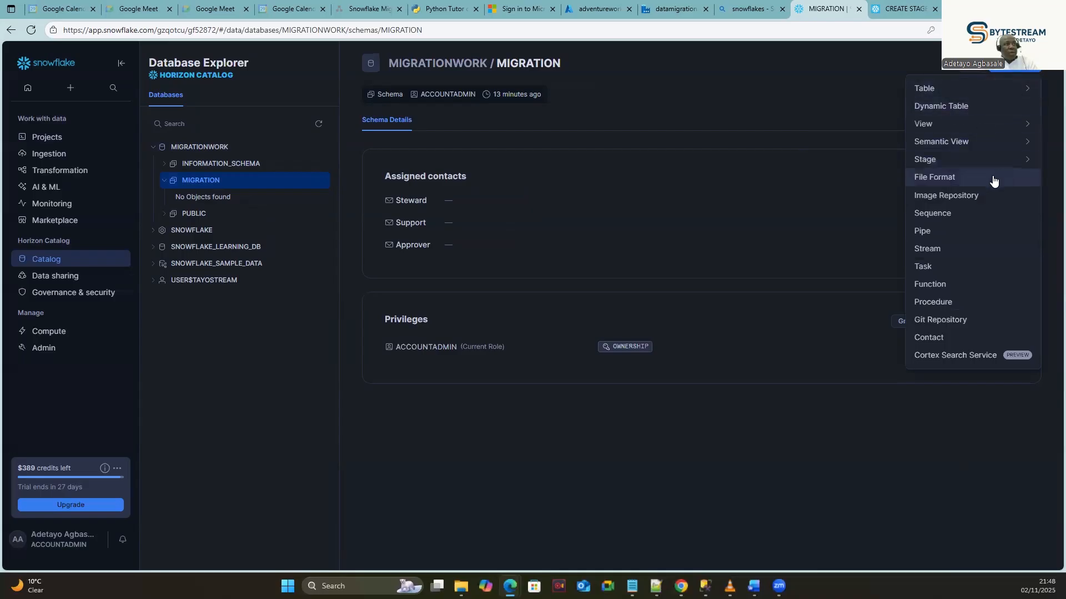
{"action": "mouse_move", "coordinate": [974, 161]}
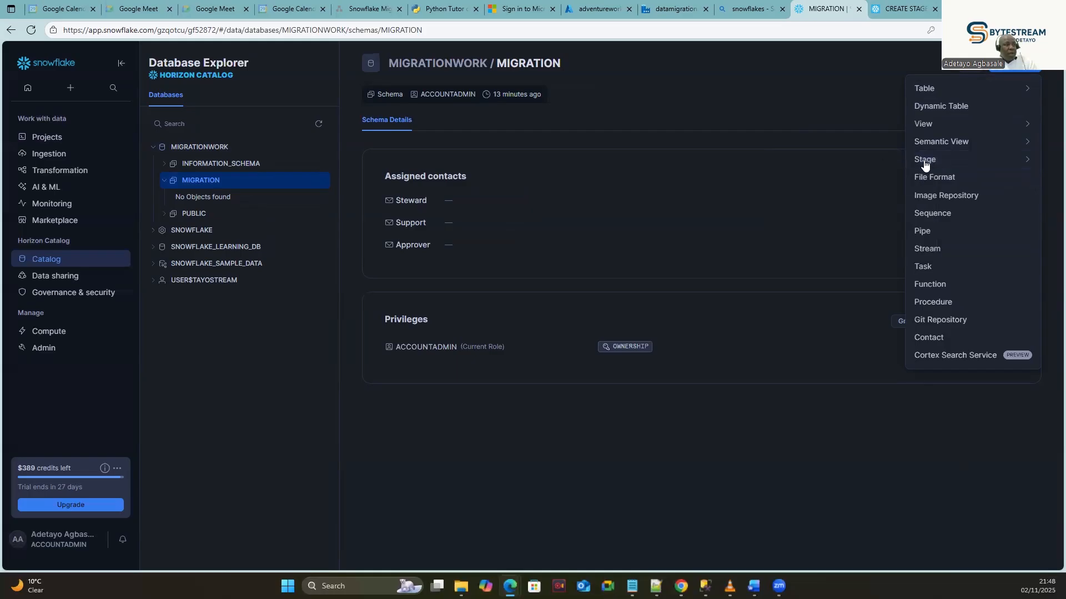
{"action": "mouse_move", "coordinate": [930, 161]}
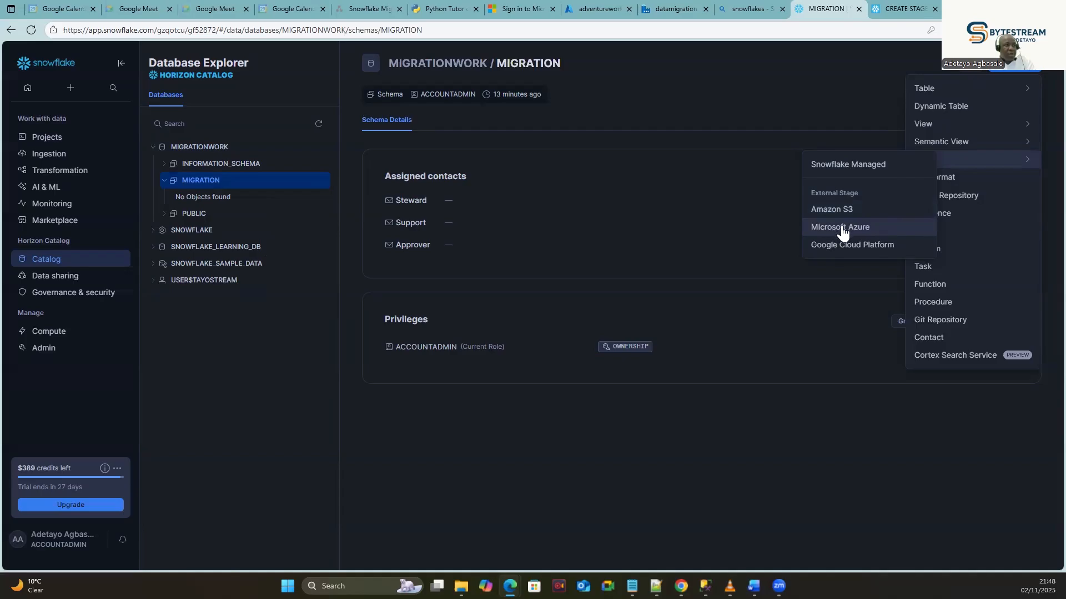
Start a Microsoft Azure stage named MIGRATION with the pasted adventurework container URL.
{"action": "left_click", "coordinate": [841, 228]}
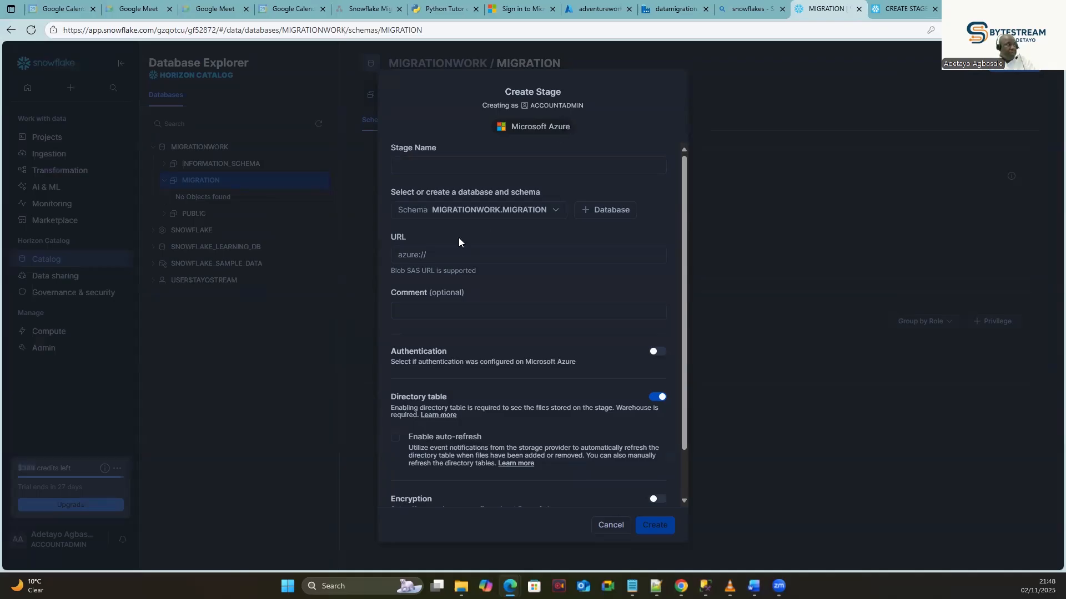
{"action": "left_click", "coordinate": [442, 163]}
{"action": "left_click", "coordinate": [442, 162]}
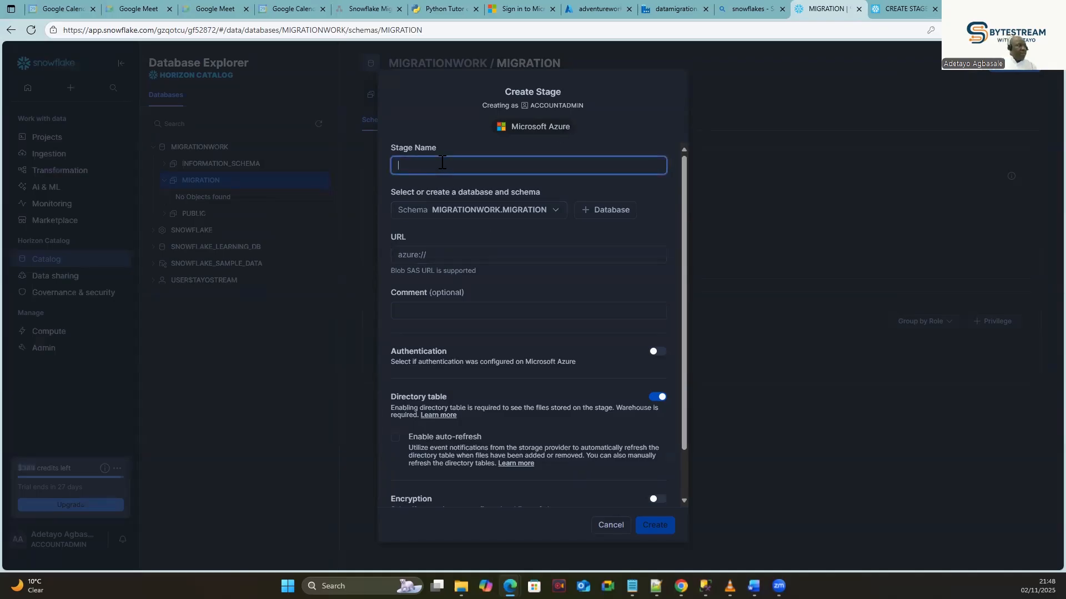
{"action": "type", "text": "MIGRATION"}
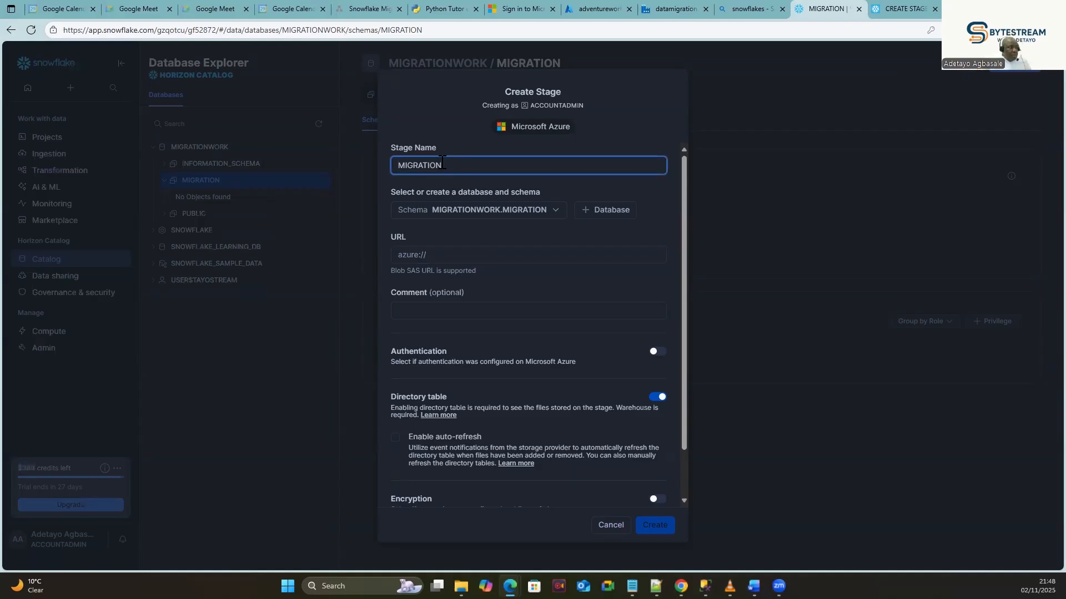
{"action": "left_click", "coordinate": [461, 253]}
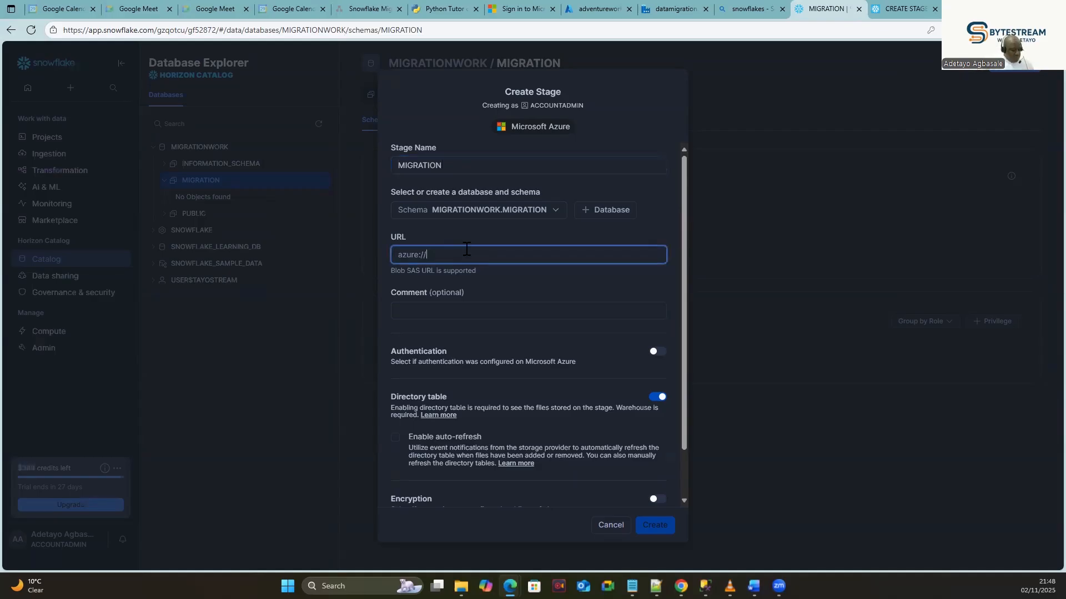
{"action": "key", "text": "ctrl+v"}
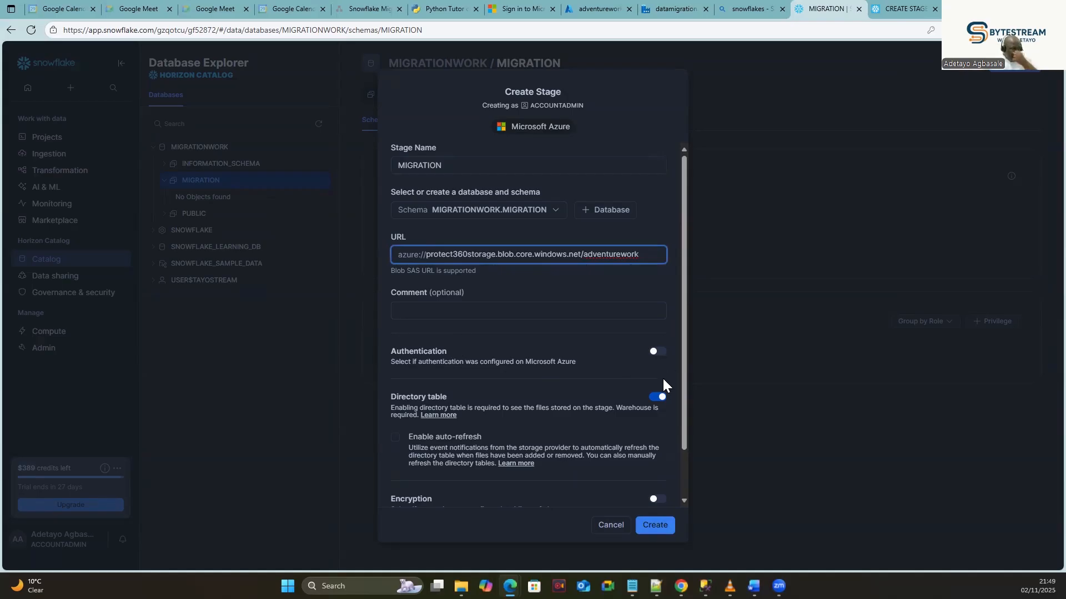
Enable authentication using Credentials and select the Azure SAS Token field.
{"action": "left_click", "coordinate": [659, 353]}
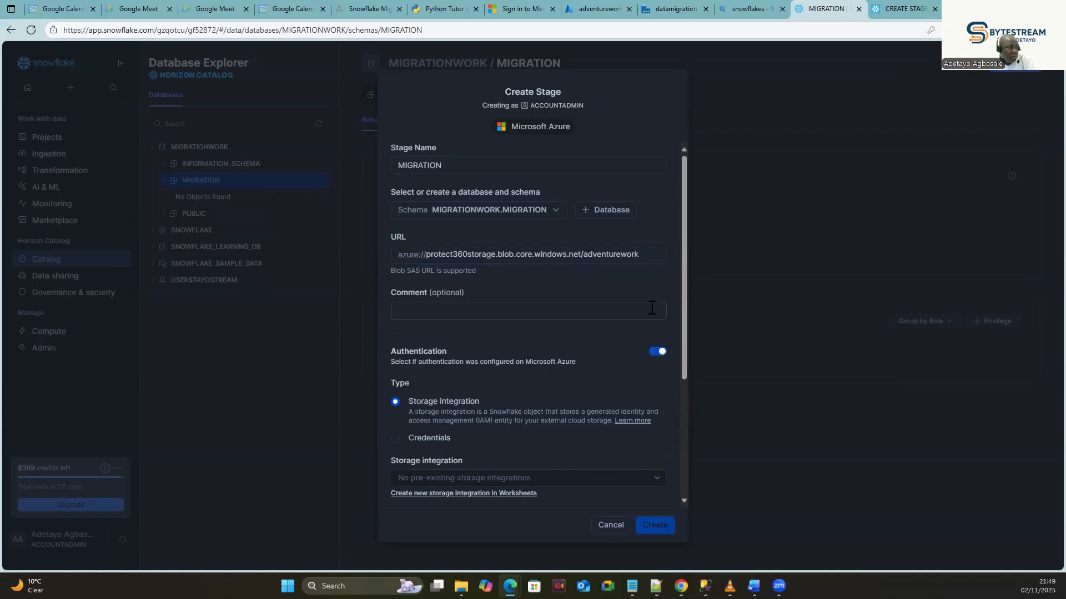
{"action": "left_click_drag", "start_coordinate": [682, 299], "coordinate": [684, 334]}
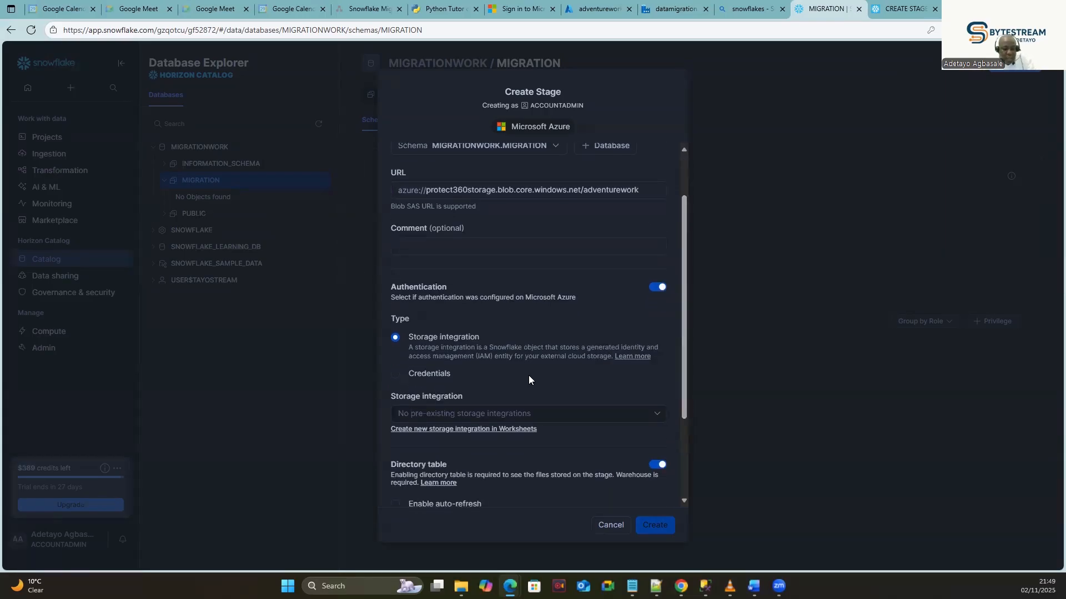
{"action": "left_click", "coordinate": [395, 375]}
{"action": "left_click", "coordinate": [490, 409]}
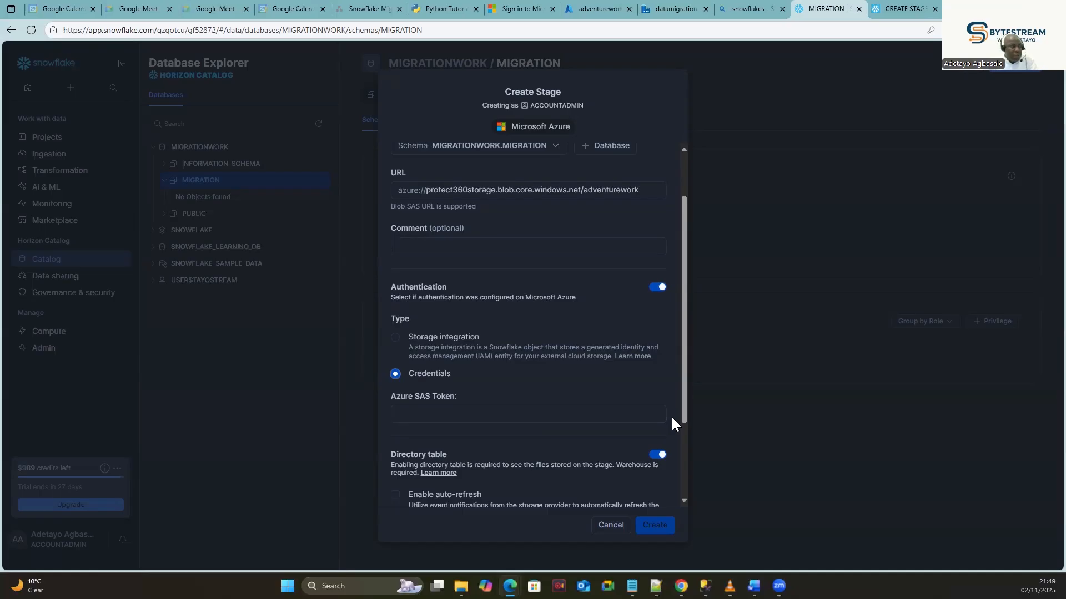
{"action": "left_click", "coordinate": [601, 10]}
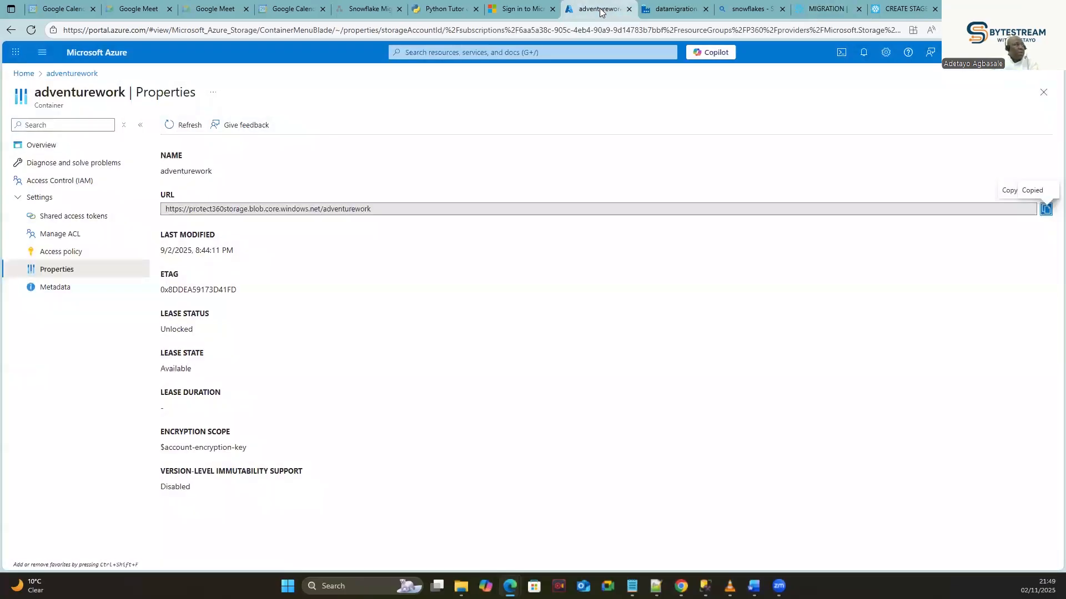
In shared access tokens, keep stored policy None and tick Add, Create, Write, Delete, List, Move, Execute, Ownership, Permissions.
{"action": "left_click", "coordinate": [66, 220]}
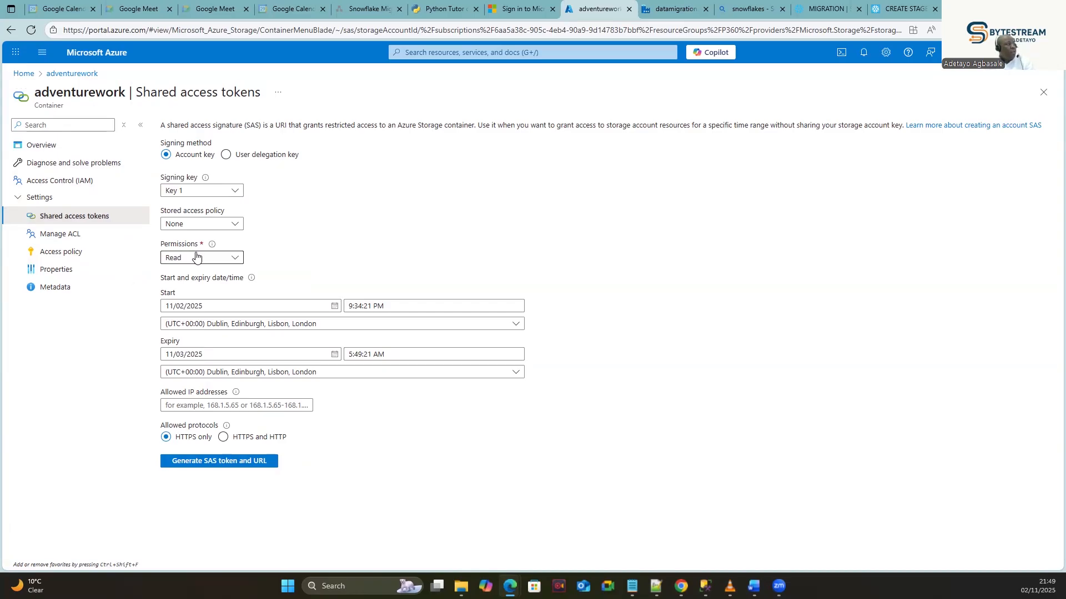
{"action": "left_click", "coordinate": [234, 228]}
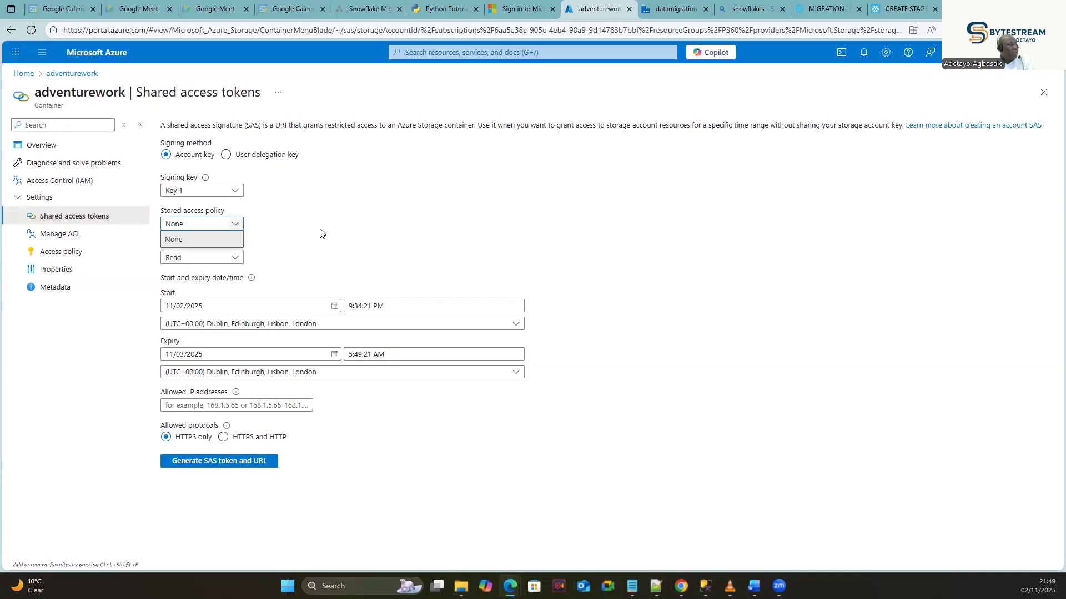
{"action": "left_click", "coordinate": [309, 232]}
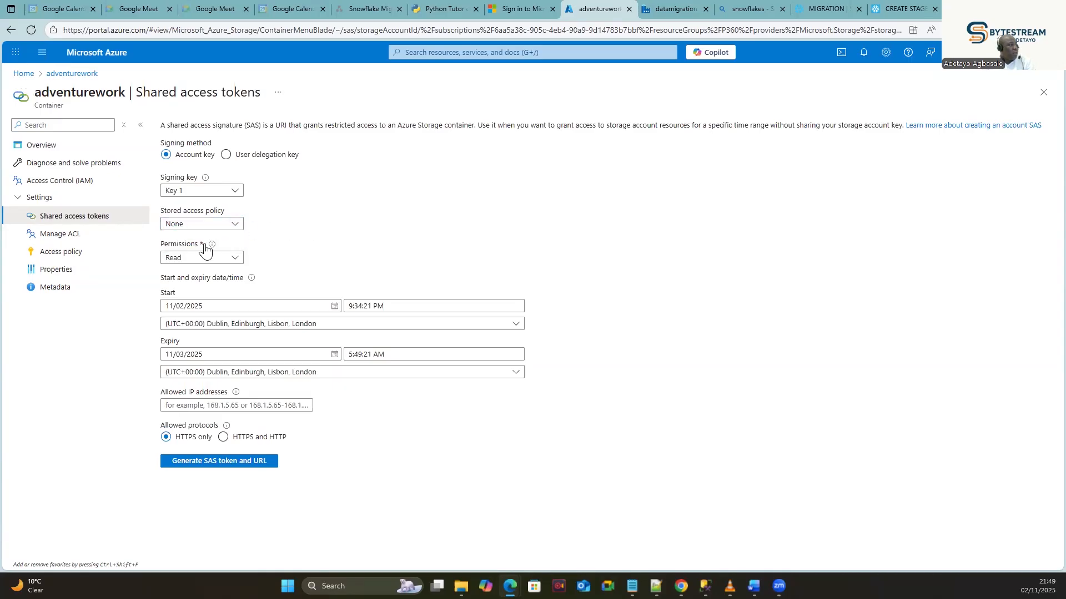
{"action": "left_click", "coordinate": [226, 260]}
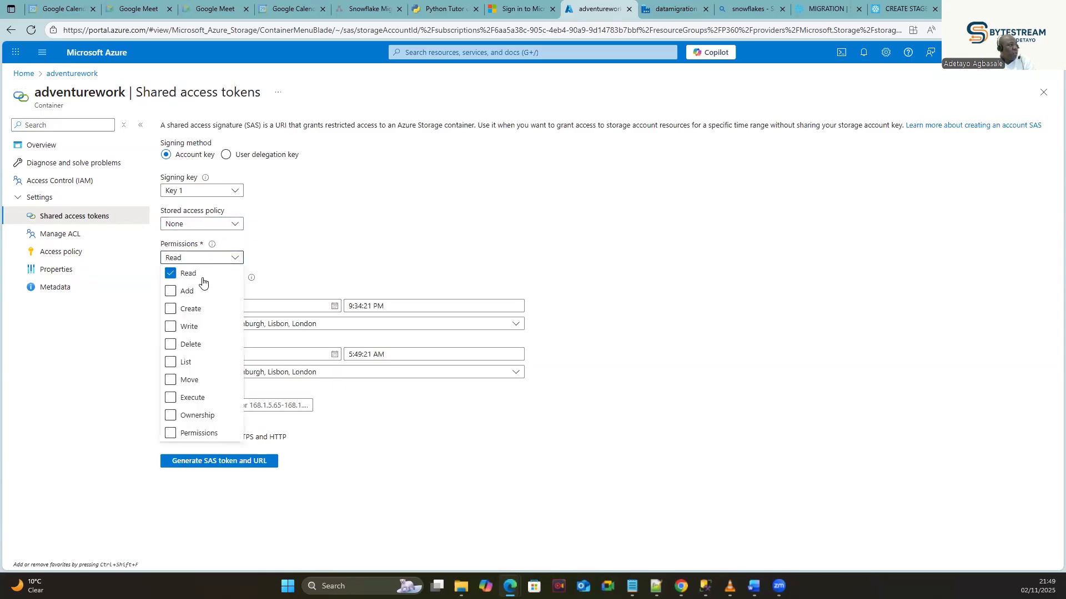
{"action": "left_click", "coordinate": [171, 291]}
{"action": "left_click", "coordinate": [170, 309]}
{"action": "left_click", "coordinate": [171, 327]}
{"action": "left_click", "coordinate": [170, 345]}
{"action": "left_click", "coordinate": [171, 363]}
{"action": "left_click", "coordinate": [171, 381]}
{"action": "left_click", "coordinate": [171, 398]}
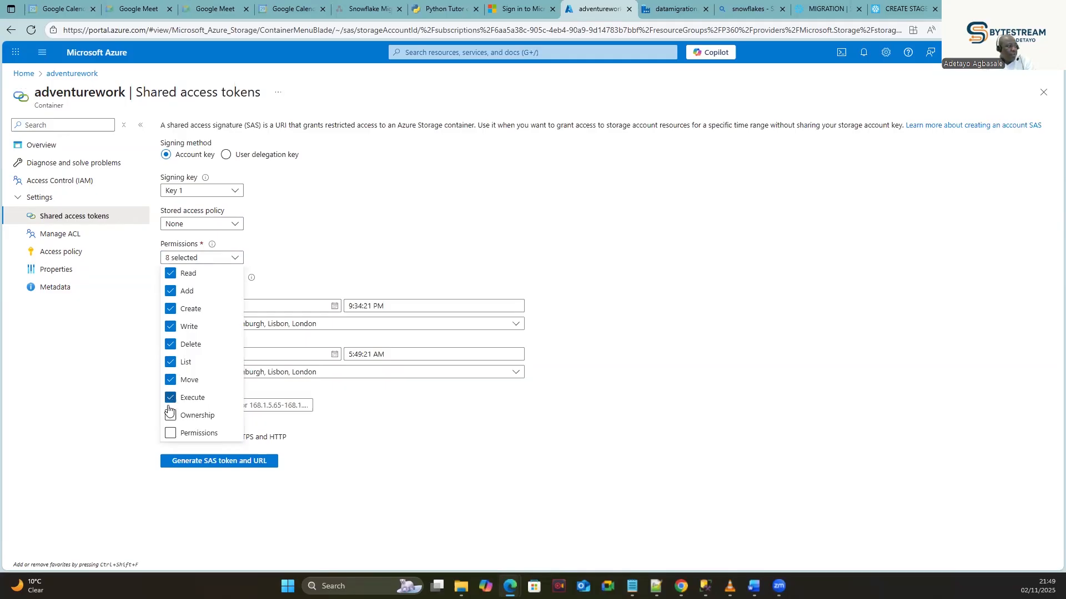
{"action": "left_click", "coordinate": [170, 416]}
{"action": "left_click", "coordinate": [171, 434]}
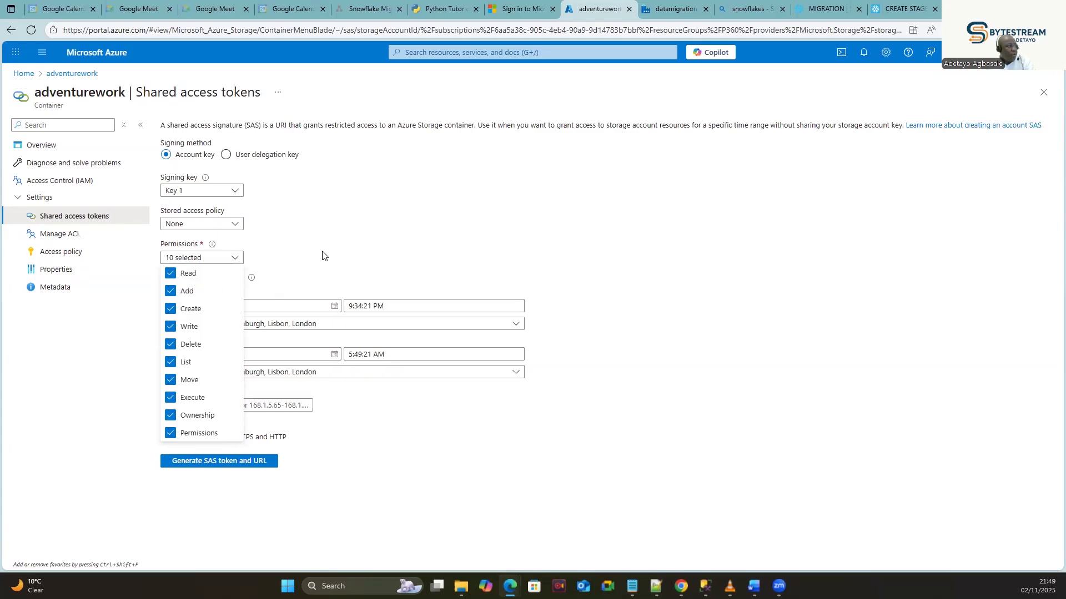
Confirm all ten permissions are granted and set the token expiry to 11/10/2025.
{"action": "left_click", "coordinate": [222, 257]}
{"action": "left_click", "coordinate": [214, 258]}
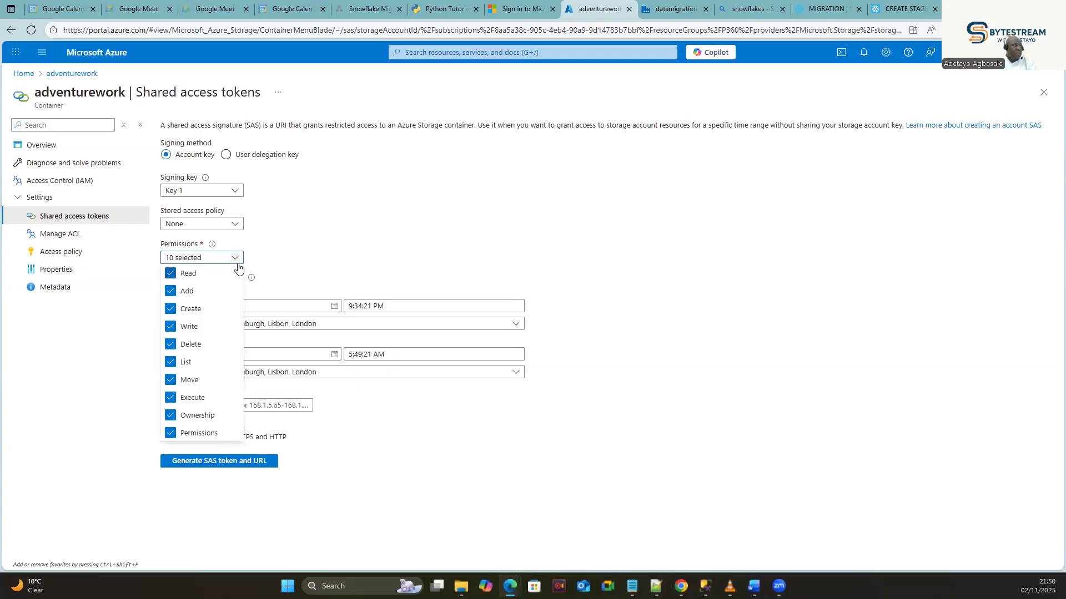
{"action": "left_click", "coordinate": [322, 256]}
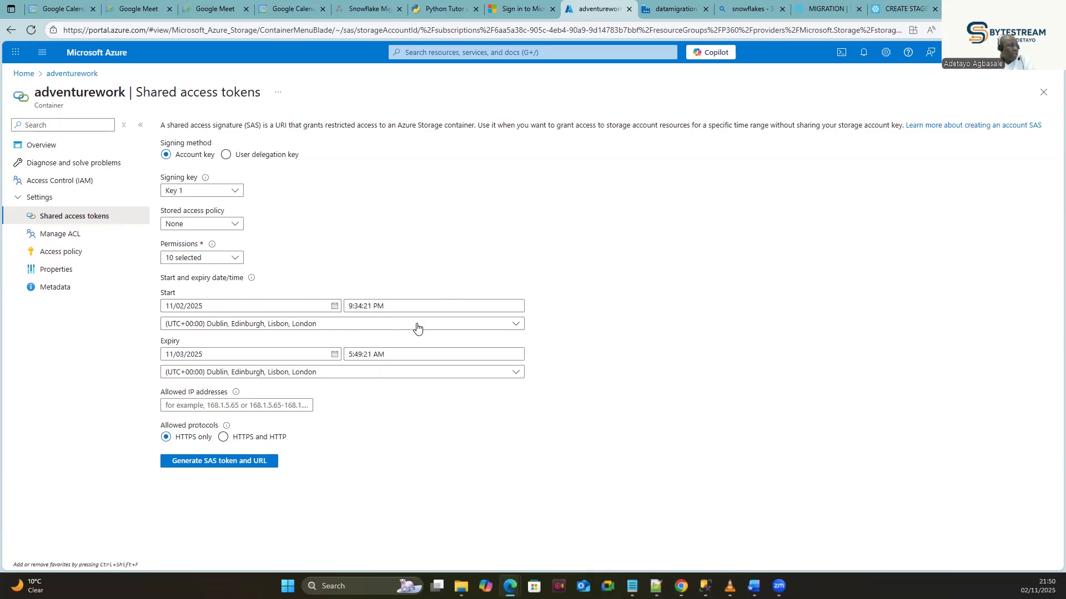
{"action": "left_click", "coordinate": [334, 354]}
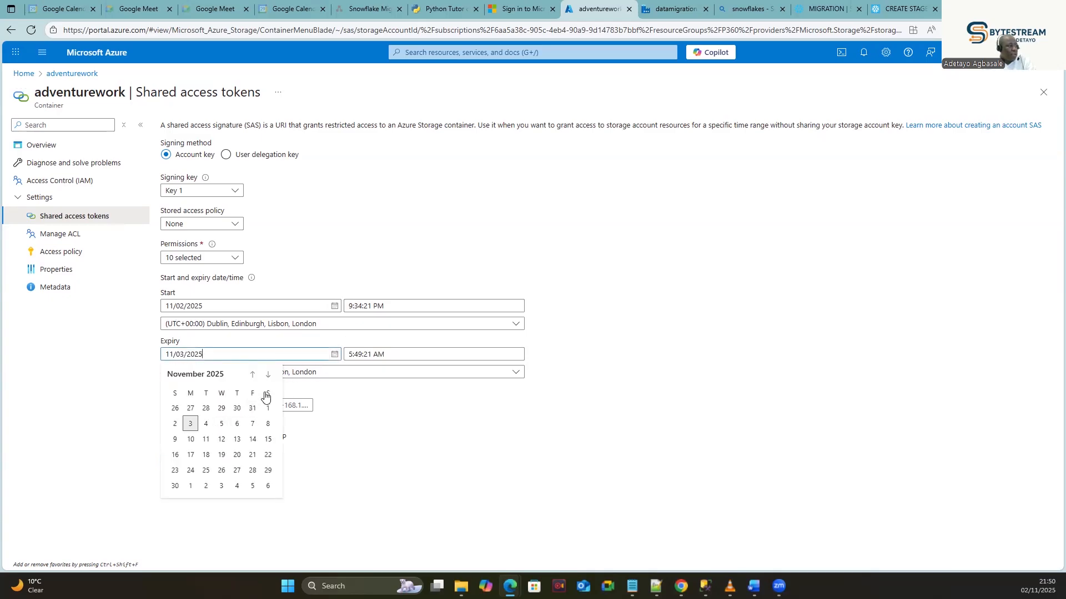
{"action": "left_click", "coordinate": [191, 440]}
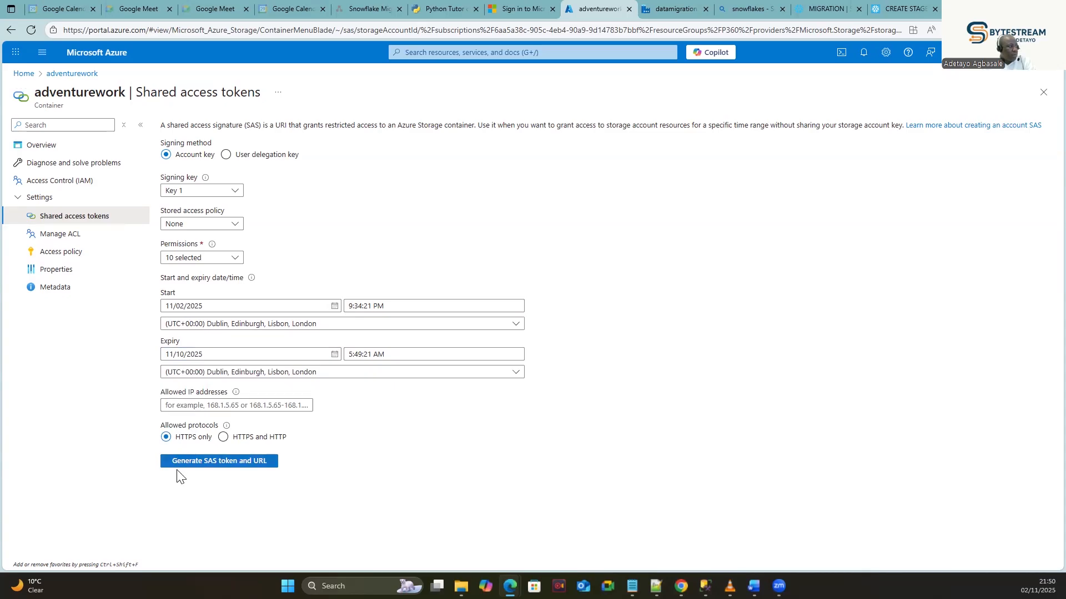
Generate the Blob SAS token and URL, copy the token, and return to Snowflake's SAS Token field.
{"action": "left_click", "coordinate": [205, 465]}
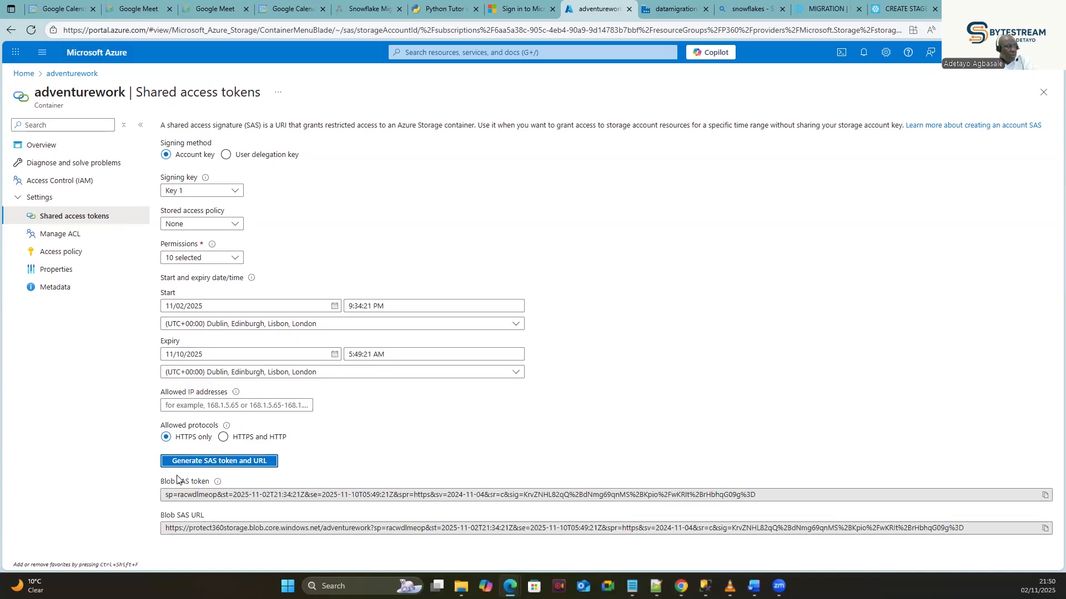
{"action": "left_click", "coordinate": [1045, 496]}
{"action": "left_click", "coordinate": [1045, 495]}
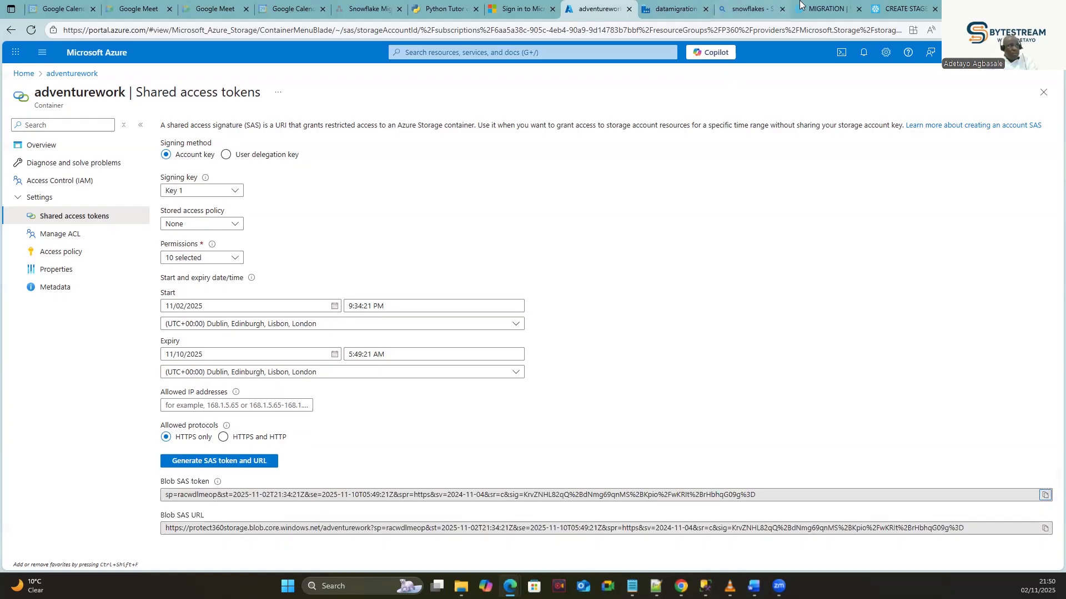
{"action": "left_click", "coordinate": [819, 10]}
{"action": "left_click", "coordinate": [442, 419]}
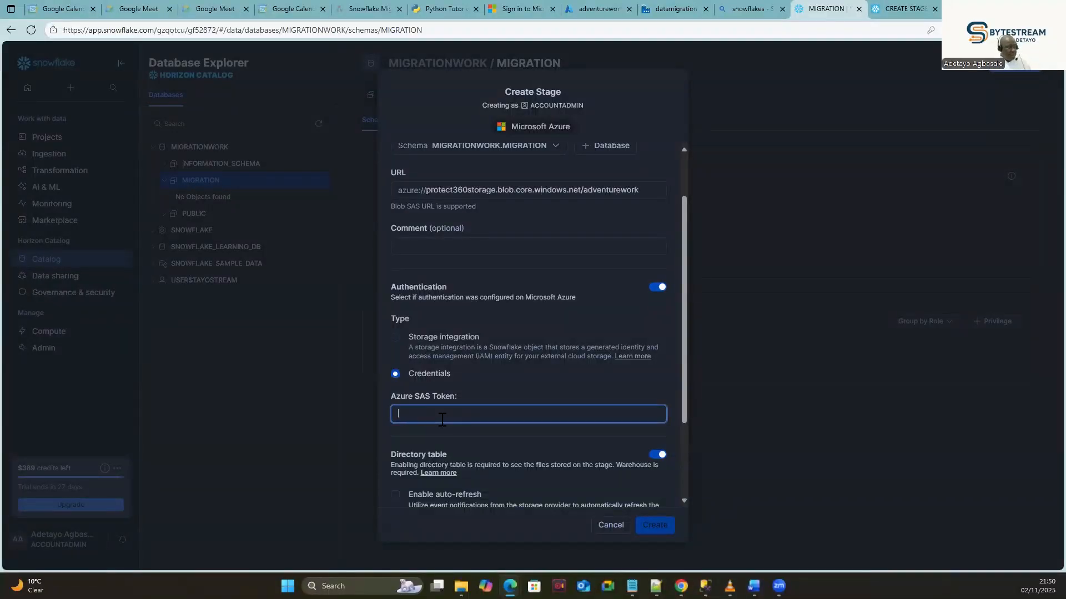
Paste the SAS token into the Azure SAS Token field and create the MIGRATION stage.
{"action": "key", "text": "ctrl+v"}
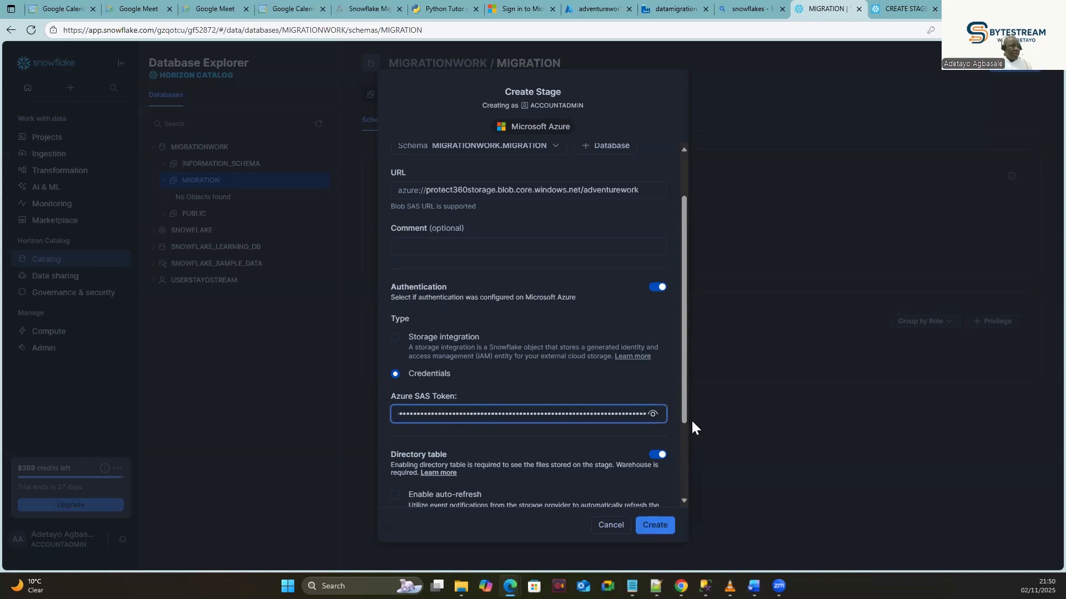
{"action": "left_click_drag", "start_coordinate": [687, 397], "coordinate": [676, 472]}
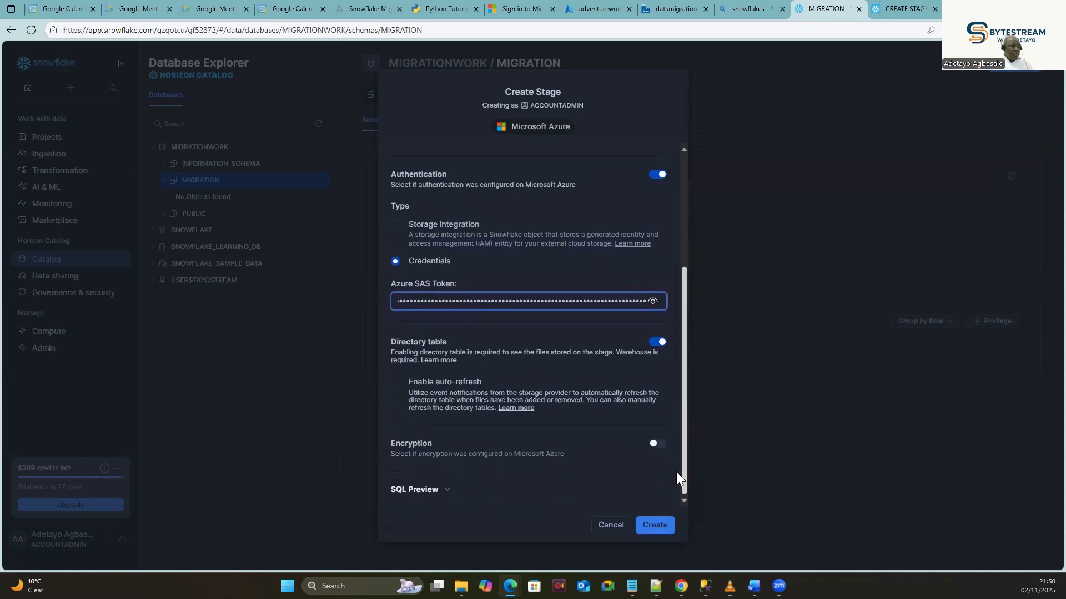
{"action": "left_click", "coordinate": [655, 527]}
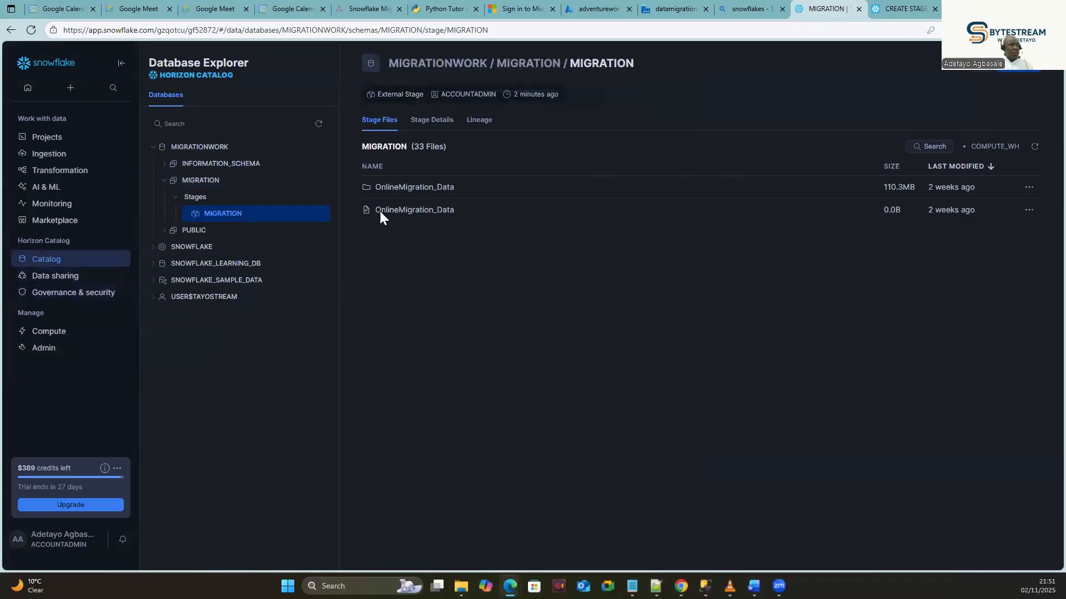
Go to Projects > Workspaces to reach the ADLS2 to Snowflake Migration worksheet.
{"action": "mouse_move", "coordinate": [80, 269]}
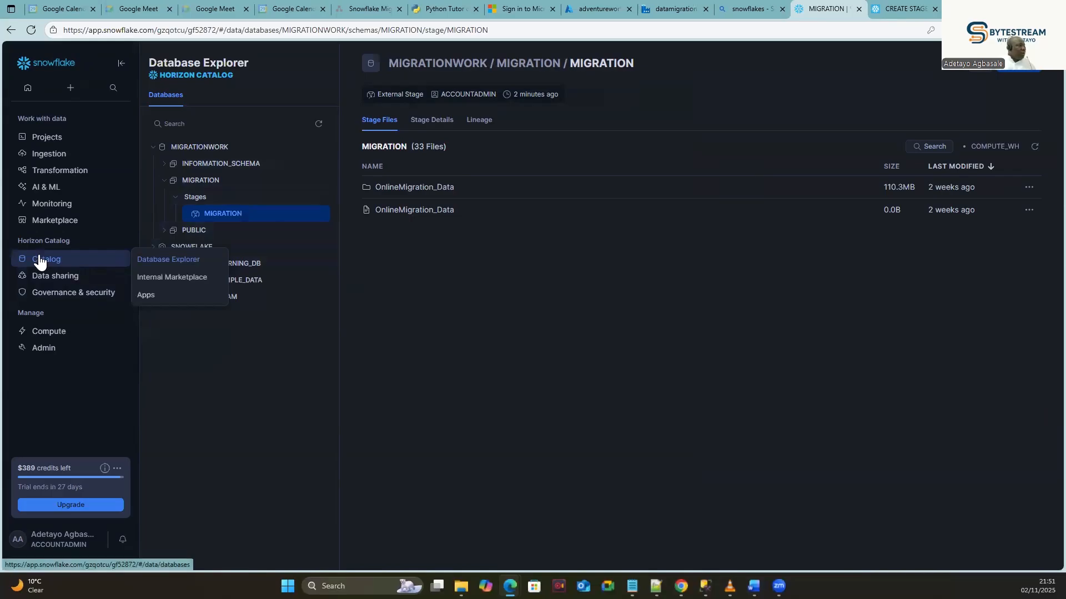
{"action": "mouse_move", "coordinate": [64, 138]}
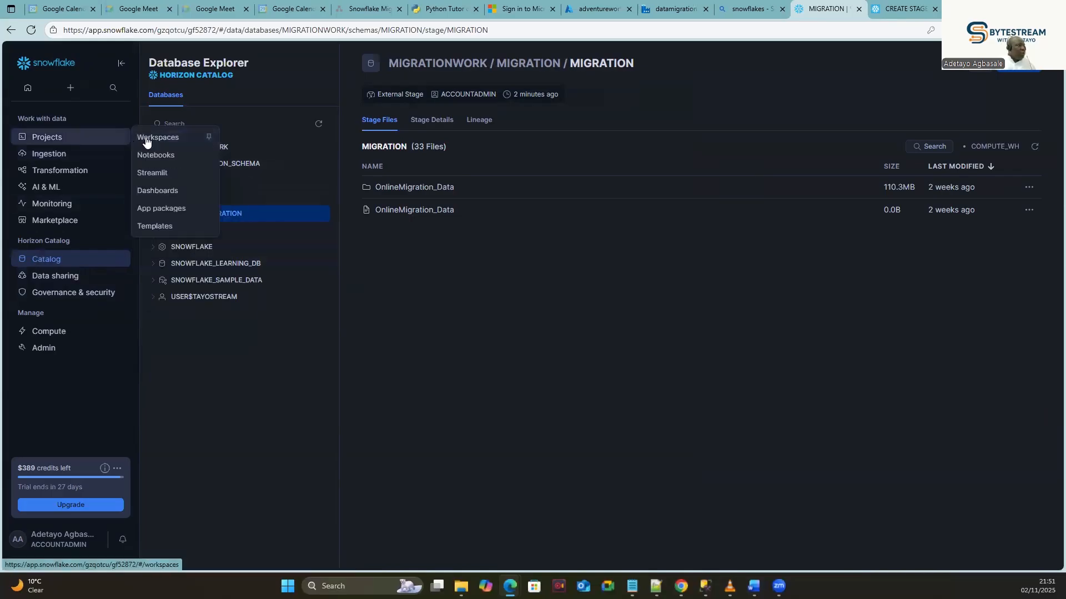
{"action": "left_click", "coordinate": [170, 138]}
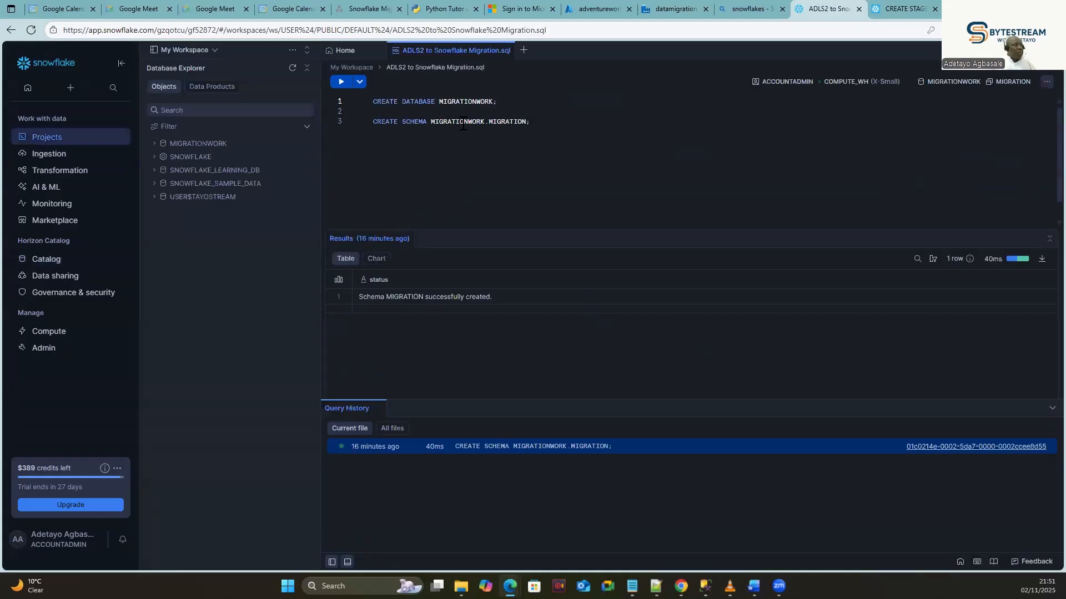
{"action": "left_click", "coordinate": [546, 118]}
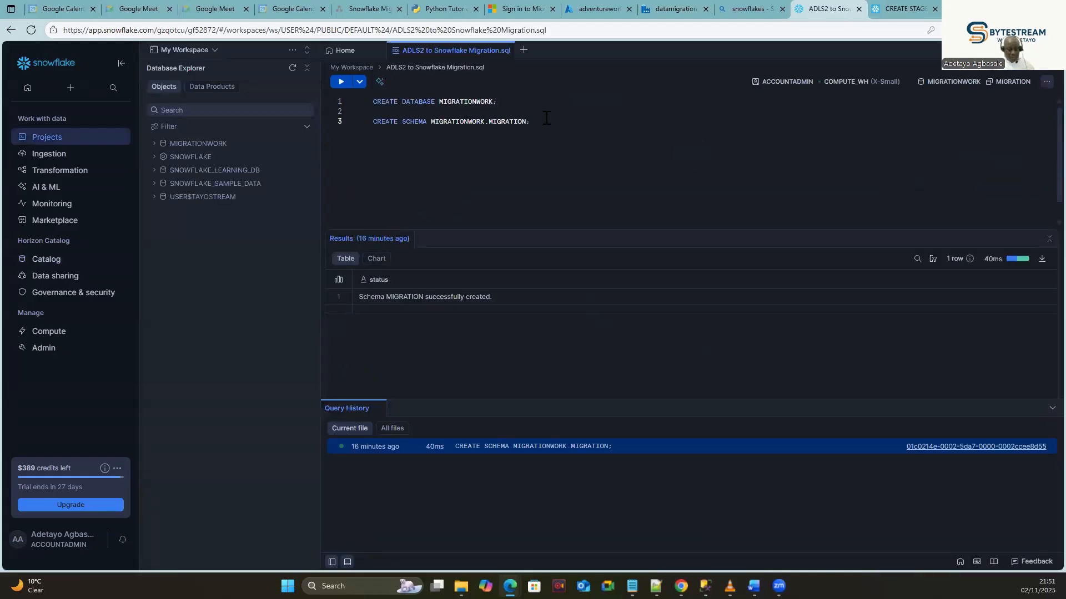
{"action": "key", "text": "Return"}
{"action": "key", "text": "Return"}
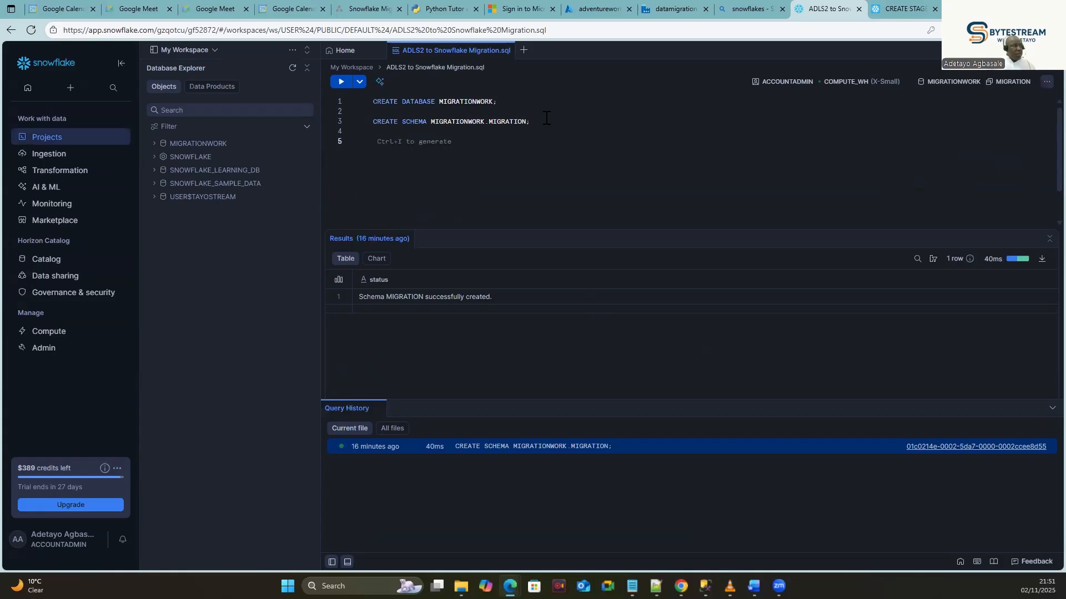
{"action": "type", "text": "LIST"}
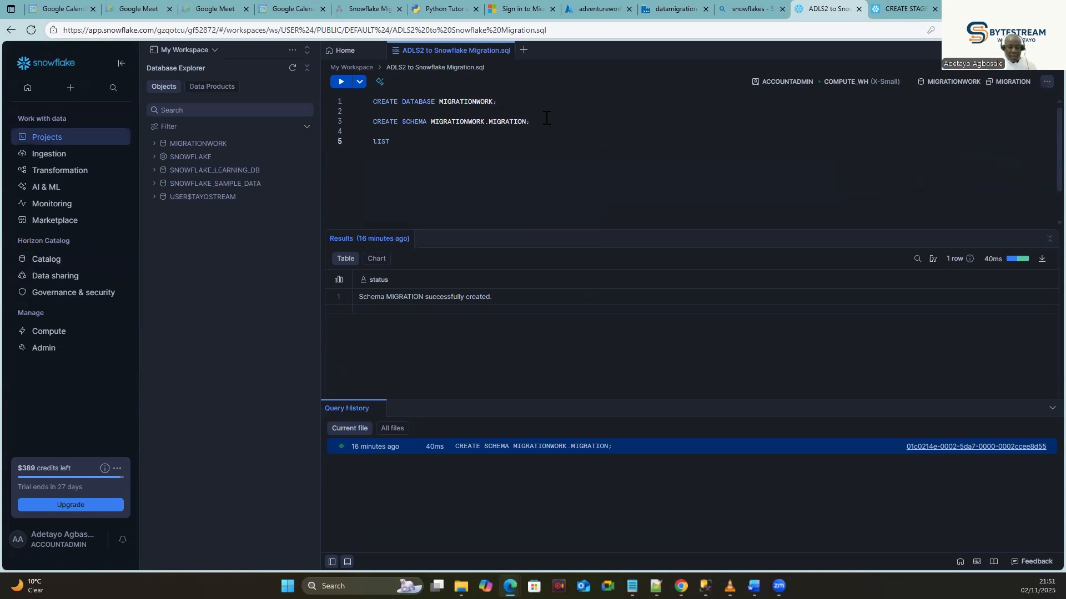
{"action": "key", "text": "alt+Tab"}
{"action": "type", "text": "@MIGRATI"}
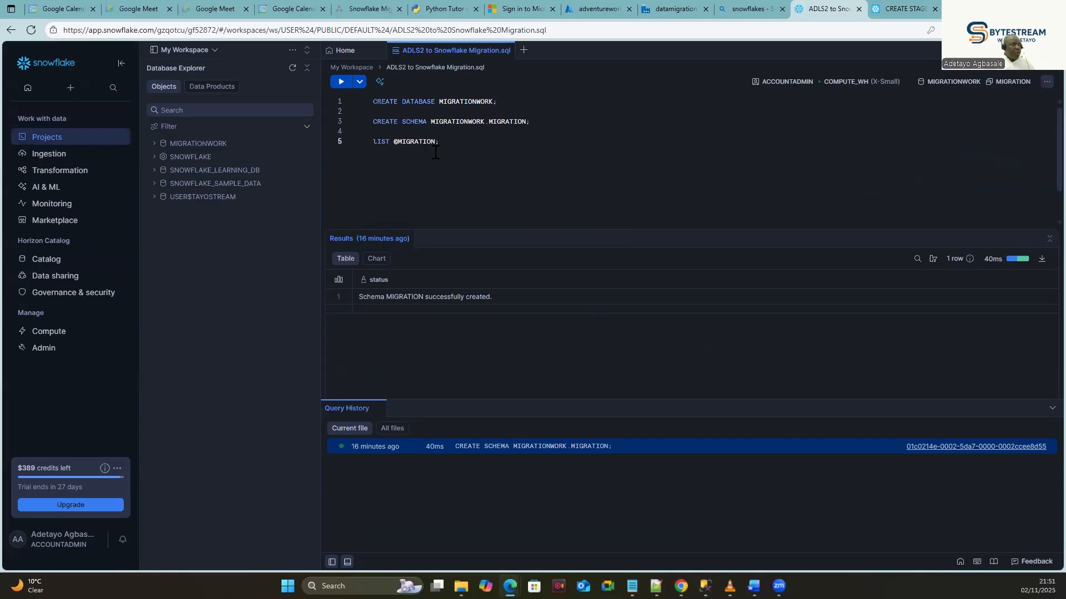
{"action": "left_click_drag", "start_coordinate": [469, 138], "coordinate": [360, 138]}
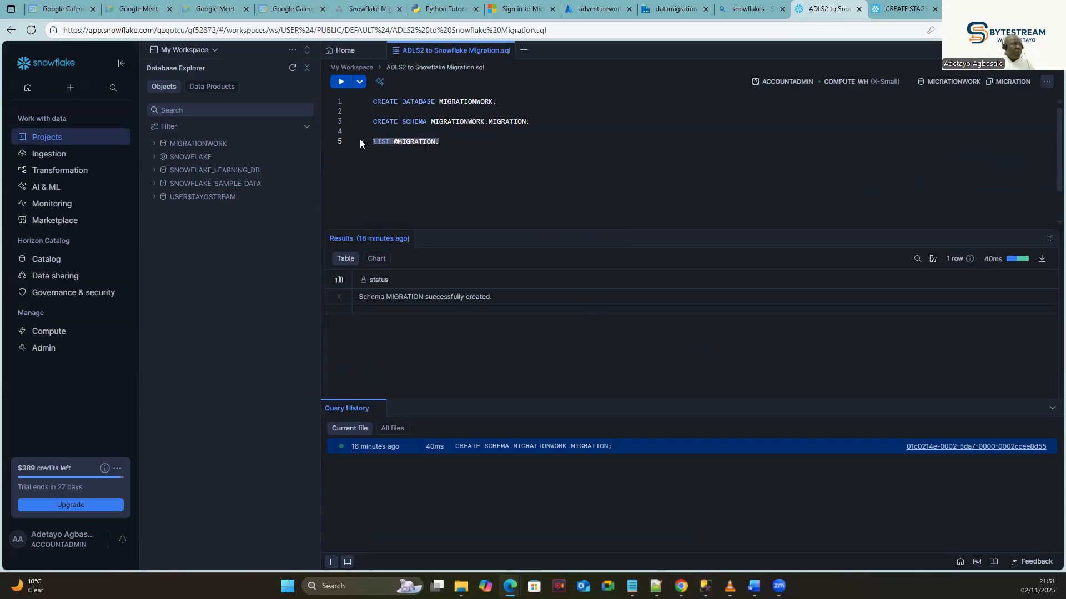
{"action": "left_click", "coordinate": [343, 83]}
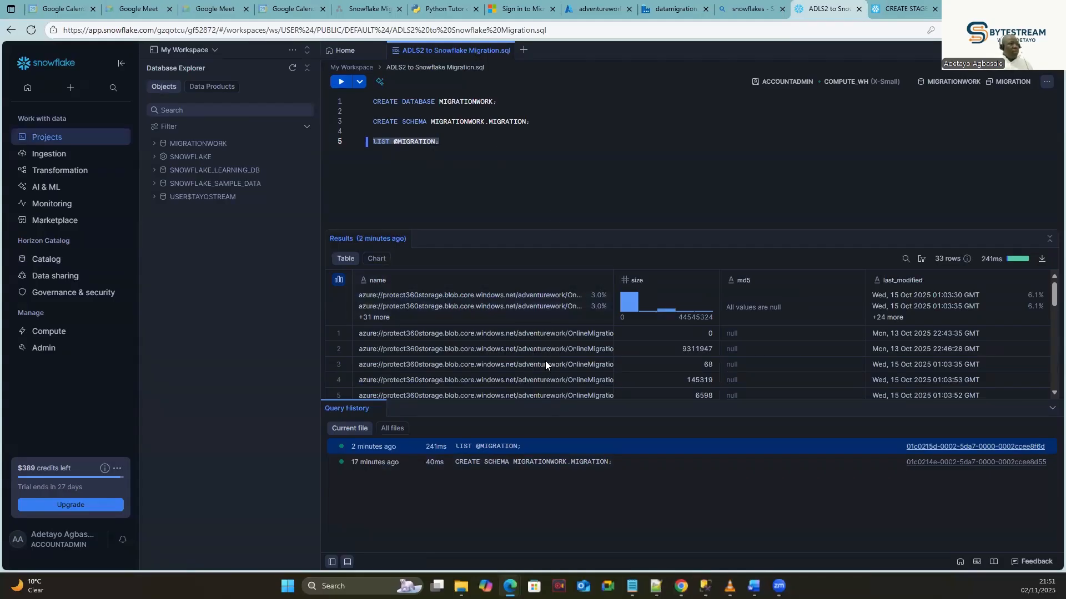
{"action": "left_click", "coordinate": [689, 9]}
{"action": "left_click", "coordinate": [602, 9]}
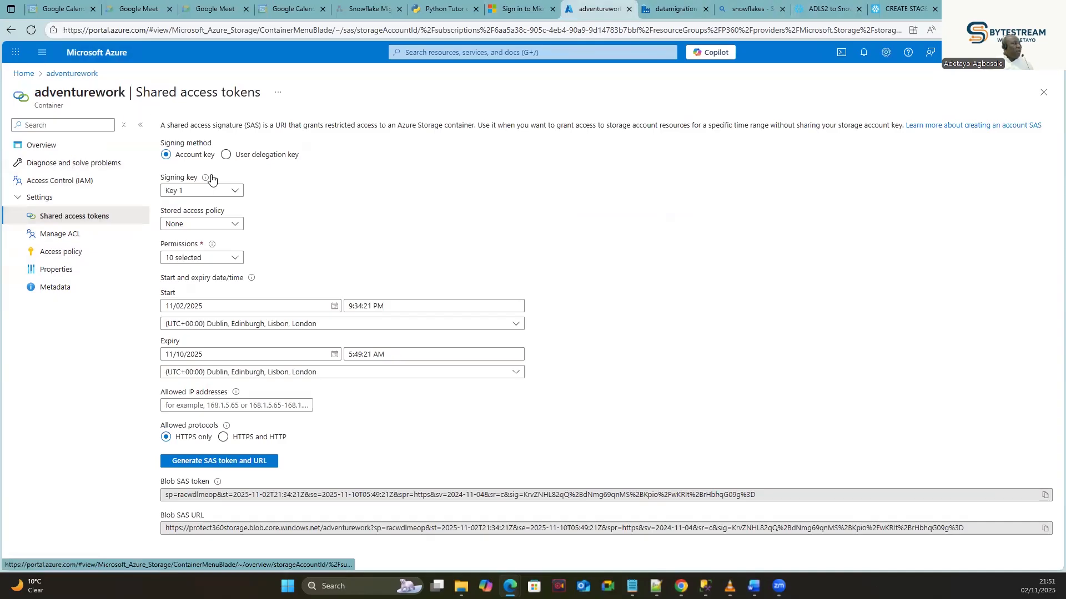
{"action": "left_click", "coordinate": [73, 76]}
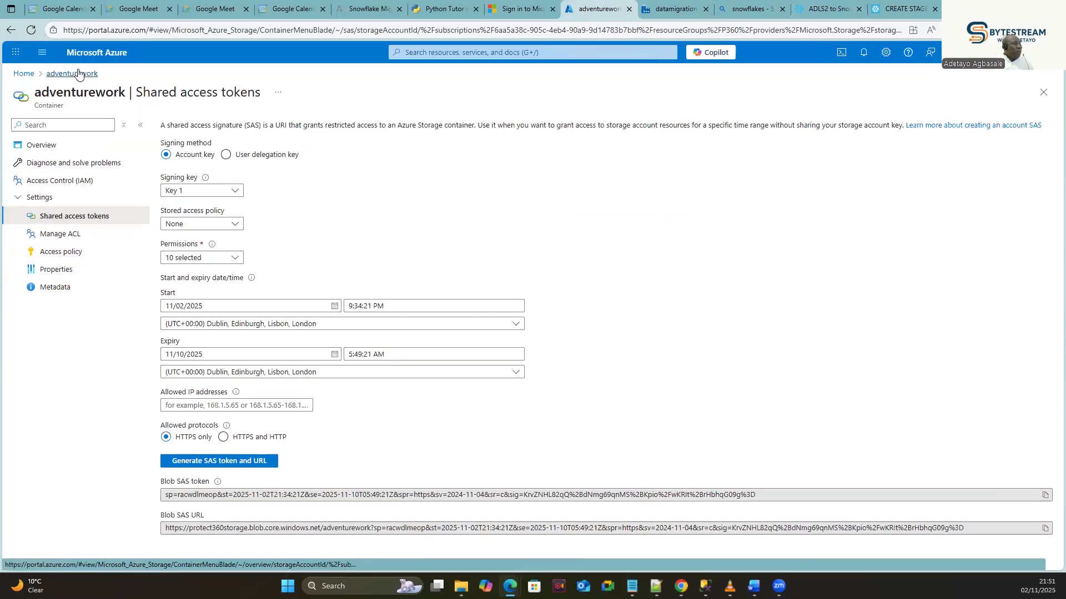
{"action": "left_click", "coordinate": [218, 224]}
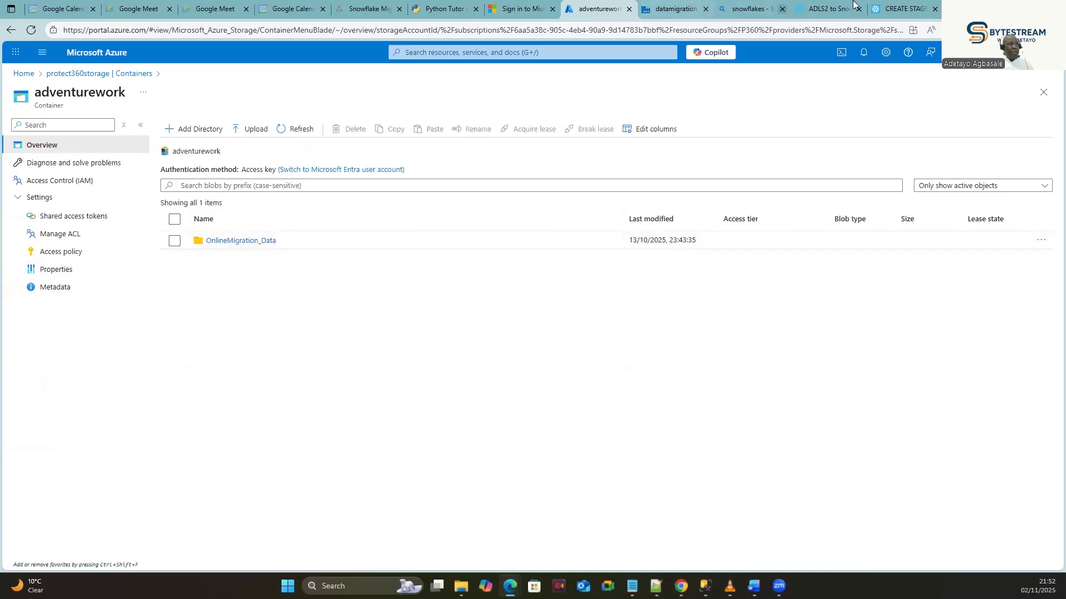
{"action": "left_click", "coordinate": [821, 10]}
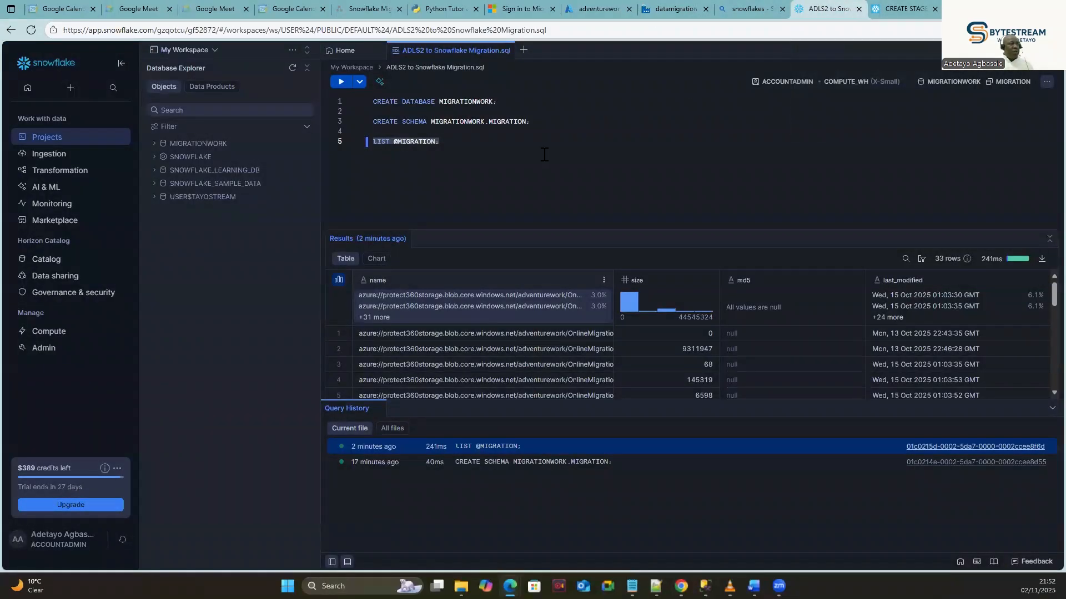
{"action": "left_click", "coordinate": [442, 143]}
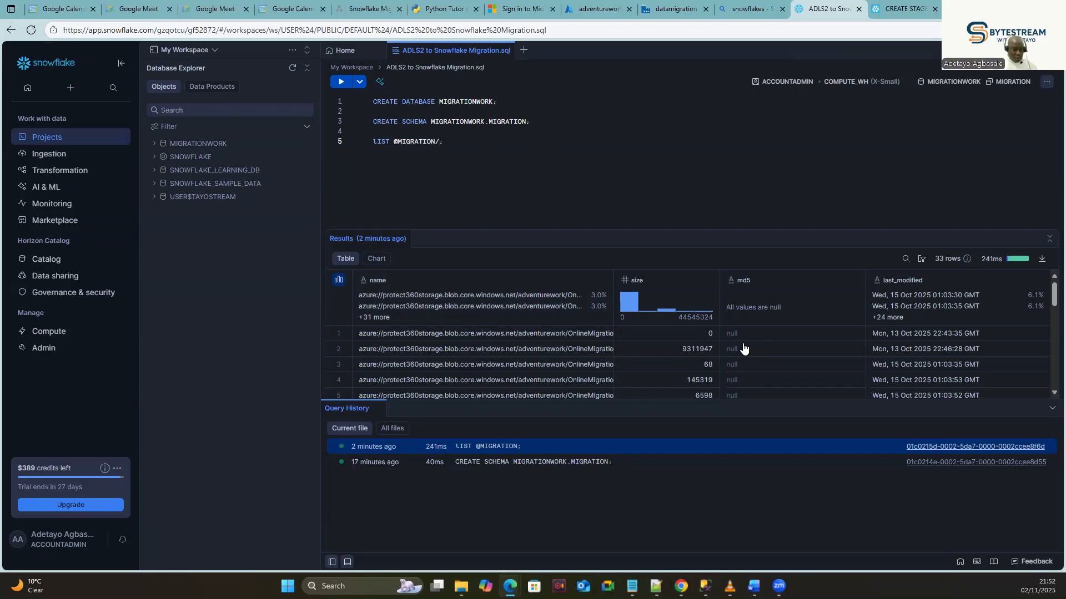
{"action": "type", "text": "oNLIN"}
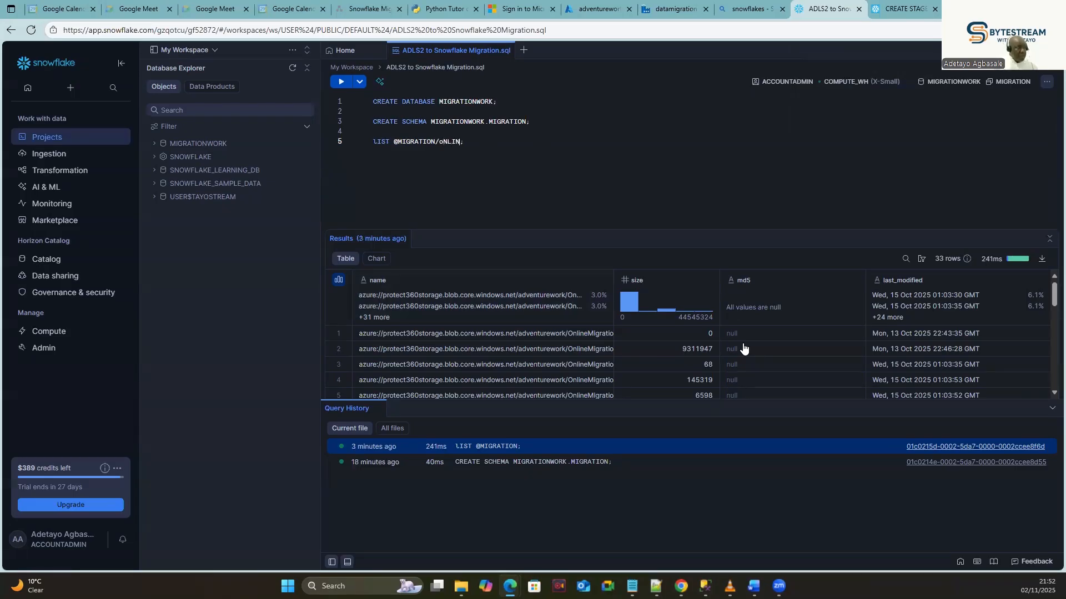
{"action": "key", "text": "BackSpace"}
{"action": "key", "text": "BackSpace"}
{"action": "key", "text": "BackSpace"}
{"action": "key", "text": "BackSpace"}
{"action": "type", "text": "lineMigration"}
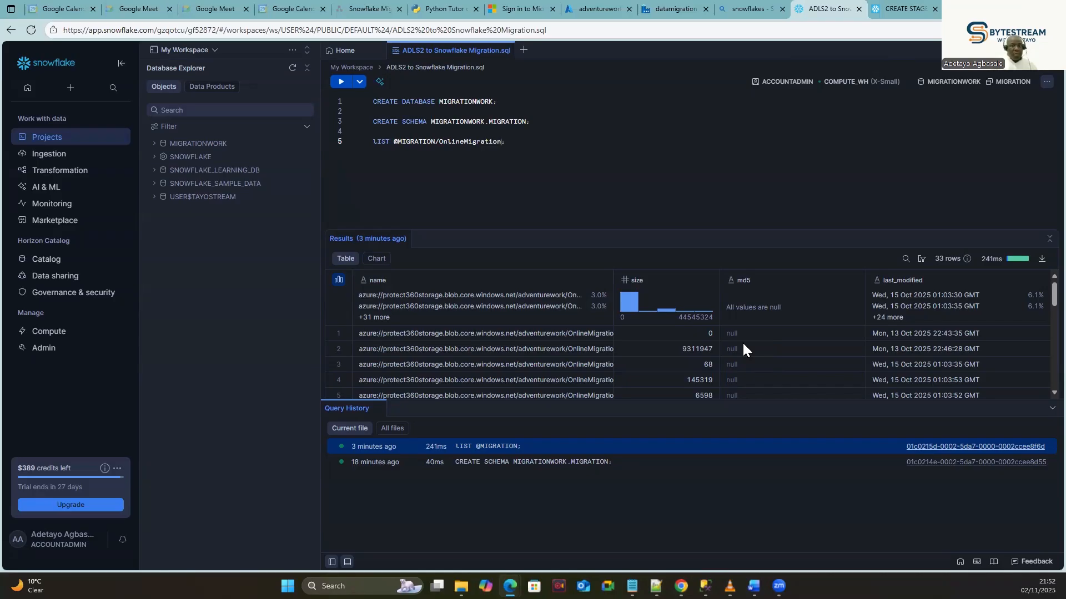
Check the folder name in the adventurework container, then run the listing, which returns 33 files.
{"action": "left_click", "coordinate": [763, 6]}
{"action": "left_click", "coordinate": [682, 9]}
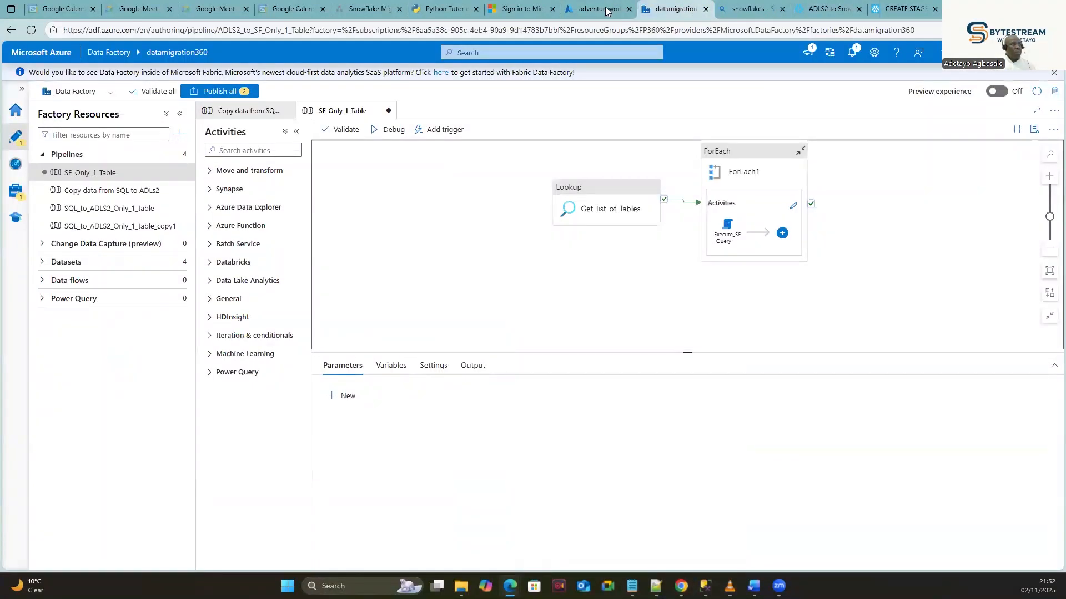
{"action": "left_click", "coordinate": [609, 10]}
{"action": "left_click", "coordinate": [825, 8]}
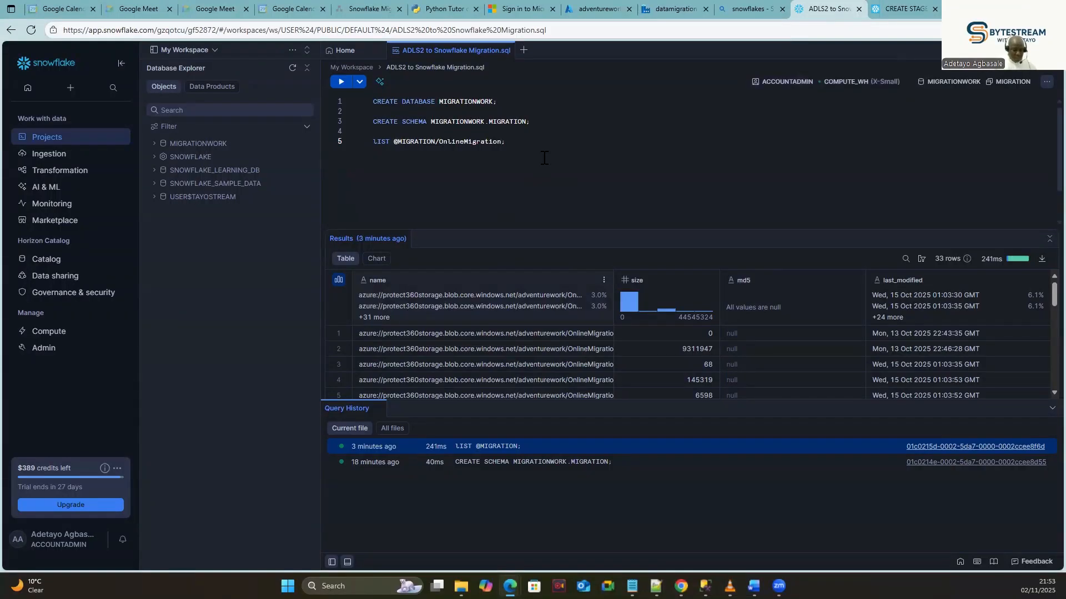
{"action": "type", "text": "ata"}
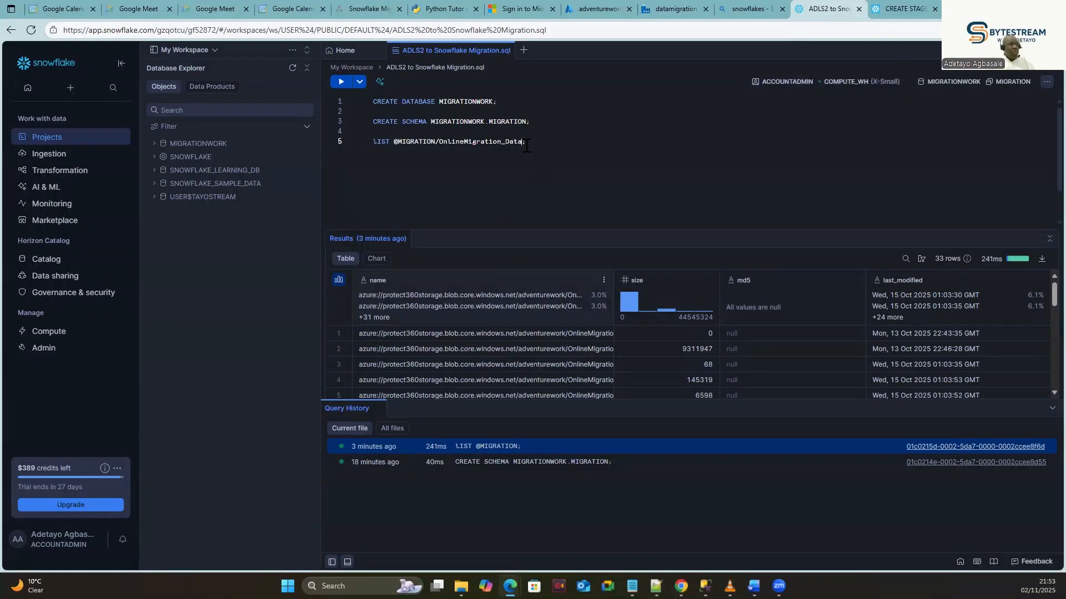
{"action": "left_click_drag", "start_coordinate": [541, 143], "coordinate": [376, 148]}
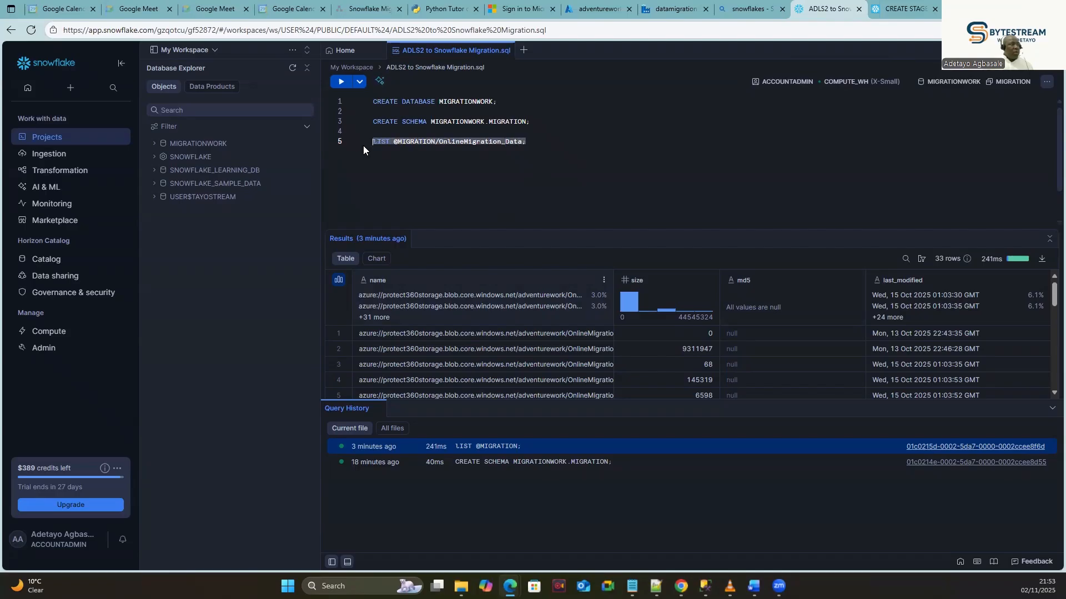
{"action": "left_click", "coordinate": [341, 82]}
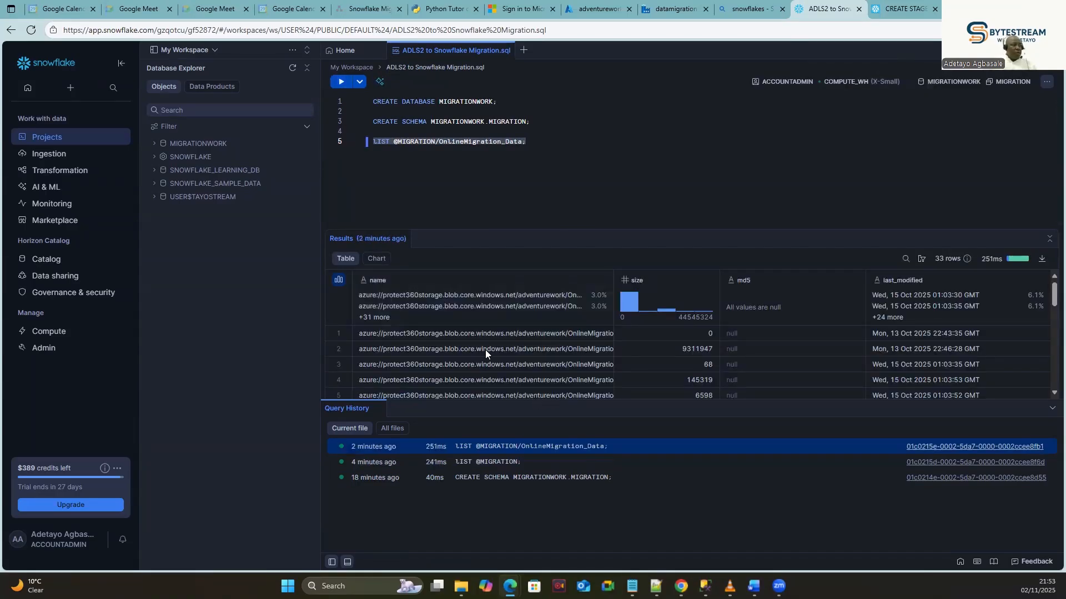
{"action": "left_click", "coordinate": [339, 279]}
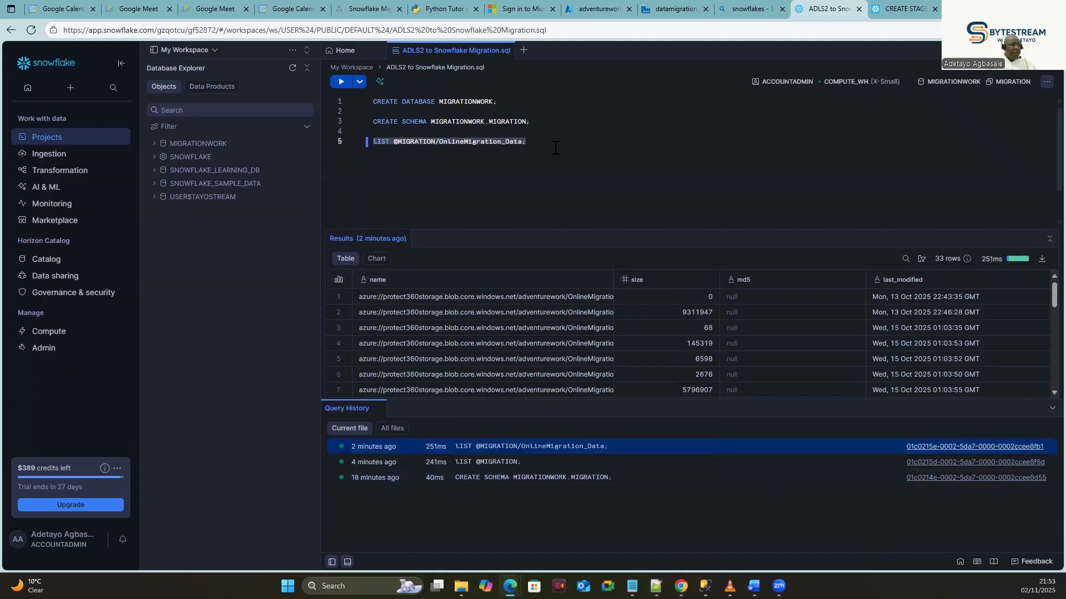
Open the adventurework container's Shared access tokens page and list the available SAS permissions.
{"action": "left_click", "coordinate": [656, 8]}
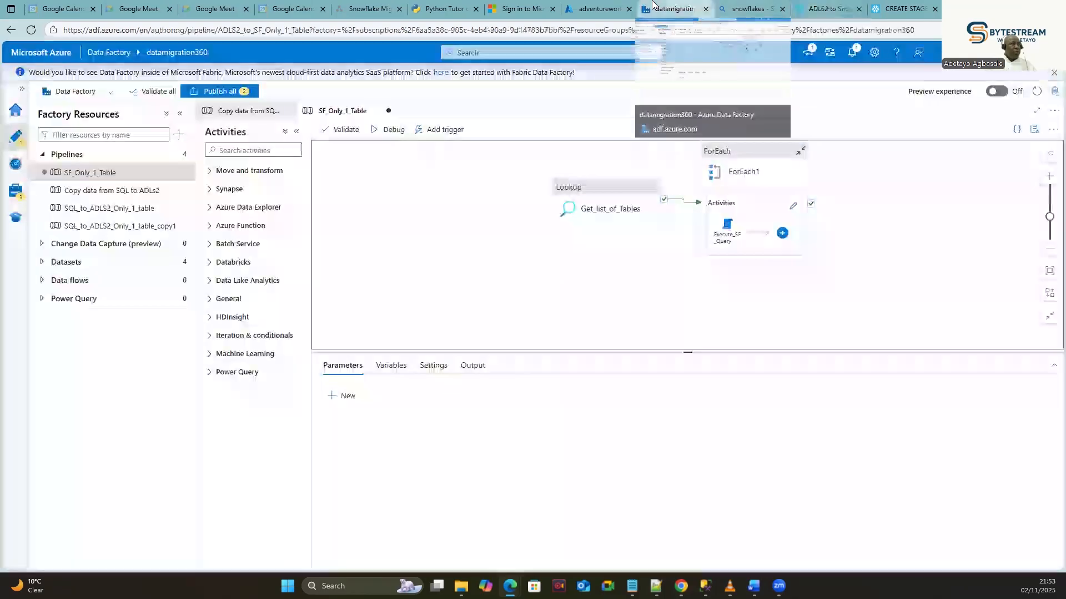
{"action": "left_click", "coordinate": [594, 9]}
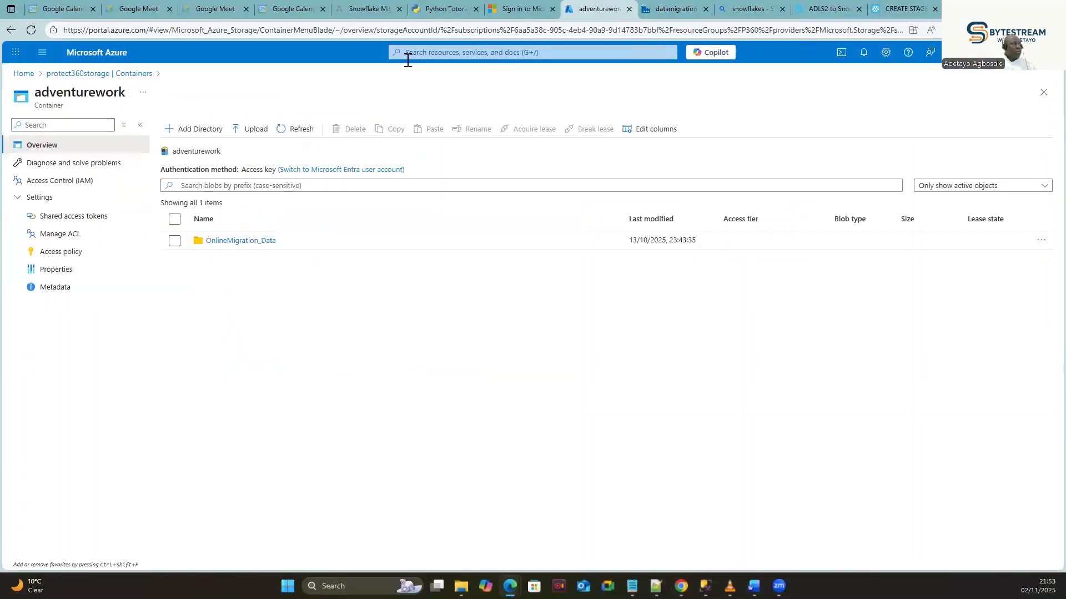
{"action": "left_click", "coordinate": [51, 269]}
{"action": "left_click", "coordinate": [68, 219]}
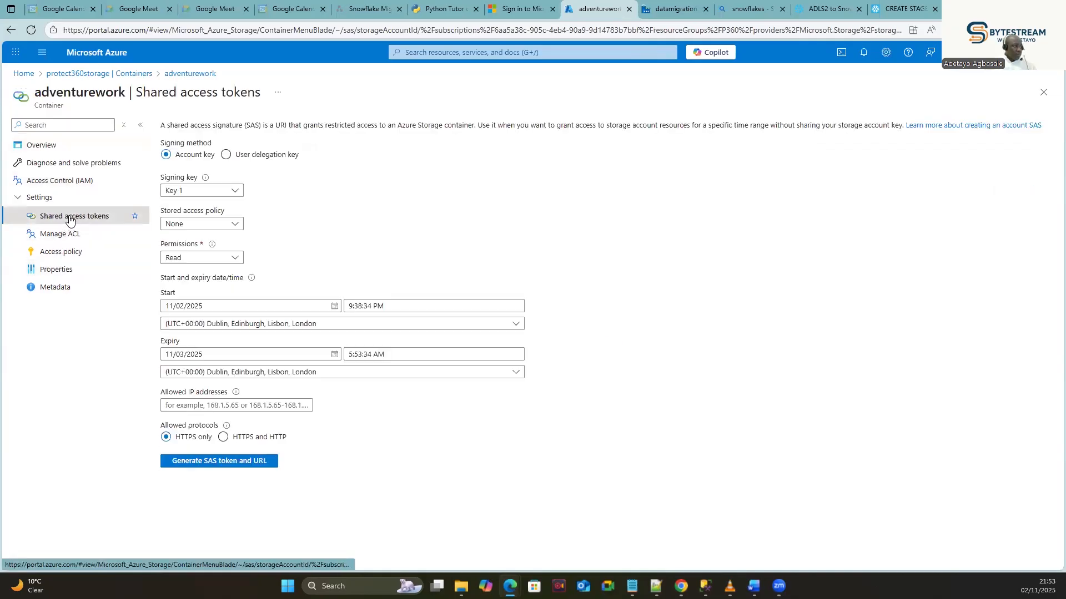
{"action": "left_click", "coordinate": [230, 260]}
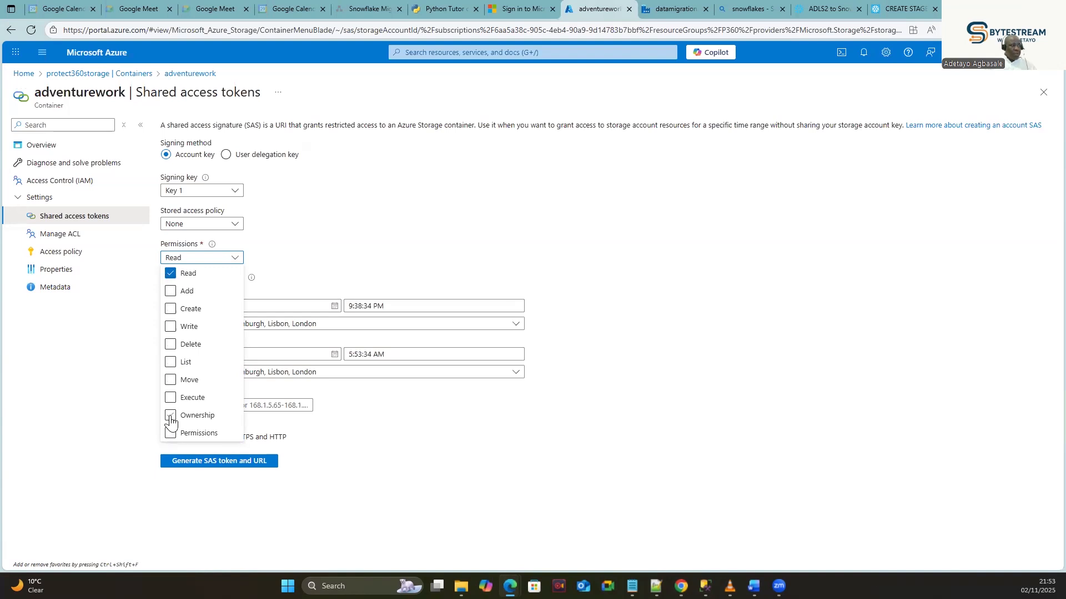
Browse MIGRATIONWORK > MIGRATION > Stages to the MIGRATION stage's file list.
{"action": "left_click", "coordinate": [822, 5]}
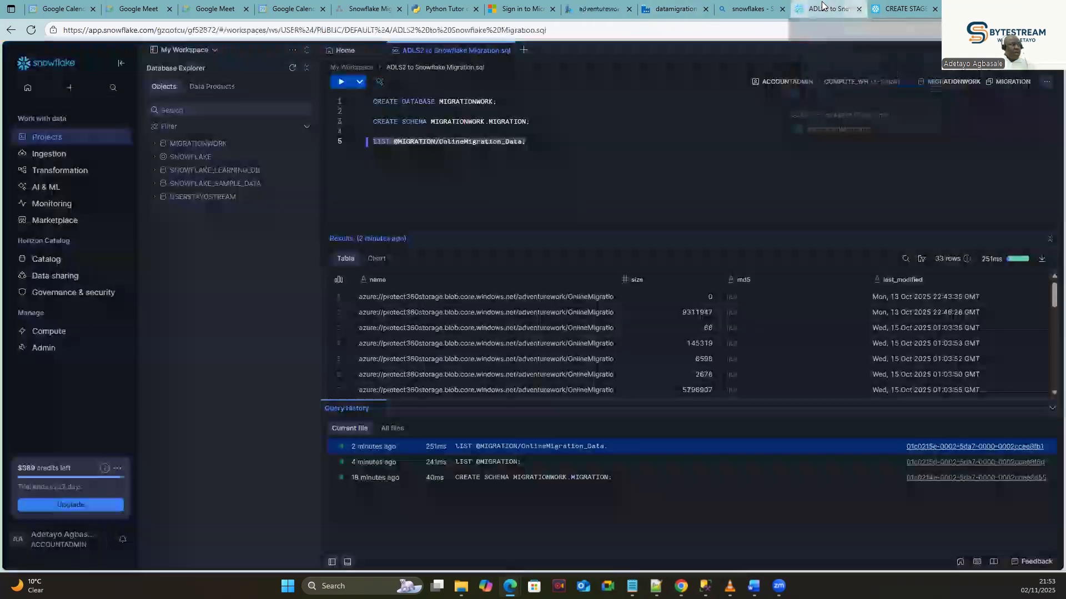
{"action": "mouse_move", "coordinate": [42, 269]}
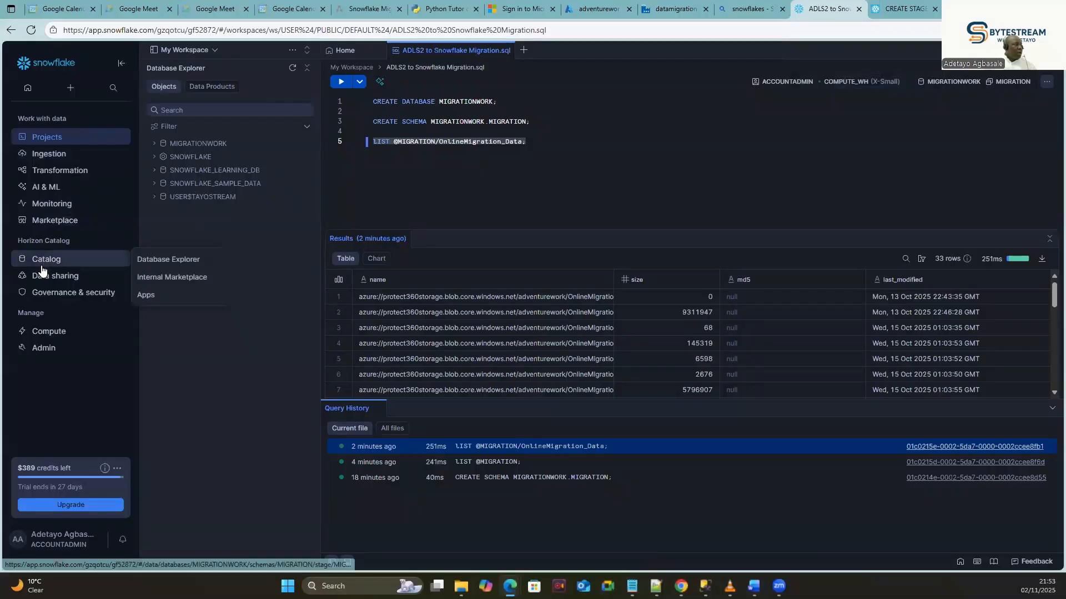
{"action": "left_click", "coordinate": [168, 265]}
{"action": "left_click", "coordinate": [181, 147]}
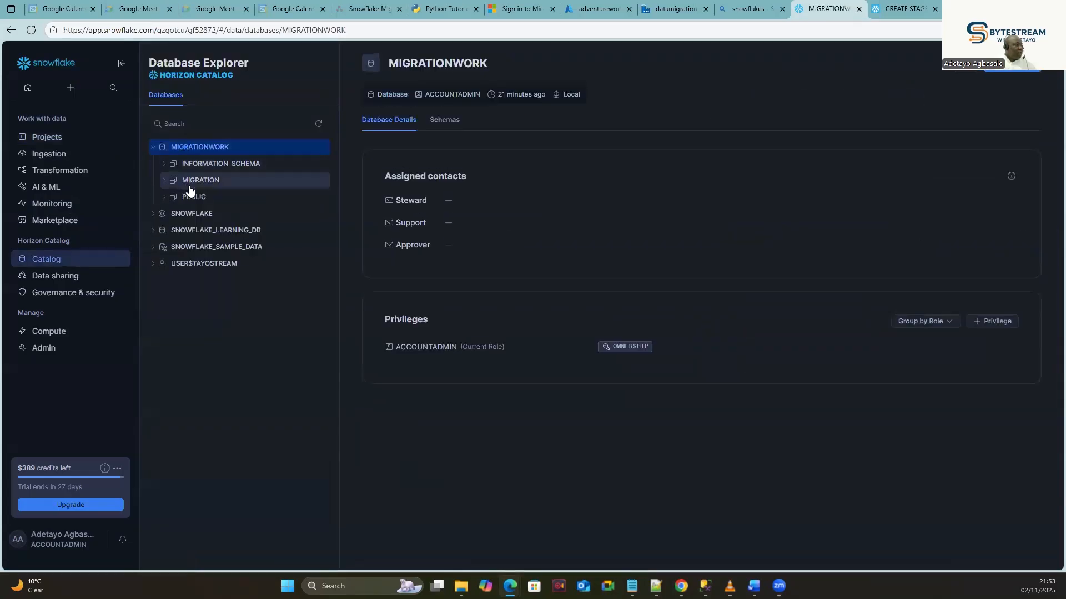
{"action": "left_click", "coordinate": [202, 183]}
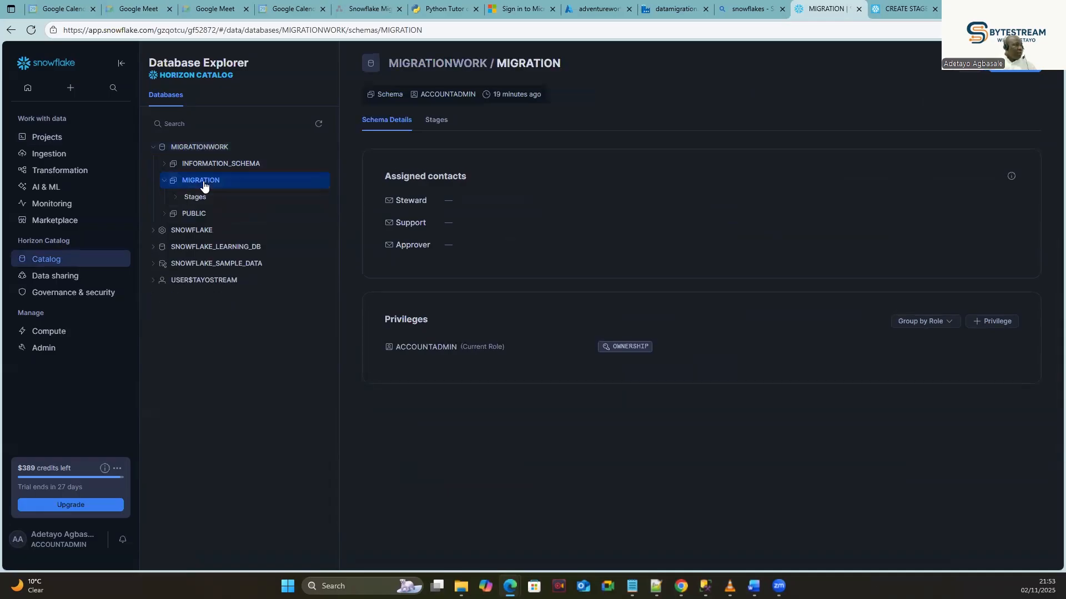
{"action": "left_click", "coordinate": [1027, 71]}
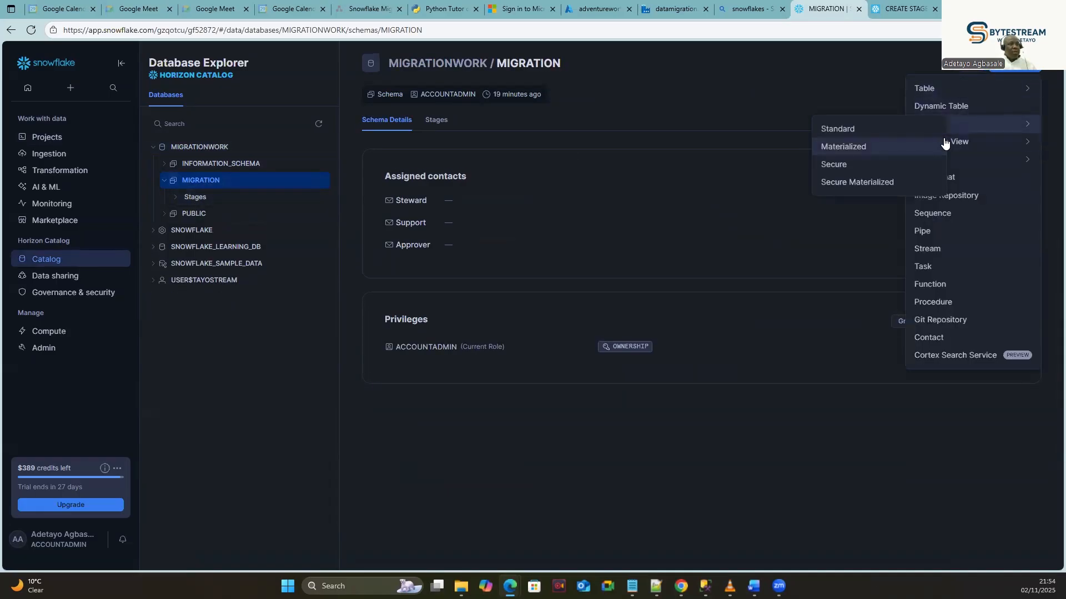
{"action": "mouse_move", "coordinate": [989, 160]}
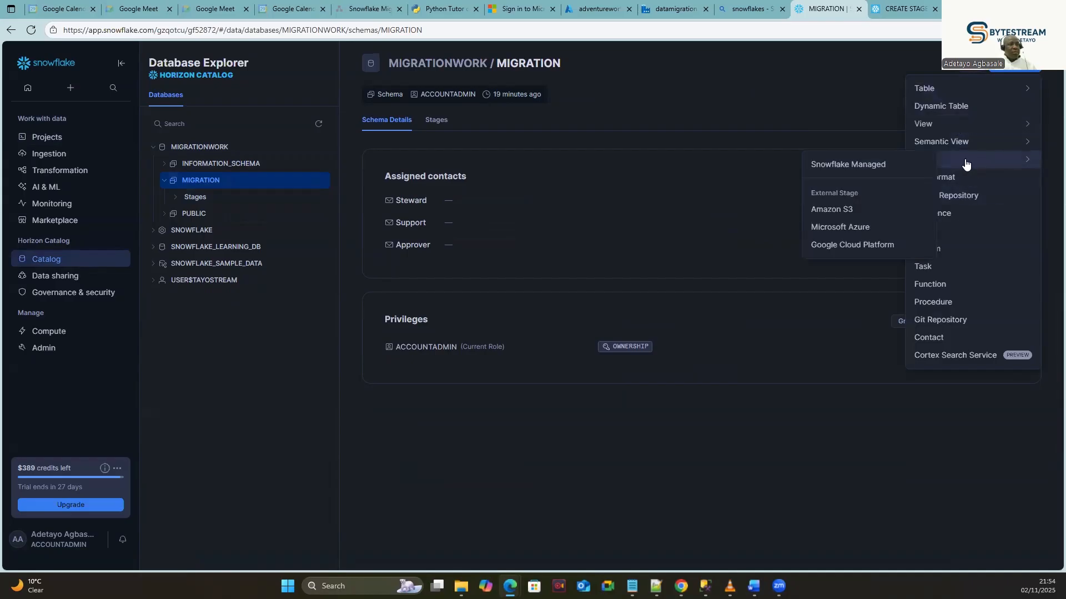
{"action": "left_click", "coordinate": [195, 197]}
{"action": "left_click", "coordinate": [214, 213]}
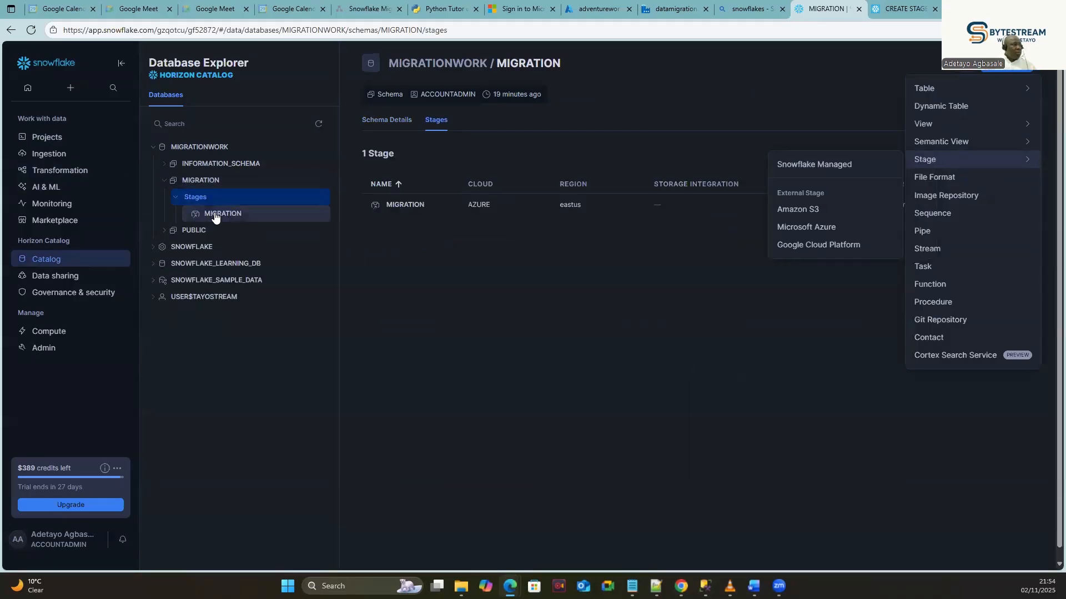
Review the MIGRATION stage's Edit Stage settings and stored Azure SAS token, then cancel unchanged.
{"action": "left_click", "coordinate": [978, 65]}
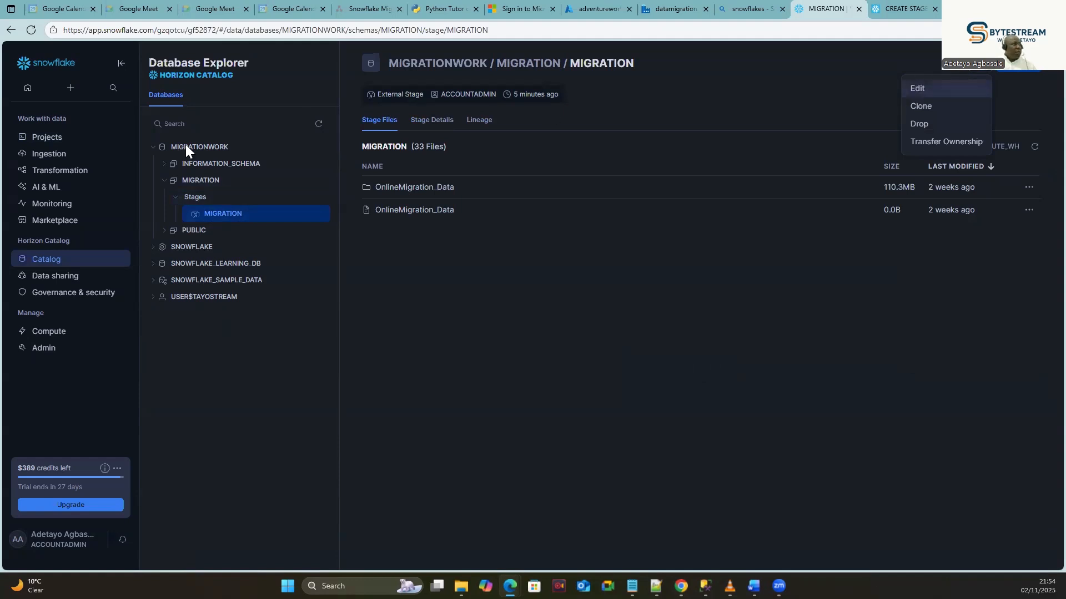
{"action": "left_click", "coordinate": [980, 72]}
{"action": "left_click", "coordinate": [980, 71]}
{"action": "left_click", "coordinate": [915, 89]}
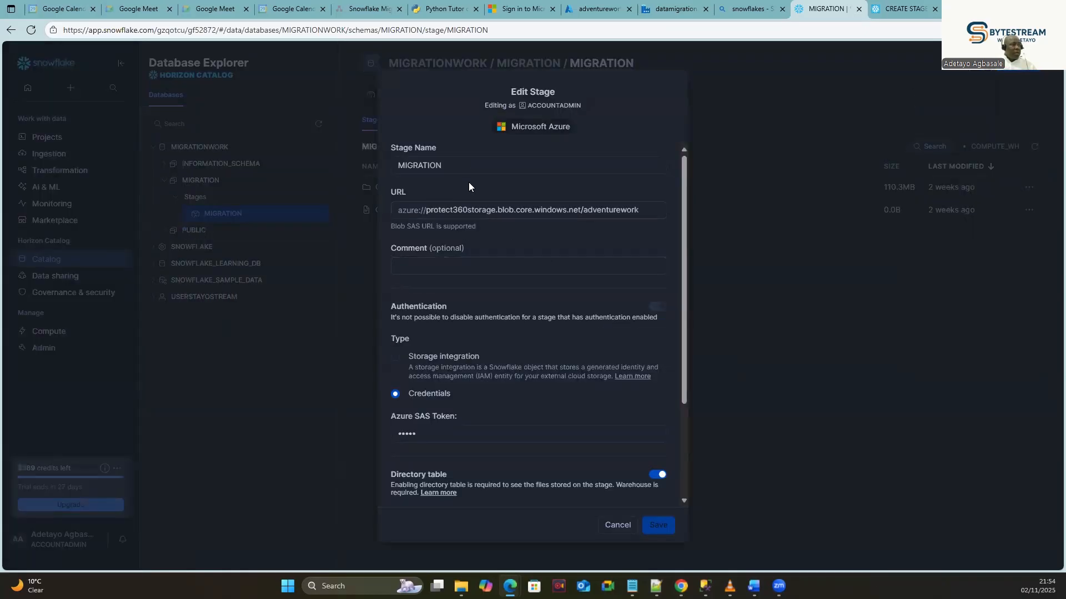
{"action": "left_click", "coordinate": [460, 435]}
{"action": "scroll", "coordinate": [670, 469], "scroll_direction": "down", "scroll_amount": 3}
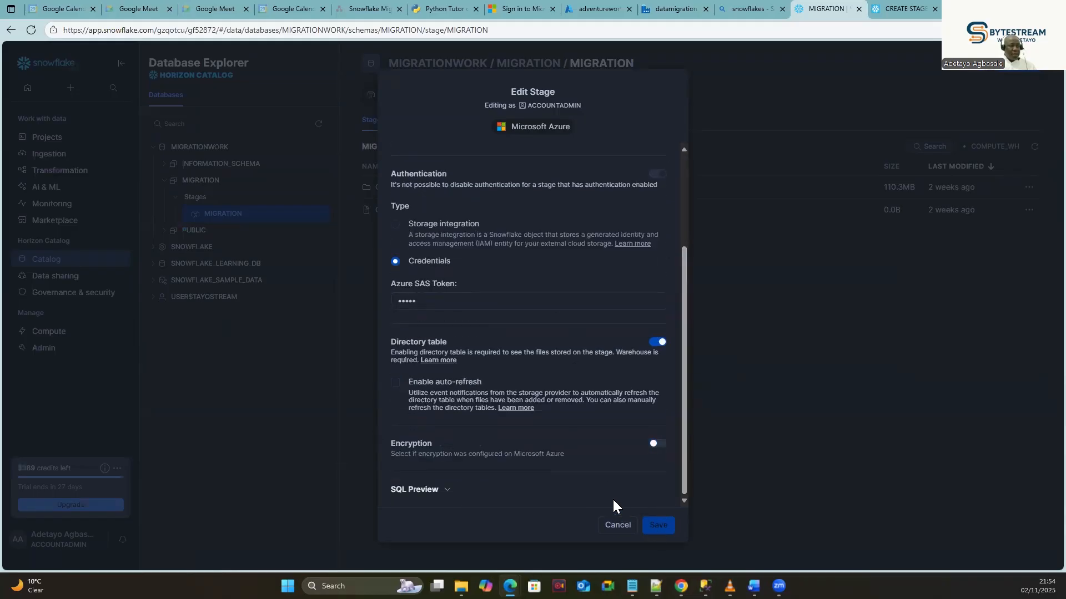
{"action": "left_click", "coordinate": [616, 525]}
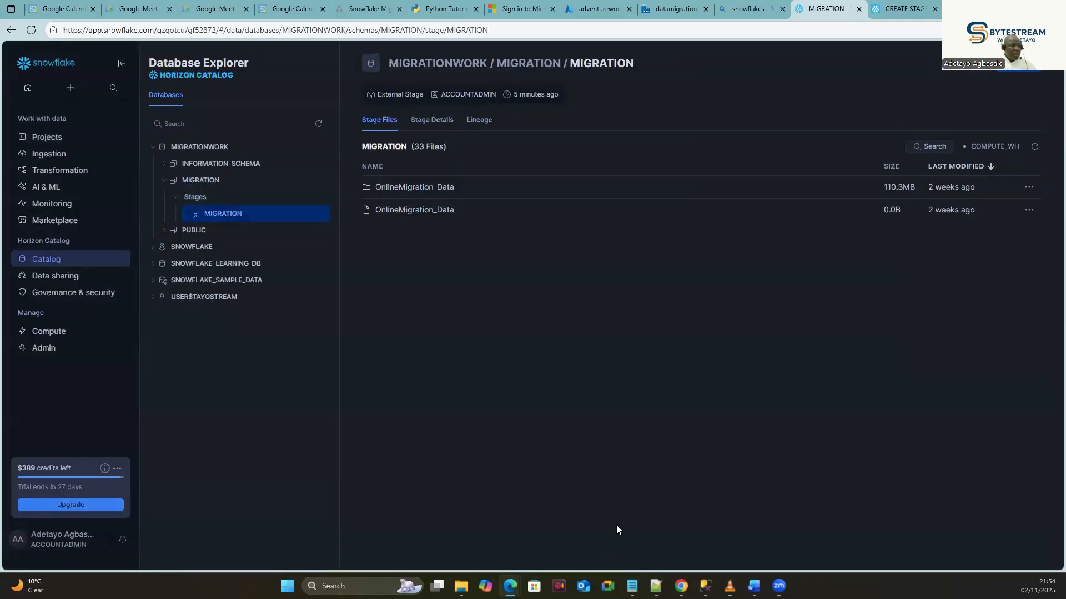
{"action": "mouse_move", "coordinate": [54, 145]}
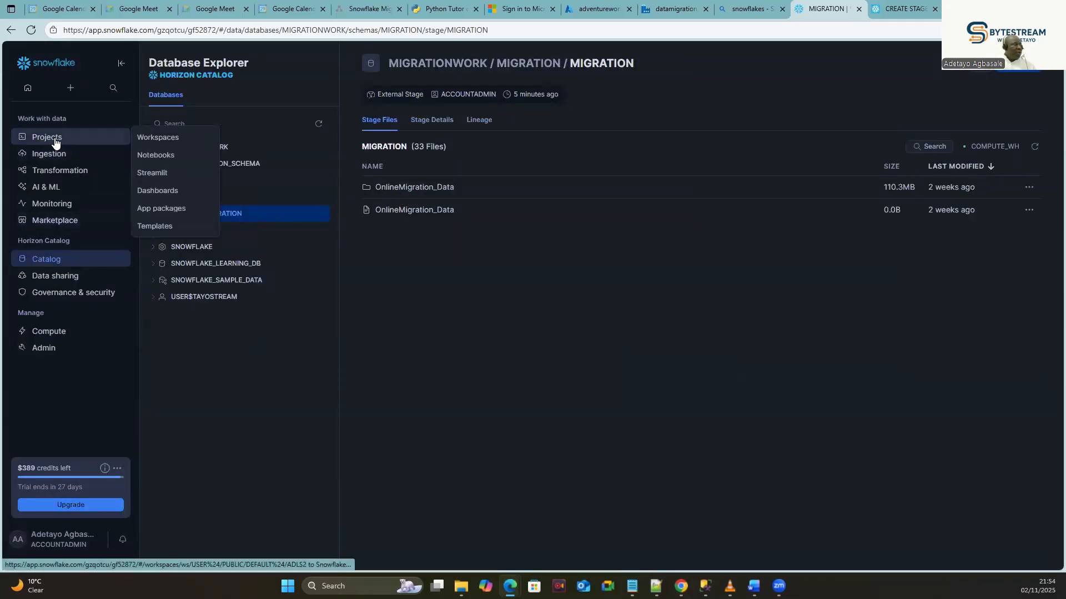
{"action": "left_click", "coordinate": [157, 138]}
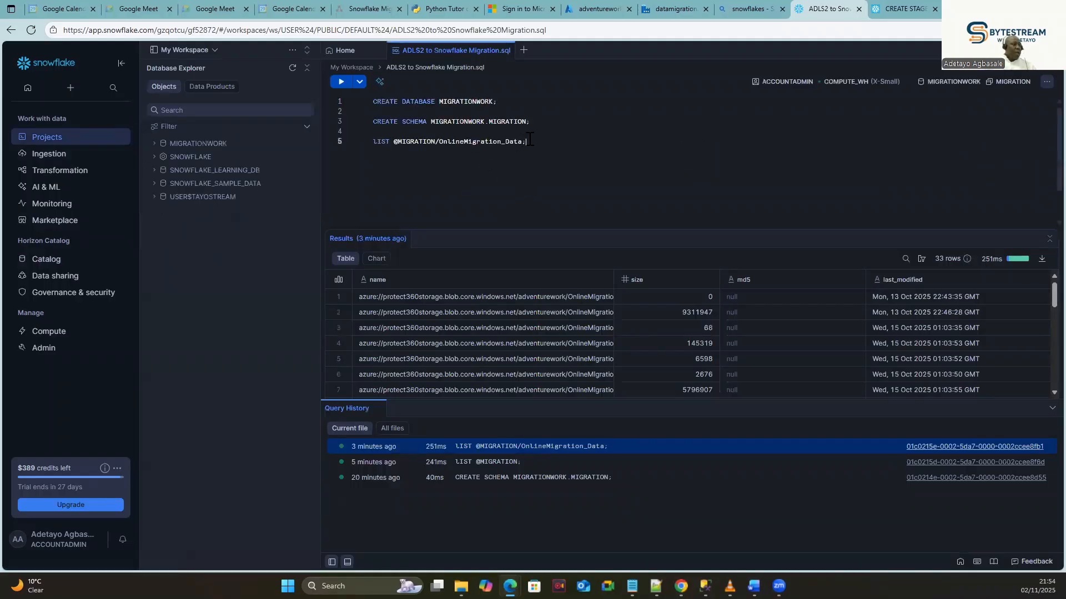
{"action": "left_click_drag", "start_coordinate": [553, 146], "coordinate": [372, 144]}
{"action": "left_click", "coordinate": [340, 82]}
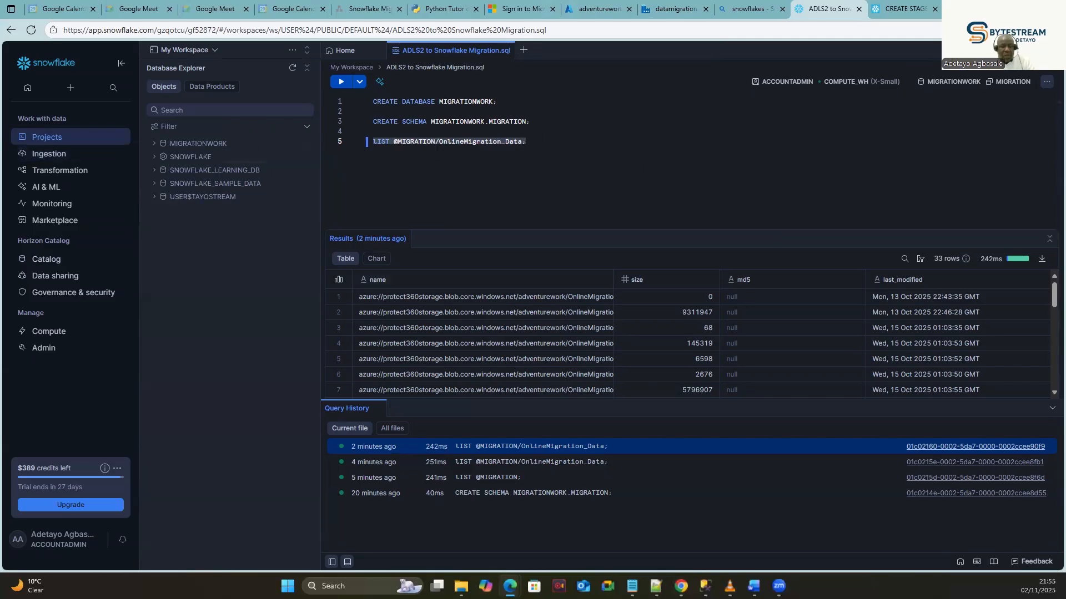
{"action": "left_click", "coordinate": [151, 145]}
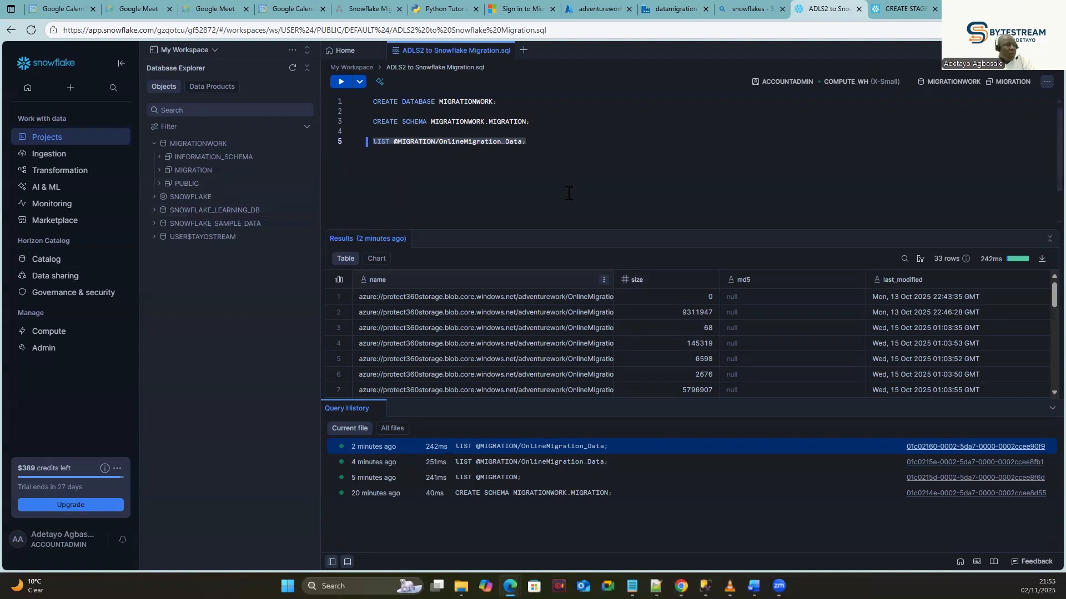
Revisit the adventurework Shared access tokens page, still Read only, then move on to SSMS.
{"action": "mouse_move", "coordinate": [705, 586]}
{"action": "left_click", "coordinate": [747, 8]}
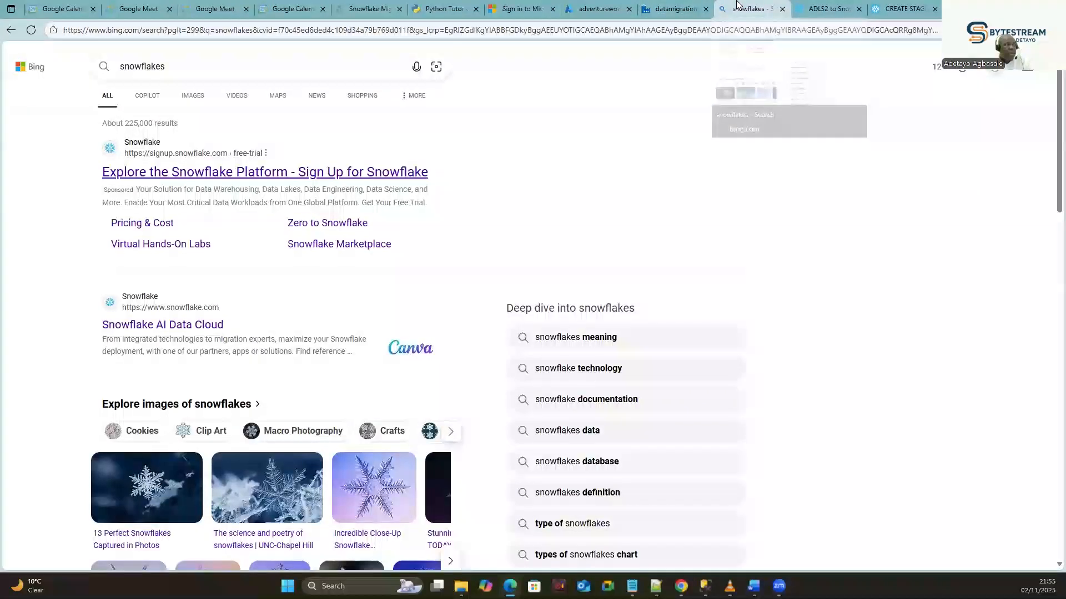
{"action": "left_click", "coordinate": [659, 6]}
{"action": "left_click", "coordinate": [596, 9]}
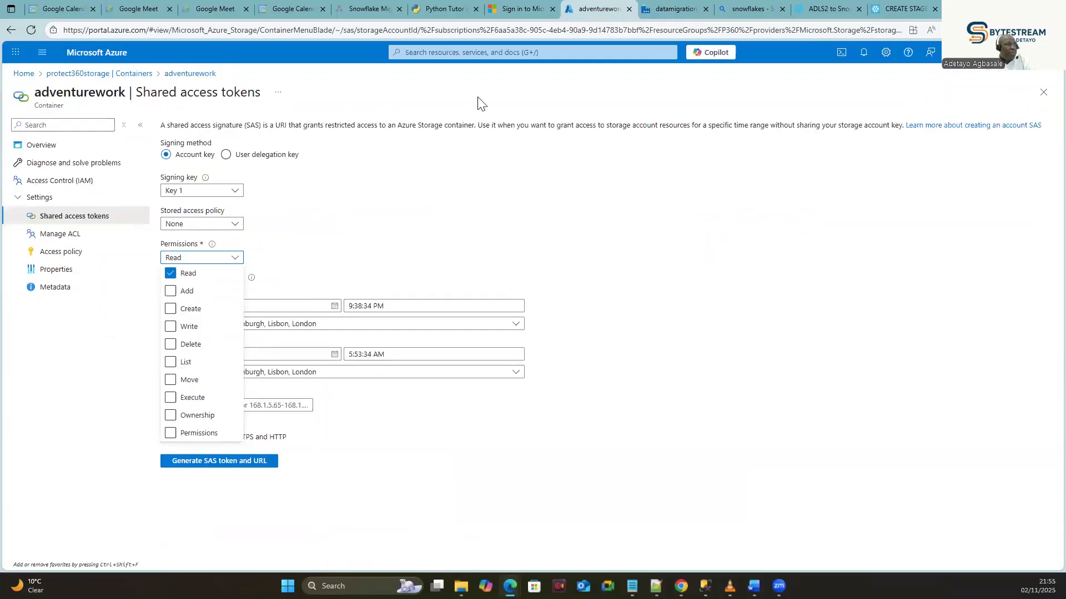
{"action": "left_click", "coordinate": [815, 7]}
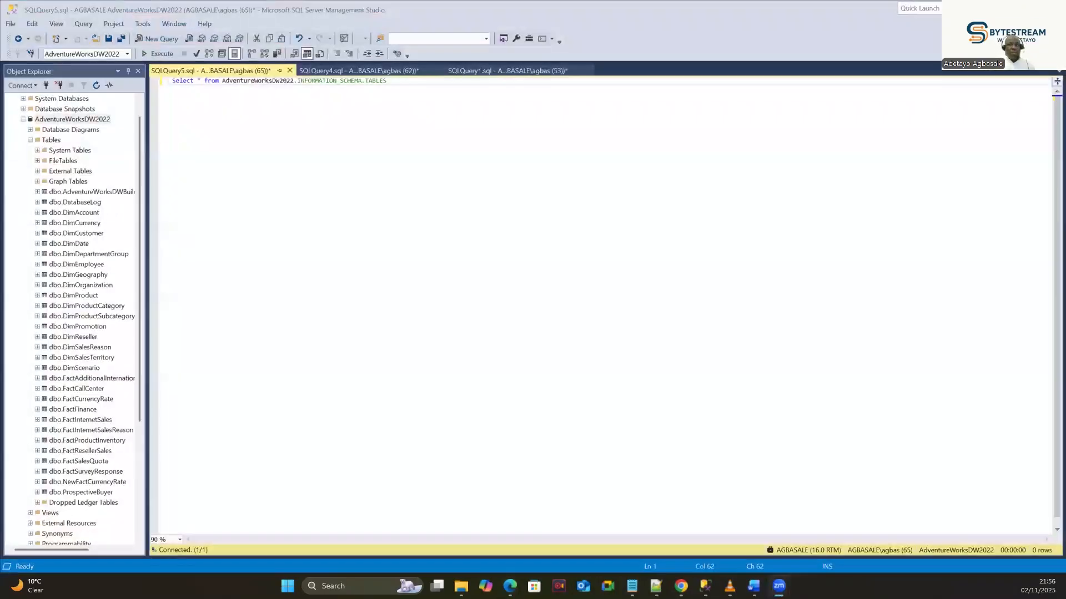
Run the INFORMATION_SCHEMA.TABLES query, then query DimOrganization's 14 rows and inspect CurrencyKey.
{"action": "left_click", "coordinate": [435, 89]}
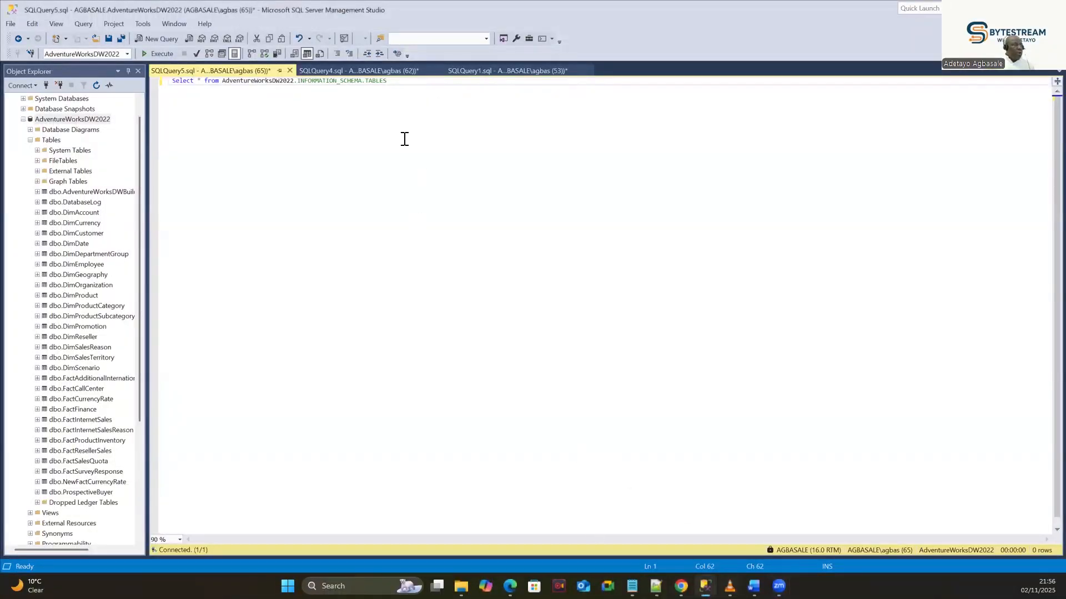
{"action": "key", "text": "F5"}
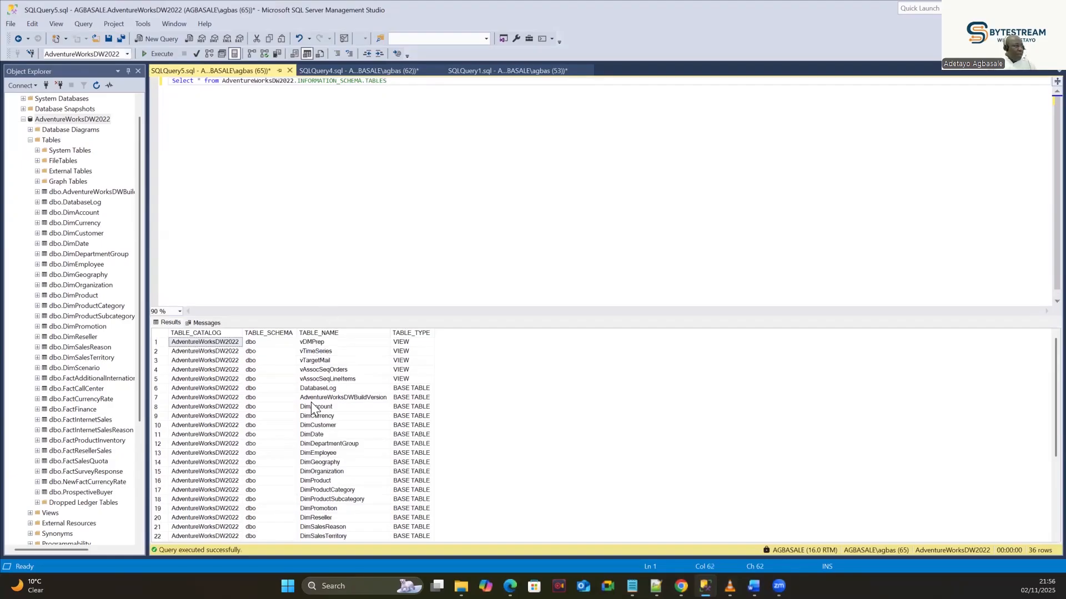
{"action": "left_click", "coordinate": [333, 473]}
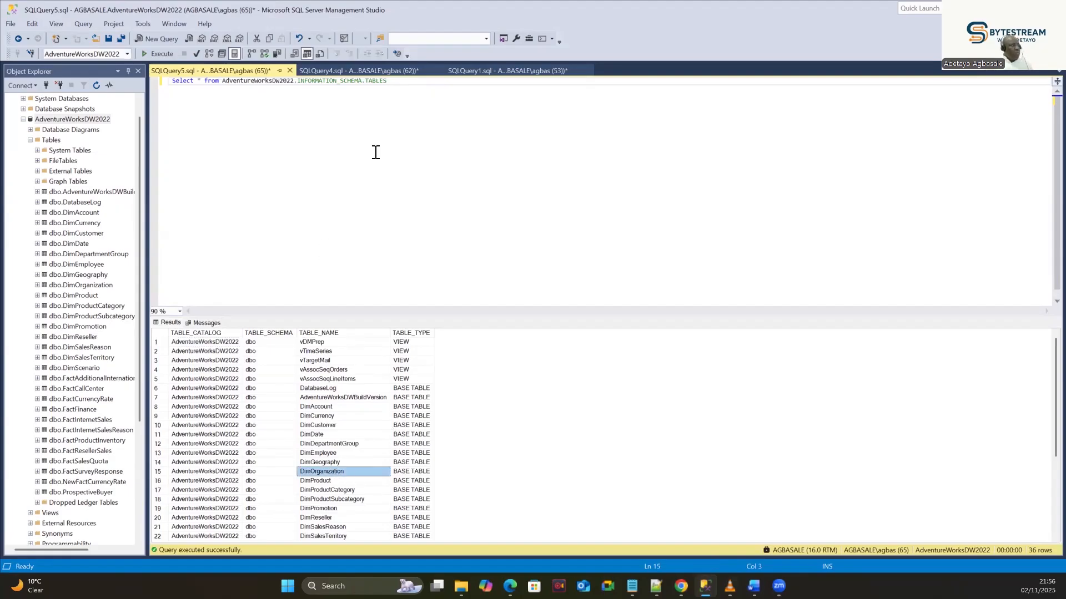
{"action": "left_click", "coordinate": [378, 119]}
{"action": "key", "text": "Return"}
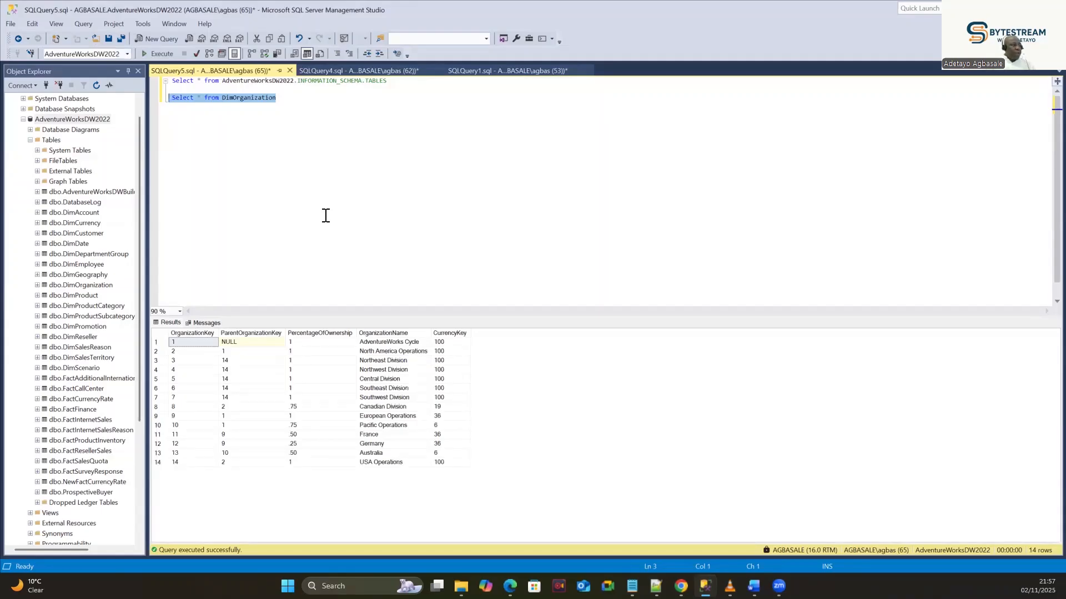
{"action": "left_click", "coordinate": [452, 333]}
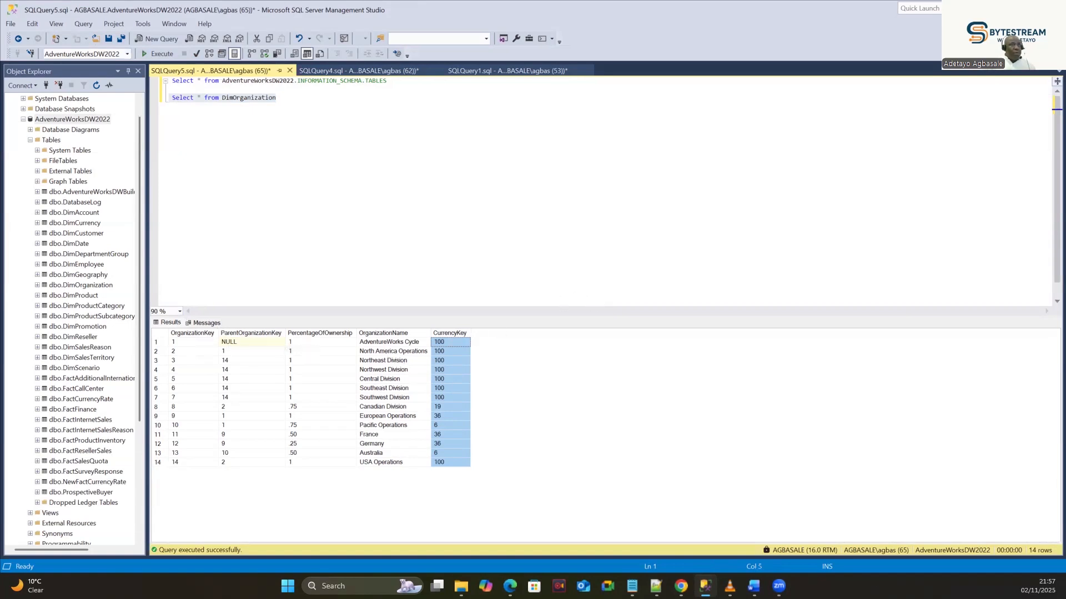
{"action": "key", "text": "alt+Tab"}
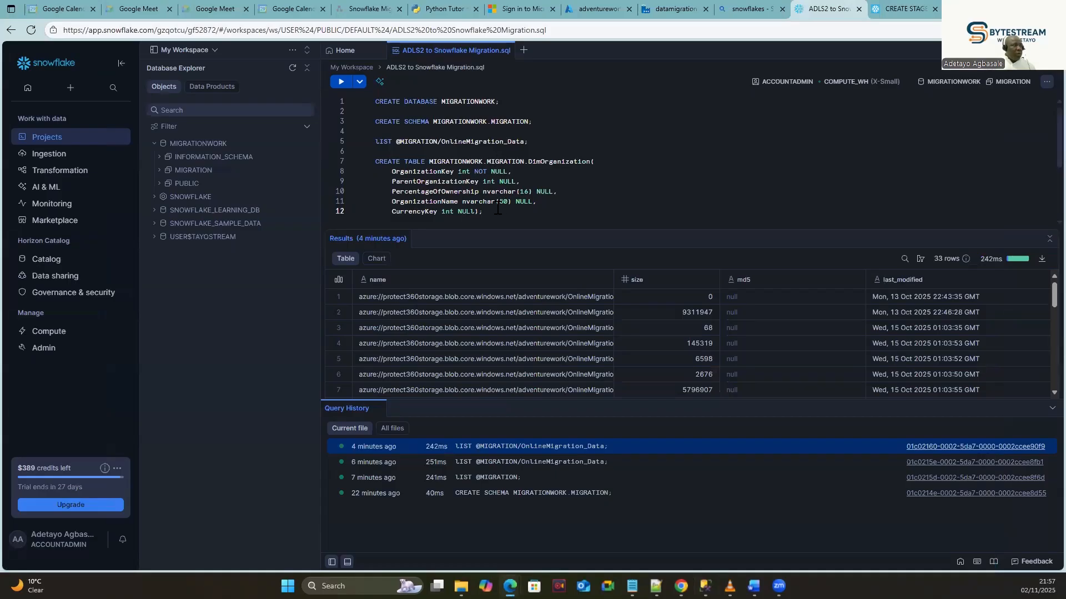
Run the DimOrganization CREATE TABLE and confirm DIMORGANIZATION under MIGRATIONWORK.MIGRATION Tables.
{"action": "left_click_drag", "start_coordinate": [975, 218], "coordinate": [360, 162]}
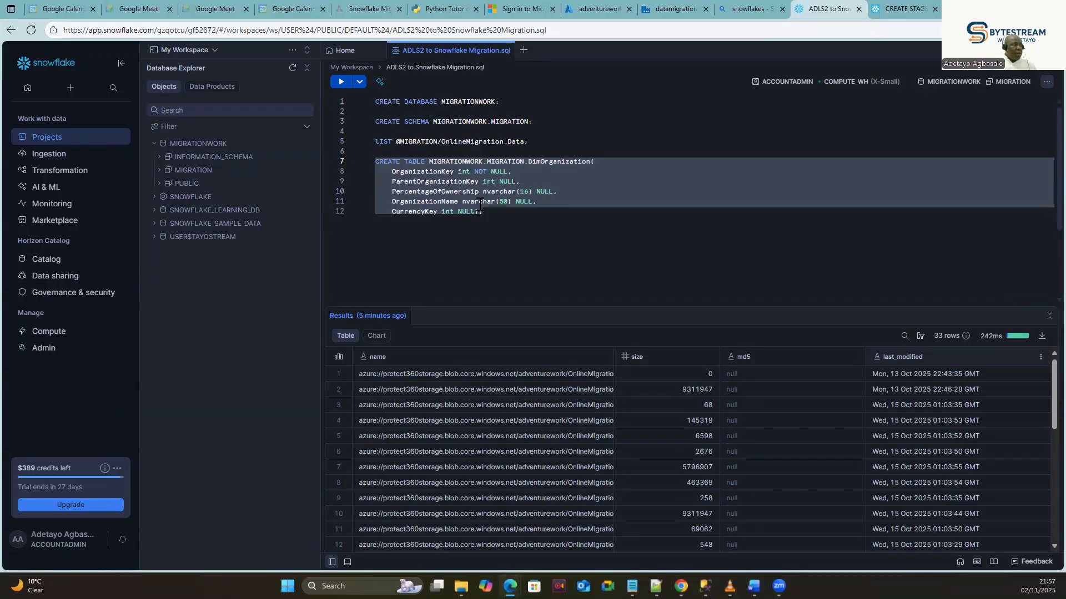
{"action": "left_click", "coordinate": [341, 82]}
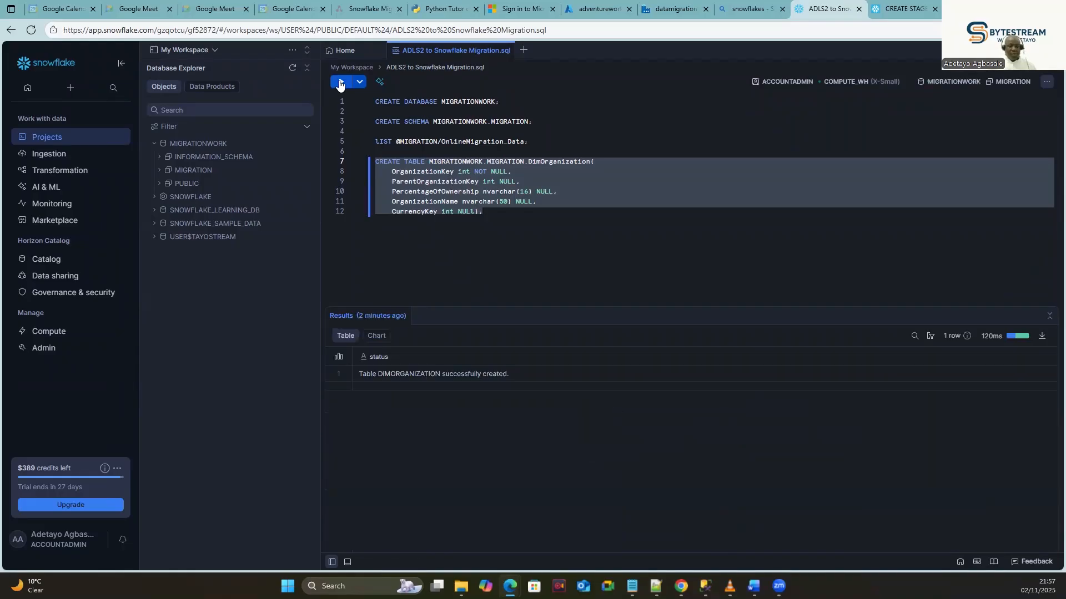
{"action": "left_click", "coordinate": [203, 143]}
{"action": "left_click", "coordinate": [192, 171]}
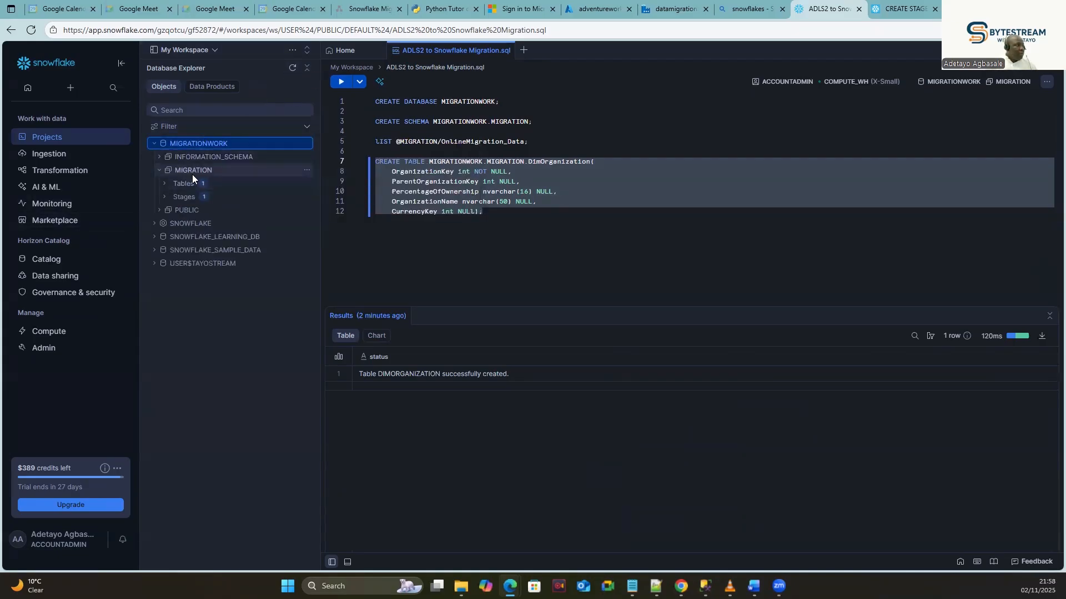
{"action": "left_click", "coordinate": [162, 180]}
{"action": "mouse_move", "coordinate": [226, 201]}
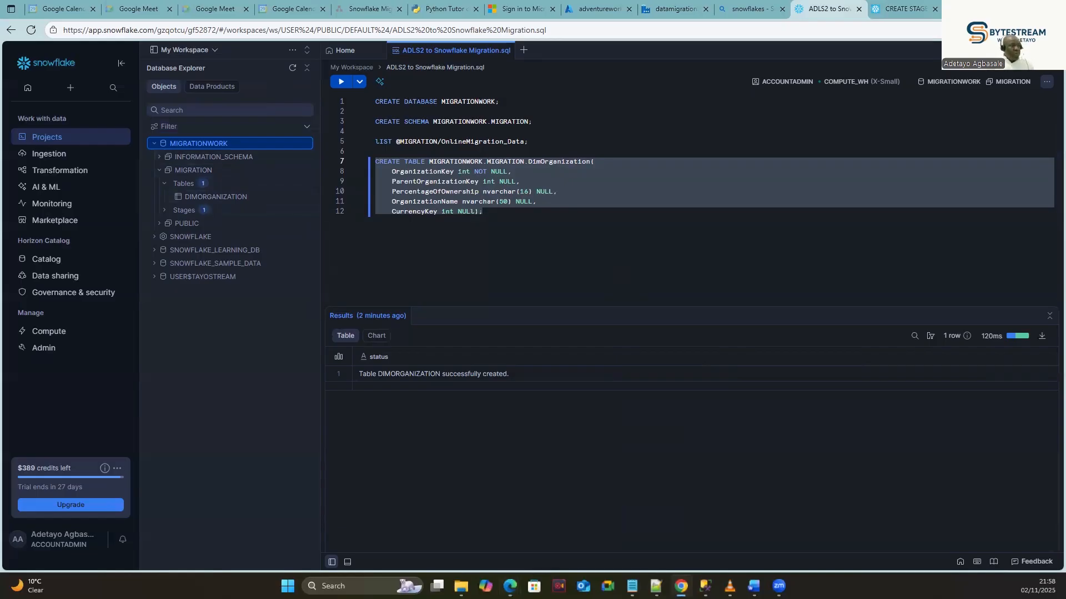
{"action": "key", "text": "ctrl+Tab"}
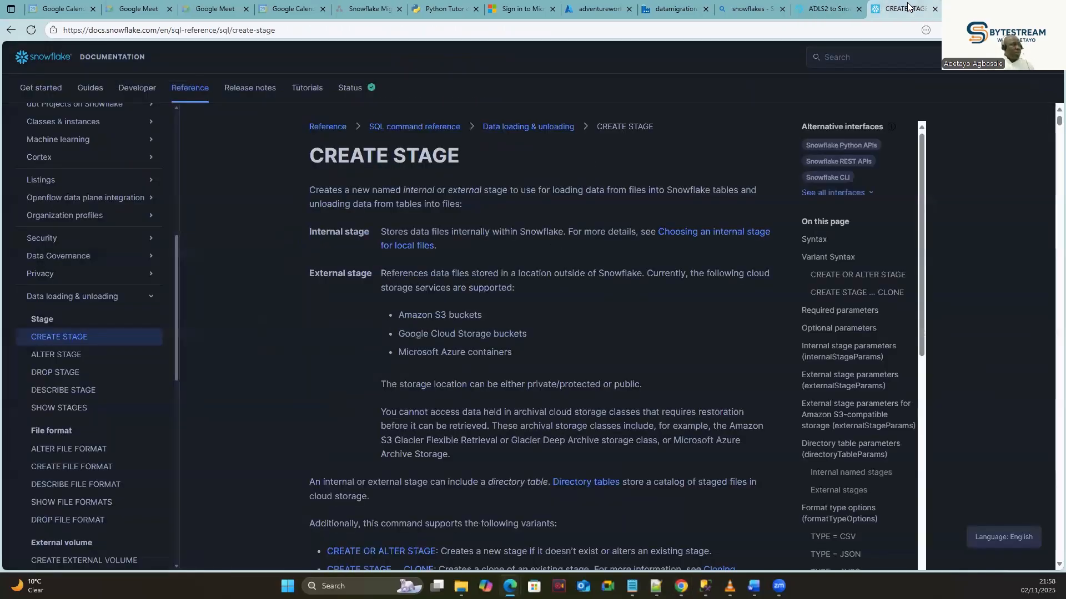
{"action": "scroll", "coordinate": [198, 316], "scroll_direction": "down", "scroll_amount": 10}
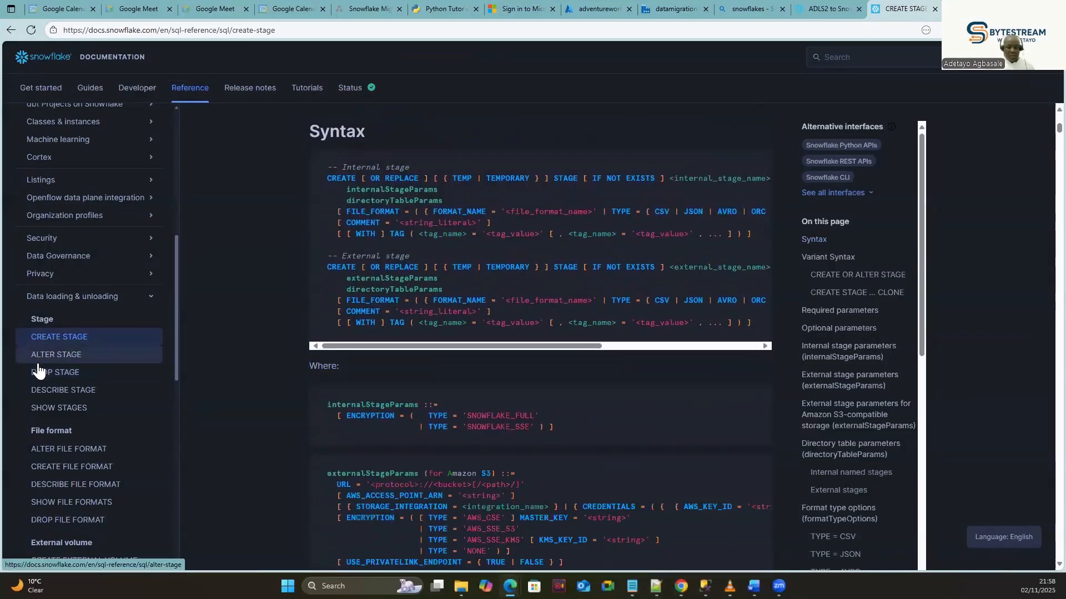
{"action": "left_click", "coordinate": [832, 10]}
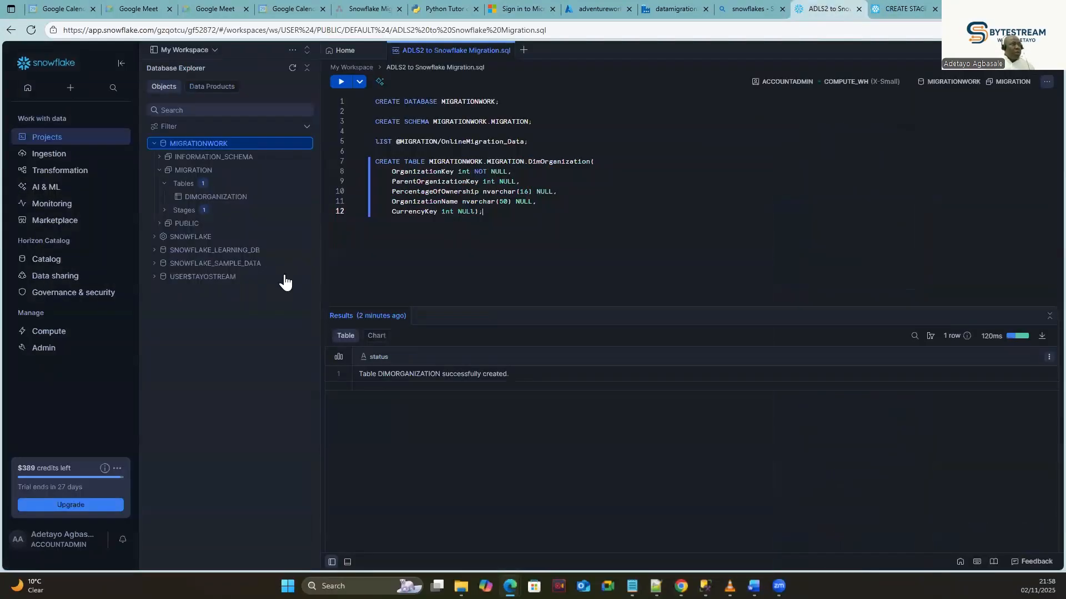
{"action": "left_click", "coordinate": [544, 222]}
{"action": "key", "text": "Return"}
{"action": "key", "text": "Return"}
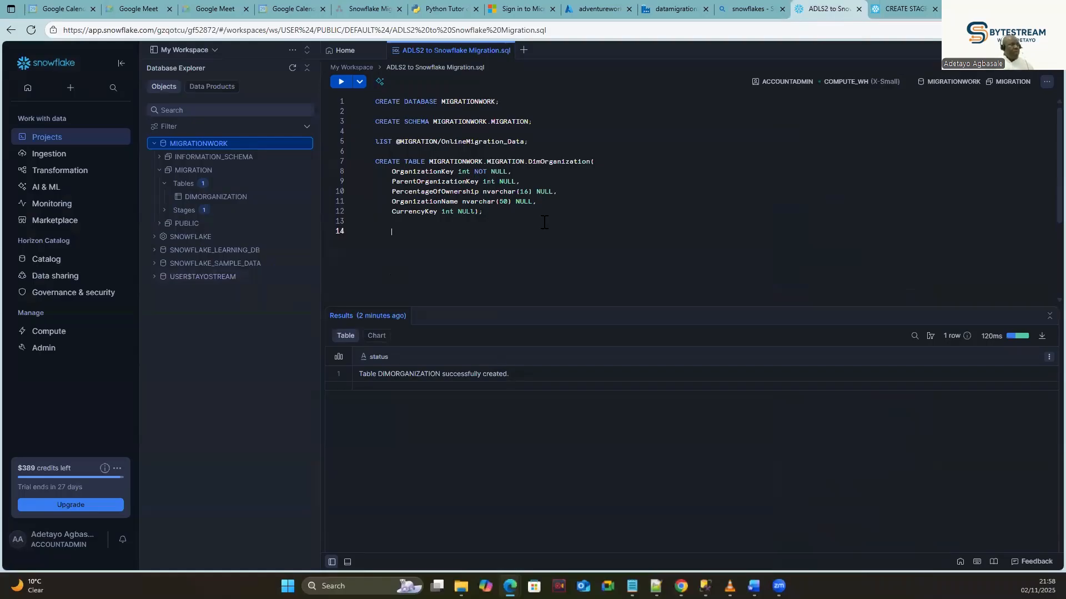
{"action": "type", "text": "COPY INTO MIGRATIONWORK.MIGRATION.DimOrganization FROM '@MIGRATION/OnlineMigration_Data/dbo_DimOrganization.CSV' FILE_FORMAT = 'PUBLIC.MIGRATION_FORMAT';"}
{"action": "left_click", "coordinate": [391, 231]}
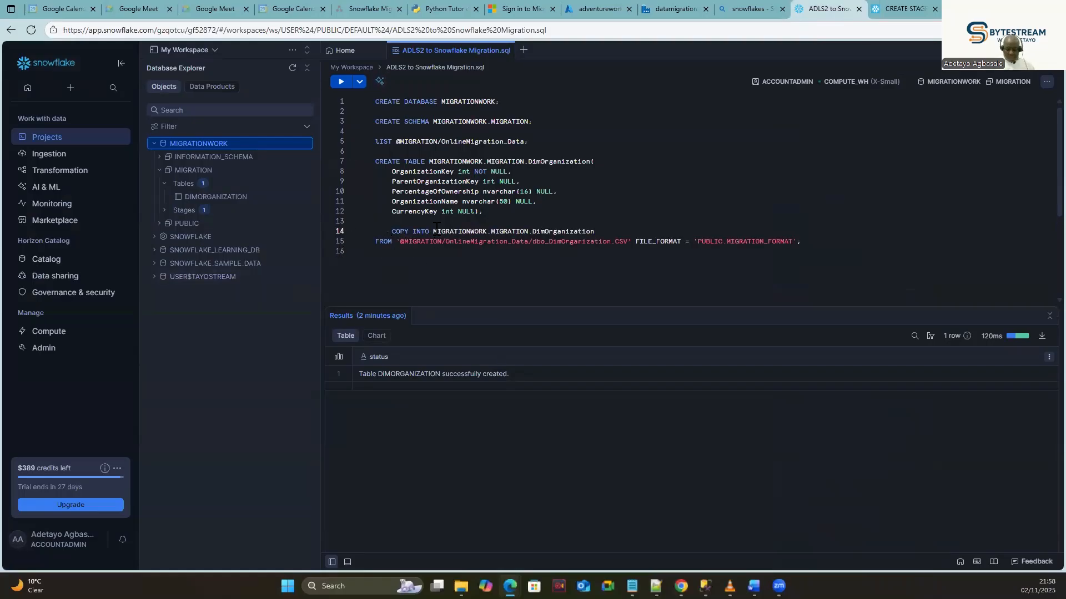
{"action": "key", "text": "shift+Tab"}
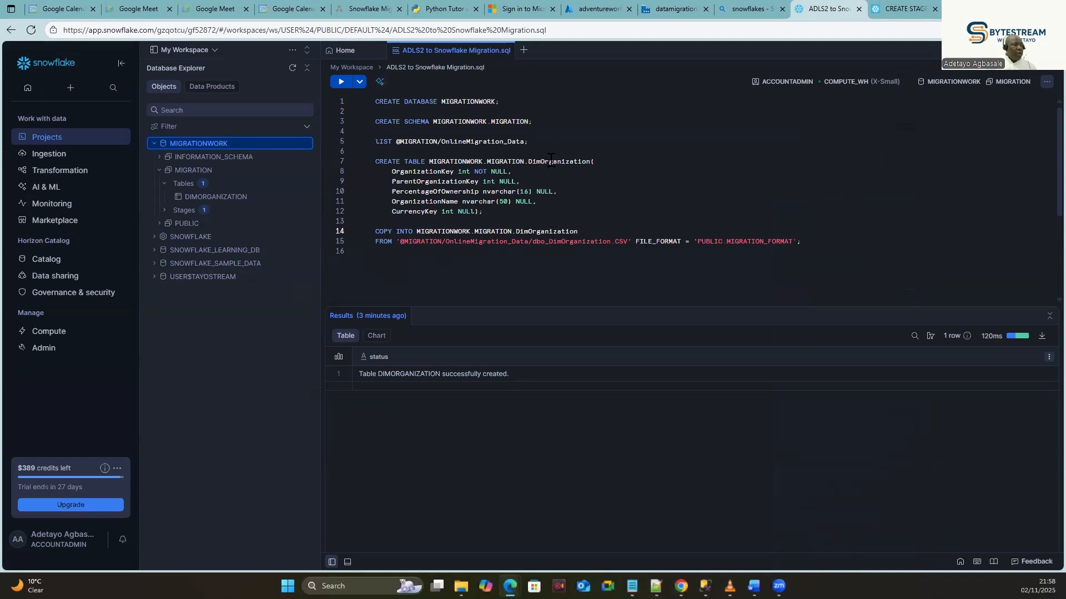
{"action": "double_click", "coordinate": [541, 232]}
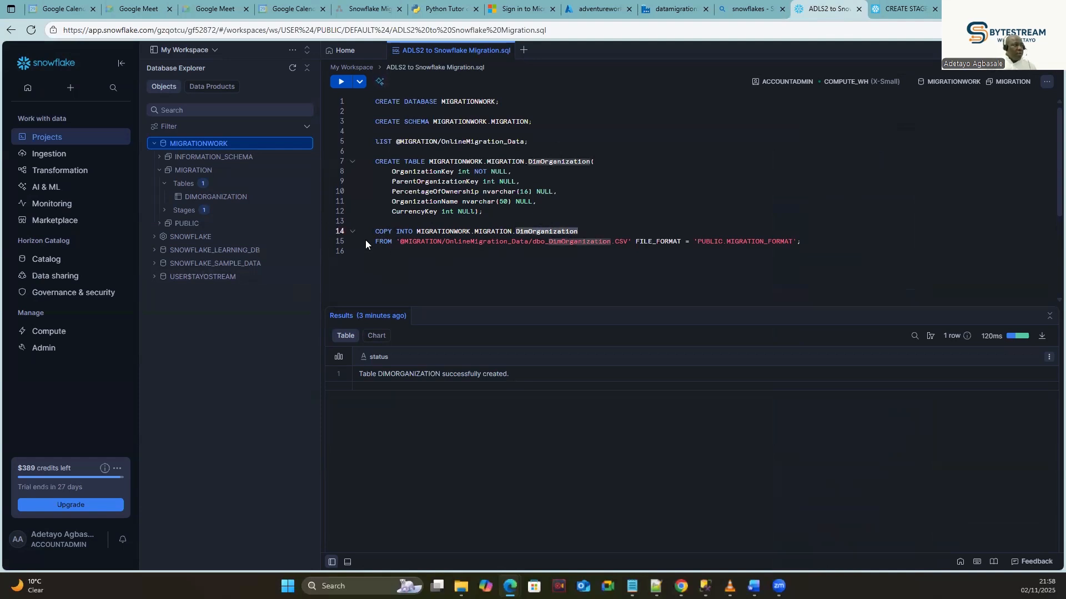
{"action": "double_click", "coordinate": [418, 242]}
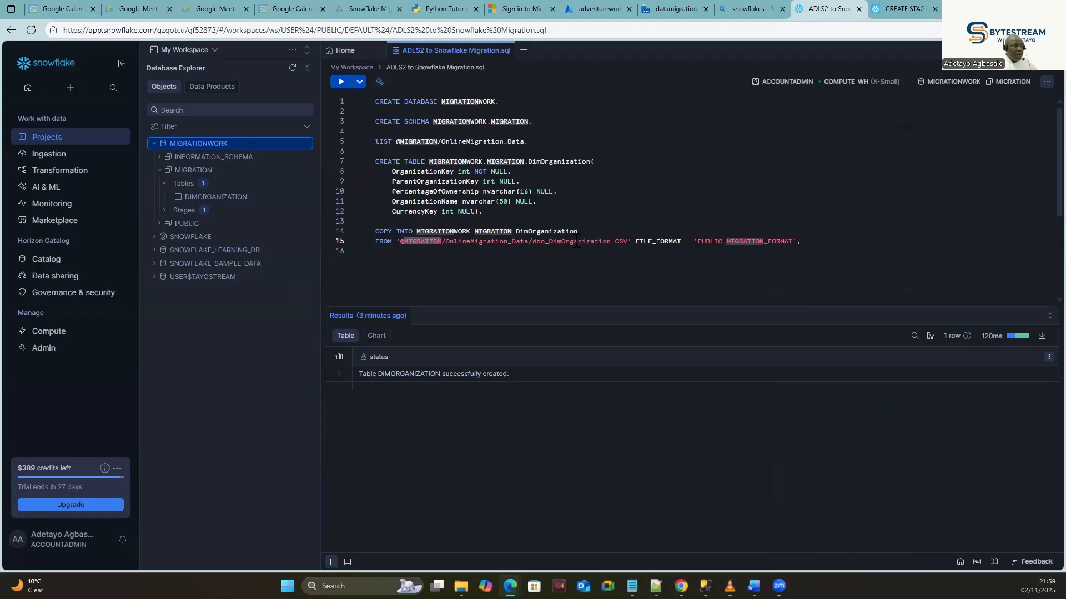
{"action": "double_click", "coordinate": [576, 242]}
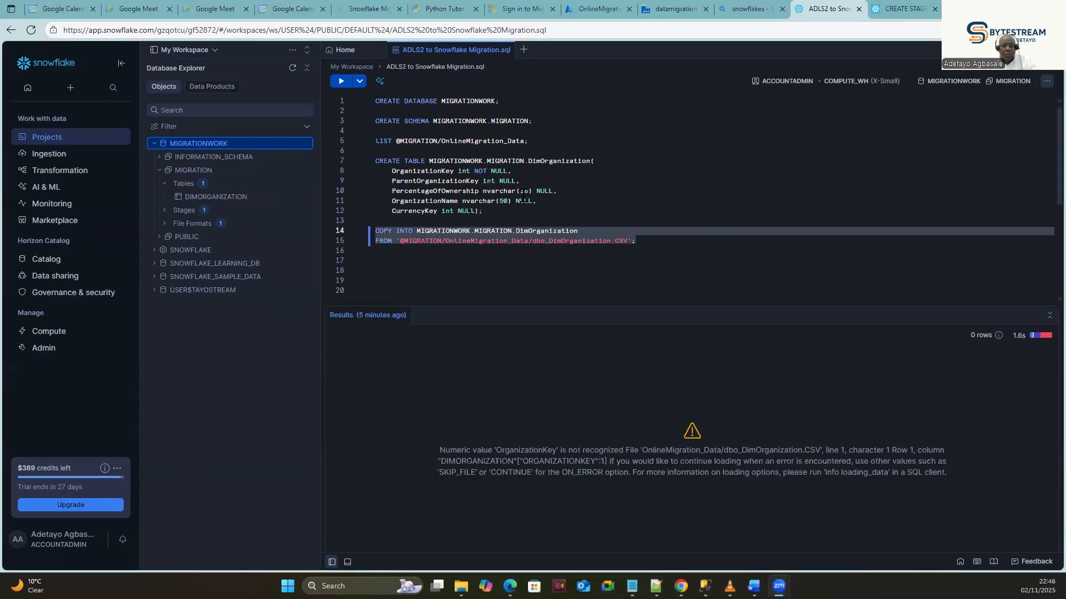
Rerun the COPY INTO statement; it loads 0 rows because 'OrganizationKey' isn't numeric.
{"action": "left_click", "coordinate": [645, 242]}
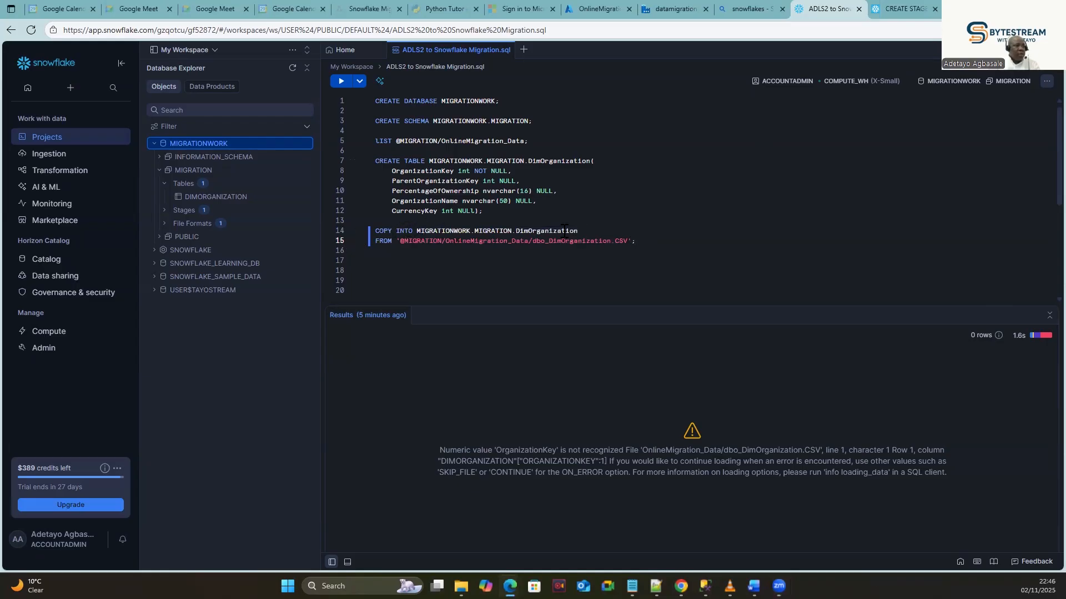
{"action": "key", "text": "Up"}
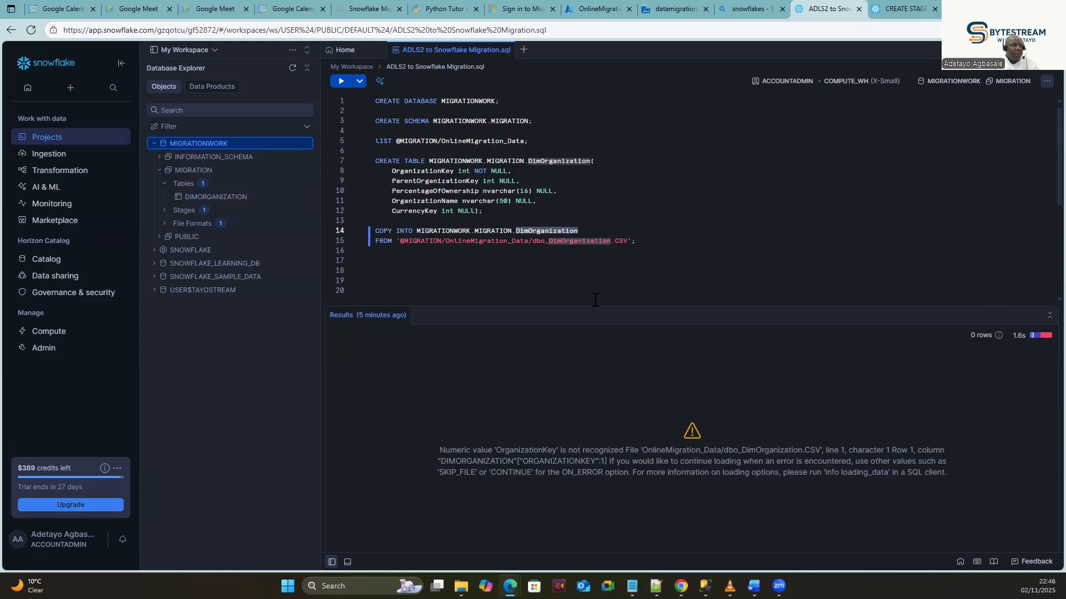
{"action": "left_click_drag", "start_coordinate": [638, 241], "coordinate": [358, 222]}
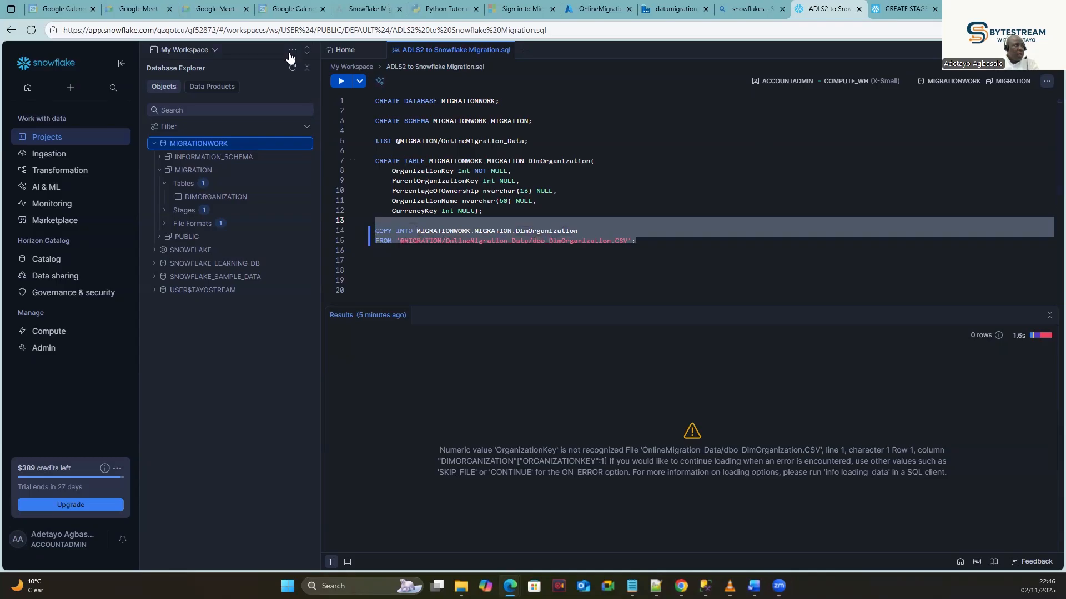
{"action": "left_click", "coordinate": [341, 81]}
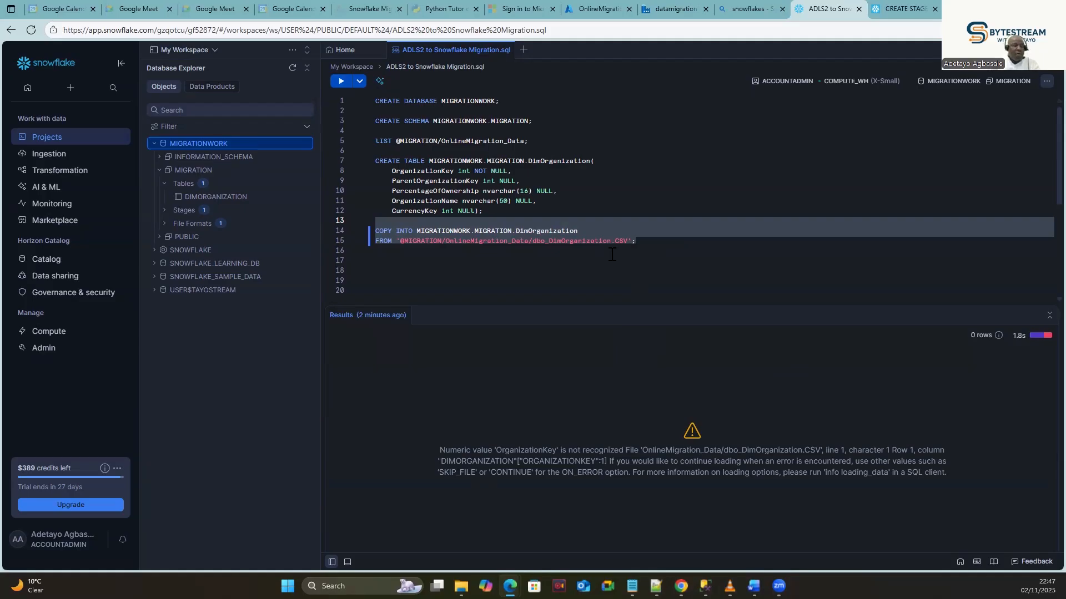
Examine the quoted "1" value in dbo_DimOrganization.CSV's first data row, then return to Snowflake.
{"action": "left_click", "coordinate": [586, 7]}
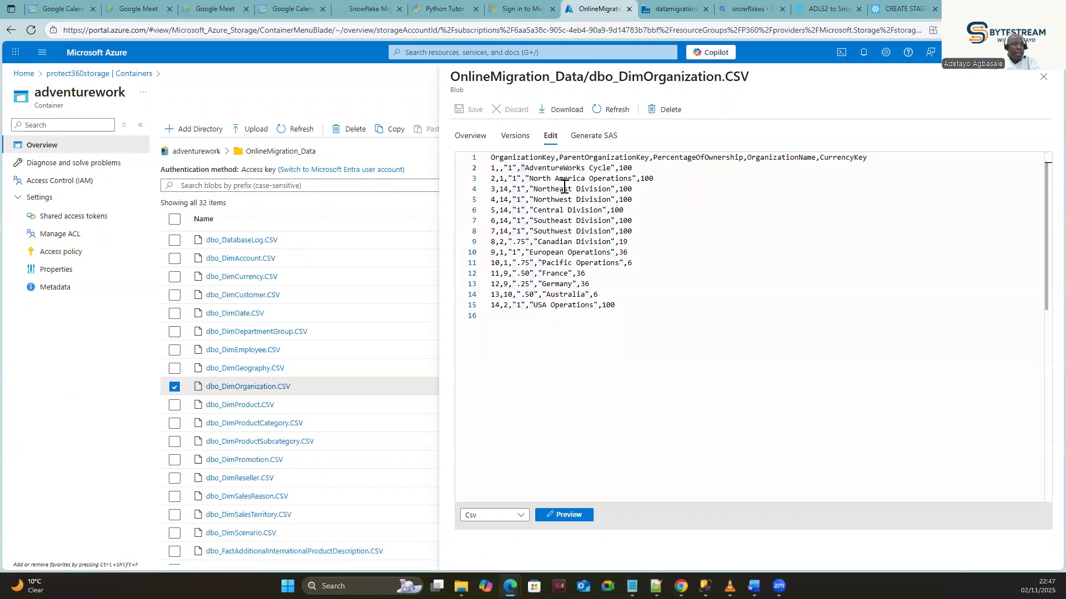
{"action": "double_click", "coordinate": [512, 166]}
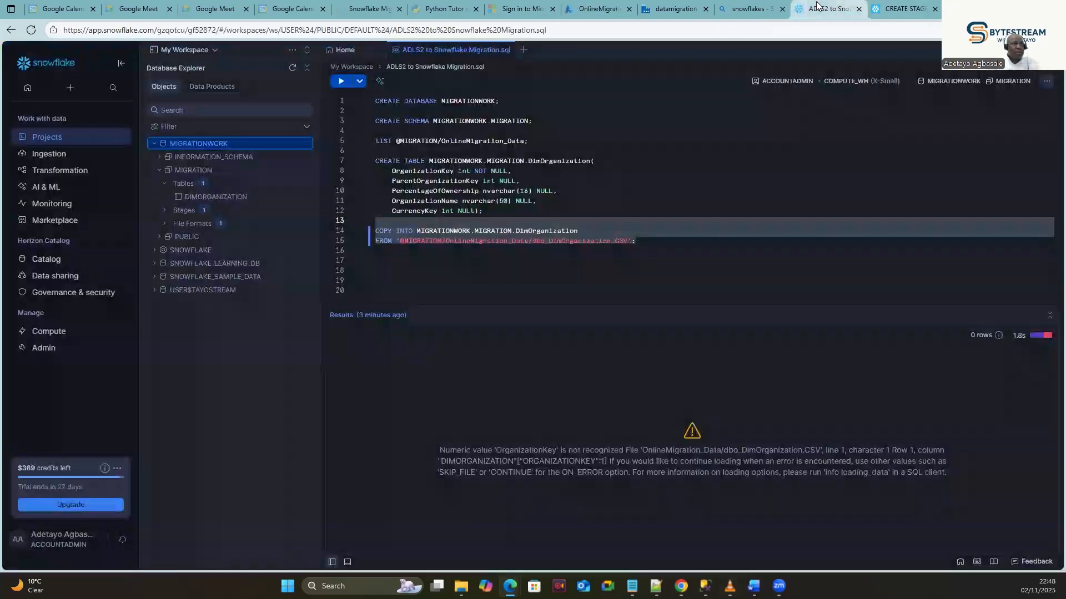
{"action": "left_click", "coordinate": [823, 8]}
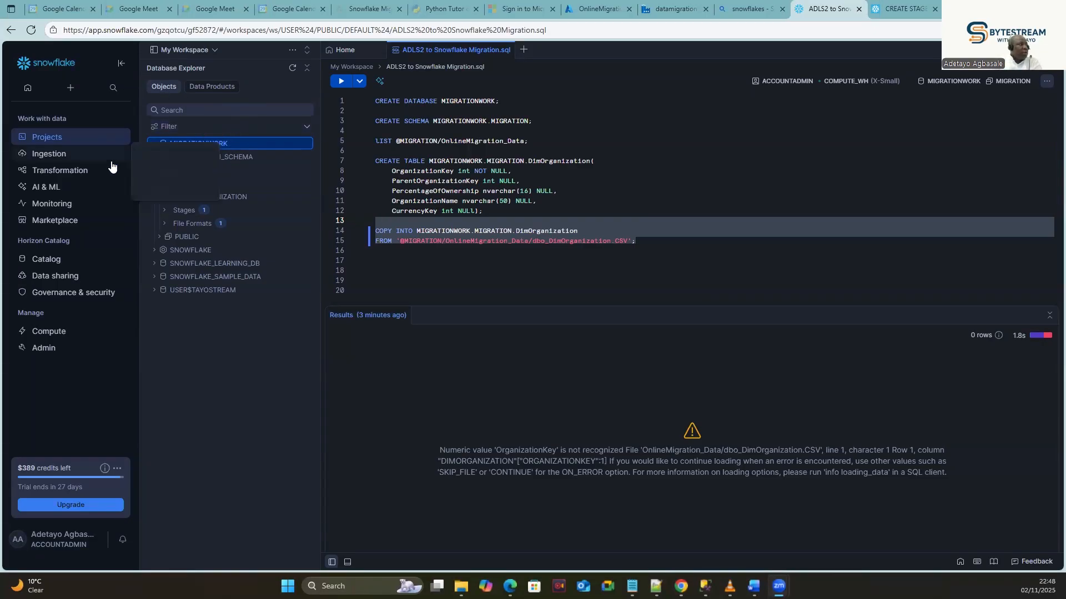
Browse the Database Explorer to the MIGRATIONWORK / MIGRATION schema details page.
{"action": "mouse_move", "coordinate": [50, 264]}
{"action": "left_click", "coordinate": [156, 261]}
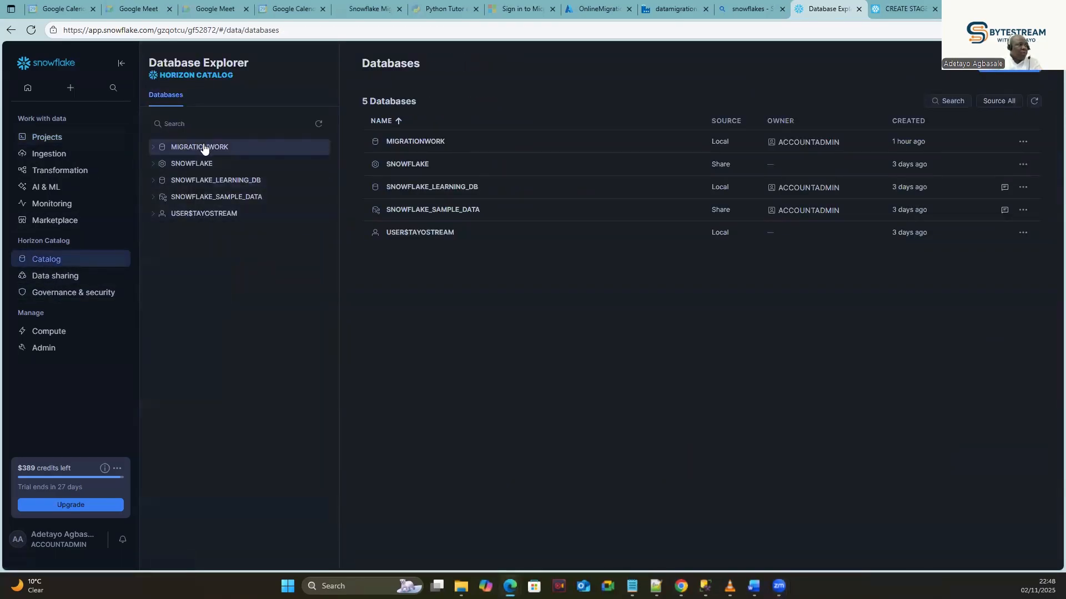
{"action": "left_click", "coordinate": [203, 149]}
{"action": "left_click", "coordinate": [195, 182]}
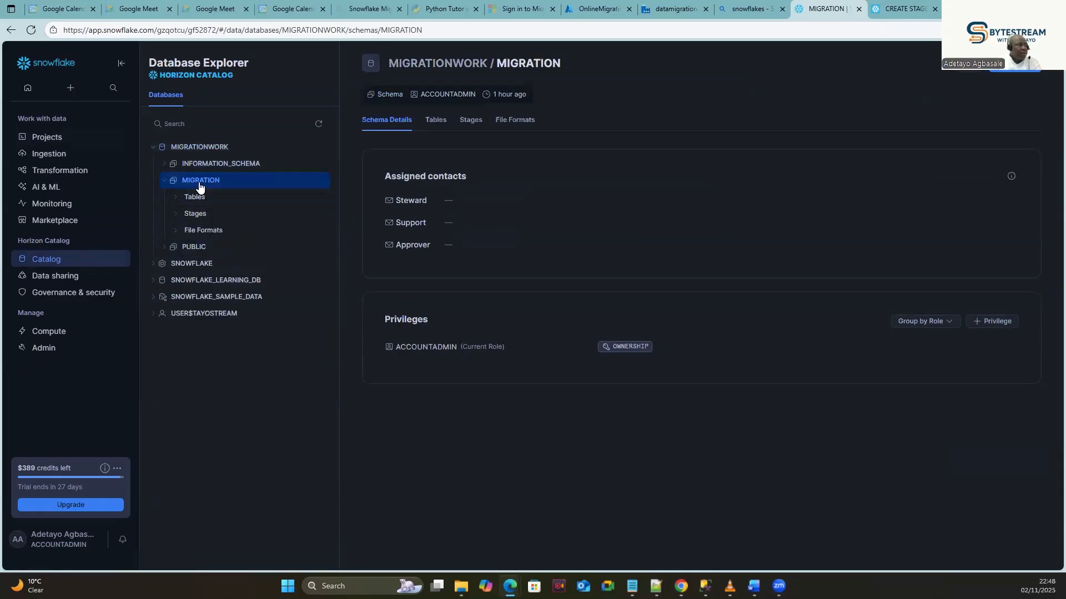
Draft the migration_format CSV file format (comma delimiter, double-quoted fields) in MIGRATION, then view the source CSV.
{"action": "left_click", "coordinate": [195, 214]}
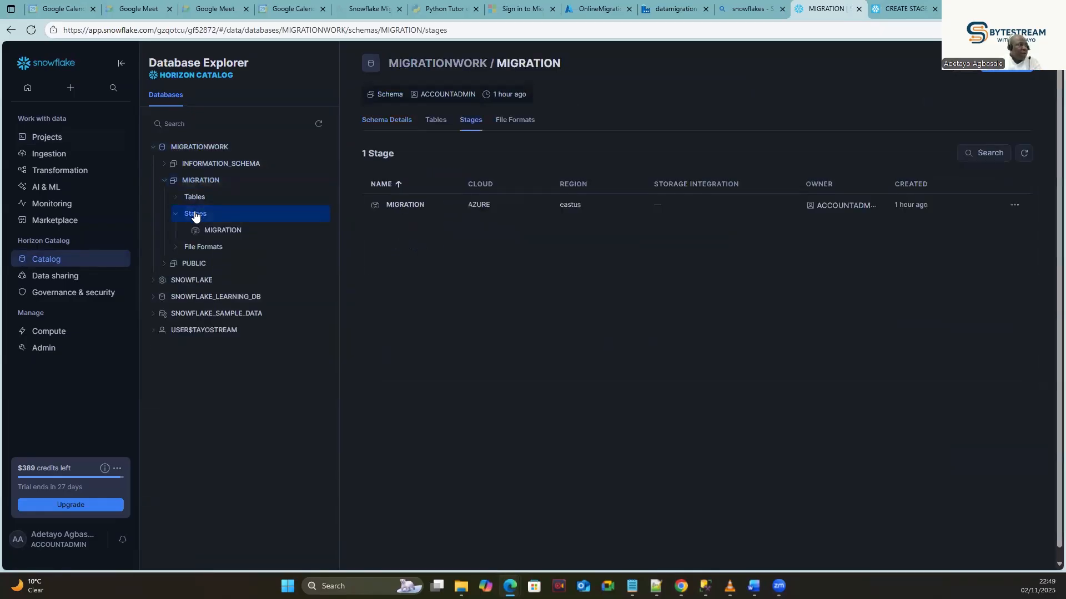
{"action": "right_click", "coordinate": [203, 215]}
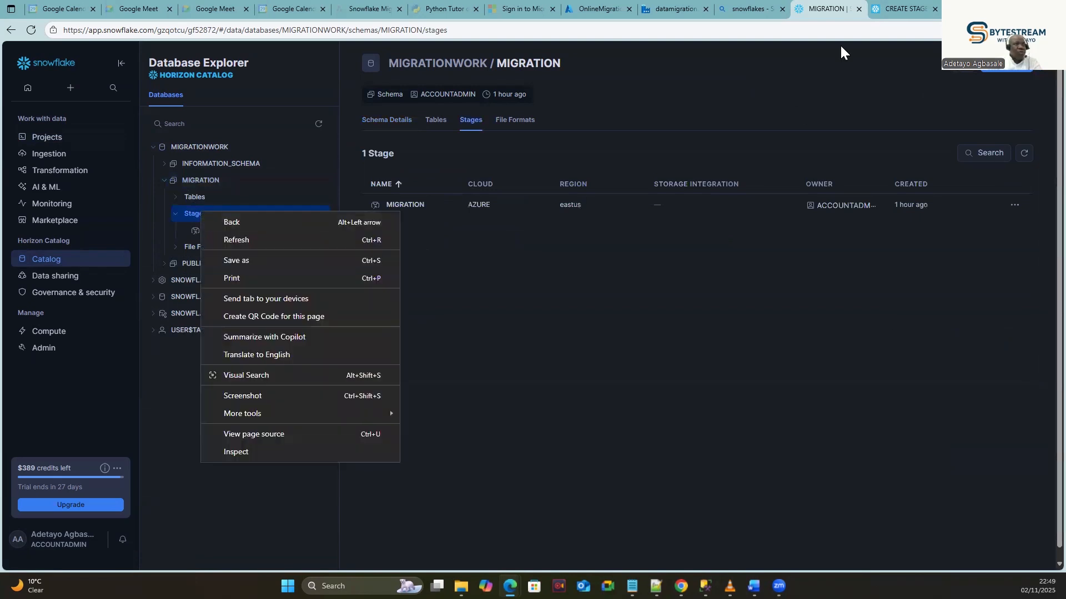
{"action": "left_click", "coordinate": [1002, 73]}
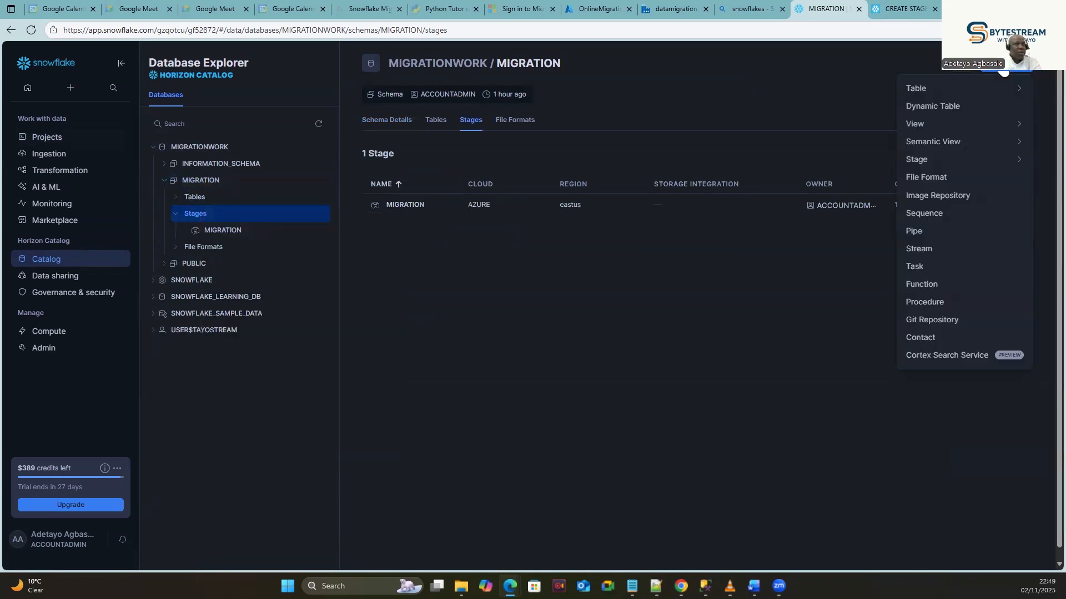
{"action": "left_click", "coordinate": [926, 178]}
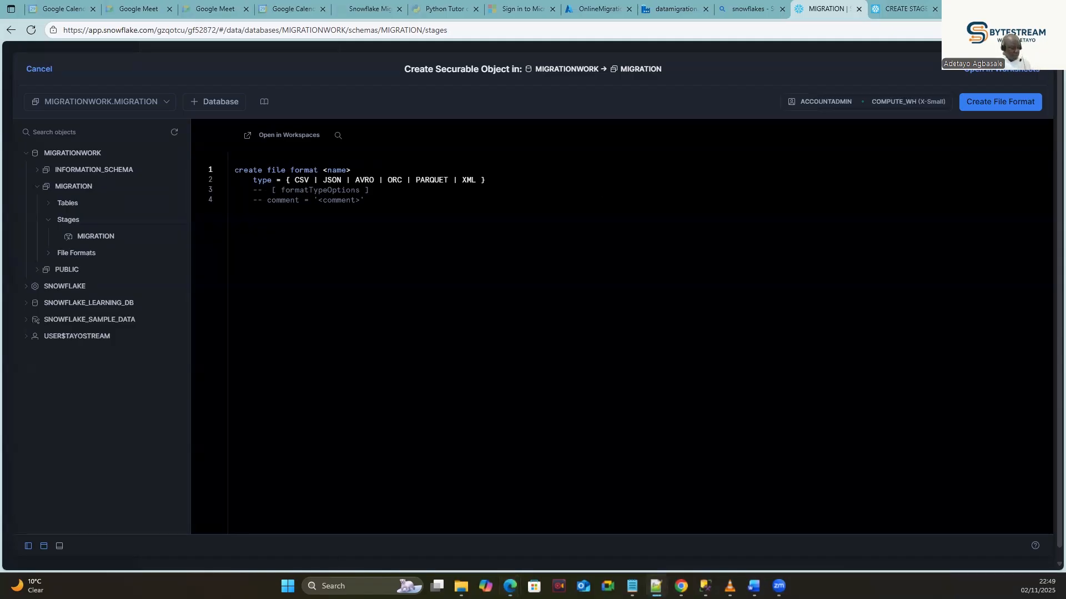
{"action": "left_click_drag", "start_coordinate": [366, 201], "coordinate": [187, 158]}
{"action": "key", "text": "ctrl+v"}
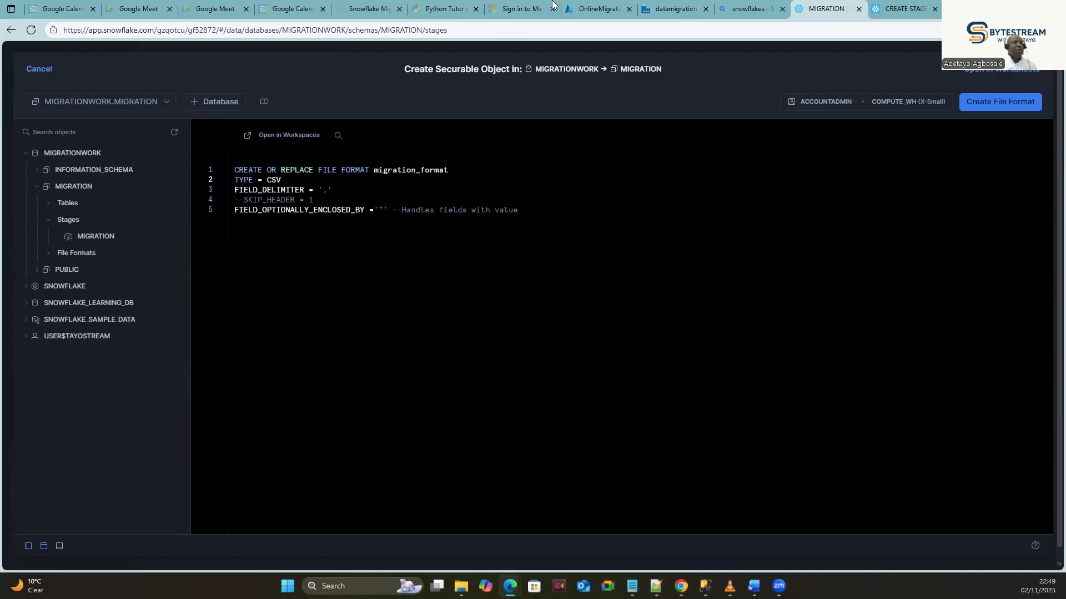
{"action": "left_click", "coordinate": [581, 9]}
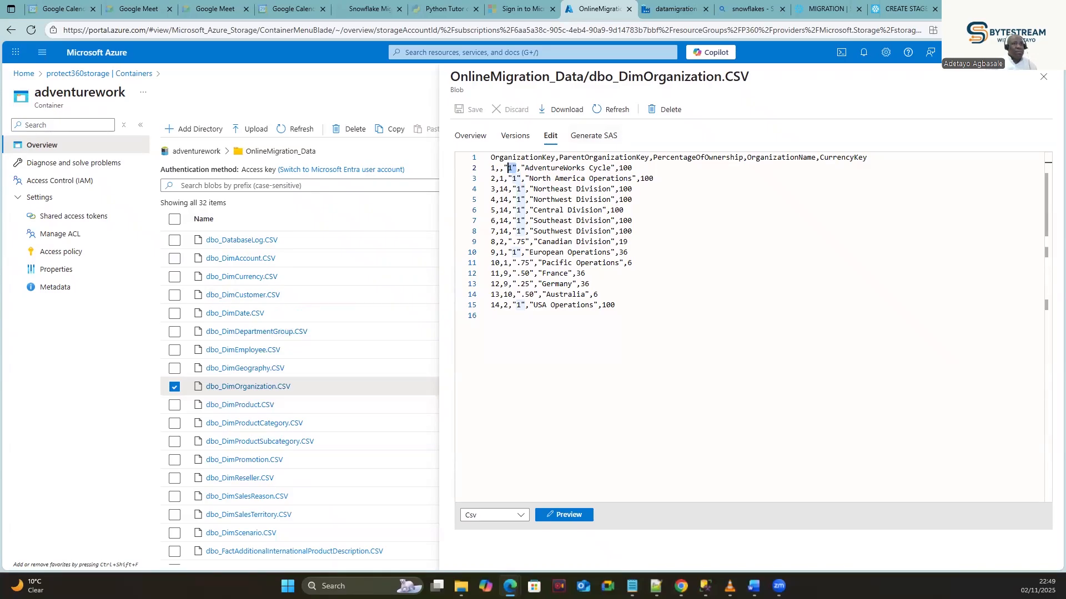
Close the dbo_DimOrganization.CSV preview and go back to Snowflake's Create File Format dialog.
{"action": "left_click", "coordinate": [1043, 77]}
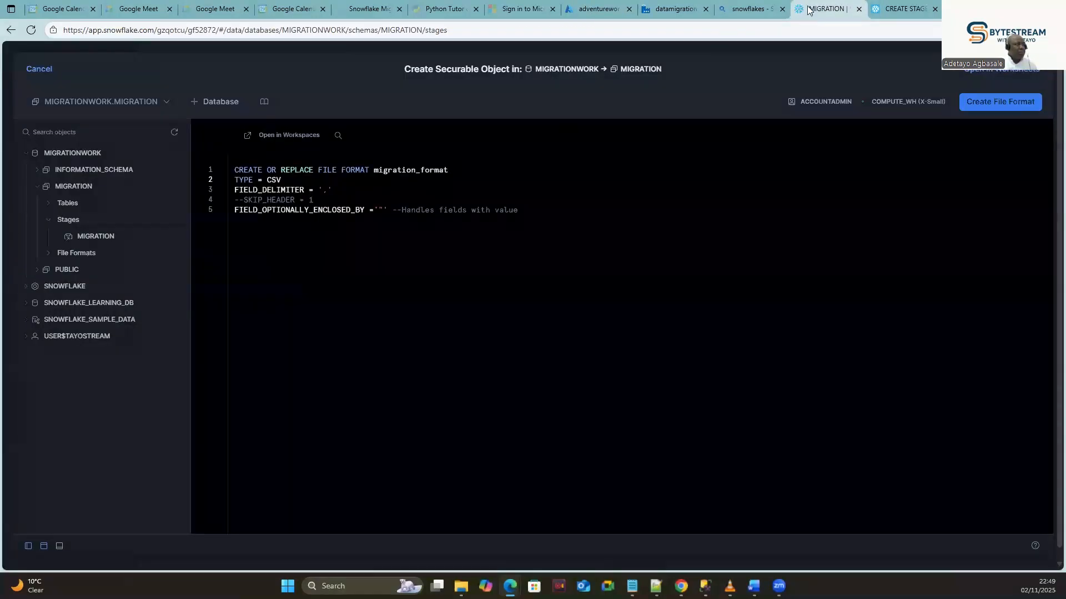
{"action": "left_click", "coordinate": [820, 9]}
Uncomment SKIP_HEADER = 1, copy the five-line migration_format statement, and cancel the dialog.
{"action": "key", "text": "BackSpace"}
{"action": "key", "text": "BackSpace"}
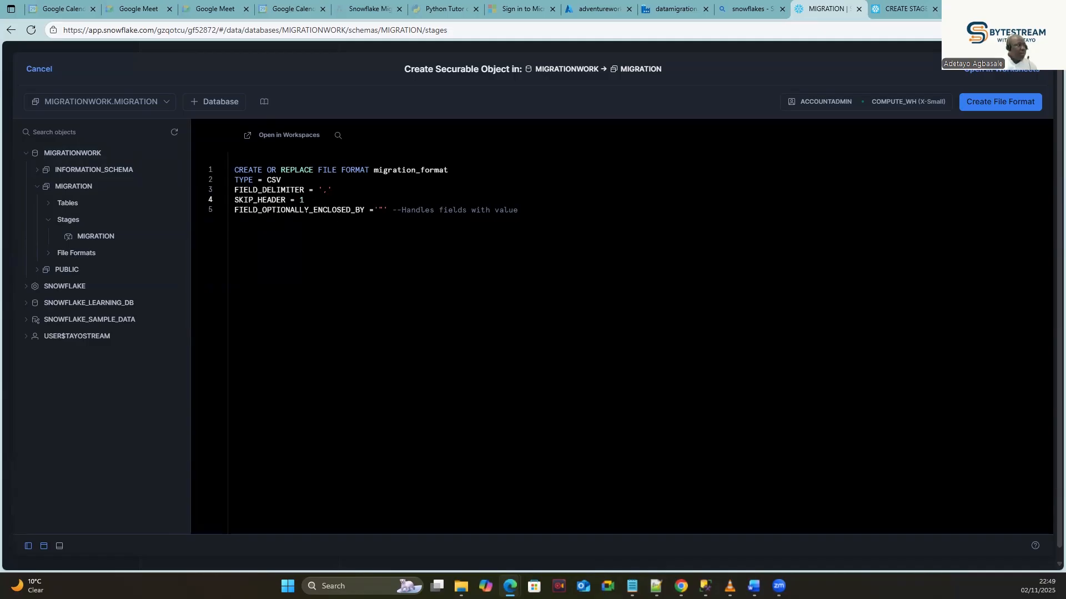
{"action": "left_click_drag", "start_coordinate": [304, 200], "coordinate": [224, 199]}
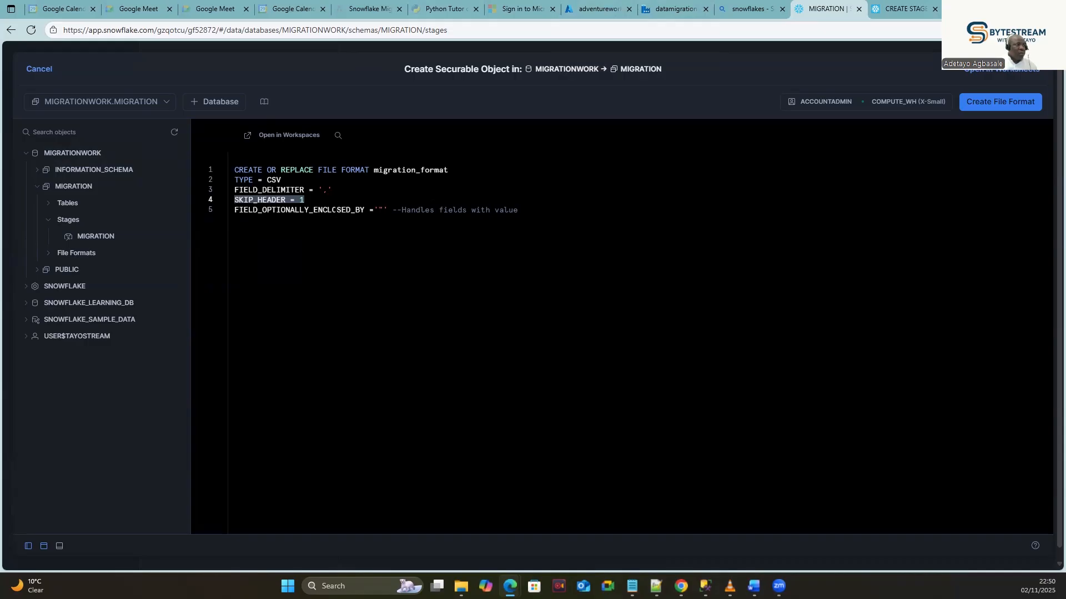
{"action": "left_click_drag", "start_coordinate": [388, 210], "coordinate": [158, 177]}
{"action": "left_click", "coordinate": [569, 249]}
{"action": "left_click_drag", "start_coordinate": [570, 250], "coordinate": [228, 162]}
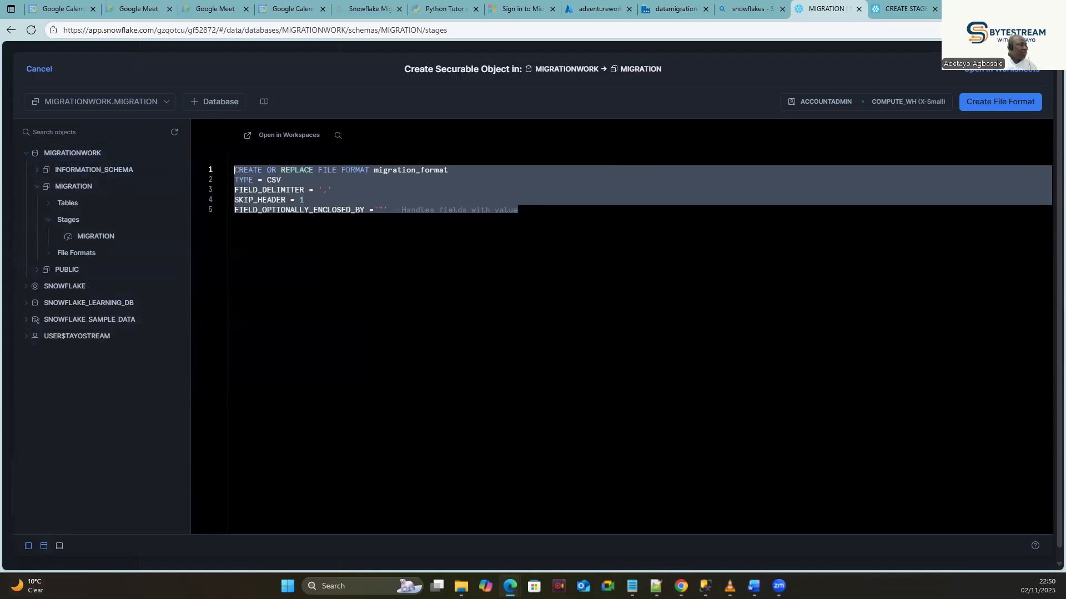
{"action": "mouse_move", "coordinate": [59, 145]}
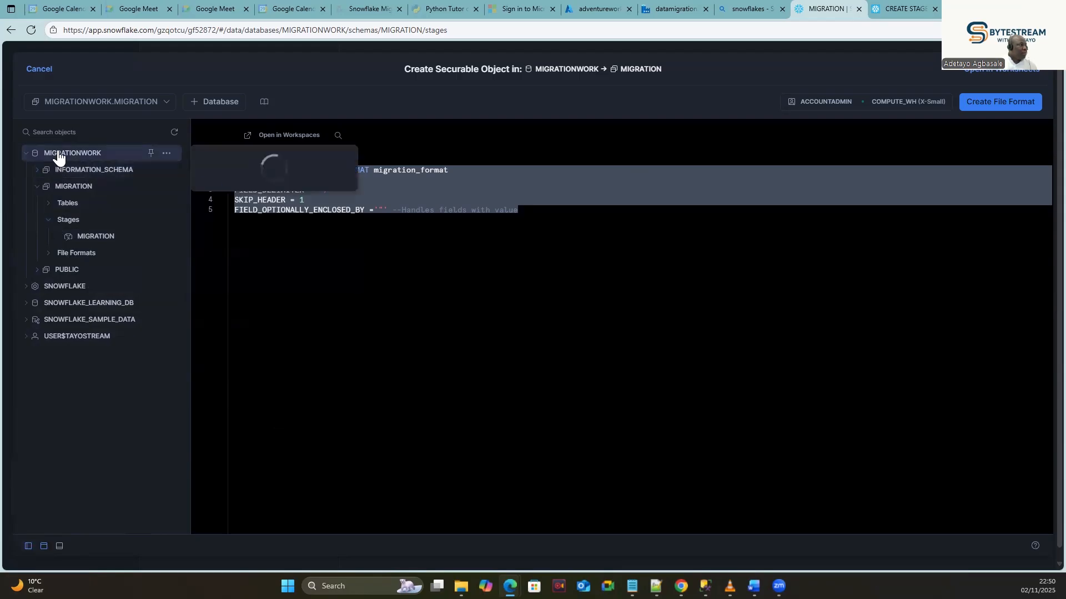
{"action": "left_click", "coordinate": [40, 68]}
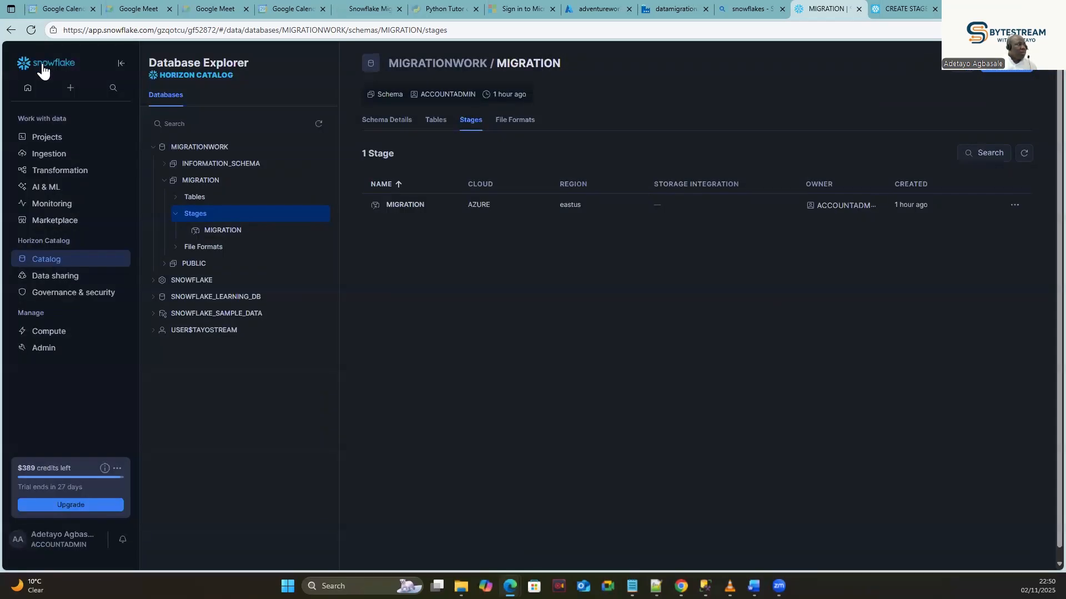
Add a FILE_FORMAT = MIGRATION.MIGRATION_FORMAT clause to the worksheet's COPY INTO statement.
{"action": "mouse_move", "coordinate": [45, 137]}
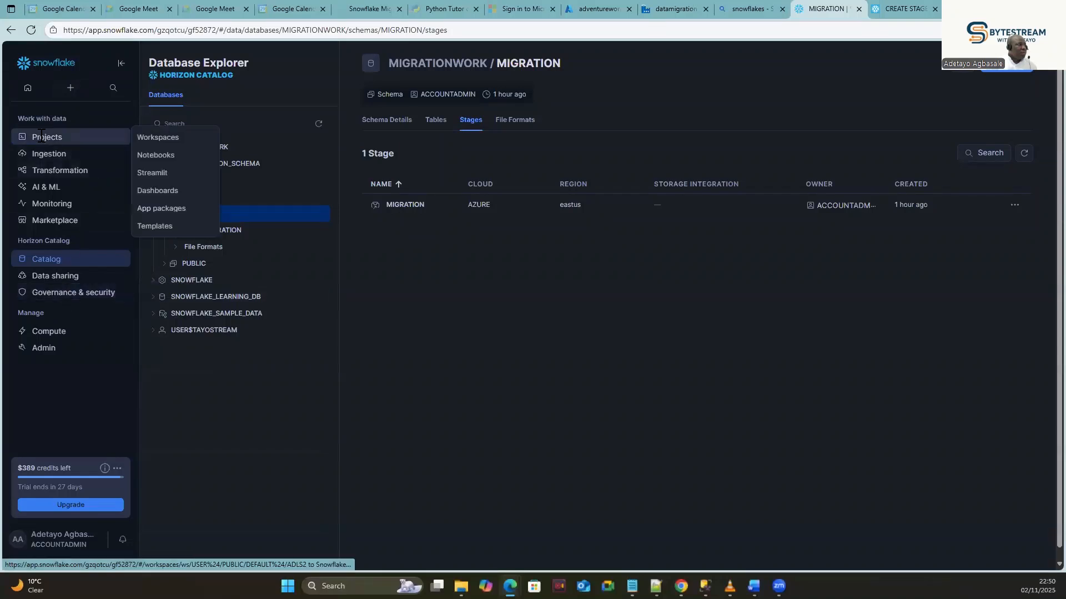
{"action": "left_click", "coordinate": [151, 137]}
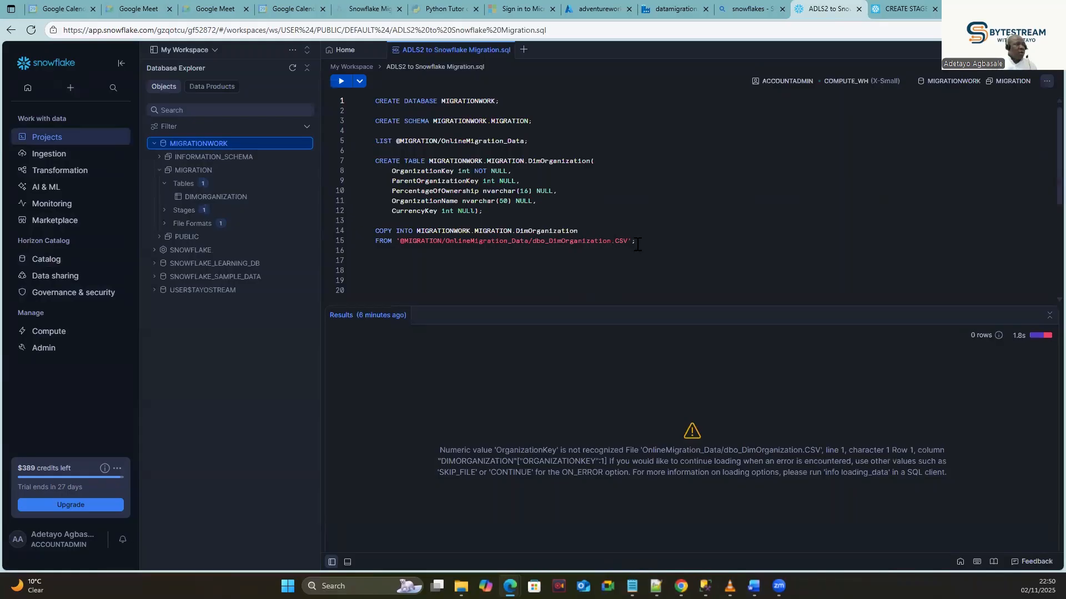
{"action": "left_click", "coordinate": [633, 240]}
{"action": "key", "text": "alt+Tab"}
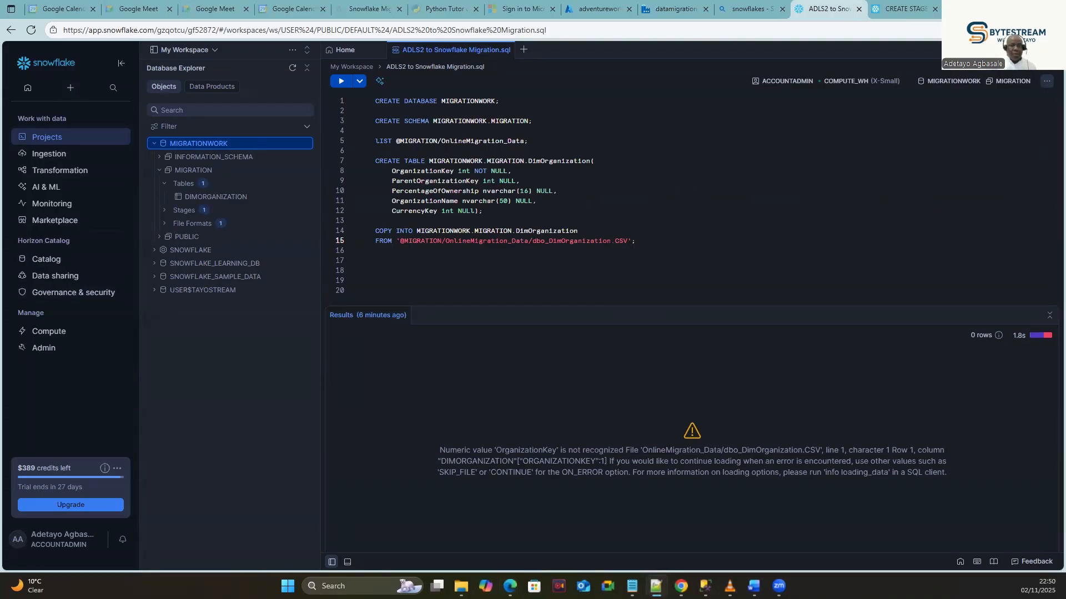
{"action": "key", "text": "alt+Tab"}
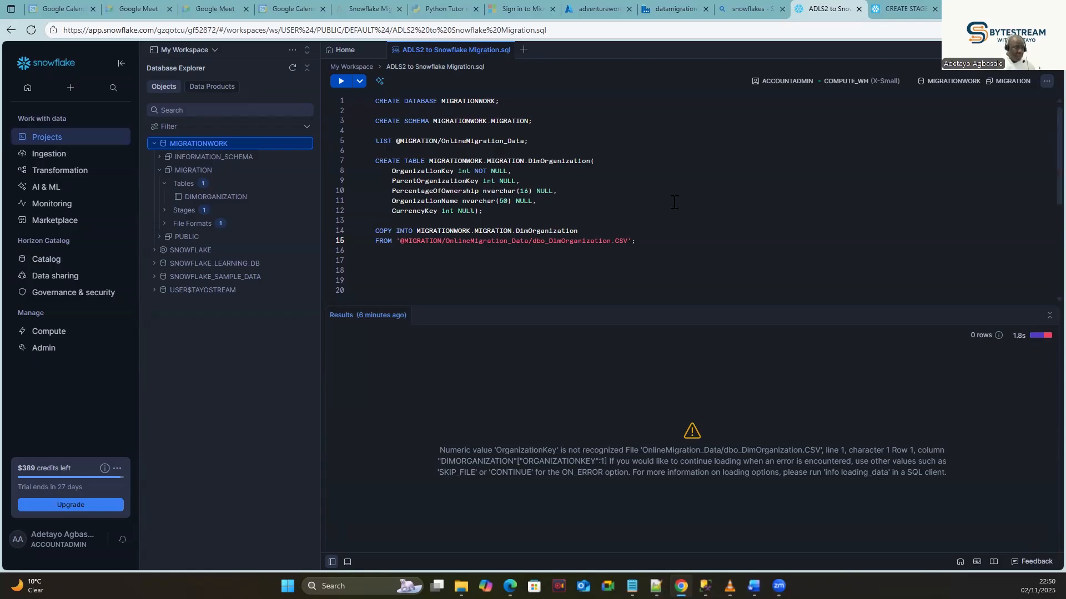
{"action": "left_click", "coordinate": [633, 242]}
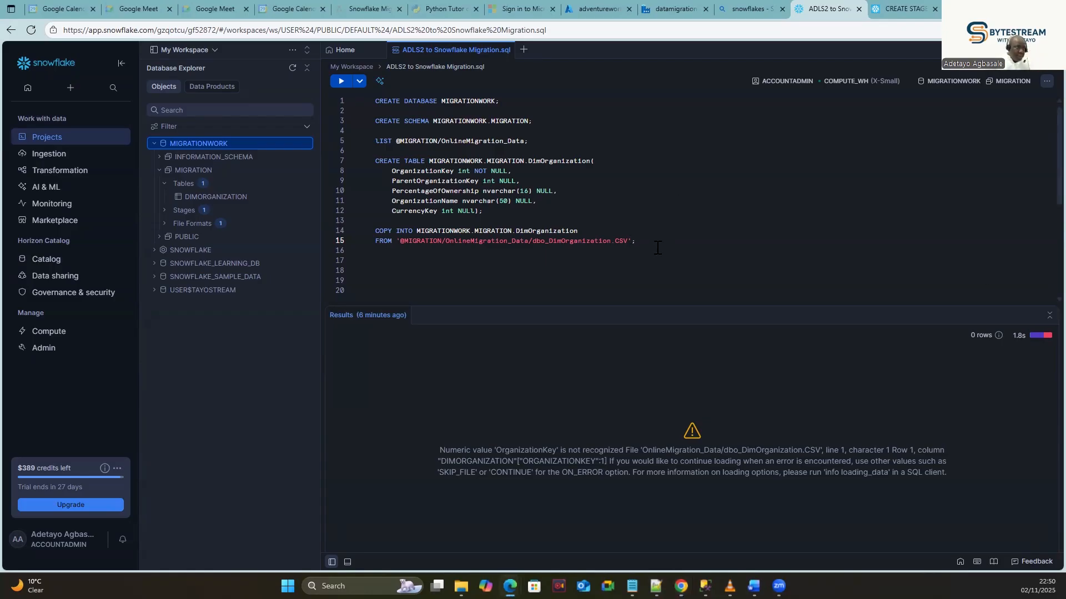
{"action": "type", "text": "file"}
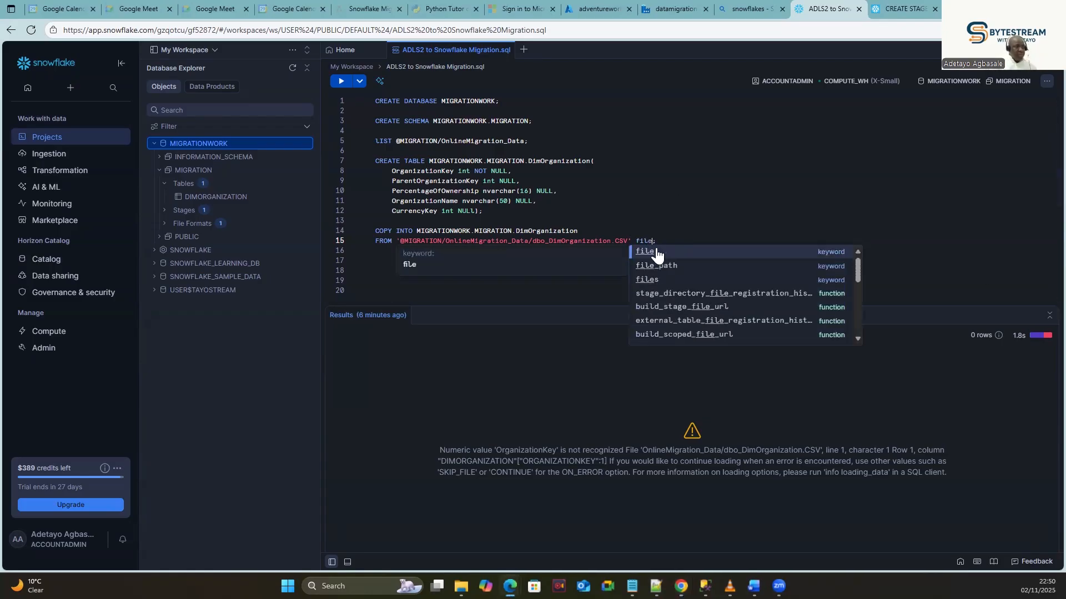
{"action": "type", "text": "_for"}
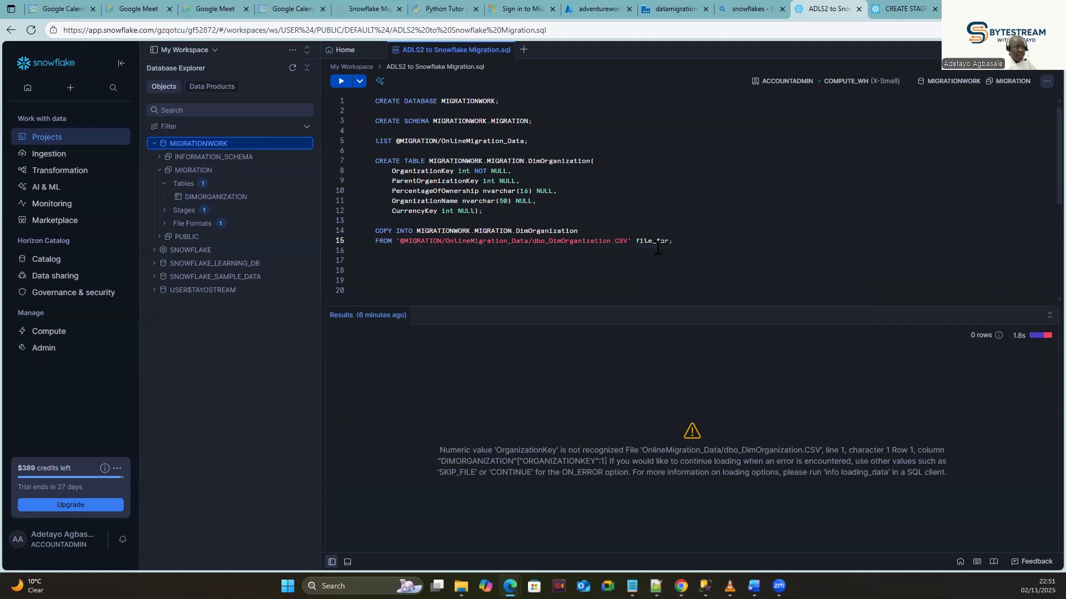
{"action": "key", "text": "BackSpace"}
{"action": "key", "text": "BackSpace"}
{"action": "key", "text": "BackSpace"}
{"action": "key", "text": "BackSpace"}
{"action": "key", "text": "BackSpace"}
{"action": "key", "text": "BackSpace"}
{"action": "type", "text": "FILE_FO"}
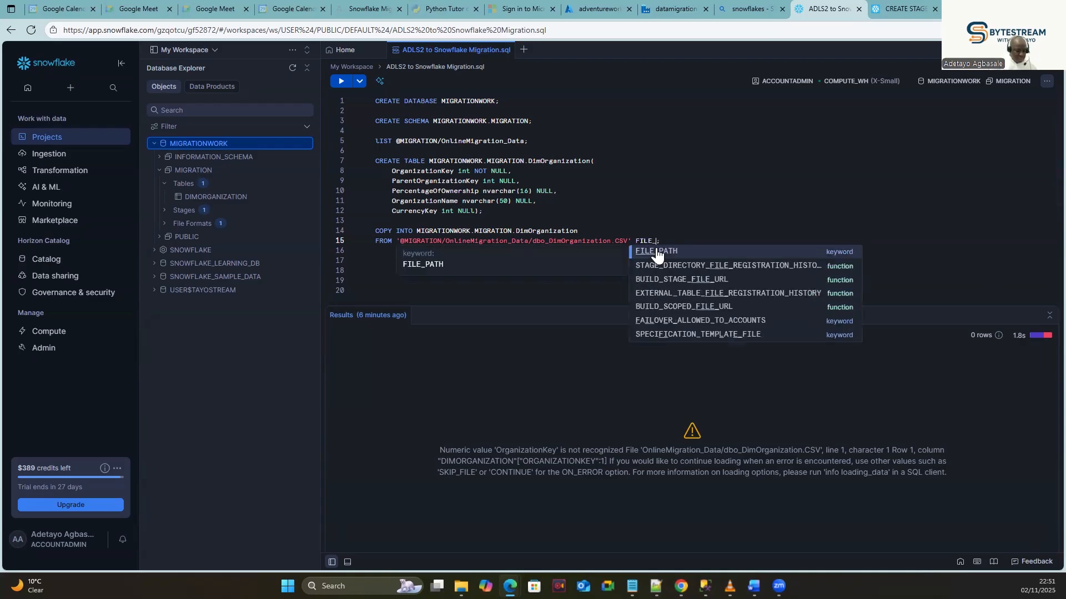
{"action": "type", "text": "RMAT"}
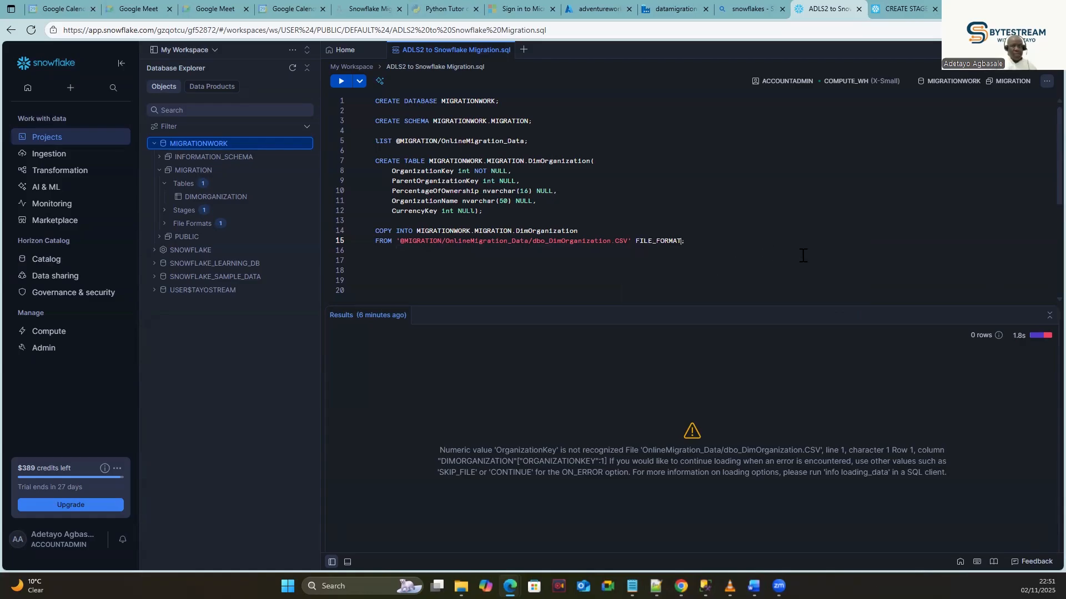
{"action": "type", "text": " = MIGRATION.MIGRATION"}
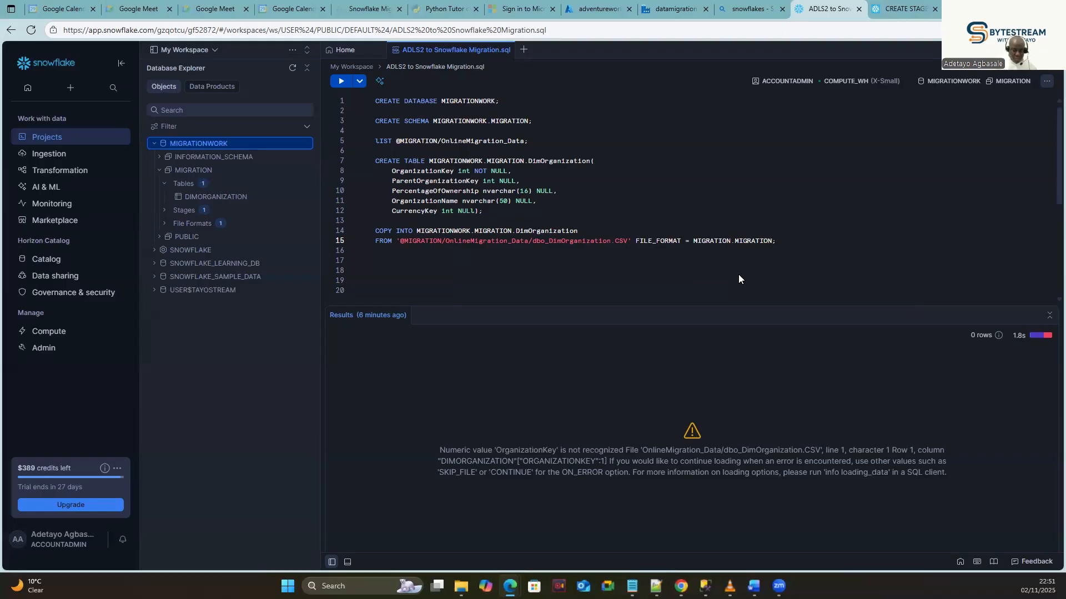
{"action": "type", "text": "_FORMAT"}
Check MIGRATION_FORMAT under File Formats and wrap the FILE_FORMAT value in single quotes.
{"action": "left_click", "coordinate": [796, 273]}
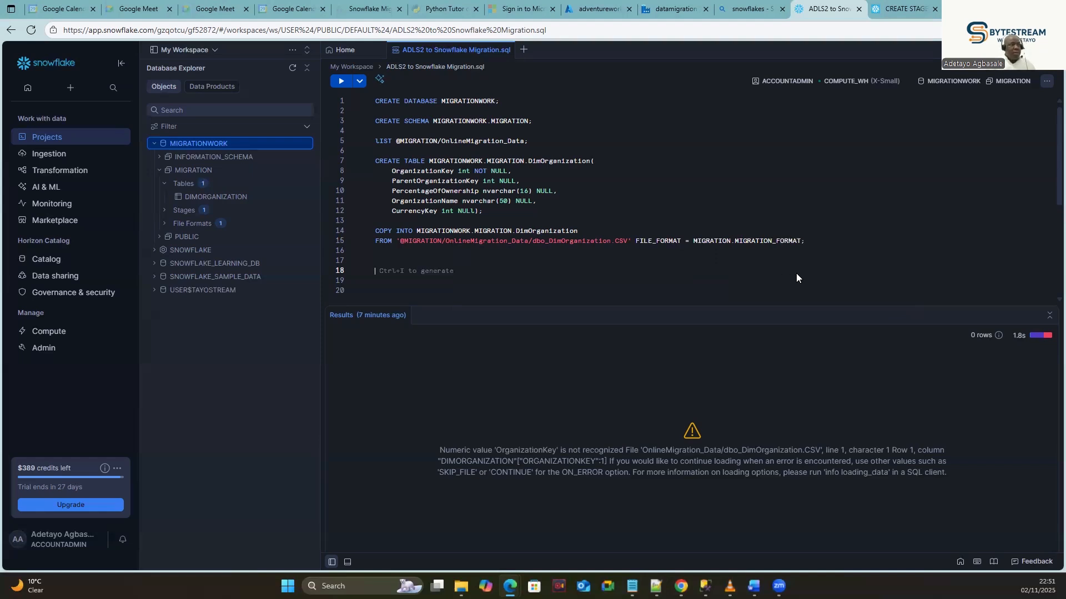
{"action": "left_click", "coordinate": [709, 240]}
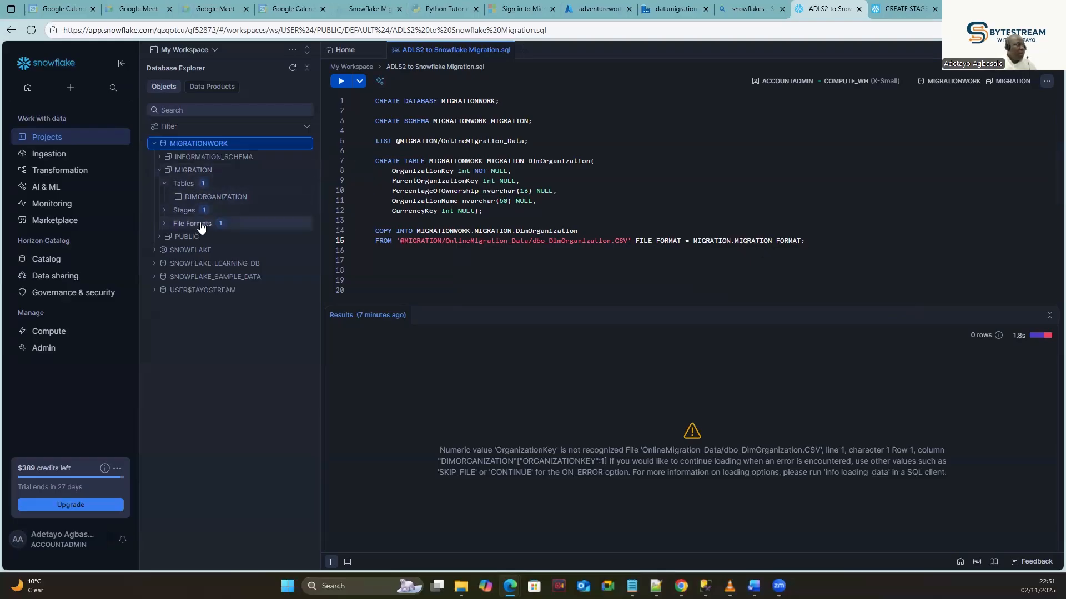
{"action": "left_click", "coordinate": [164, 225]}
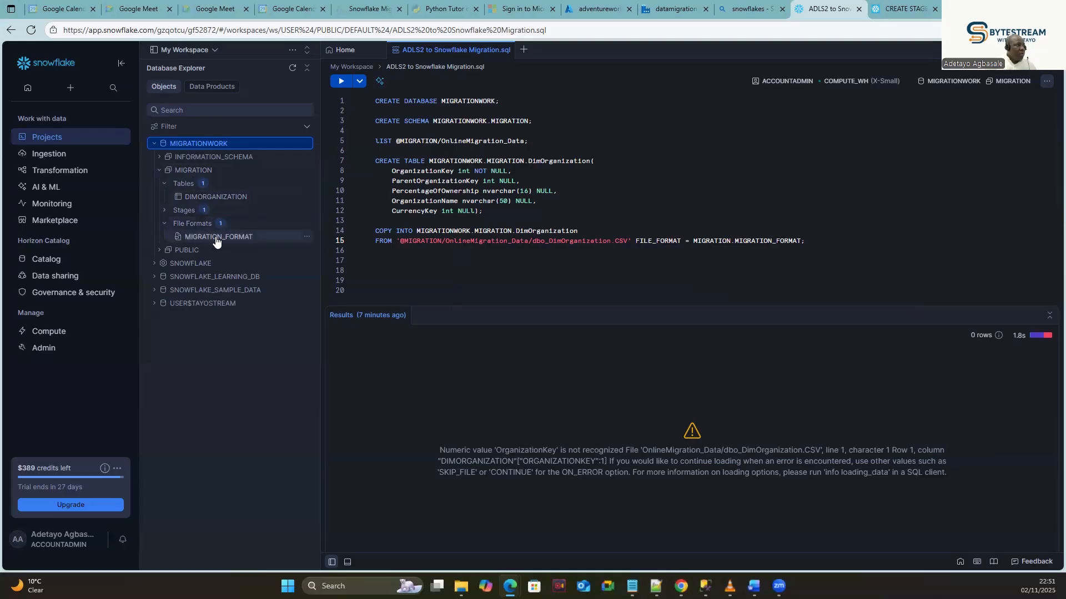
{"action": "left_click", "coordinate": [826, 270]}
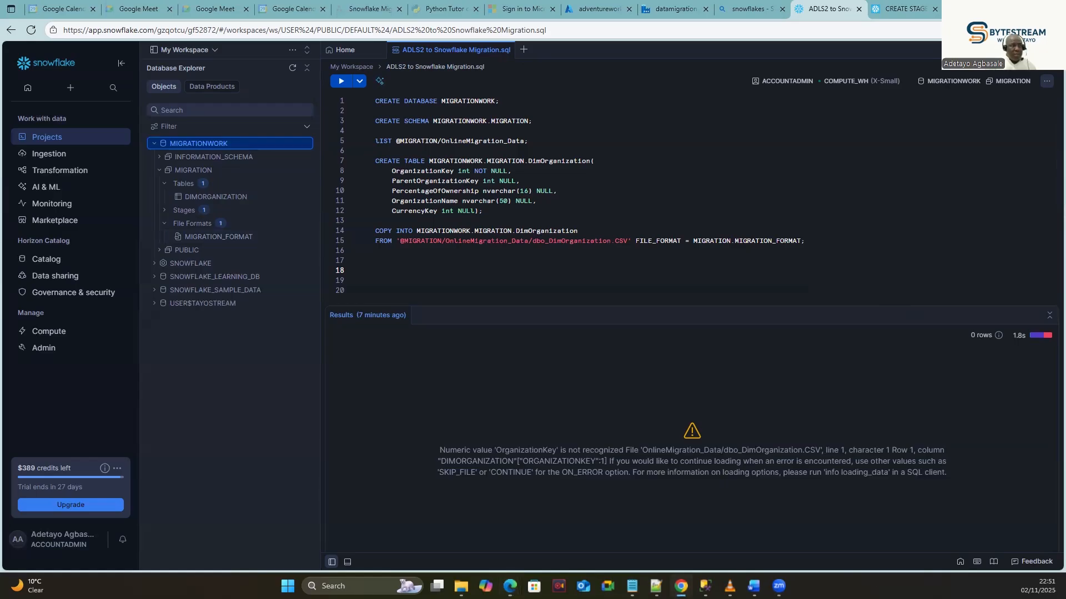
{"action": "left_click", "coordinate": [801, 239]}
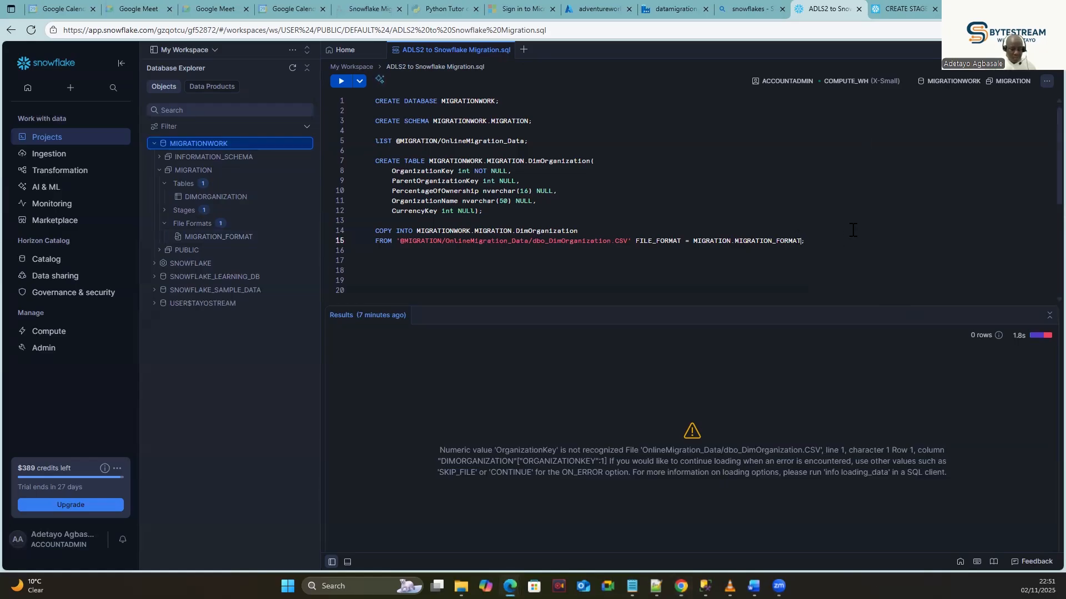
{"action": "type", "text": "'"}
{"action": "type", "text": "'"}
{"action": "left_click", "coordinate": [813, 289]}
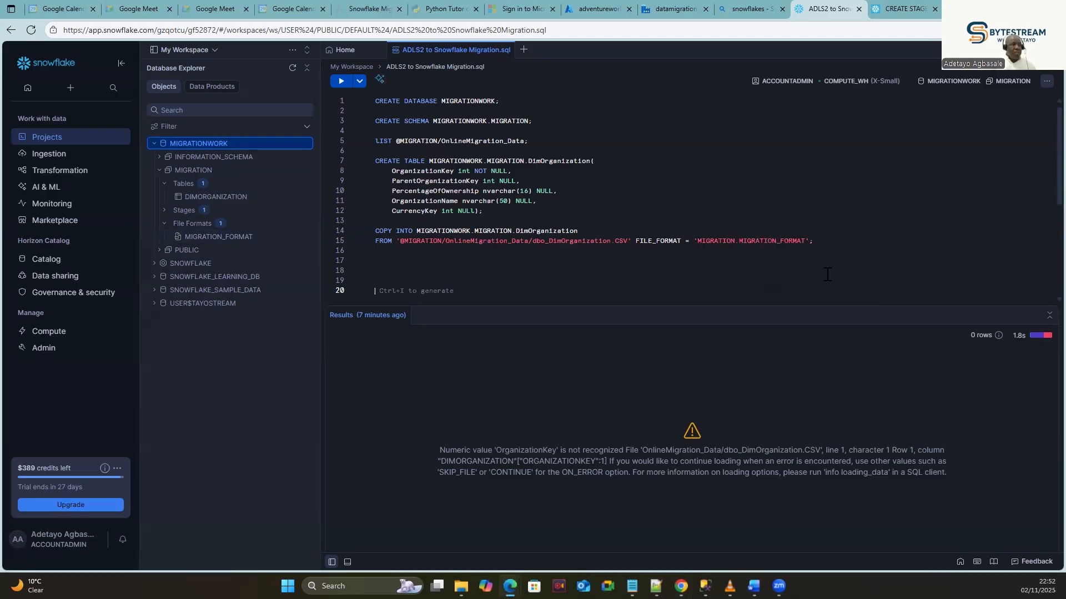
Run the COPY INTO for dbo_DimOrganization.CSV, loading 14 of 14 rows, and compare with SQL Server.
{"action": "left_click_drag", "start_coordinate": [840, 242], "coordinate": [343, 226]}
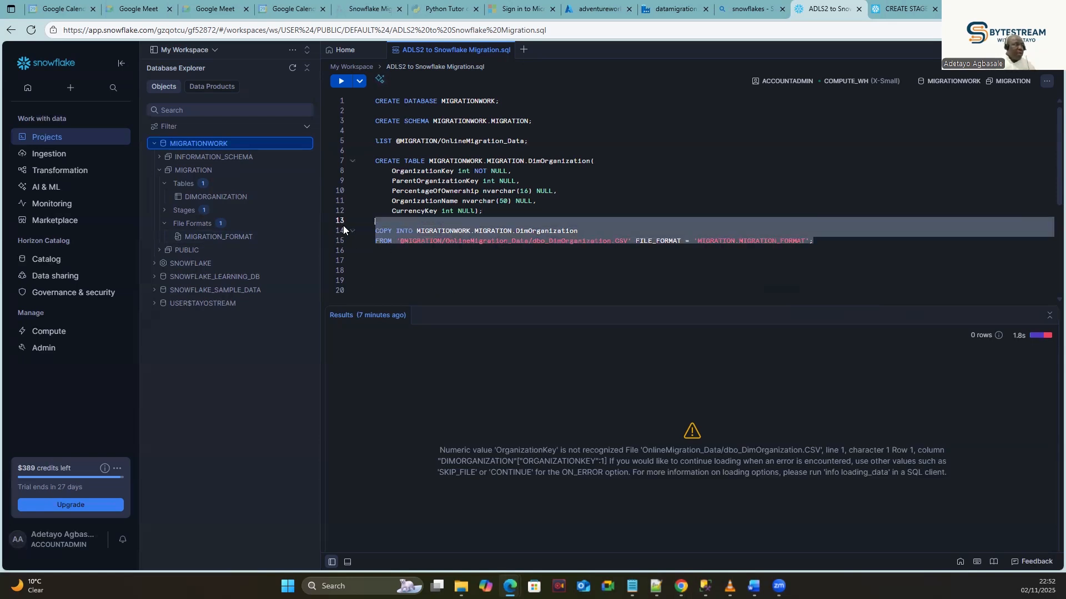
{"action": "left_click", "coordinate": [340, 81]}
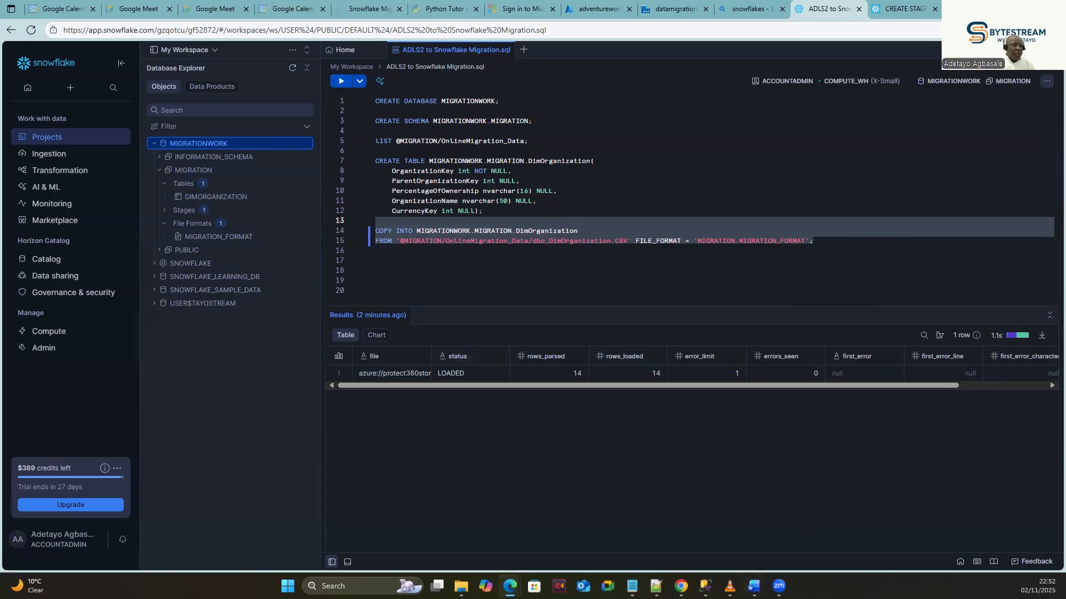
{"action": "left_click", "coordinate": [705, 587]}
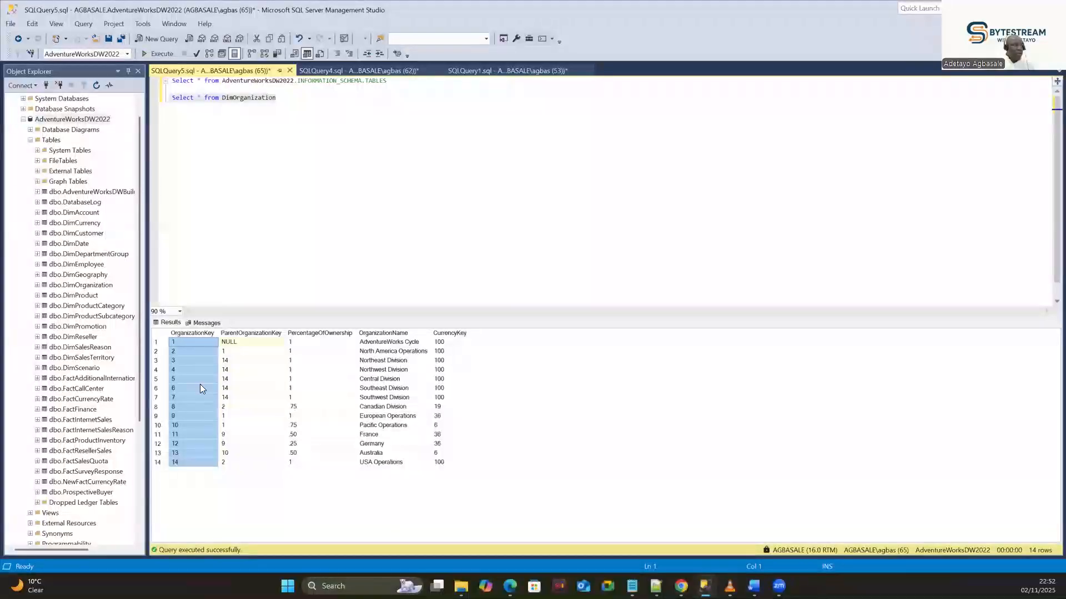
{"action": "left_click", "coordinate": [988, 22]}
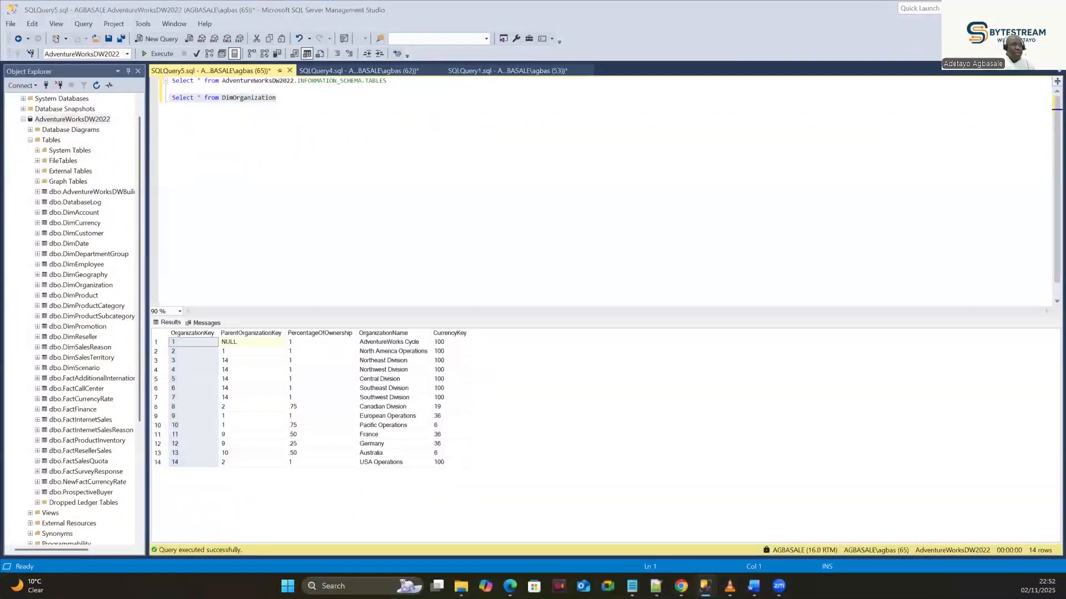
{"action": "left_click", "coordinate": [509, 586]}
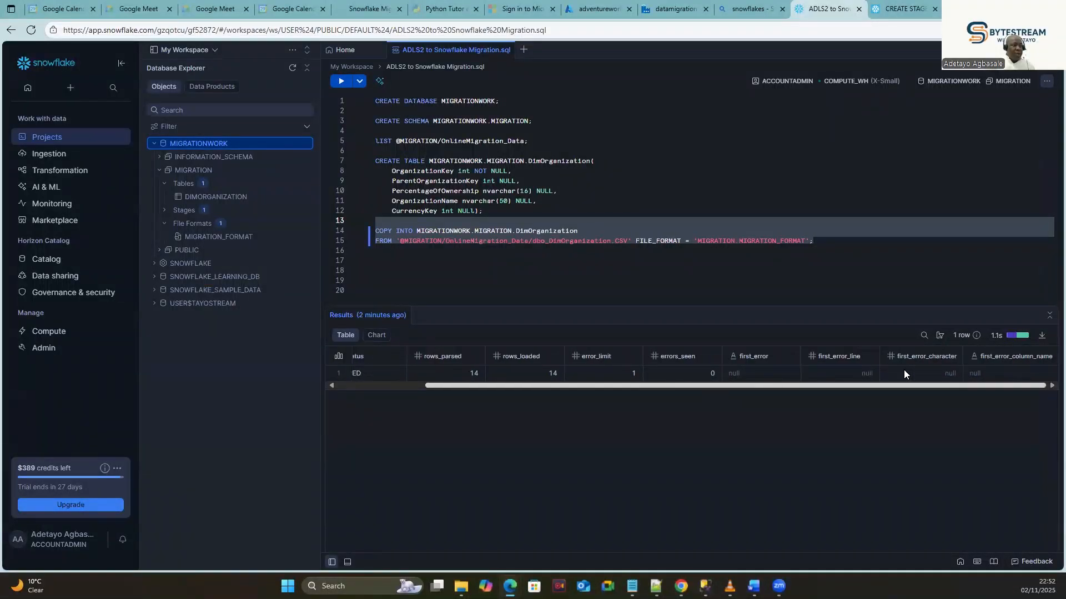
Write and run SELECT * FROM MIGRATIONWORK.MIGRATION.DimOrganization; below the COPY statement.
{"action": "left_click", "coordinate": [837, 245]}
{"action": "left_click_drag", "start_coordinate": [589, 231], "coordinate": [419, 232]}
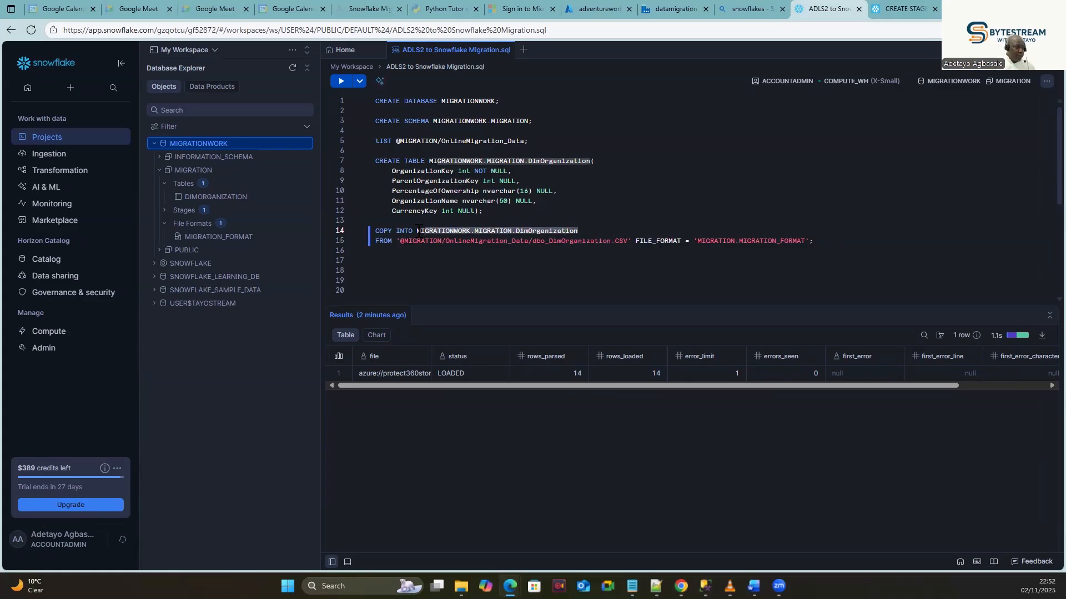
{"action": "left_click", "coordinate": [826, 239]}
{"action": "key", "text": "Return"}
{"action": "key", "text": "Return"}
{"action": "type", "text": "sELECT"}
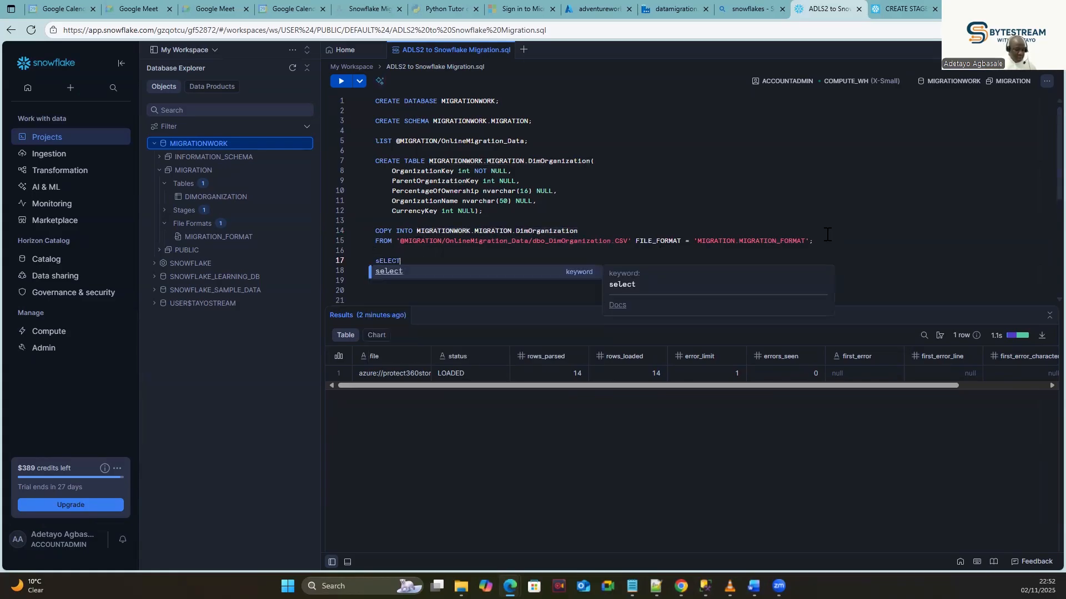
{"action": "type", "text": " * FROM"}
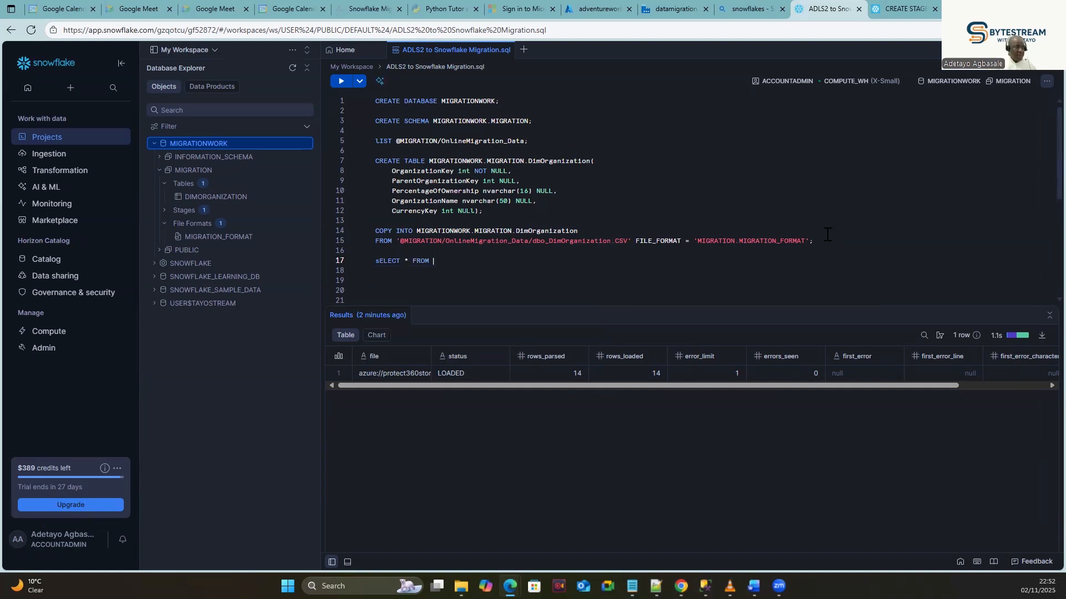
{"action": "type", "text": "MIGRATIONWORK.MIGRATION.DimOrganization"}
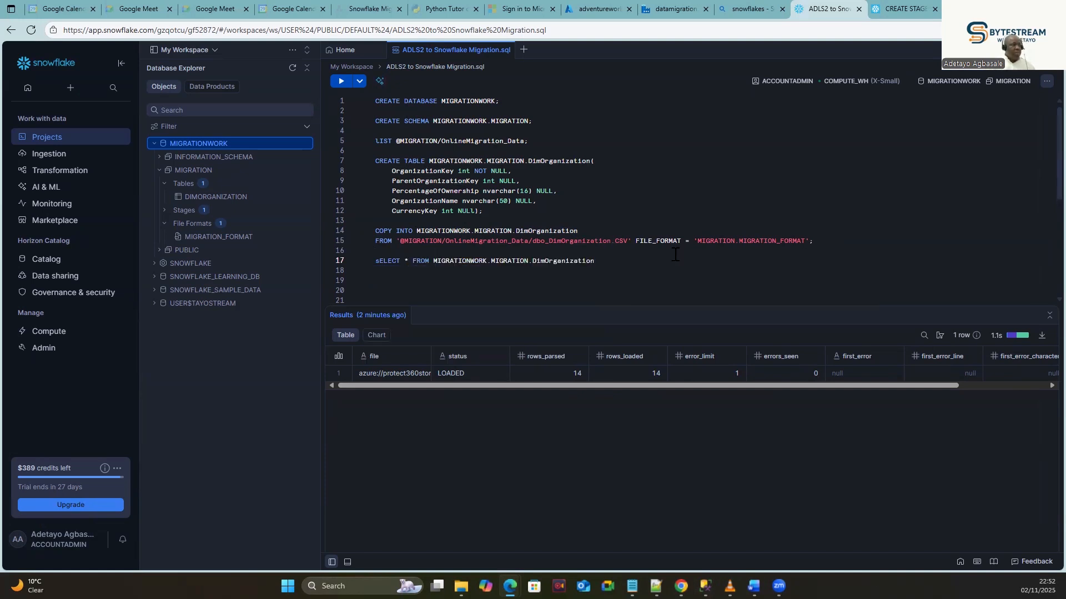
{"action": "type", "text": ";"}
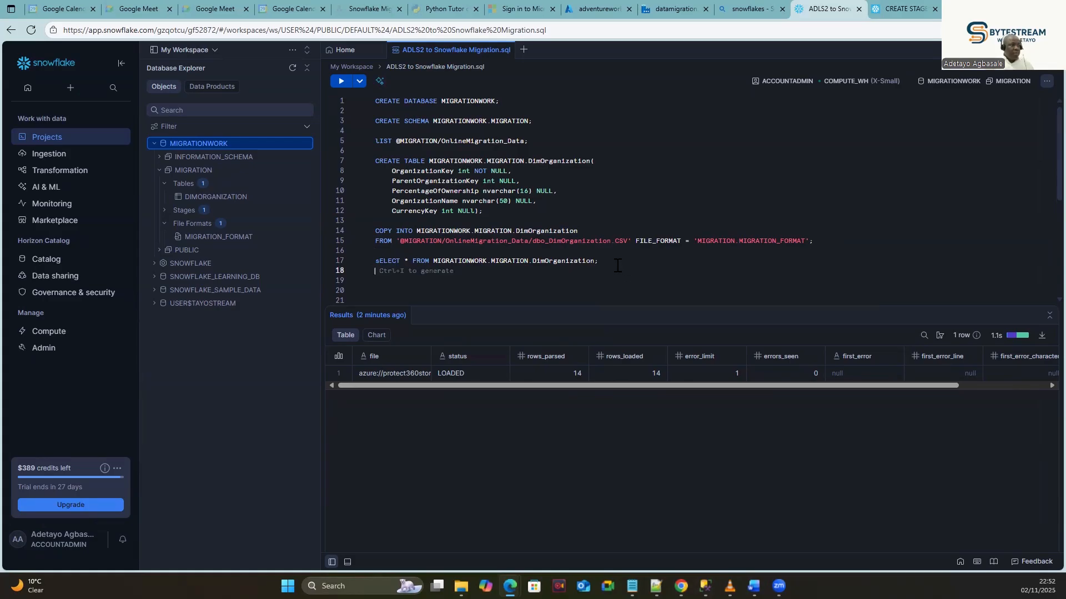
{"action": "left_click_drag", "start_coordinate": [392, 271], "coordinate": [375, 260]}
{"action": "left_click", "coordinate": [338, 81]}
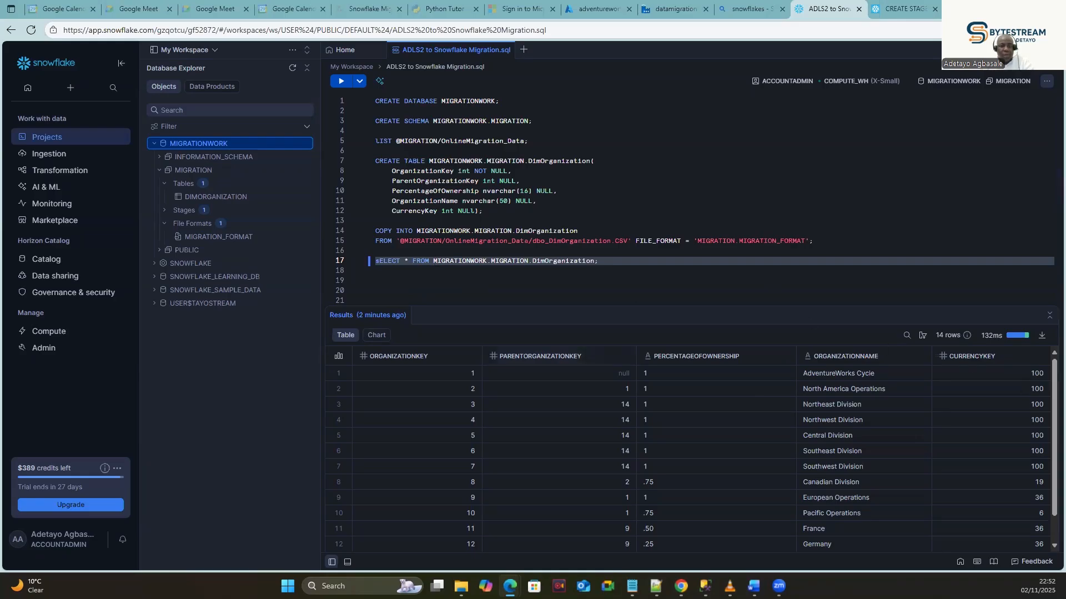
Highlight the COPY INTO statement again, then move below the SELECT query.
{"action": "left_click", "coordinate": [831, 243]}
{"action": "left_click_drag", "start_coordinate": [831, 243], "coordinate": [645, 226]}
{"action": "left_click", "coordinate": [636, 273]}
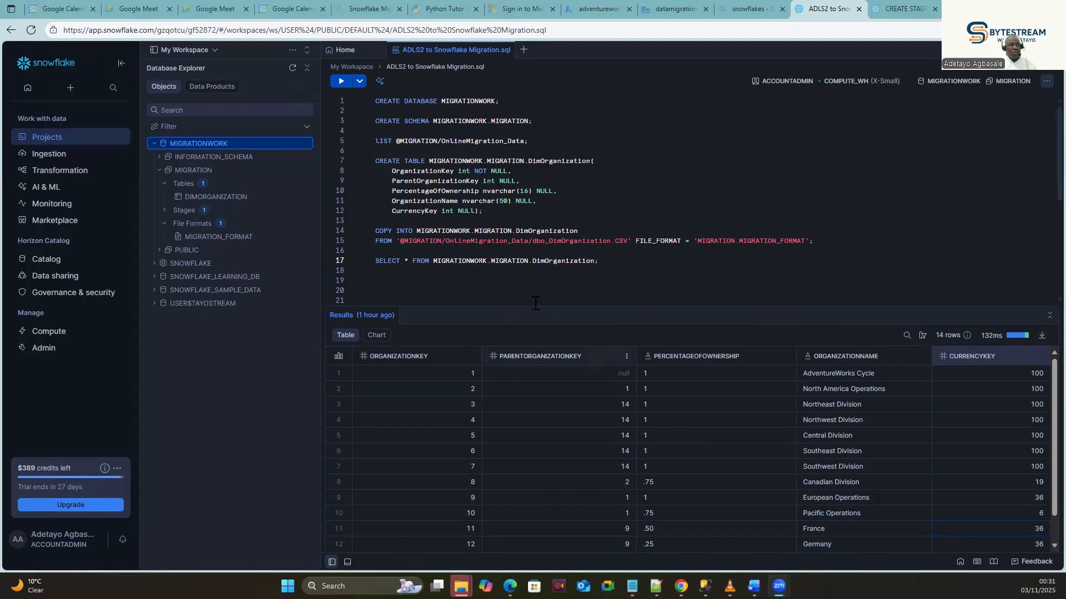
{"action": "left_click", "coordinate": [626, 268]}
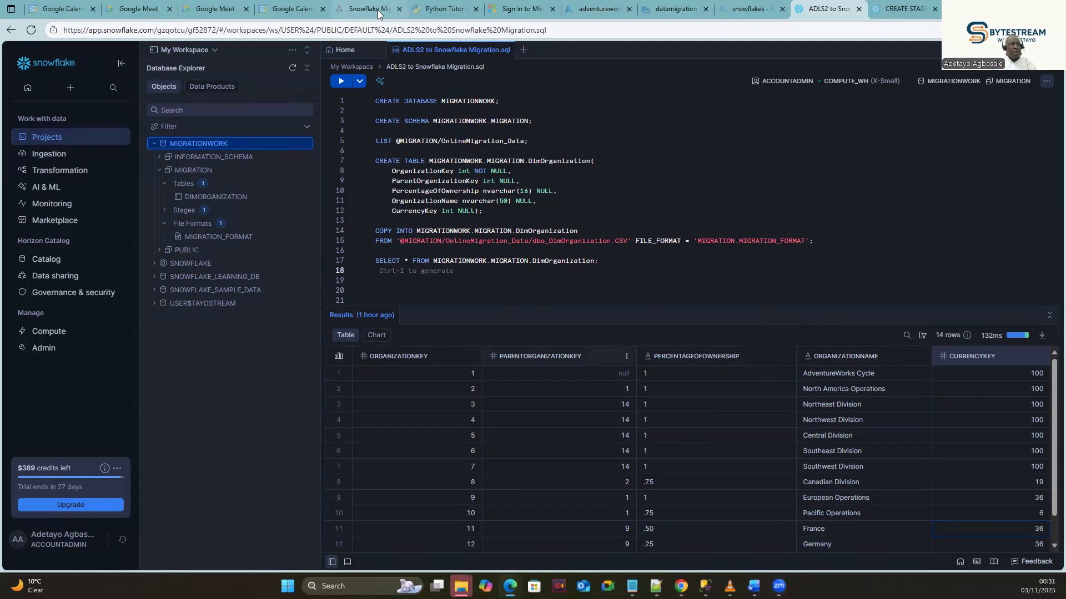
{"action": "left_click", "coordinate": [370, 10]}
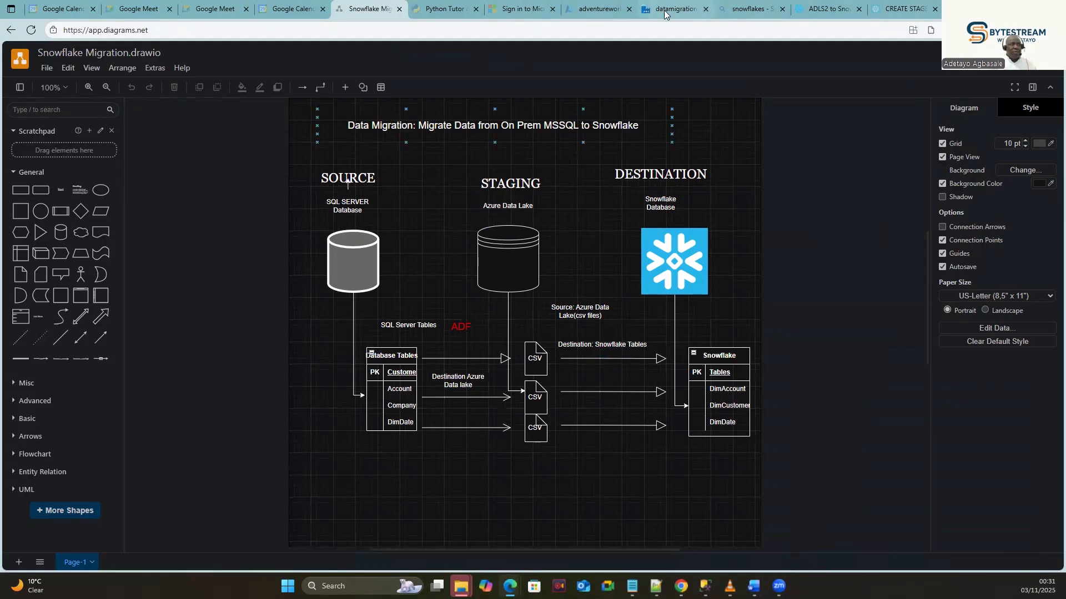
{"action": "left_click", "coordinate": [605, 10]}
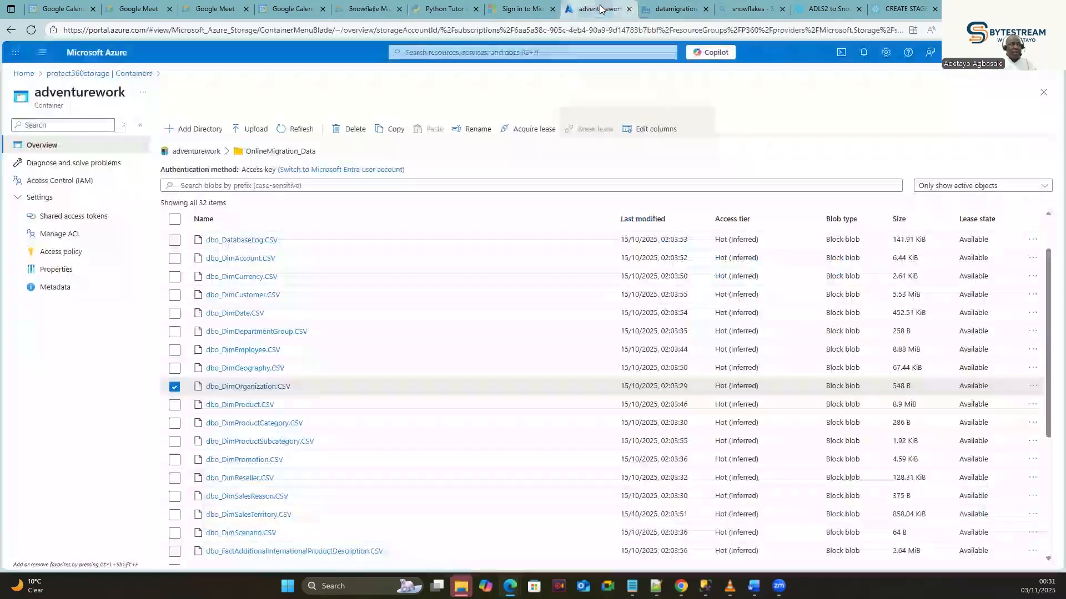
{"action": "left_click", "coordinate": [662, 8]}
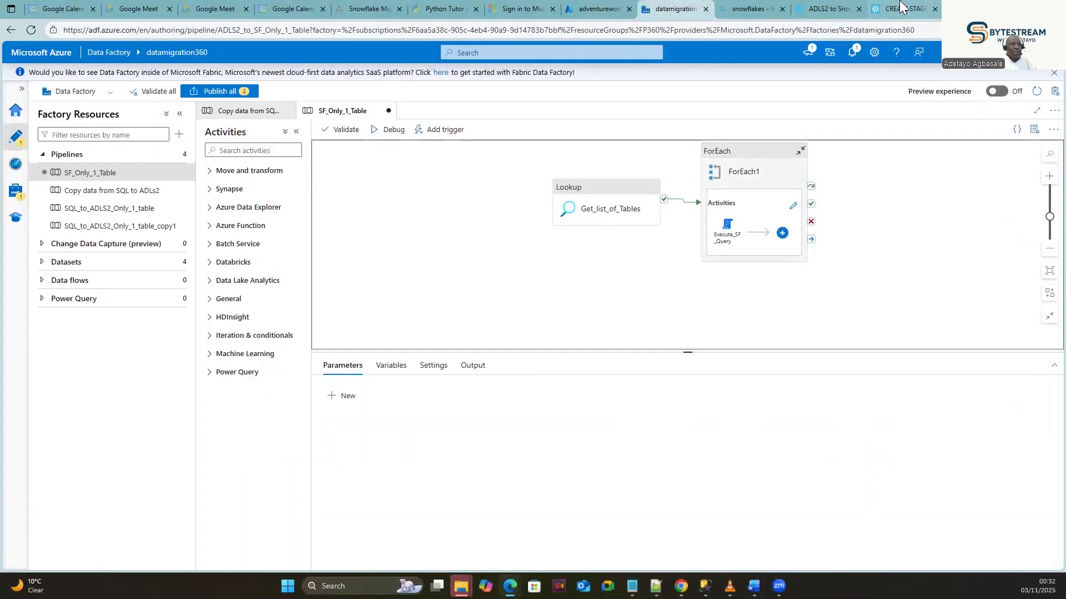
{"action": "left_click", "coordinate": [829, 9]}
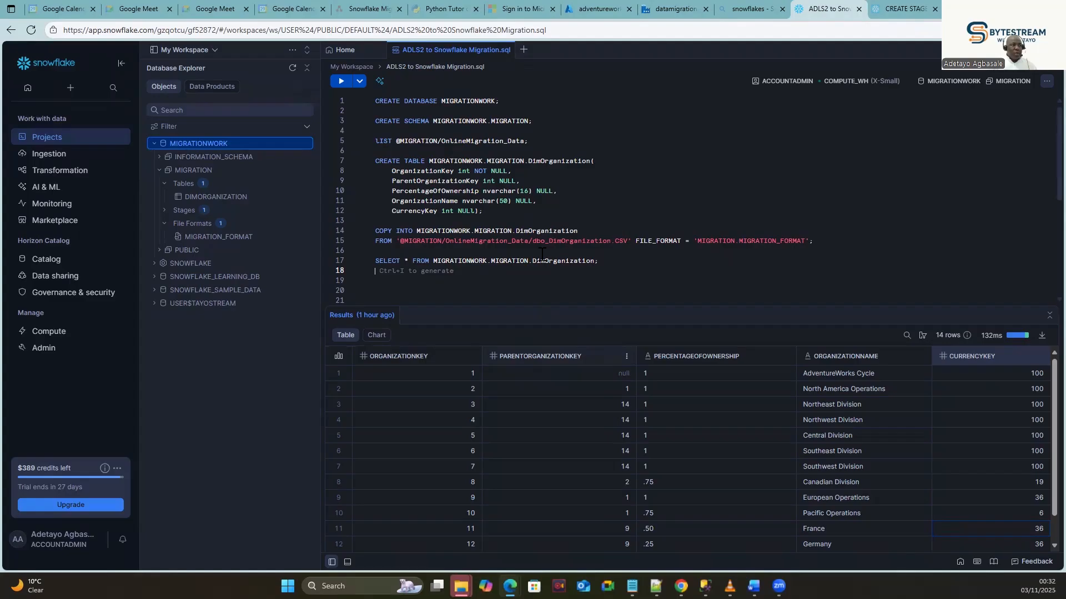
Highlight the SELECT DimOrganization query, then switch to the datamigration360 Data Factory.
{"action": "left_click_drag", "start_coordinate": [613, 262], "coordinate": [375, 263]}
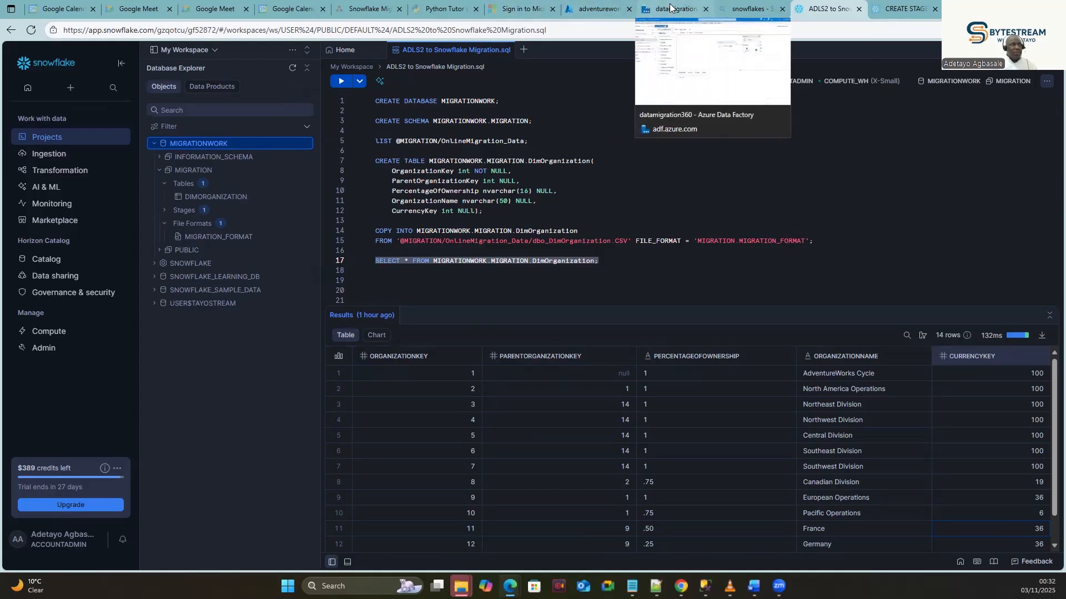
{"action": "left_click", "coordinate": [641, 7]}
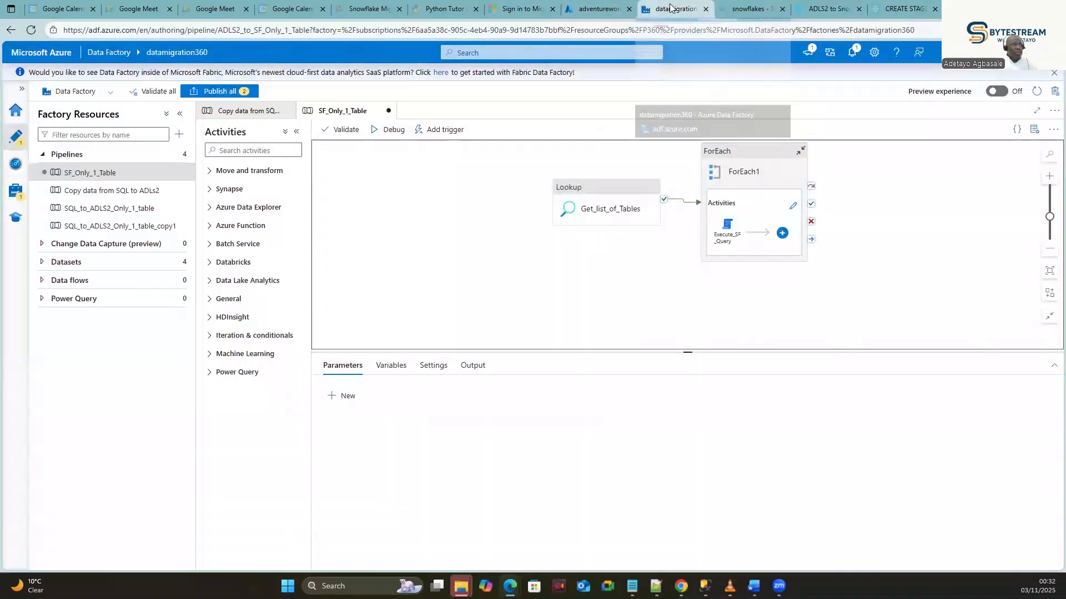
Clone the Copy data from SQL to ADLs2 pipeline.
{"action": "left_click", "coordinate": [100, 191]}
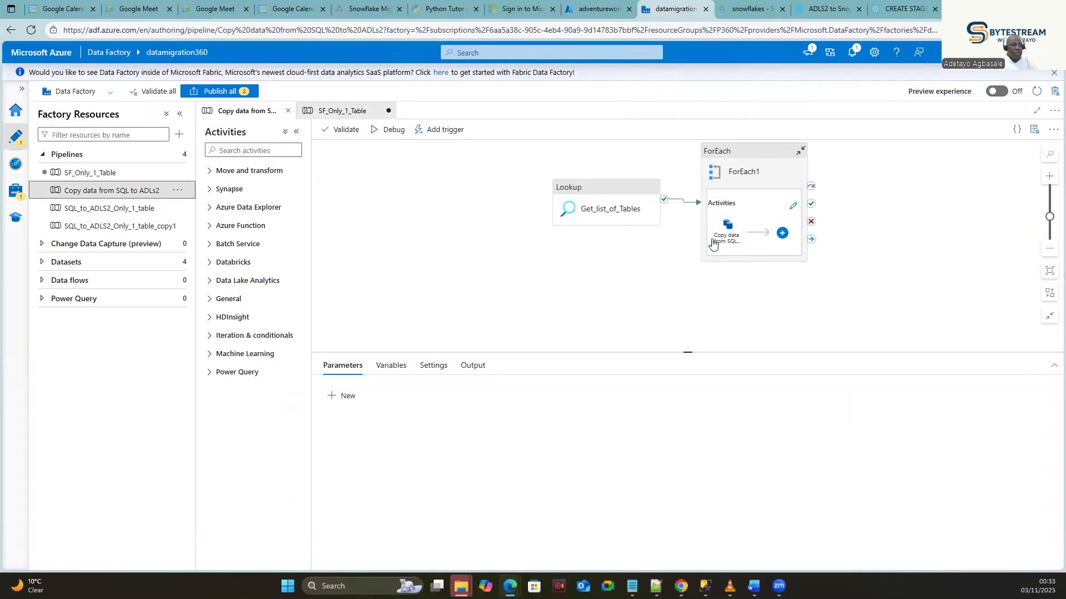
{"action": "right_click", "coordinate": [113, 192]}
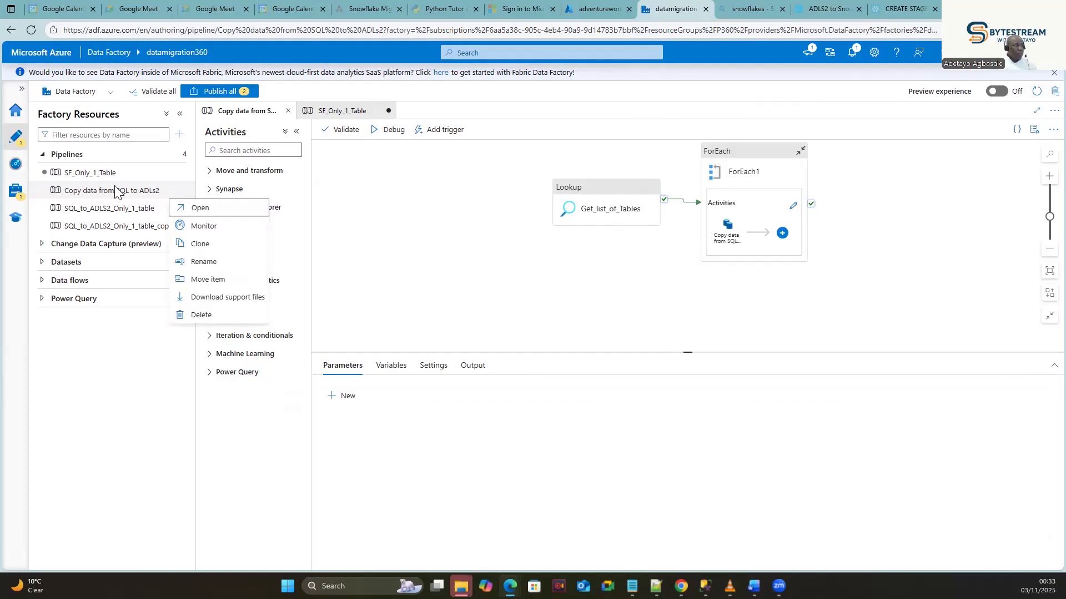
{"action": "left_click", "coordinate": [200, 244]}
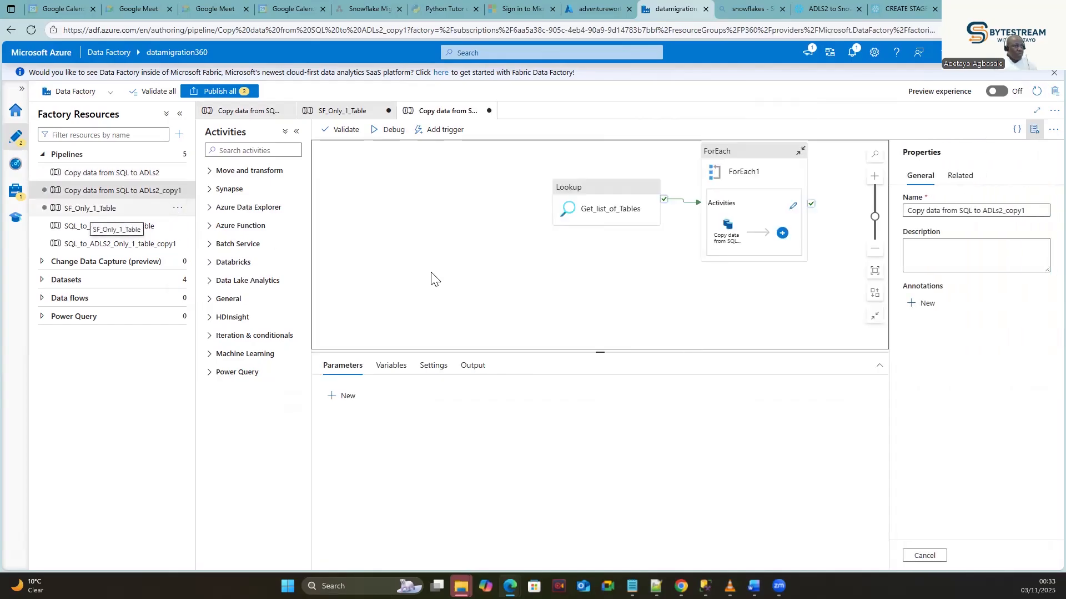
Rename the cloned pipeline to ADLS2_SF_Migration.
{"action": "left_click", "coordinate": [1024, 214]}
{"action": "left_click_drag", "start_coordinate": [1024, 214], "coordinate": [901, 215]}
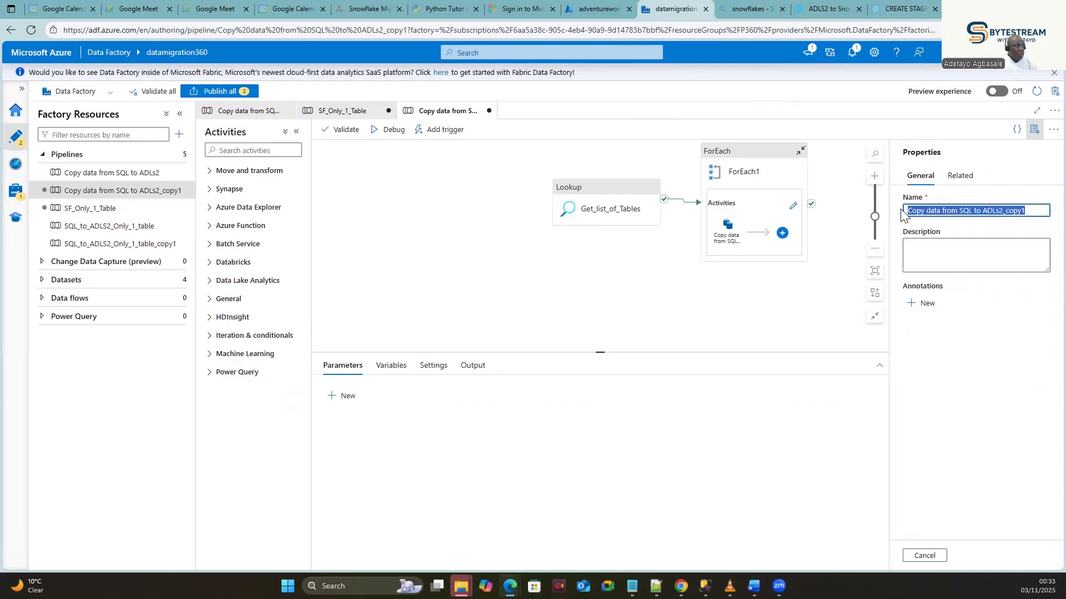
{"action": "key", "text": "BackSpace"}
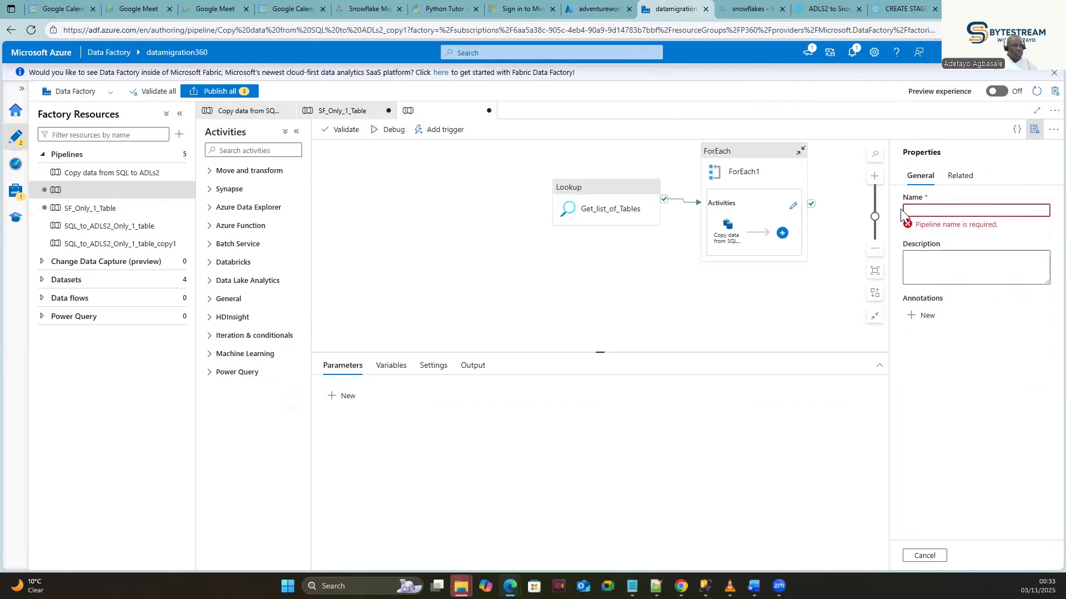
{"action": "type", "text": "A"}
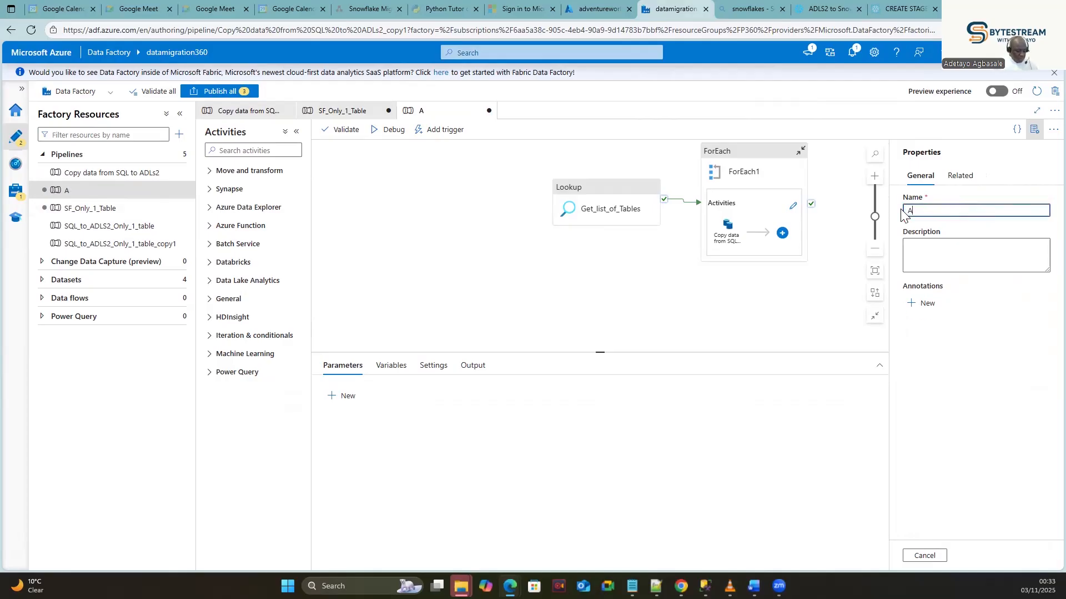
{"action": "type", "text": "d"}
{"action": "key", "text": "BackSpace"}
{"action": "type", "text": "DLS2_SF_Migration"}
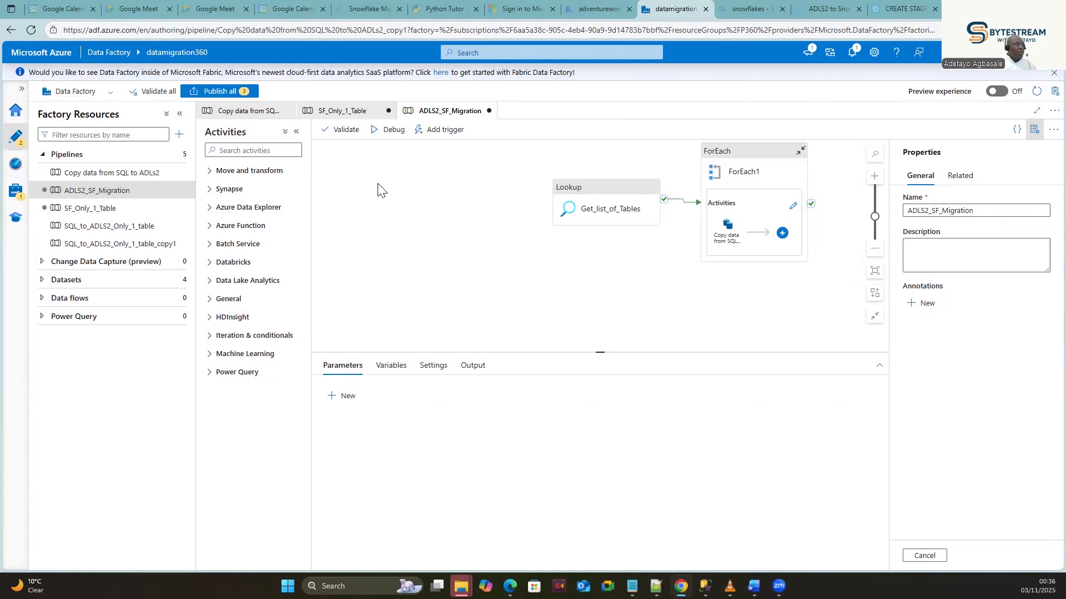
Delete the Copy data activity from the clone's ForEach1 loop, then switch to Snowflake.
{"action": "left_click", "coordinate": [990, 211]}
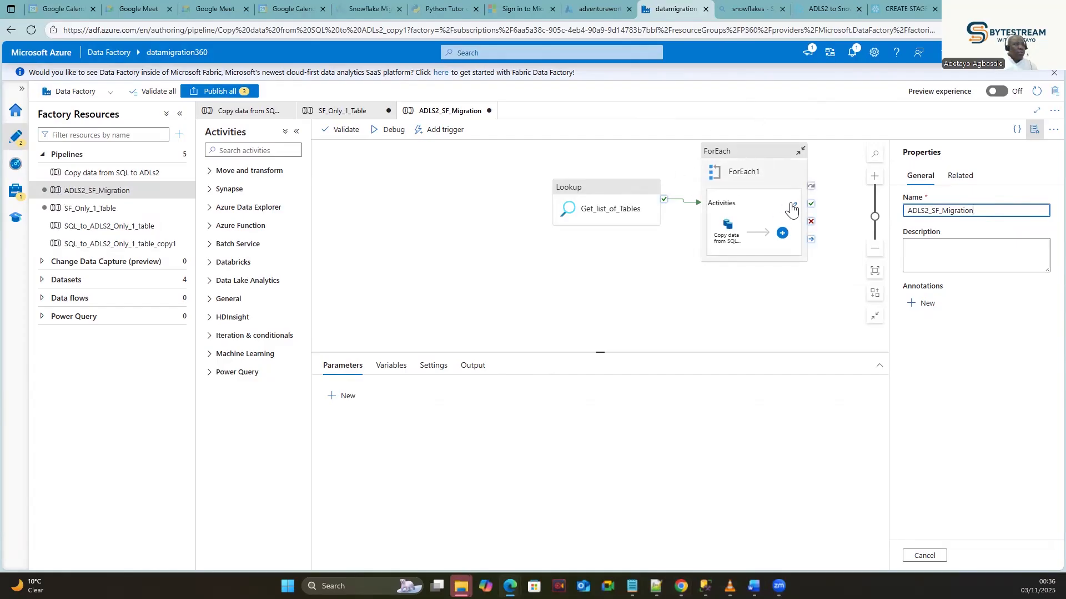
{"action": "left_click", "coordinate": [792, 211]}
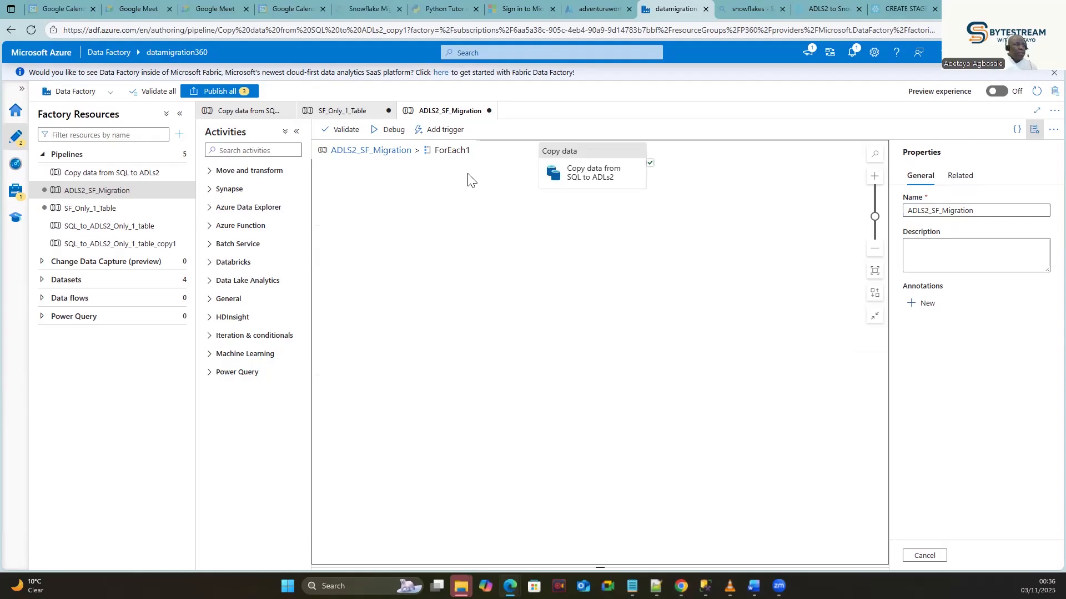
{"action": "left_click", "coordinate": [559, 211]}
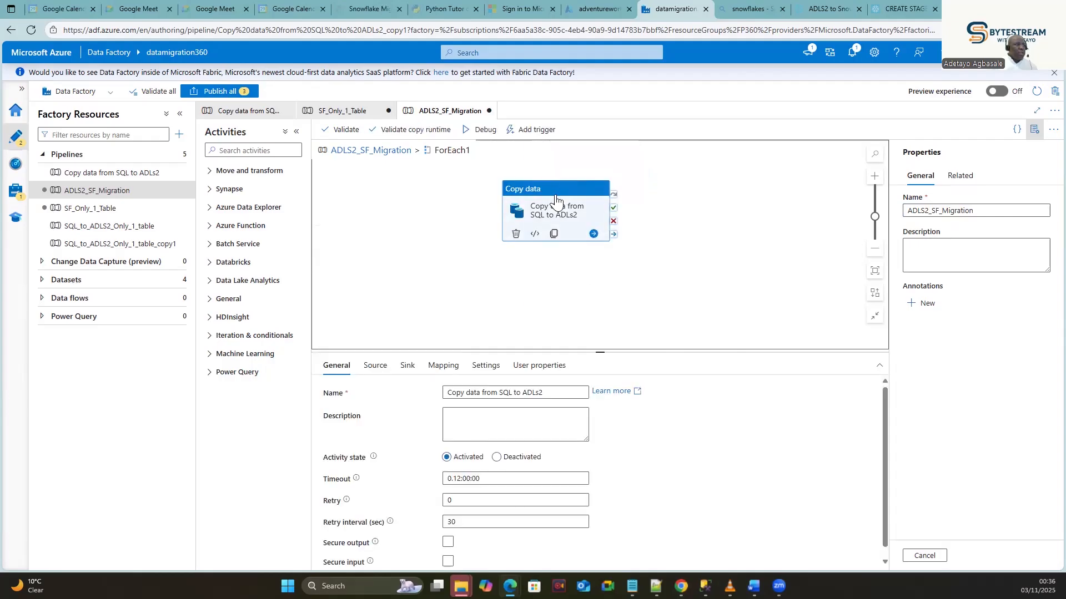
{"action": "left_click", "coordinate": [516, 234]}
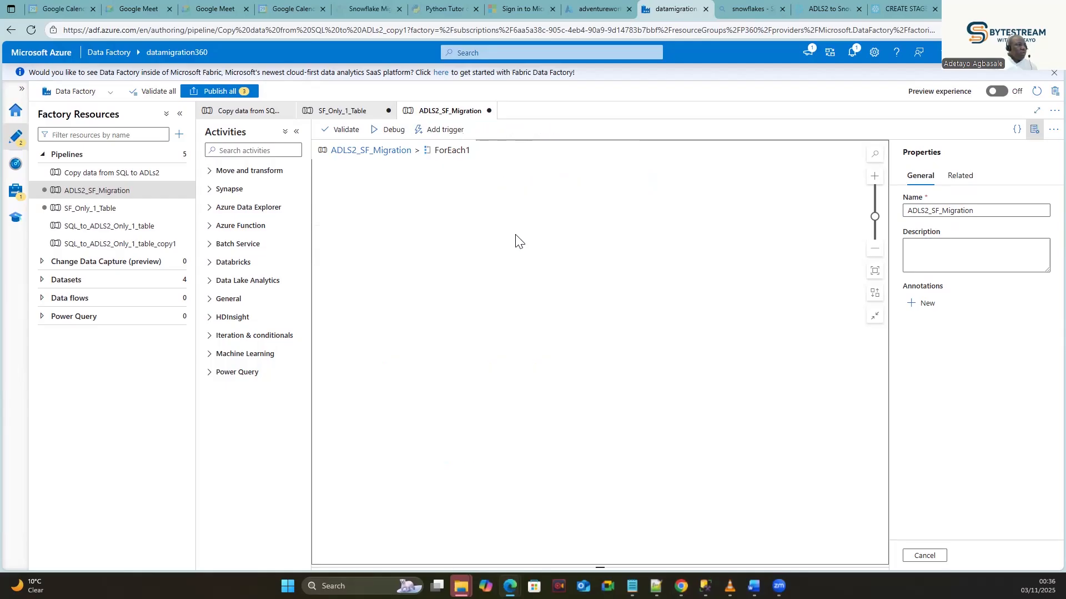
{"action": "left_click", "coordinate": [257, 152]}
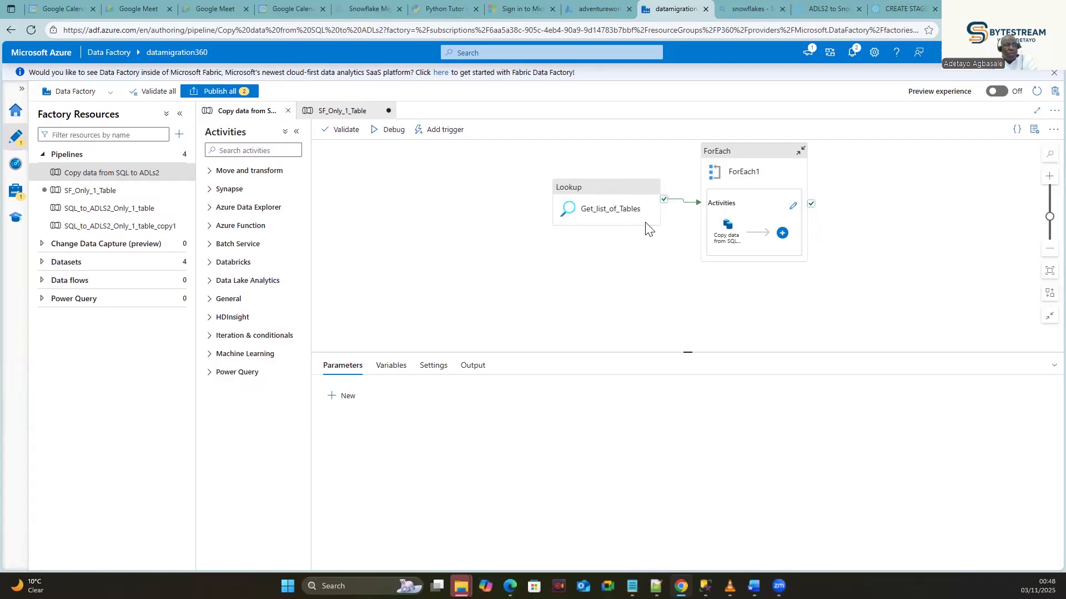
{"action": "left_click", "coordinate": [824, 4]}
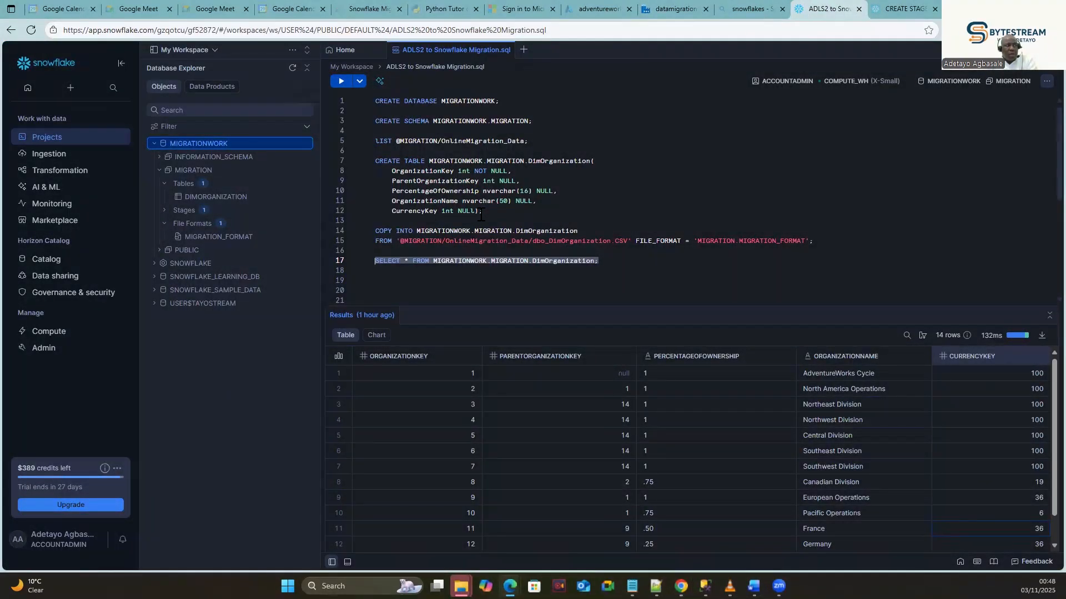
Highlight the DimOrganization CREATE TABLE and COPY INTO statements, then show the draw.io migration diagram.
{"action": "left_click_drag", "start_coordinate": [482, 213], "coordinate": [375, 161]}
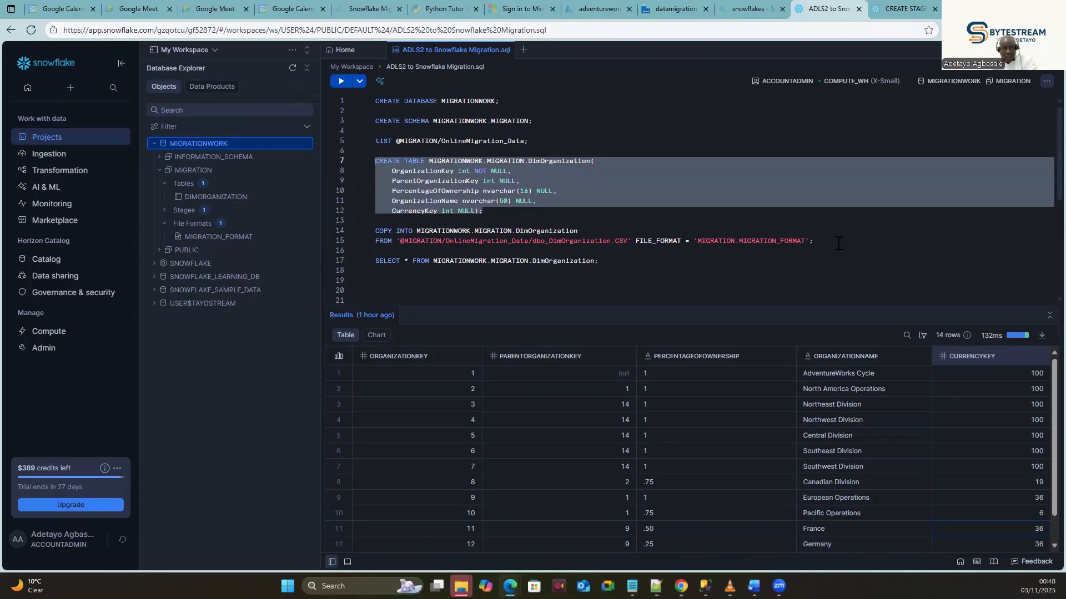
{"action": "left_click_drag", "start_coordinate": [813, 242], "coordinate": [364, 228]}
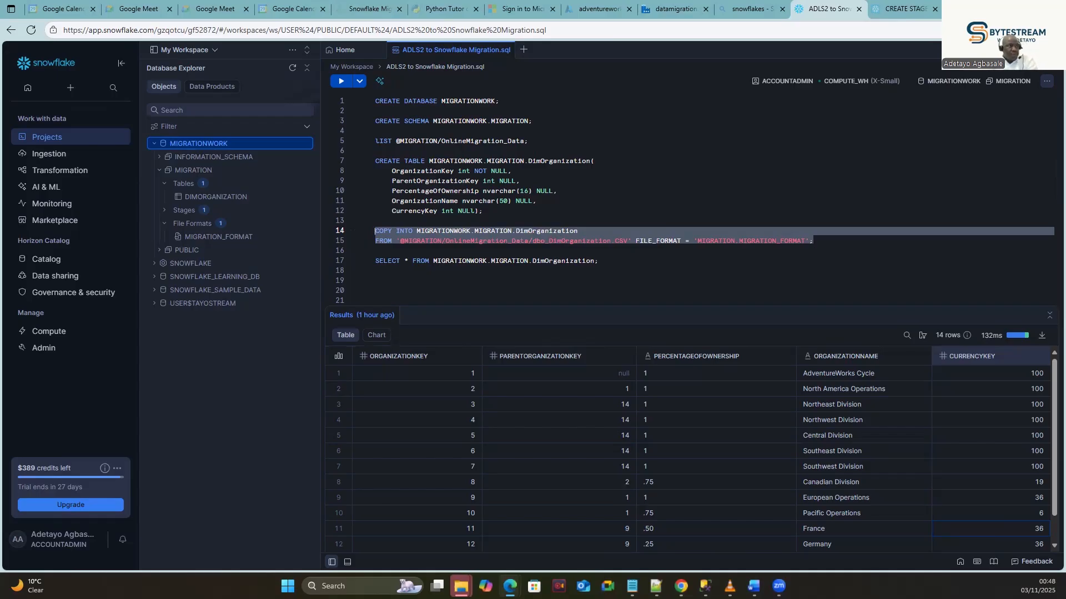
{"action": "left_click", "coordinate": [370, 10]}
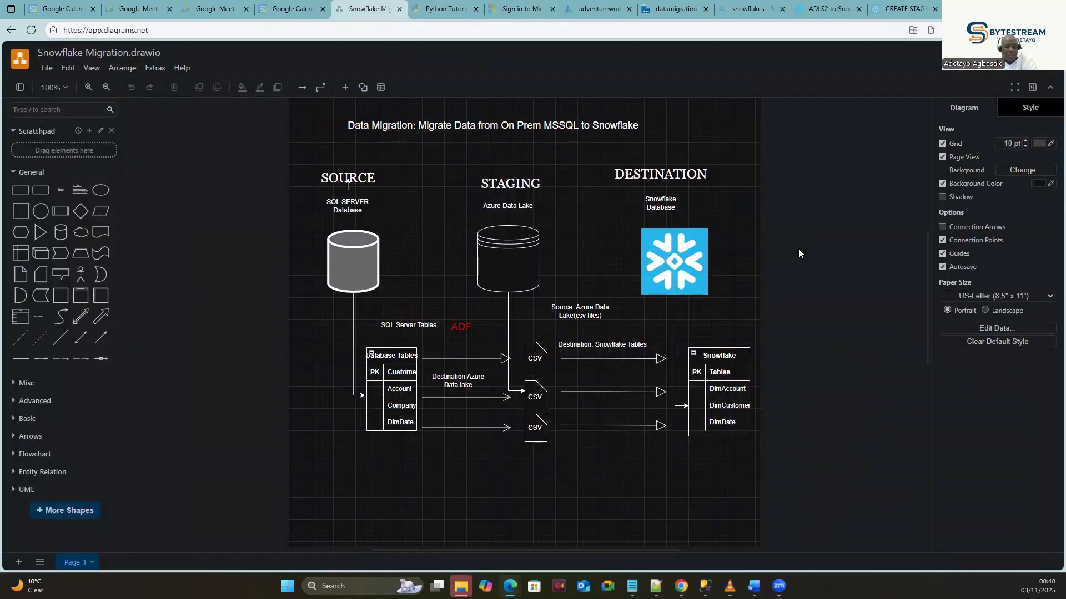
Open dbo_DimOrganization.CSV in the OnlineMigration_Data container to view its rows.
{"action": "left_click", "coordinate": [610, 7]}
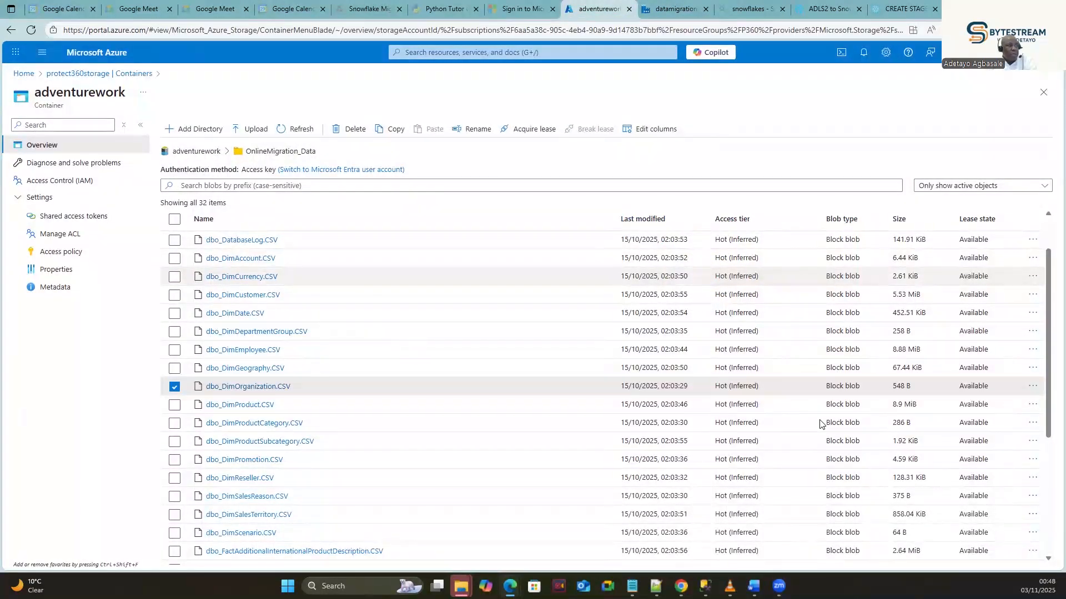
{"action": "left_click", "coordinate": [1032, 385]}
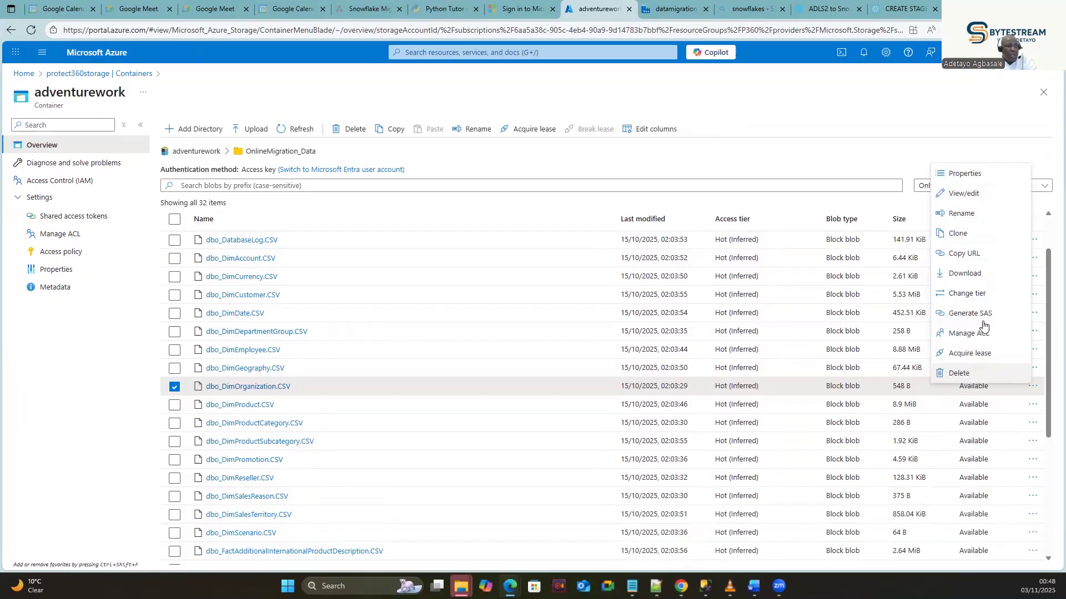
{"action": "left_click", "coordinate": [967, 196]}
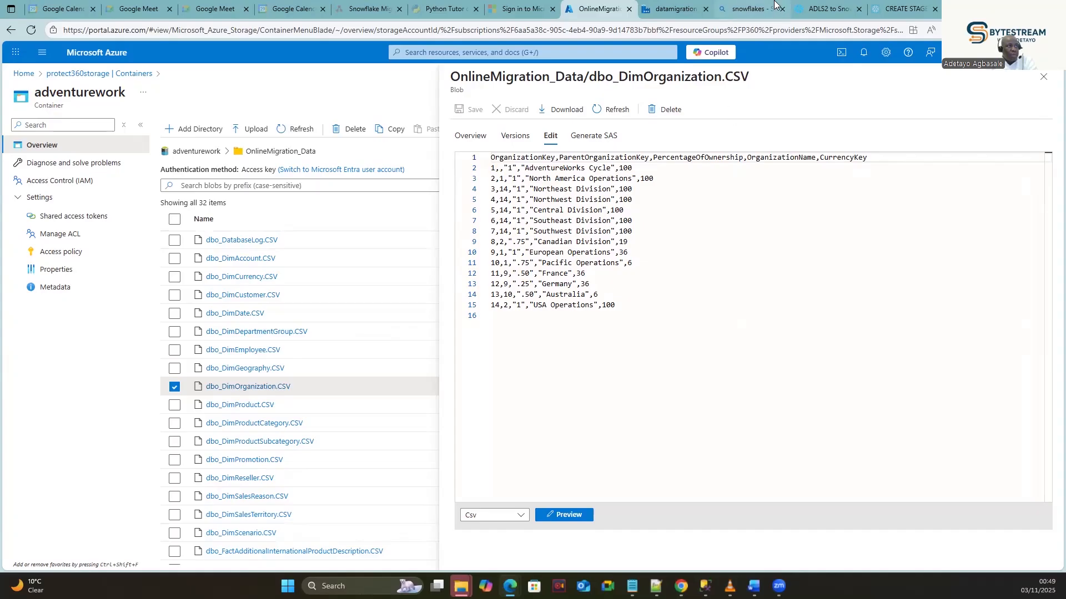
Cross-check the Snowflake worksheet, Data Factory pipeline and the draw.io migration diagram.
{"action": "left_click", "coordinate": [732, 7]}
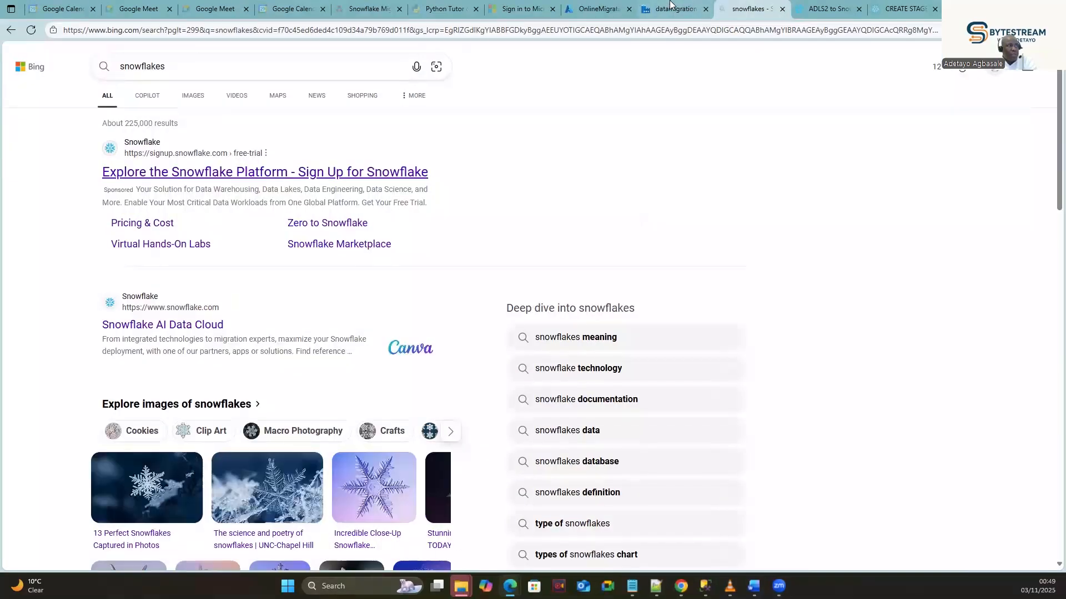
{"action": "left_click", "coordinate": [673, 8]}
{"action": "left_click", "coordinate": [826, 9]}
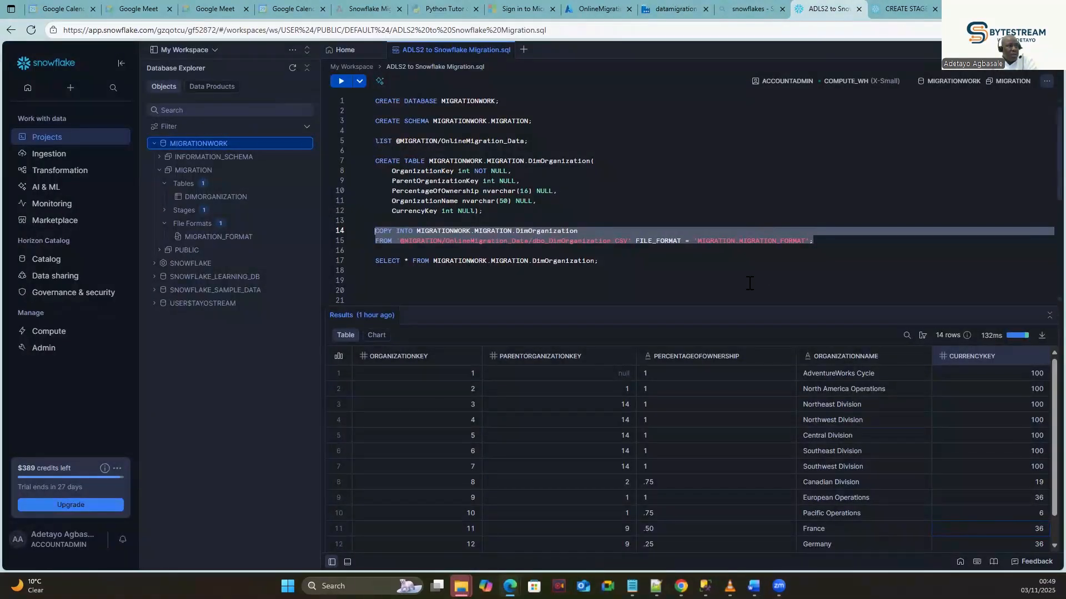
{"action": "left_click", "coordinate": [766, 271]}
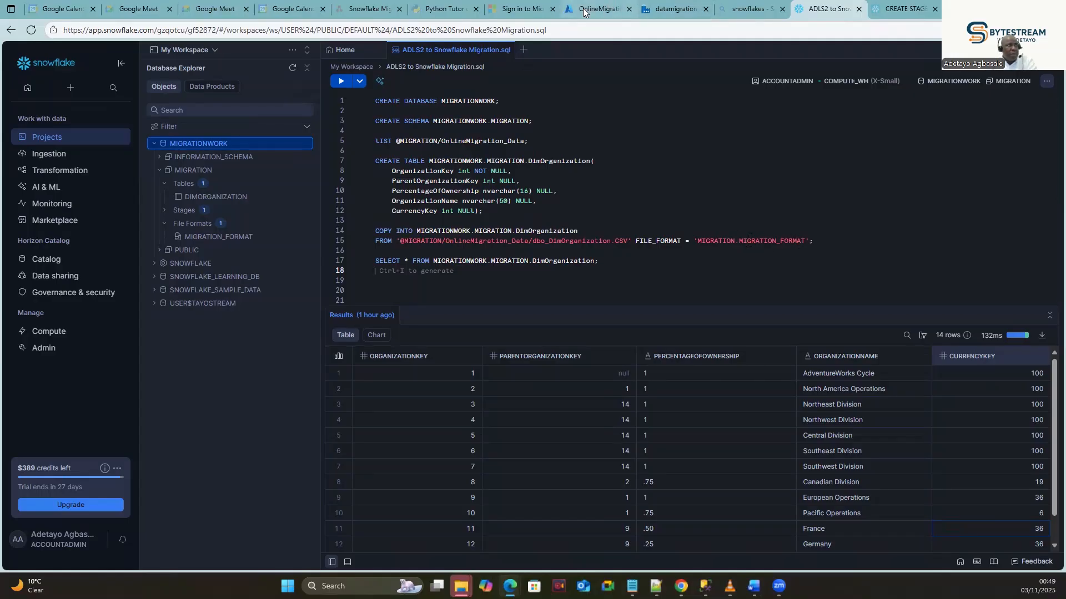
{"action": "left_click", "coordinate": [660, 7]}
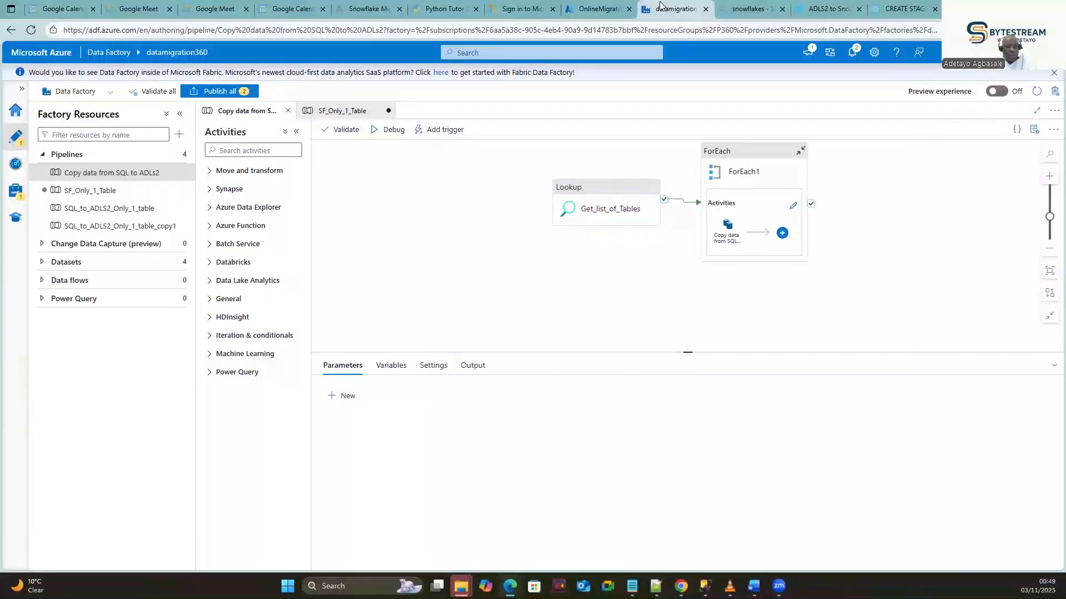
{"action": "left_click", "coordinate": [591, 9]}
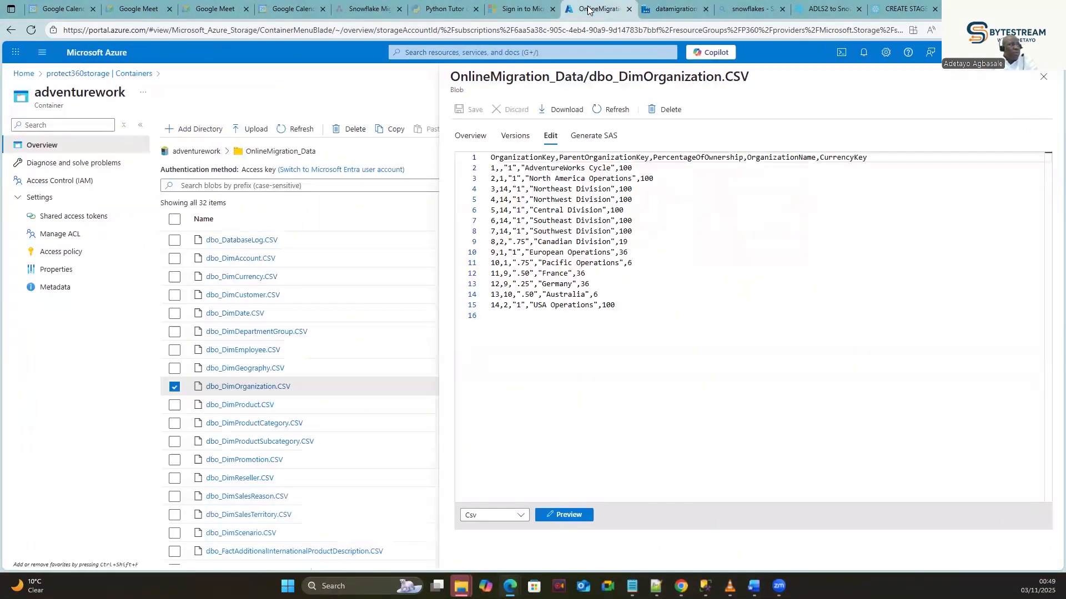
{"action": "left_click", "coordinate": [521, 9]}
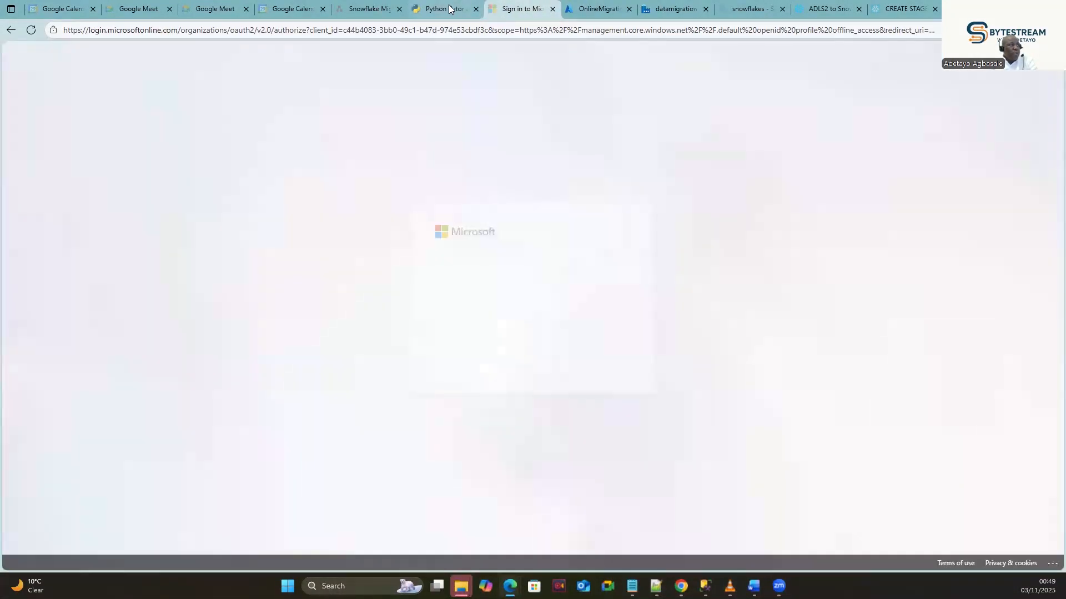
{"action": "left_click", "coordinate": [366, 8]}
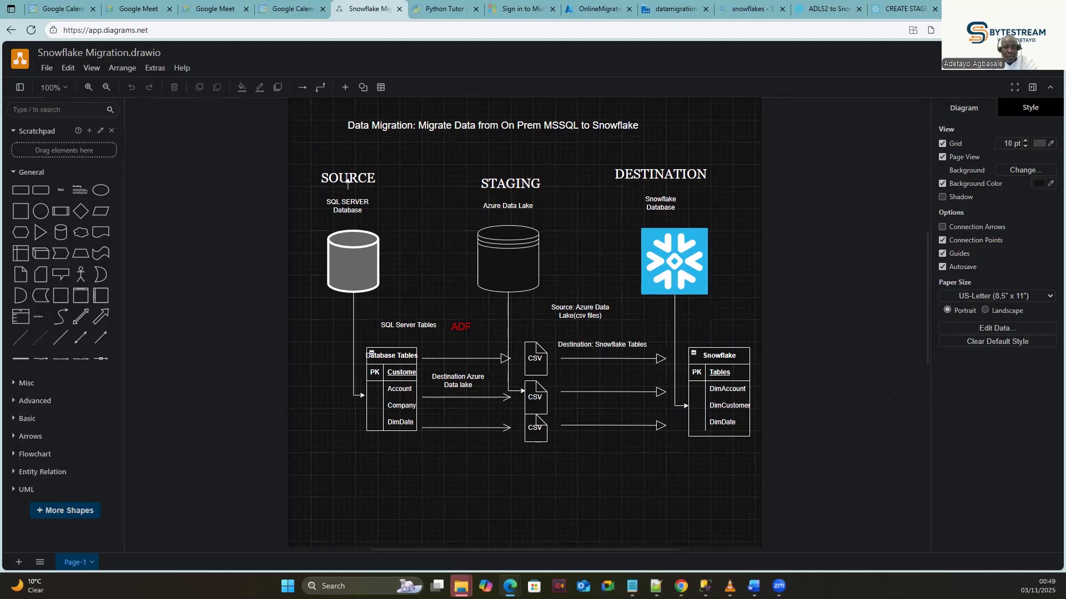
{"action": "left_click", "coordinate": [598, 9]}
Clone the Copy data from SQL to ADLs2 pipeline and paste ADLS2_SF_Migration as its name.
{"action": "left_click", "coordinate": [674, 8]}
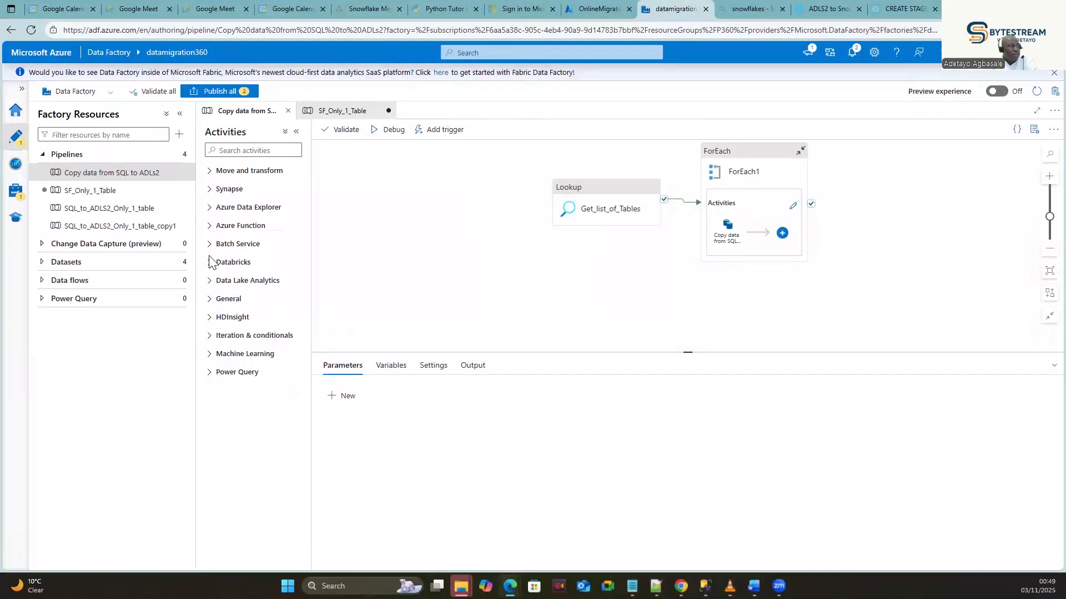
{"action": "right_click", "coordinate": [108, 176]}
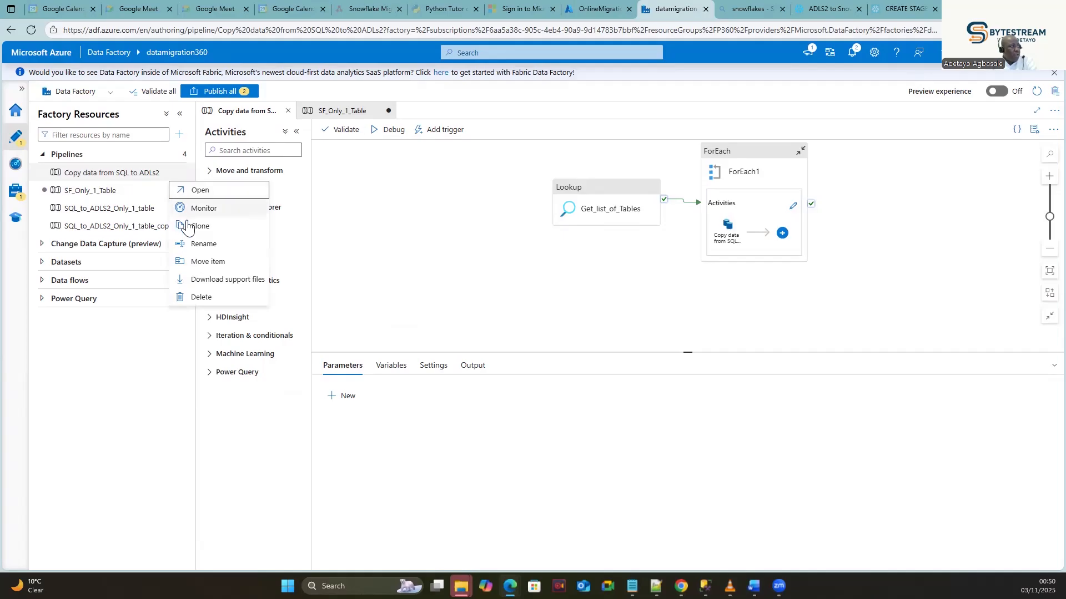
{"action": "left_click", "coordinate": [199, 226]}
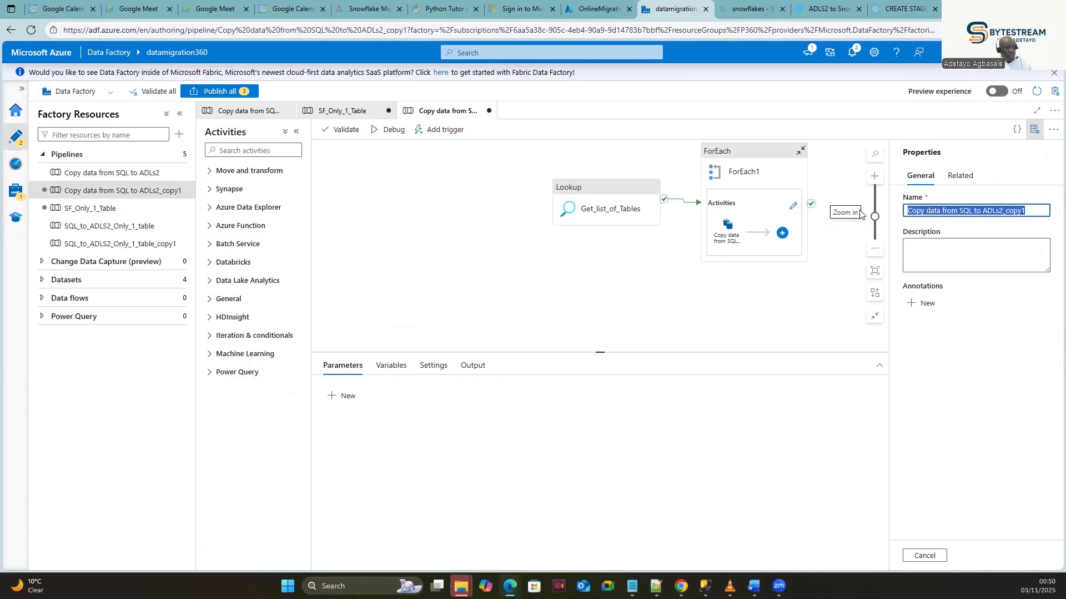
{"action": "type", "text": "ADLS2_SF_Migration"}
{"action": "left_click", "coordinate": [717, 301]}
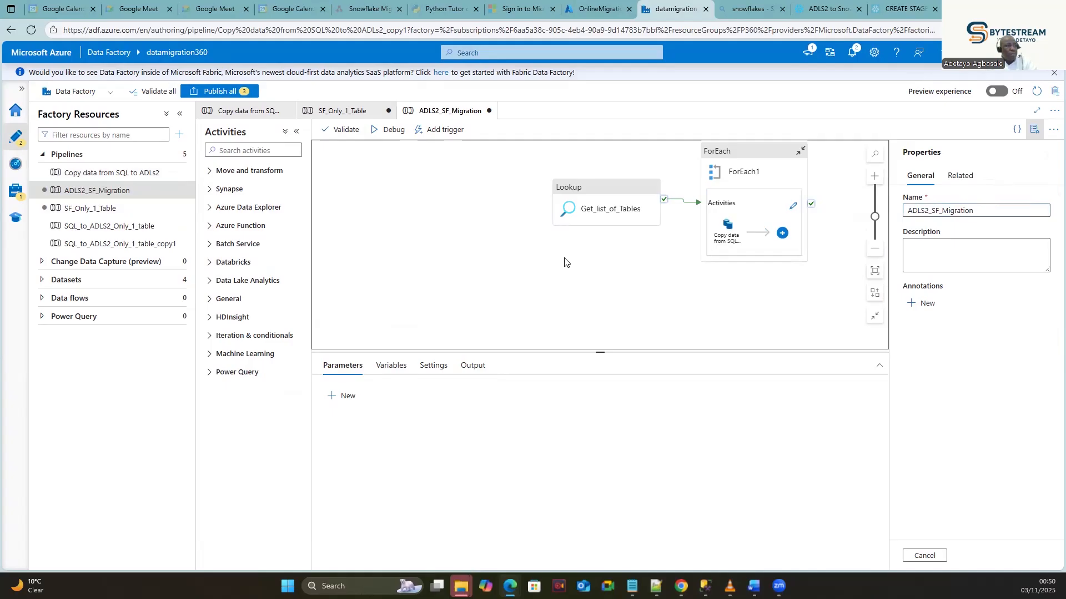
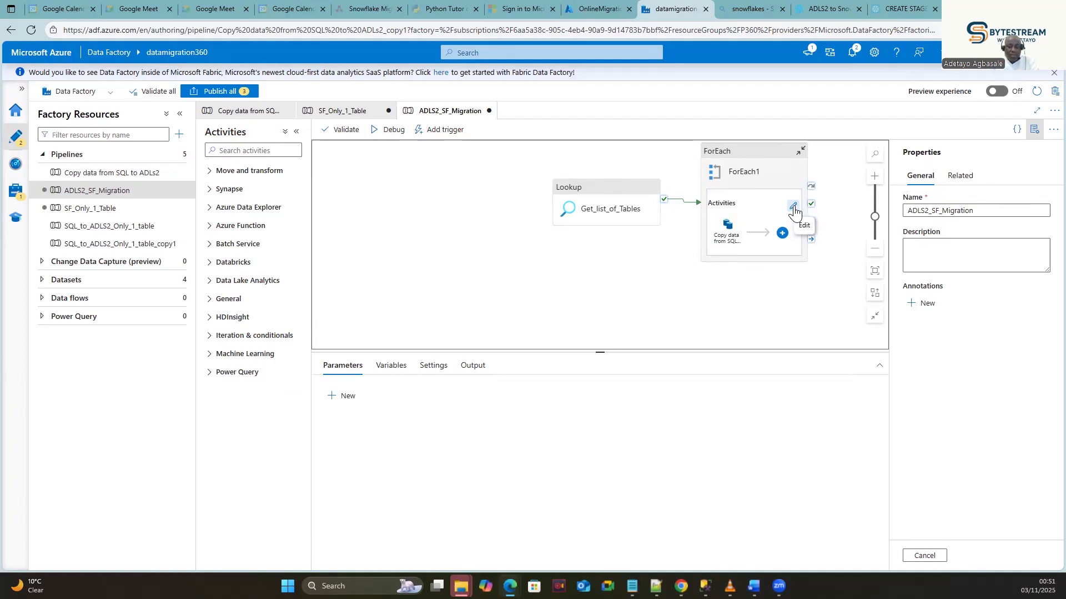
Open the ForEach1 loop and drop a Script activity, found by searching 'scrip', onto its canvas.
{"action": "left_click", "coordinate": [794, 207]}
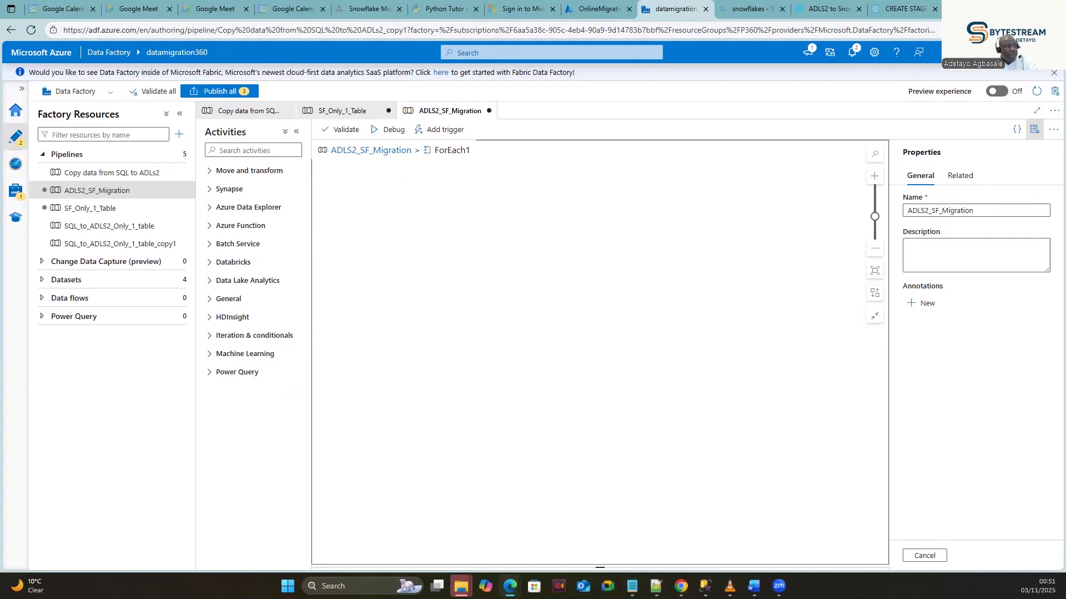
{"action": "key", "text": "alt+Tab"}
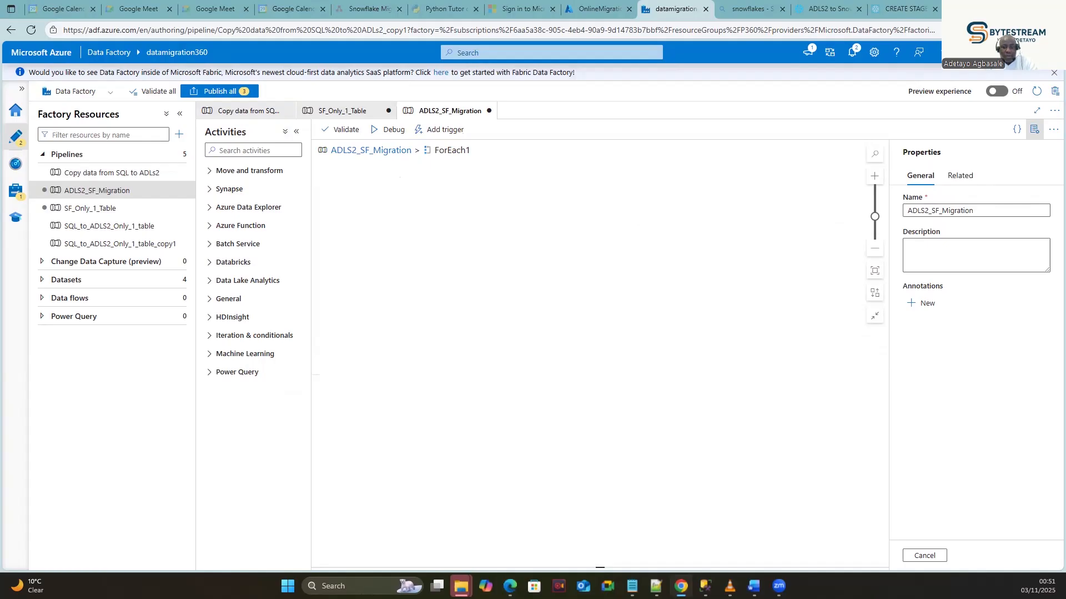
{"action": "left_click", "coordinate": [256, 150]}
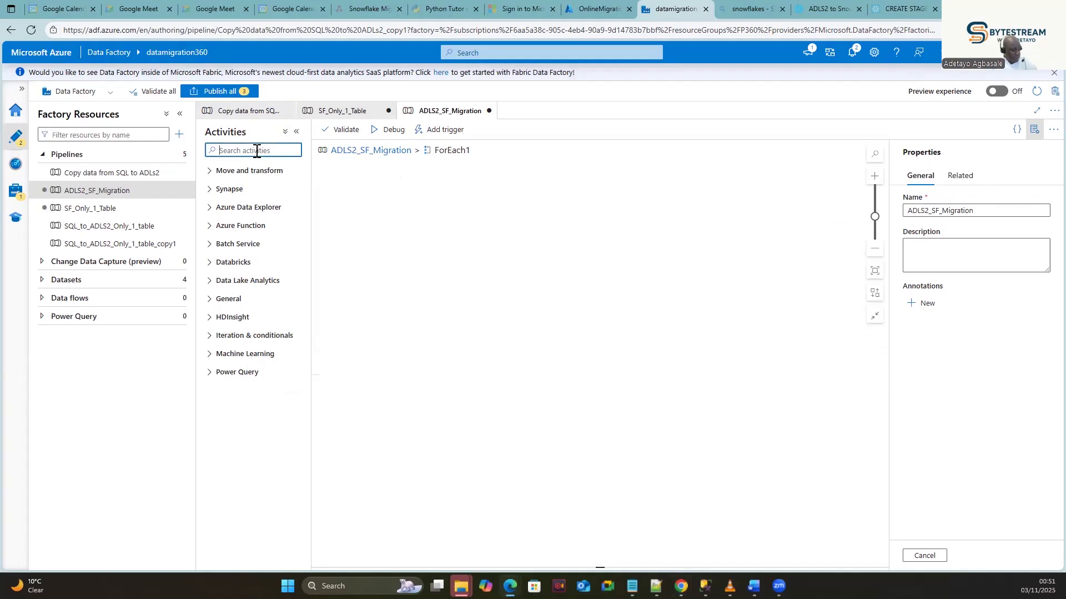
{"action": "type", "text": "scrip"}
{"action": "left_click_drag", "start_coordinate": [239, 191], "coordinate": [499, 230]}
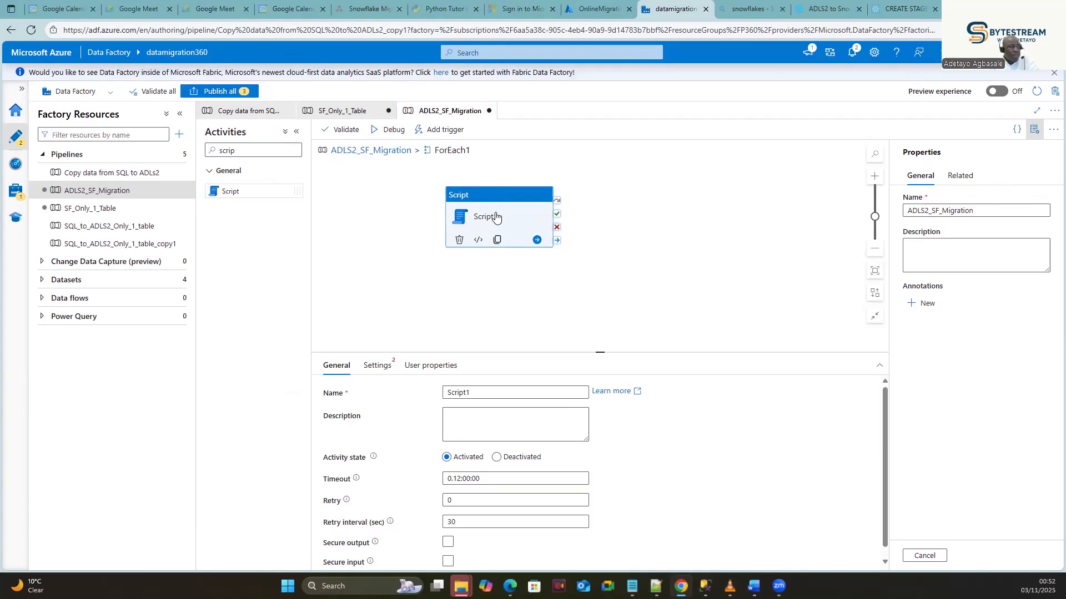
Rename Script1 to SF_Query_Execute and check its Settings linked service list.
{"action": "left_click", "coordinate": [499, 198]}
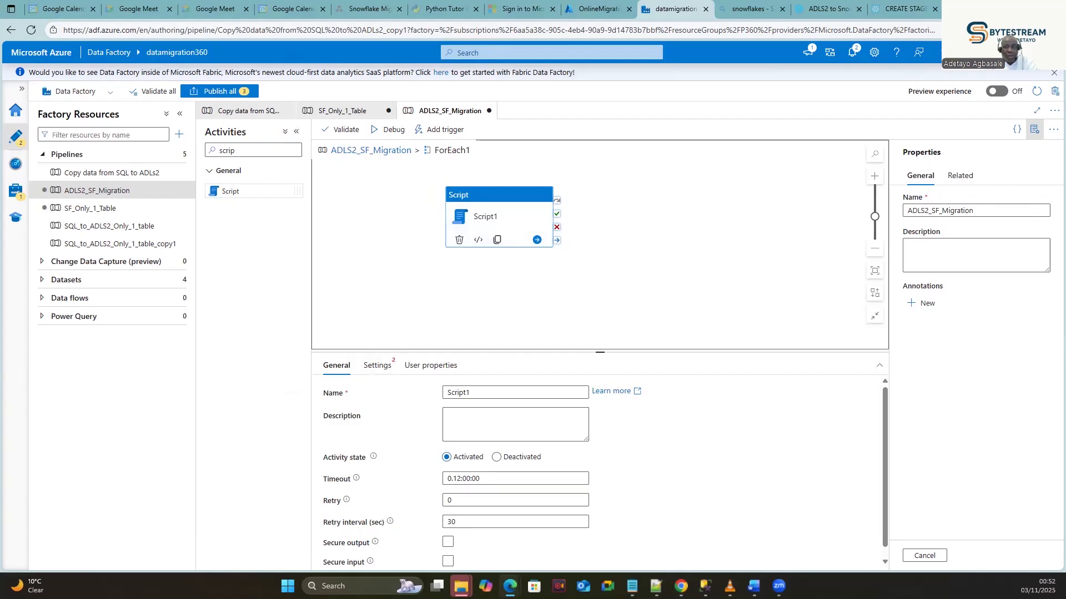
{"action": "double_click", "coordinate": [461, 392]}
{"action": "type", "text": "SF_Query_Execute"}
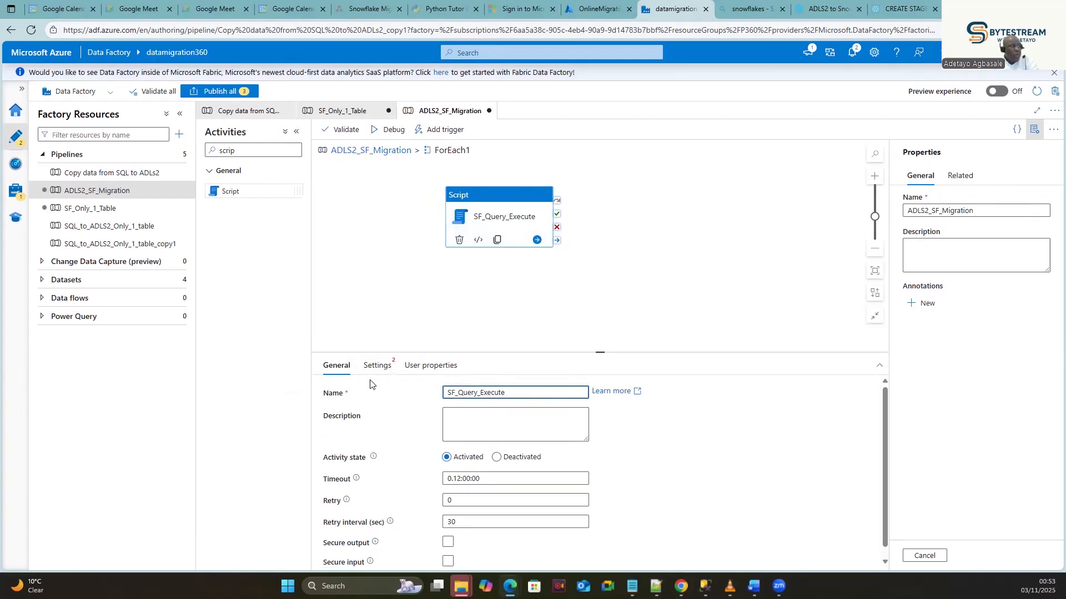
{"action": "left_click", "coordinate": [383, 368]}
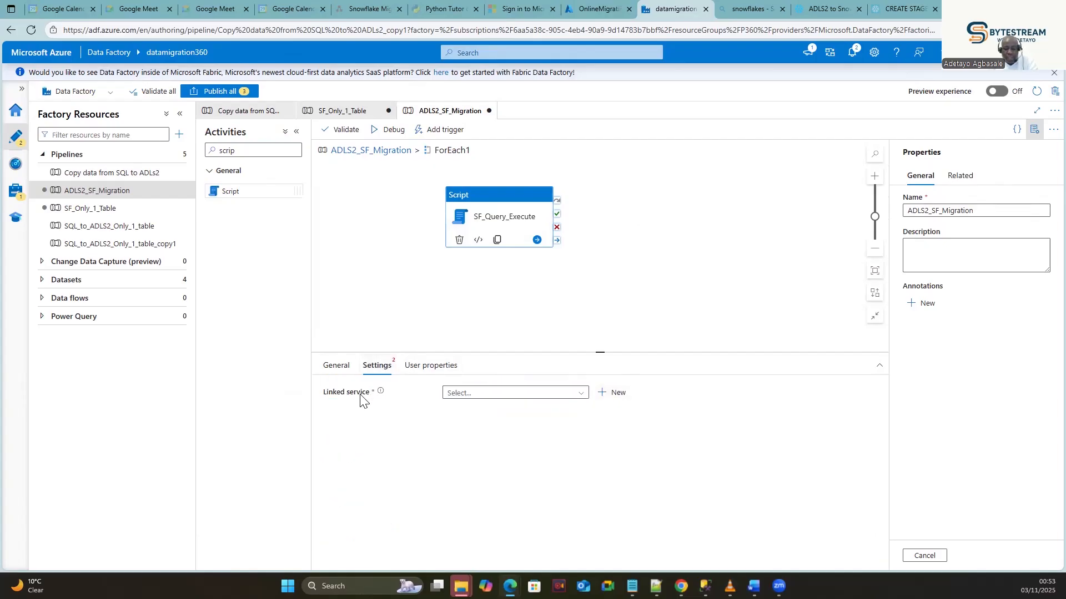
{"action": "left_click", "coordinate": [581, 400]}
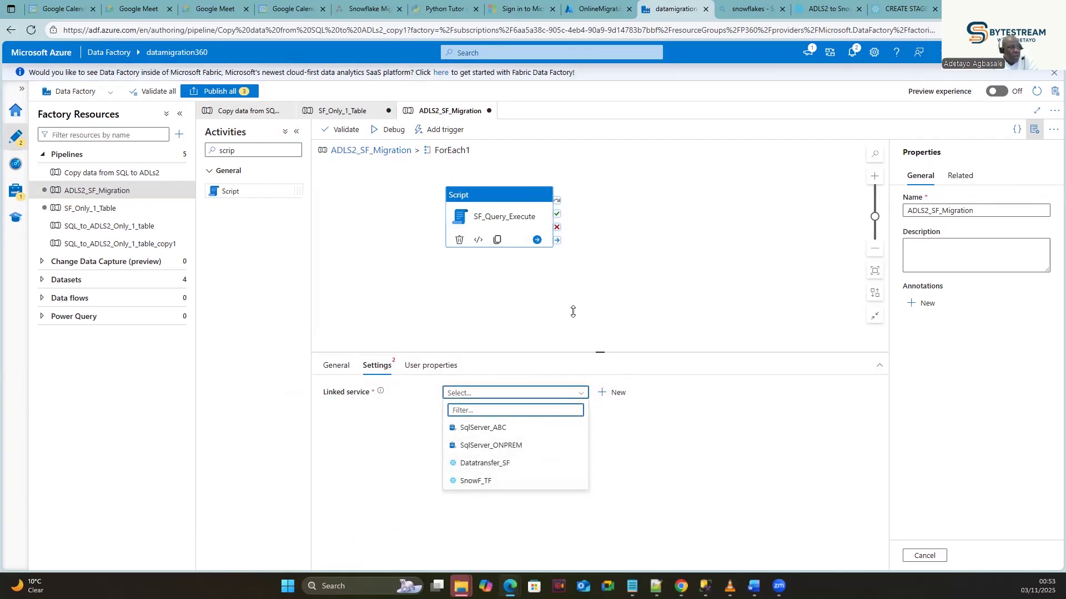
{"action": "left_click", "coordinate": [497, 394]}
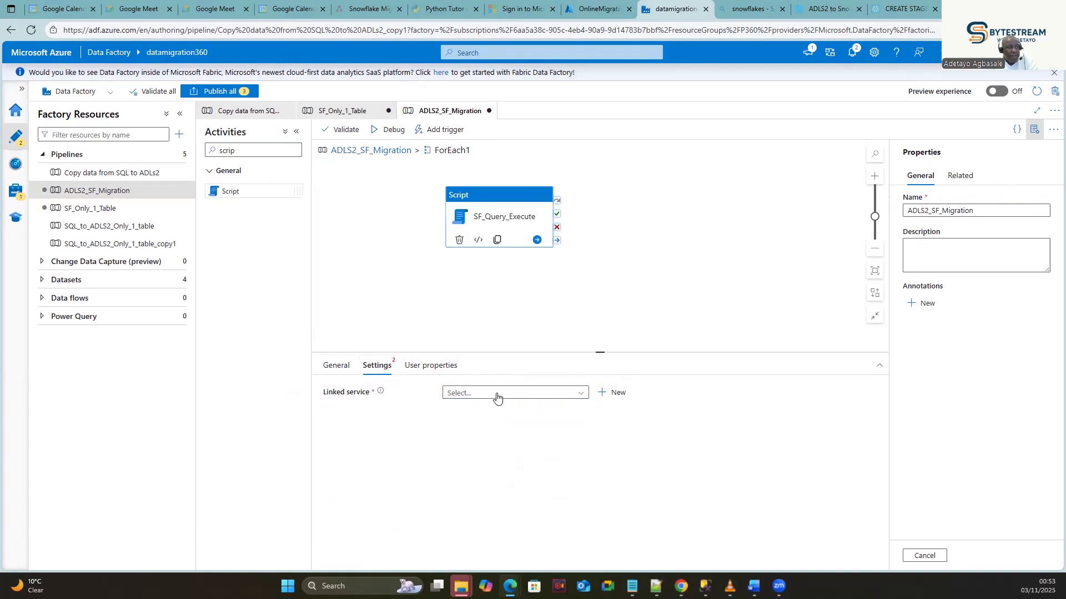
Start a new Snowflake V2 linked service named Snw_LS, then bring up the Snowflake worksheet.
{"action": "left_click", "coordinate": [611, 395]}
{"action": "type", "text": "snow"}
{"action": "left_click", "coordinate": [776, 189]}
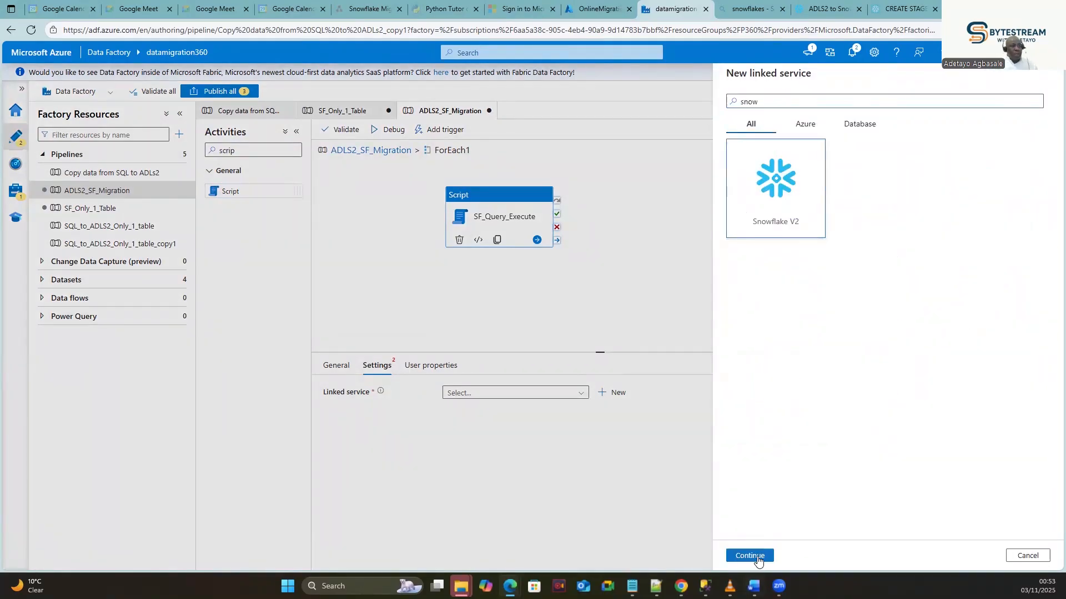
{"action": "left_click", "coordinate": [756, 557]}
{"action": "double_click", "coordinate": [786, 121]}
{"action": "type", "text": "Snw_LS"}
{"action": "left_click", "coordinate": [795, 278]}
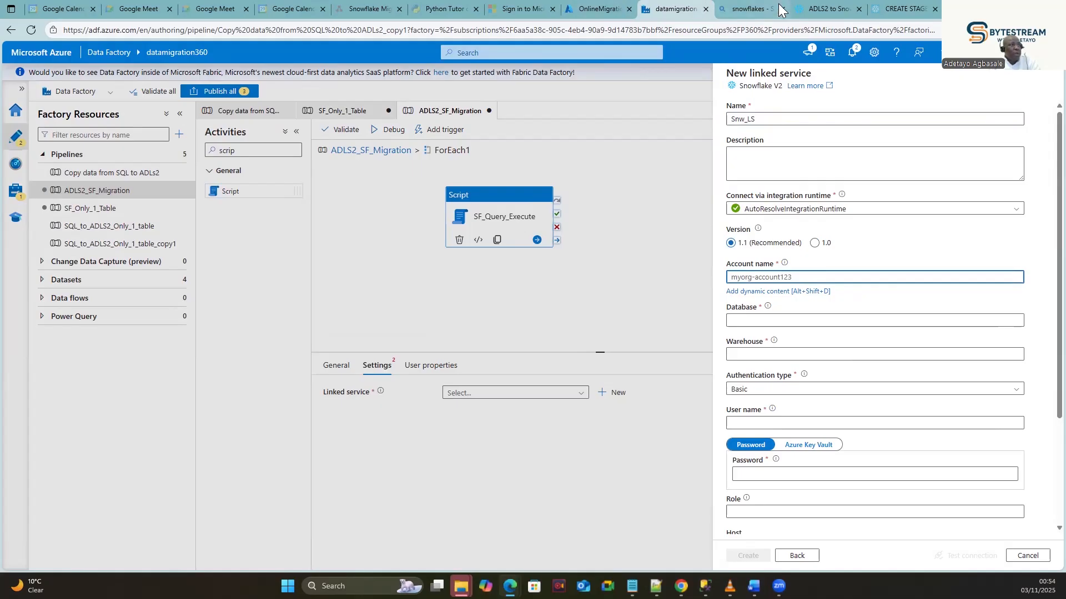
{"action": "left_click", "coordinate": [827, 9]}
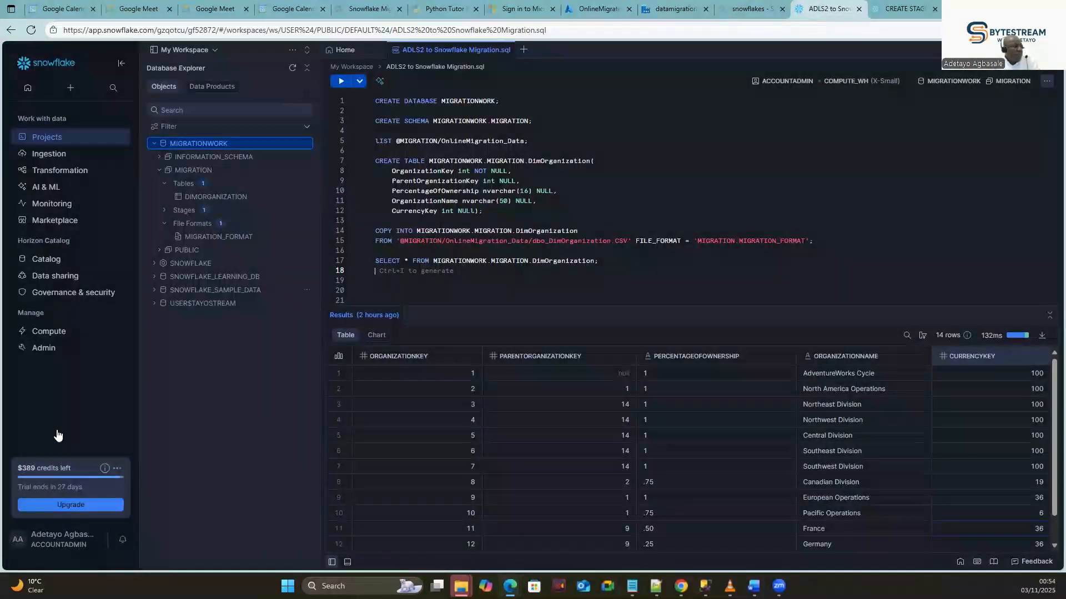
Copy the account identifier from Snowsight's Account Details and return to Data Factory.
{"action": "left_click", "coordinate": [68, 541]}
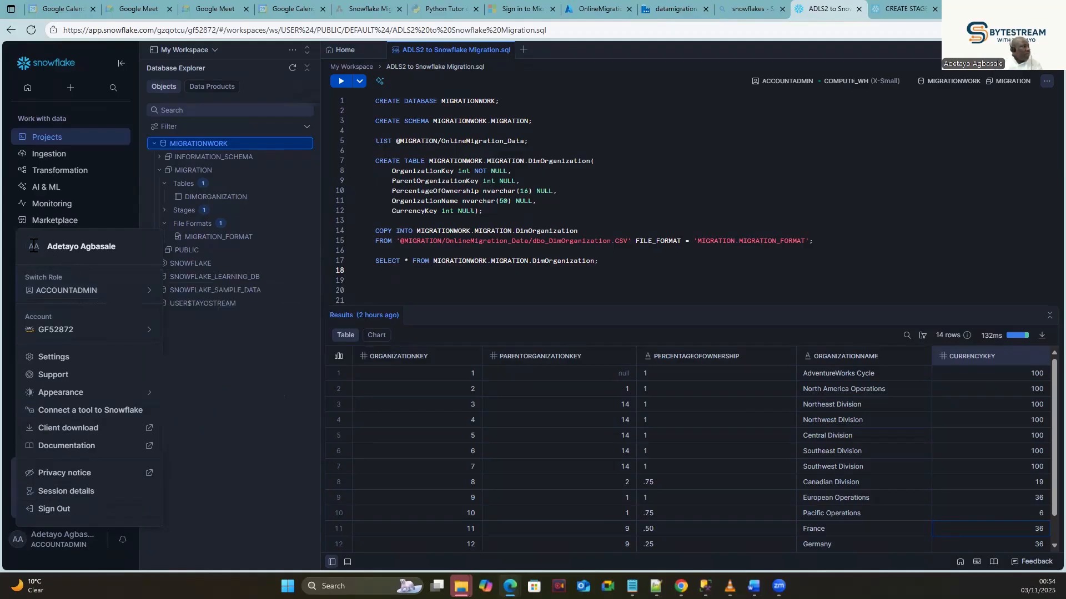
{"action": "mouse_move", "coordinate": [135, 291]}
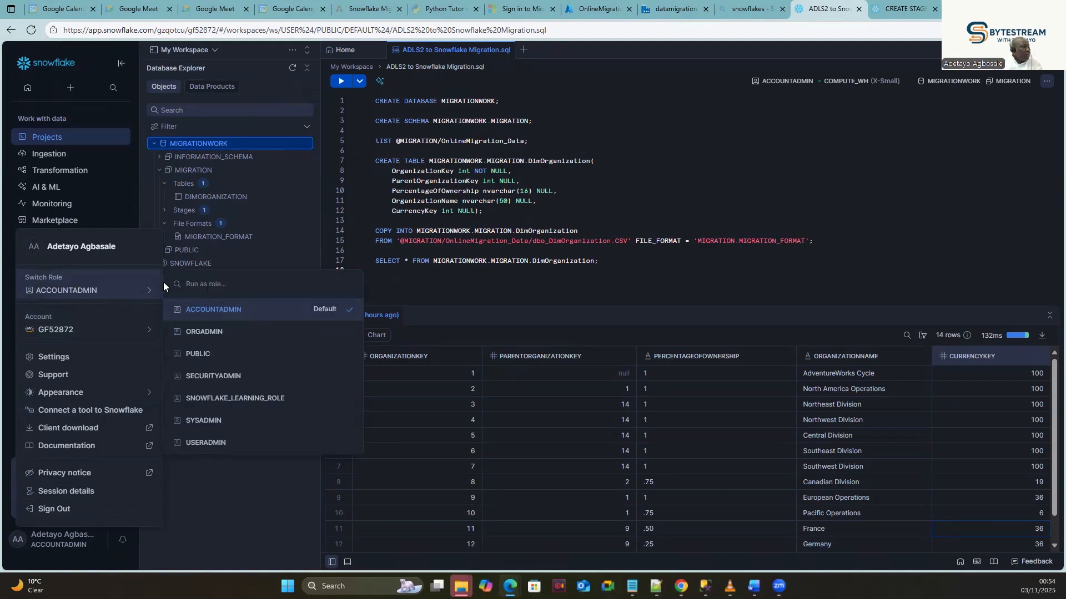
{"action": "left_click", "coordinate": [218, 311]}
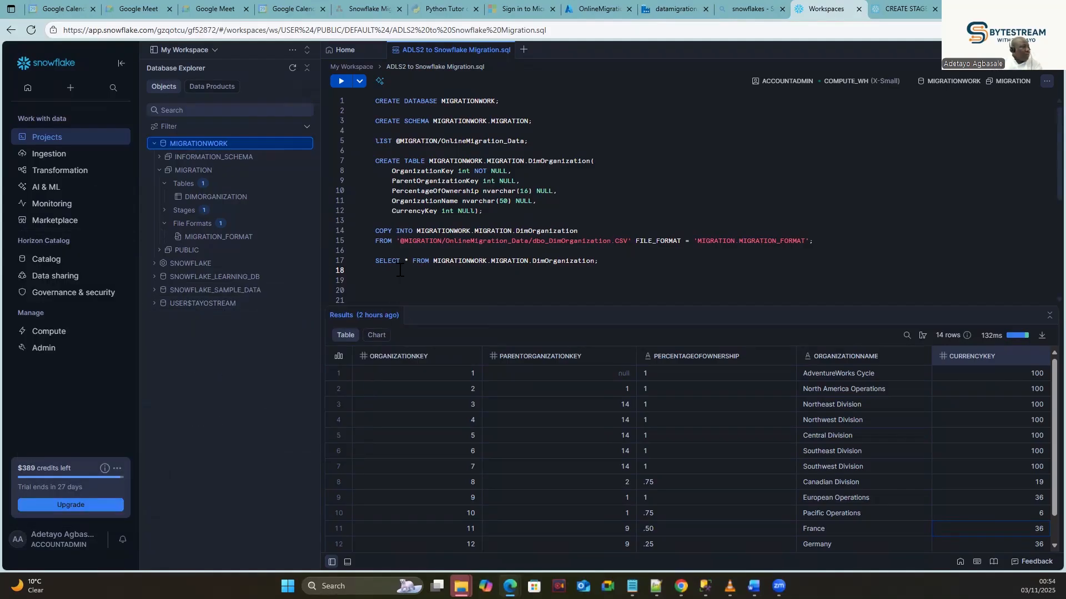
{"action": "left_click", "coordinate": [60, 545]}
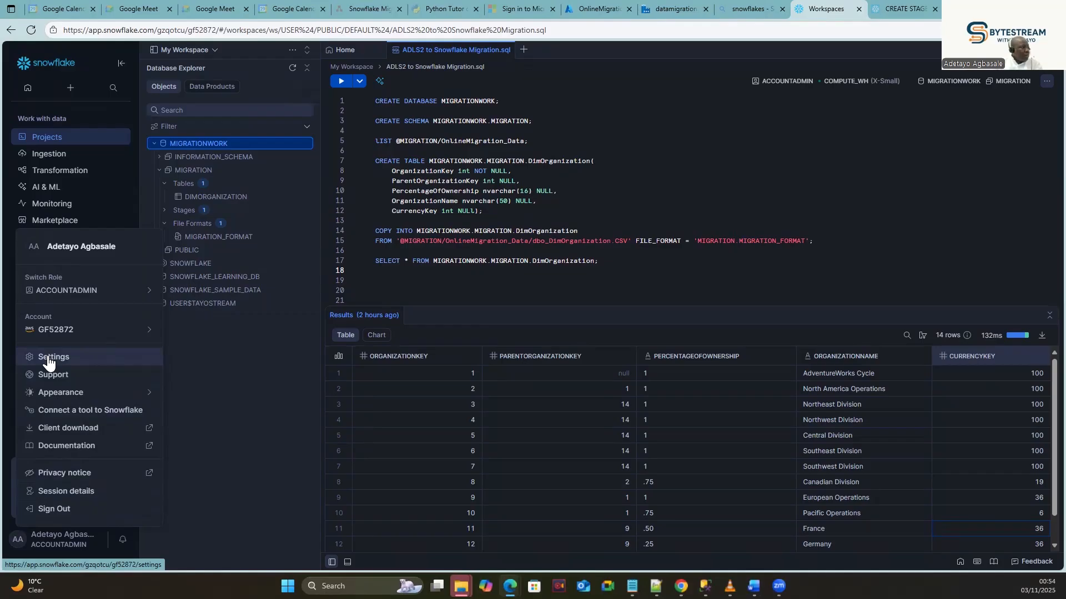
{"action": "mouse_move", "coordinate": [114, 333]}
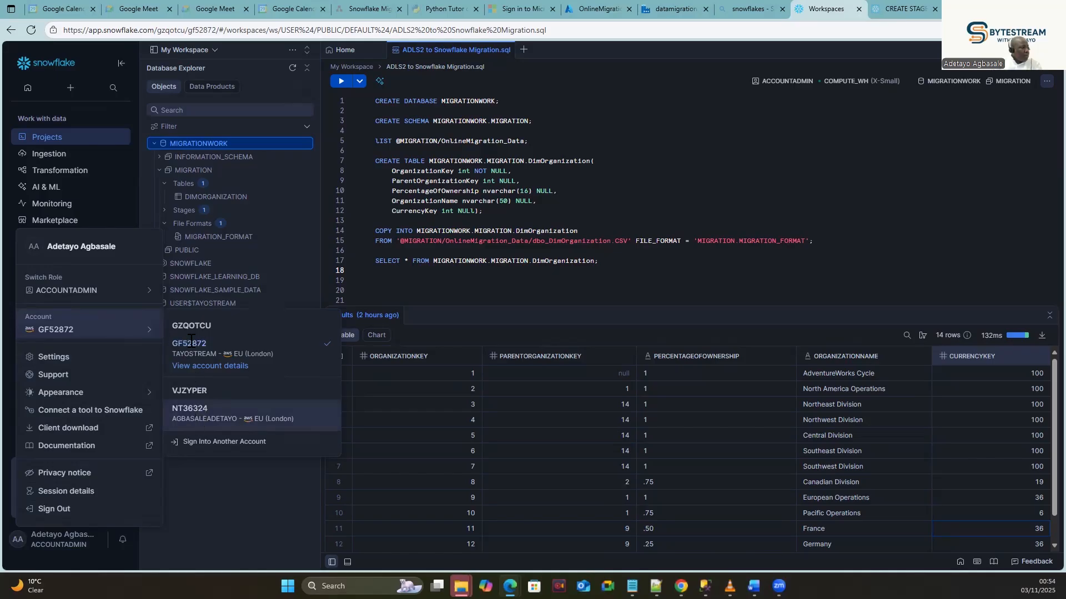
{"action": "left_click", "coordinate": [197, 365]}
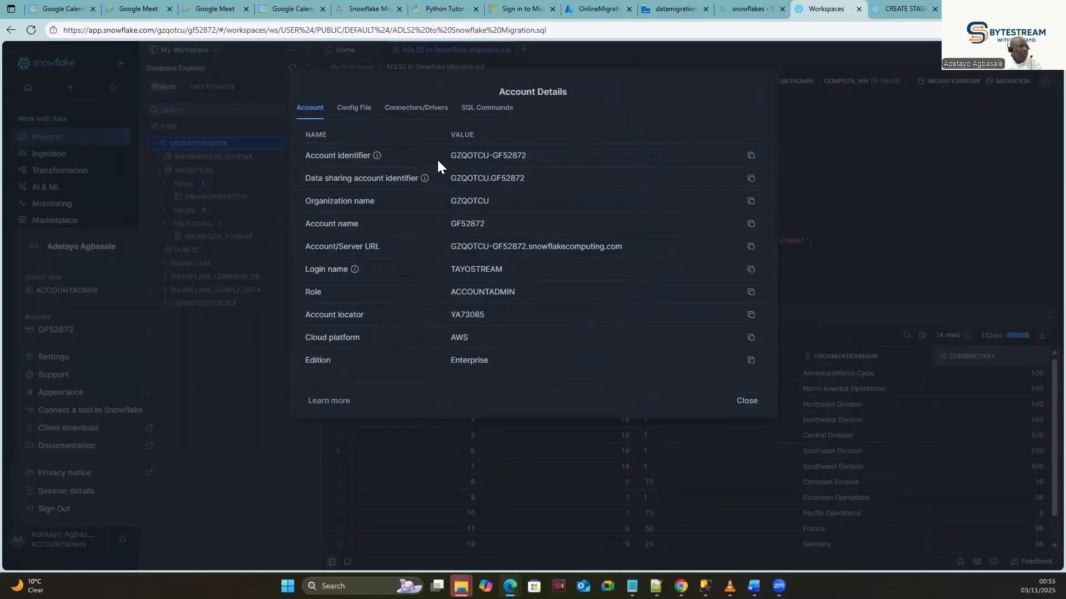
{"action": "left_click", "coordinate": [751, 156]}
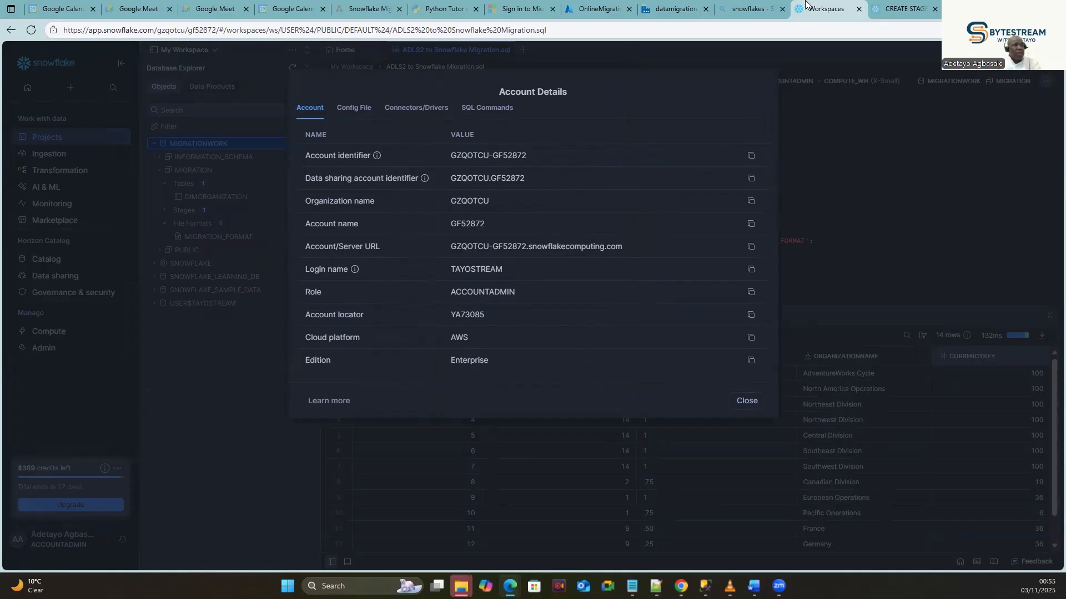
{"action": "left_click", "coordinate": [673, 9]}
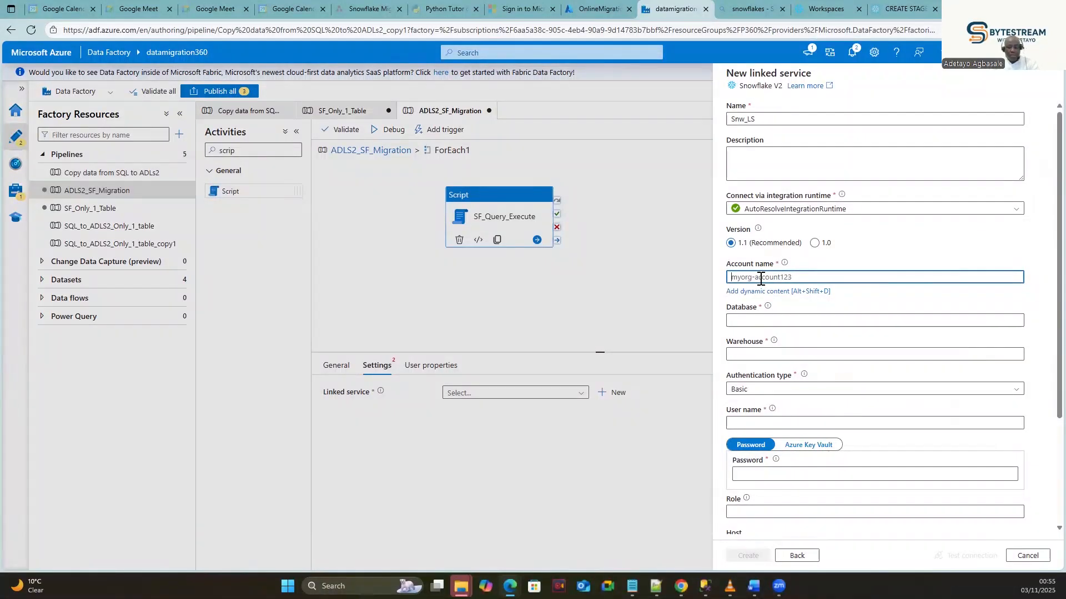
Paste the account identifier as account name and enter database MIGRATIONWORK.
{"action": "key", "text": "ctrl+v"}
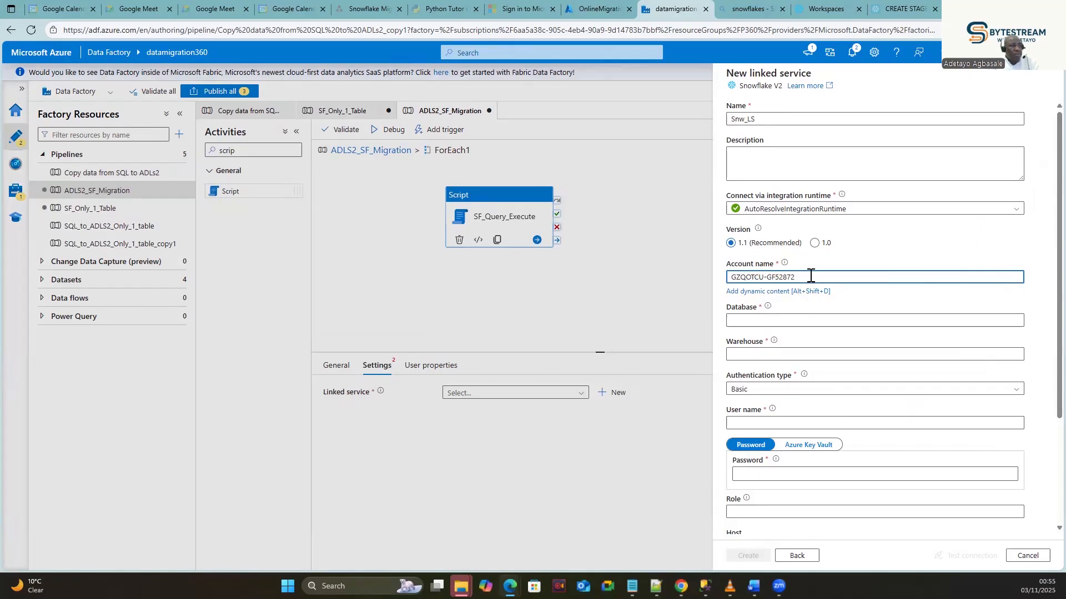
{"action": "left_click", "coordinate": [769, 320]}
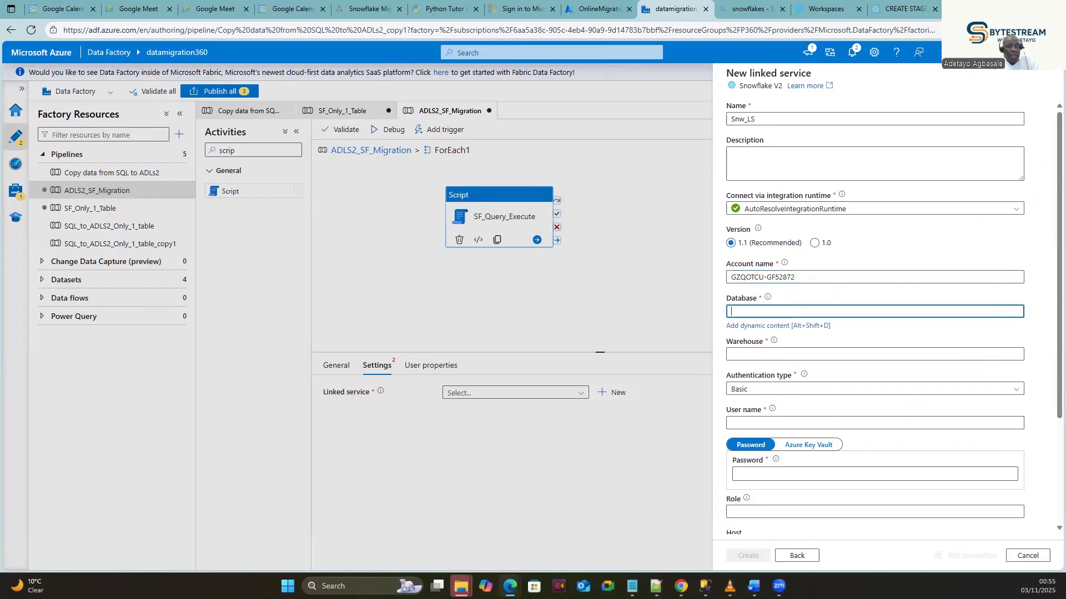
{"action": "left_click", "coordinate": [779, 356]}
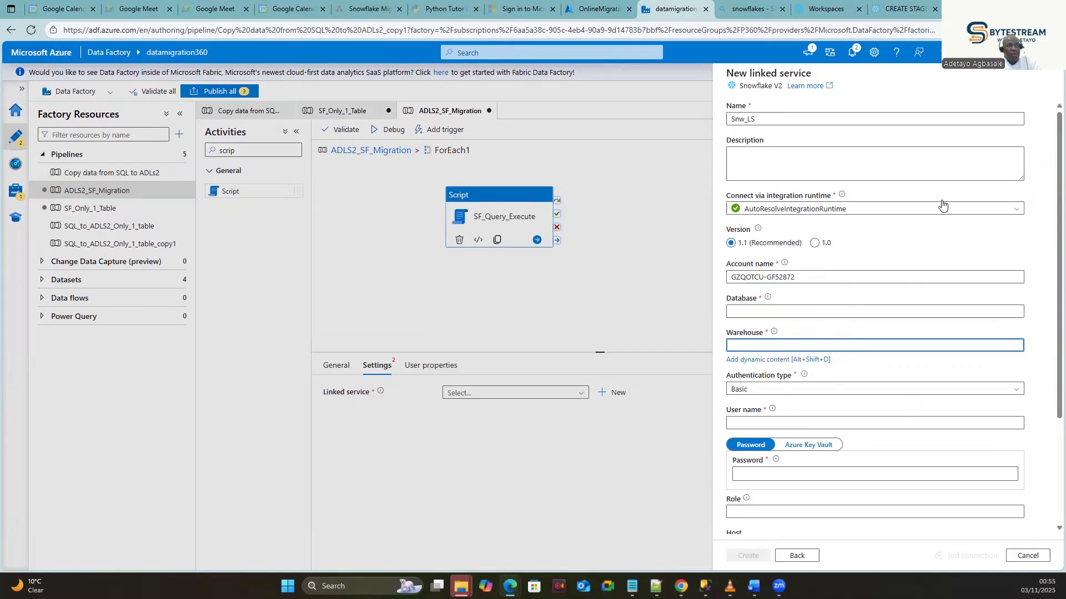
{"action": "left_click", "coordinate": [829, 8]}
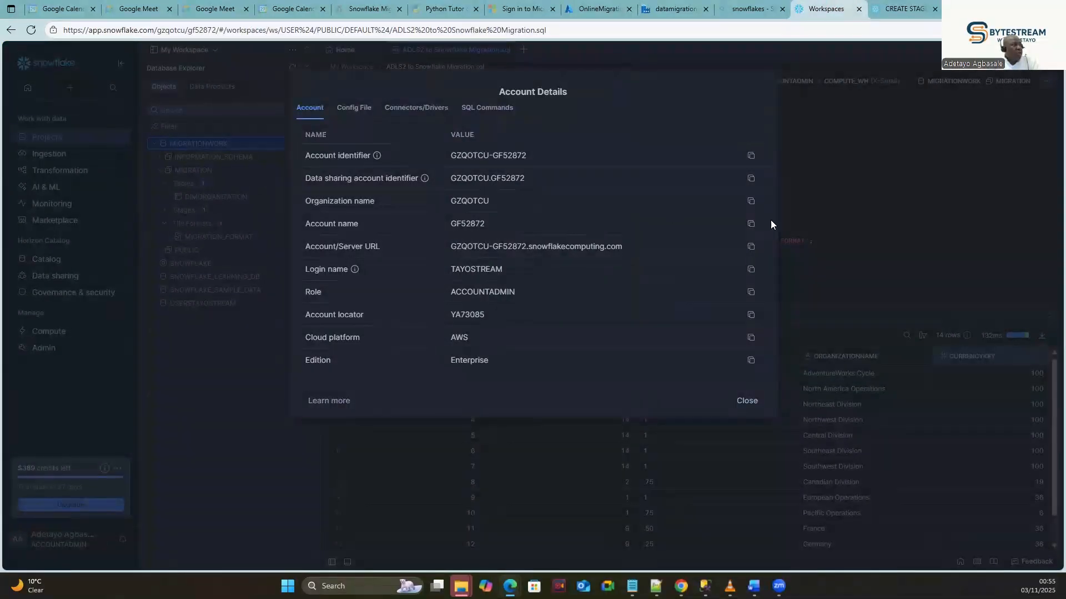
{"action": "left_click", "coordinate": [749, 401]}
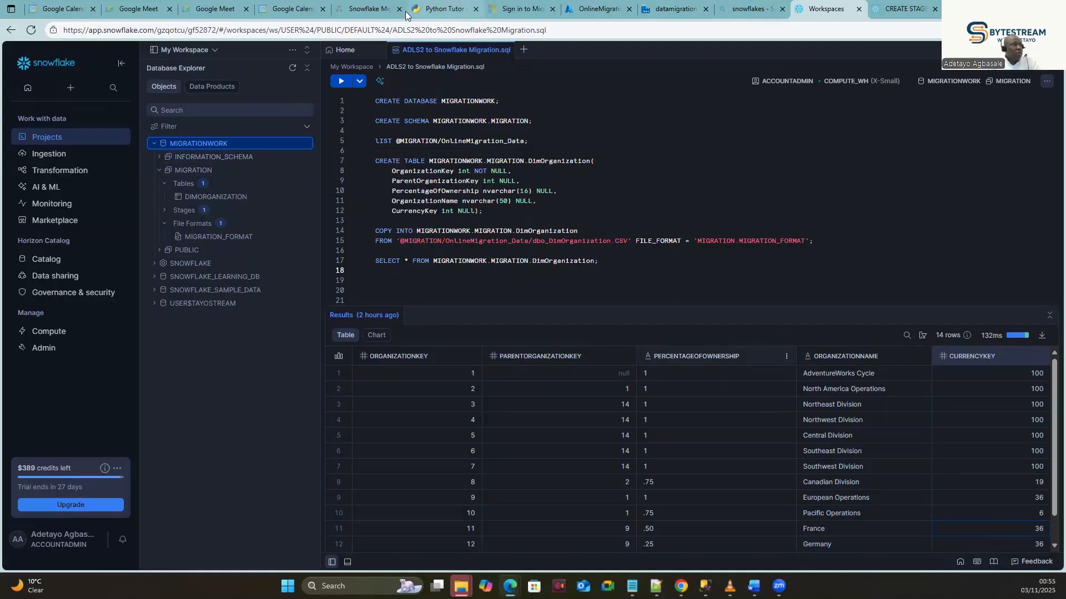
{"action": "left_click", "coordinate": [674, 9]}
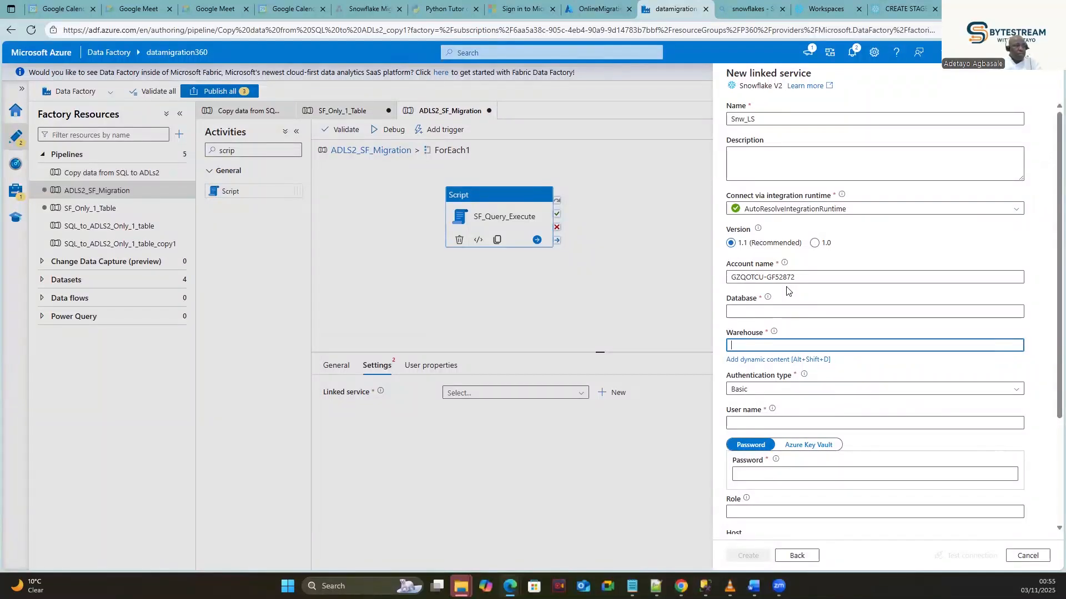
{"action": "left_click", "coordinate": [768, 308]}
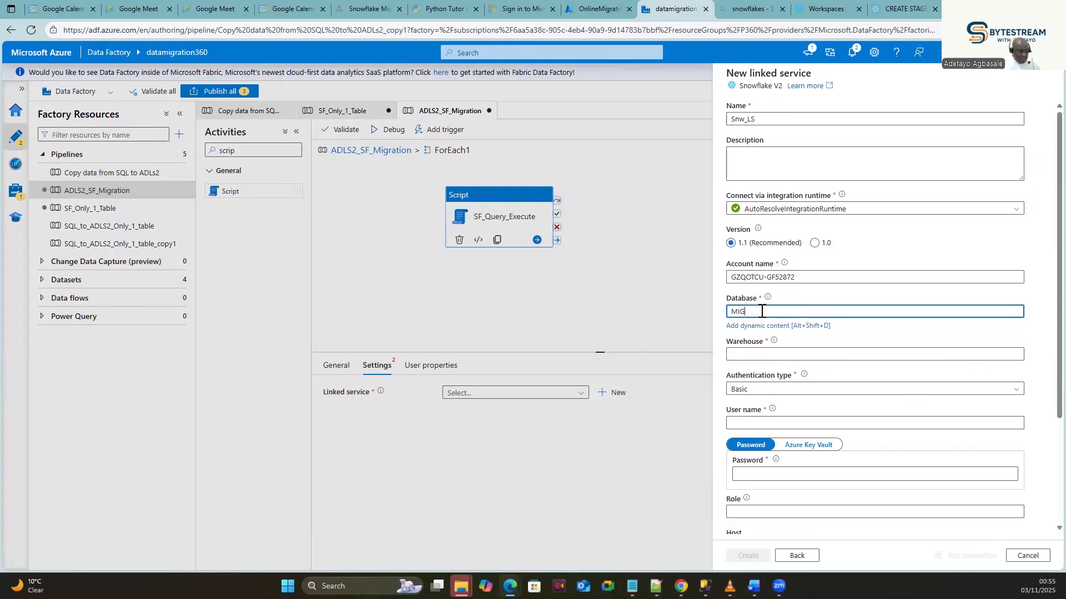
{"action": "type", "text": "MIGRATIONWORK"}
{"action": "left_click", "coordinate": [743, 354]}
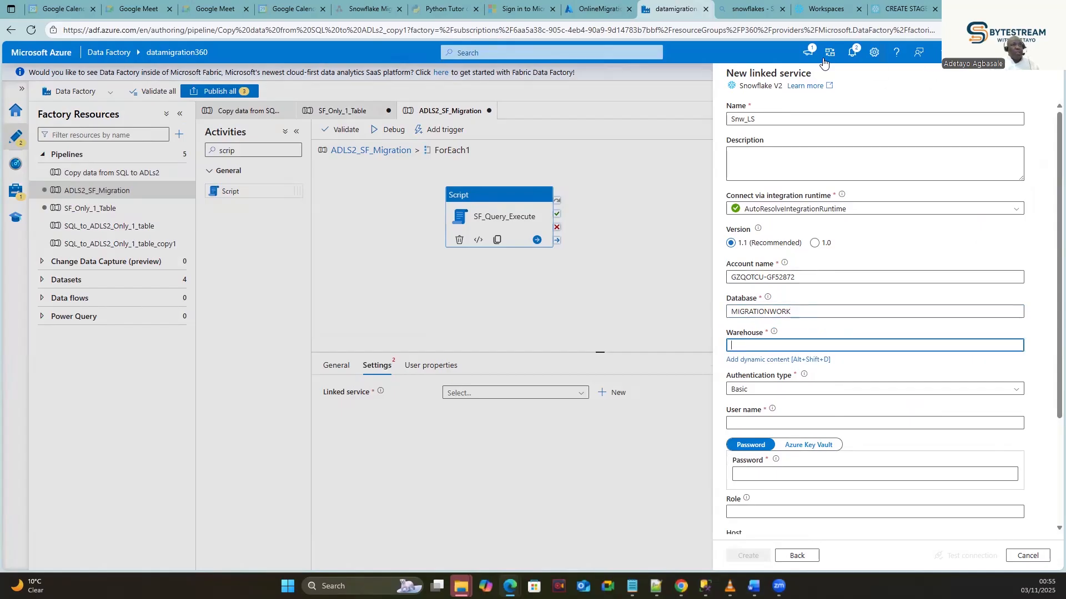
Look up the warehouse name in Snowsight and enter COMPUTE_WH as the warehouse.
{"action": "left_click", "coordinate": [815, 9]}
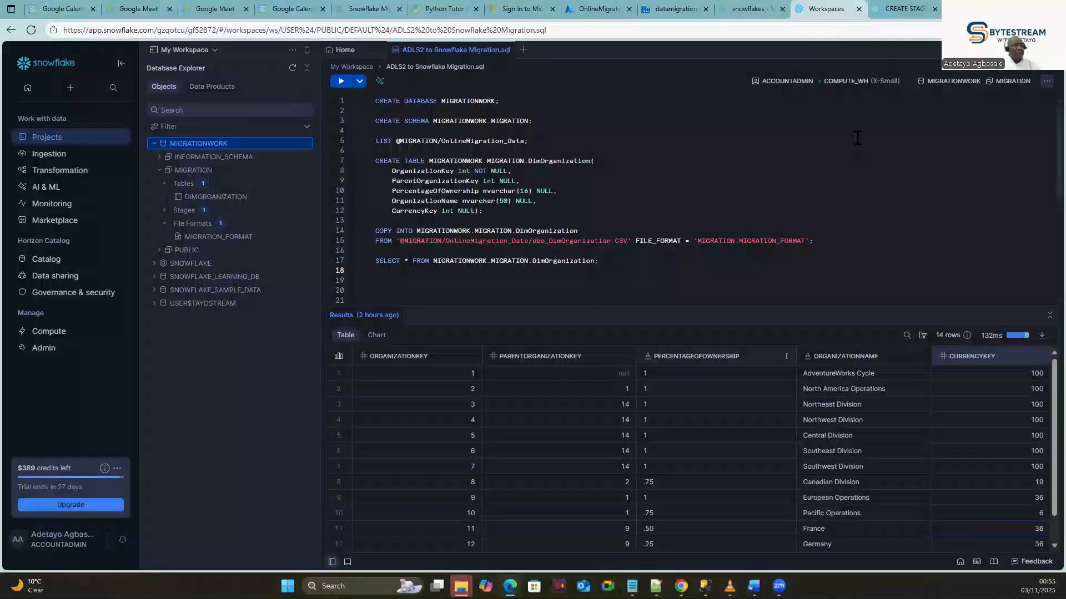
{"action": "left_click", "coordinate": [855, 89]}
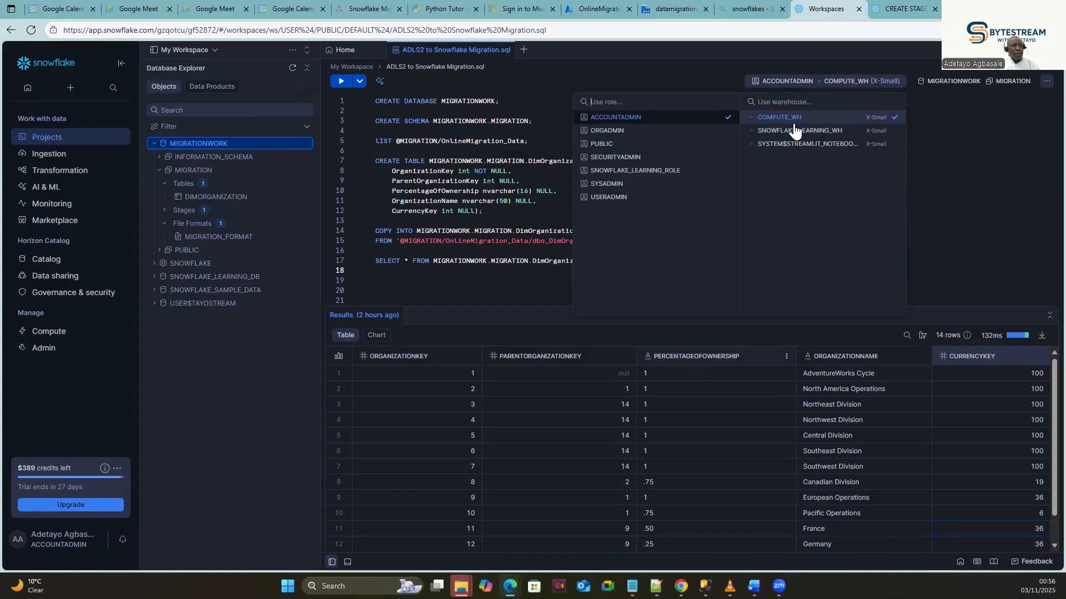
{"action": "left_click", "coordinate": [658, 8]}
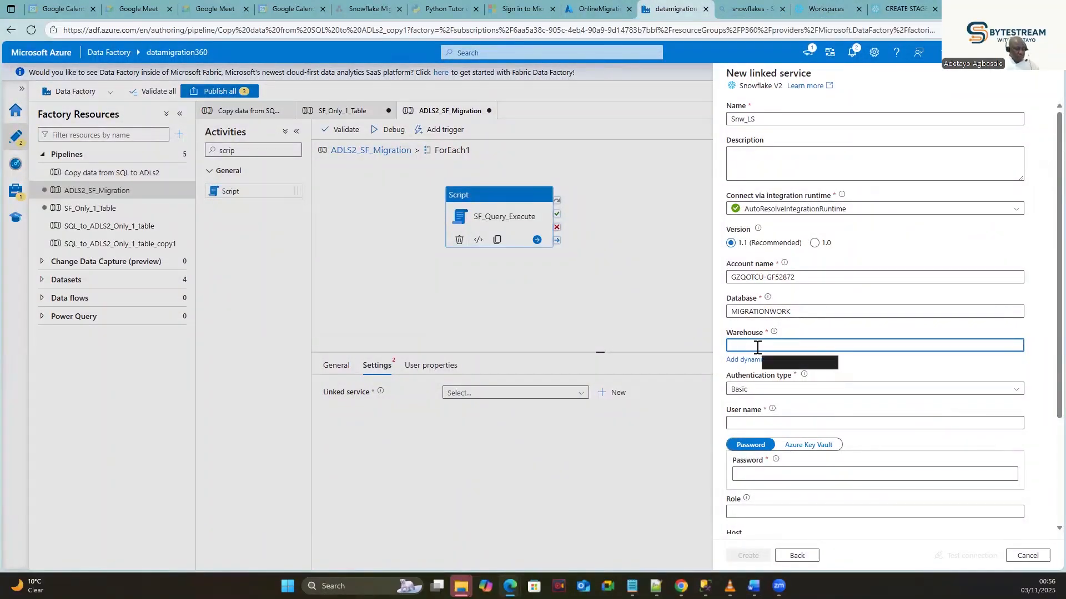
{"action": "type", "text": "COMP"}
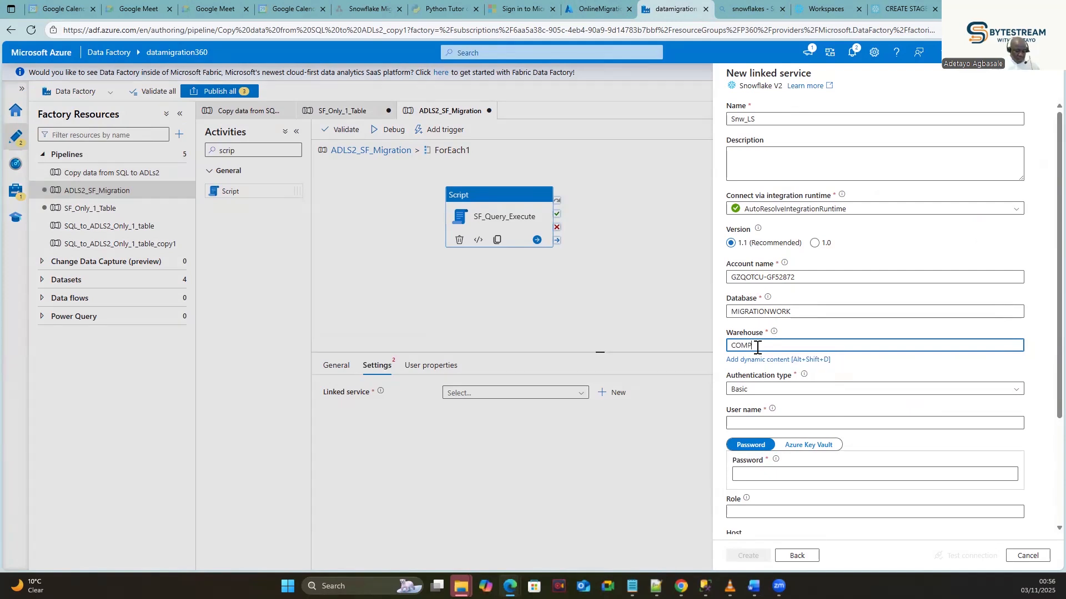
{"action": "type", "text": "UTE_WH"}
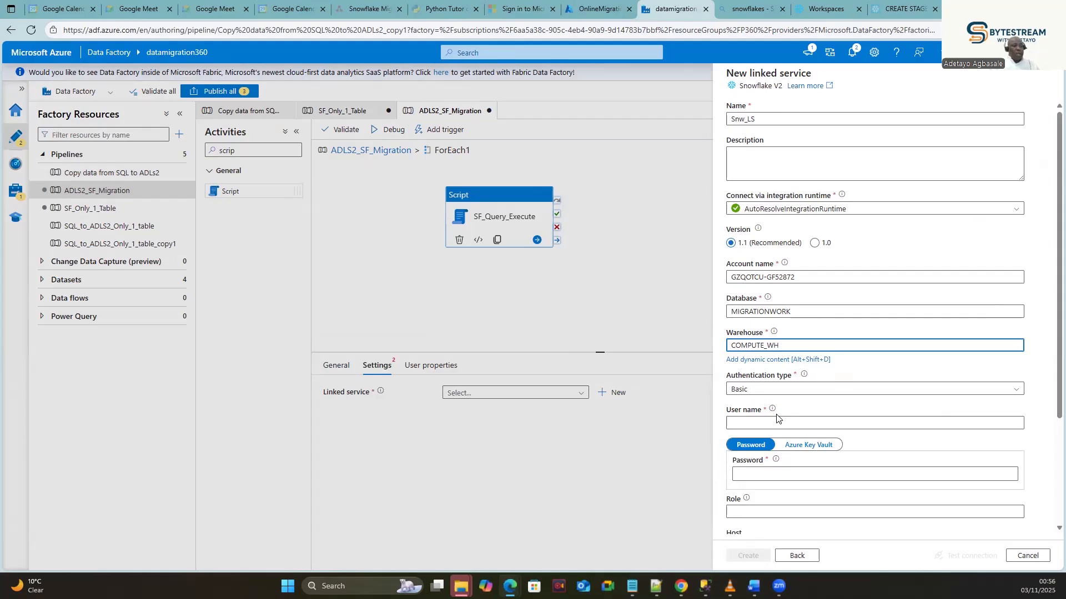
{"action": "left_click", "coordinate": [775, 423]}
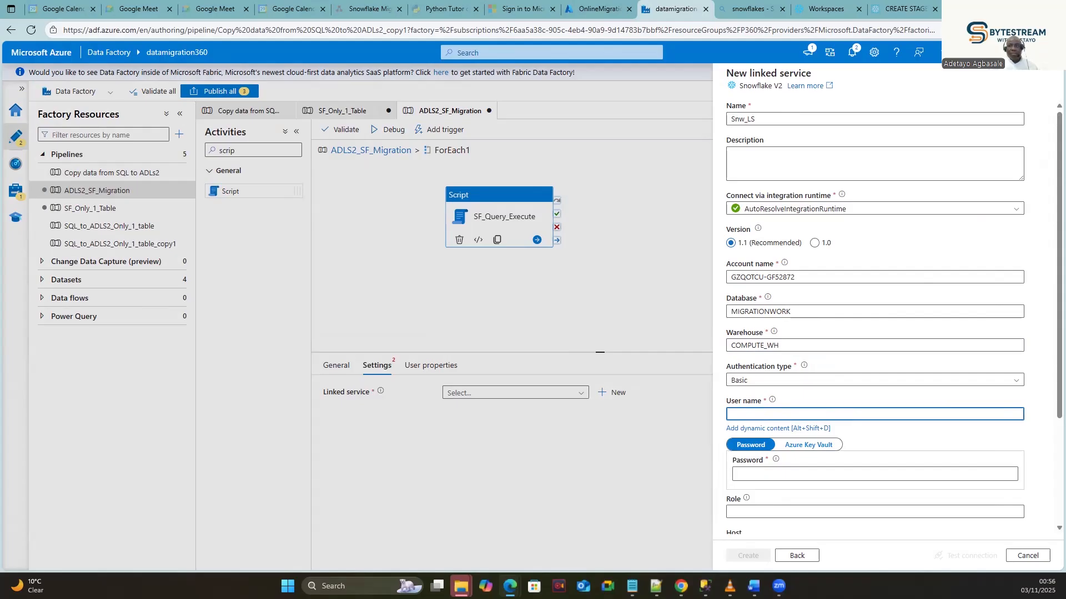
Fill in the Snowflake user credentials, test the connection successfully, and create Snw_LS.
{"action": "key", "text": "ctrl+v"}
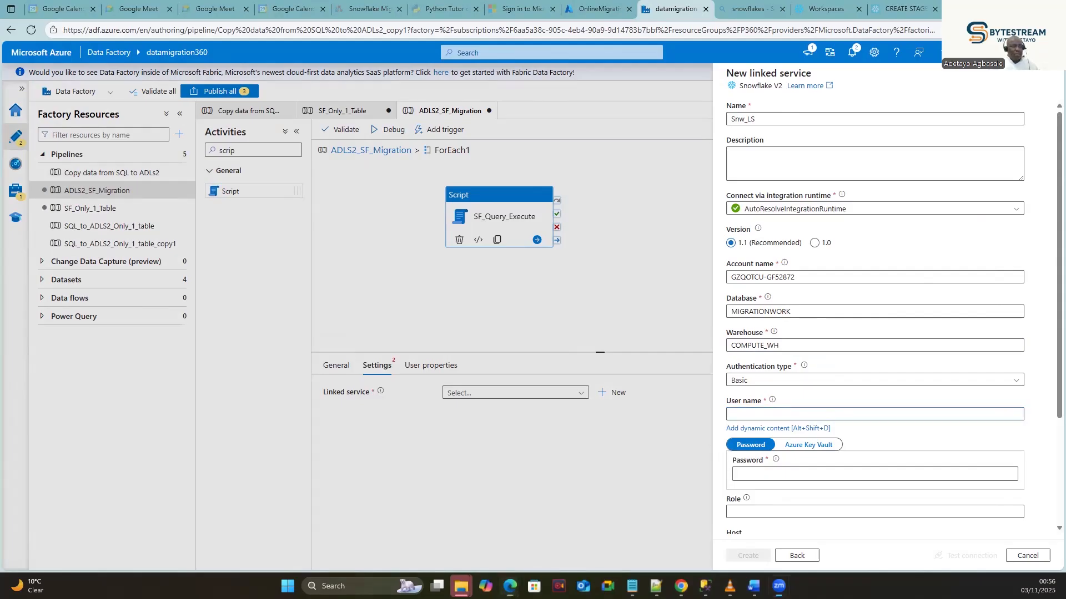
{"action": "scroll", "coordinate": [841, 382], "scroll_direction": "down", "scroll_amount": 1}
{"action": "scroll", "coordinate": [799, 447], "scroll_direction": "down", "scroll_amount": 2}
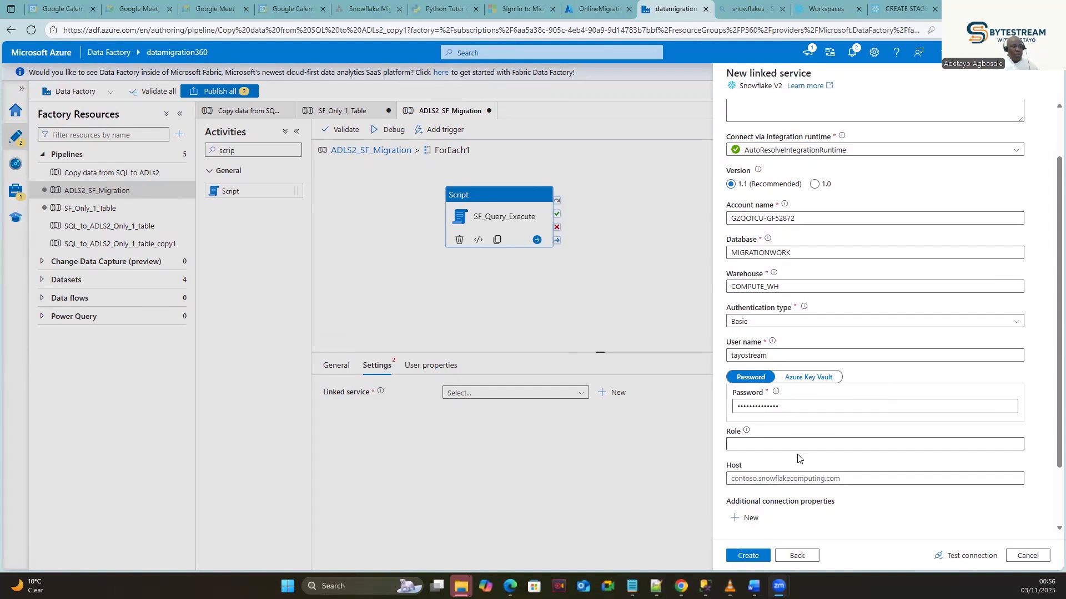
{"action": "left_click", "coordinate": [962, 556]}
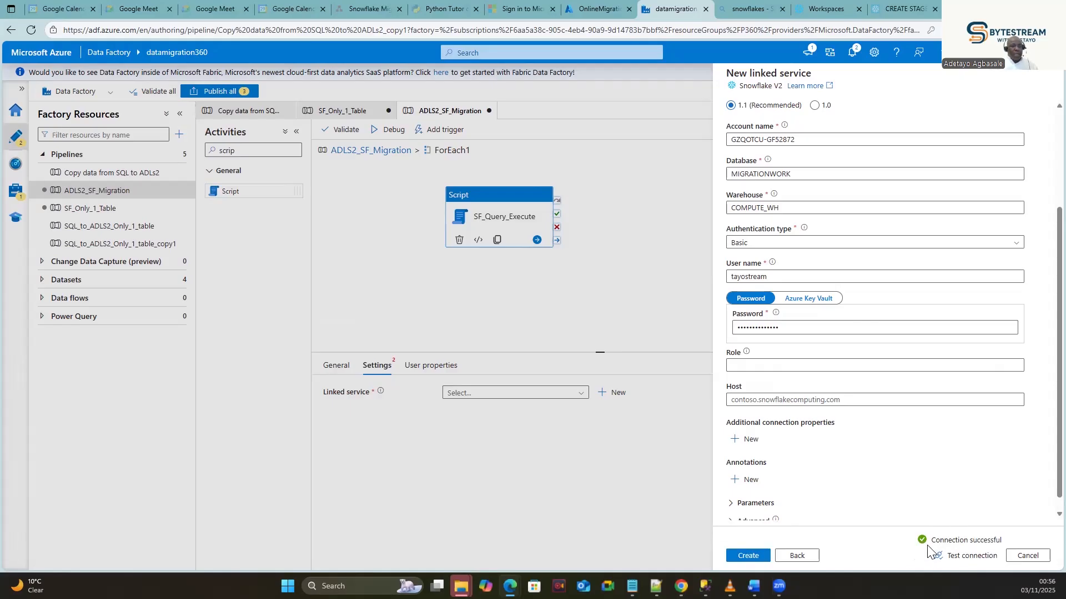
{"action": "left_click", "coordinate": [745, 556]}
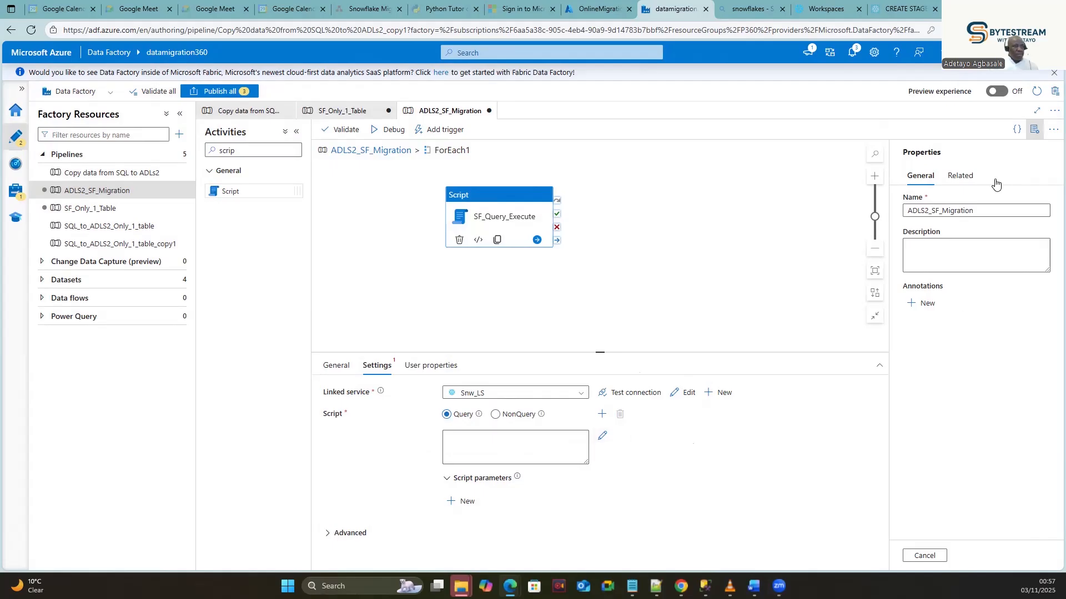
{"action": "left_click", "coordinate": [483, 453]}
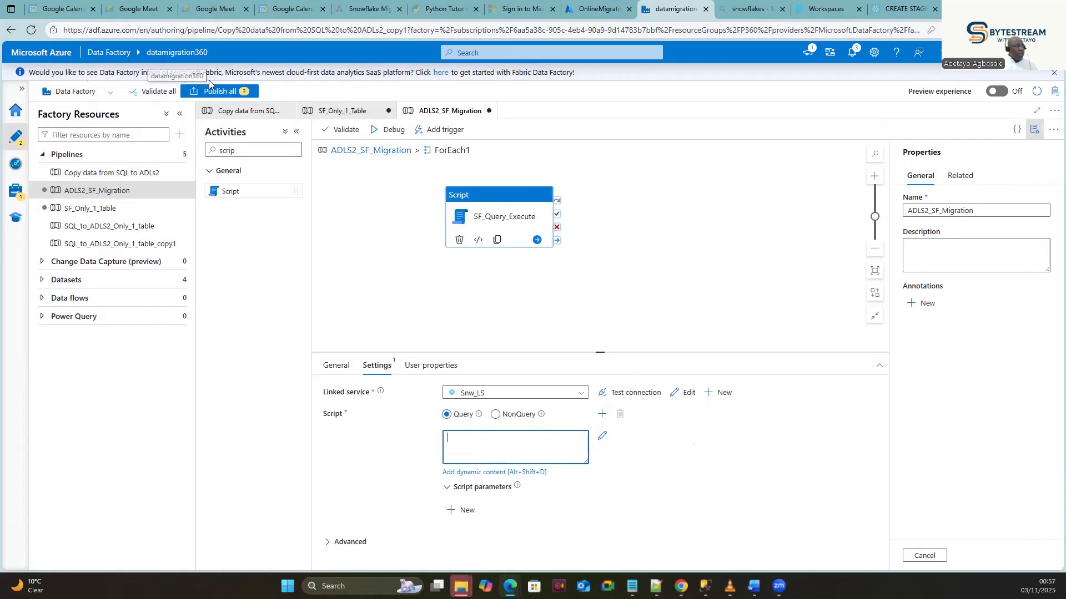
{"action": "left_click", "coordinate": [216, 93]}
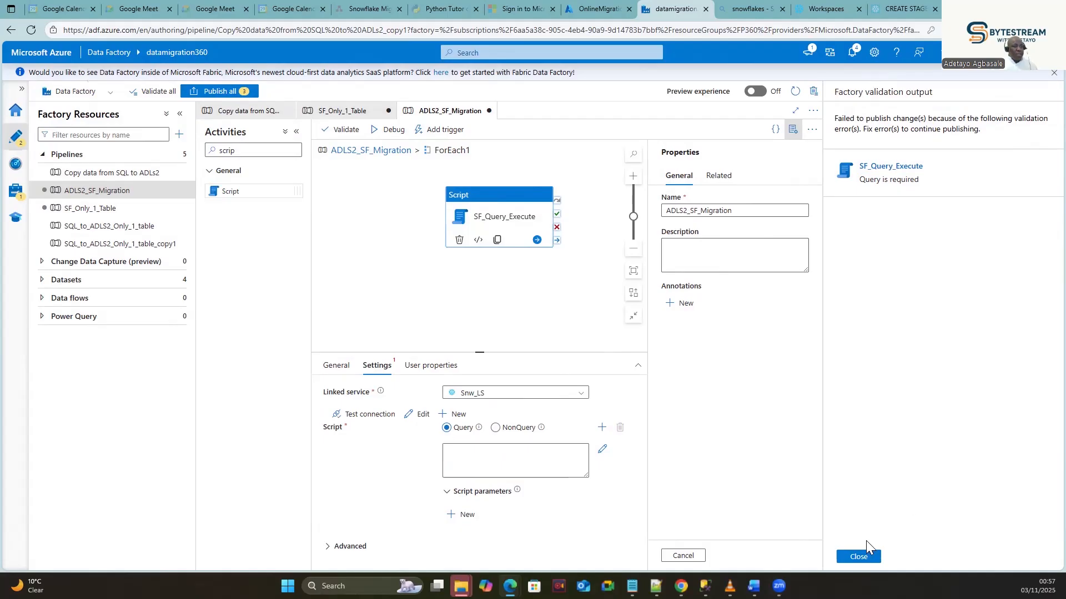
{"action": "left_click", "coordinate": [855, 555]}
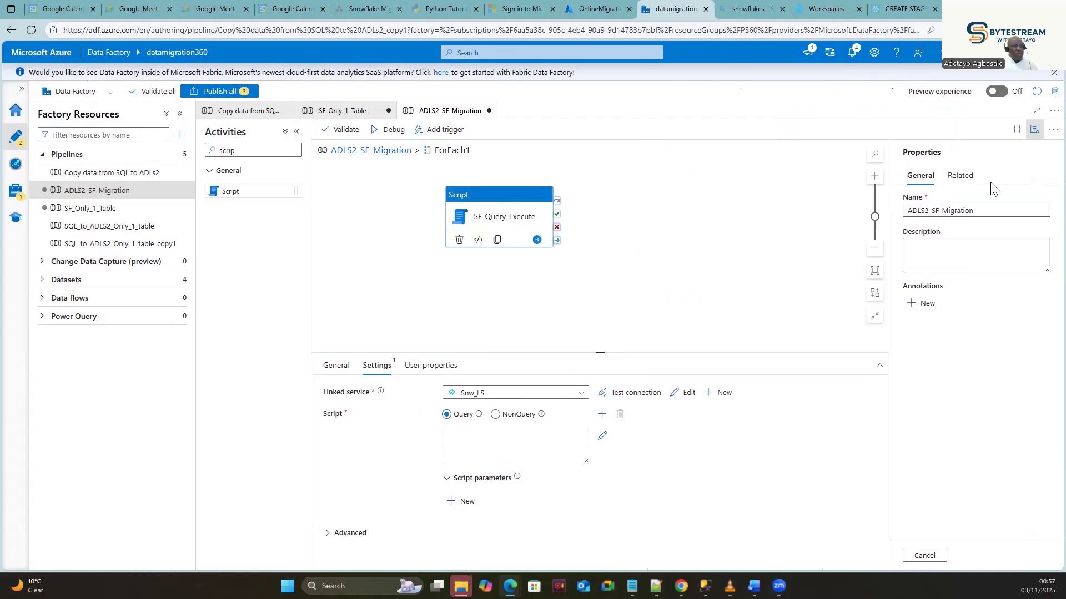
{"action": "left_click", "coordinate": [799, 176]}
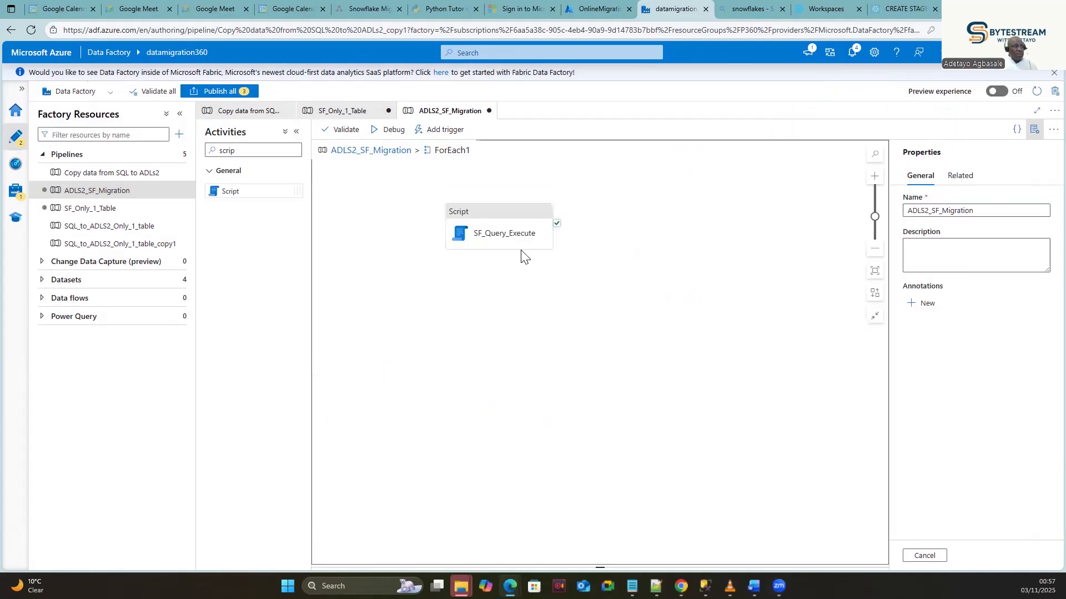
{"action": "left_click", "coordinate": [495, 245]}
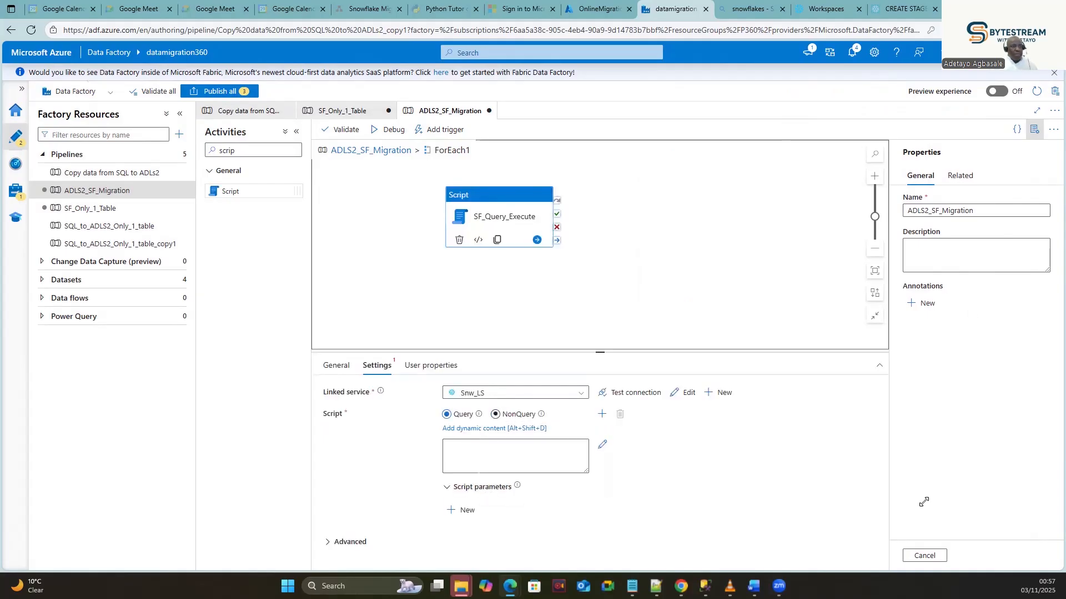
{"action": "left_click", "coordinate": [491, 443]}
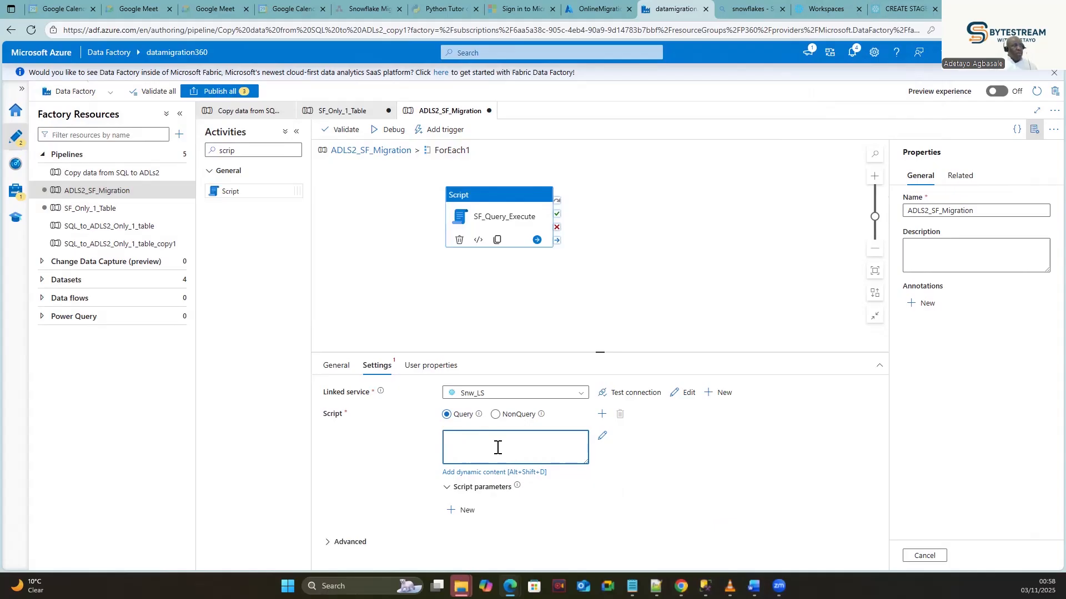
Copy line 17's SELECT * FROM MIGRATIONWORK.MIGRATION.DimOrganization query from the worksheet.
{"action": "left_click", "coordinate": [822, 9]}
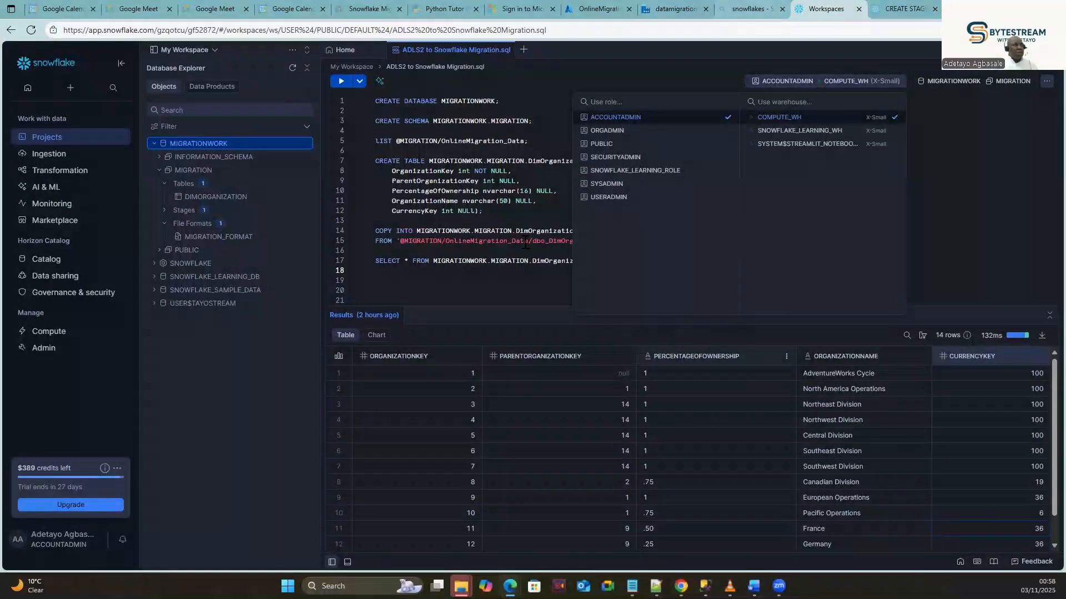
{"action": "left_click", "coordinate": [493, 270]}
{"action": "left_click_drag", "start_coordinate": [603, 265], "coordinate": [372, 265]}
{"action": "key", "text": "ctrl+c"}
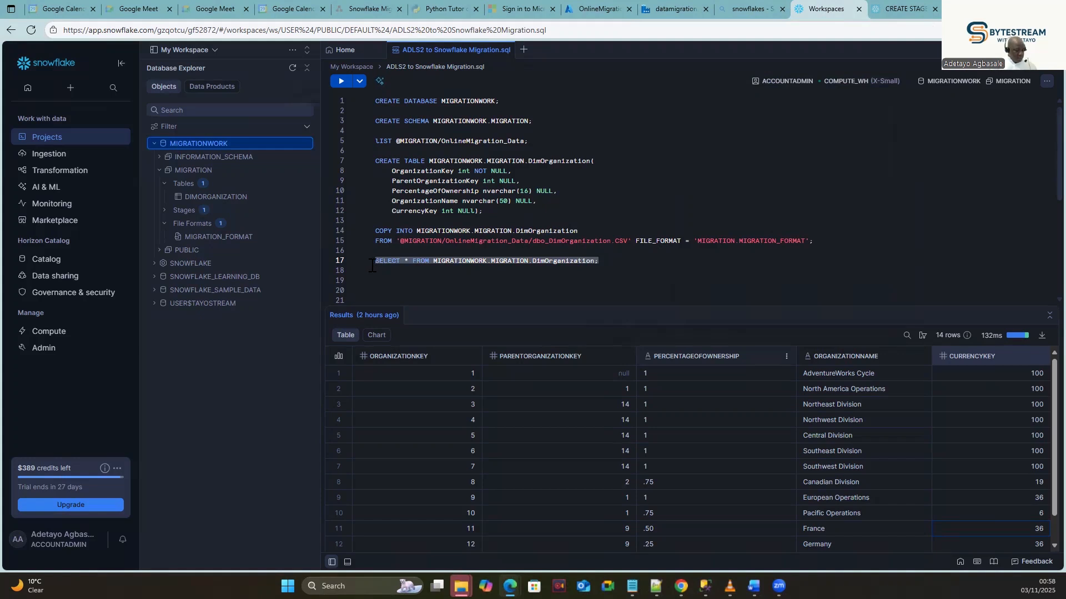
{"action": "left_click", "coordinate": [678, 5]}
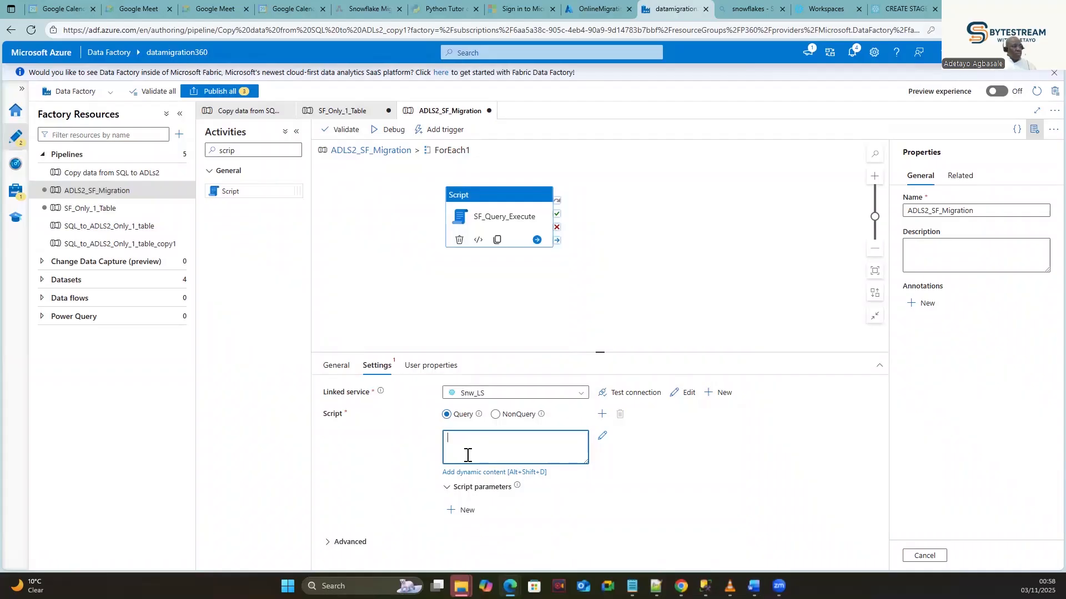
Set the script to SELECT TOP 10 * FROM MIGRATIONWORK.MIGRATION.DimOrganization and open Publish all.
{"action": "key", "text": "ctrl+v"}
{"action": "type", "text": "TOP "}
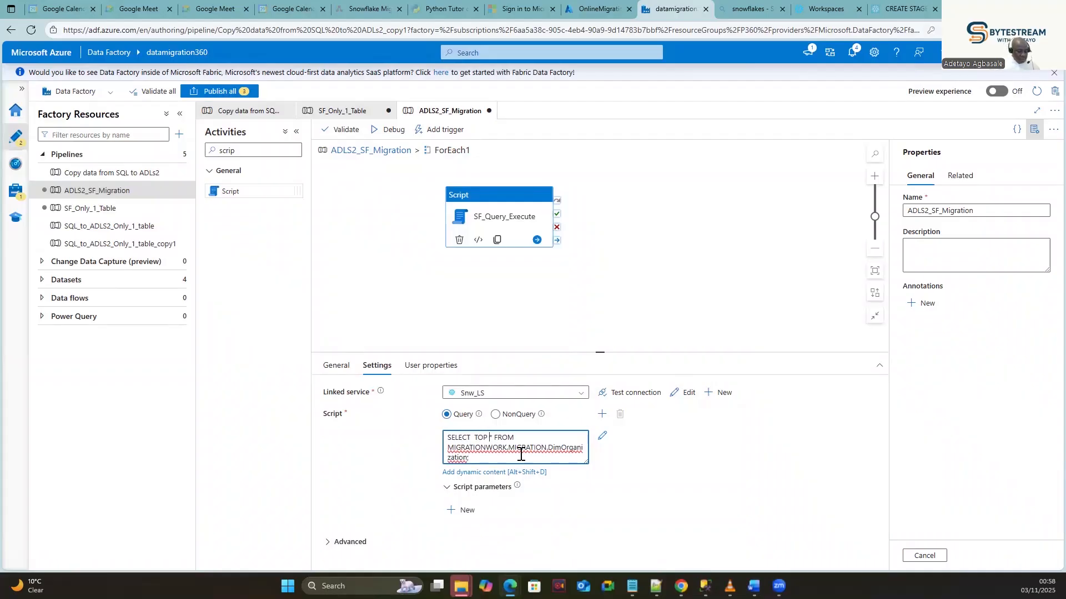
{"action": "type", "text": "10"}
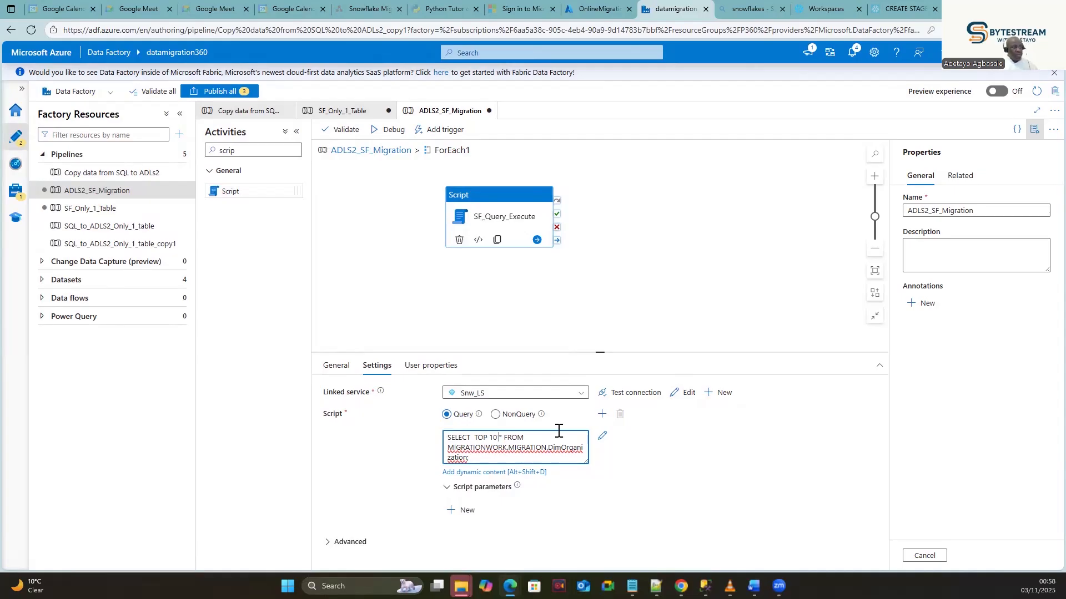
{"action": "left_click", "coordinate": [224, 91]}
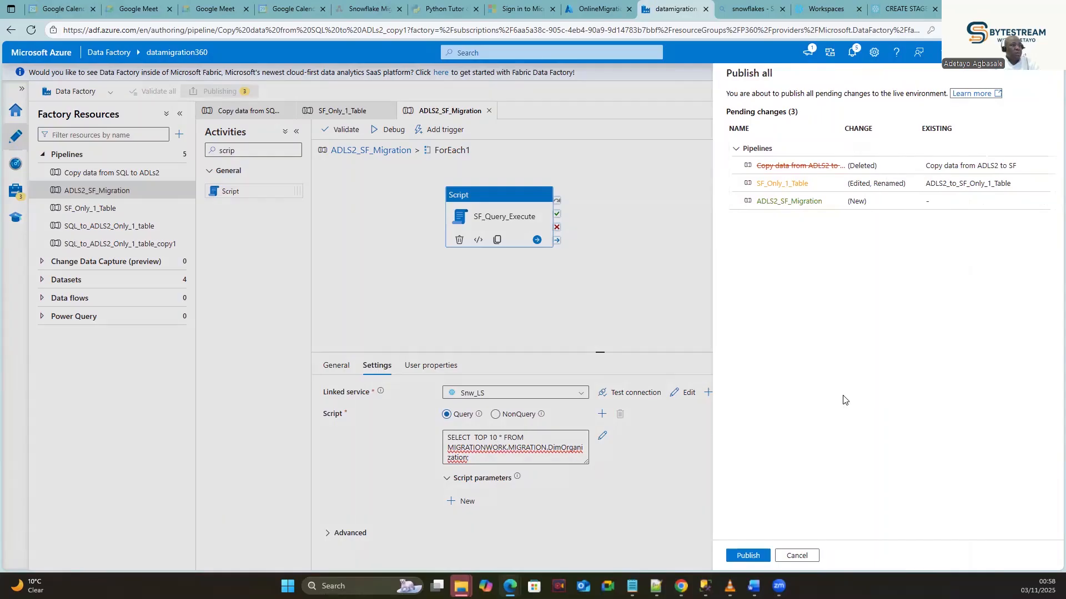
Confirm Publish for the three pending changes in the Publish all panel.
{"action": "left_click", "coordinate": [748, 556]}
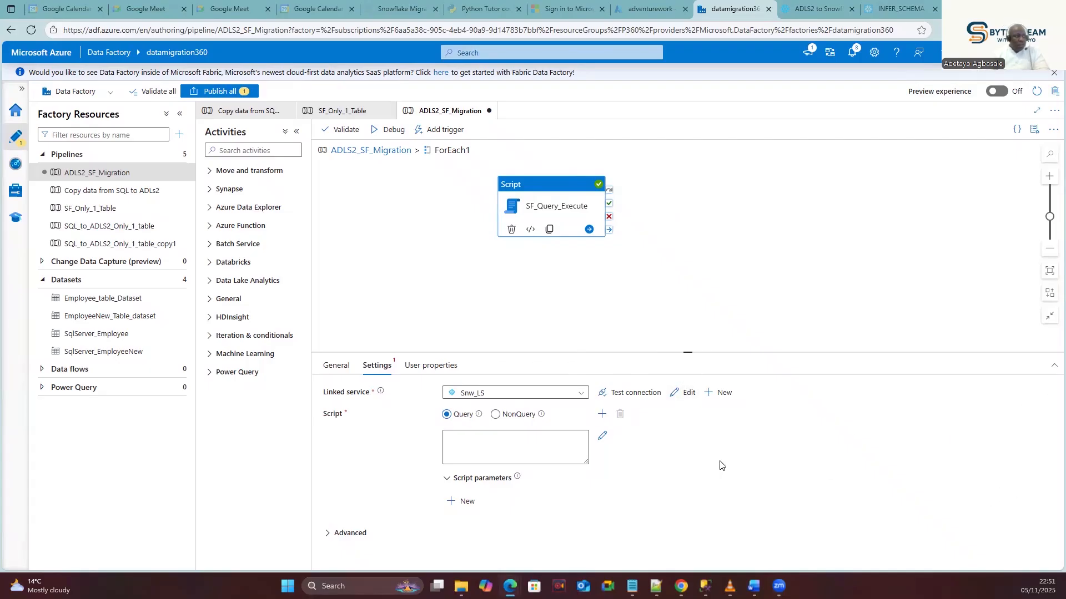
Retry Publish all, which fails validation because SF_Query_Execute's script query is empty.
{"action": "left_click", "coordinate": [520, 440]}
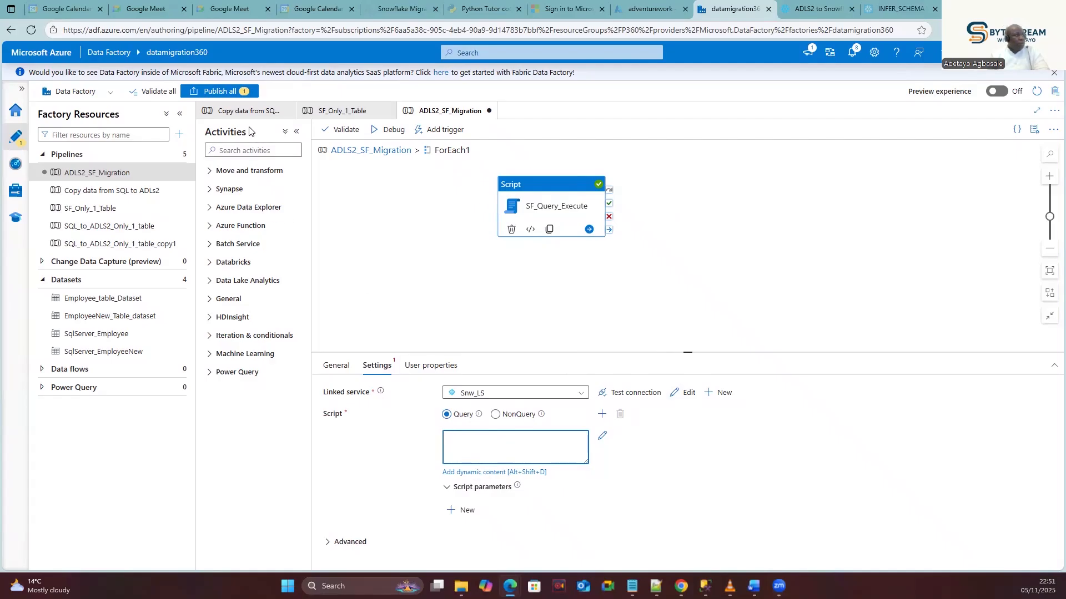
{"action": "left_click", "coordinate": [526, 450]}
{"action": "left_click", "coordinate": [224, 93]}
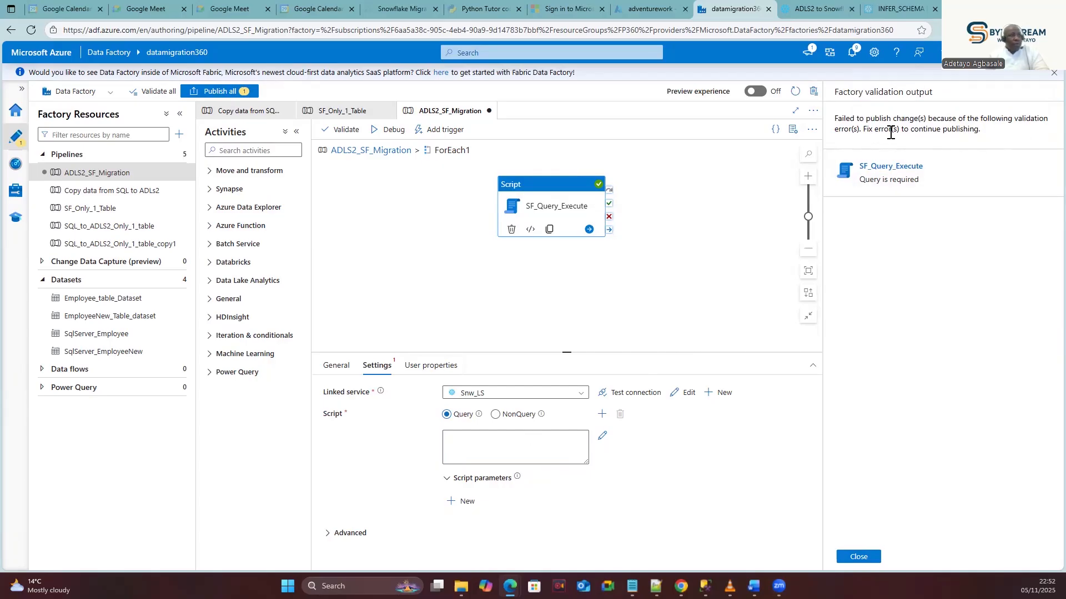
{"action": "left_click", "coordinate": [485, 452]}
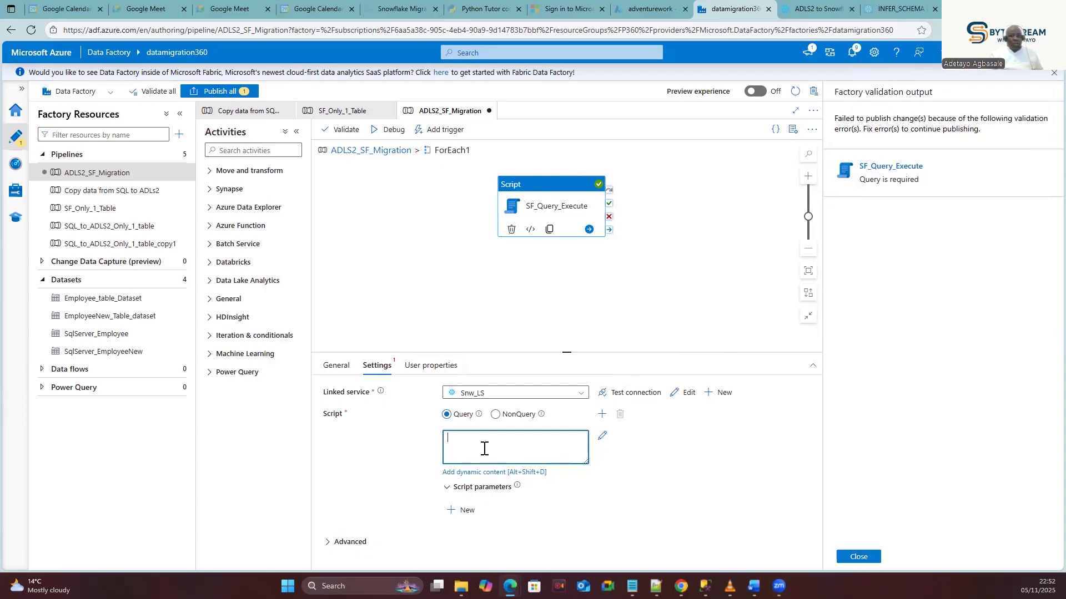
Paste the TOP 10 DimOrganization query back in, publish it, and reselect SF_Query_Execute.
{"action": "type", "text": "SELECT TOP 10 * FROM MIGRATIONWORK.MIGRATION.DimOrganization;"}
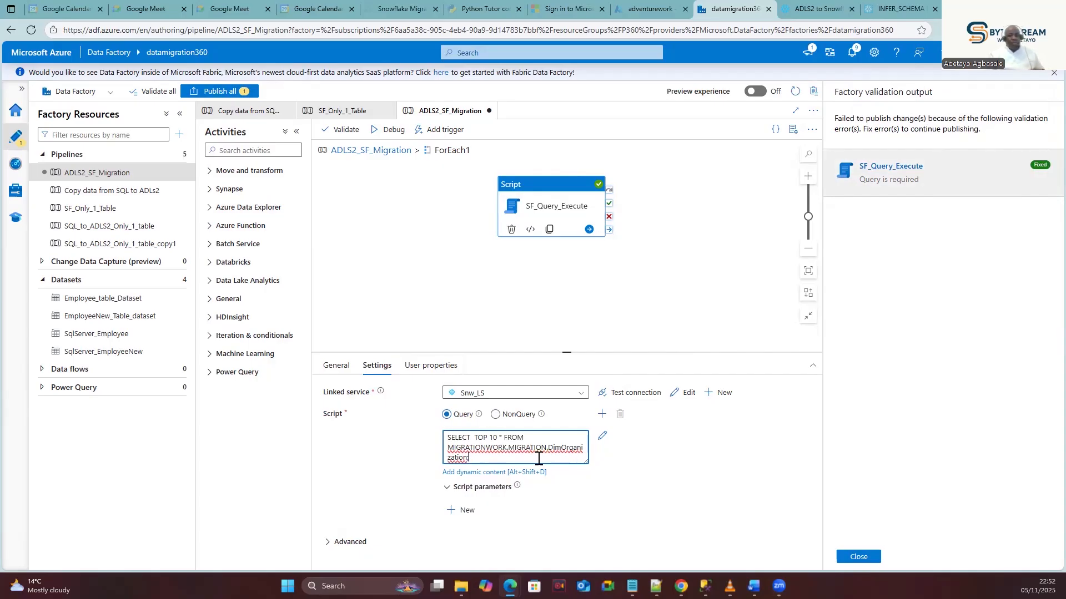
{"action": "left_click", "coordinate": [228, 92]}
{"action": "left_click", "coordinate": [740, 556]}
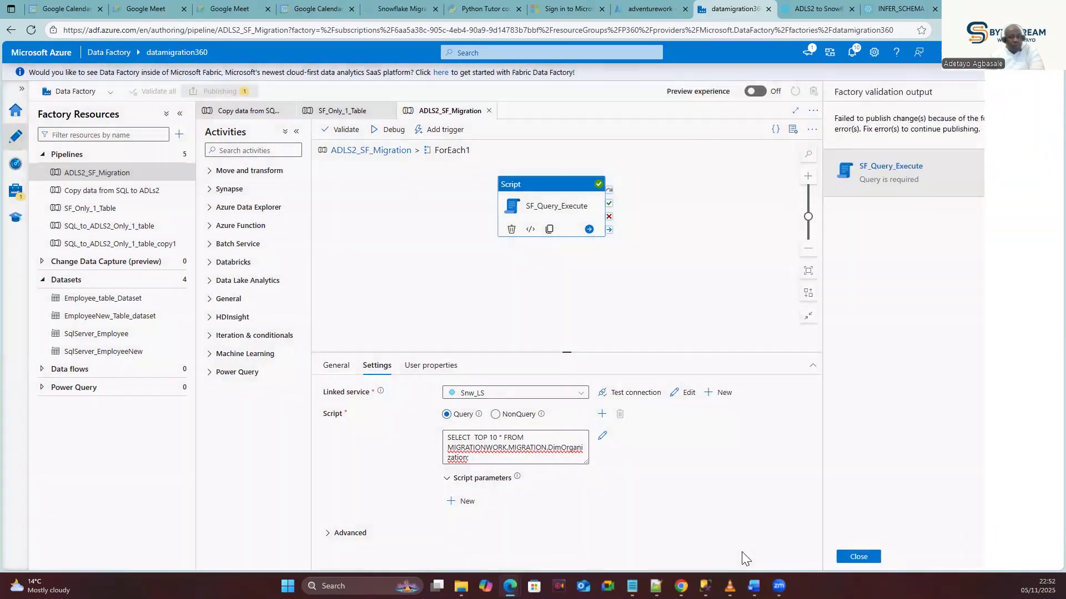
{"action": "left_click", "coordinate": [848, 560]}
{"action": "left_click", "coordinate": [436, 260]}
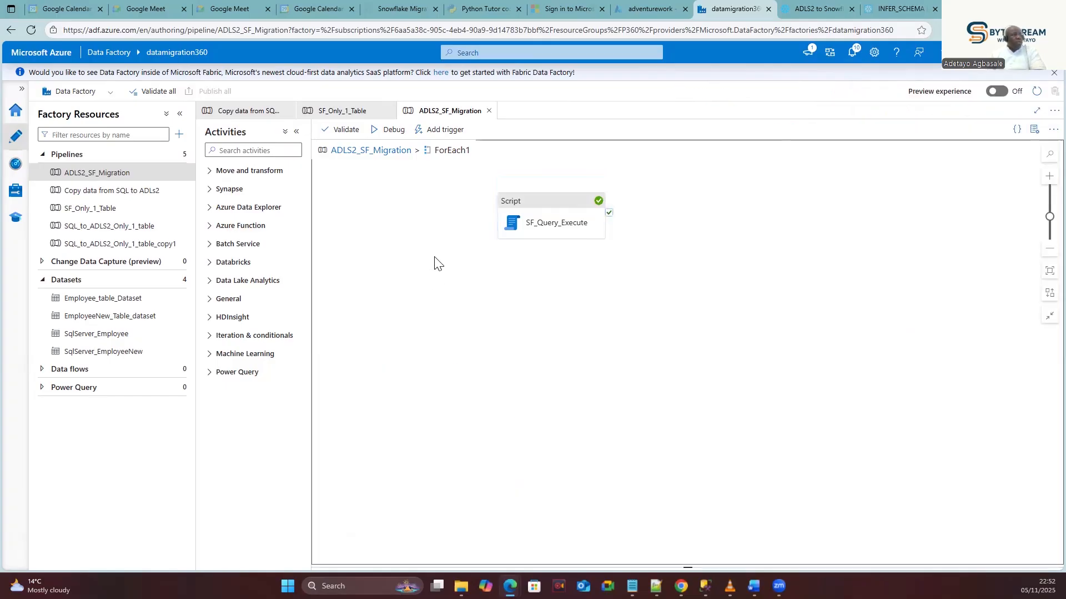
{"action": "left_click", "coordinate": [509, 201]}
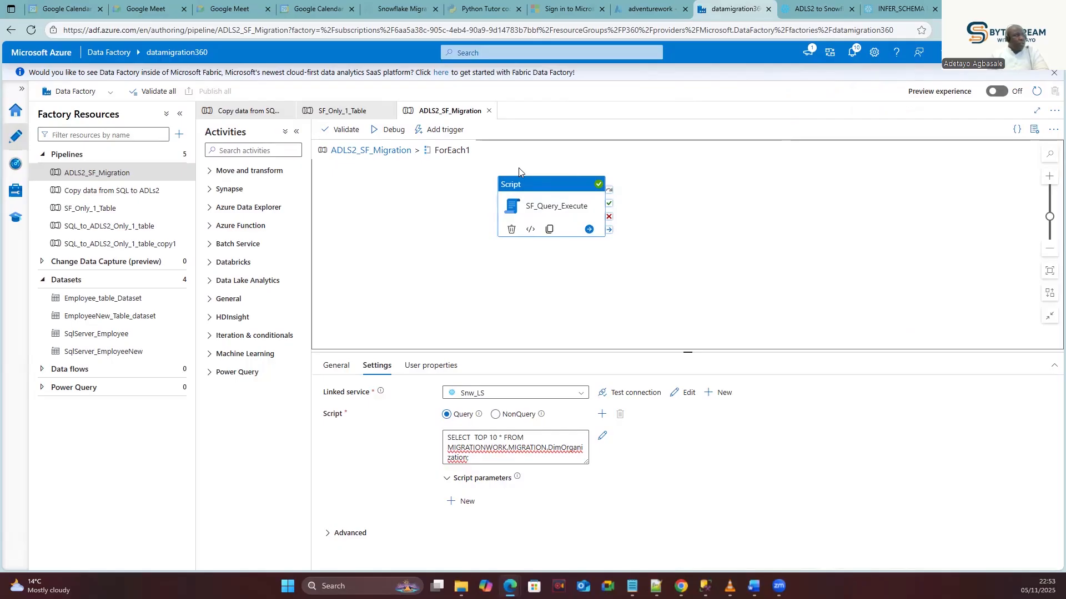
Clone the ADLS2_SF_Migration pipeline from Factory Resources, producing ADLS2_SF_Migration_copy1.
{"action": "left_click", "coordinate": [357, 203]}
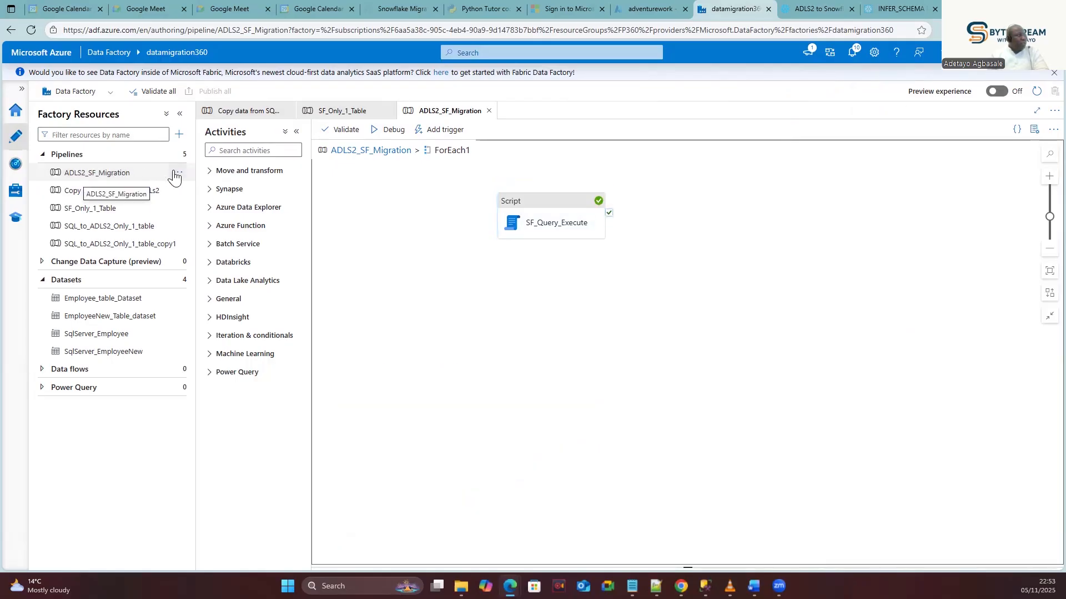
{"action": "left_click", "coordinate": [176, 174]}
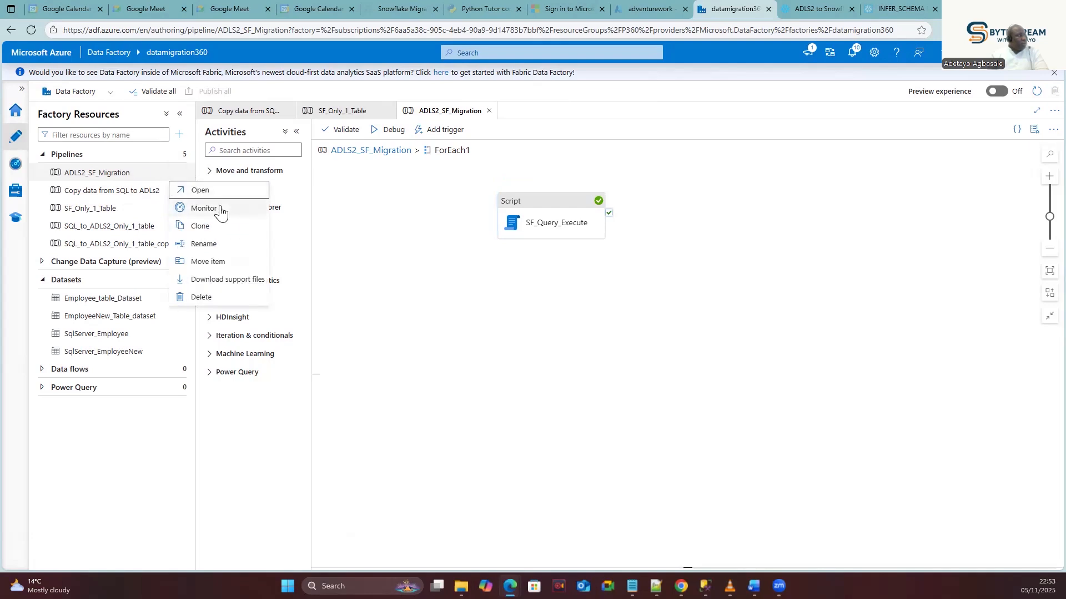
{"action": "left_click", "coordinate": [542, 199]}
{"action": "right_click", "coordinate": [542, 200]}
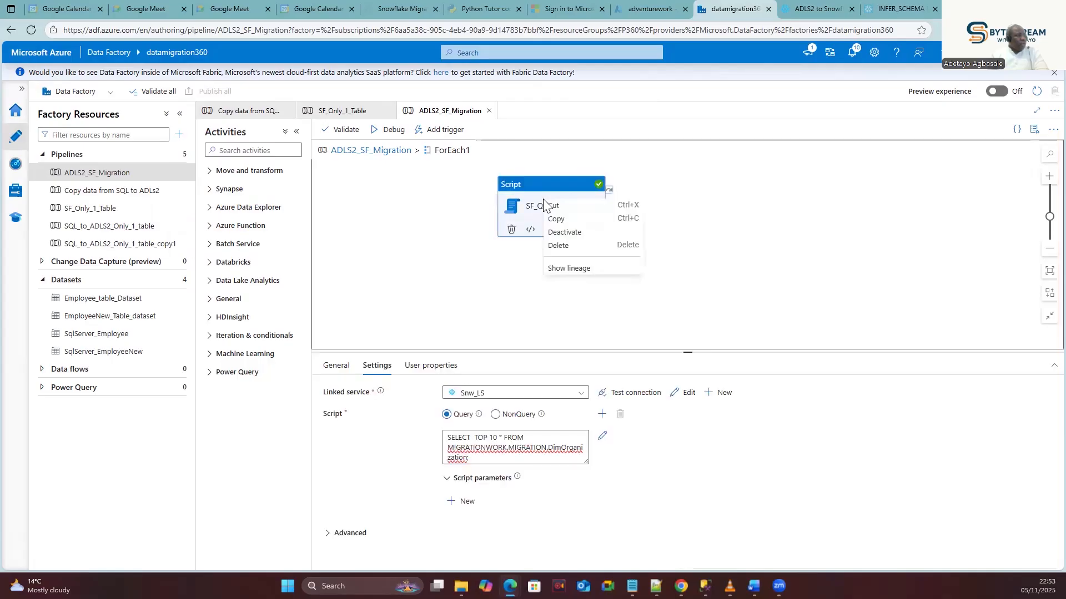
{"action": "left_click", "coordinate": [136, 173]}
{"action": "left_click", "coordinate": [176, 174]}
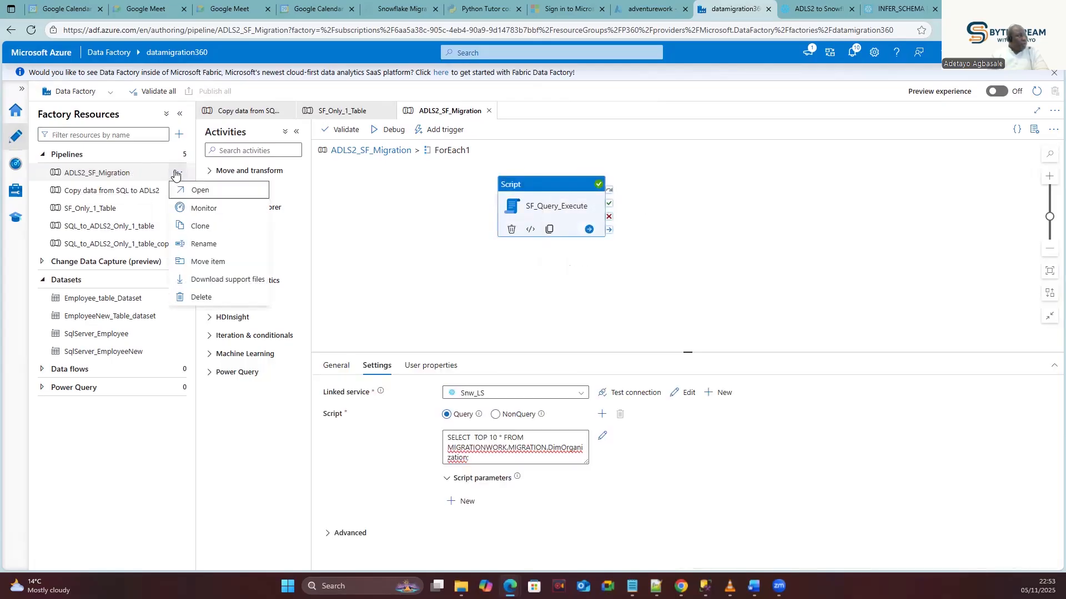
{"action": "left_click", "coordinate": [204, 229]}
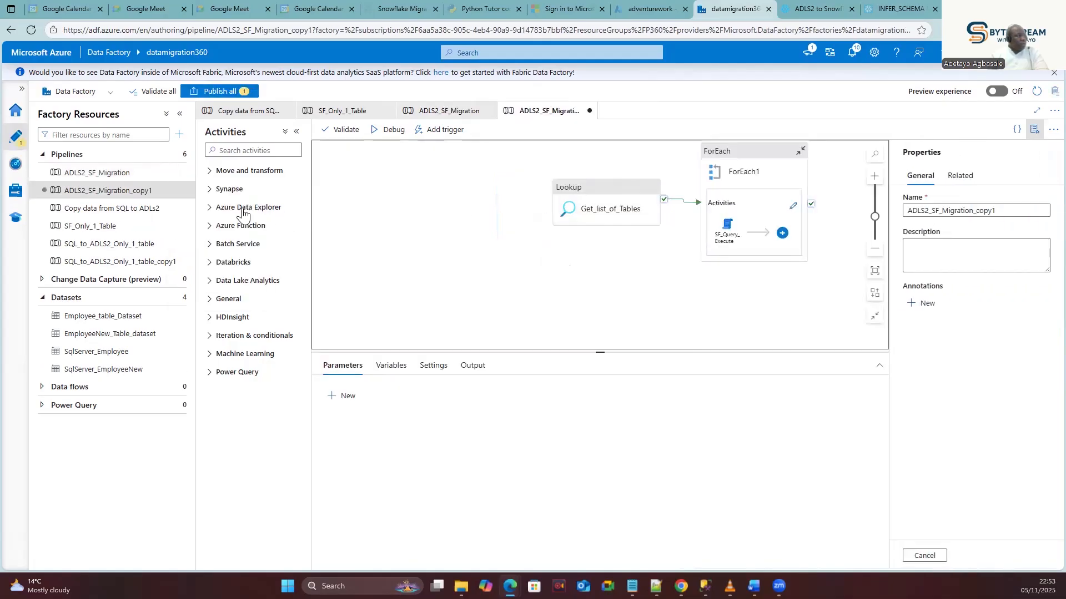
Change the cloned pipeline's name from ADLS2_SF_Migration_copy1 to ADLS2_SF_Migration_table1.
{"action": "left_click", "coordinate": [1011, 209]}
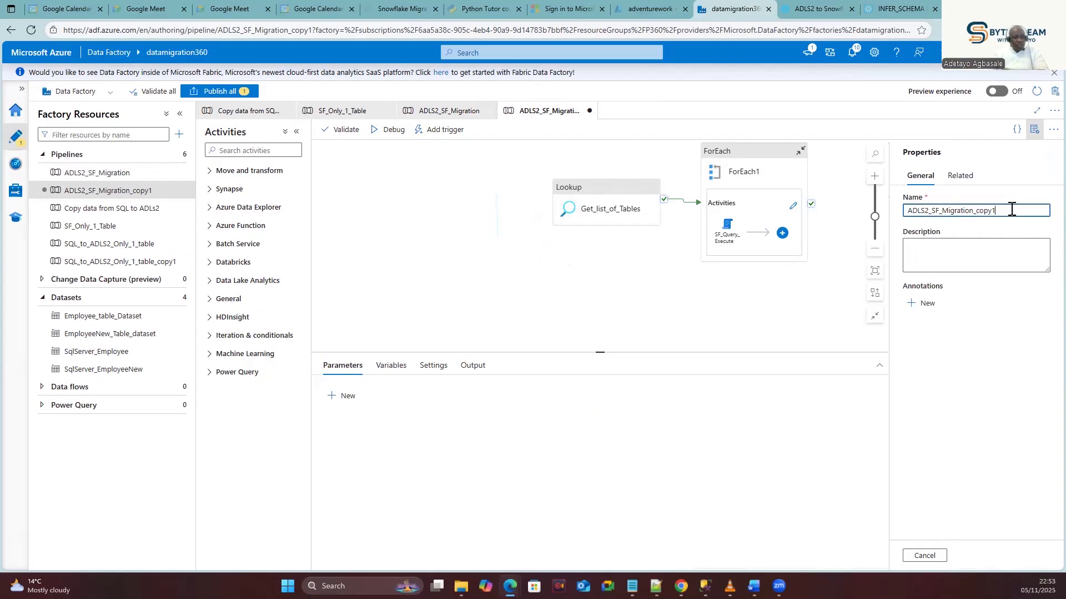
{"action": "key", "text": "BackSpace"}
{"action": "key", "text": "BackSpace"}
{"action": "key", "text": "BackSpace"}
{"action": "key", "text": "BackSpace"}
{"action": "key", "text": "BackSpace"}
{"action": "type", "text": "table1"}
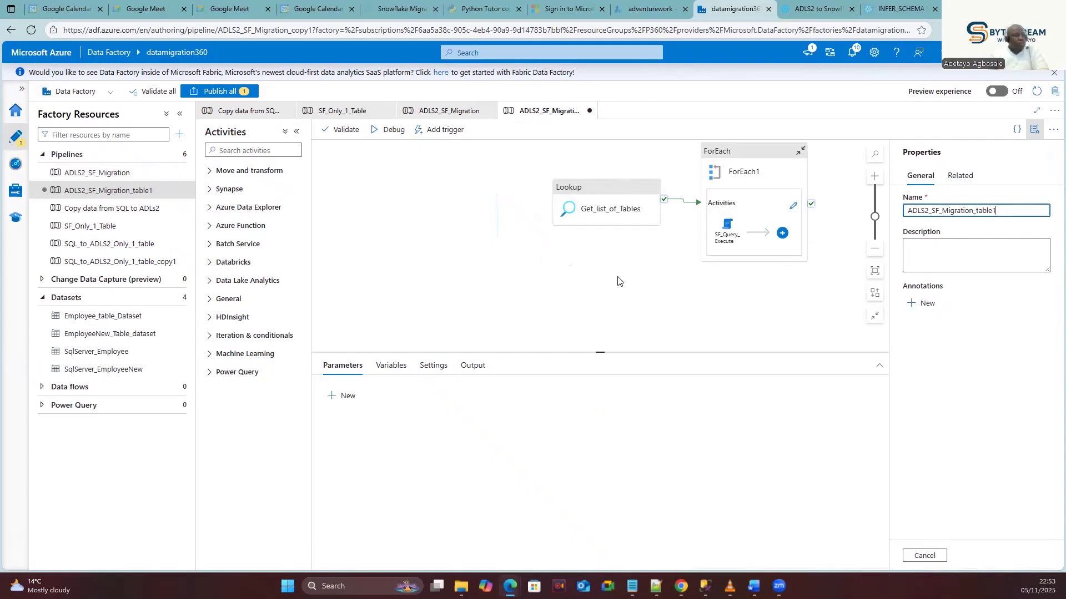
{"action": "left_click", "coordinate": [559, 288]}
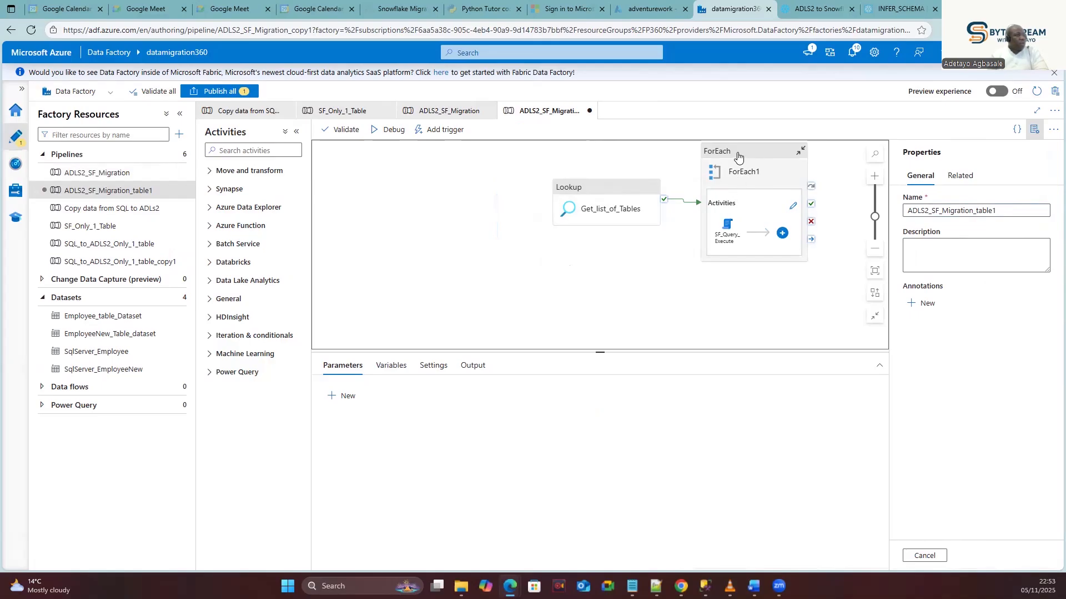
Cut SF_Query_Execute out of the ForEach1 loop and paste it onto the main canvas.
{"action": "left_click", "coordinate": [792, 209]}
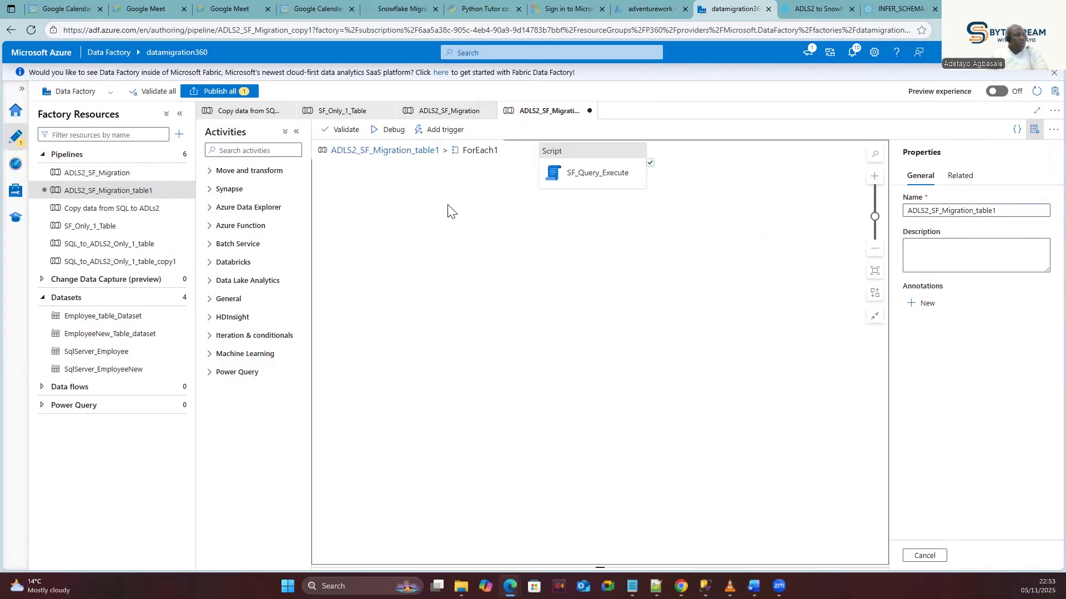
{"action": "left_click", "coordinate": [577, 159]}
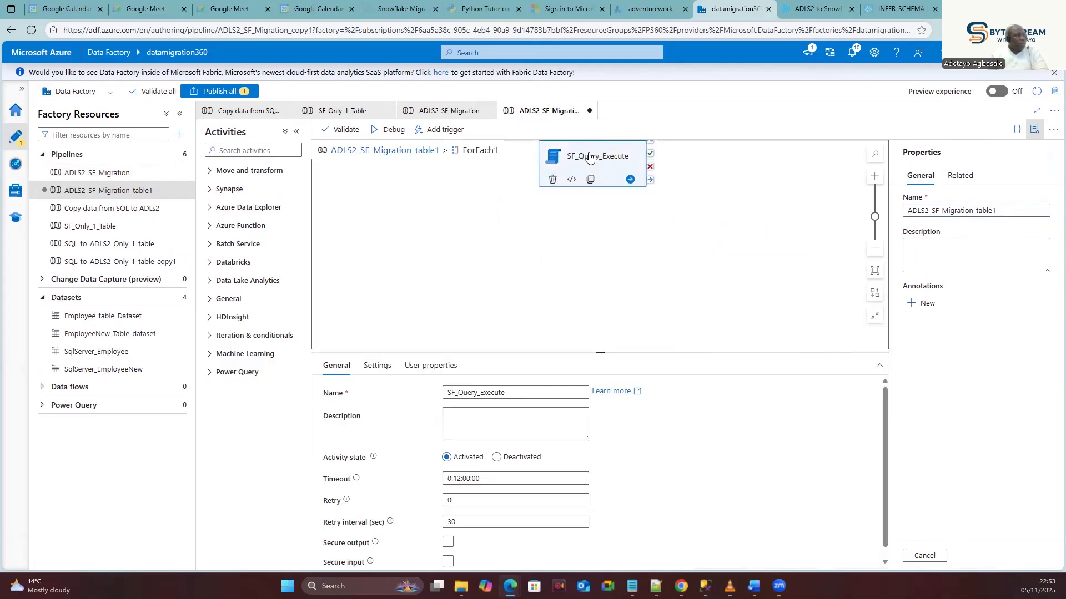
{"action": "right_click", "coordinate": [589, 155]}
{"action": "left_click", "coordinate": [599, 160]}
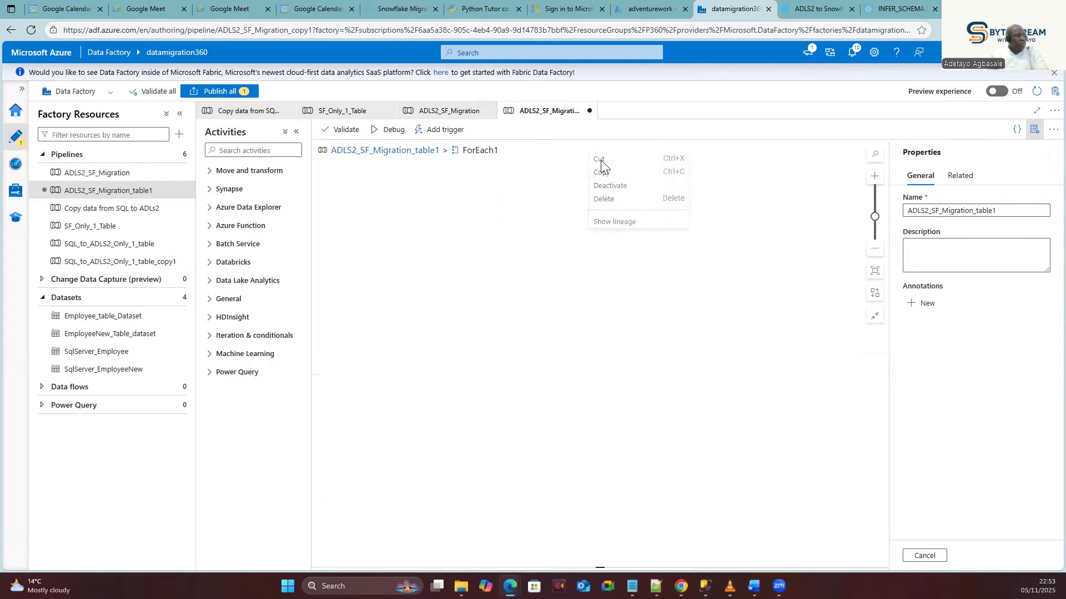
{"action": "left_click", "coordinate": [454, 115]}
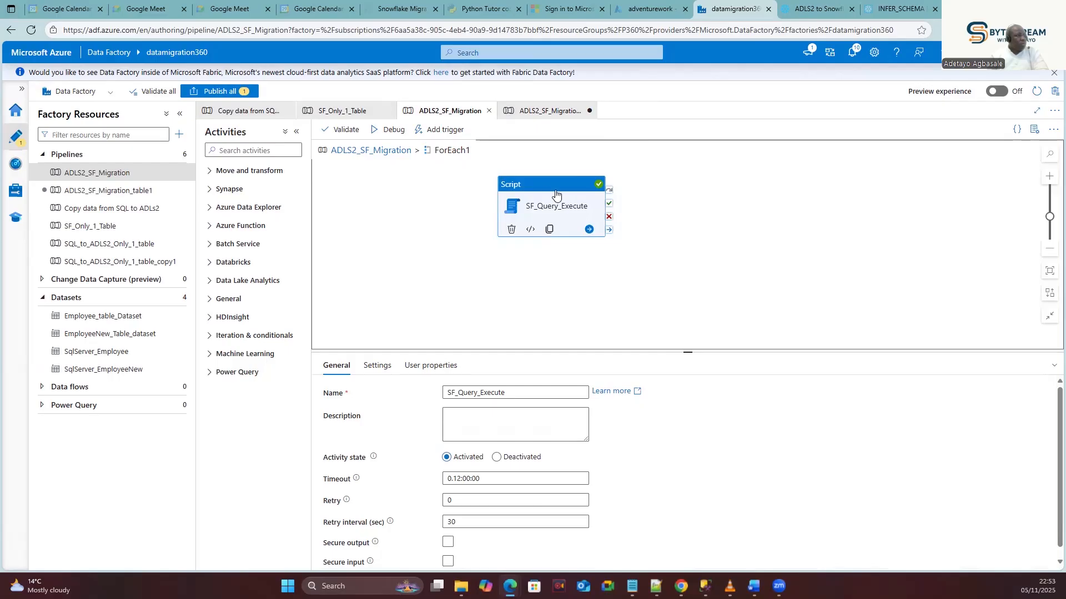
{"action": "left_click", "coordinate": [111, 190]}
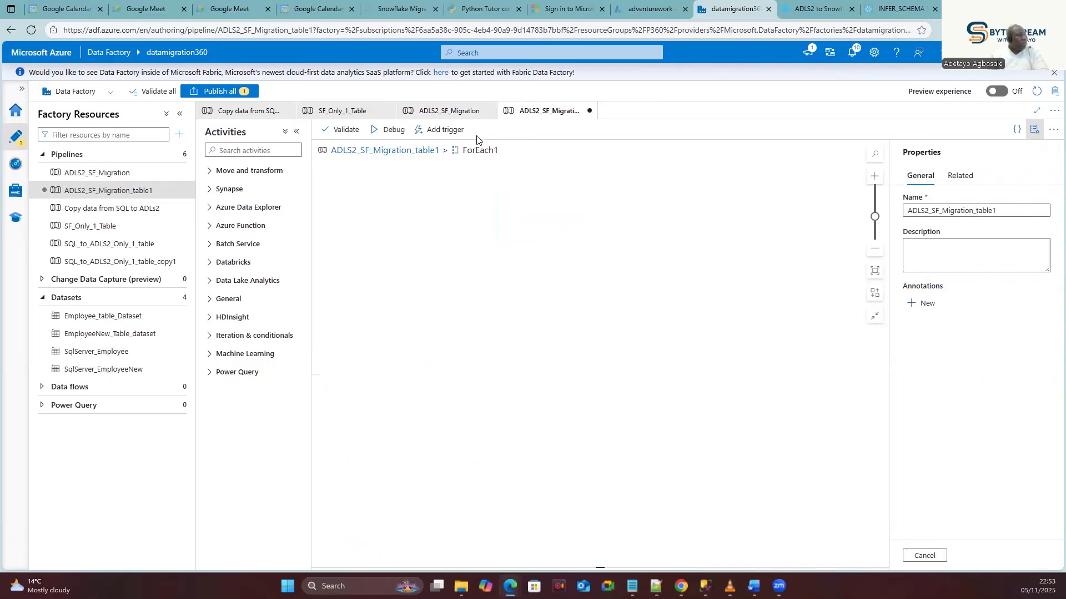
{"action": "left_click", "coordinate": [387, 151]}
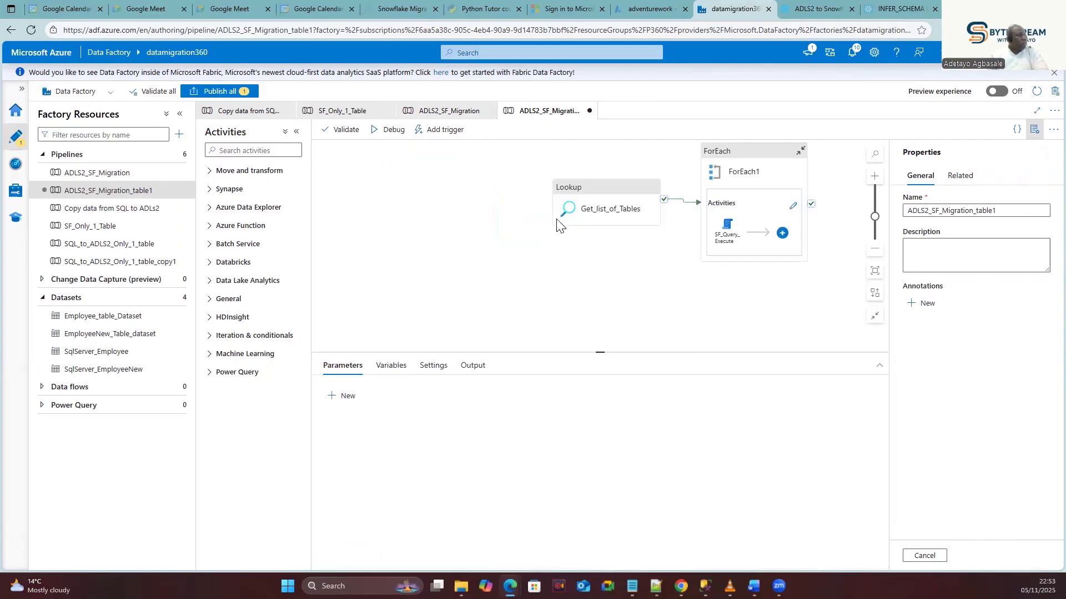
{"action": "left_click", "coordinate": [546, 261]}
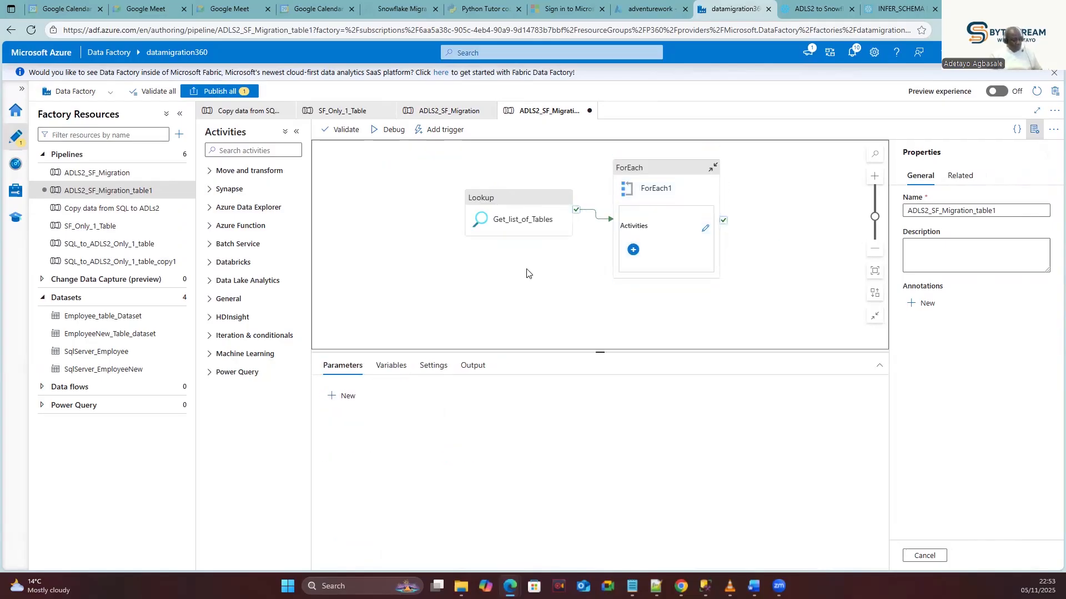
{"action": "key", "text": "ctrl+v"}
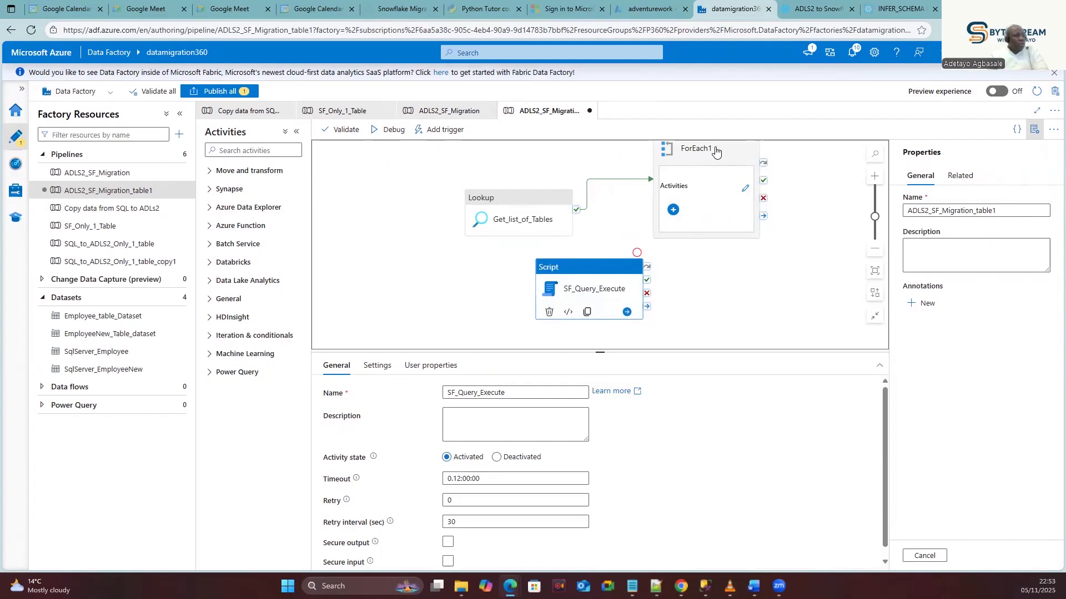
Delete the Get_list_of_Tables lookup and ForEach1 loop, then move SF_Query_Execute up the canvas.
{"action": "left_click", "coordinate": [533, 189]}
{"action": "left_click", "coordinate": [534, 207]}
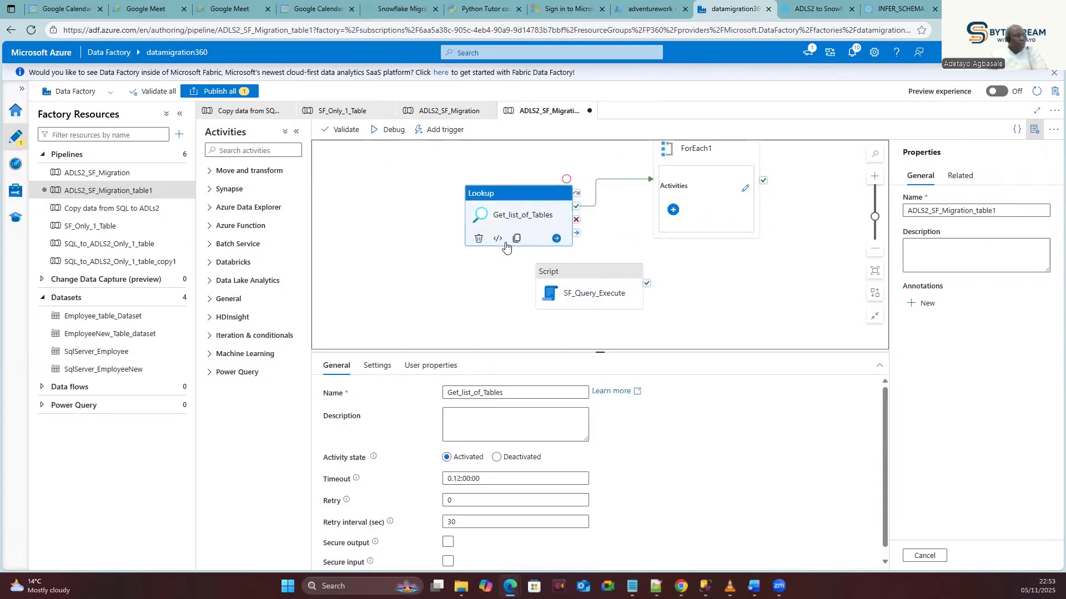
{"action": "left_click", "coordinate": [479, 238]}
{"action": "left_click", "coordinate": [707, 151]}
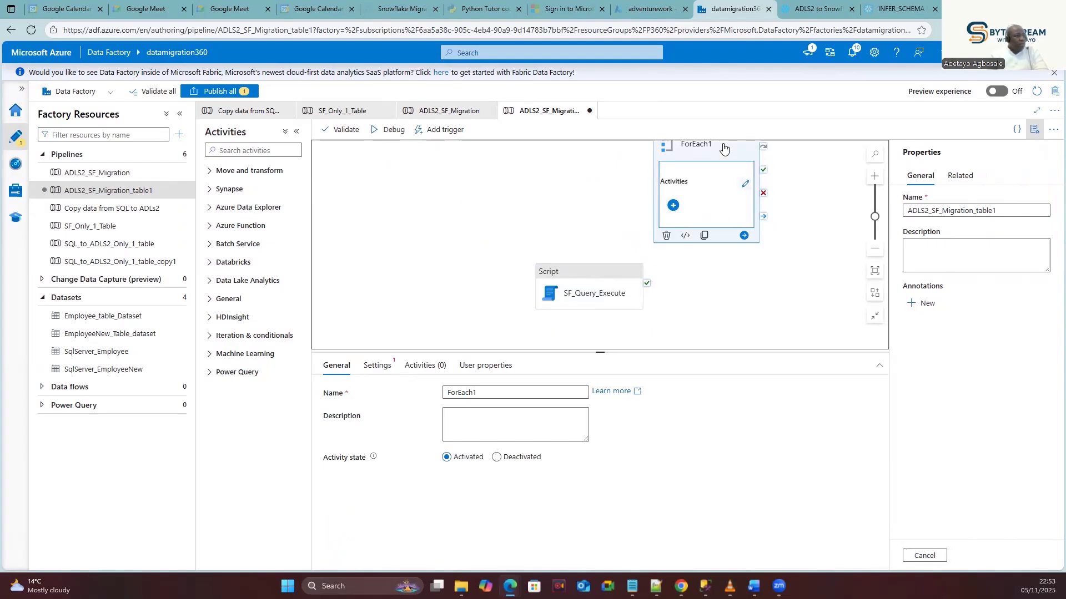
{"action": "left_click", "coordinate": [666, 236]}
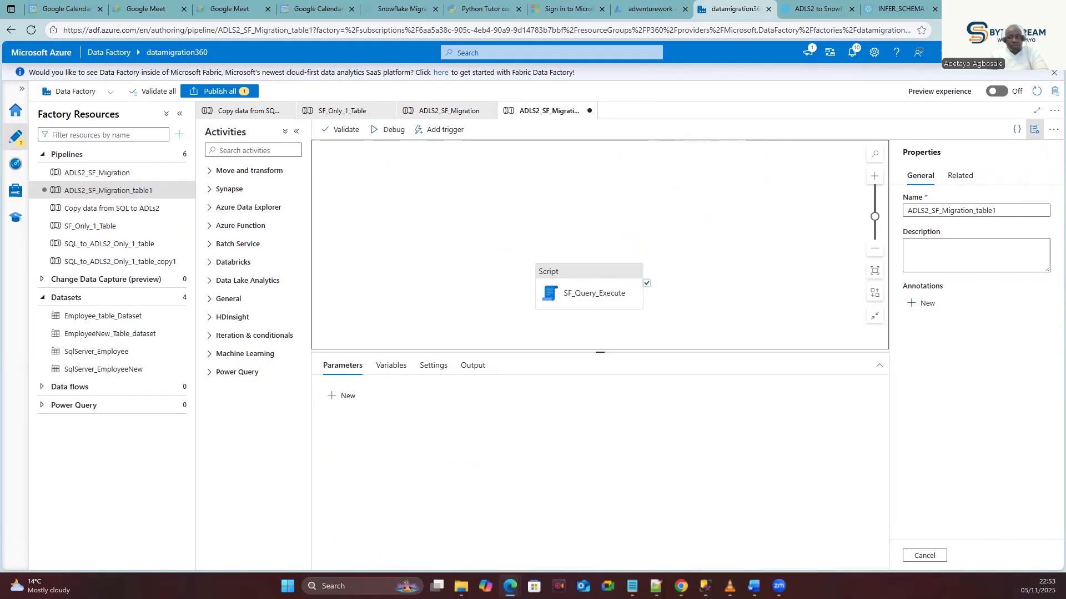
{"action": "left_click_drag", "start_coordinate": [571, 274], "coordinate": [571, 188]}
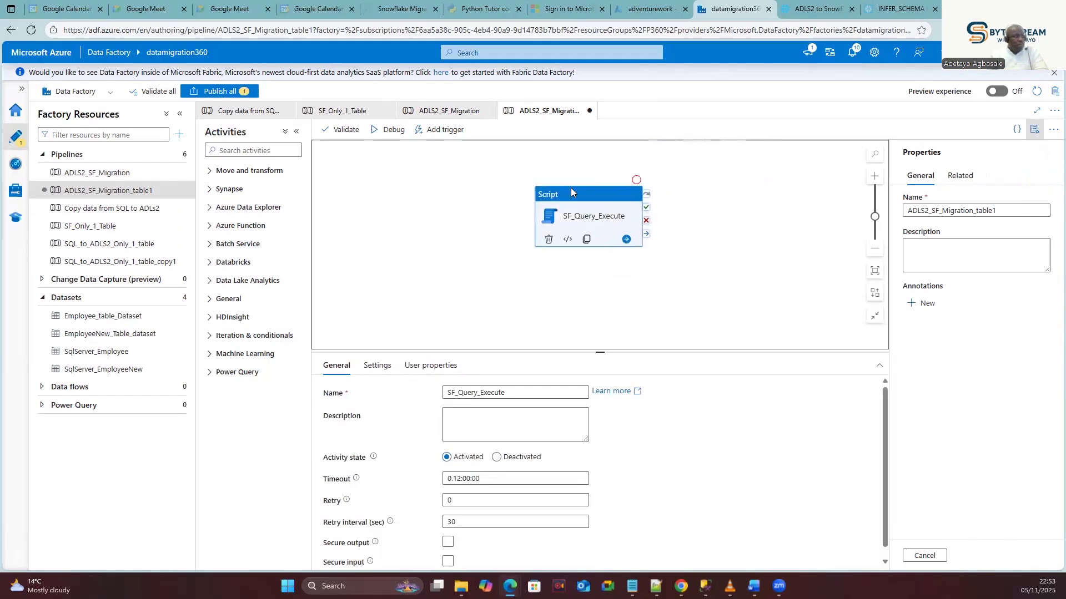
{"action": "left_click", "coordinate": [700, 237]}
{"action": "left_click", "coordinate": [586, 194]}
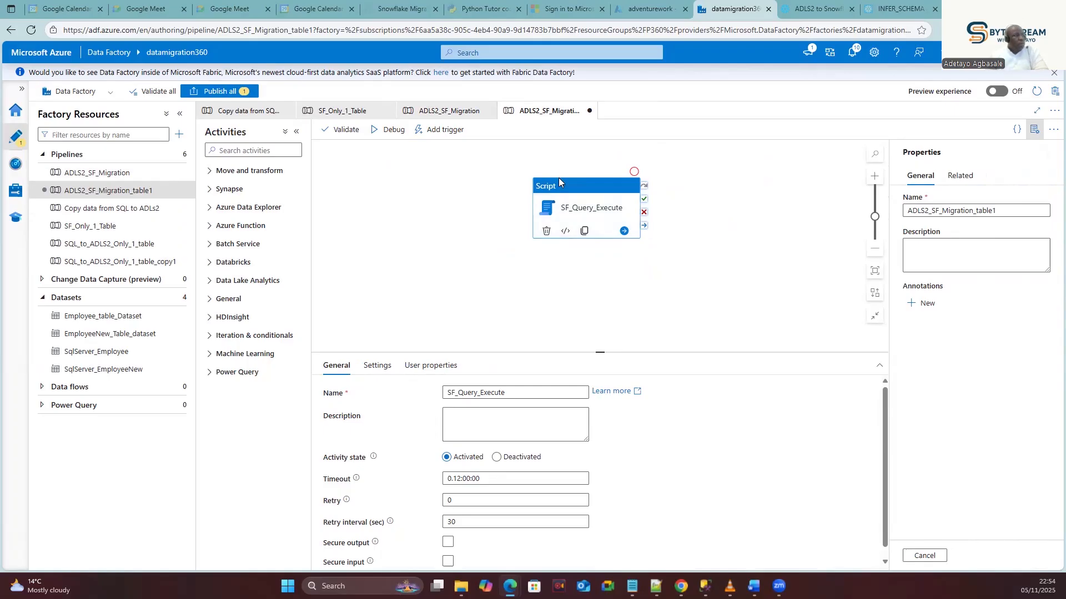
Debug-run ADLS2_SF_Migration_table1 and view its output, with SF_Query_Execute queued.
{"action": "left_click", "coordinate": [386, 132]}
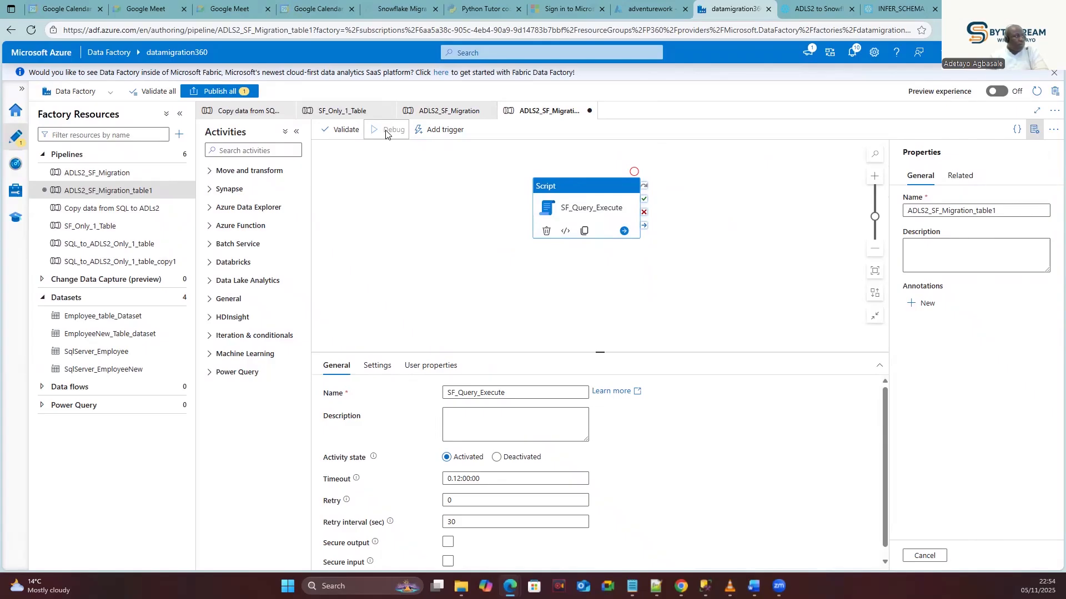
{"action": "left_click", "coordinate": [637, 271]}
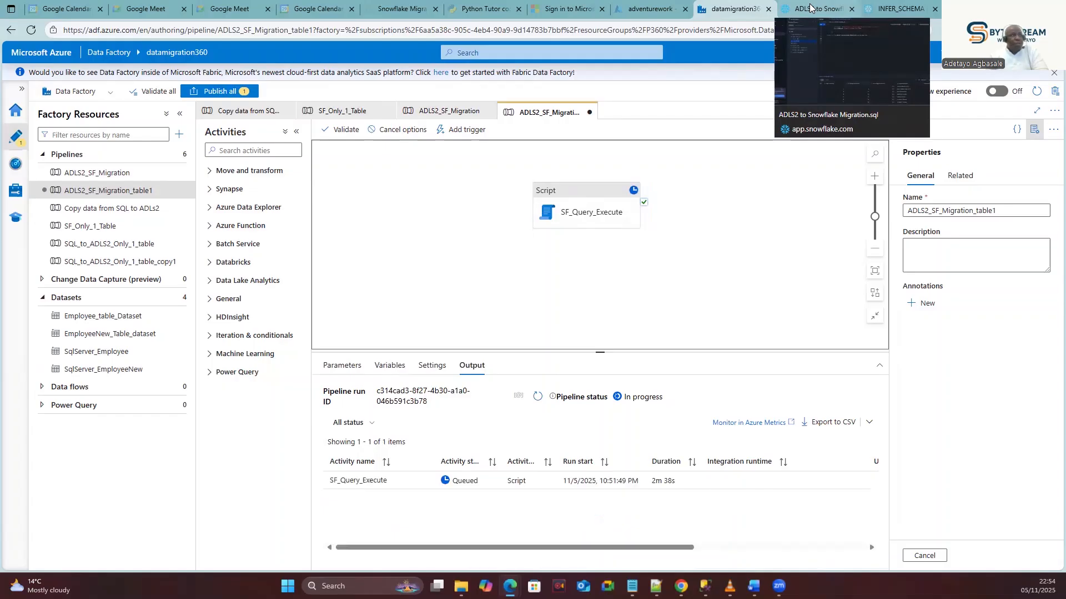
{"action": "left_click", "coordinate": [810, 7]}
Refresh Snowflake's Query history to find the SELECT TOP 10 query, then return to Data Factory.
{"action": "mouse_move", "coordinate": [67, 207]}
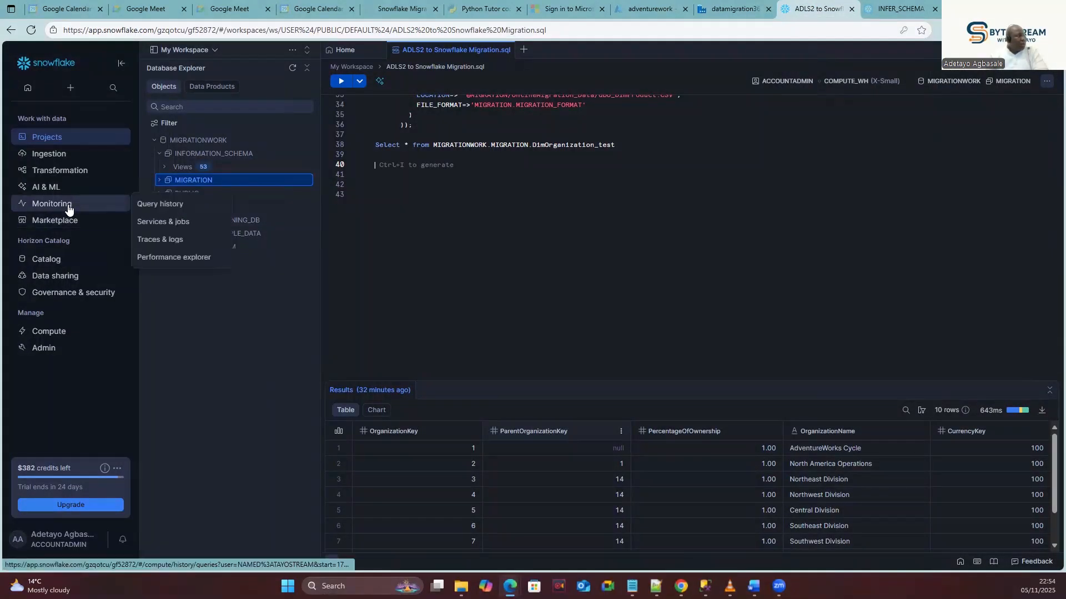
{"action": "left_click", "coordinate": [157, 206]}
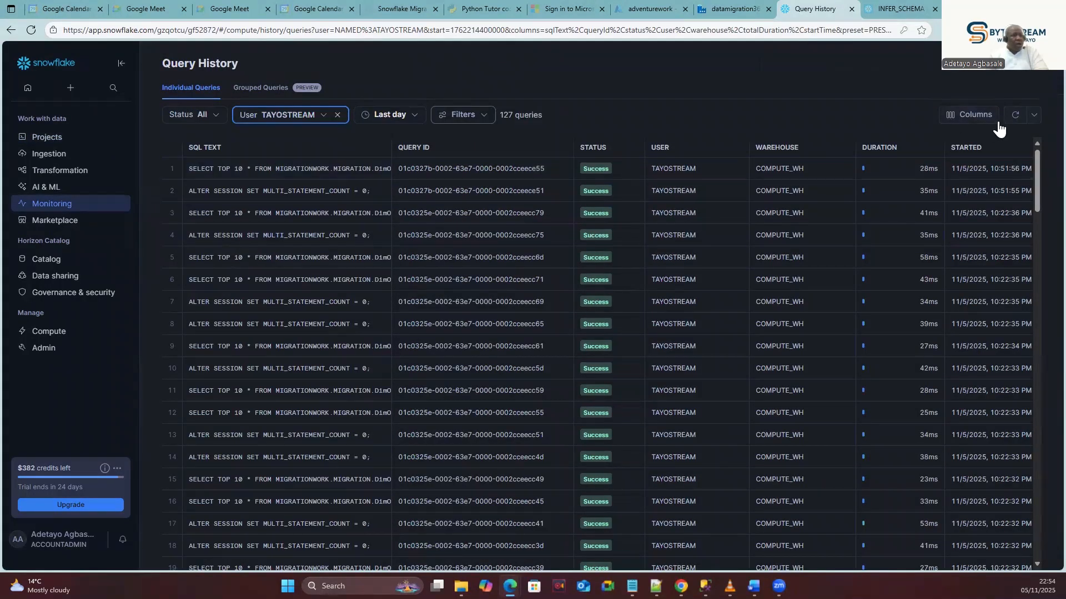
{"action": "left_click", "coordinate": [1014, 114]}
{"action": "left_click", "coordinate": [732, 7]}
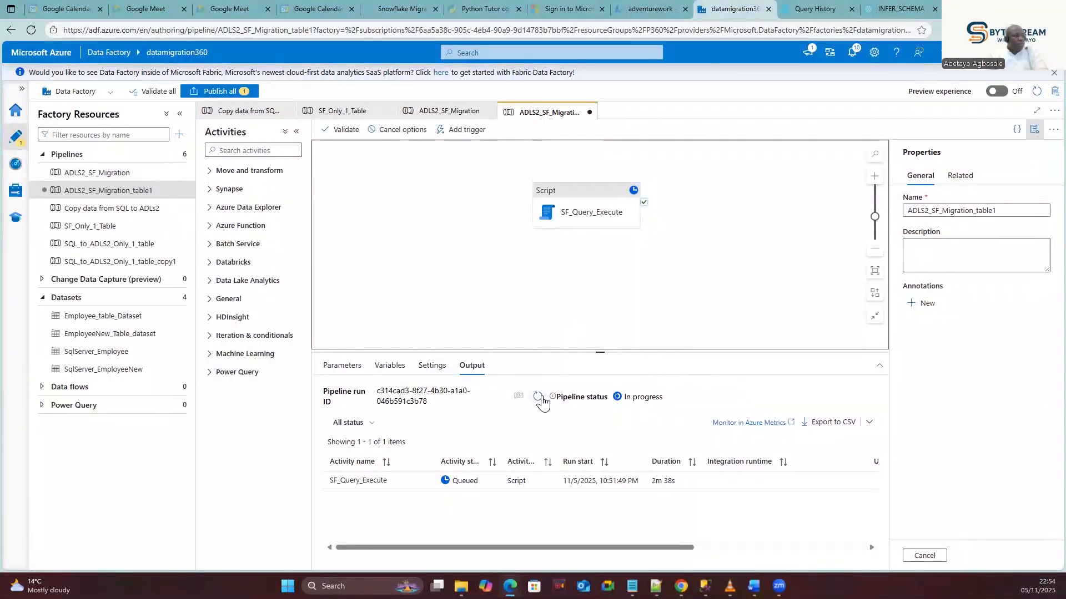
Refresh the debug run to see it Succeeded in 8s, then reopen Snowflake's Query History.
{"action": "left_click", "coordinate": [538, 397]}
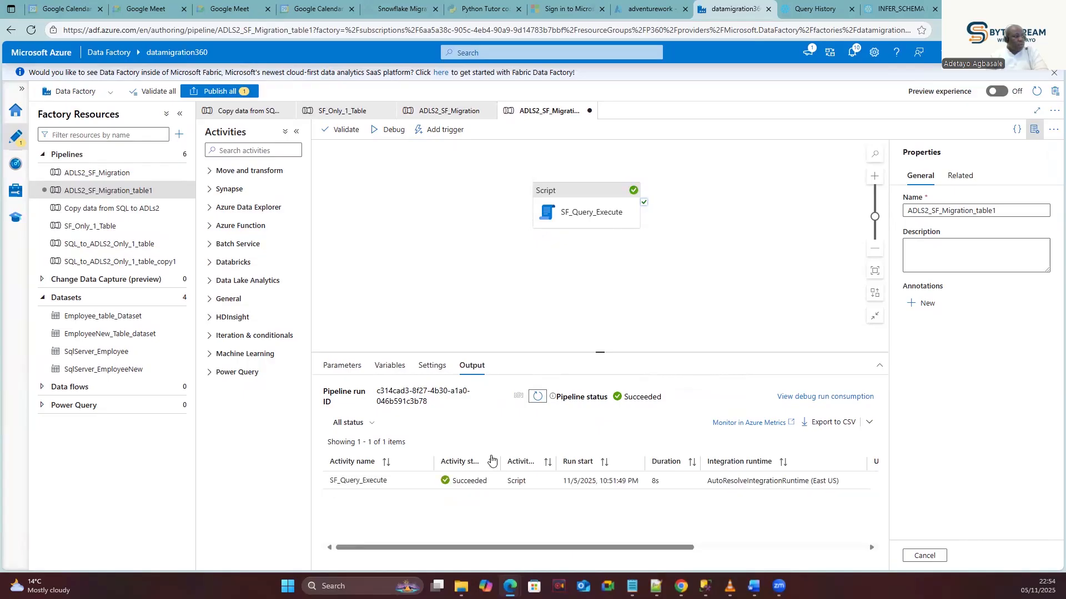
{"action": "left_click", "coordinate": [803, 12]}
{"action": "mouse_move", "coordinate": [242, 172]}
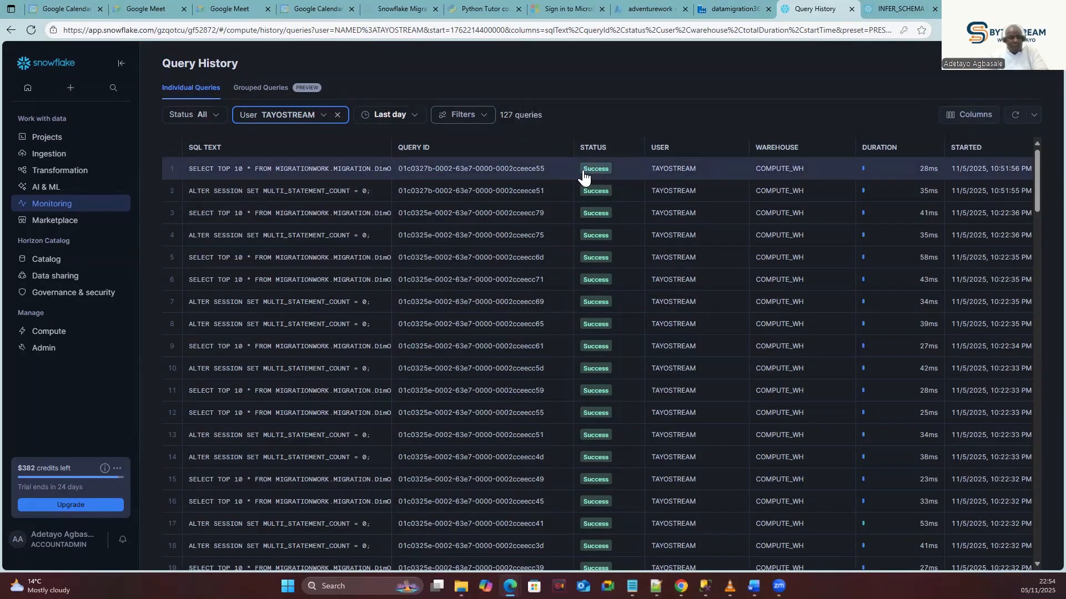
Return to the datamigration360 Data Factory tab showing SF_Query_Execute Succeeded.
{"action": "mouse_move", "coordinate": [59, 143]}
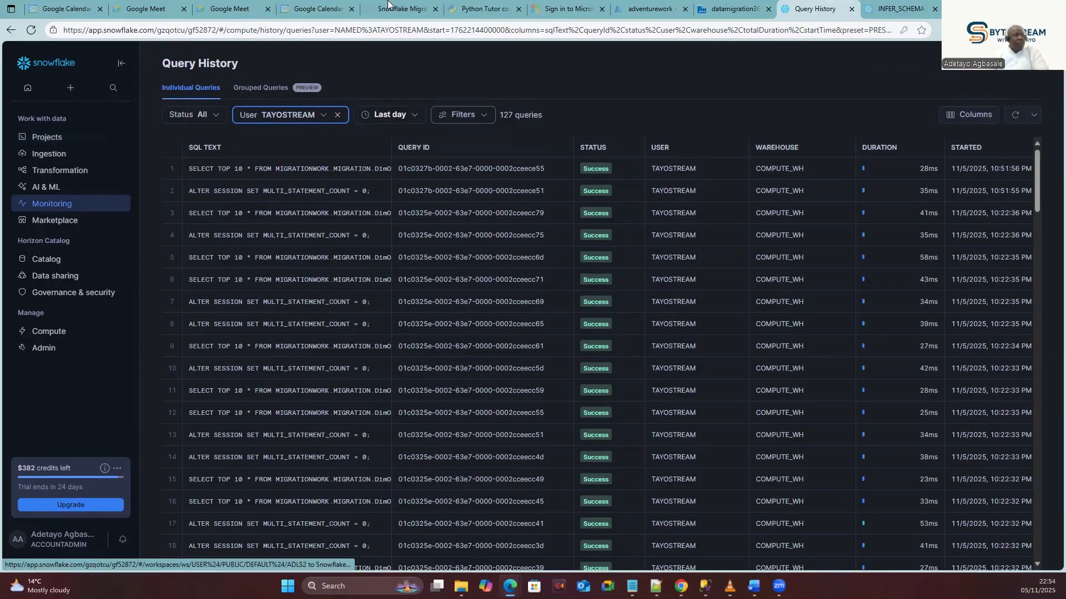
{"action": "left_click", "coordinate": [731, 9]}
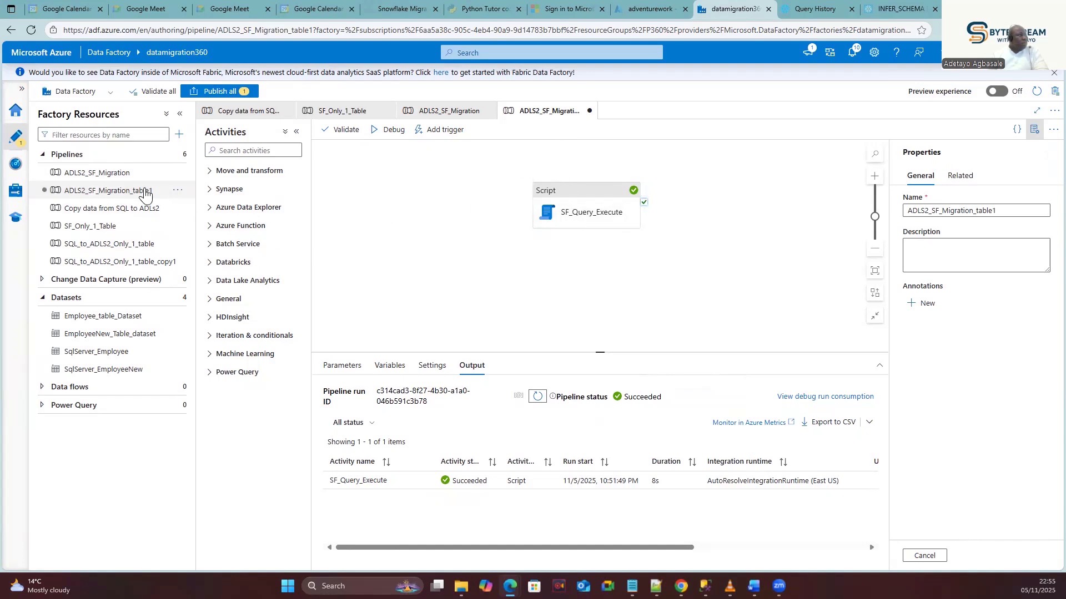
Close ADLS2_SF_Migration_table1 and discard its unsaved changes.
{"action": "left_click", "coordinate": [158, 194]}
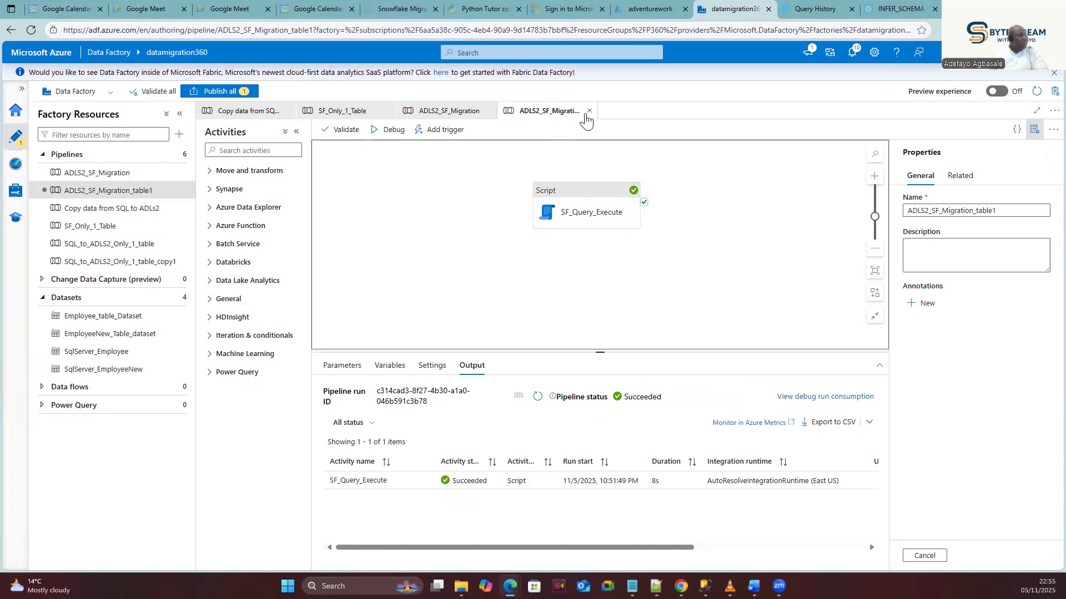
{"action": "left_click", "coordinate": [590, 111]}
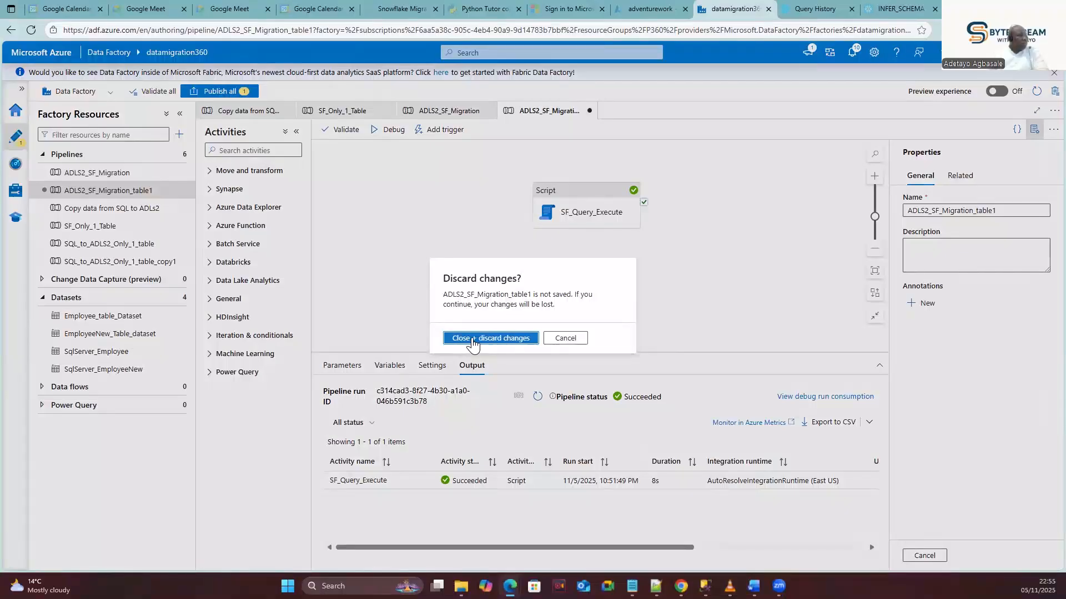
{"action": "left_click", "coordinate": [473, 338]}
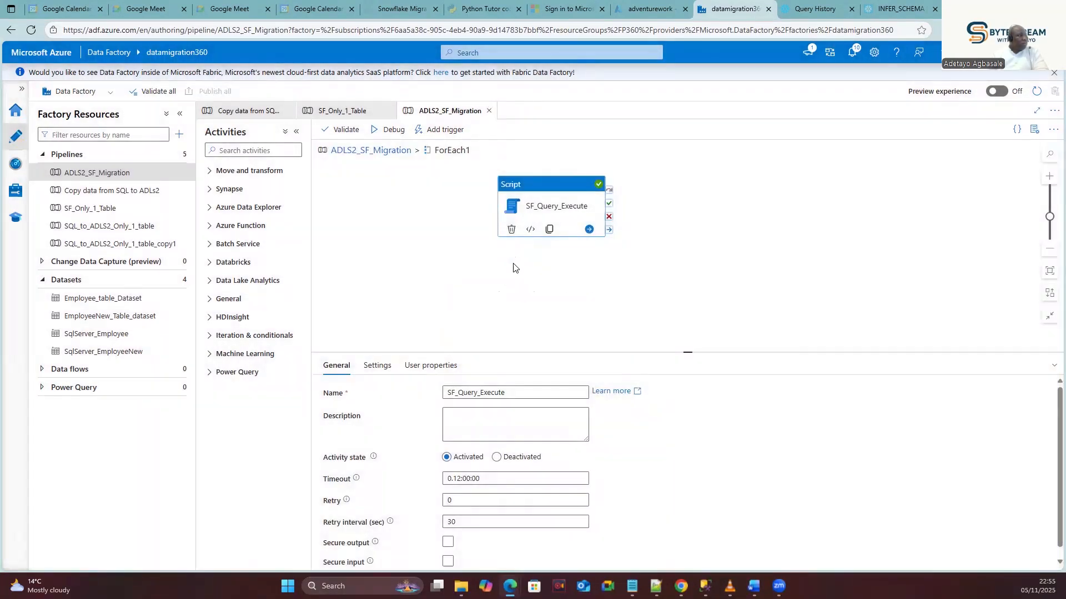
Open ADLS2_SF_Migration and drill into the ForEach1 loop to show SF_Query_Execute.
{"action": "left_click", "coordinate": [457, 269]}
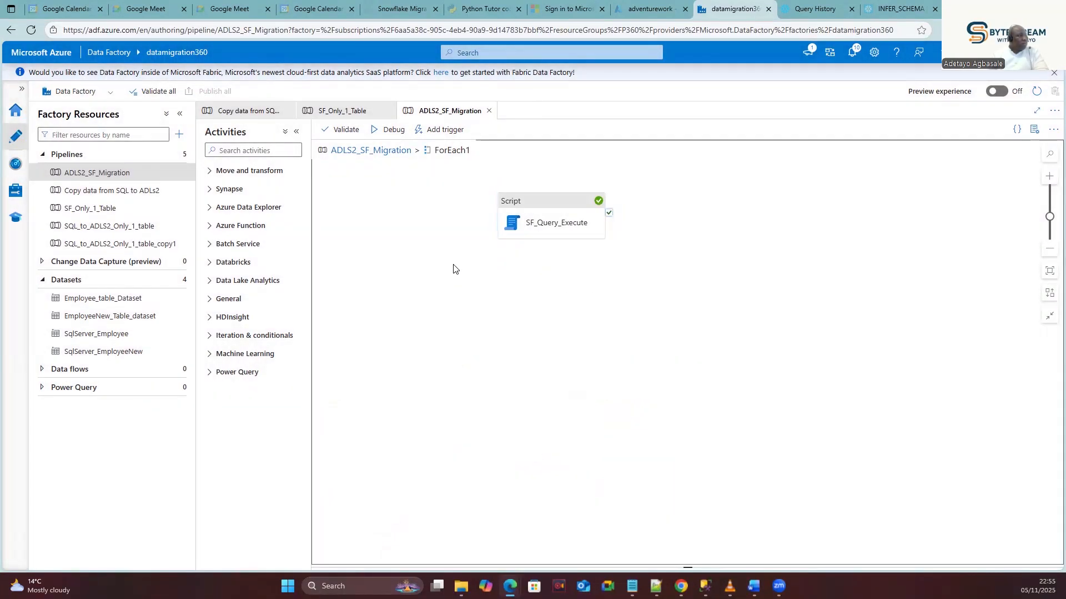
{"action": "left_click", "coordinate": [111, 177]}
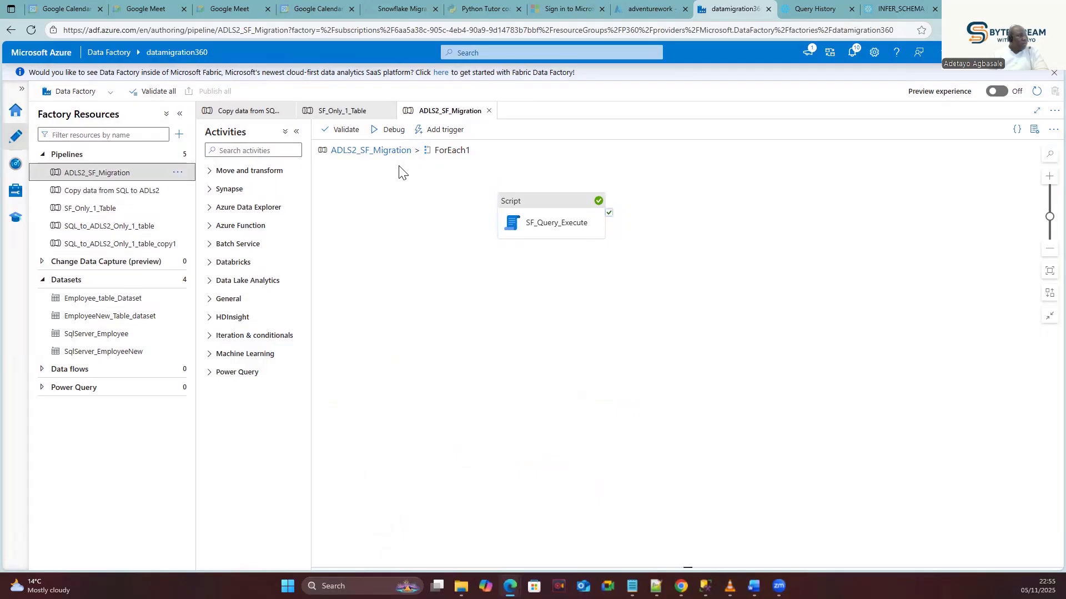
{"action": "left_click", "coordinate": [370, 150]}
{"action": "left_click", "coordinate": [778, 214]}
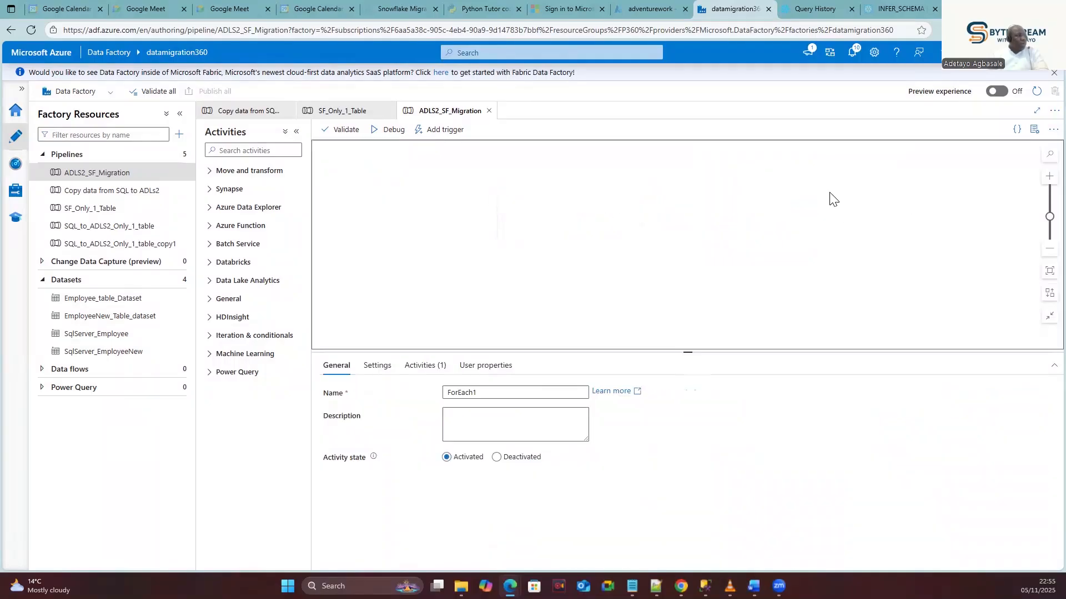
{"action": "left_click", "coordinate": [793, 218]}
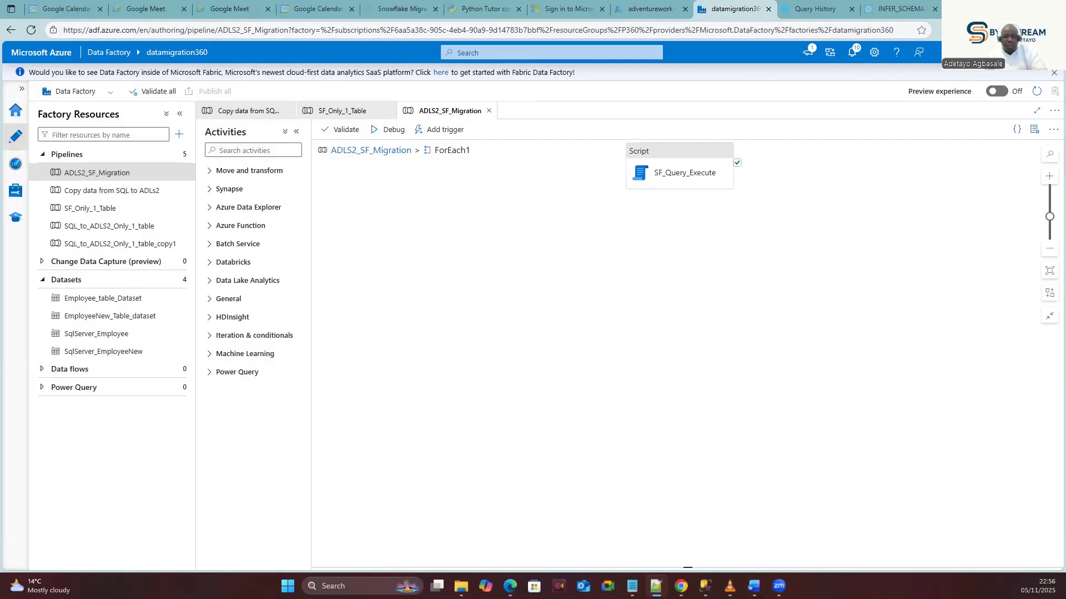
Move from Snowflake's Query History to the INFER_SCHEMA documentation tab.
{"action": "left_click", "coordinate": [803, 9]}
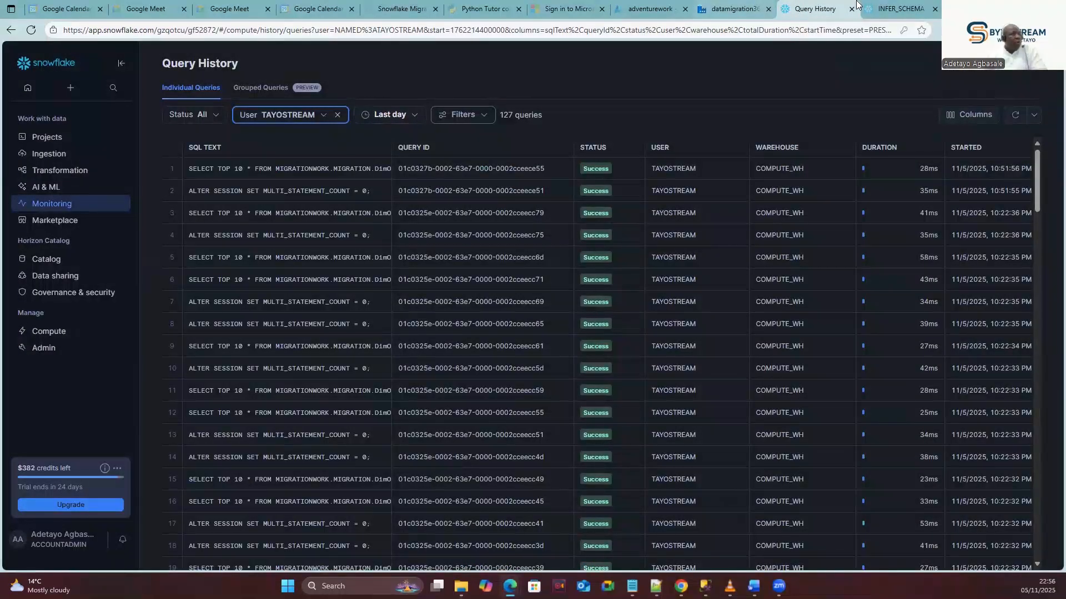
{"action": "left_click", "coordinate": [879, 6]}
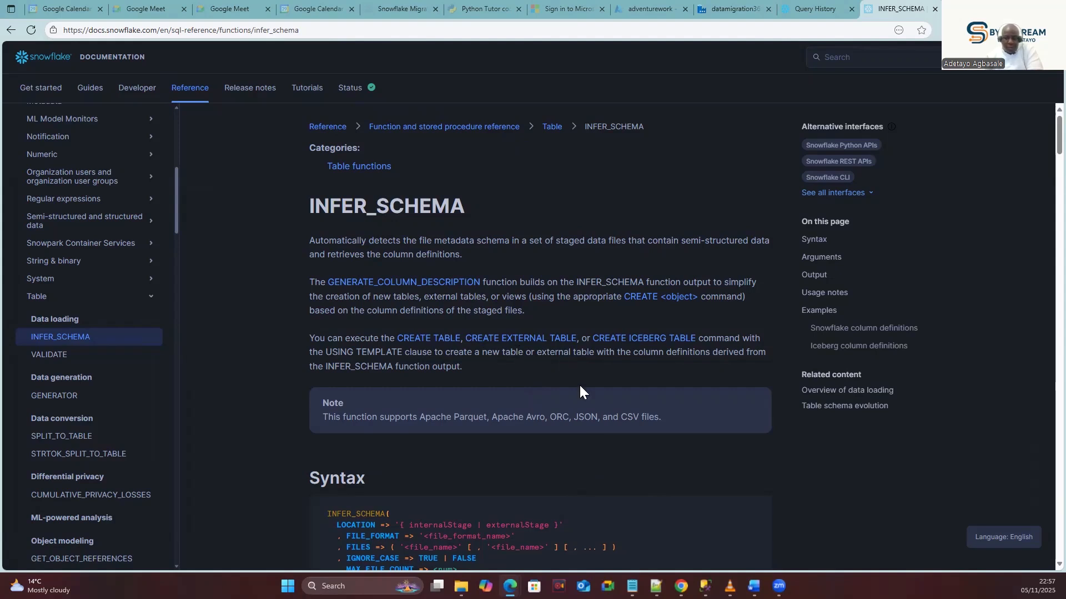
Scroll through INFER_SCHEMA Syntax and Arguments to the Parquet column definitions example for mystage.
{"action": "scroll", "coordinate": [579, 388], "scroll_direction": "down", "scroll_amount": 2}
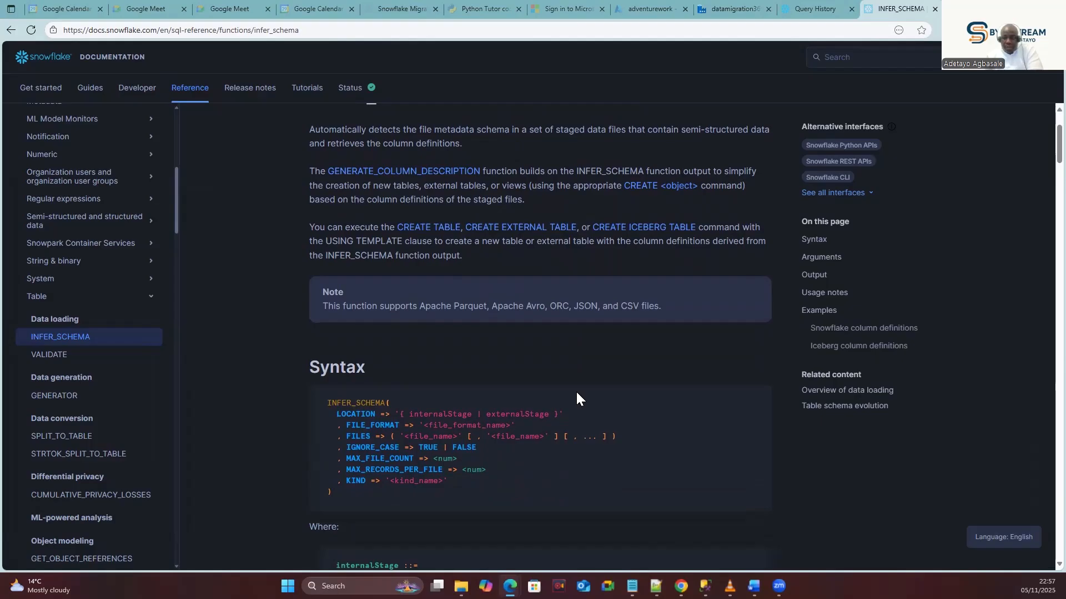
{"action": "scroll", "coordinate": [571, 388], "scroll_direction": "down", "scroll_amount": 1}
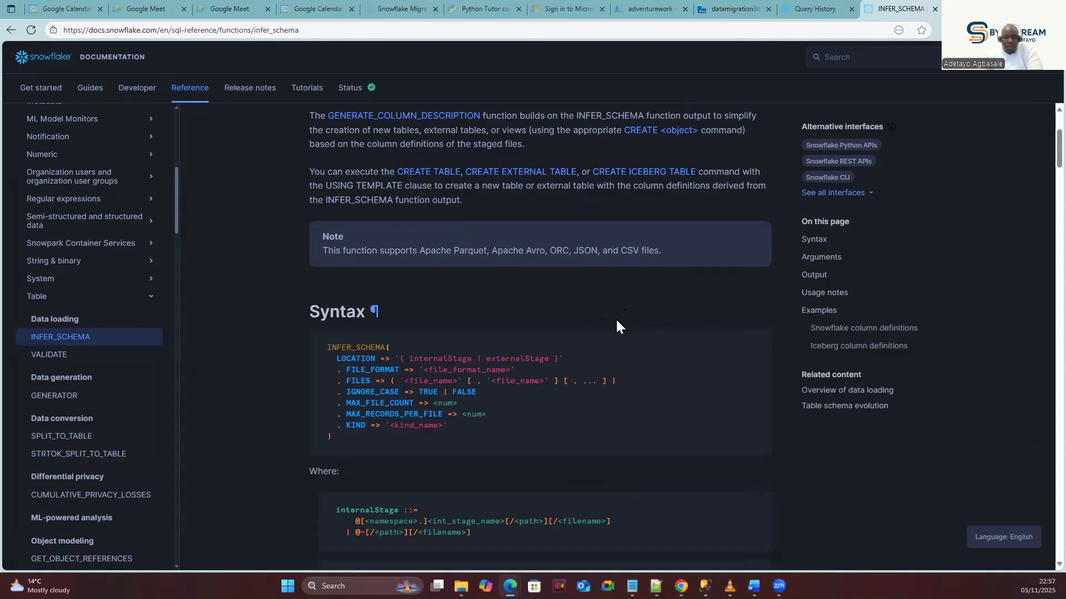
{"action": "scroll", "coordinate": [491, 350], "scroll_direction": "down", "scroll_amount": 2}
{"action": "scroll", "coordinate": [493, 356], "scroll_direction": "down", "scroll_amount": 2}
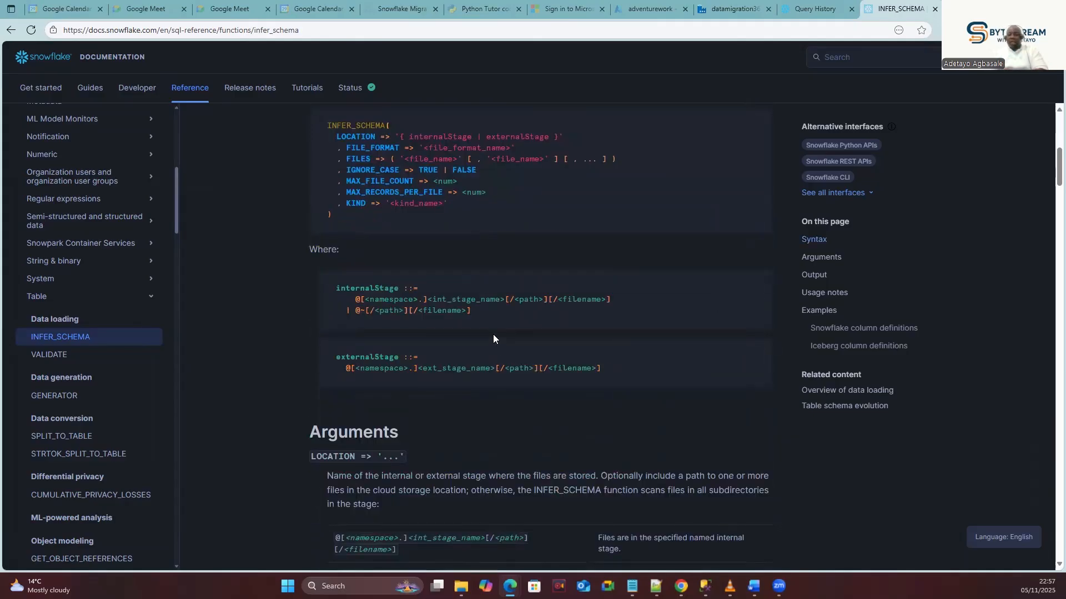
{"action": "scroll", "coordinate": [514, 322], "scroll_direction": "down", "scroll_amount": 5}
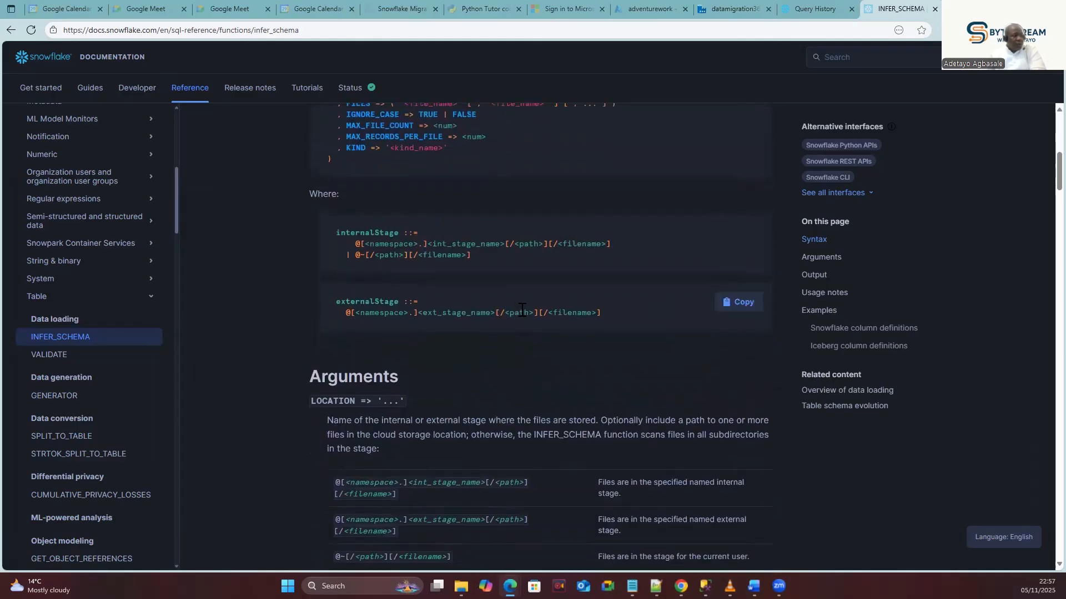
{"action": "scroll", "coordinate": [500, 336], "scroll_direction": "down", "scroll_amount": 9}
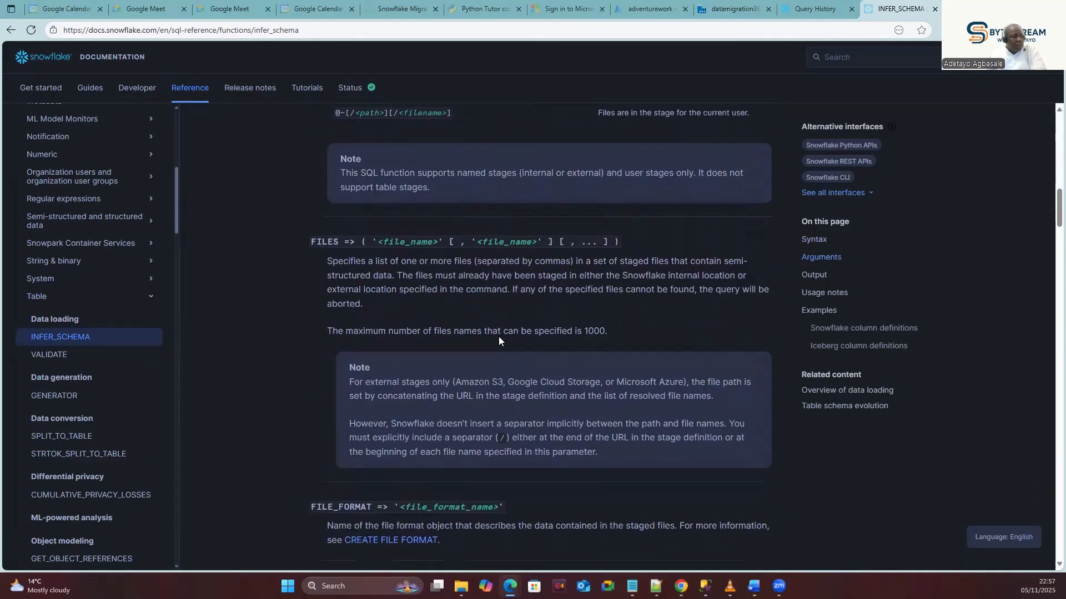
{"action": "scroll", "coordinate": [489, 353], "scroll_direction": "down", "scroll_amount": 2}
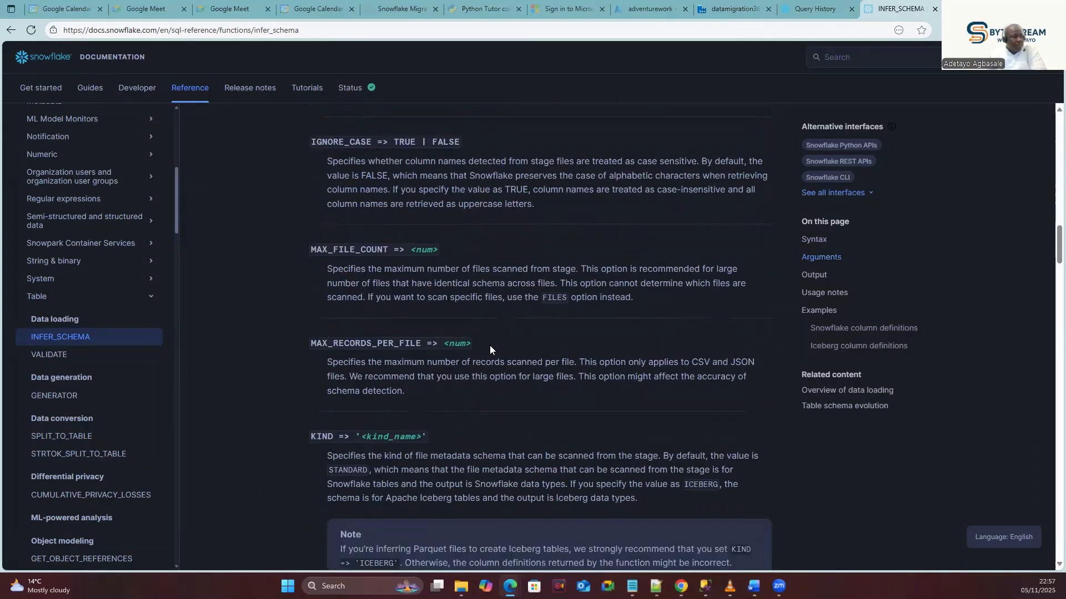
{"action": "scroll", "coordinate": [495, 339], "scroll_direction": "down", "scroll_amount": 3}
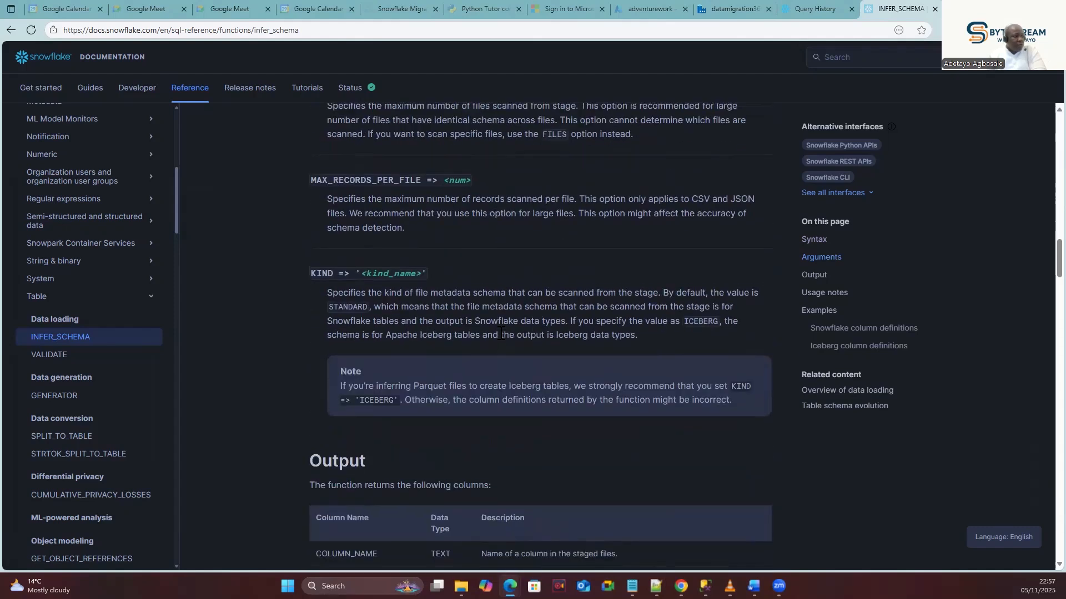
{"action": "scroll", "coordinate": [500, 333], "scroll_direction": "up", "scroll_amount": 6}
{"action": "scroll", "coordinate": [500, 332], "scroll_direction": "up", "scroll_amount": 13}
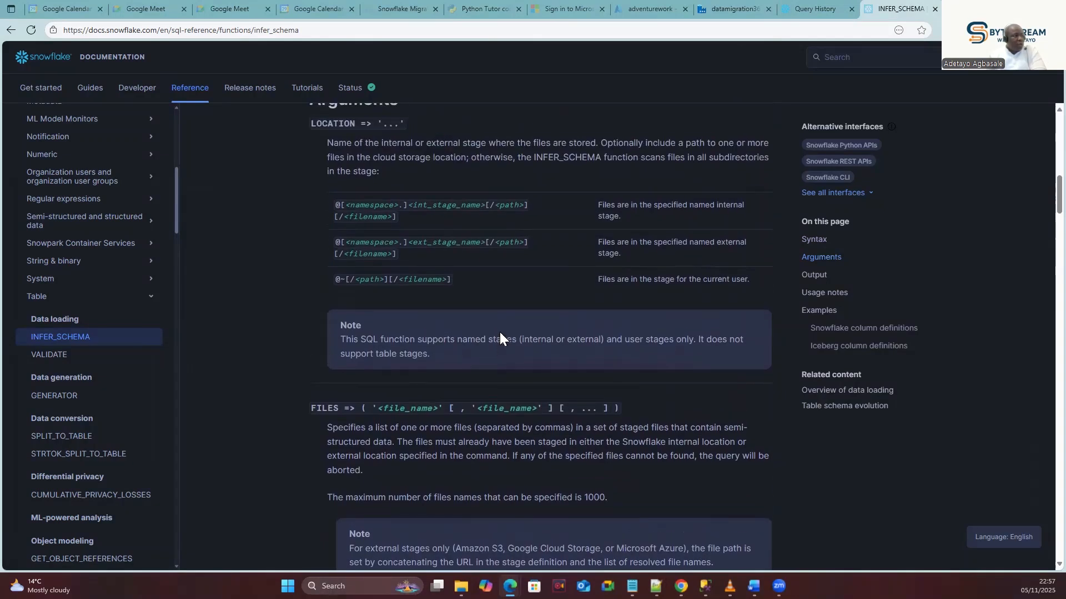
{"action": "scroll", "coordinate": [499, 337], "scroll_direction": "up", "scroll_amount": 2}
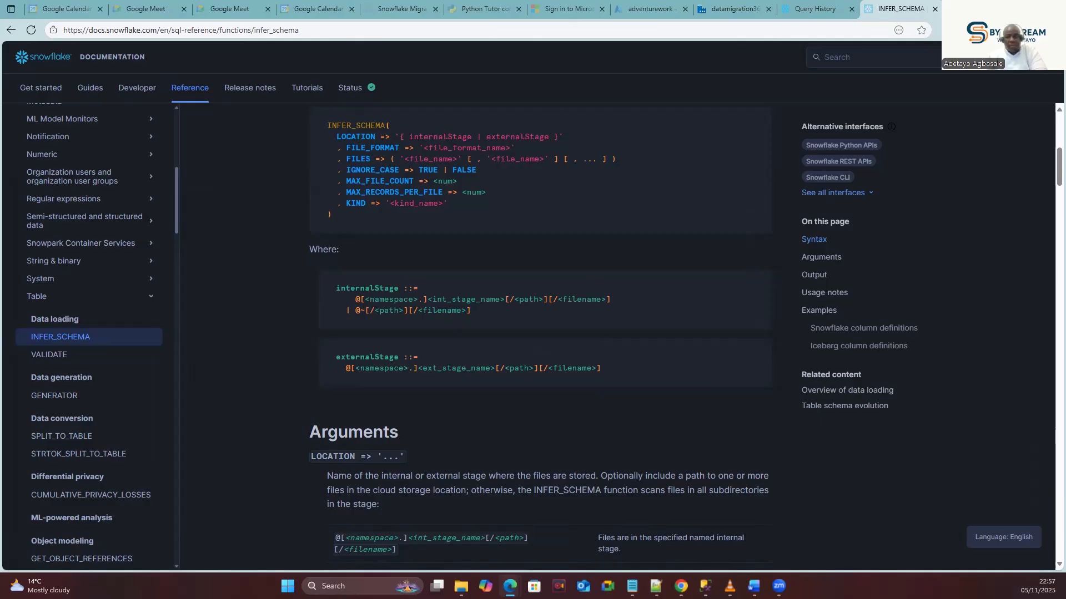
{"action": "scroll", "coordinate": [422, 330], "scroll_direction": "down", "scroll_amount": 3}
{"action": "scroll", "coordinate": [422, 331], "scroll_direction": "down", "scroll_amount": 15}
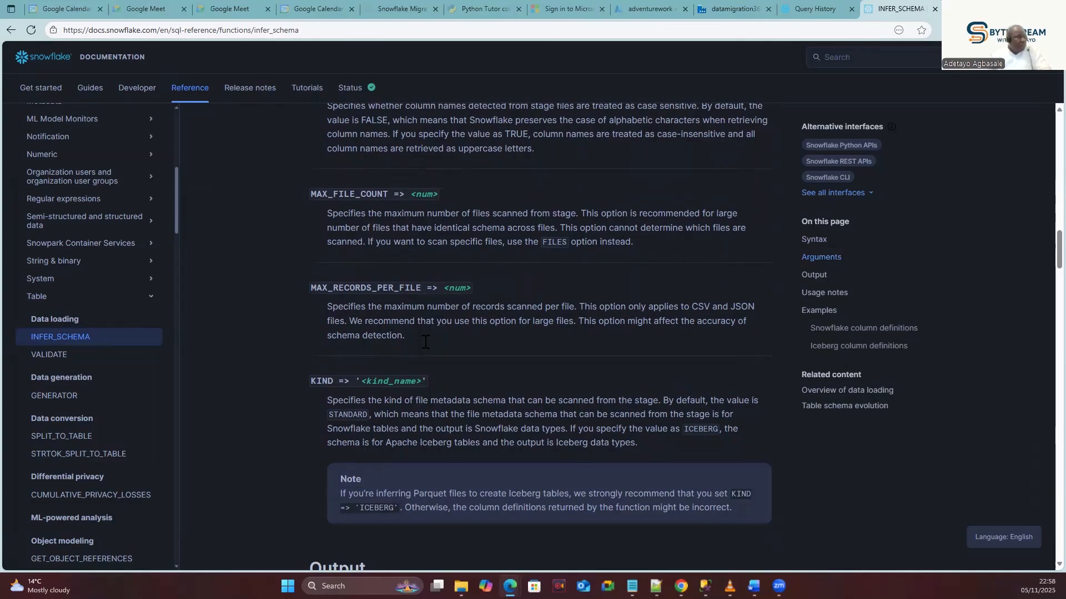
{"action": "scroll", "coordinate": [426, 347], "scroll_direction": "down", "scroll_amount": 9}
{"action": "scroll", "coordinate": [428, 353], "scroll_direction": "down", "scroll_amount": 11}
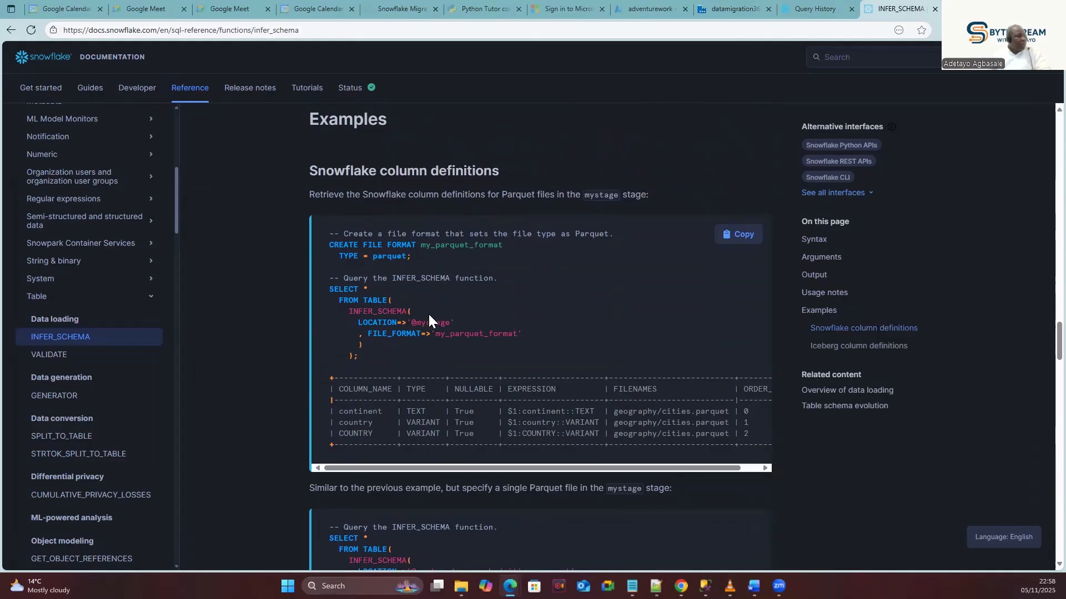
Scroll the INFER_SCHEMA Examples to the CSV example using PARSE_HEADER and MATCH_BY_COLUMN_NAME.
{"action": "scroll", "coordinate": [428, 314], "scroll_direction": "down", "scroll_amount": 3}
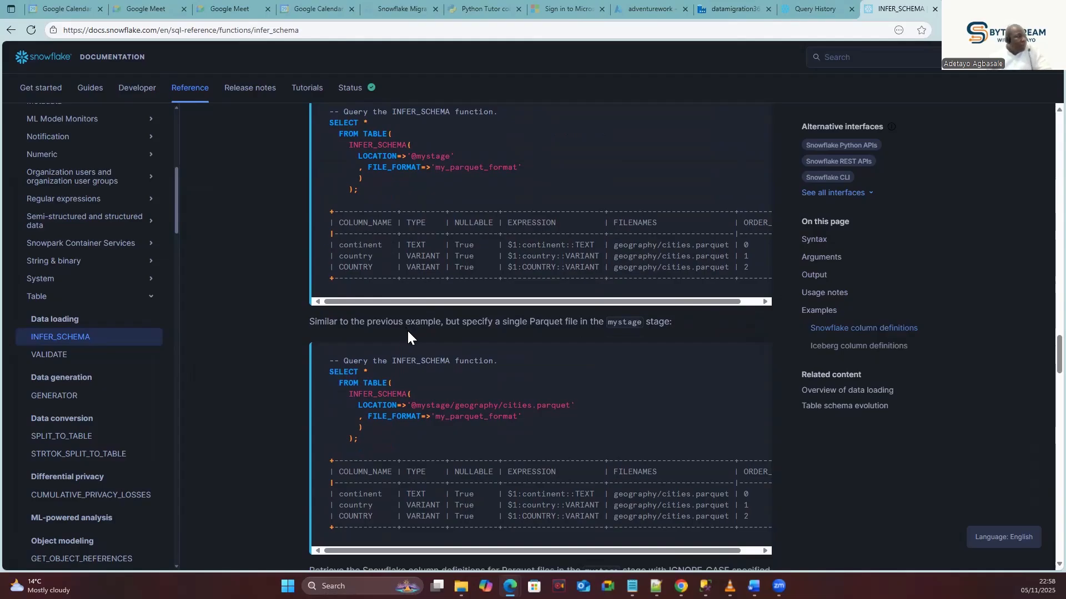
{"action": "scroll", "coordinate": [408, 331], "scroll_direction": "up", "scroll_amount": 3}
{"action": "scroll", "coordinate": [408, 331], "scroll_direction": "down", "scroll_amount": 8}
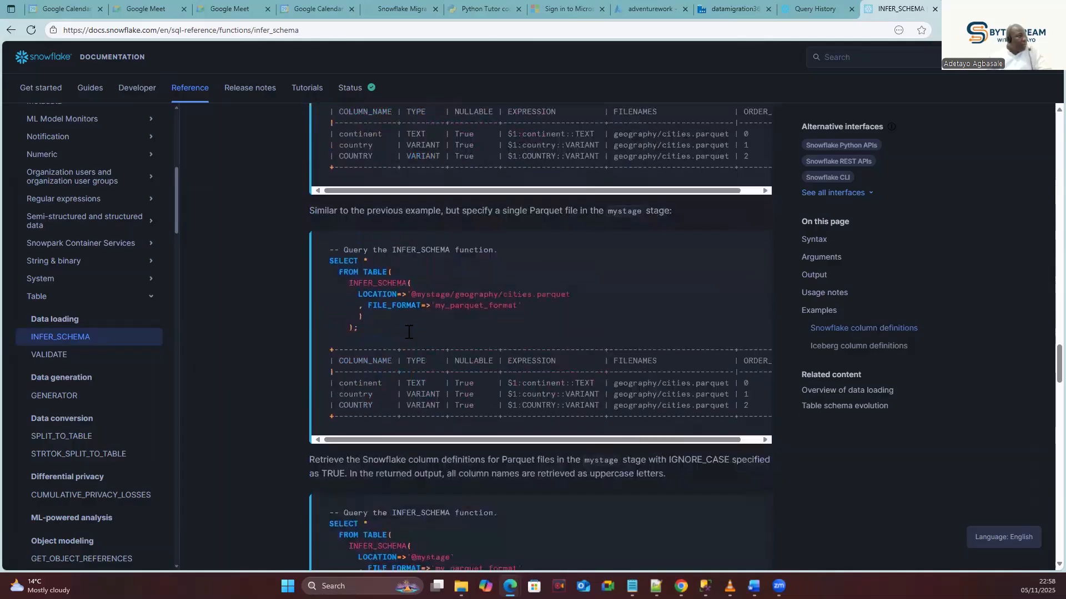
{"action": "scroll", "coordinate": [407, 332], "scroll_direction": "down", "scroll_amount": 5}
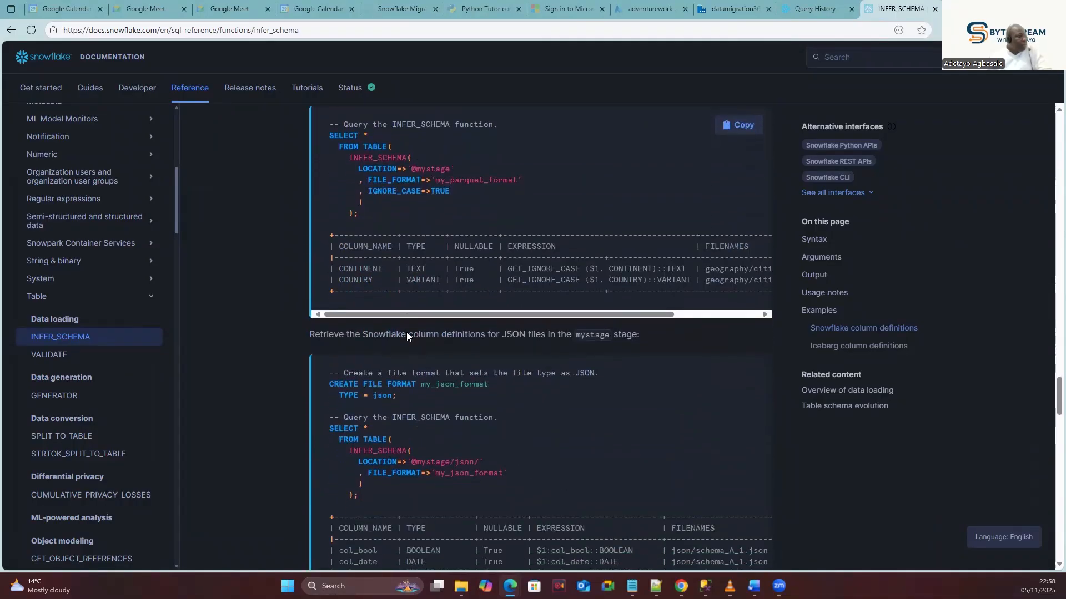
{"action": "scroll", "coordinate": [406, 332], "scroll_direction": "down", "scroll_amount": 9}
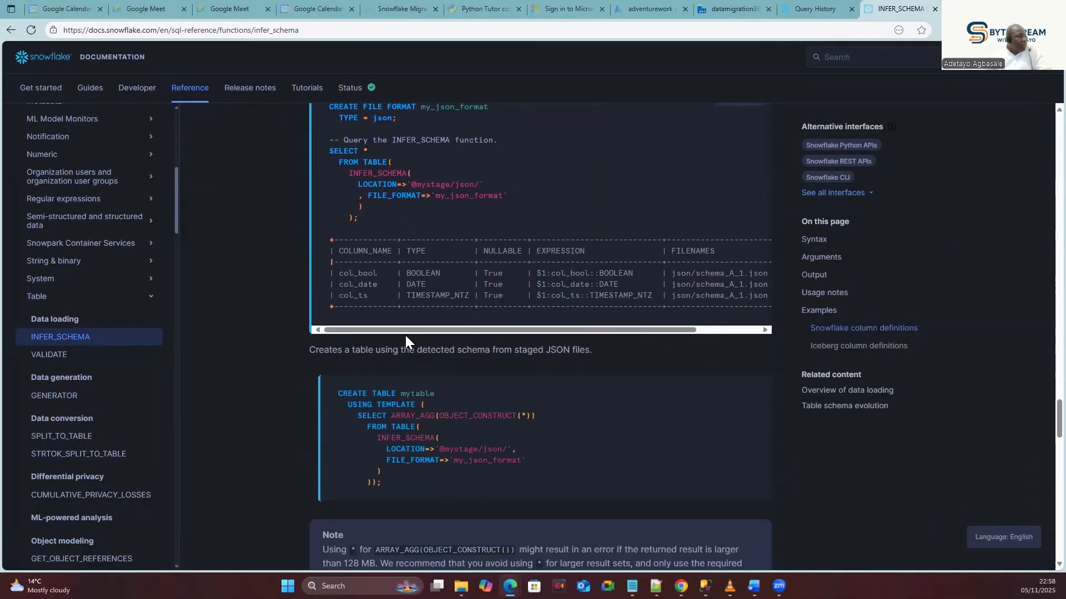
{"action": "scroll", "coordinate": [403, 336], "scroll_direction": "down", "scroll_amount": 2}
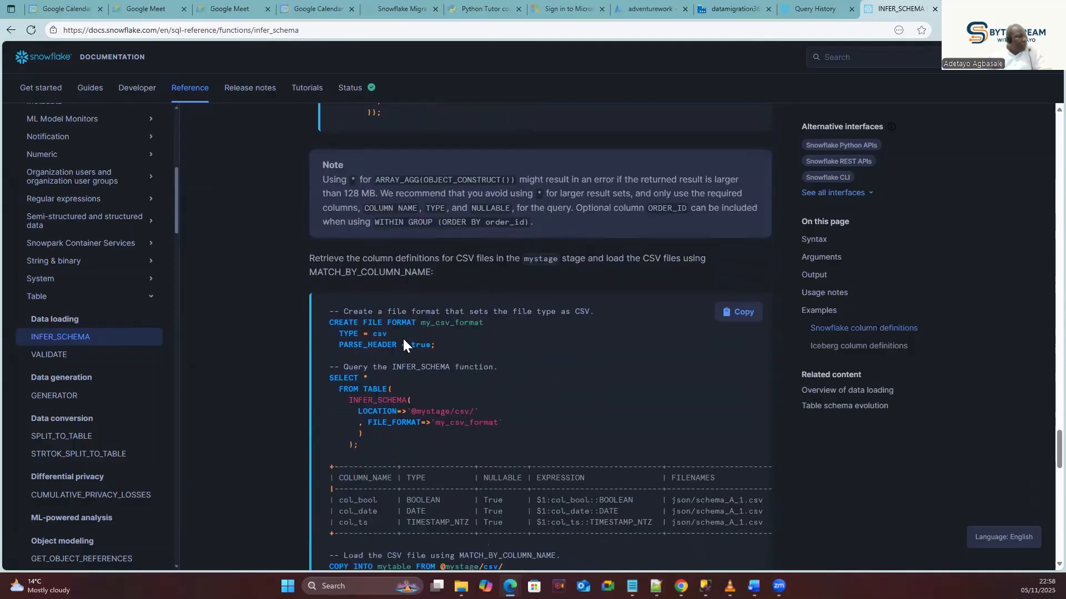
{"action": "scroll", "coordinate": [354, 257], "scroll_direction": "down", "scroll_amount": 1}
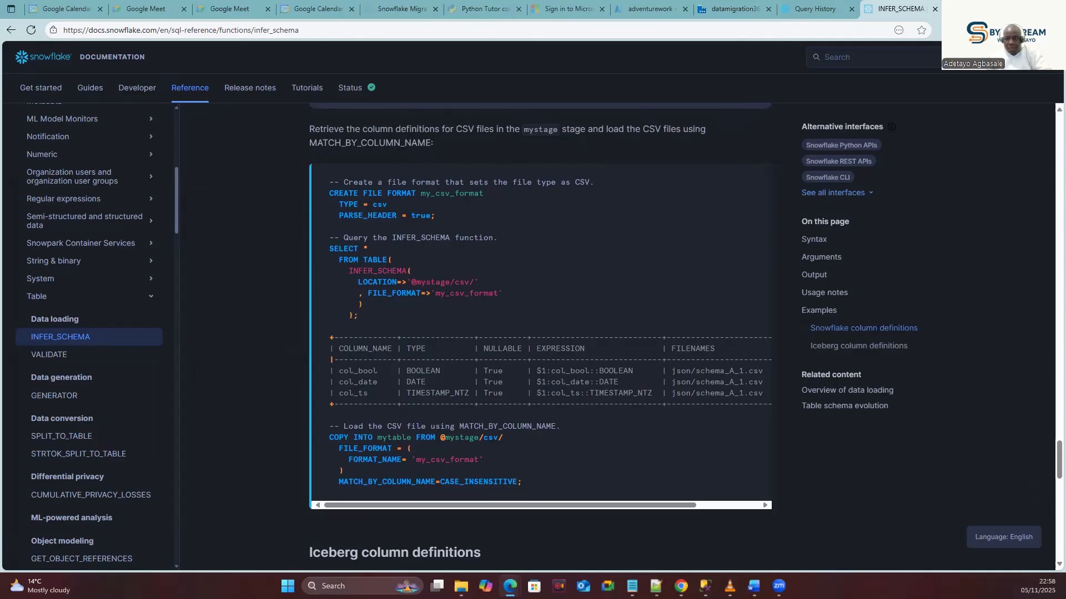
{"action": "key", "text": "alt+Tab"}
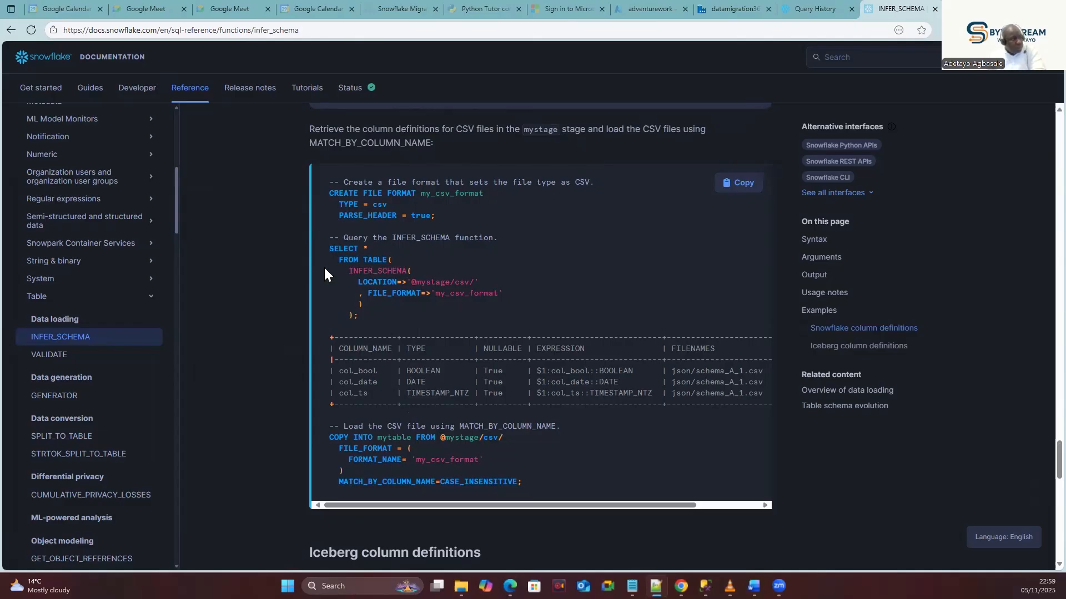
Copy the CSV example's SELECT * FROM TABLE(INFER_SCHEMA(...)) query.
{"action": "left_click_drag", "start_coordinate": [358, 315], "coordinate": [331, 253]}
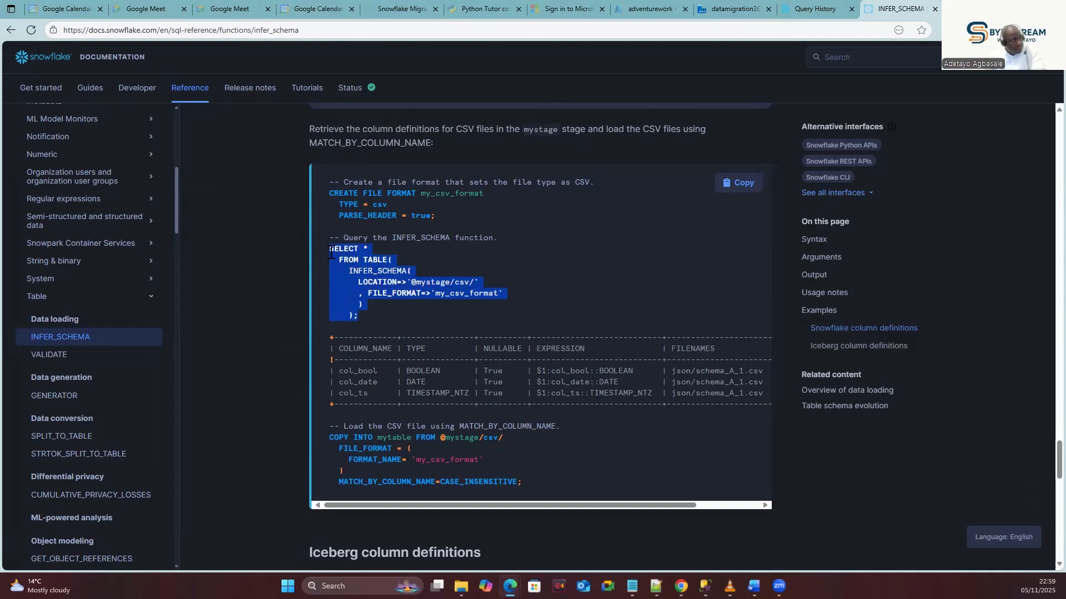
{"action": "left_click", "coordinate": [347, 209]}
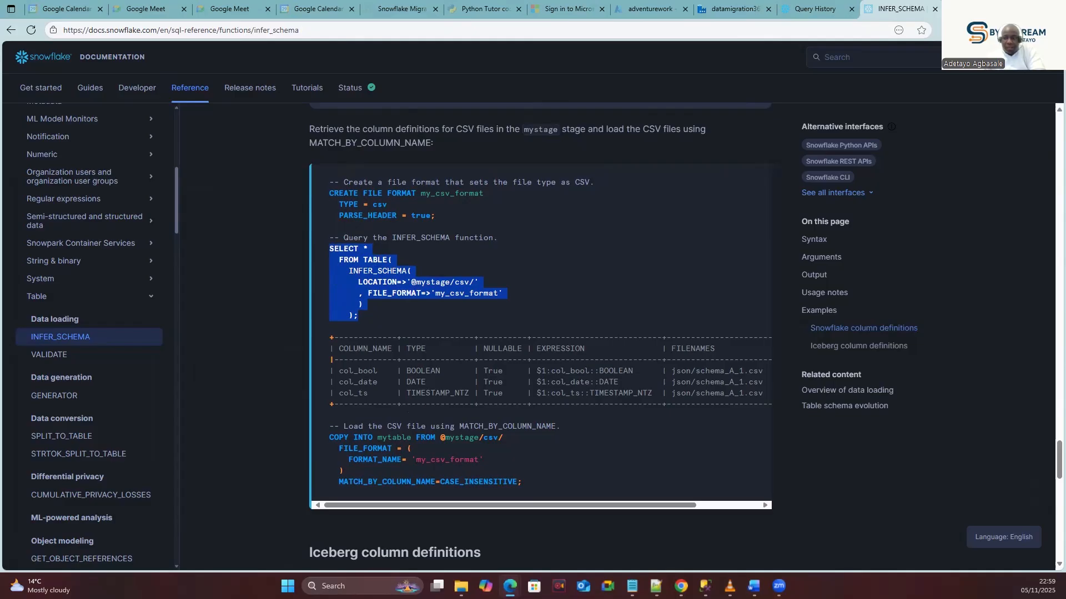
{"action": "left_click", "coordinate": [357, 275]}
{"action": "left_click_drag", "start_coordinate": [363, 283], "coordinate": [417, 284]}
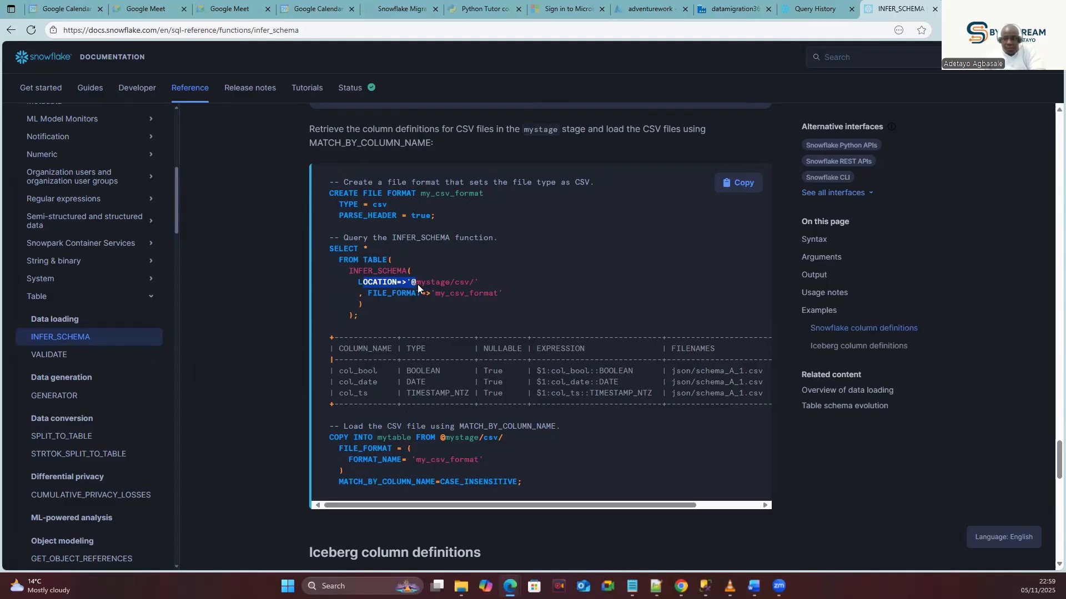
{"action": "left_click_drag", "start_coordinate": [372, 293], "coordinate": [417, 292]}
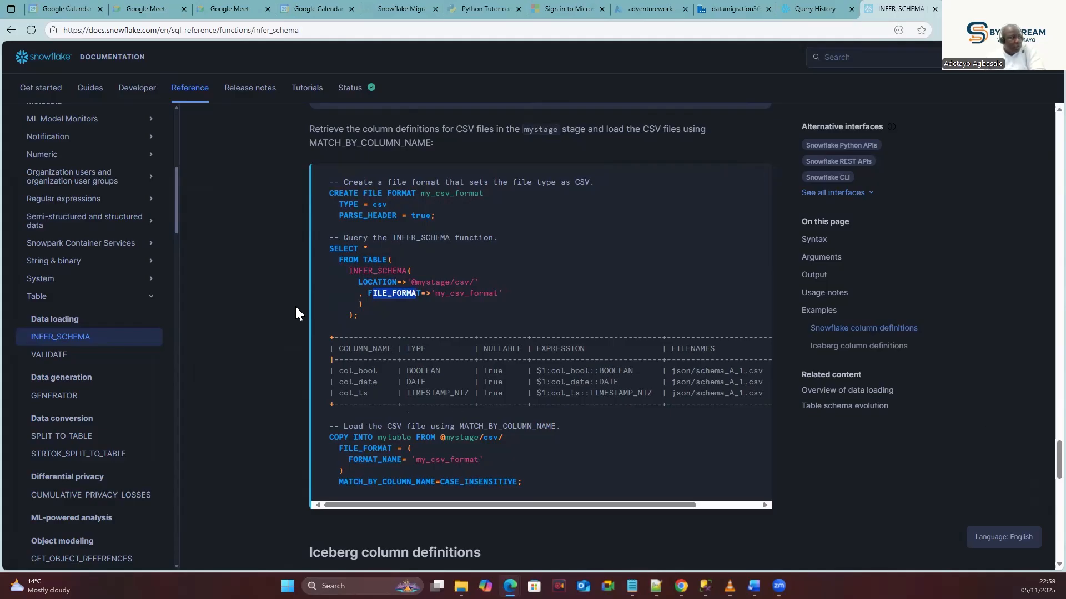
{"action": "left_click_drag", "start_coordinate": [358, 314], "coordinate": [328, 248]}
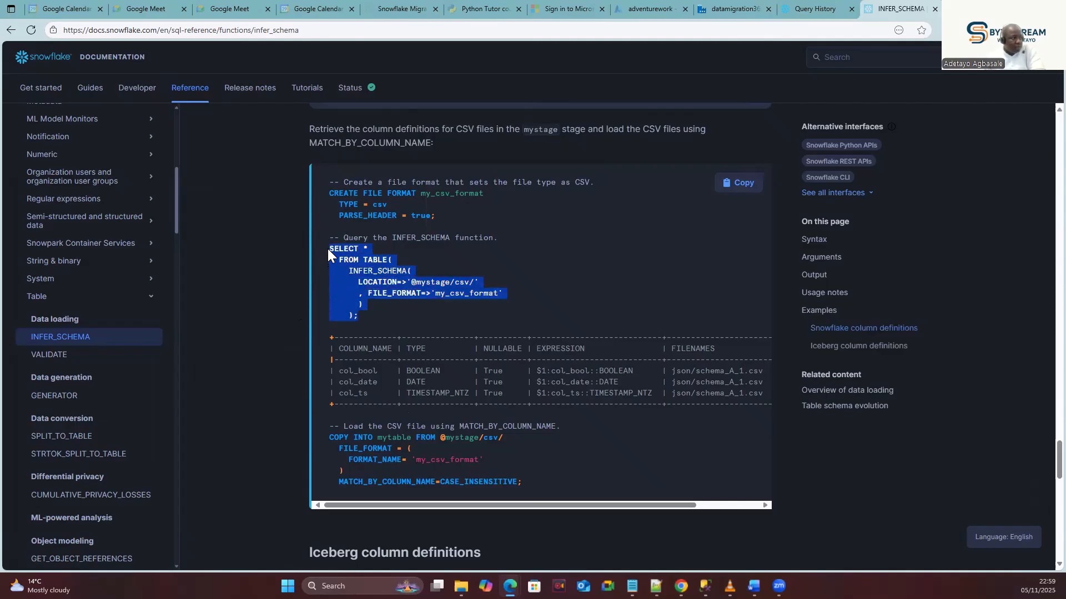
{"action": "left_click", "coordinate": [347, 212]}
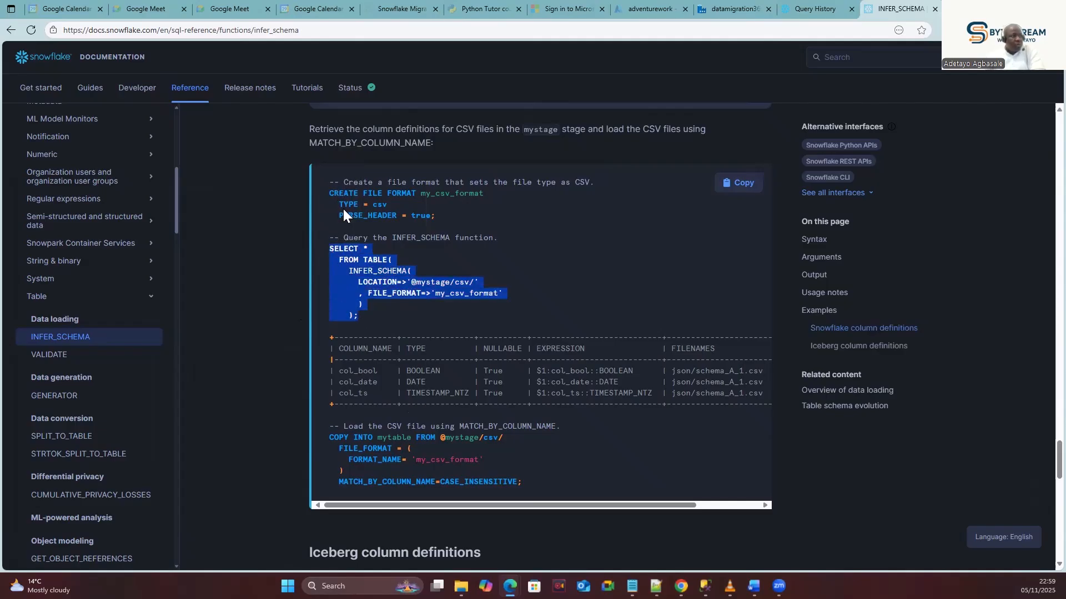
Return to the Snowflake workspace holding the ADLS2 to Snowflake Migration.sql worksheet.
{"action": "left_click", "coordinate": [799, 8]}
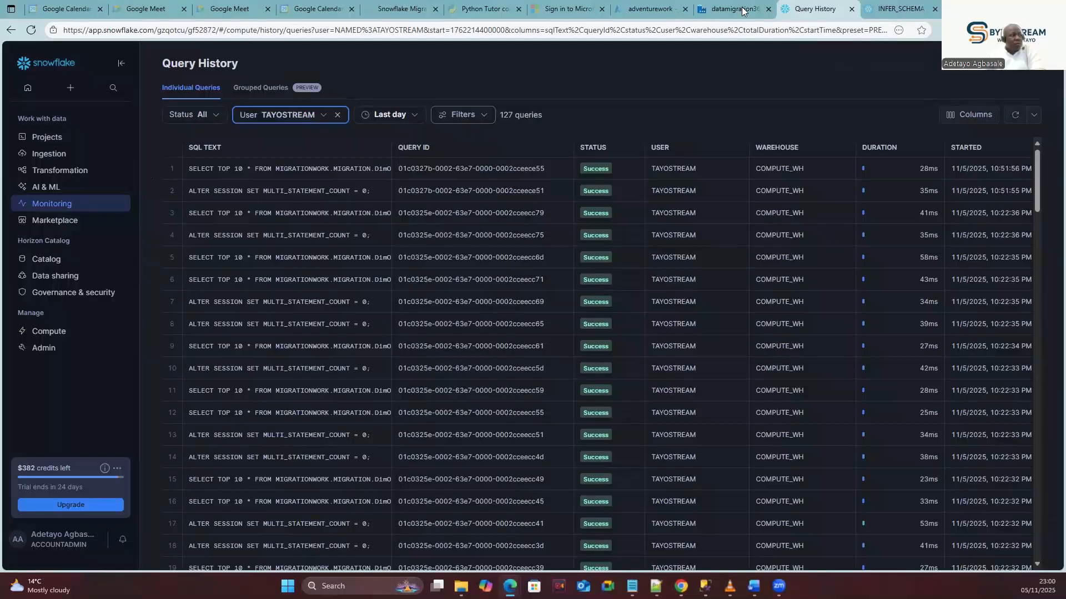
{"action": "mouse_move", "coordinate": [47, 139]}
{"action": "left_click", "coordinate": [162, 140]}
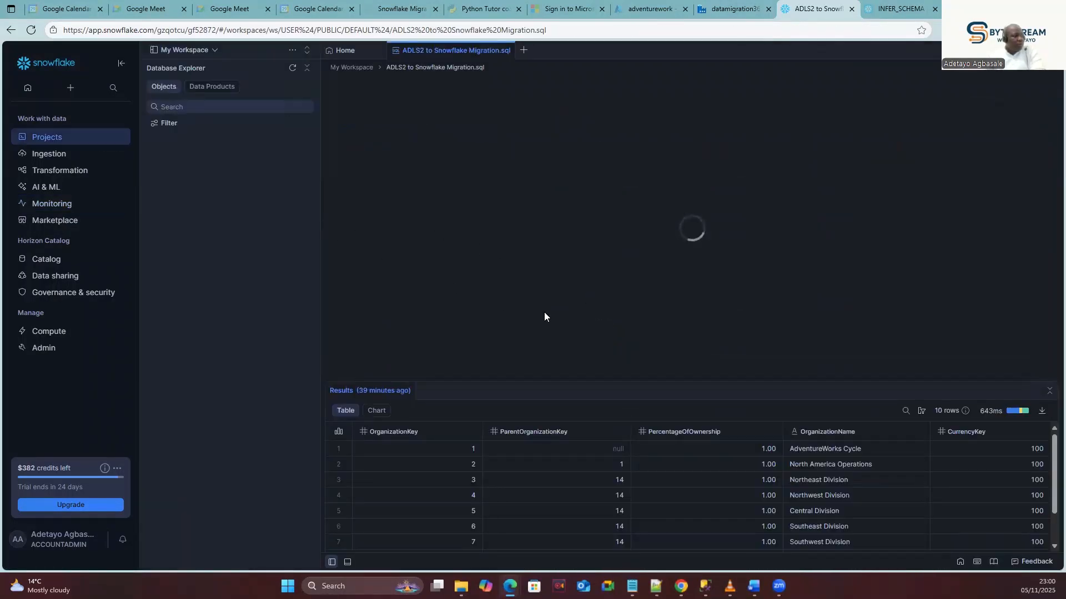
Paste the INFER_SCHEMA example query onto empty line 40 of the migration worksheet.
{"action": "left_click", "coordinate": [653, 167]}
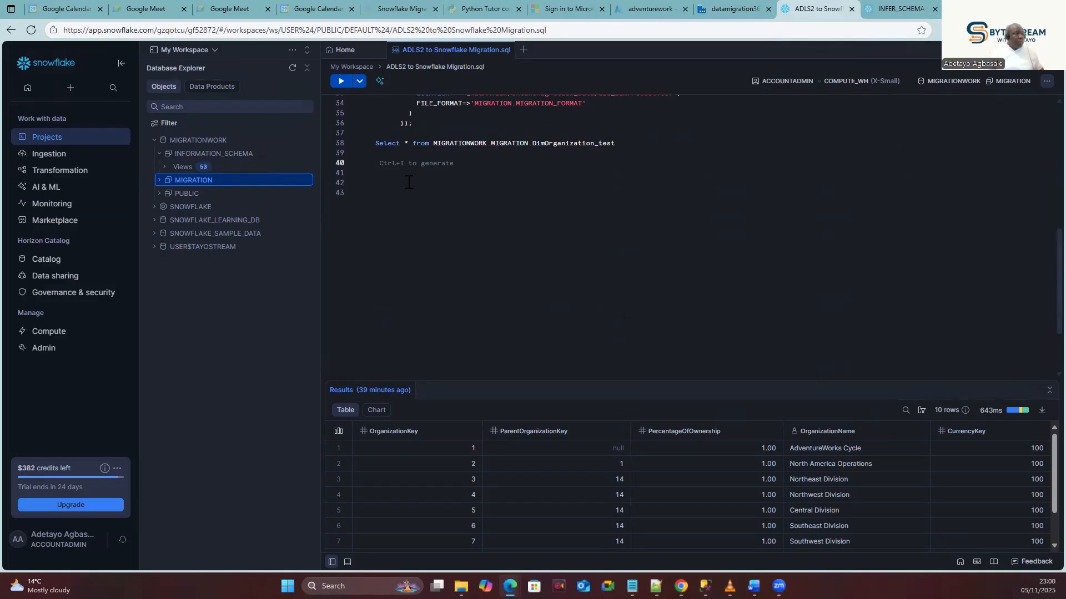
{"action": "key", "text": "ctrl+v"}
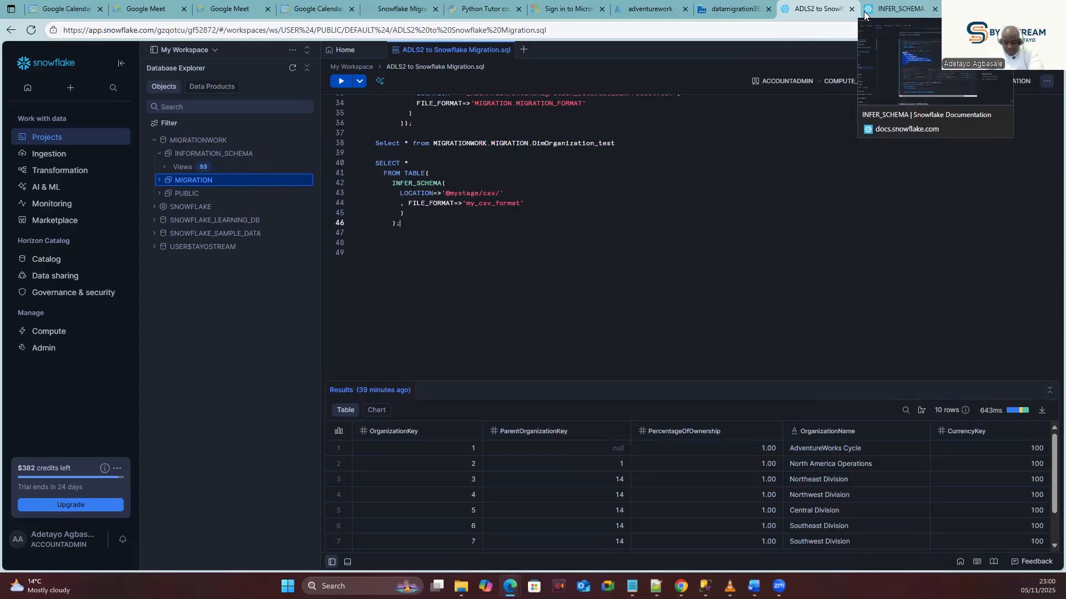
Copy the COPY INTO mytable example with MATCH_BY_COLUMN_NAME=CASE_INSENSITIVE and paste it at line 48.
{"action": "left_click", "coordinate": [895, 9]}
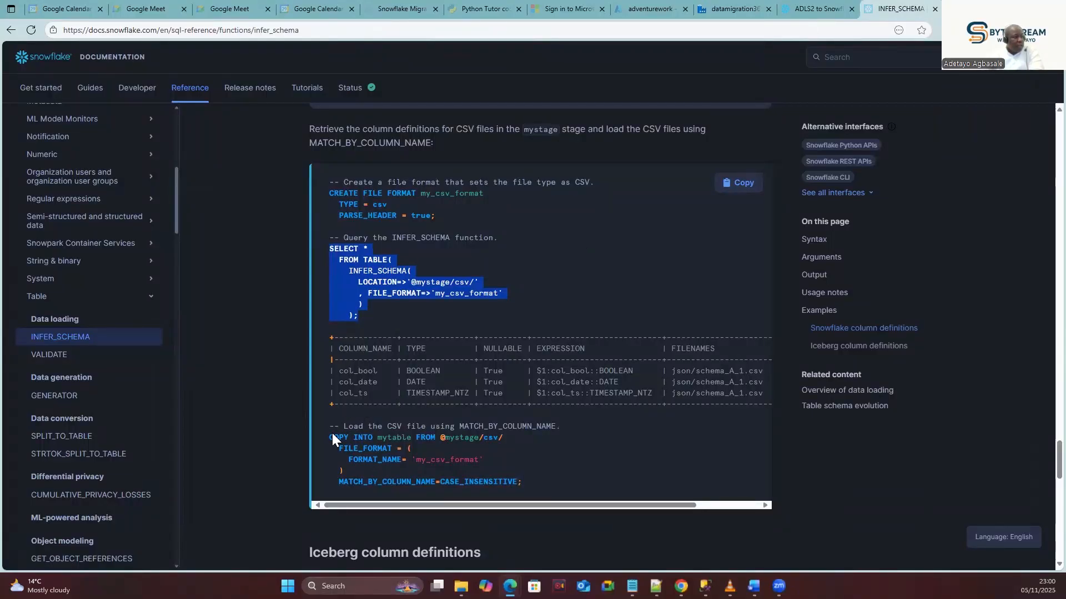
{"action": "left_click_drag", "start_coordinate": [329, 436], "coordinate": [492, 482]}
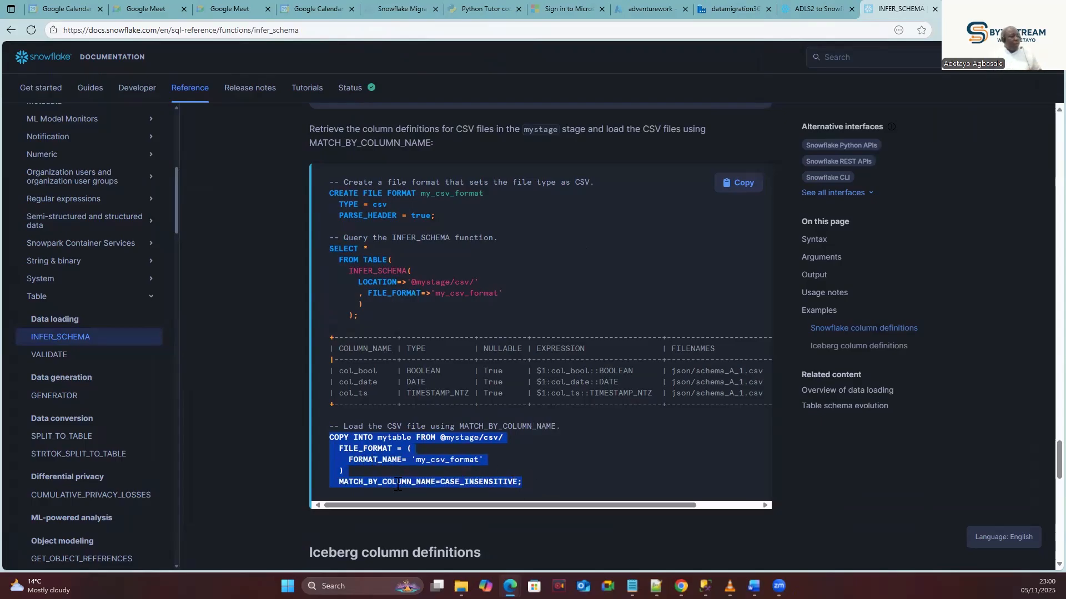
{"action": "left_click", "coordinate": [805, 11]}
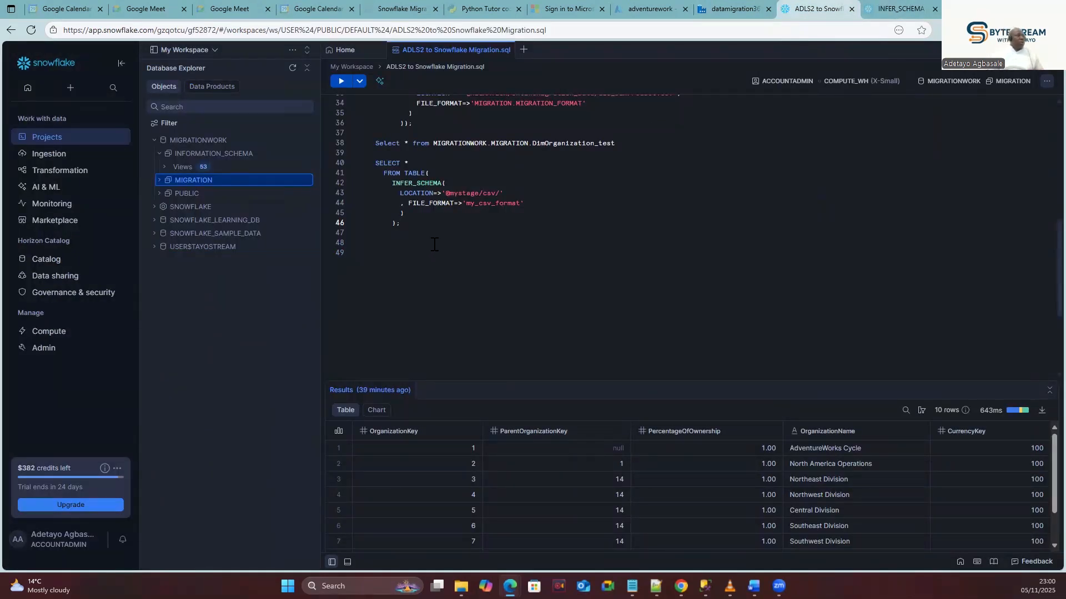
{"action": "key", "text": "Return"}
{"action": "key", "text": "Return"}
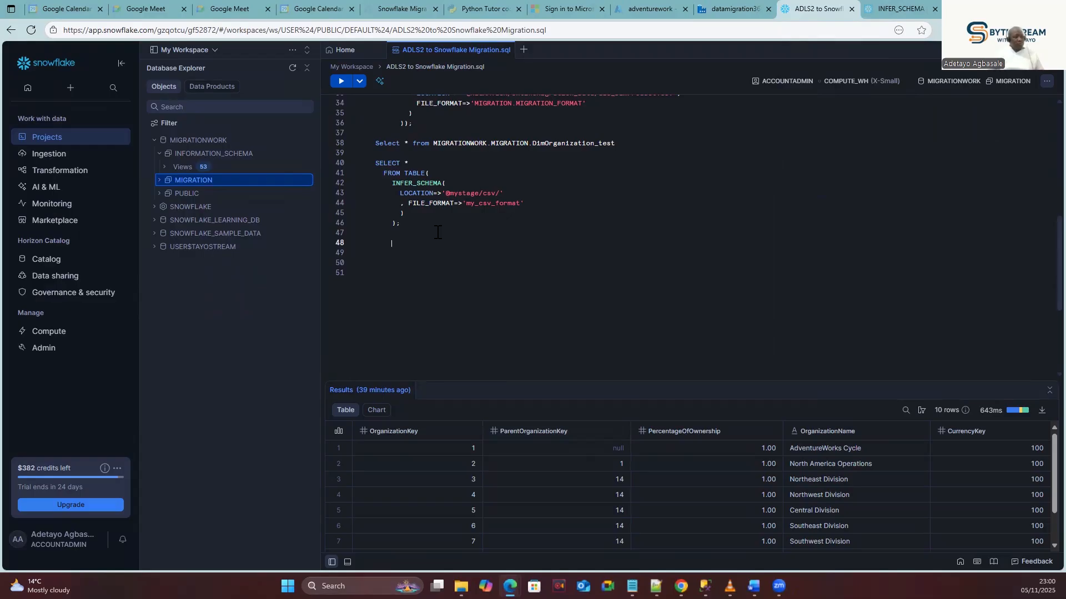
{"action": "key", "text": "ctrl+v"}
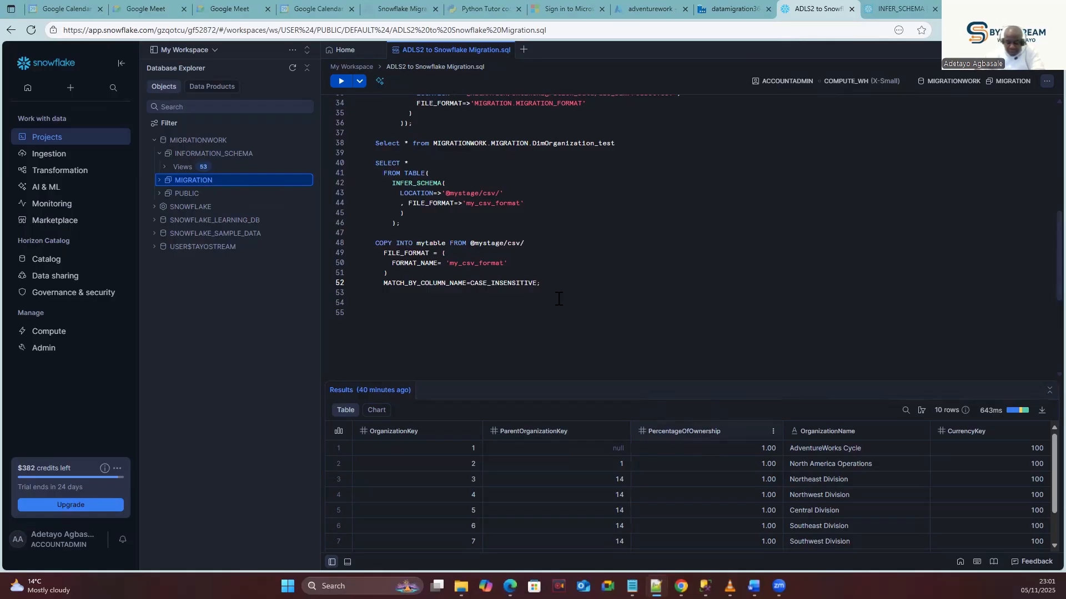
Scroll the worksheet to review the INFER_SCHEMA query's LOCATION and FILE_FORMAT arguments.
{"action": "scroll", "coordinate": [446, 264], "scroll_direction": "down", "scroll_amount": 1}
{"action": "scroll", "coordinate": [460, 267], "scroll_direction": "up", "scroll_amount": 5}
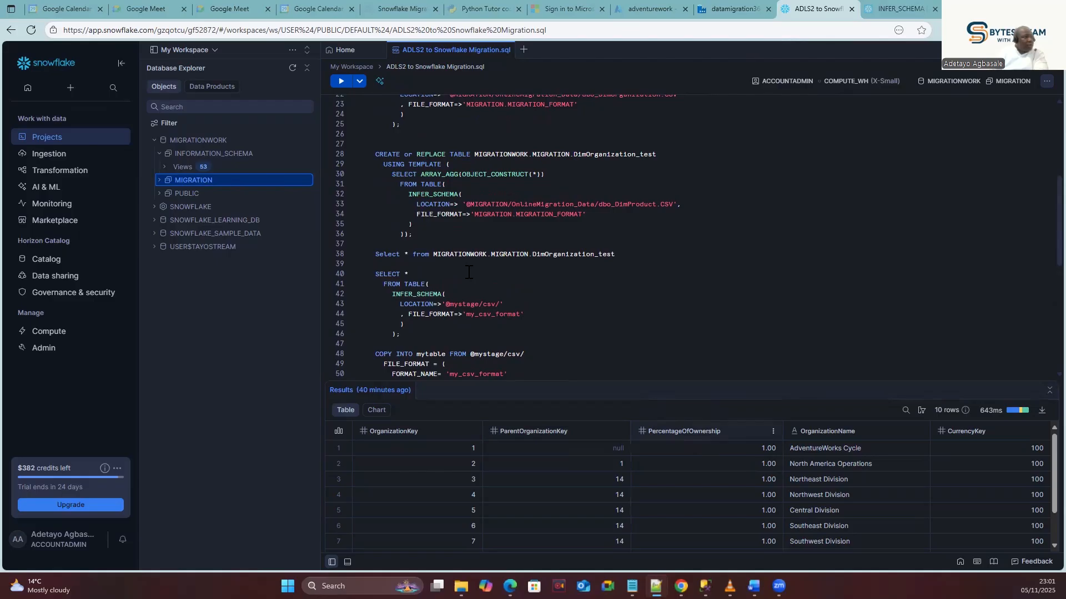
{"action": "scroll", "coordinate": [469, 273], "scroll_direction": "down", "scroll_amount": 5}
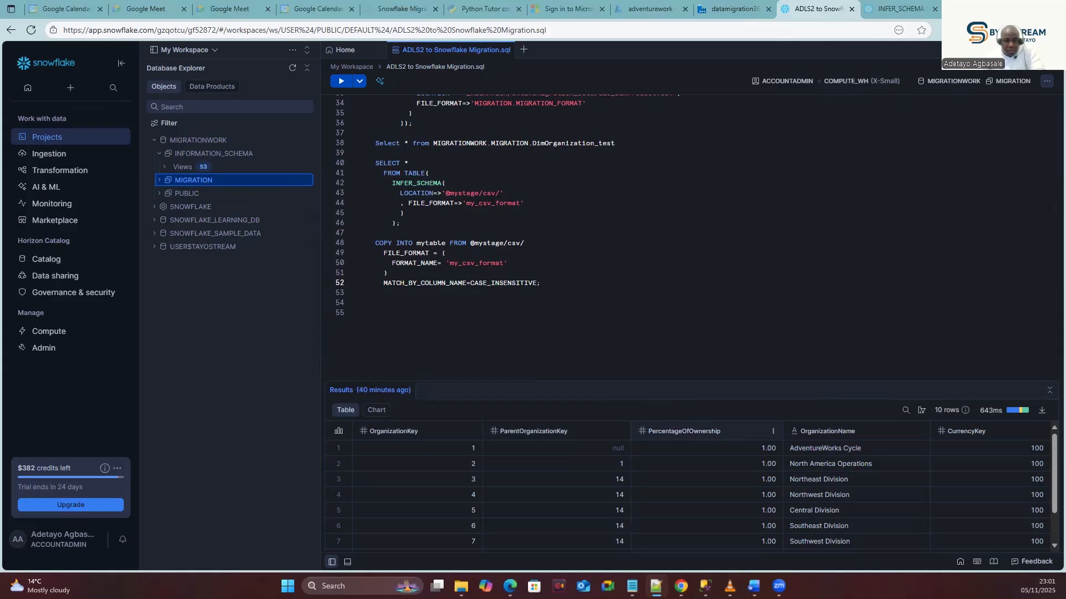
{"action": "key", "text": "alt+Tab"}
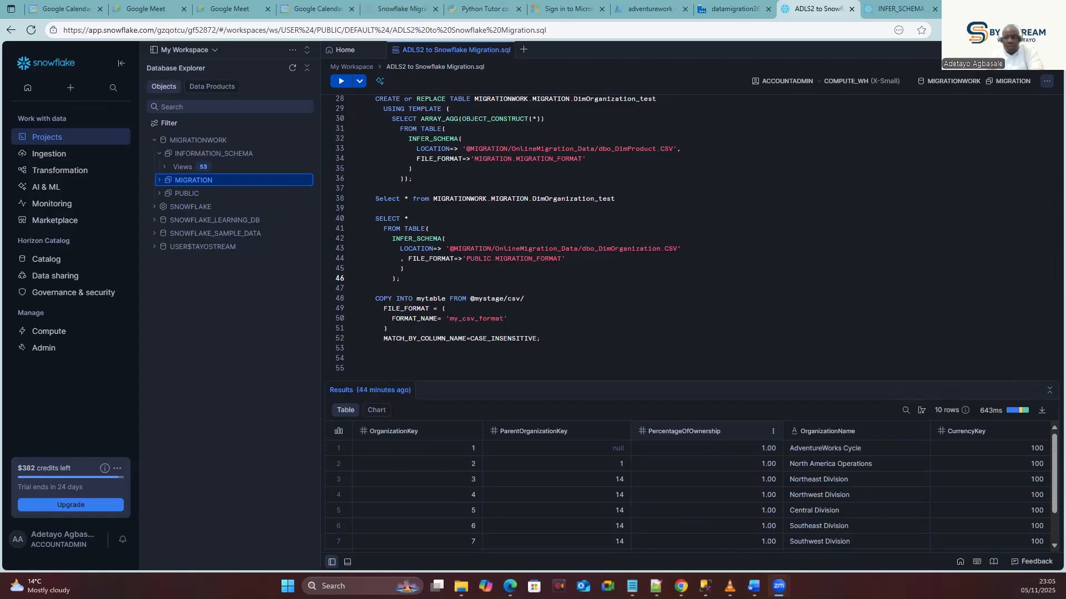
Run the INFER_SCHEMA query on lines 40–46, which fails because MIGRATIONWORK.PUBLIC.MIGRATION_FORMAT doesn't exist.
{"action": "double_click", "coordinate": [414, 249]}
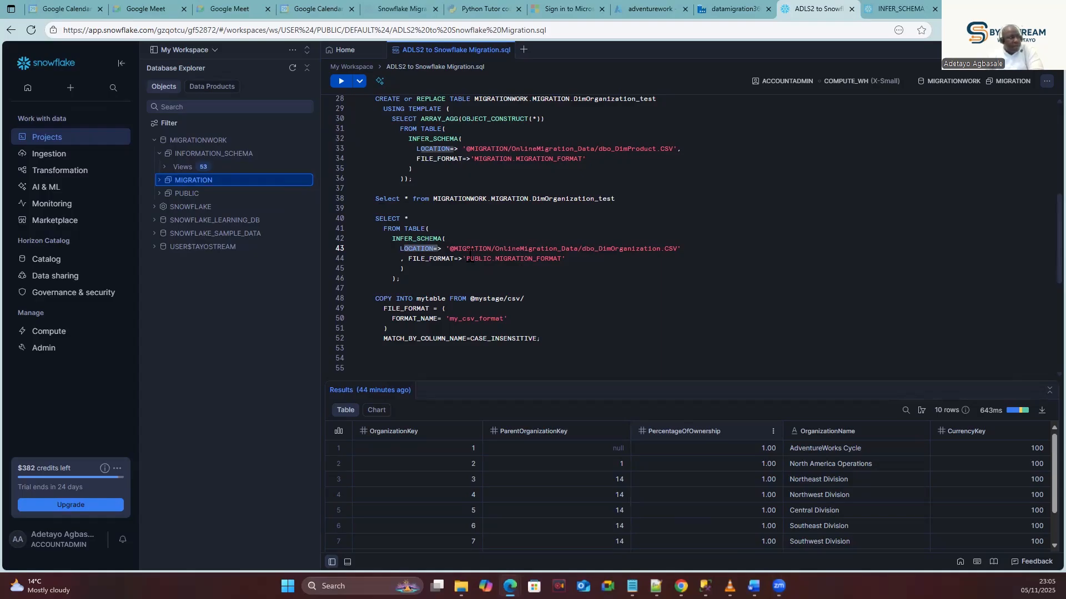
{"action": "left_click_drag", "start_coordinate": [425, 258], "coordinate": [444, 259]}
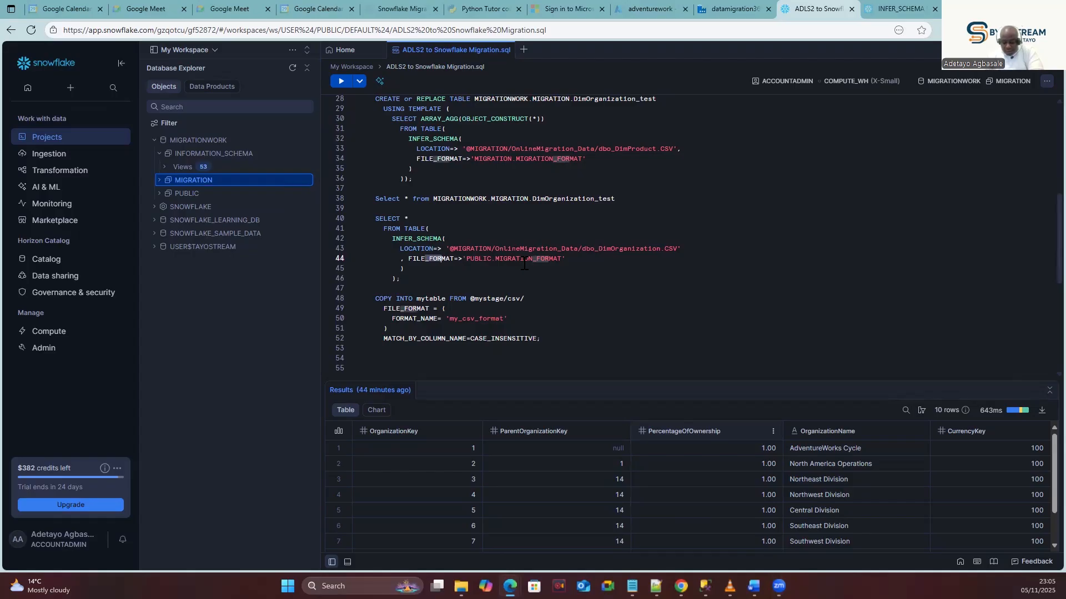
{"action": "left_click_drag", "start_coordinate": [401, 279], "coordinate": [365, 217]}
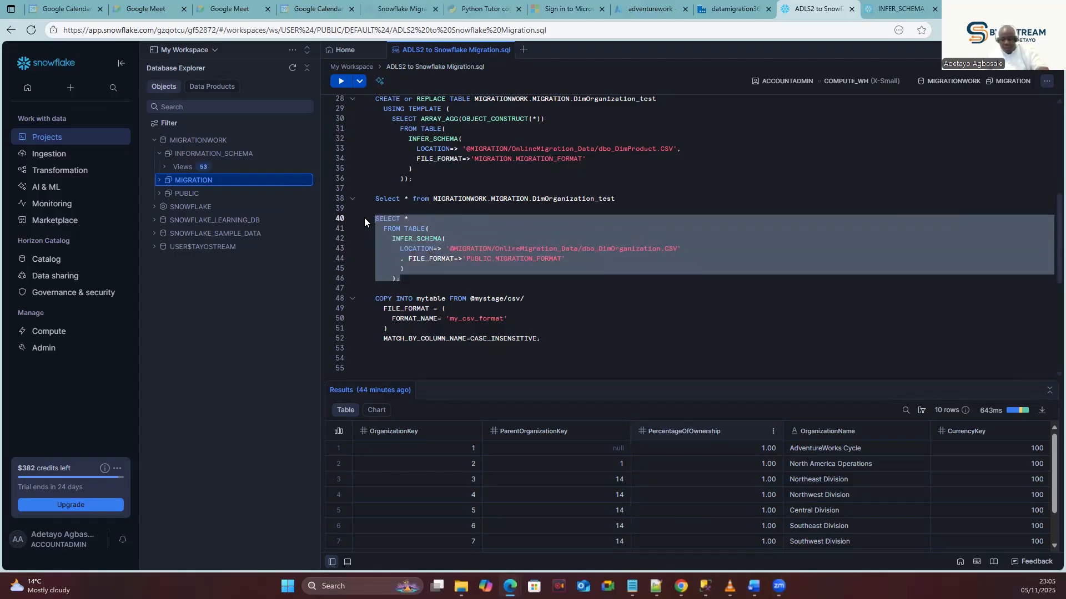
{"action": "left_click", "coordinate": [340, 82]}
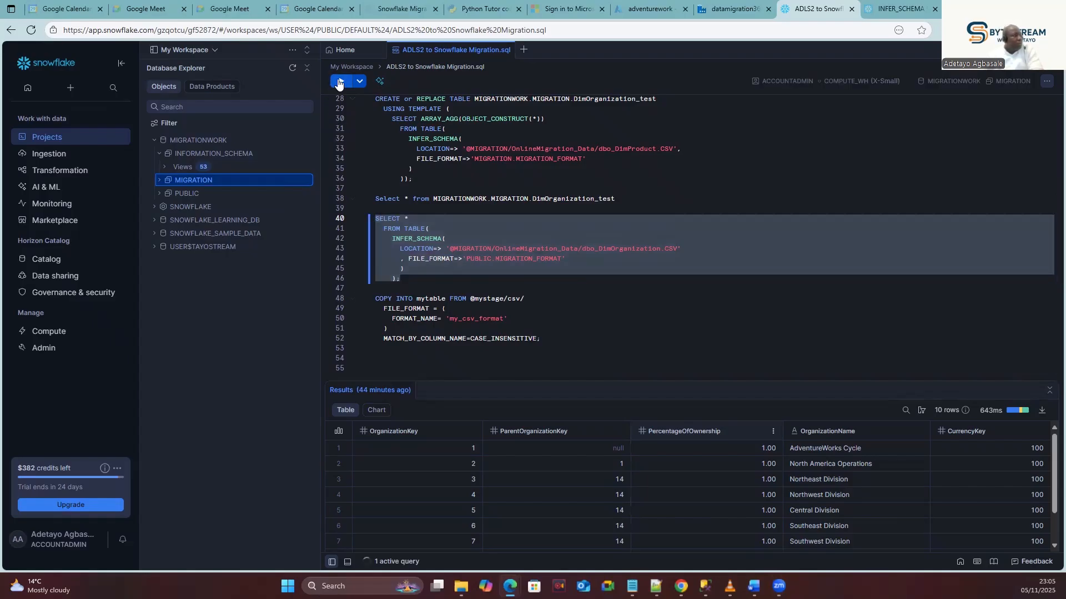
Change the FILE_FORMAT schema from PUBLIC to MIGRATION and reselect the query.
{"action": "left_click", "coordinate": [524, 278]}
{"action": "double_click", "coordinate": [471, 259]}
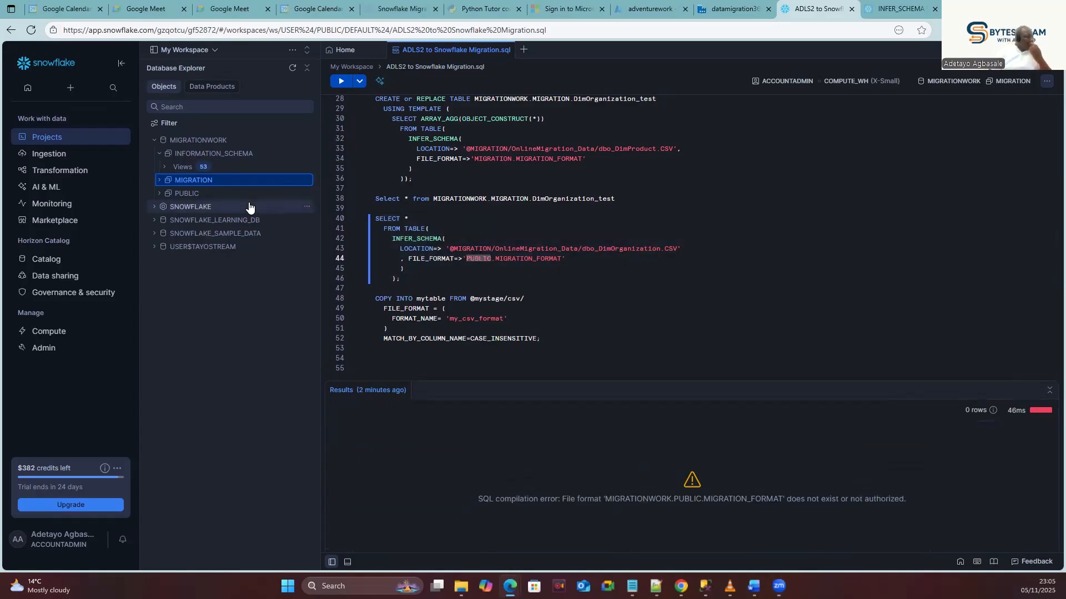
{"action": "type", "text": "Mig"}
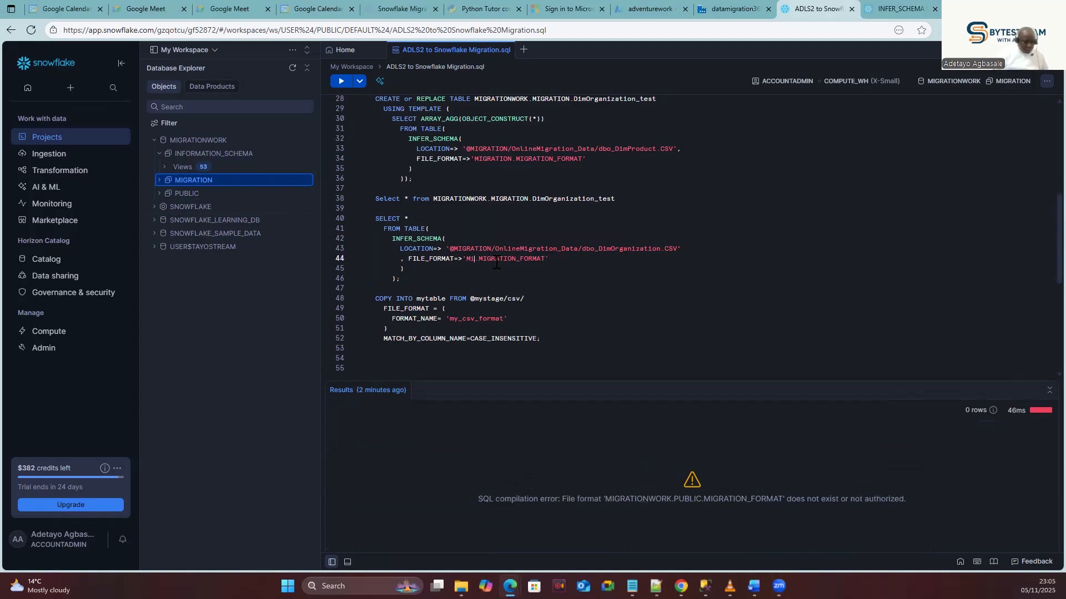
{"action": "key", "text": "BackSpace"}
{"action": "key", "text": "BackSpace"}
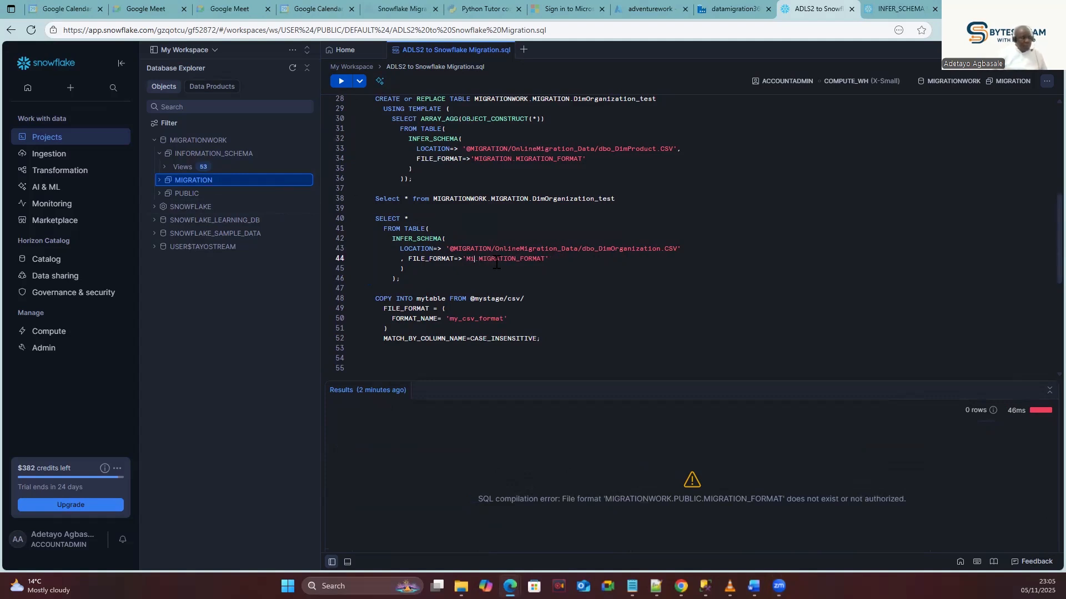
{"action": "type", "text": "IGRATI"}
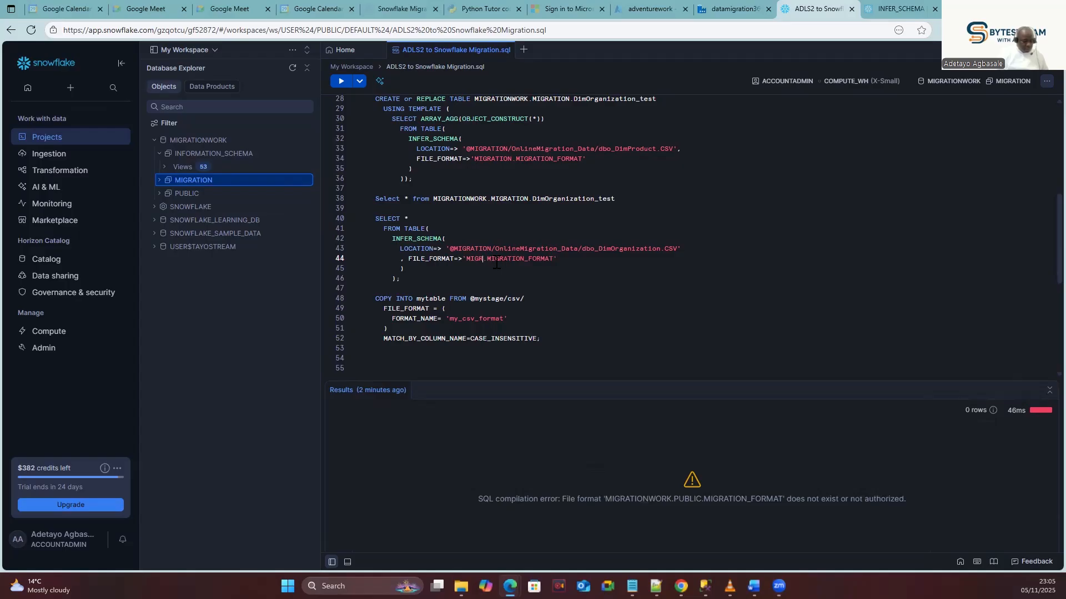
{"action": "type", "text": "ON"}
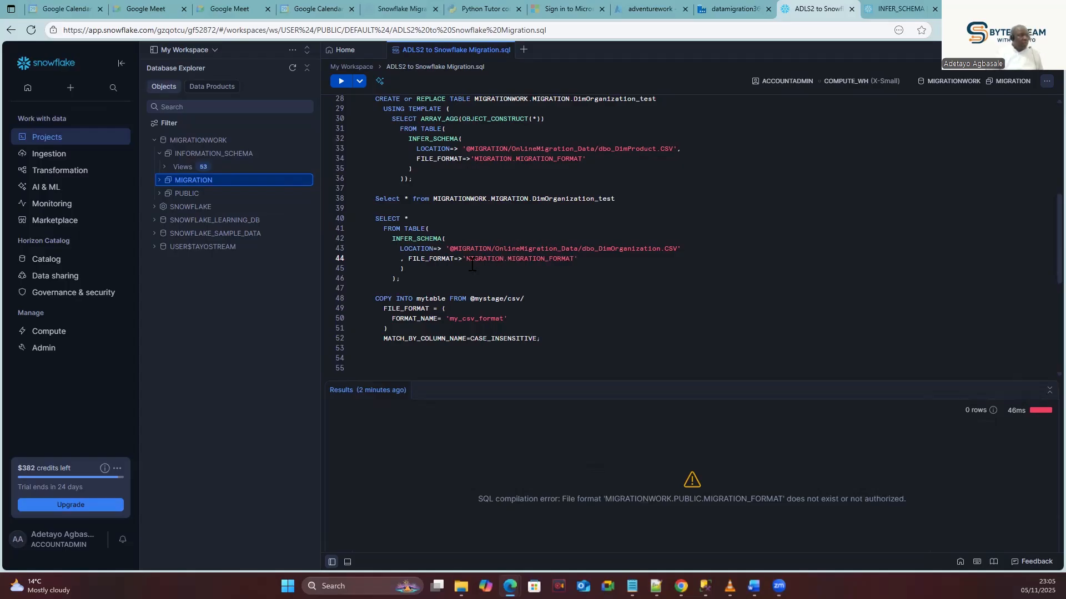
{"action": "left_click_drag", "start_coordinate": [408, 278], "coordinate": [375, 218]}
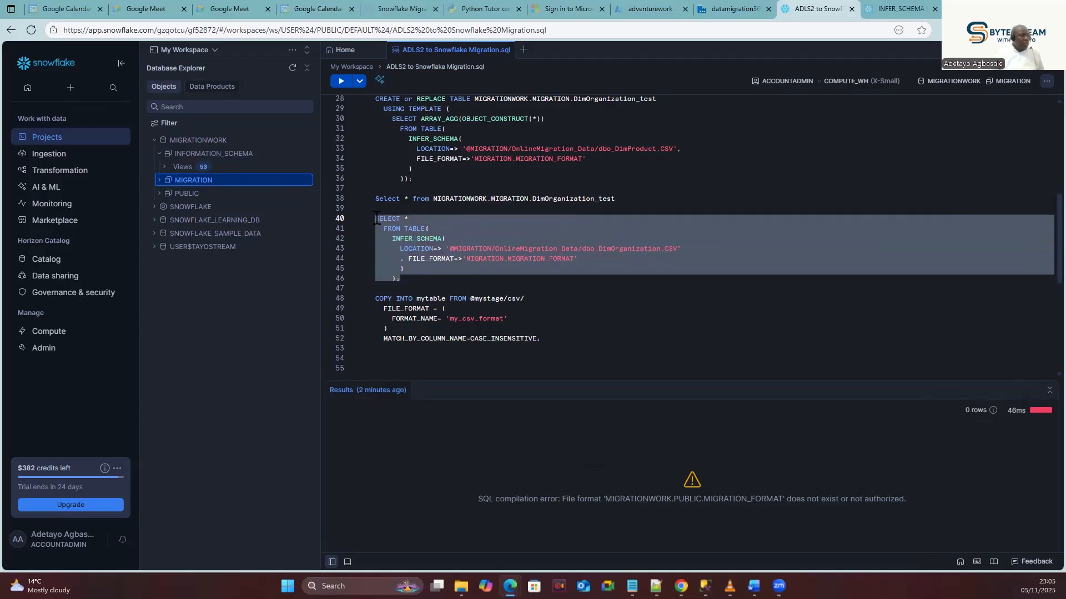
{"action": "left_click", "coordinate": [340, 81]}
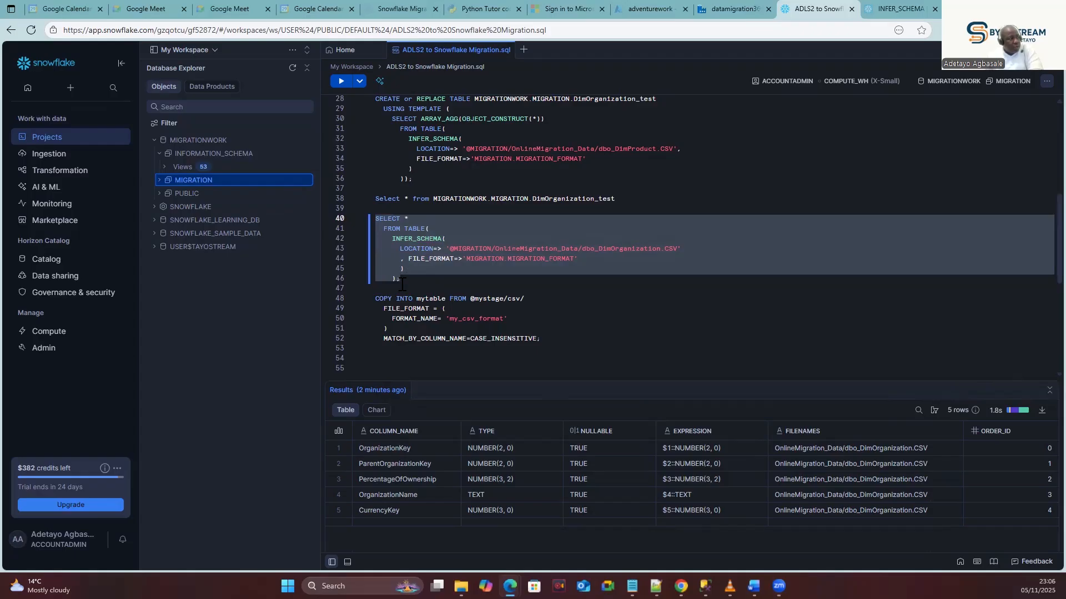
{"action": "left_click_drag", "start_coordinate": [400, 278], "coordinate": [375, 221]}
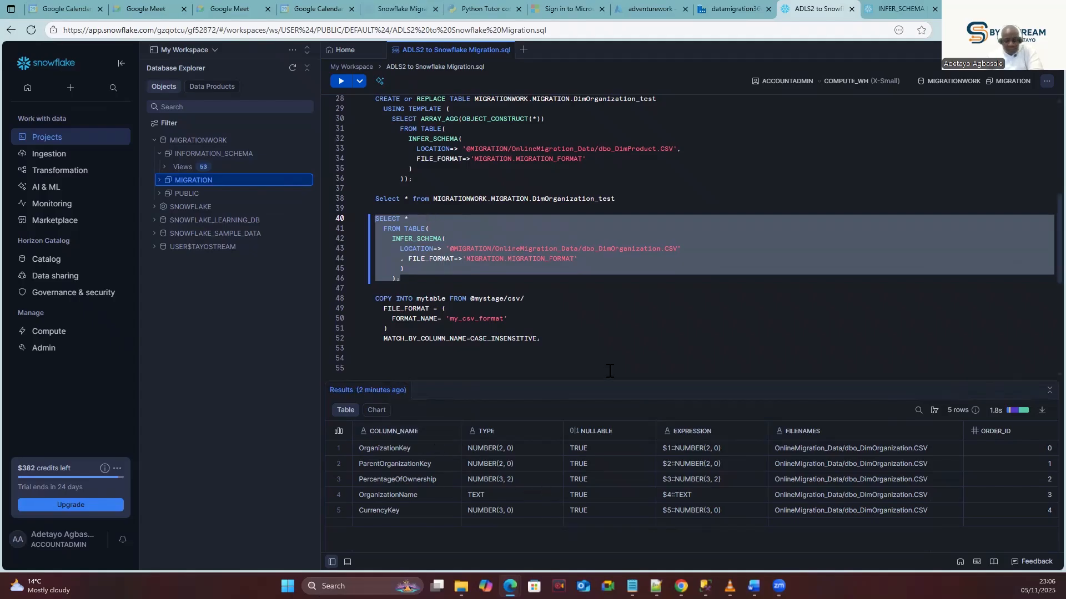
{"action": "left_click", "coordinate": [426, 286]}
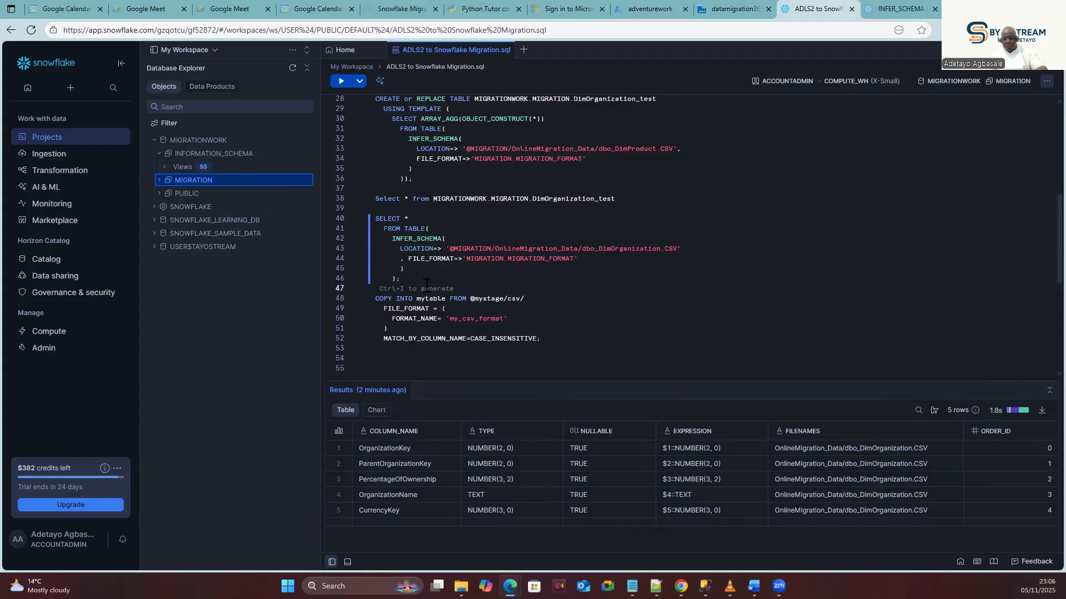
{"action": "left_click", "coordinate": [886, 7]}
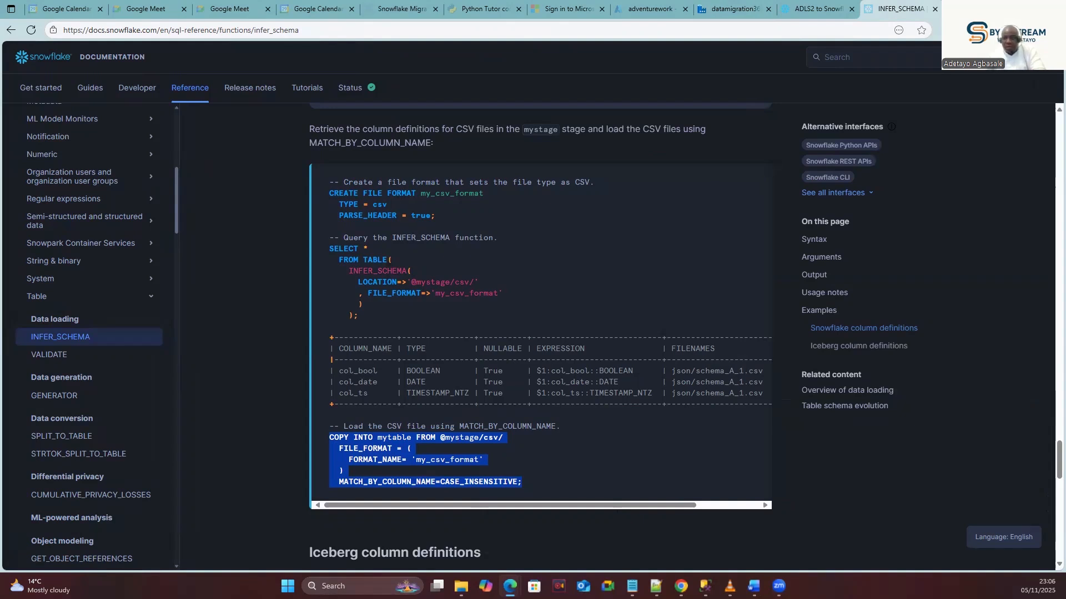
{"action": "key", "text": "alt+Tab"}
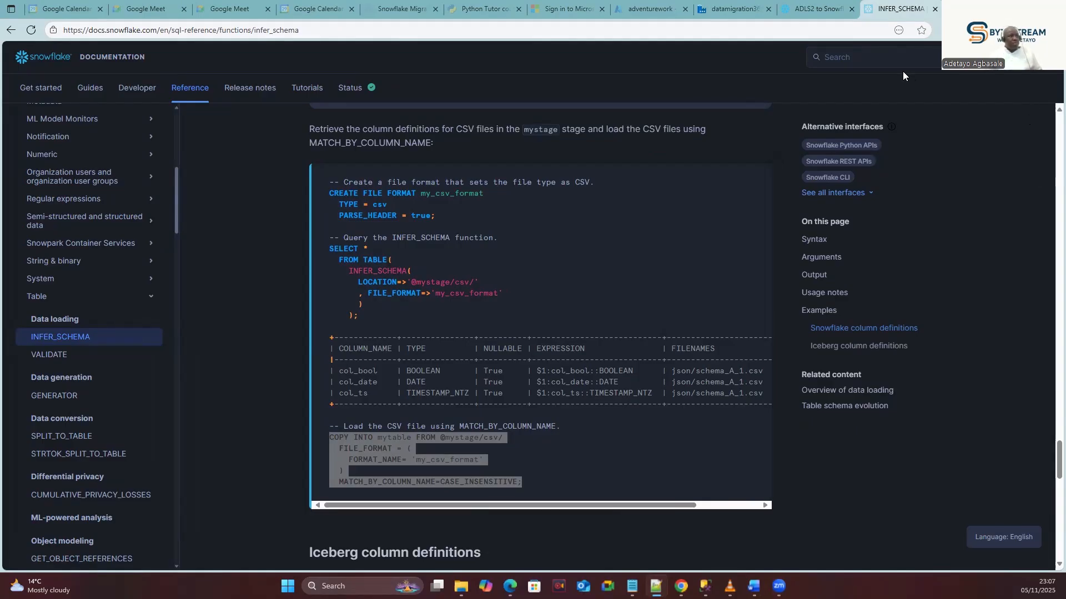
{"action": "left_click", "coordinate": [430, 231]}
{"action": "left_click_drag", "start_coordinate": [436, 217], "coordinate": [329, 192]}
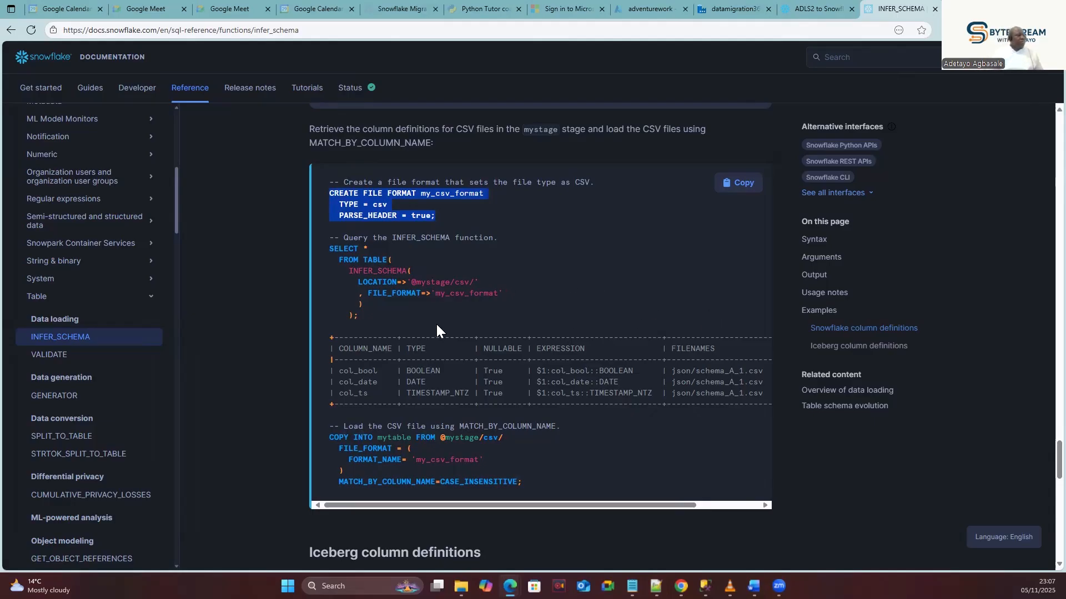
{"action": "scroll", "coordinate": [436, 324], "scroll_direction": "up", "scroll_amount": 2}
{"action": "left_click", "coordinate": [784, 6]}
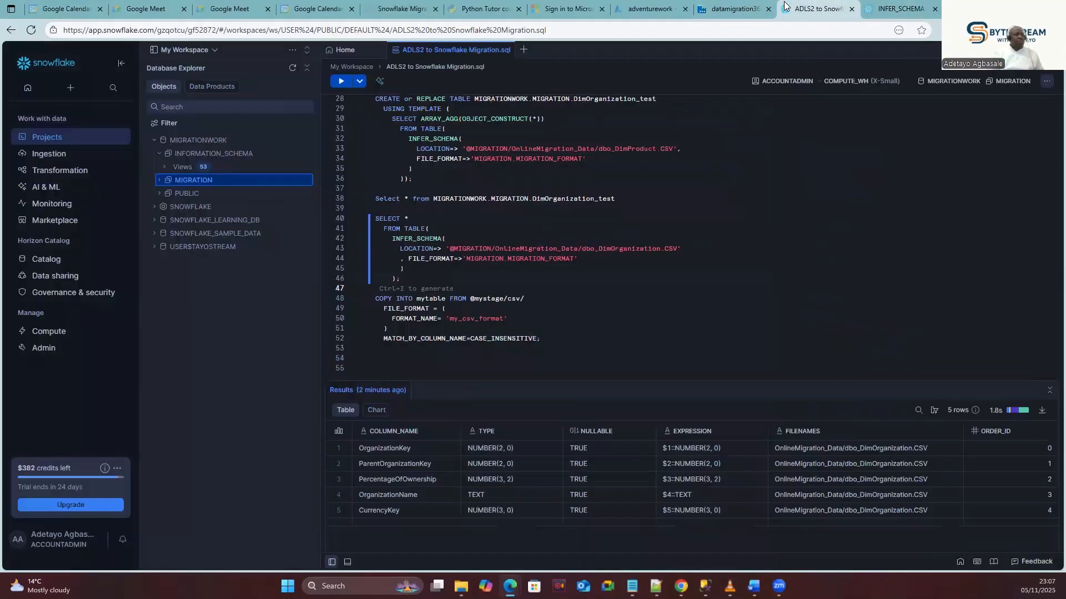
Paste the CREATE OR REPLACE TABLE DimOrganization_test USING TEMPLATE statement at line 47.
{"action": "left_click", "coordinate": [413, 279]}
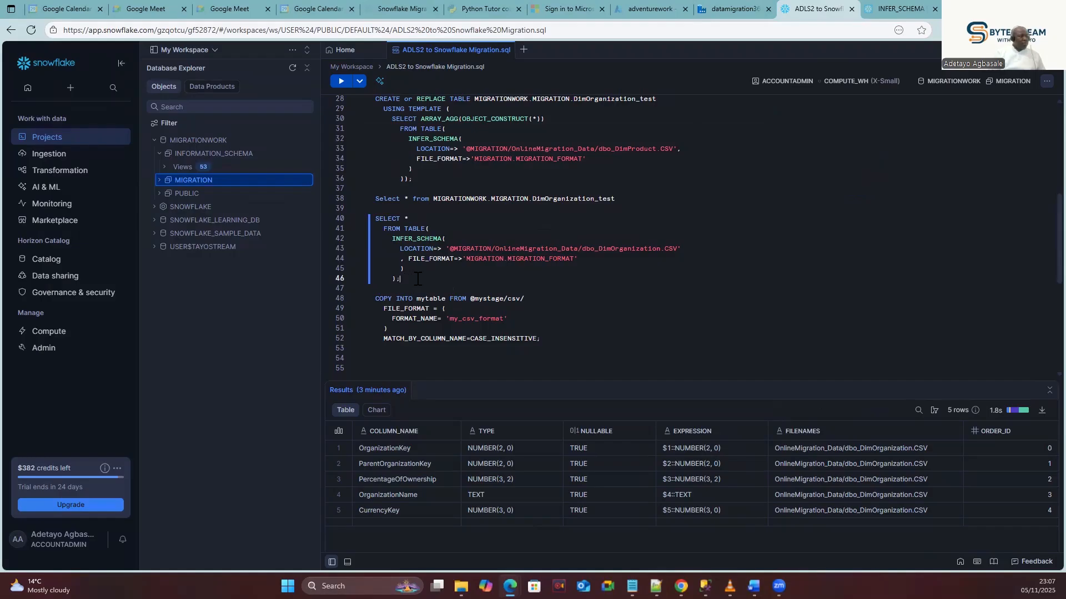
{"action": "left_click", "coordinate": [413, 285]}
{"action": "key", "text": "Return"}
{"action": "key", "text": "Return"}
{"action": "left_click", "coordinate": [384, 289]}
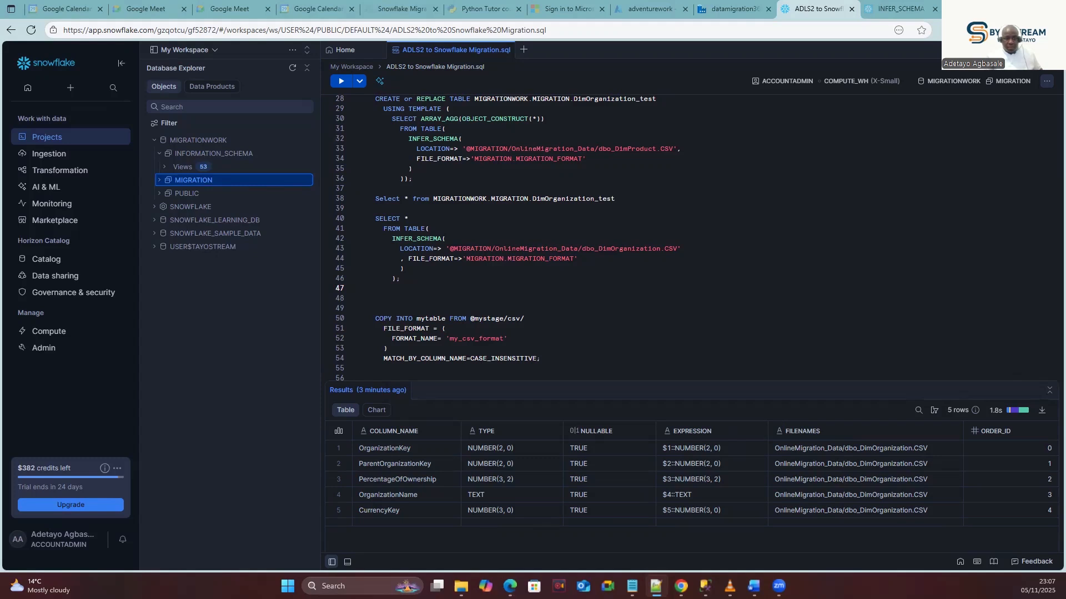
{"action": "left_click", "coordinate": [417, 290]}
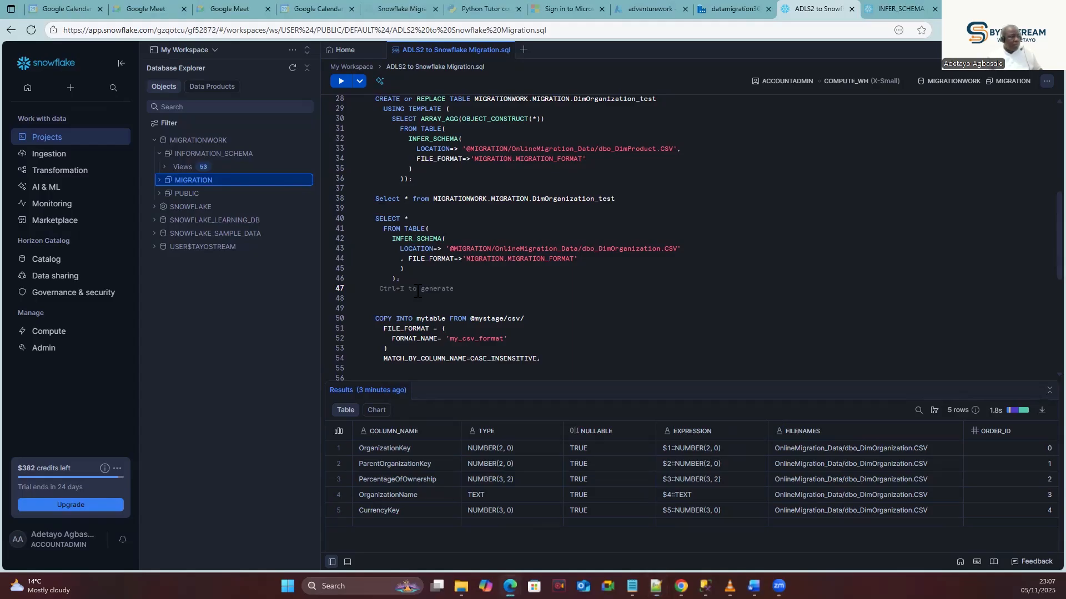
{"action": "key", "text": "ctrl+v"}
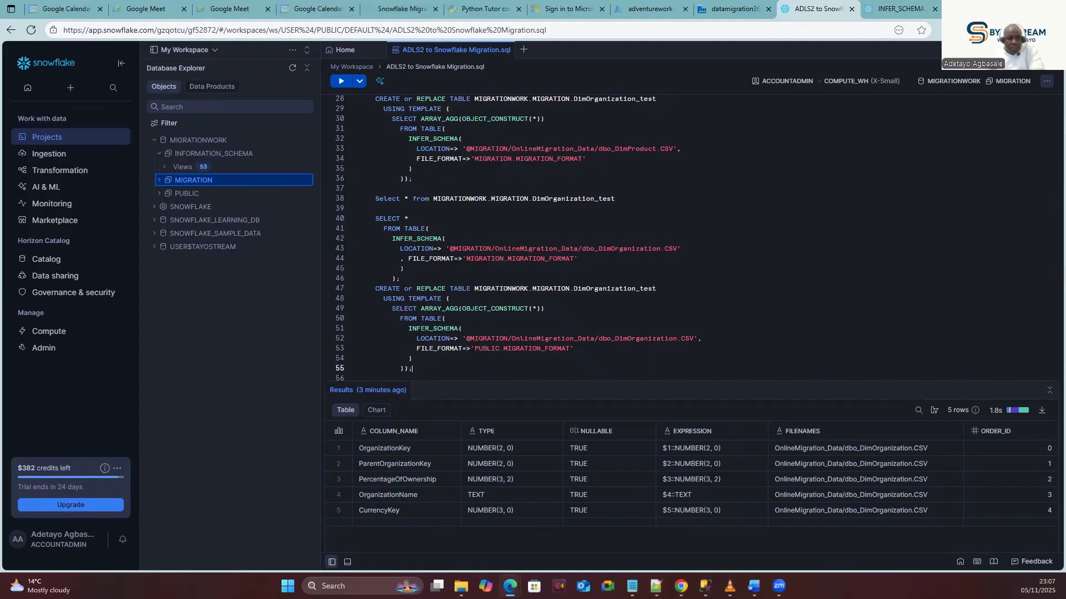
{"action": "key", "text": "alt+Tab"}
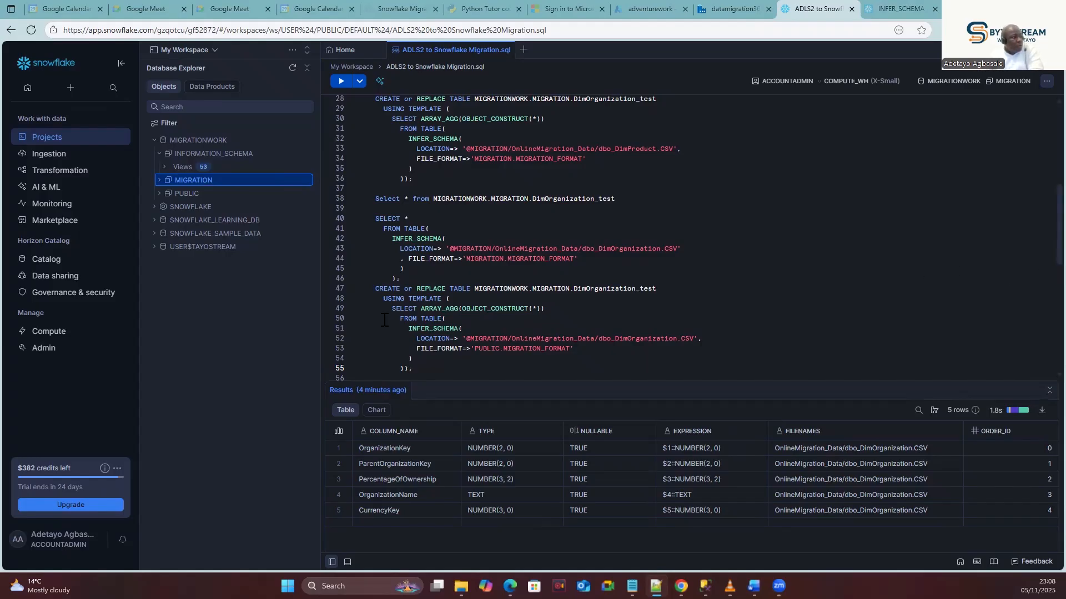
Change the new statement's FILE_FORMAT schema from PUBLIC to MIGRATION.
{"action": "left_click", "coordinate": [505, 339]}
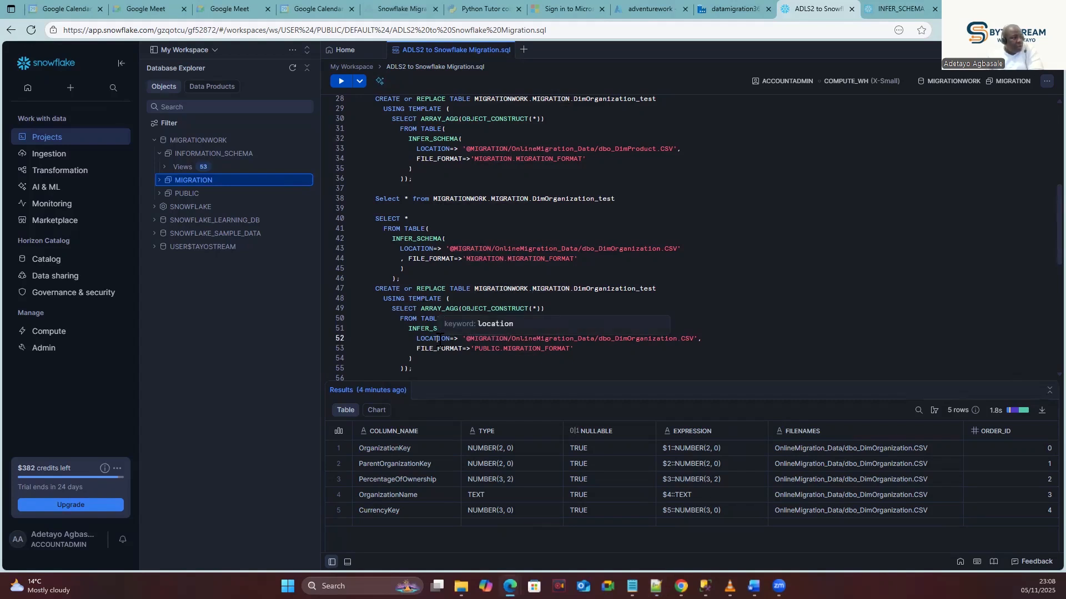
{"action": "left_click", "coordinate": [520, 349]}
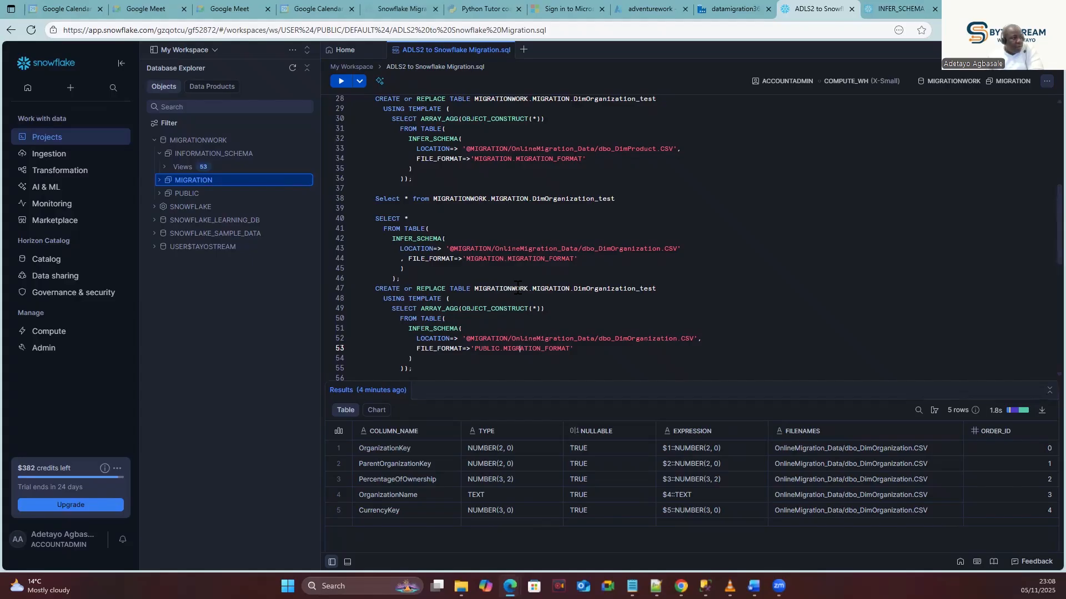
{"action": "left_click", "coordinate": [484, 259]}
{"action": "key", "text": "ctrl+c"}
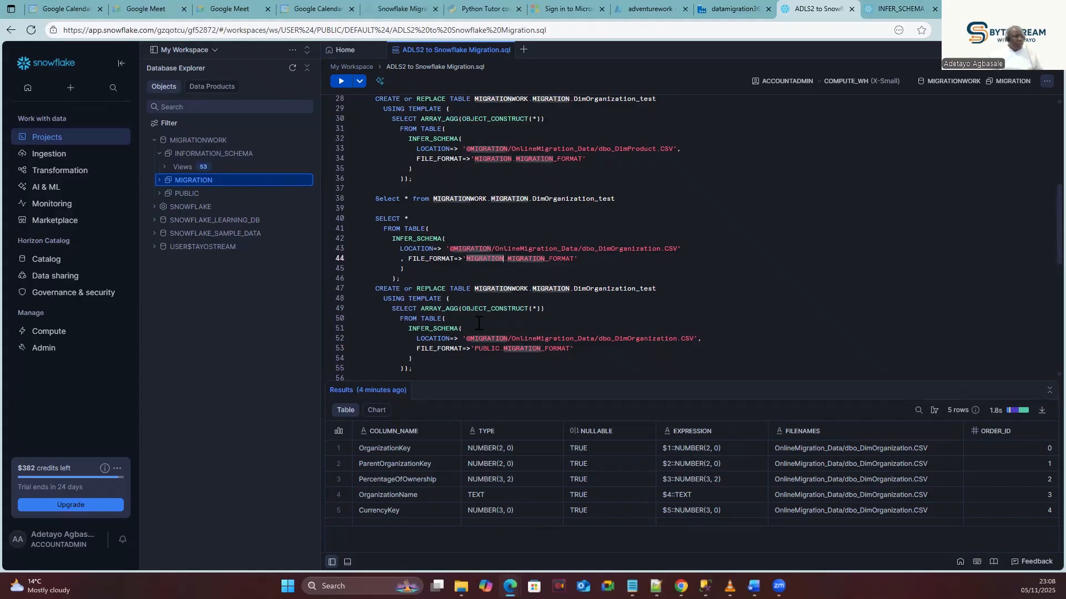
{"action": "double_click", "coordinate": [483, 349]}
{"action": "key", "text": "ctrl+v"}
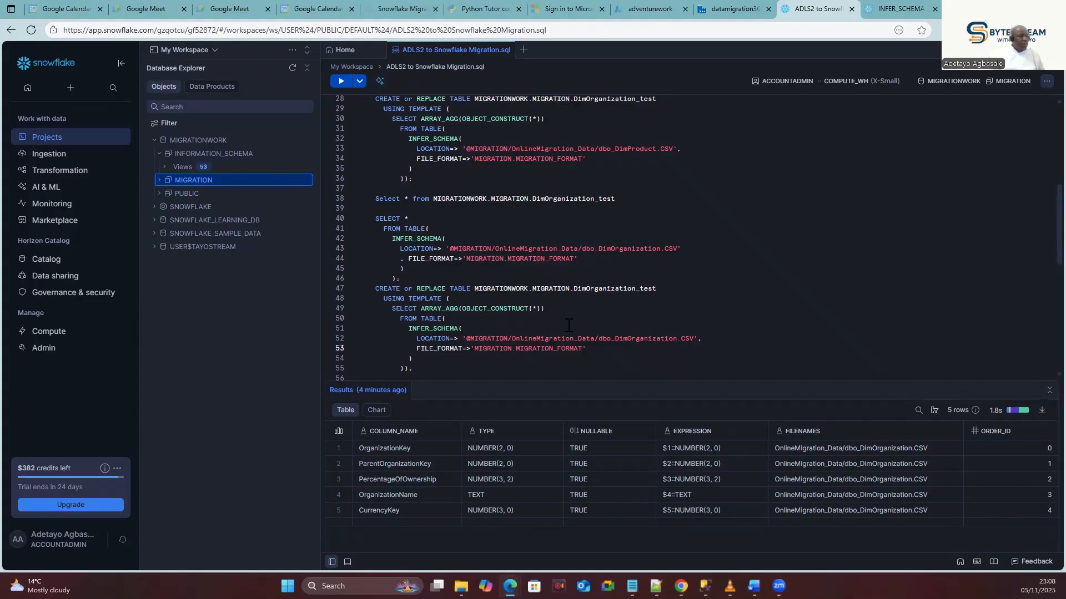
Rename the table to DIMORGANIZATION_TEST1 and run the CREATE TABLE statement.
{"action": "left_click", "coordinate": [663, 285]}
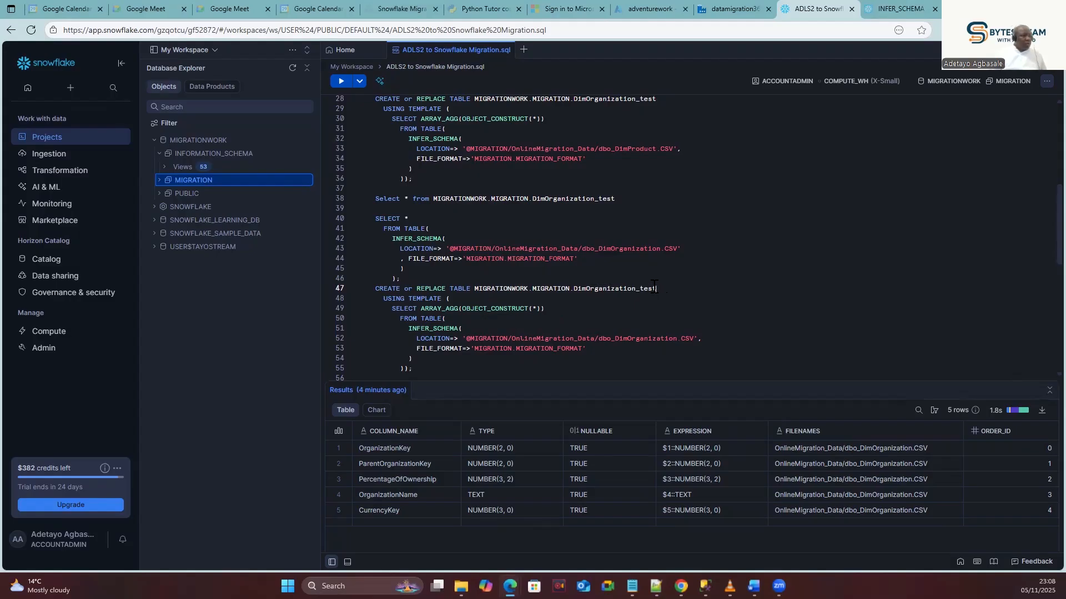
{"action": "key", "text": "BackSpace"}
{"action": "key", "text": "BackSpace"}
{"action": "type", "text": "tEST"}
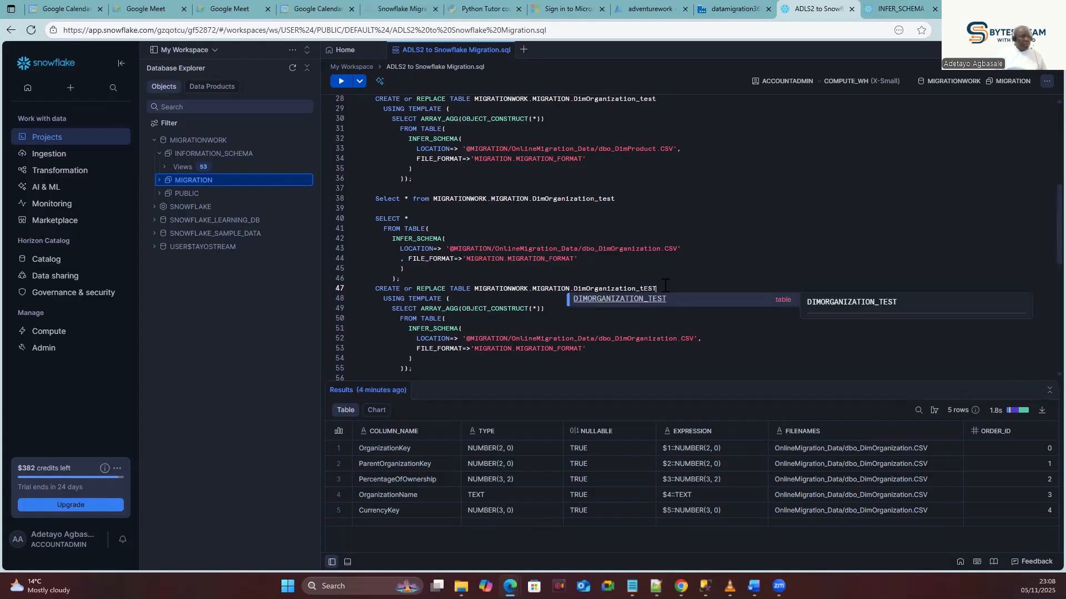
{"action": "left_click", "coordinate": [641, 301]}
{"action": "type", "text": "1"}
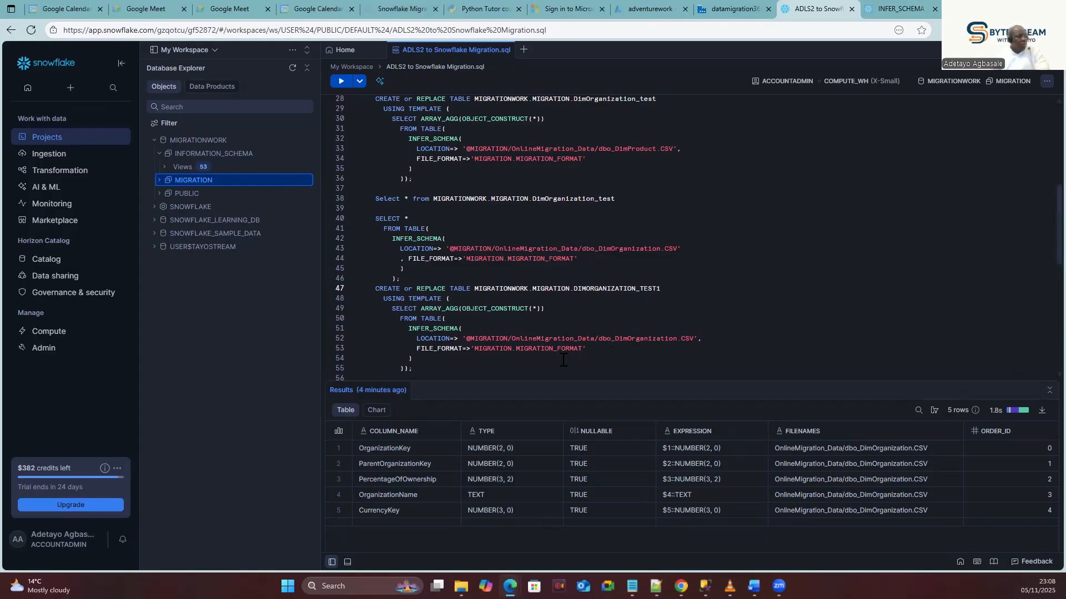
{"action": "left_click_drag", "start_coordinate": [413, 368], "coordinate": [370, 289]}
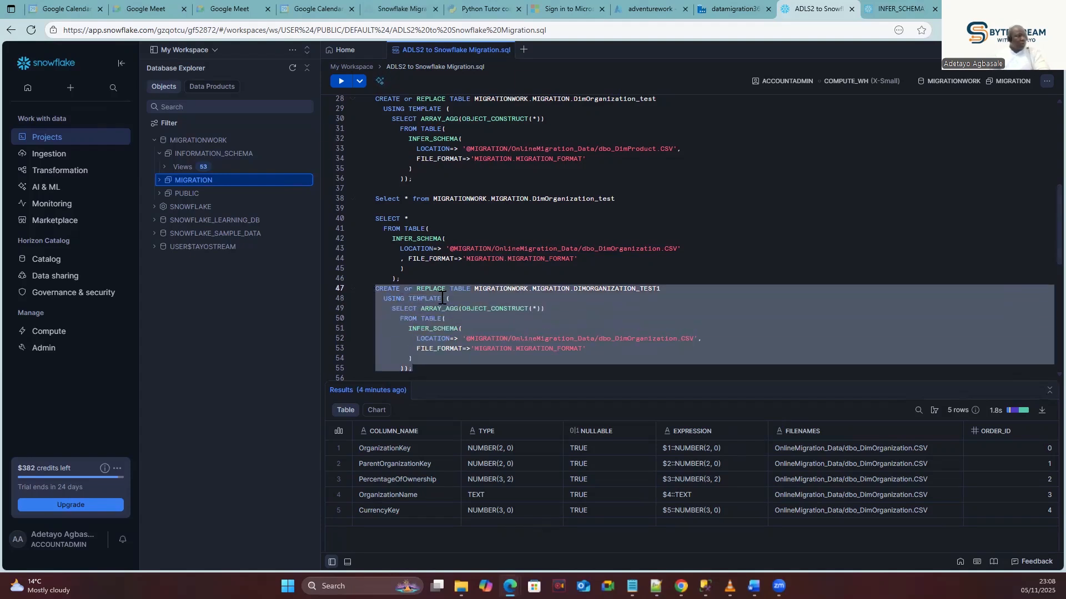
{"action": "left_click", "coordinate": [342, 81]}
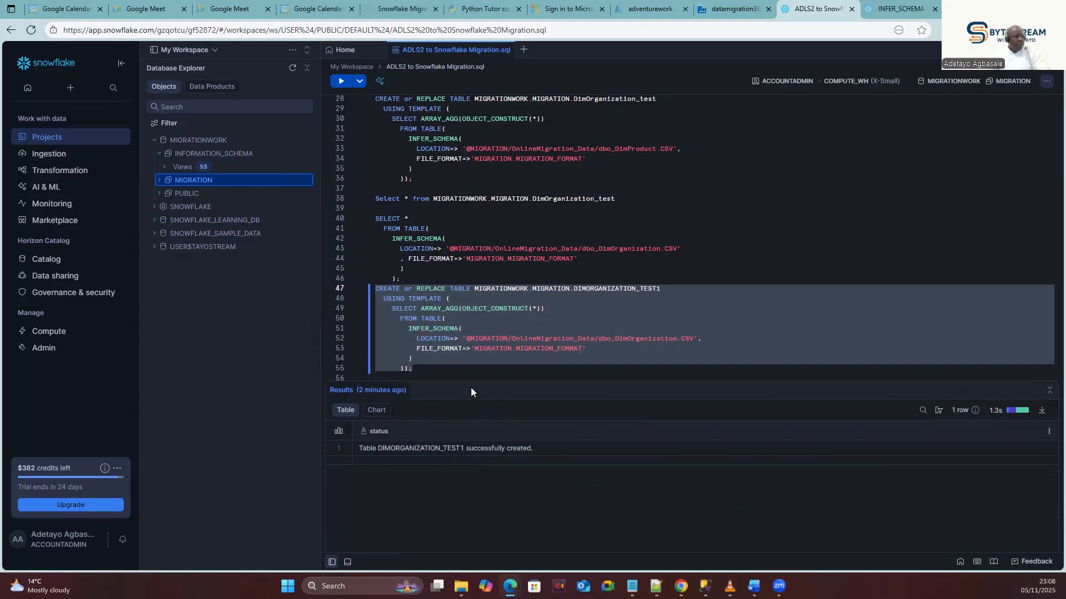
Write SELECT * FROM DIMORGANIZATION_TEST1 on a new line 57.
{"action": "scroll", "coordinate": [475, 369], "scroll_direction": "down", "scroll_amount": 3}
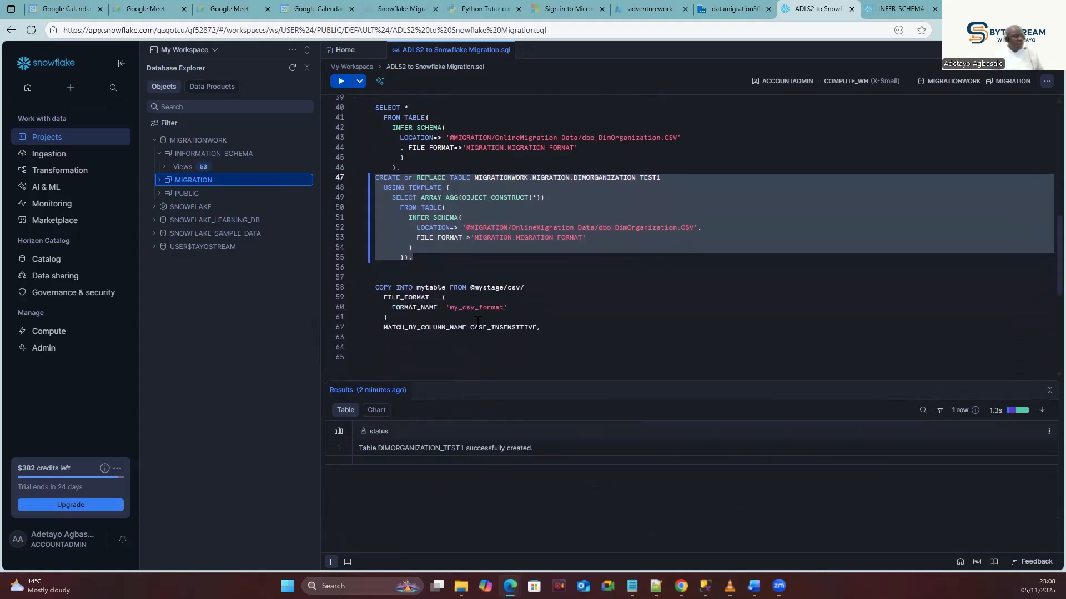
{"action": "left_click", "coordinate": [671, 178]}
{"action": "left_click_drag", "start_coordinate": [686, 178], "coordinate": [475, 179]}
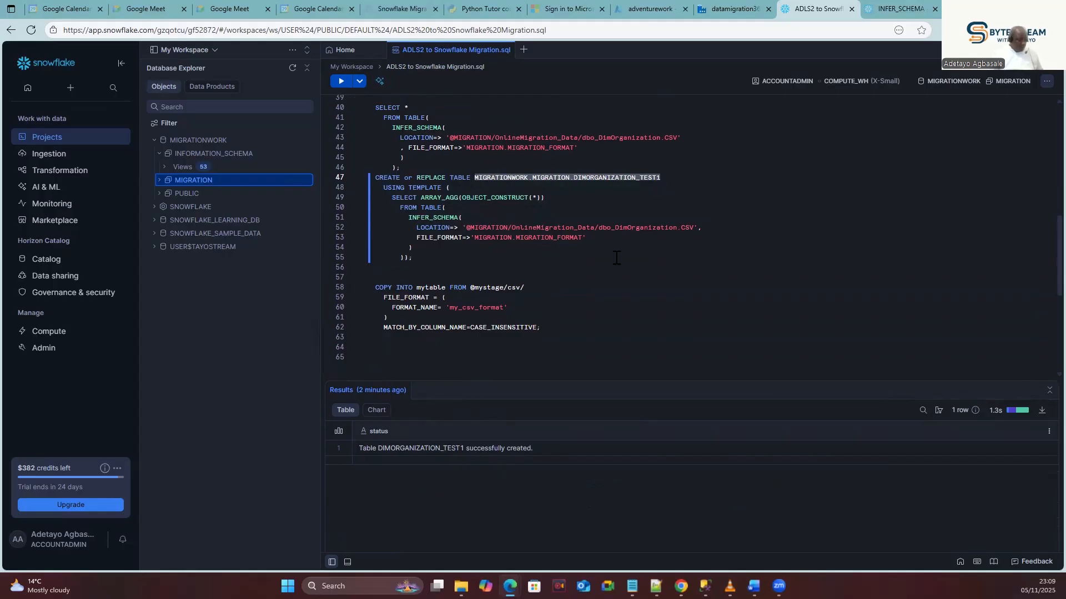
{"action": "left_click", "coordinate": [420, 270]}
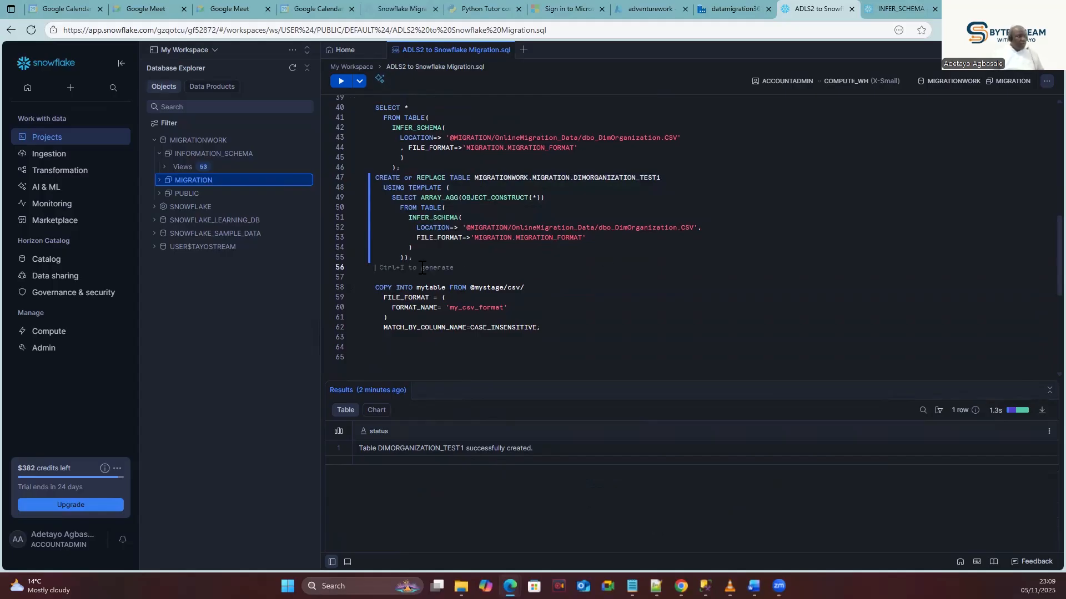
{"action": "key", "text": "Return"}
{"action": "type", "text": "sEK"}
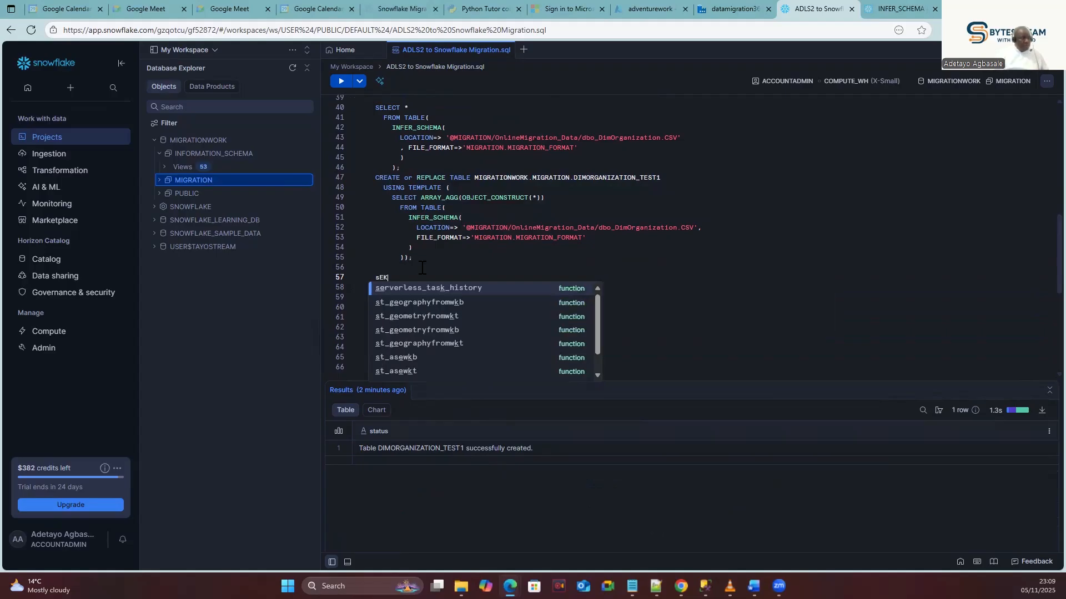
{"action": "key", "text": "BackSpace"}
{"action": "key", "text": "BackSpace"}
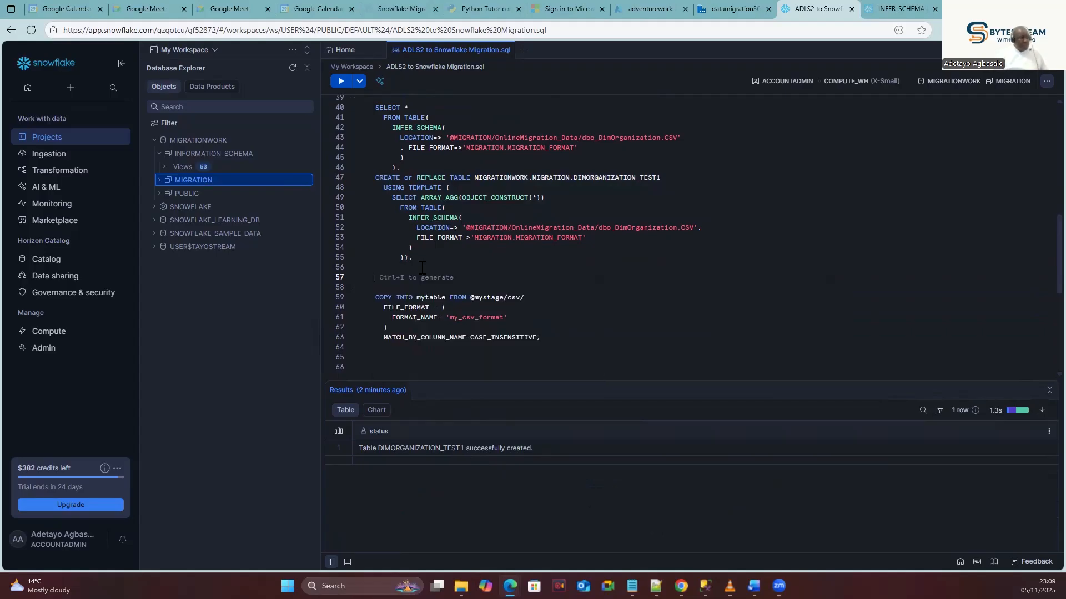
{"action": "type", "text": "S"}
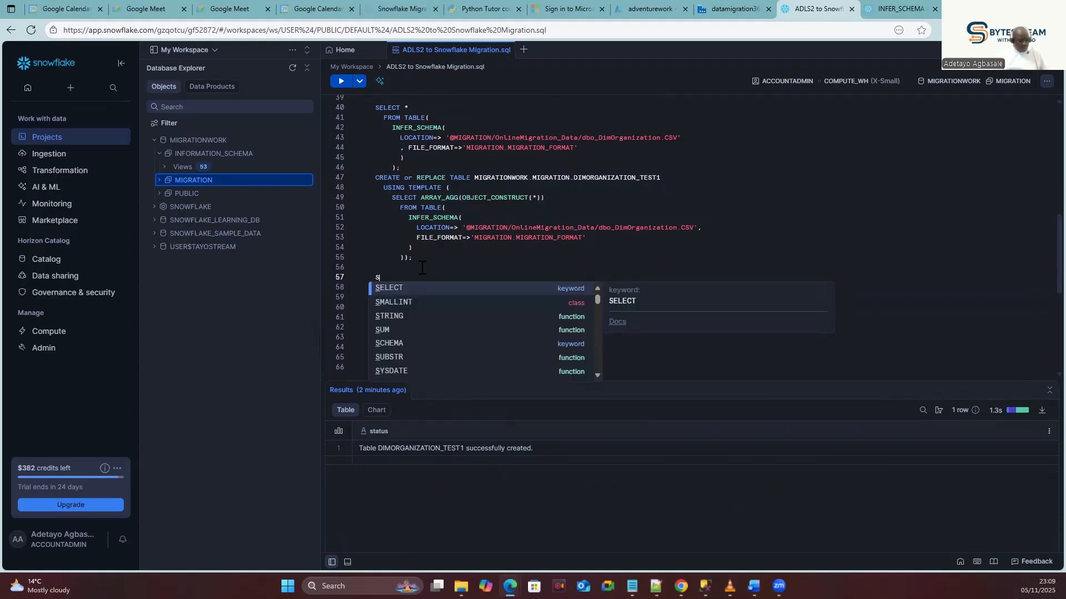
{"action": "type", "text": "elect * "}
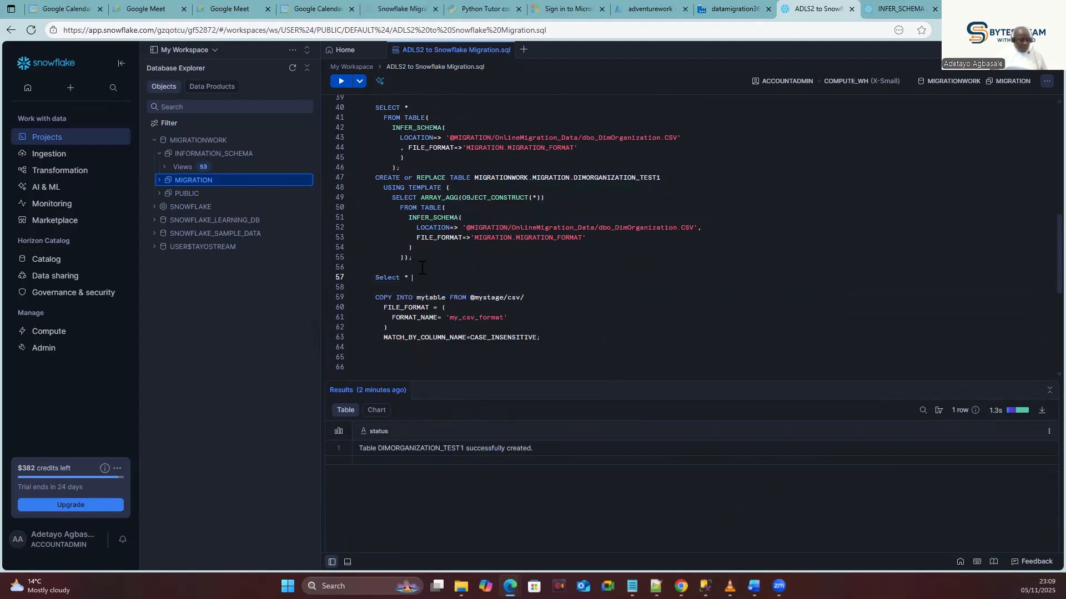
{"action": "type", "text": "from"}
{"action": "key", "text": "ctrl+v"}
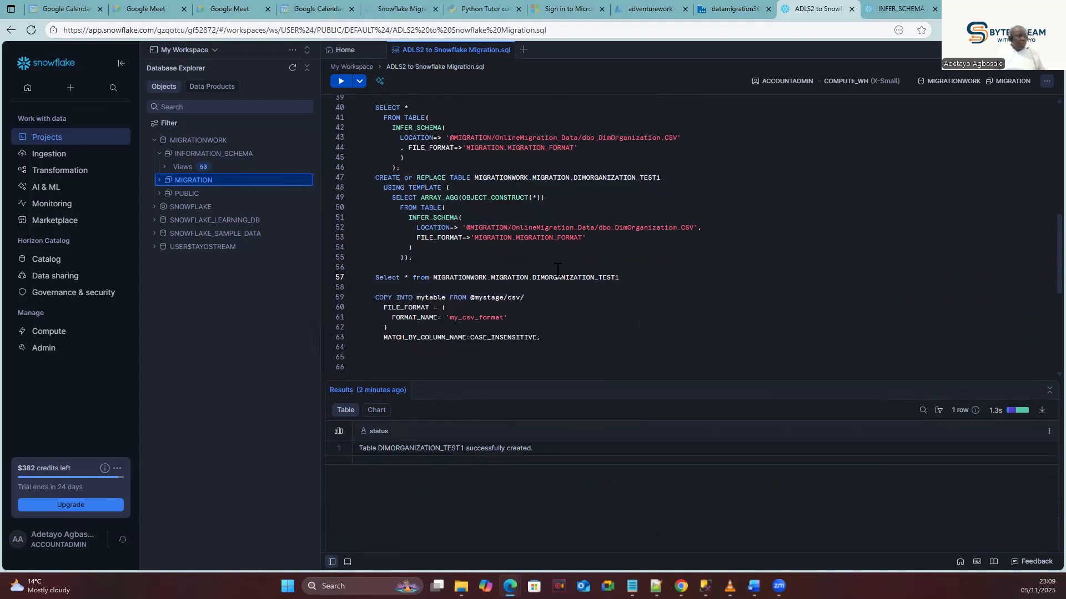
Run the DIMORGANIZATION_TEST1 query, then comment out the FILE_FORMAT line with --.
{"action": "left_click_drag", "start_coordinate": [619, 278], "coordinate": [369, 280]}
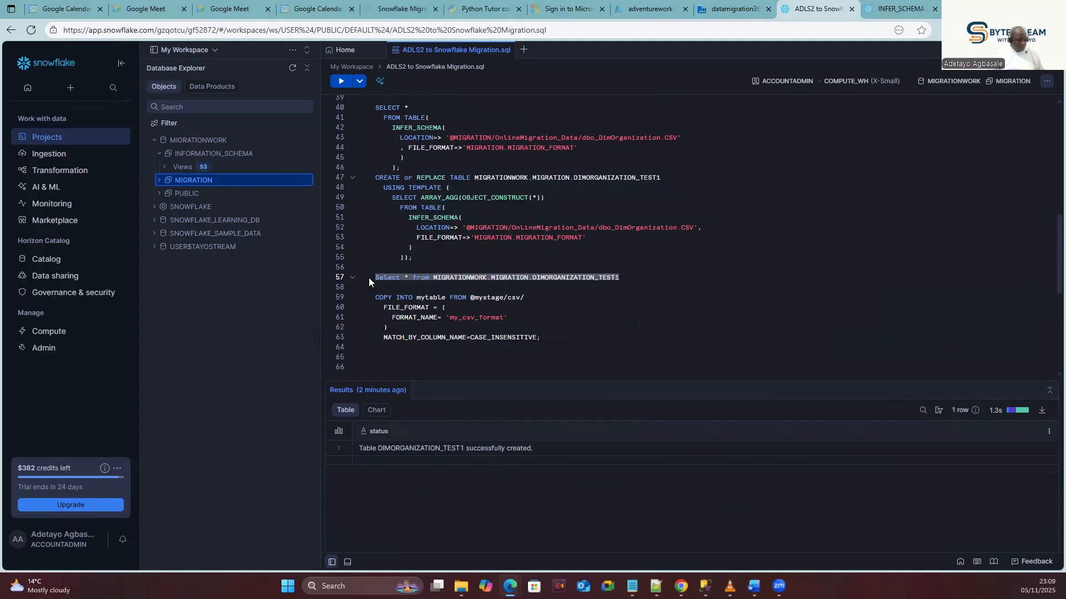
{"action": "left_click", "coordinate": [341, 81]}
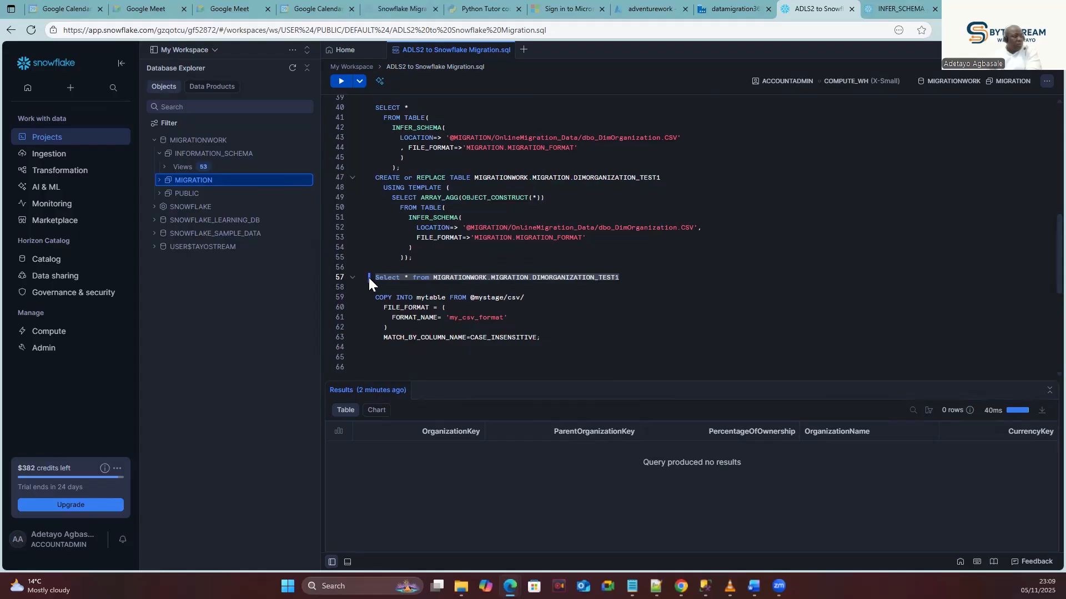
{"action": "left_click", "coordinate": [416, 238]}
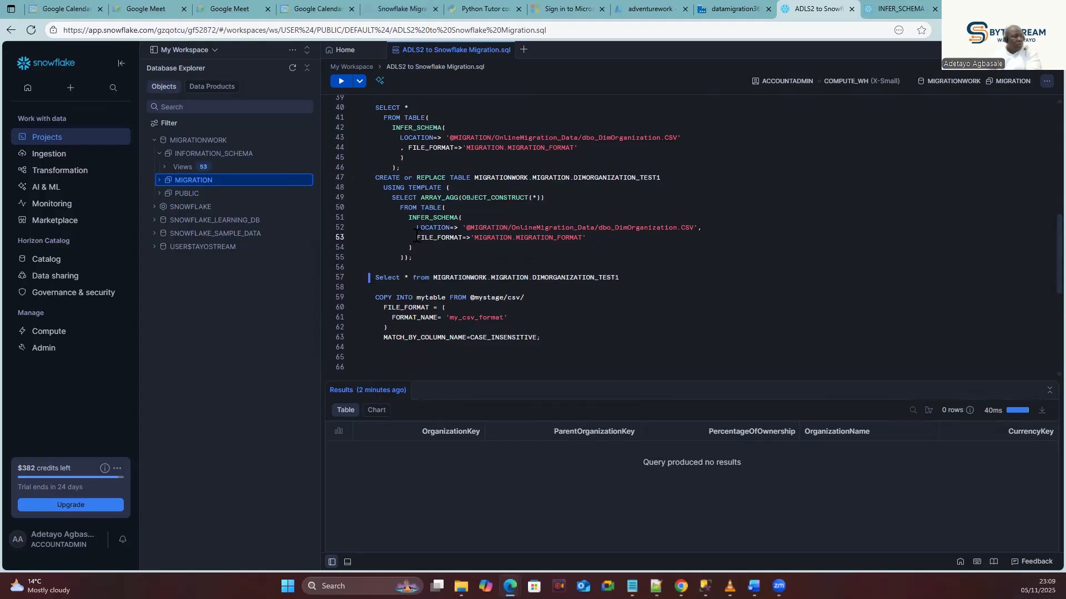
{"action": "type", "text": "--"}
Run the create-table statement on lines 47–55 with FILE_FORMAT commented out.
{"action": "left_click_drag", "start_coordinate": [423, 256], "coordinate": [369, 175]}
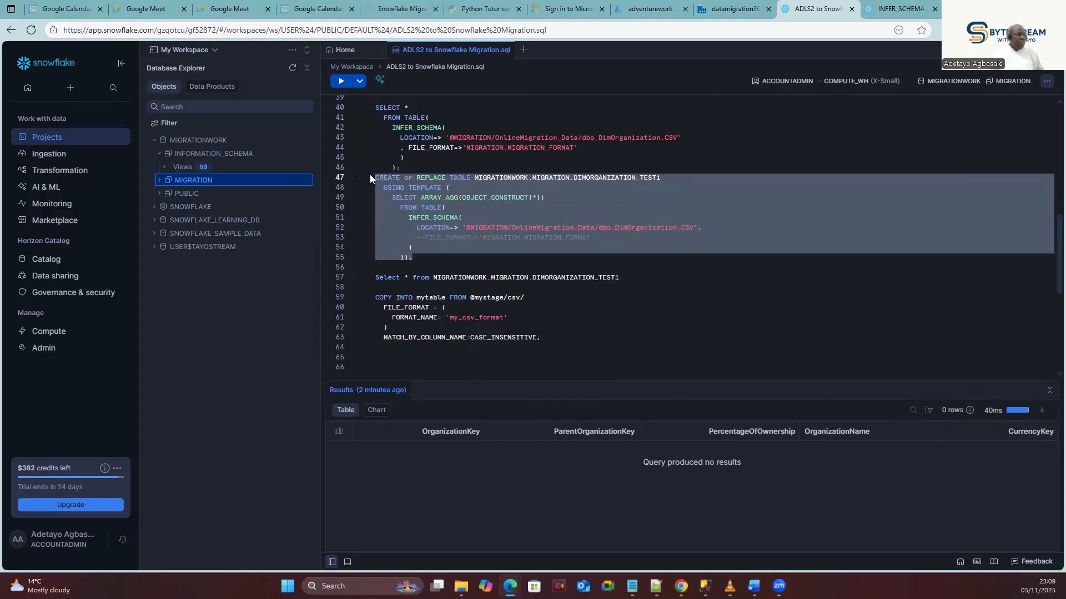
{"action": "left_click", "coordinate": [340, 82]}
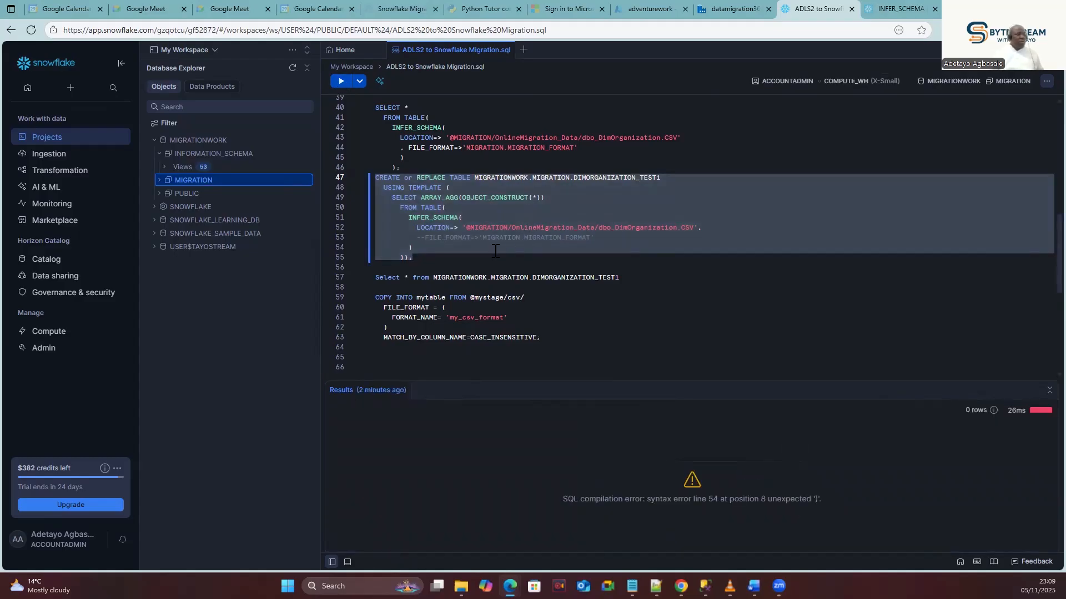
{"action": "left_click", "coordinate": [495, 251]}
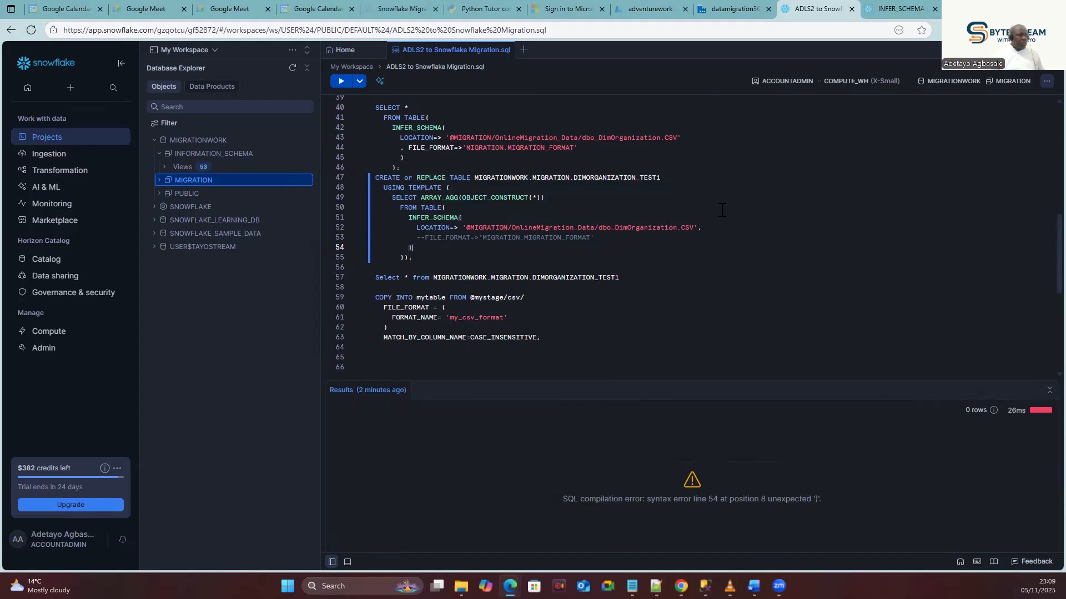
Remove the comma after LOCATION and rerun, getting 'INFER_SCHEMA expected 2 arguments, got 1'.
{"action": "left_click", "coordinate": [724, 227]}
{"action": "key", "text": "BackSpace"}
{"action": "left_click_drag", "start_coordinate": [412, 258], "coordinate": [373, 177]}
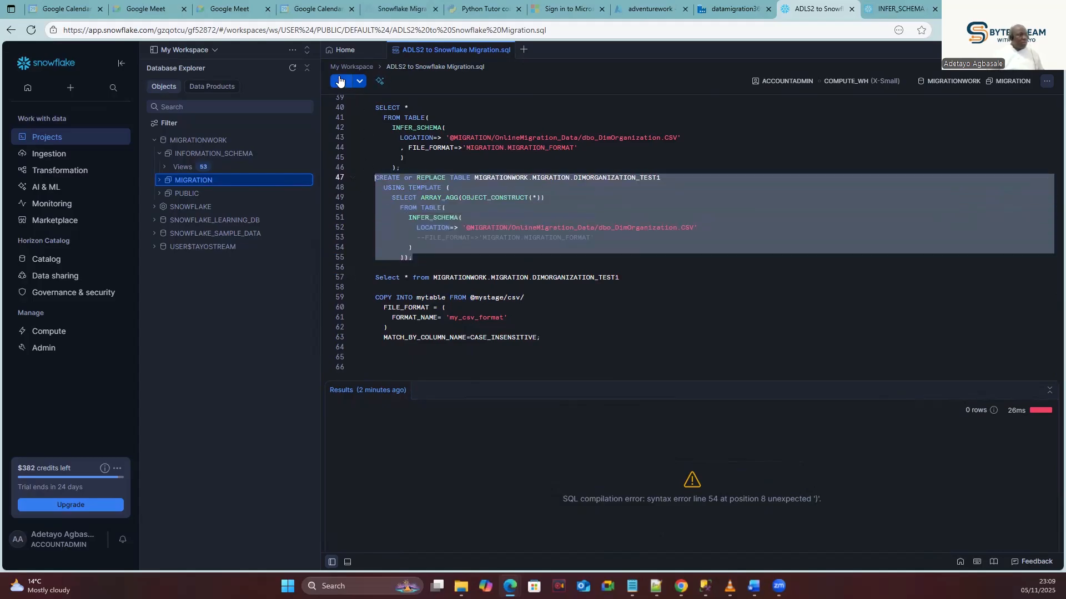
{"action": "left_click", "coordinate": [341, 81]}
{"action": "left_click", "coordinate": [452, 260]}
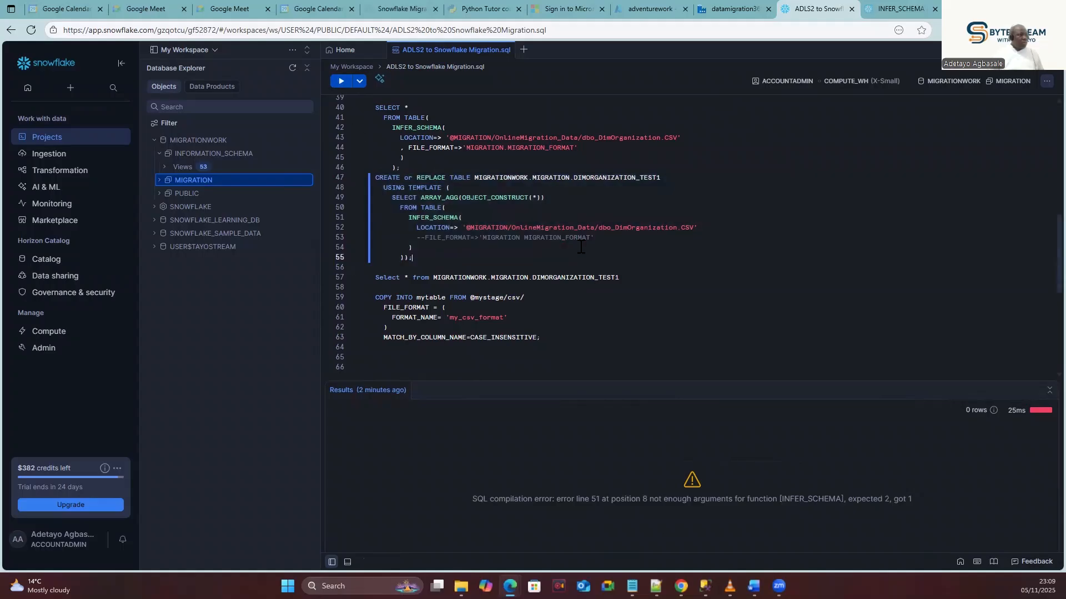
{"action": "left_click_drag", "start_coordinate": [707, 228], "coordinate": [374, 194]}
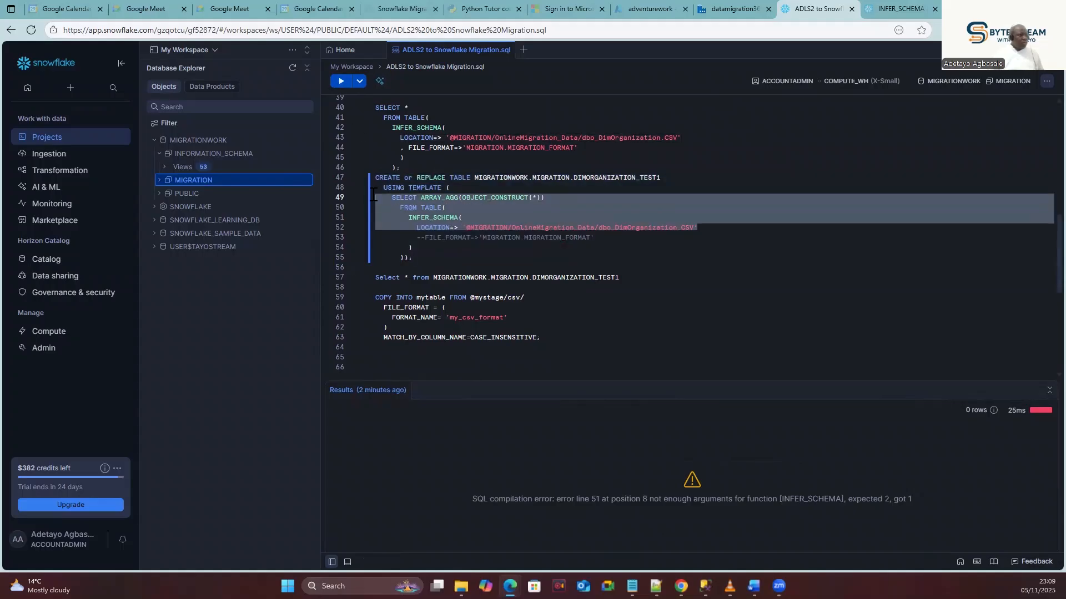
{"action": "left_click", "coordinate": [454, 271]}
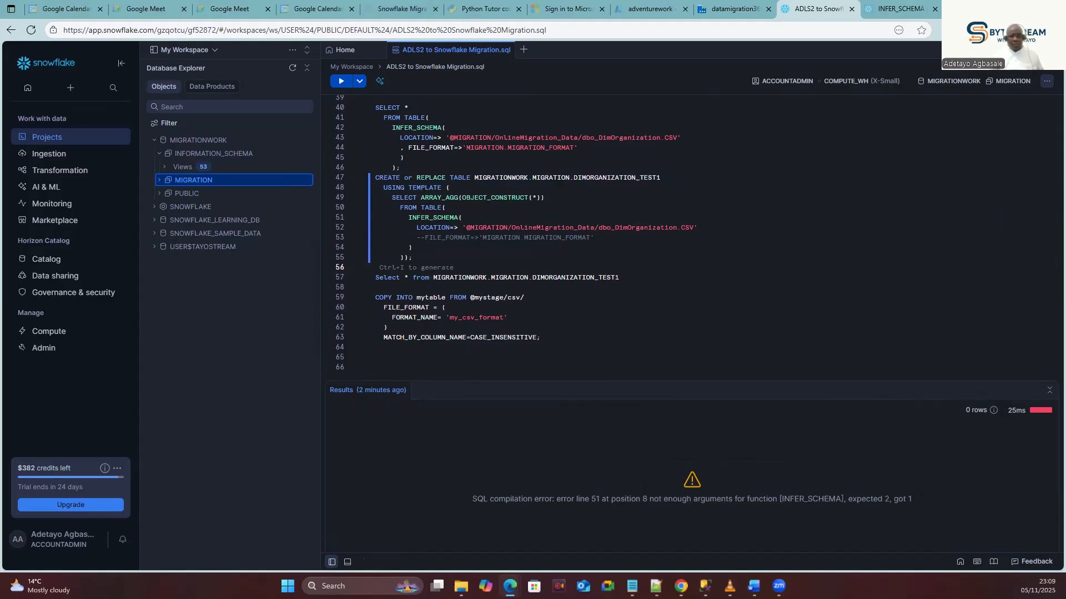
Recreate DIMORGANIZATION_TEST1 using FILE_FORMAT MIGRATION.MIGRATION_FORMAT, then query it: columns c1–c5, no rows.
{"action": "left_click", "coordinate": [656, 586]}
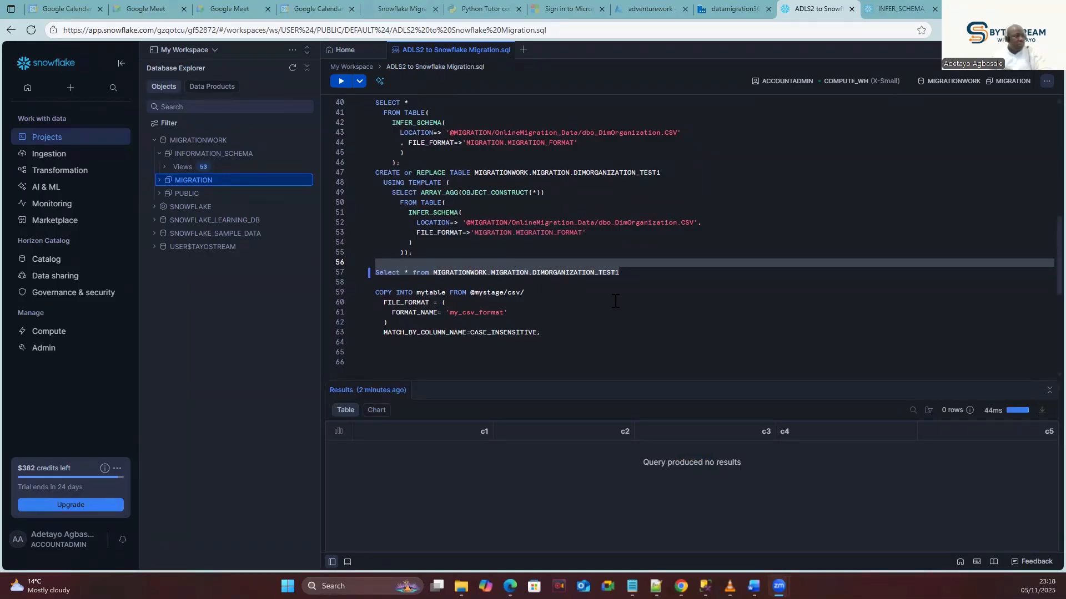
{"action": "left_click", "coordinate": [420, 252]}
{"action": "left_click_drag", "start_coordinate": [420, 251], "coordinate": [373, 173]}
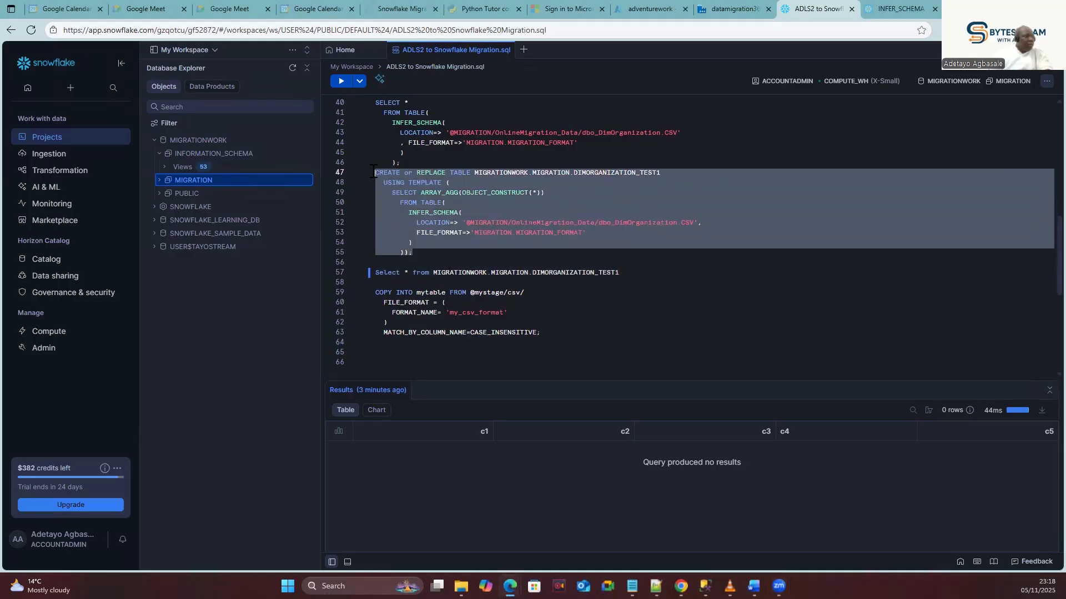
{"action": "key", "text": "ctrl+Return"}
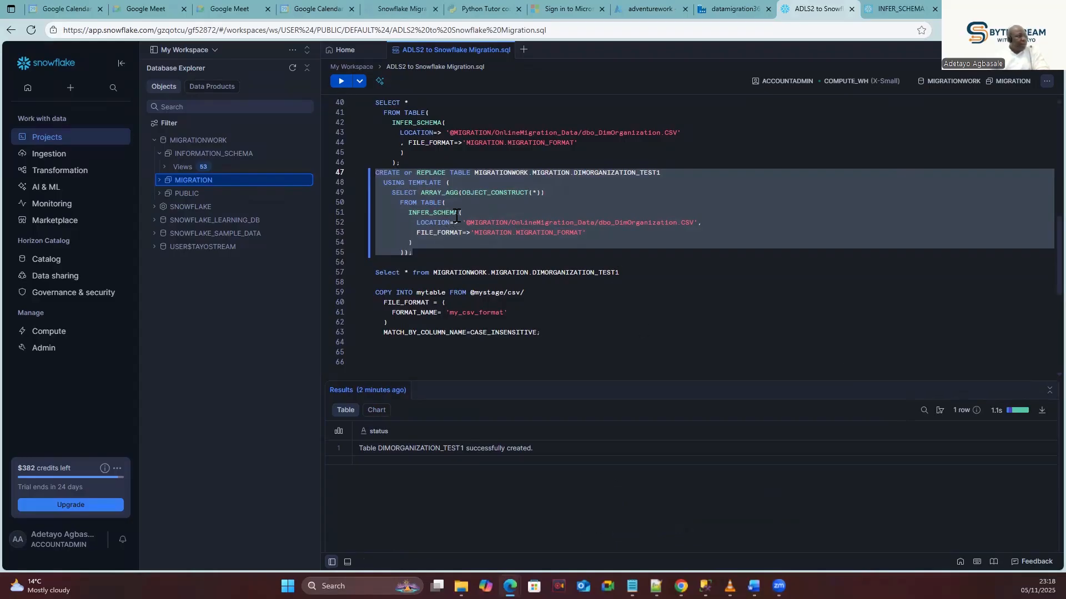
{"action": "left_click_drag", "start_coordinate": [632, 272], "coordinate": [359, 269]}
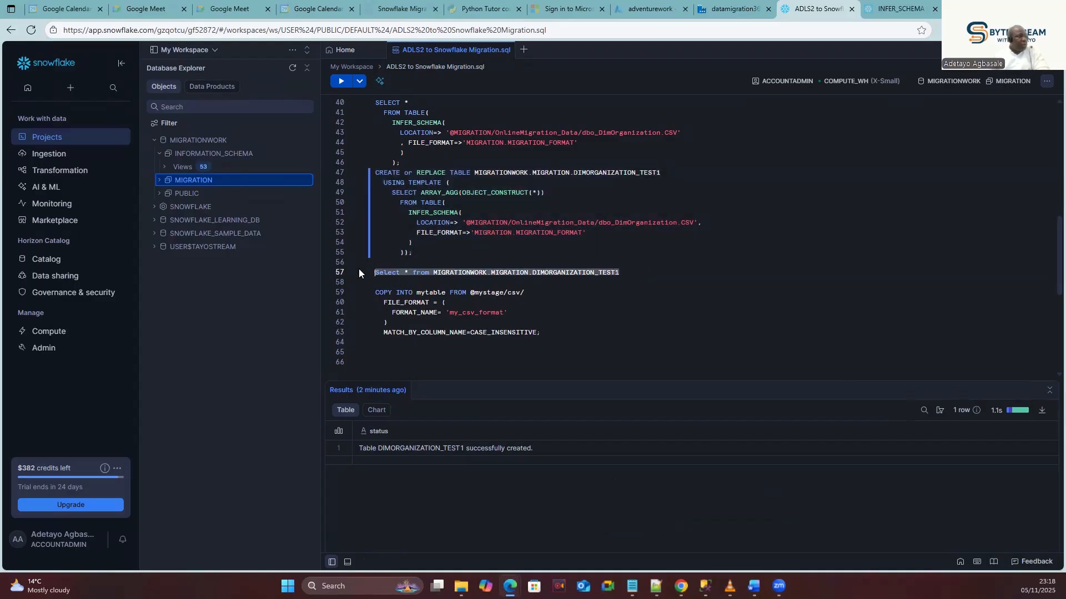
{"action": "left_click", "coordinate": [341, 82]}
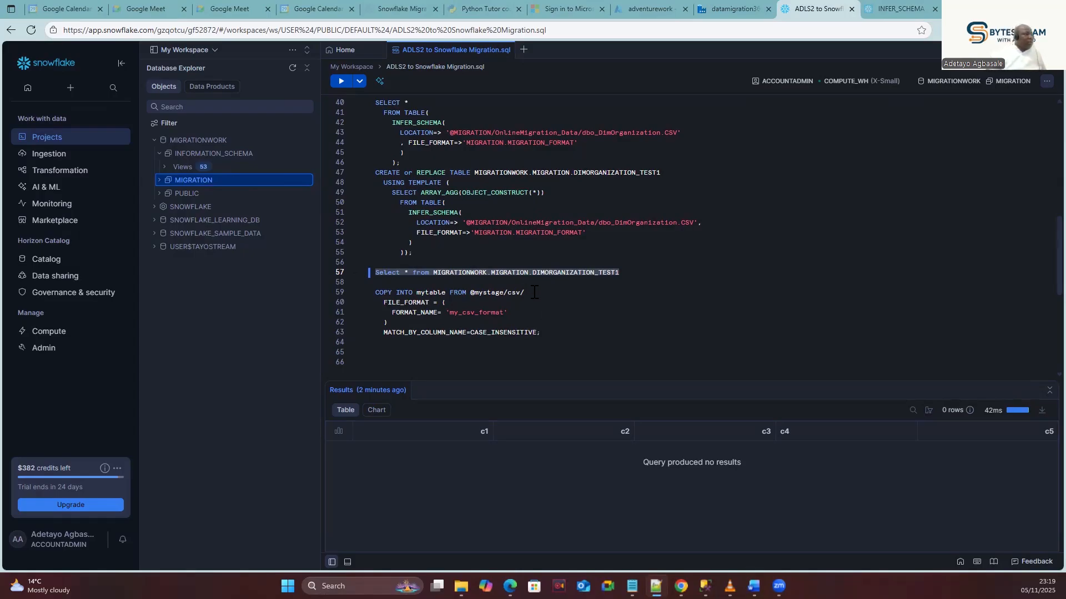
Paste the CREATE OR REPLACE FILE FORMAT MIGRATION_FORMAT block at line 59, below the query.
{"action": "scroll", "coordinate": [498, 275], "scroll_direction": "up", "scroll_amount": 2}
{"action": "scroll", "coordinate": [490, 263], "scroll_direction": "up", "scroll_amount": 5}
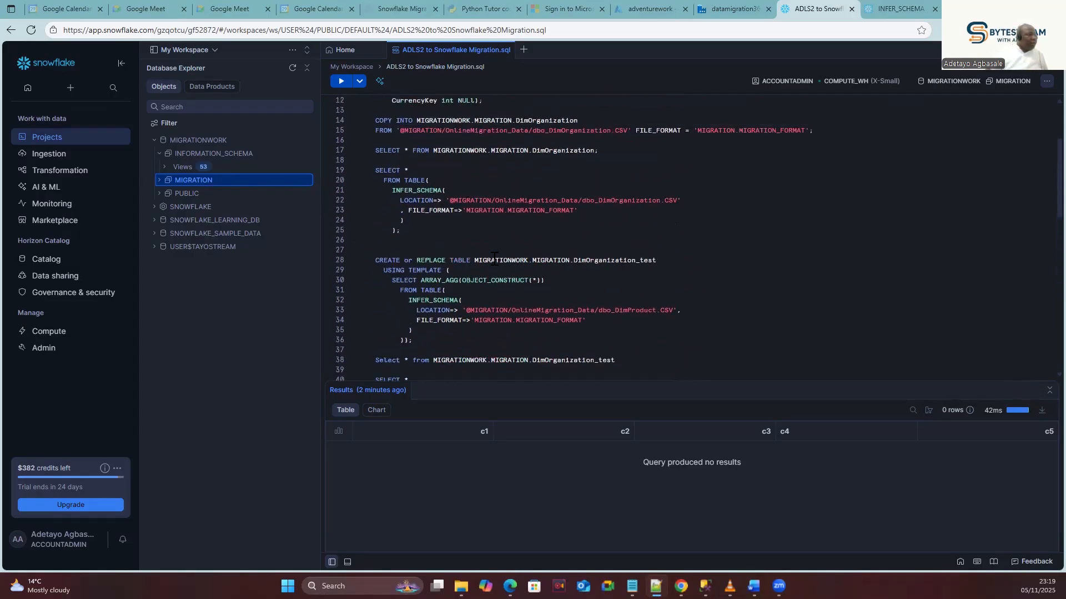
{"action": "scroll", "coordinate": [487, 251], "scroll_direction": "down", "scroll_amount": 2}
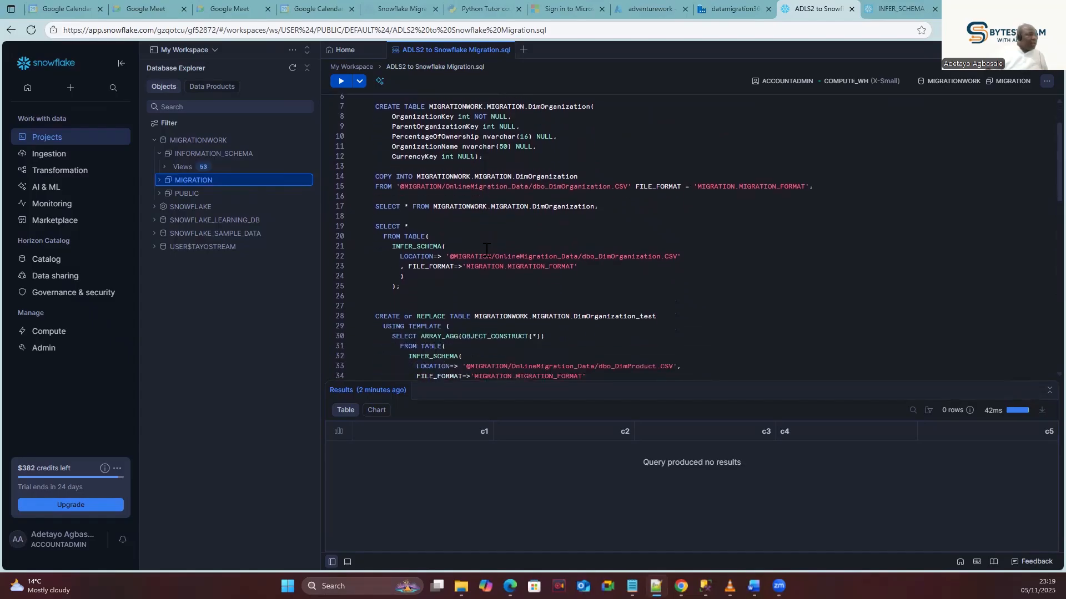
{"action": "scroll", "coordinate": [486, 250], "scroll_direction": "down", "scroll_amount": 3}
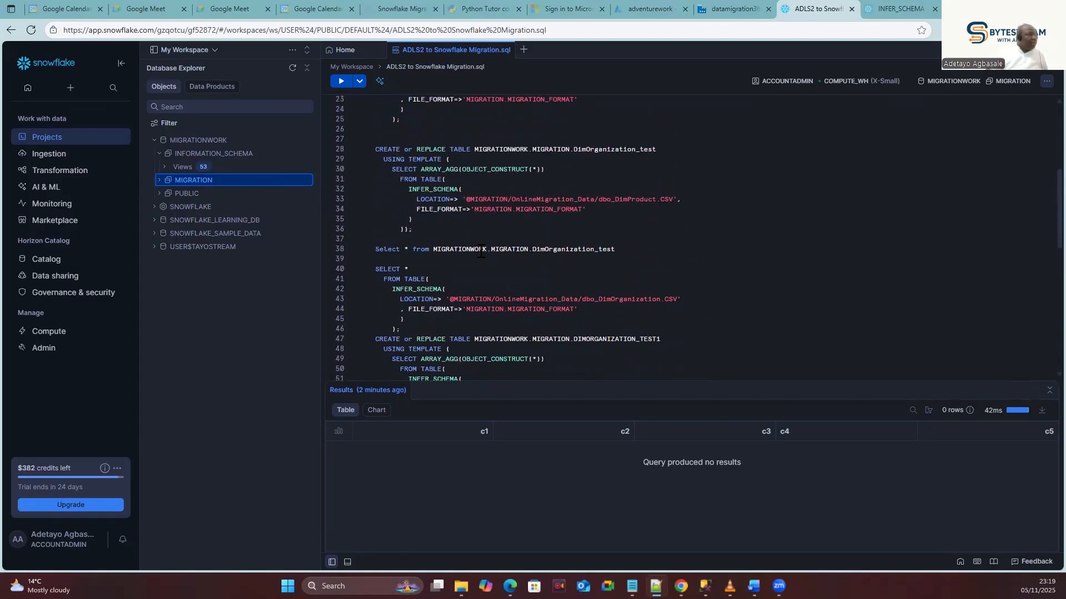
{"action": "scroll", "coordinate": [481, 252], "scroll_direction": "down", "scroll_amount": 3}
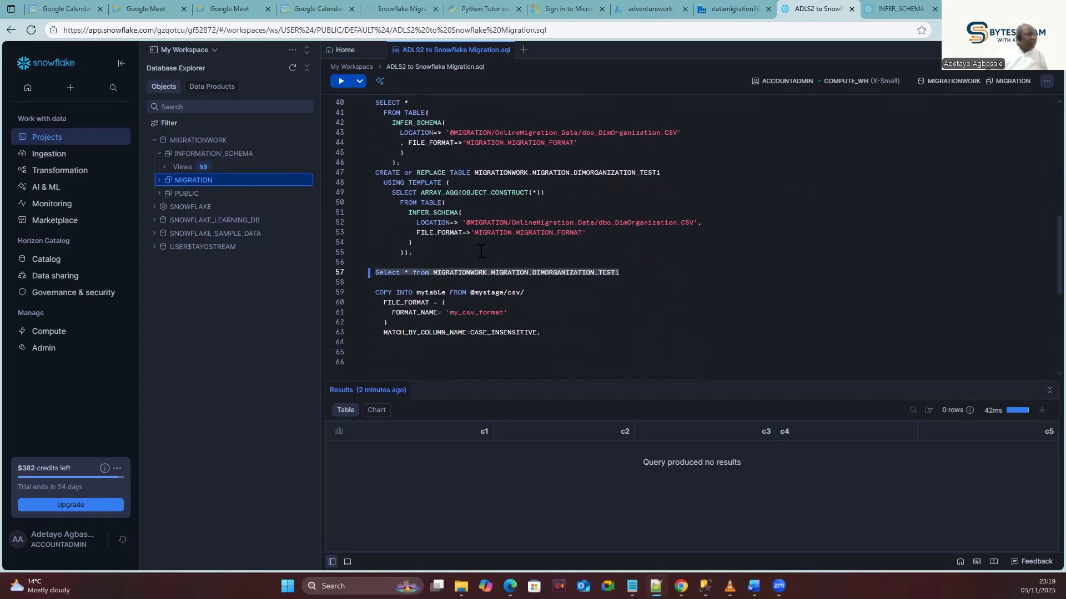
{"action": "left_click", "coordinate": [640, 271]}
{"action": "key", "text": "Return"}
{"action": "key", "text": "Return"}
{"action": "type", "text": "CREATE OR REPLACE FILE FORMAT MIGRATION.MIGRATION_FORMAT TYPE = CSV FIELD_DELIMITER = ',' SKIP_HEADER = 1 FIELD_OPTIONALLY_ENCLOSED_BY ='\"' --Handles fields with value --PARSE_HEADER = TRUE"}
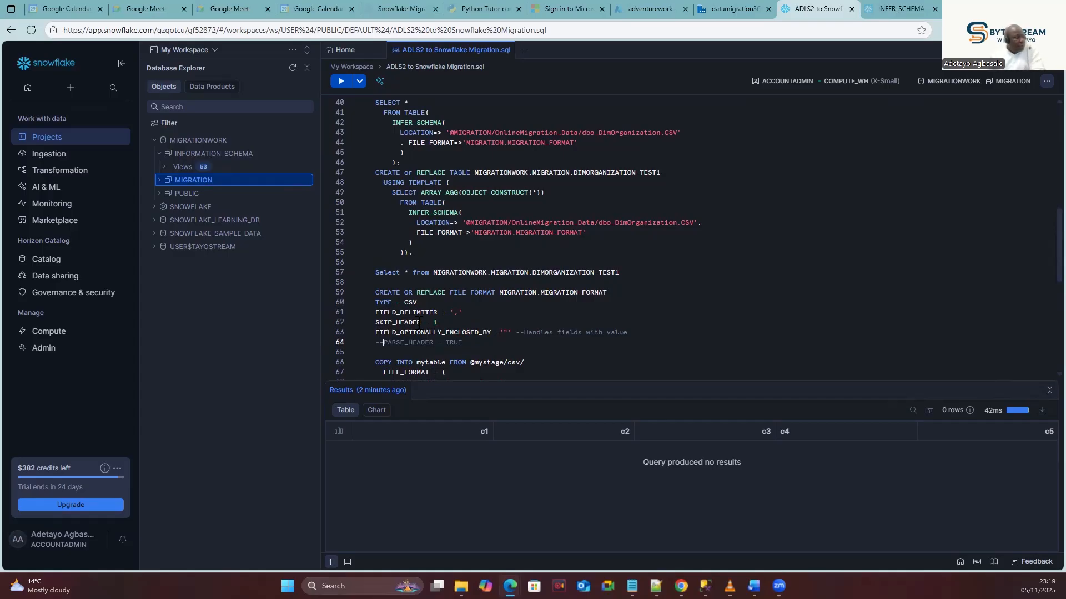
Uncomment PARSE_HEADER = TRUE and comment out SKIP_HEADER = 1 with --.
{"action": "key", "text": "BackSpace"}
{"action": "key", "text": "BackSpace"}
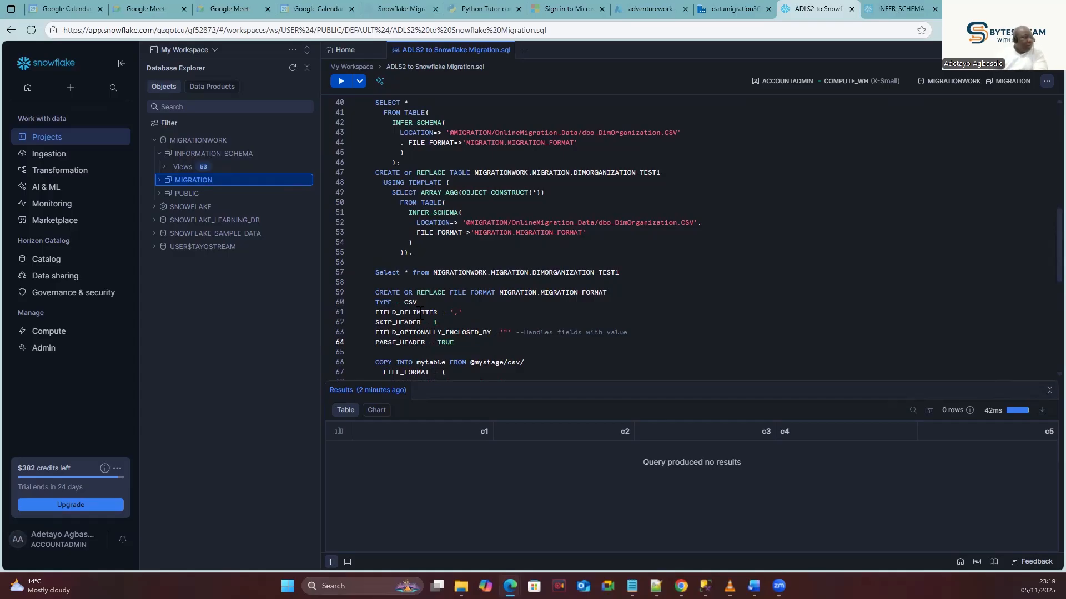
{"action": "left_click", "coordinate": [378, 325]}
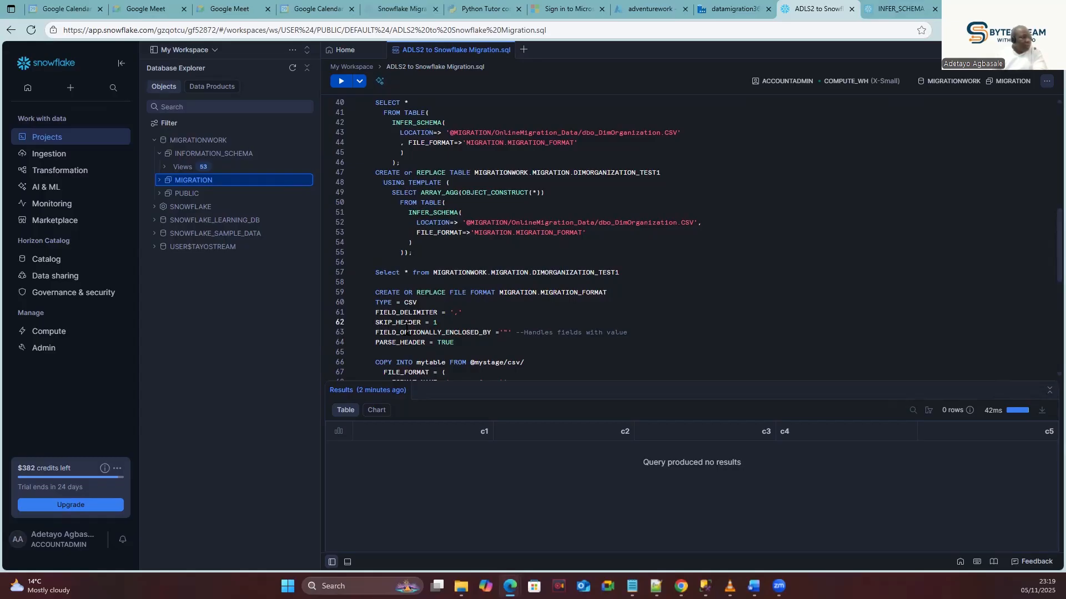
{"action": "type", "text": "--"}
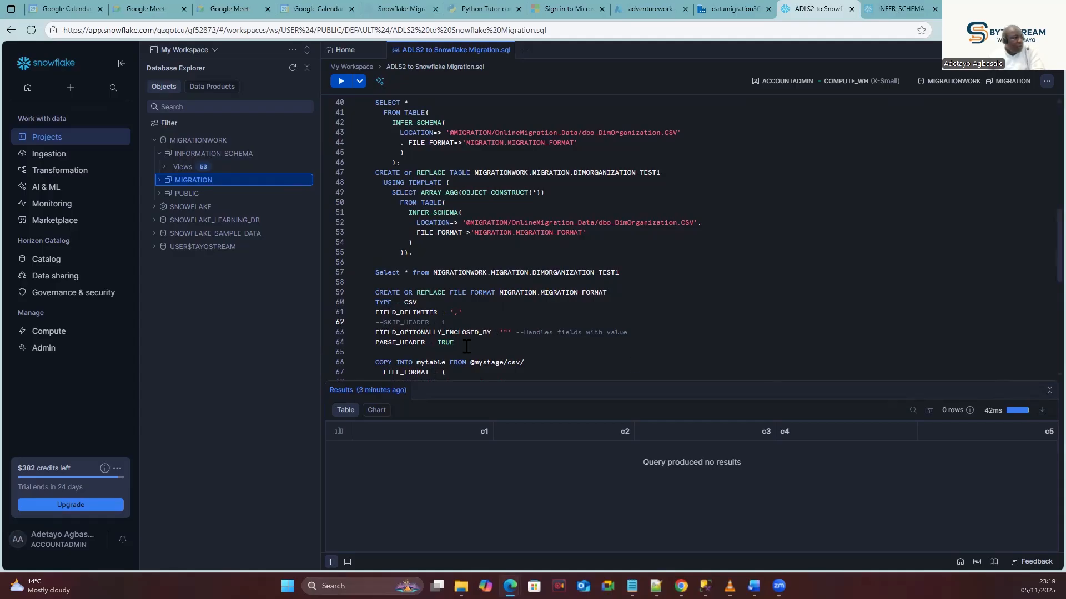
Run the MIGRATION_FORMAT and DIMORGANIZATION_TEST1 creates, then the query showing OrganizationKey and CurrencyKey columns.
{"action": "left_click_drag", "start_coordinate": [468, 345], "coordinate": [358, 288]}
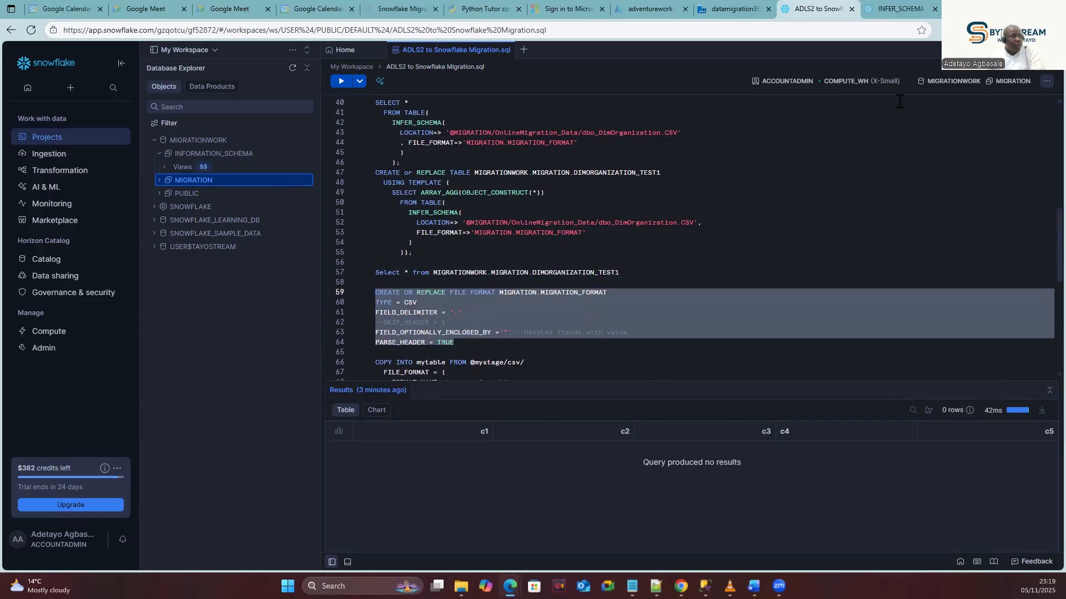
{"action": "left_click", "coordinate": [340, 82]}
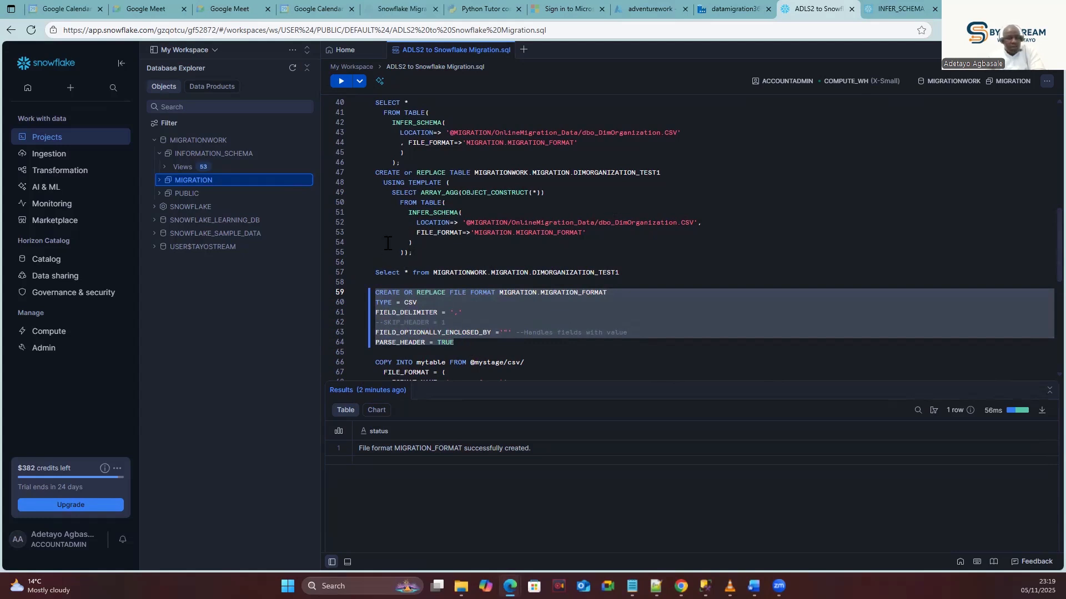
{"action": "left_click_drag", "start_coordinate": [422, 257], "coordinate": [375, 173]}
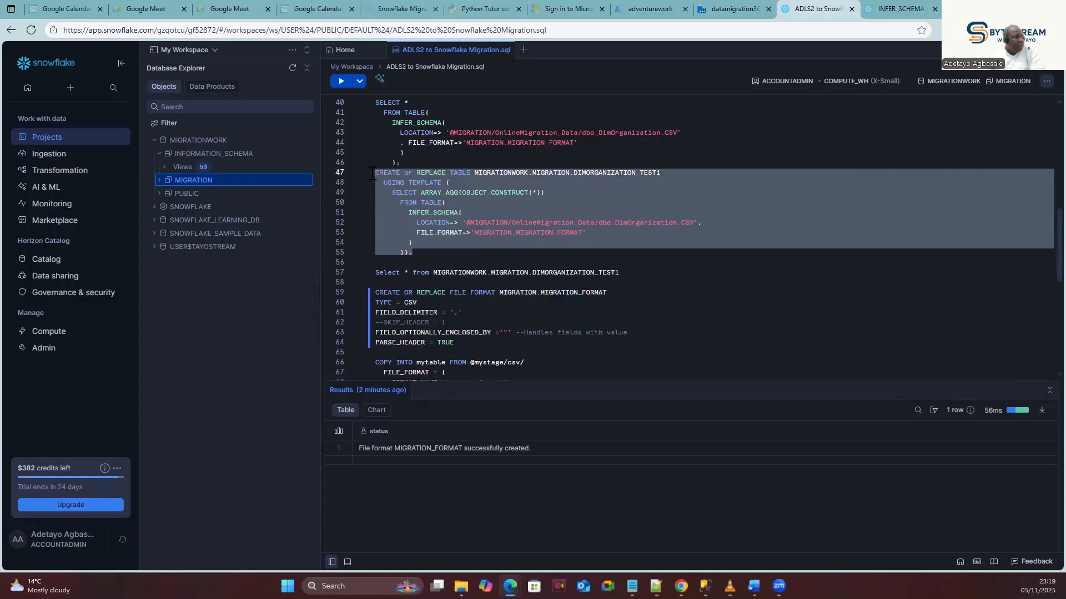
{"action": "left_click", "coordinate": [341, 81]}
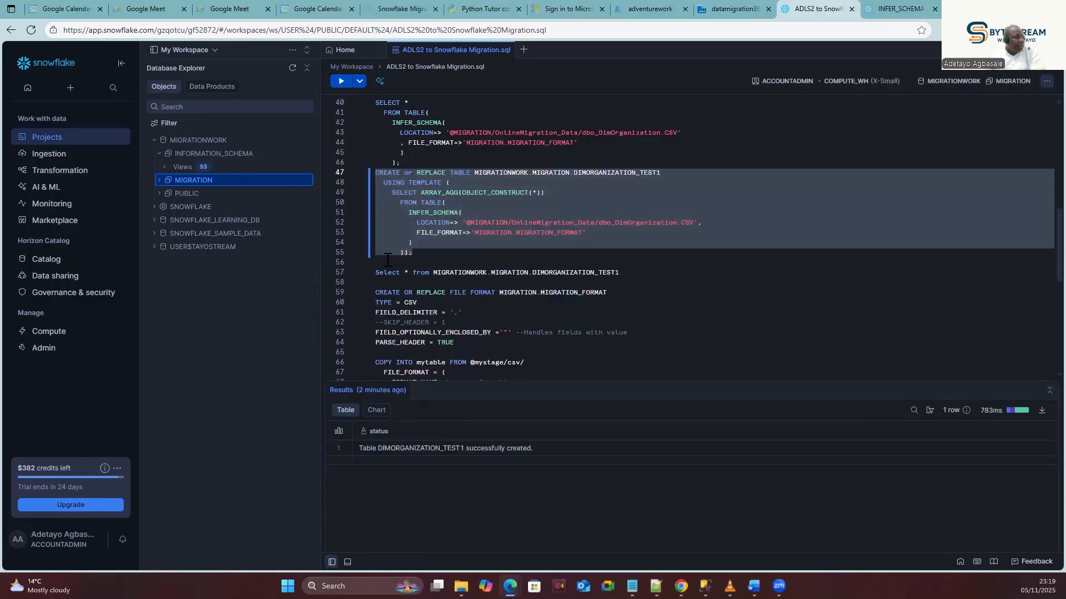
{"action": "left_click_drag", "start_coordinate": [620, 272], "coordinate": [348, 265]}
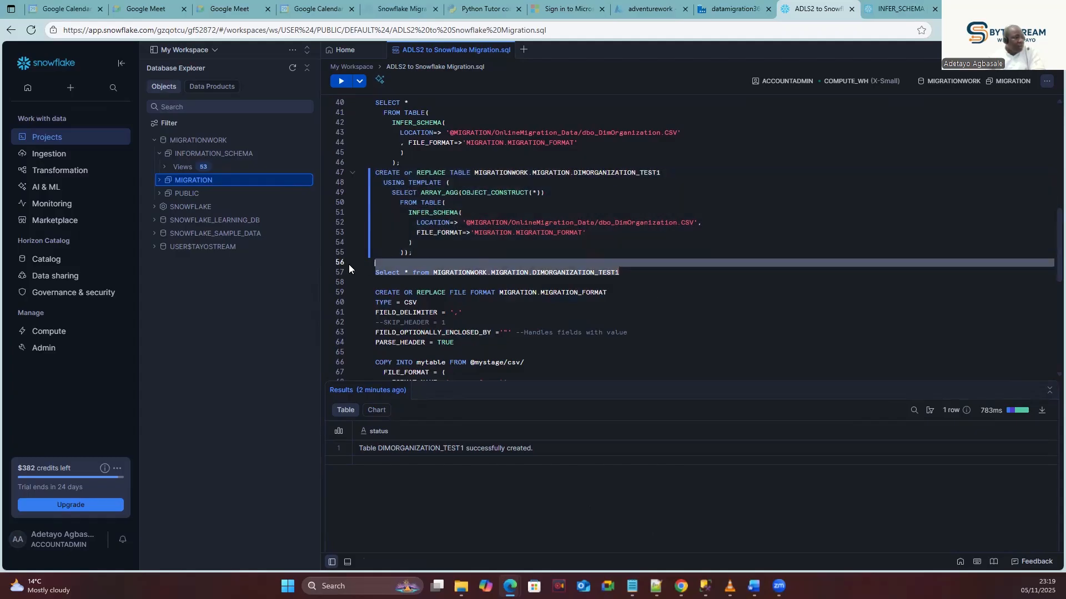
{"action": "left_click", "coordinate": [340, 82]}
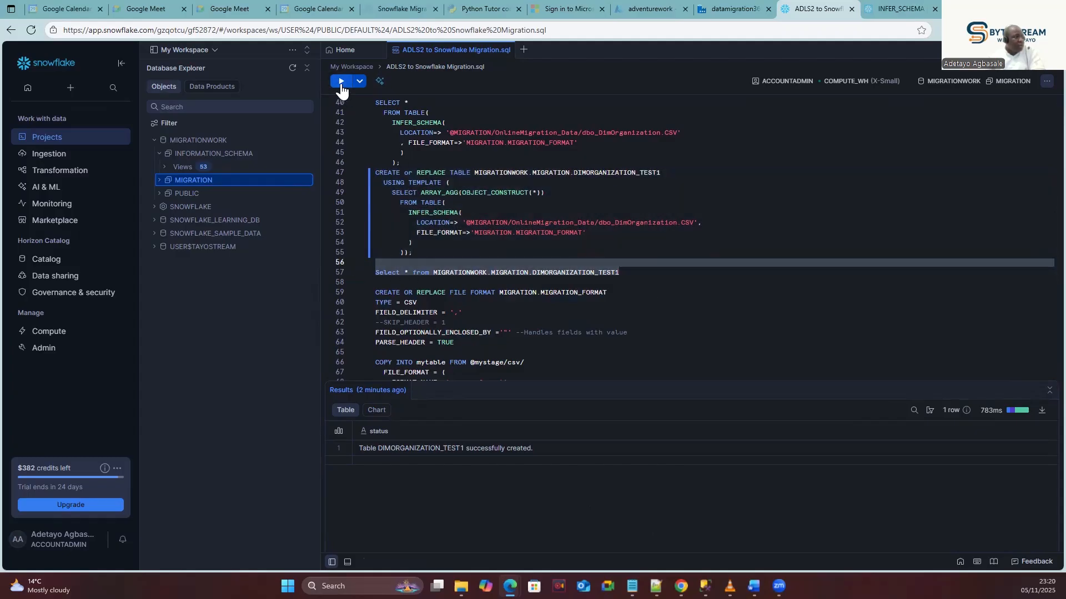
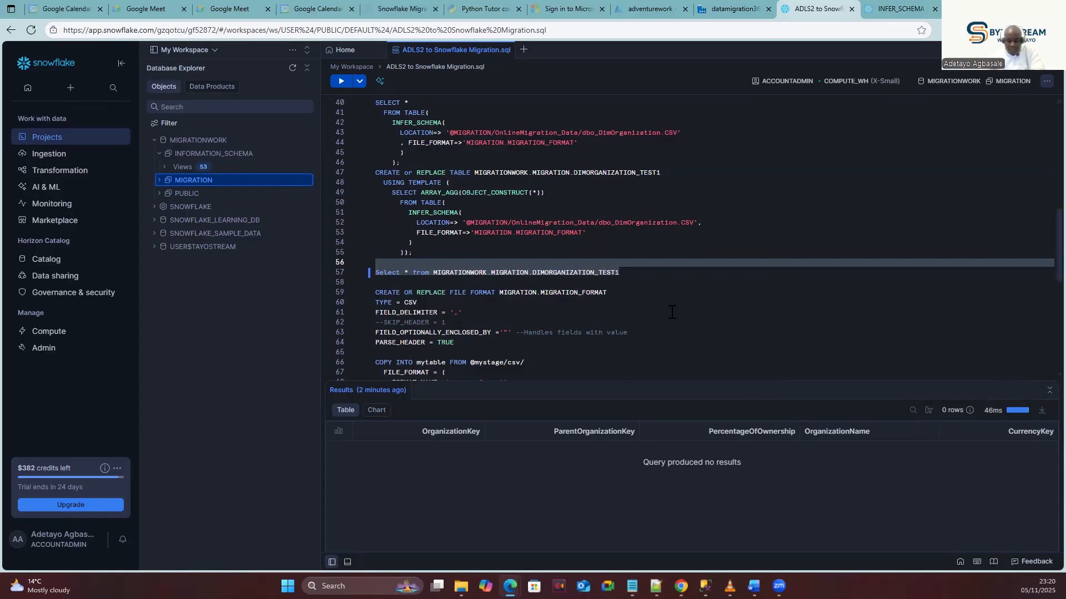
Rework the COPY INTO block in Notepad++ to load dbo_DimOrganization.CSV into DIMORGANIZATION_TEST1 using MIGRATION_FORMAT.
{"action": "left_click", "coordinate": [460, 344]}
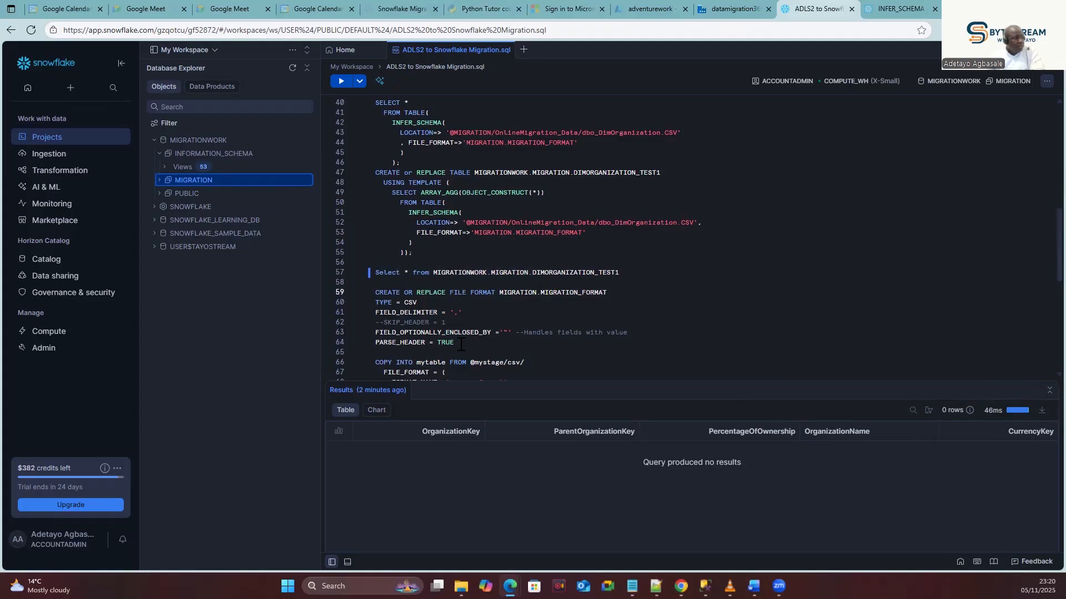
{"action": "scroll", "coordinate": [460, 344], "scroll_direction": "down", "scroll_amount": 2}
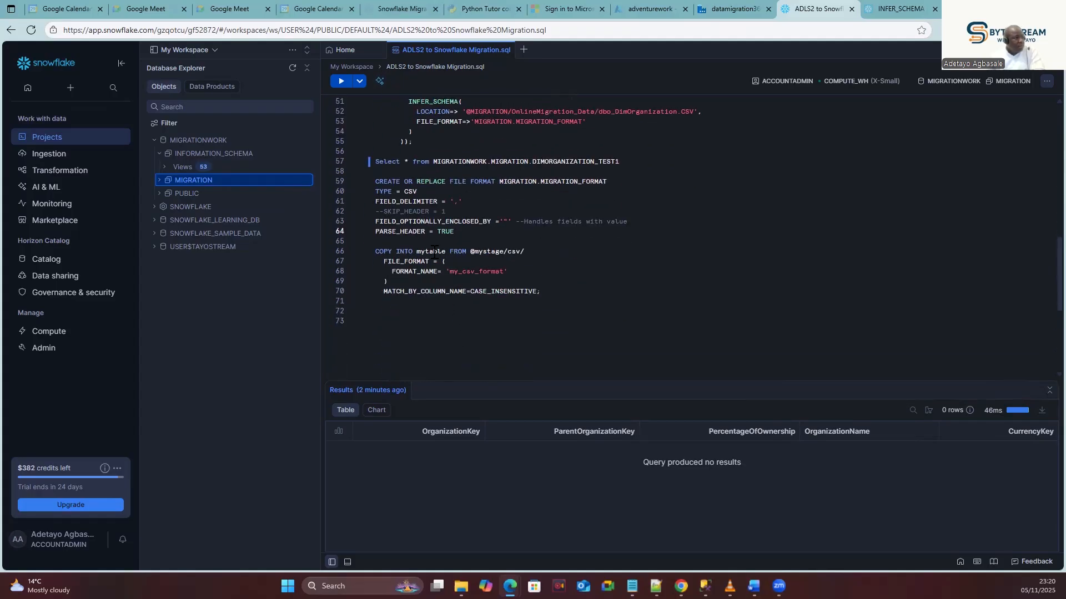
{"action": "left_click_drag", "start_coordinate": [376, 250], "coordinate": [554, 296]}
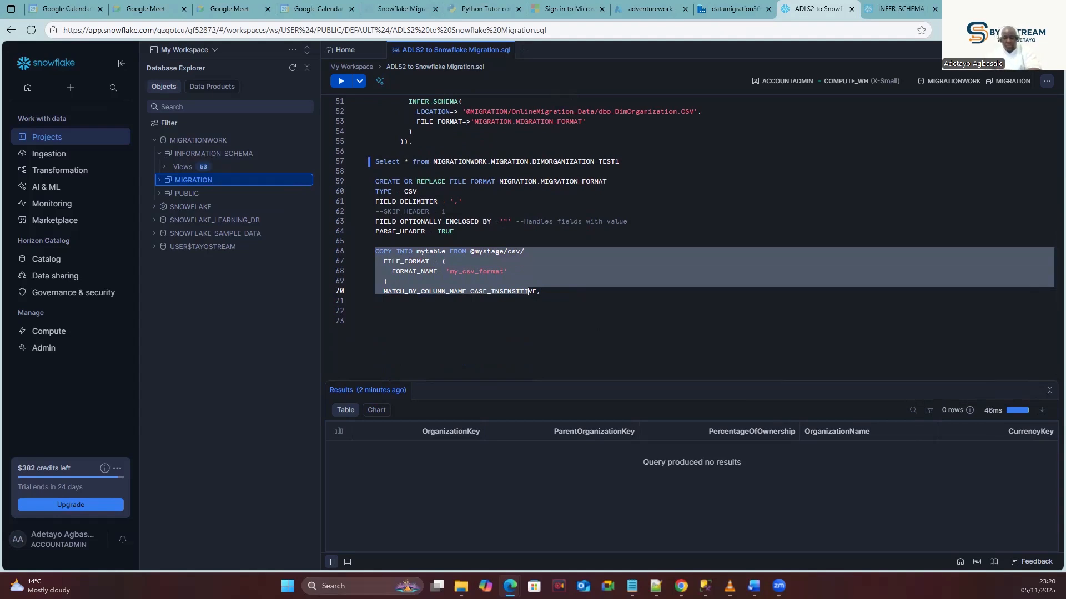
{"action": "key", "text": "alt+Tab"}
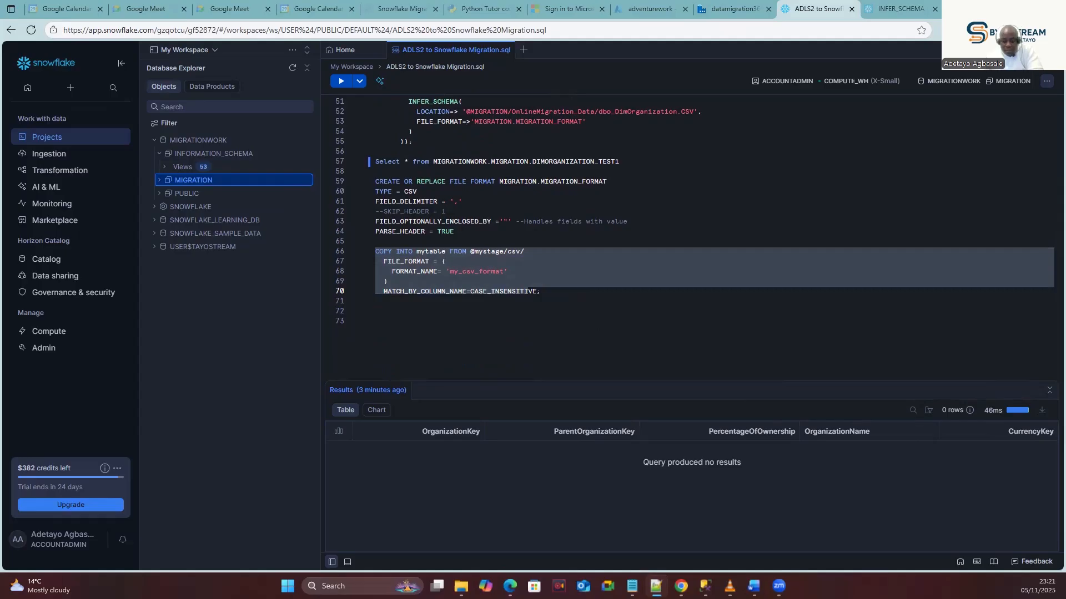
{"action": "key", "text": "alt+Tab"}
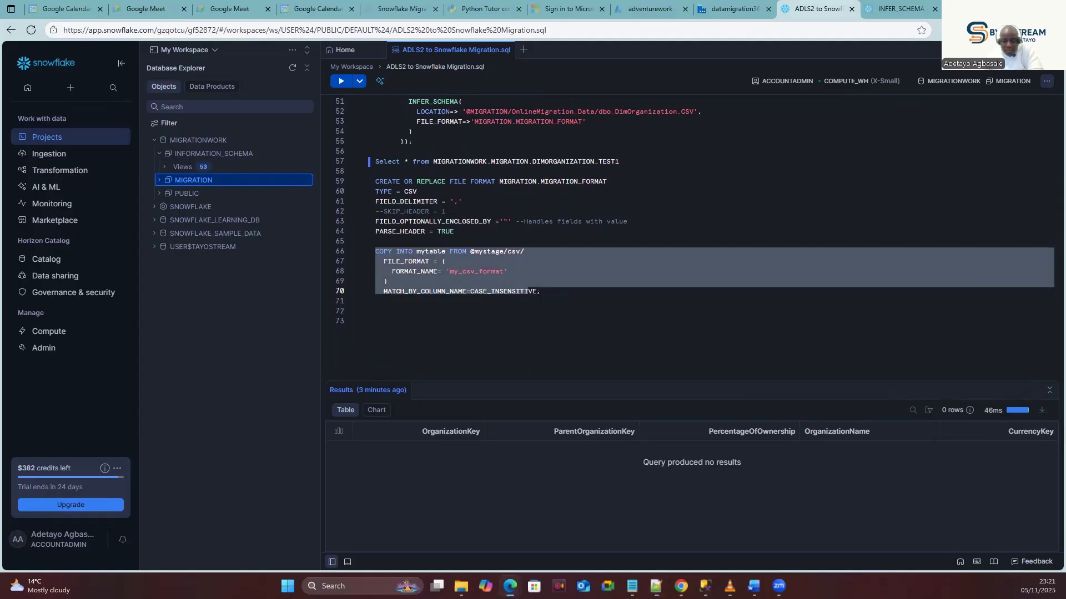
{"action": "key", "text": "alt+Tab"}
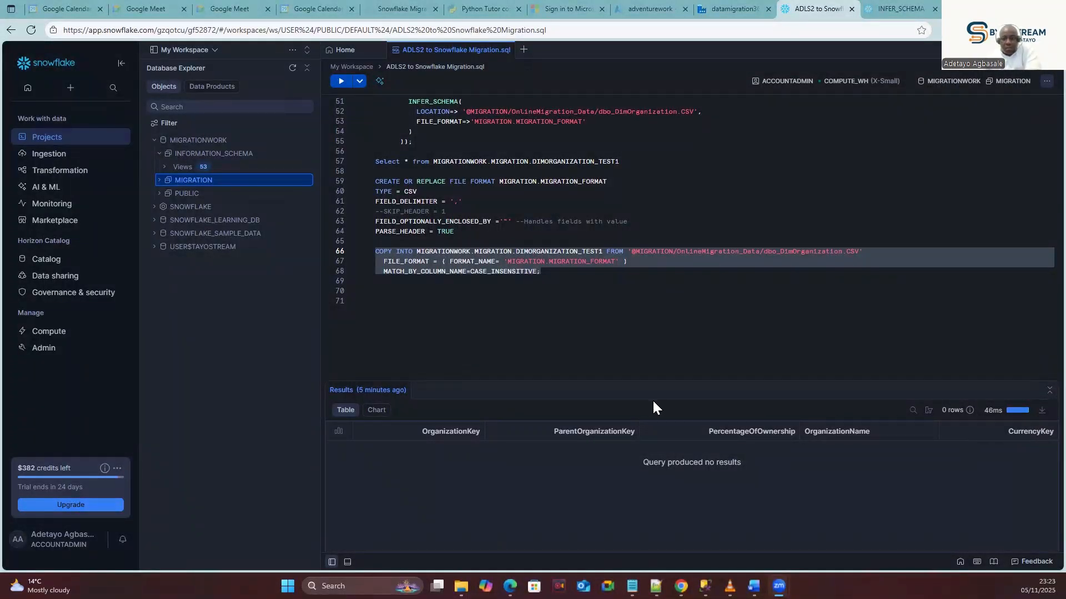
Run the COPY INTO on lines 66-68, loading all 14 rows of dbo_DimOrganization.CSV with 0 errors.
{"action": "left_click", "coordinate": [449, 272]}
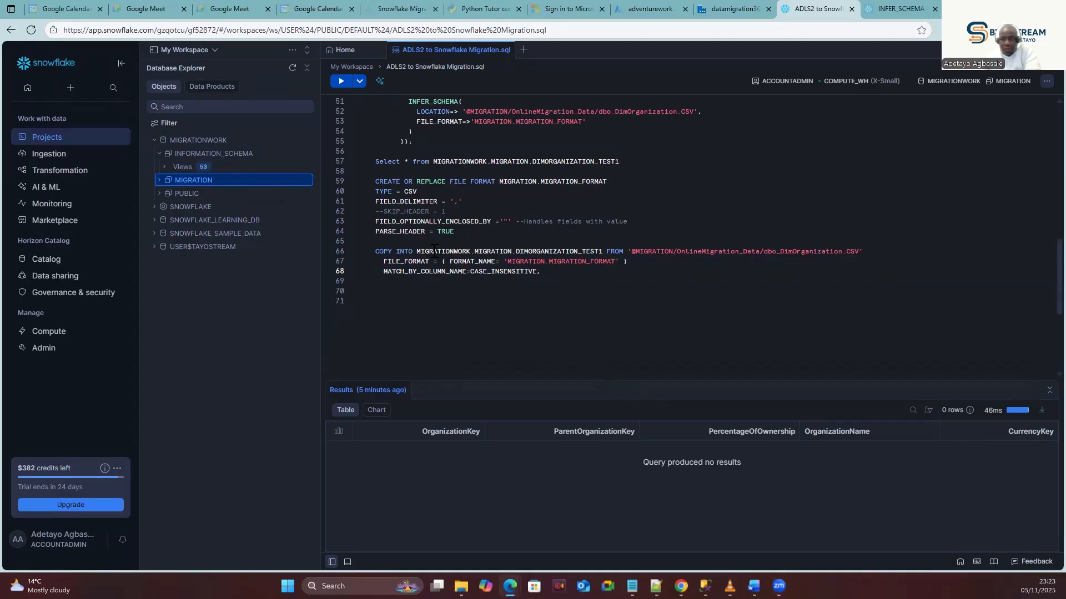
{"action": "left_click", "coordinate": [670, 251]}
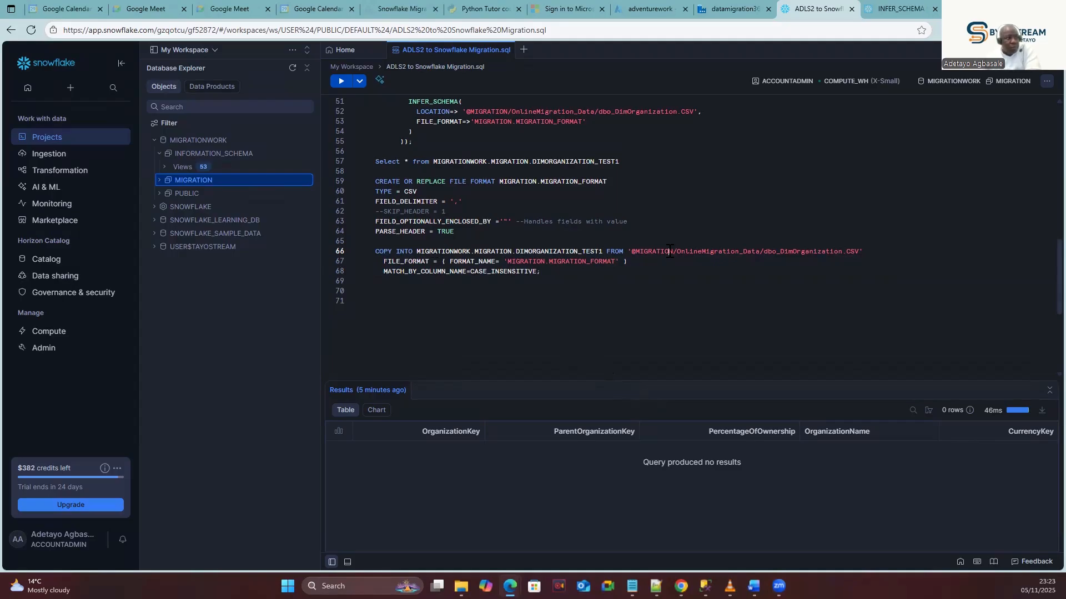
{"action": "double_click", "coordinate": [585, 251]}
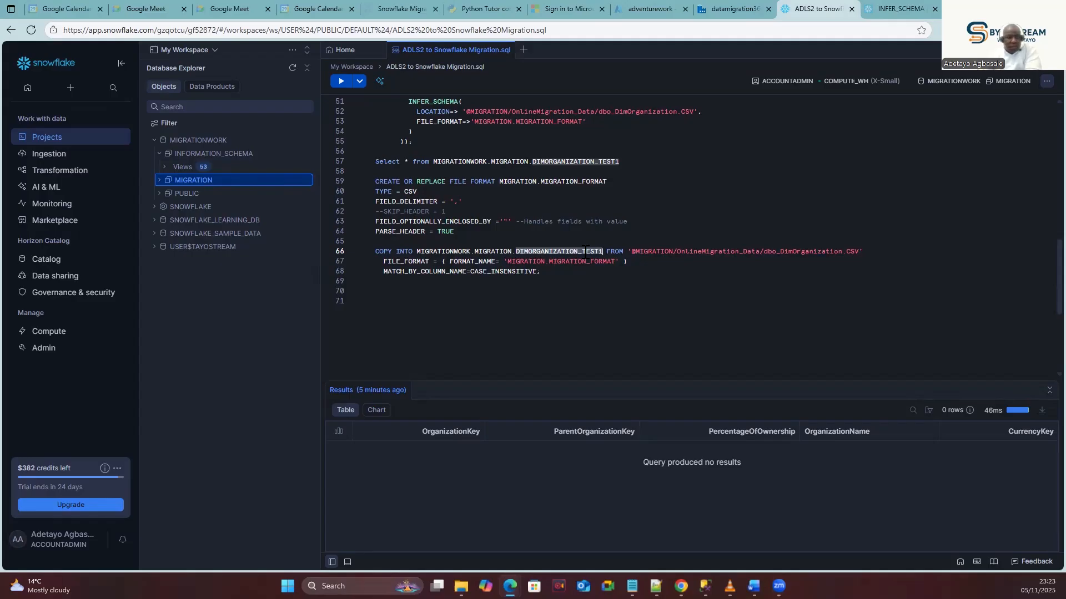
{"action": "double_click", "coordinate": [499, 272]}
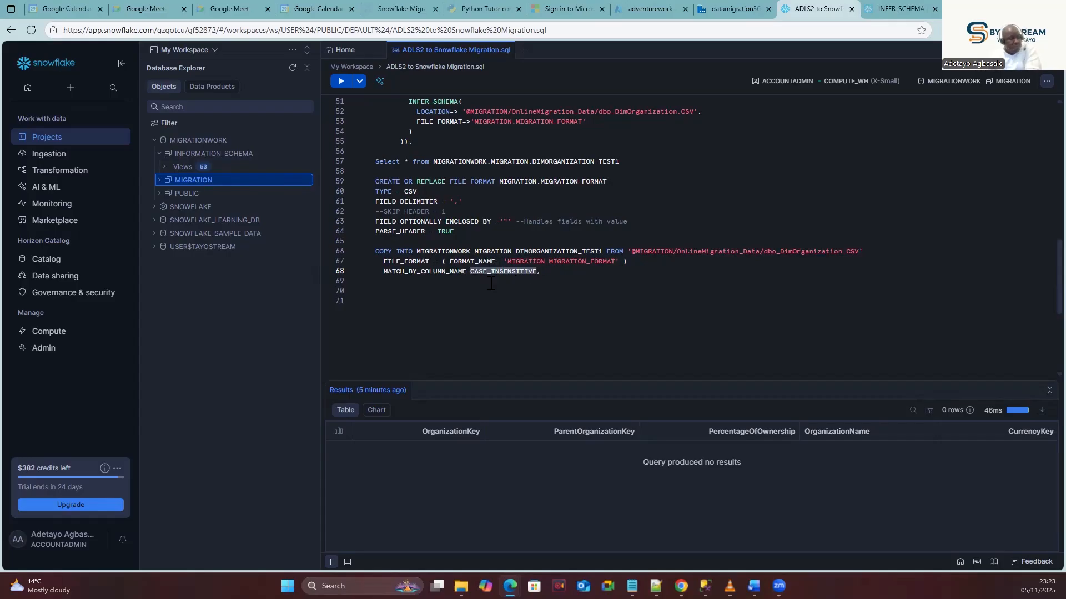
{"action": "left_click", "coordinate": [548, 272]}
{"action": "left_click_drag", "start_coordinate": [550, 272], "coordinate": [369, 252]}
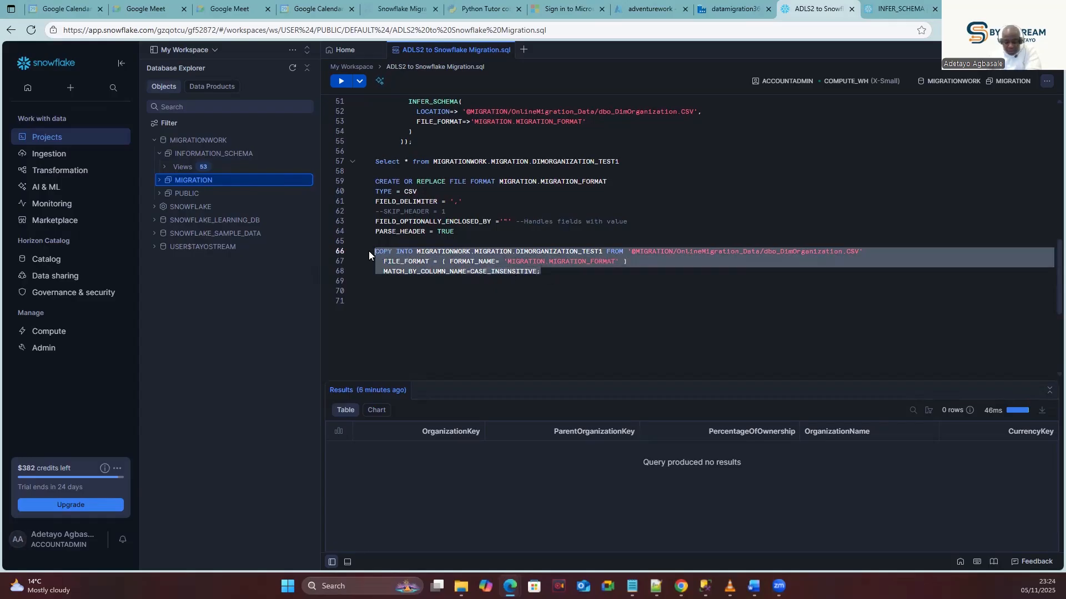
{"action": "left_click", "coordinate": [342, 83]}
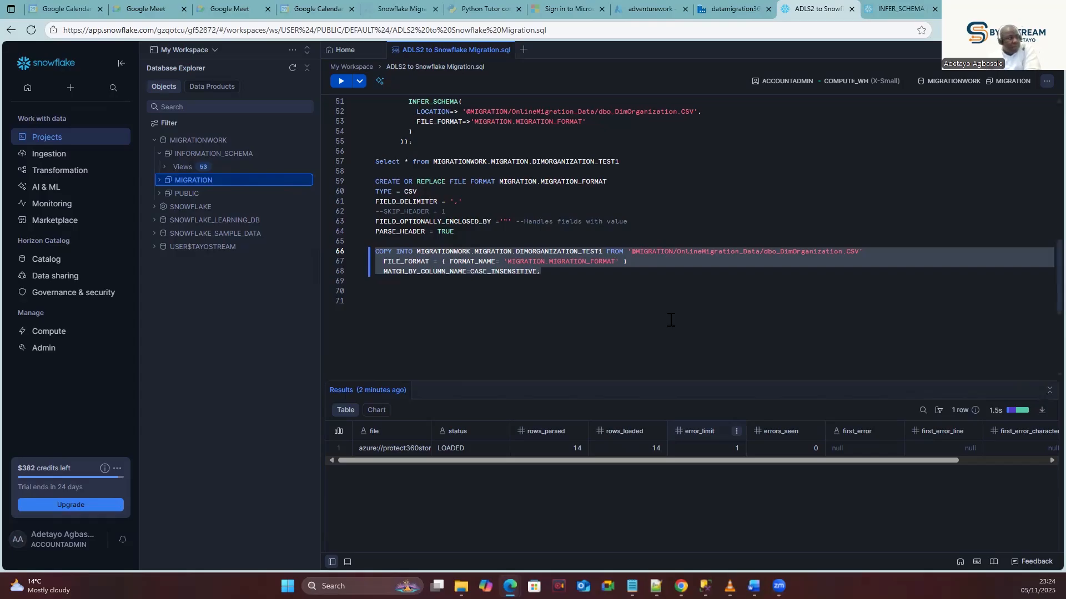
Switch to the datamigration360 Data Factory page and select the SF_Query_Execute script activity.
{"action": "mouse_move", "coordinate": [726, 3]}
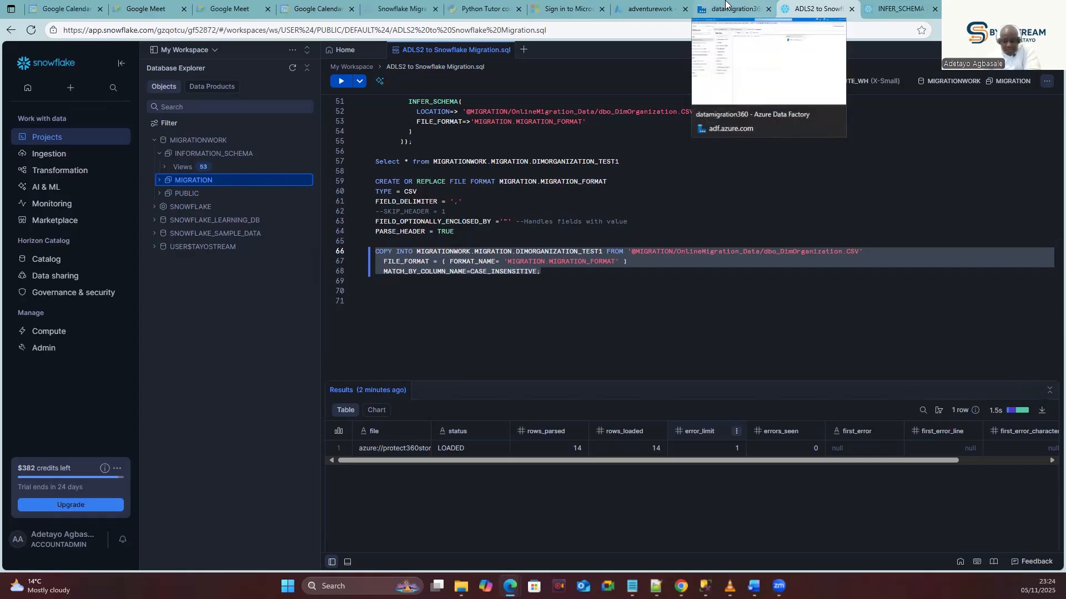
{"action": "left_click", "coordinate": [726, 7]}
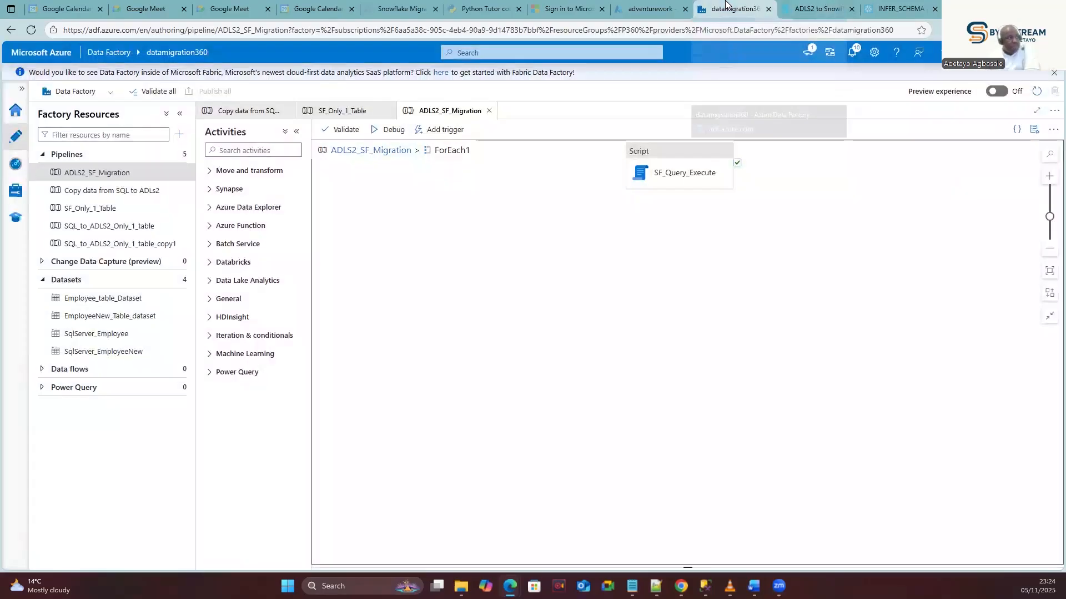
{"action": "left_click", "coordinate": [678, 157]}
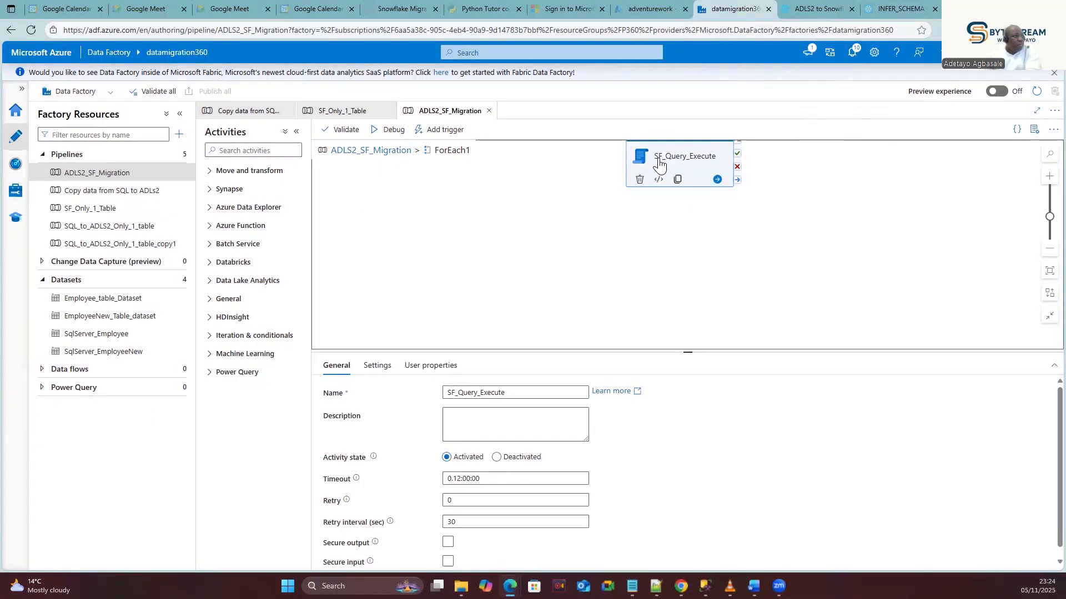
{"action": "left_click", "coordinate": [477, 424]}
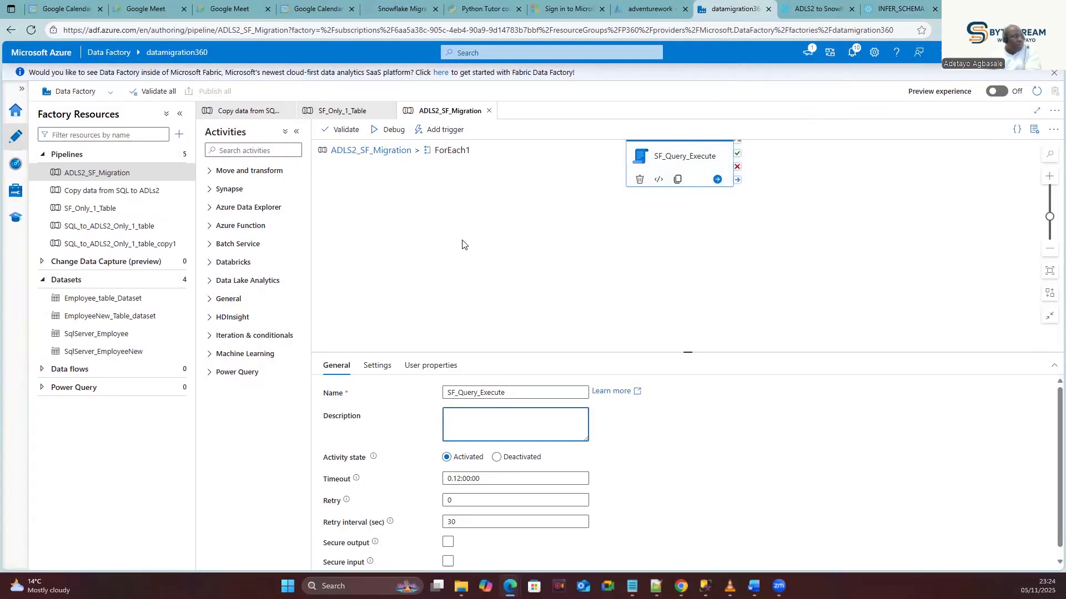
{"action": "left_click_drag", "start_coordinate": [637, 158], "coordinate": [550, 192]}
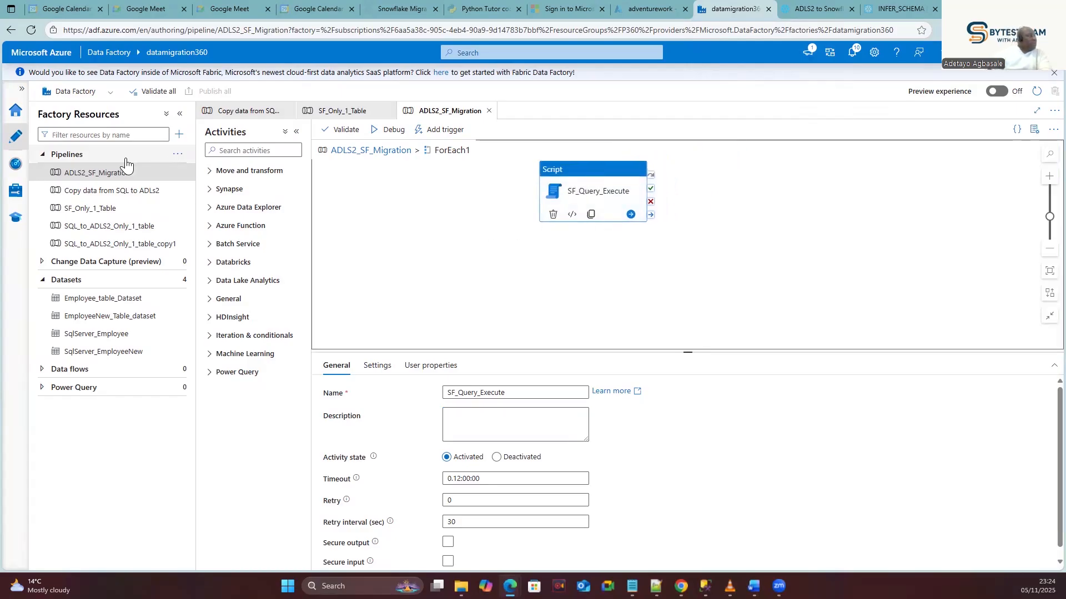
Inside ForEach1, open SF_Query_Execute's script settings in the dynamic-content expression builder.
{"action": "left_click", "coordinate": [358, 150]}
{"action": "left_click", "coordinate": [741, 217]}
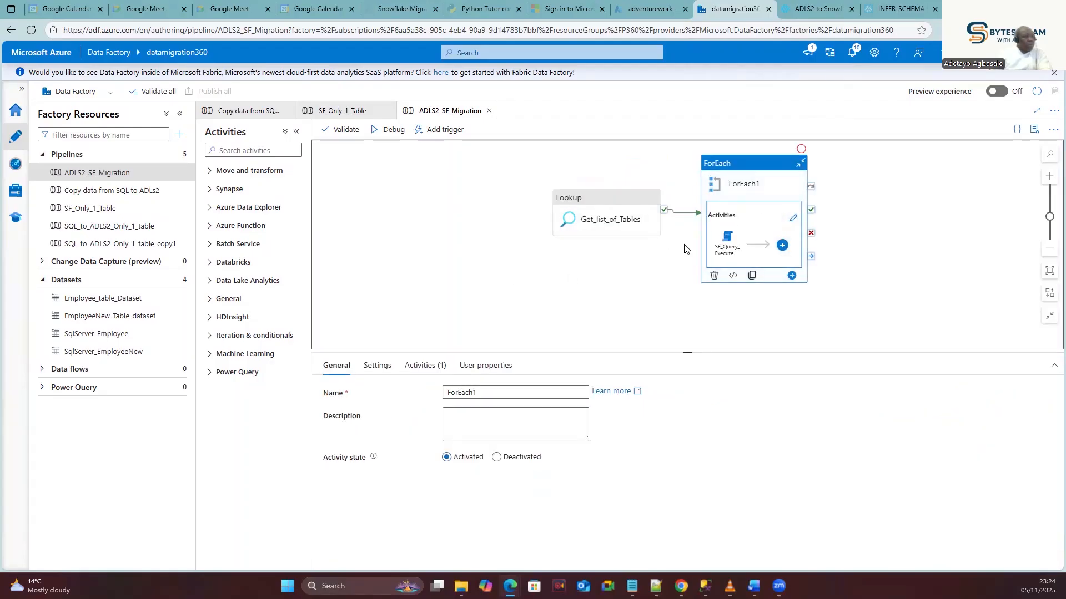
{"action": "left_click", "coordinate": [794, 222]}
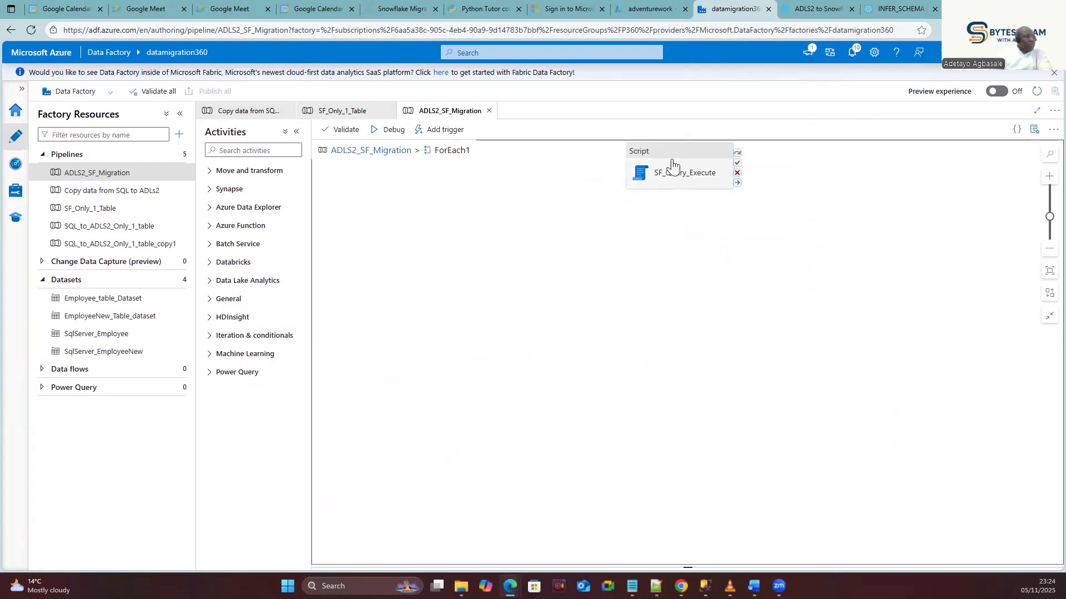
{"action": "left_click", "coordinate": [672, 159]}
{"action": "left_click", "coordinate": [382, 366]}
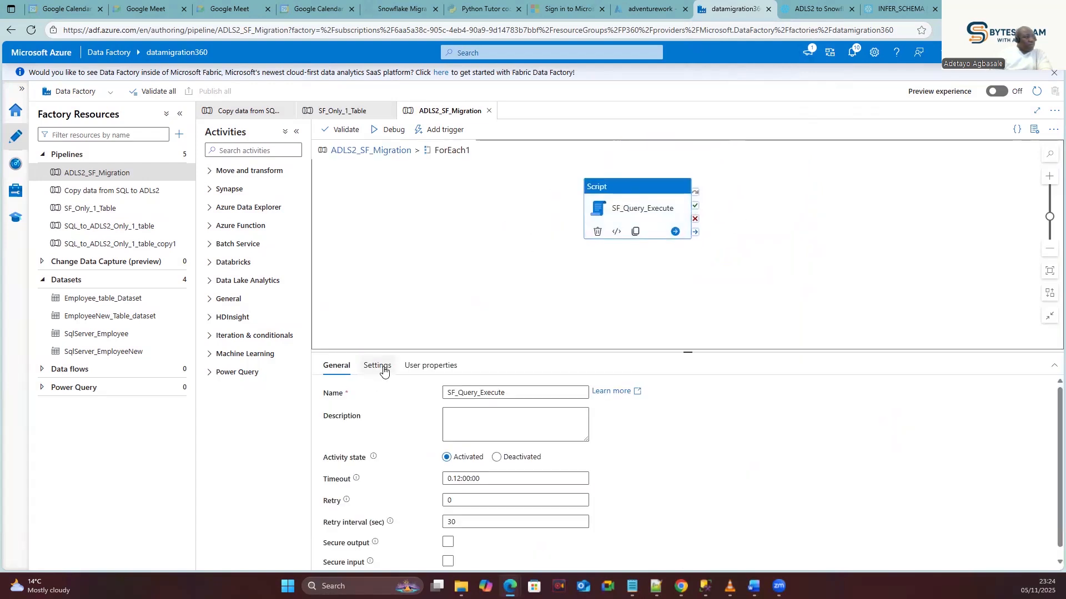
{"action": "left_click", "coordinate": [513, 448]}
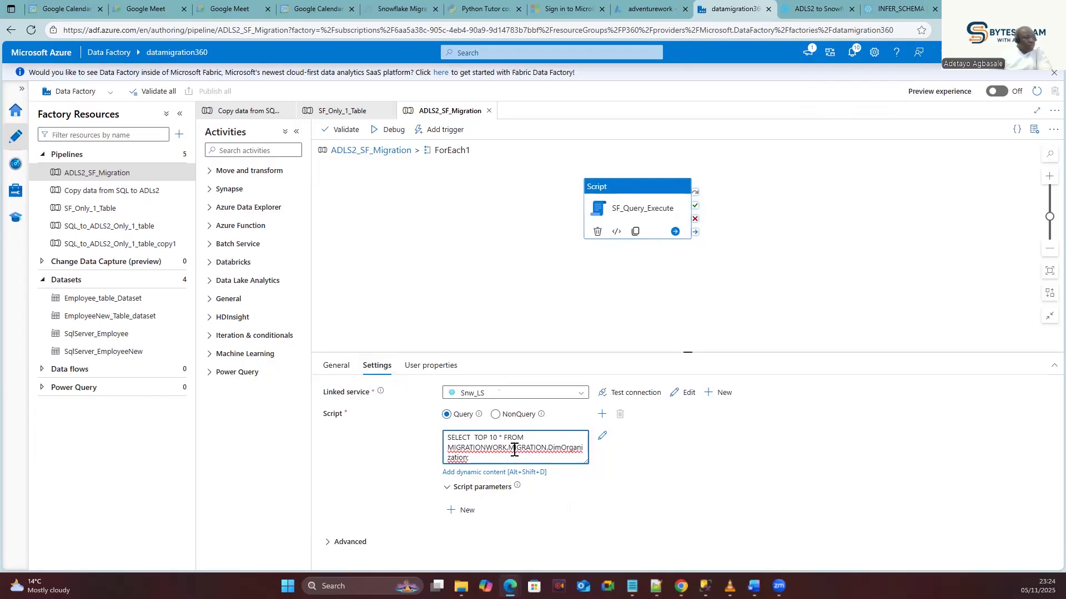
{"action": "left_click", "coordinate": [493, 472]}
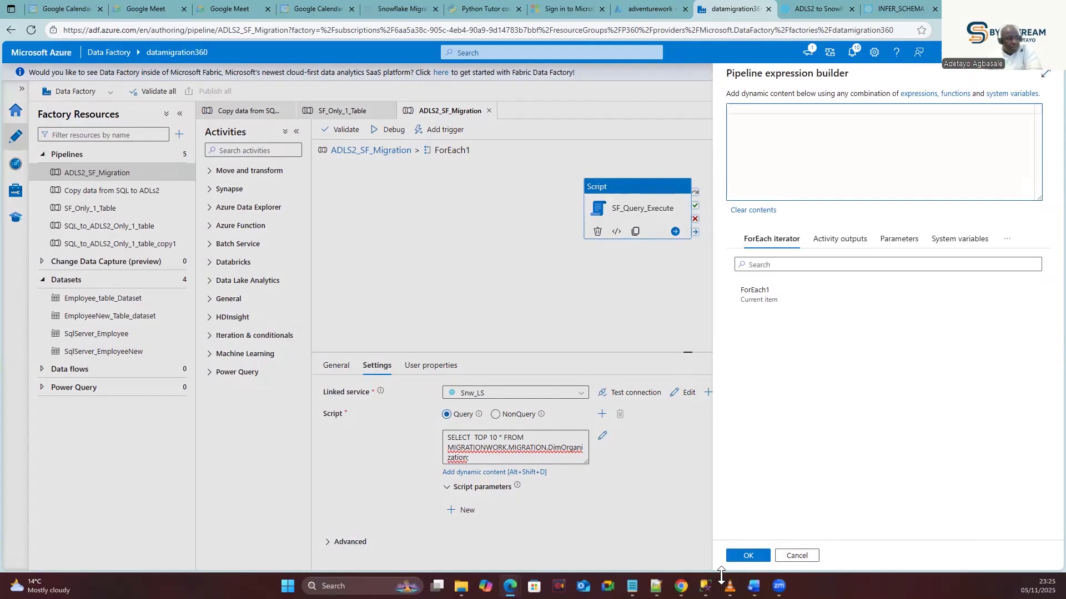
Copy the CREATE OR REPLACE TABLE DIMORGANIZATION_TEST1 USING TEMPLATE statement (lines 47-55) from the Snowflake worksheet.
{"action": "mouse_move", "coordinate": [681, 586]}
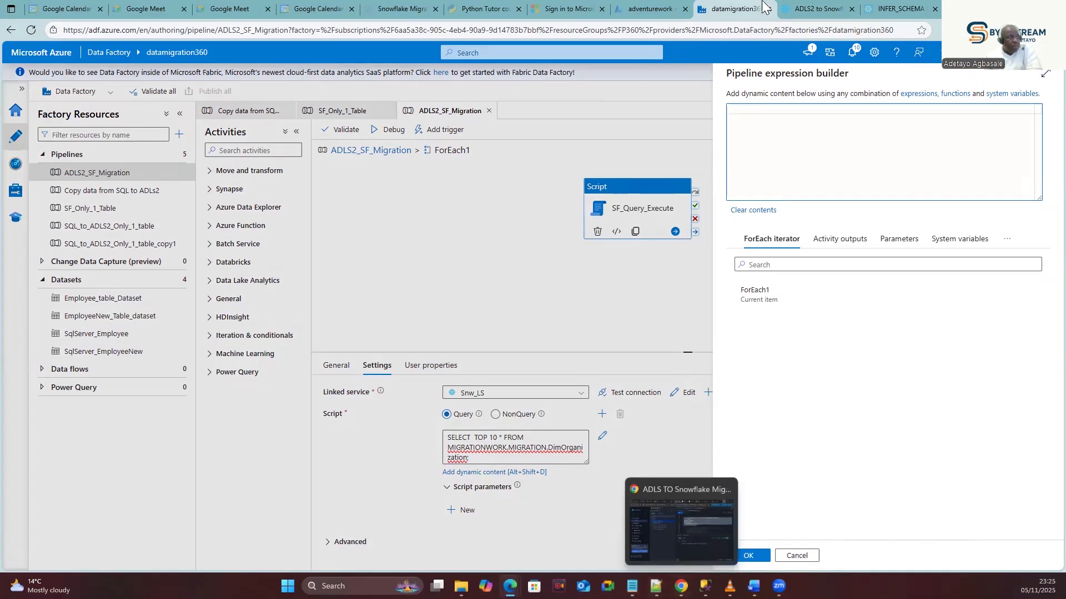
{"action": "left_click", "coordinate": [799, 9]}
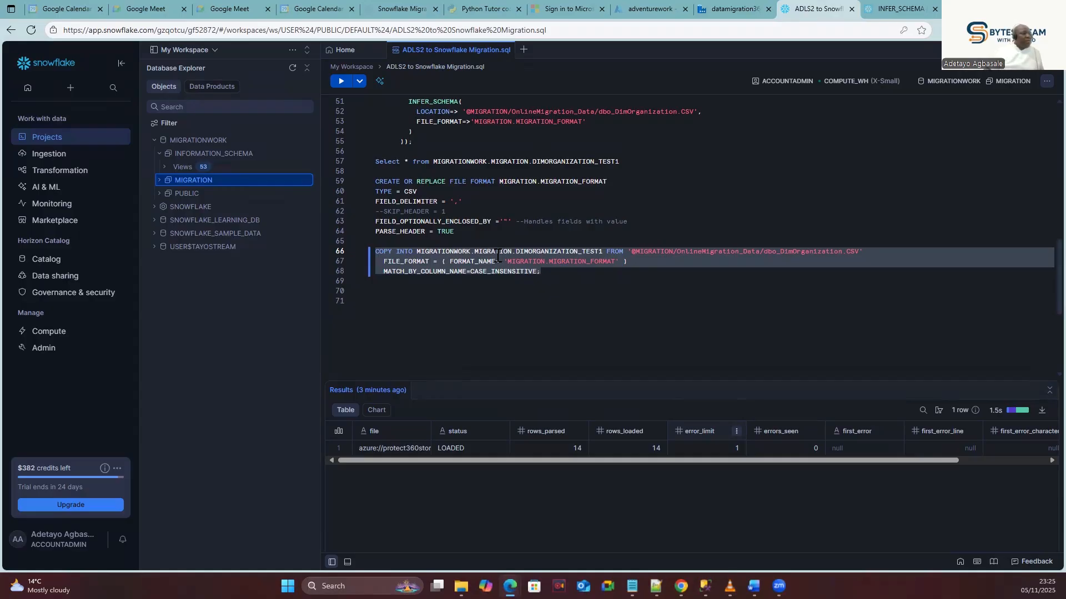
{"action": "scroll", "coordinate": [494, 258], "scroll_direction": "up", "scroll_amount": 3}
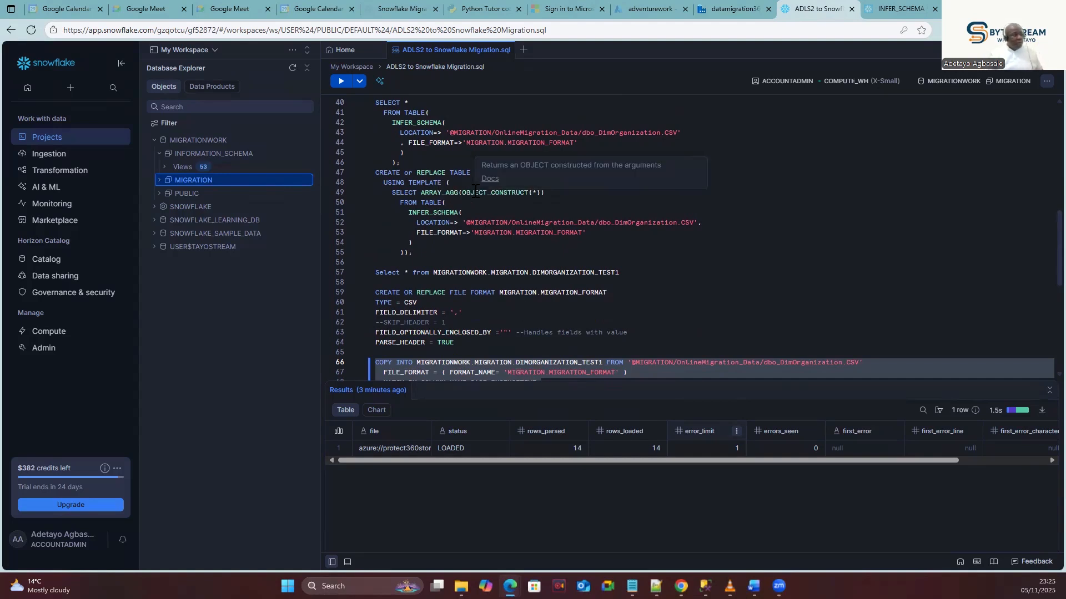
{"action": "left_click_drag", "start_coordinate": [375, 173], "coordinate": [417, 222]}
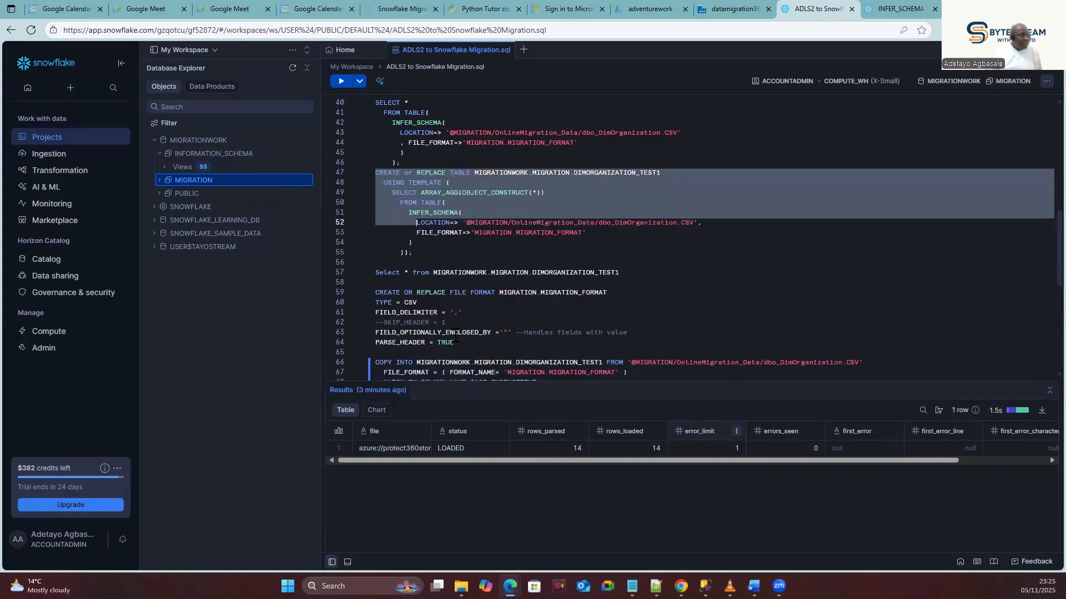
{"action": "left_click", "coordinate": [426, 253]}
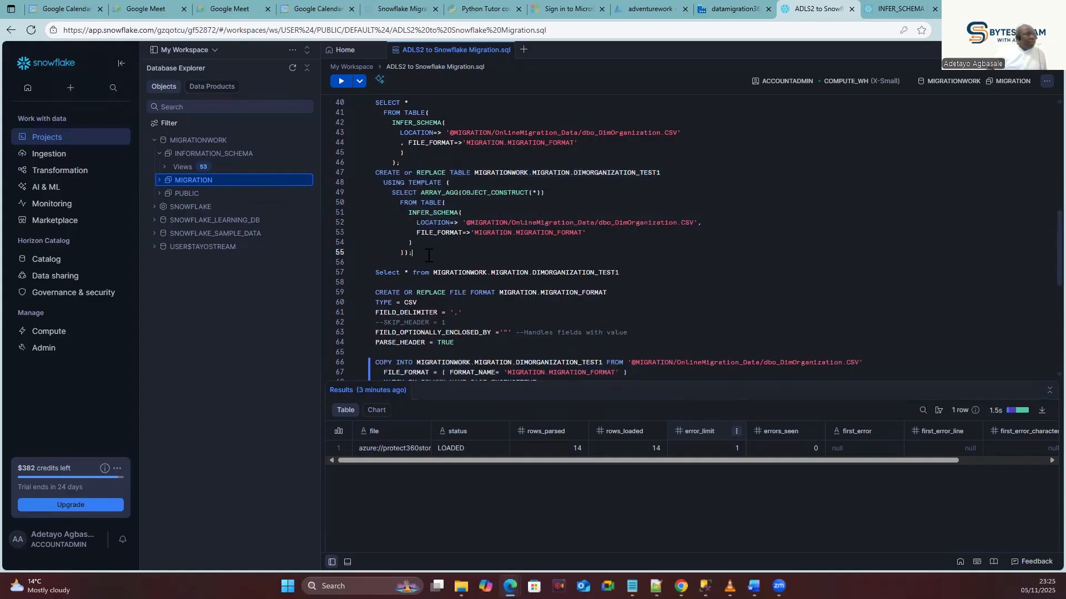
{"action": "left_click_drag", "start_coordinate": [459, 343], "coordinate": [377, 293]}
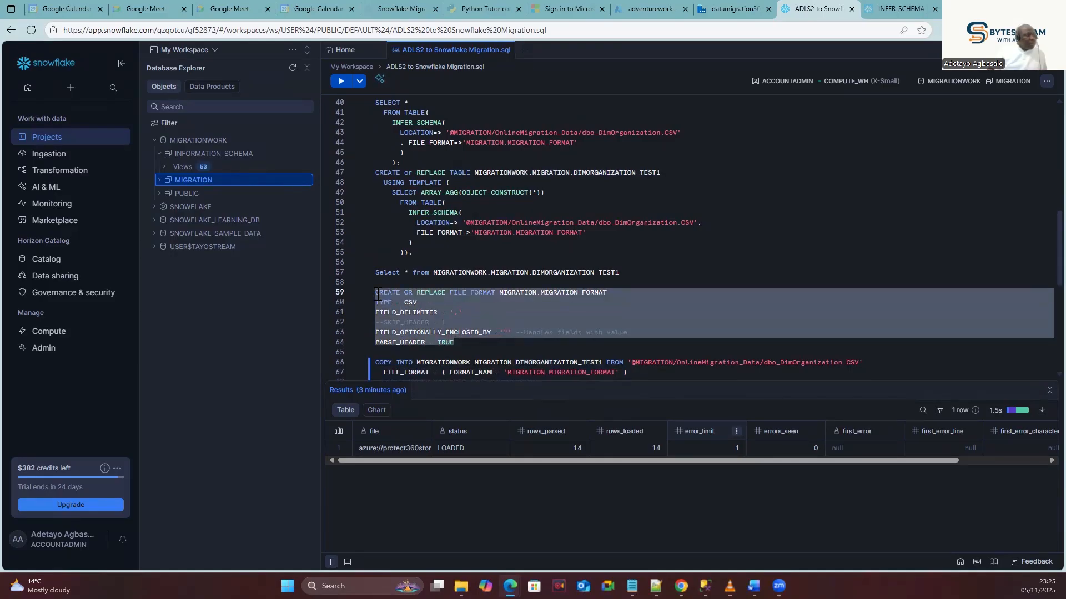
{"action": "left_click", "coordinate": [429, 253]}
{"action": "left_click_drag", "start_coordinate": [417, 253], "coordinate": [373, 171]}
{"action": "key", "text": "ctrl+c"}
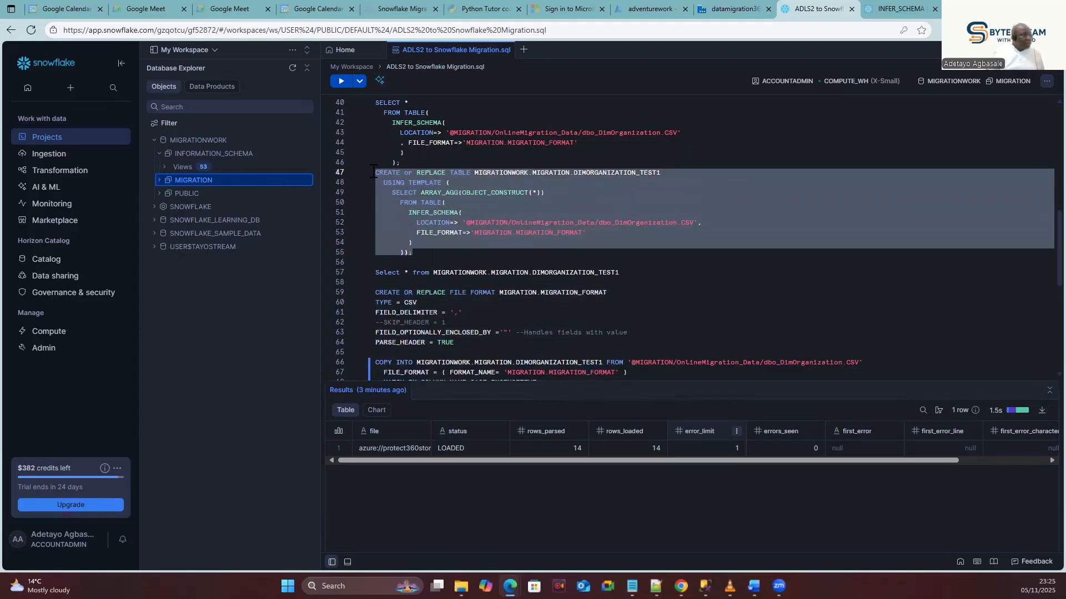
{"action": "left_click", "coordinate": [733, 8]}
Paste the CREATE TABLE statement into the expression builder, with the Snowflake COPY INTO statement below it.
{"action": "key", "text": "ctrl+v"}
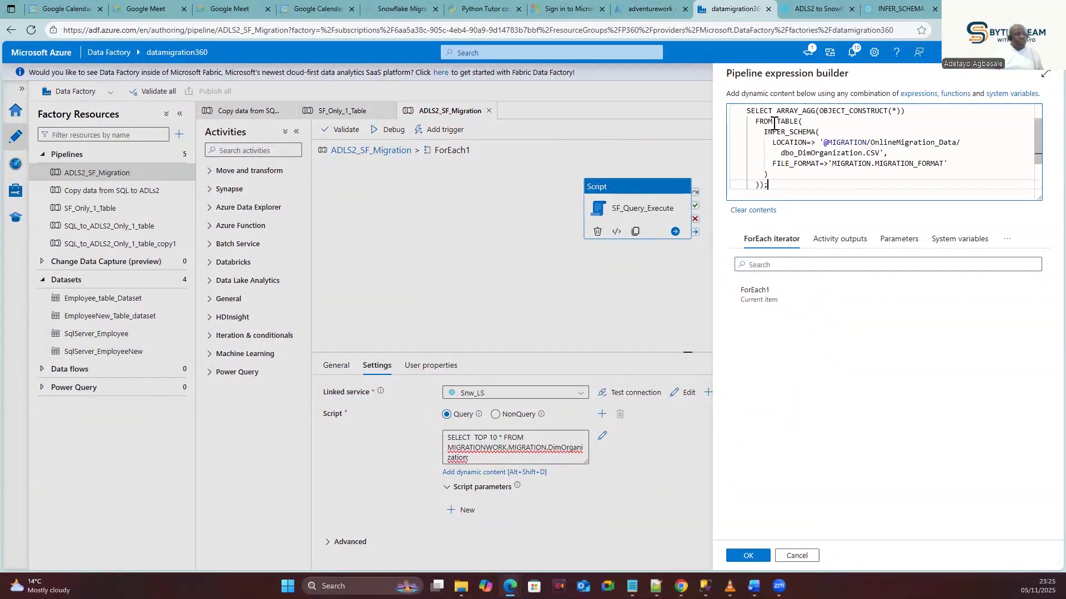
{"action": "scroll", "coordinate": [846, 175], "scroll_direction": "down", "scroll_amount": 2}
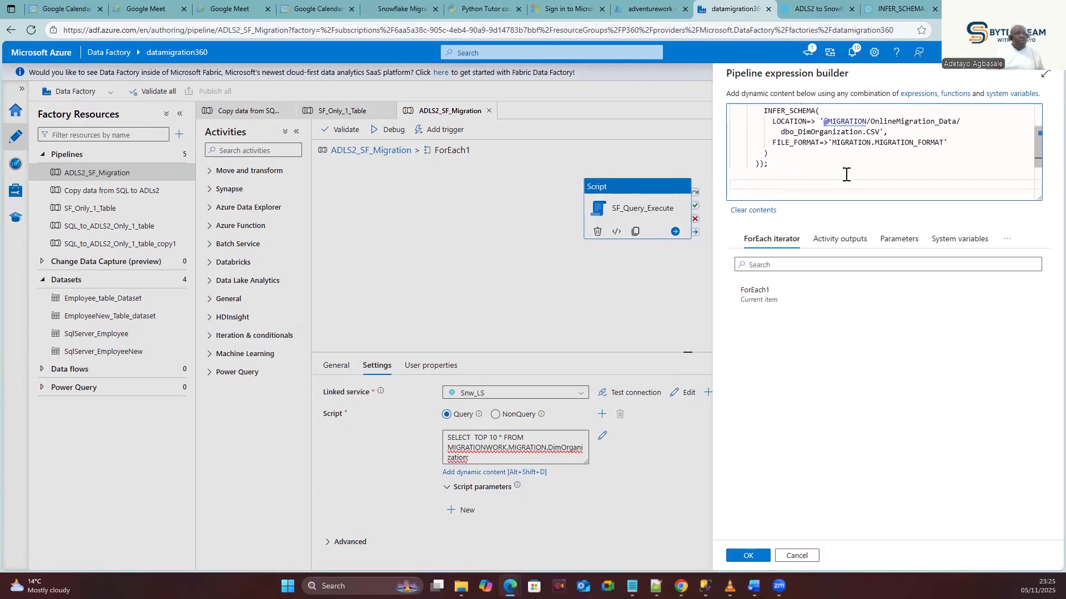
{"action": "key", "text": "ctrl+Tab"}
{"action": "scroll", "coordinate": [560, 255], "scroll_direction": "down", "scroll_amount": 3}
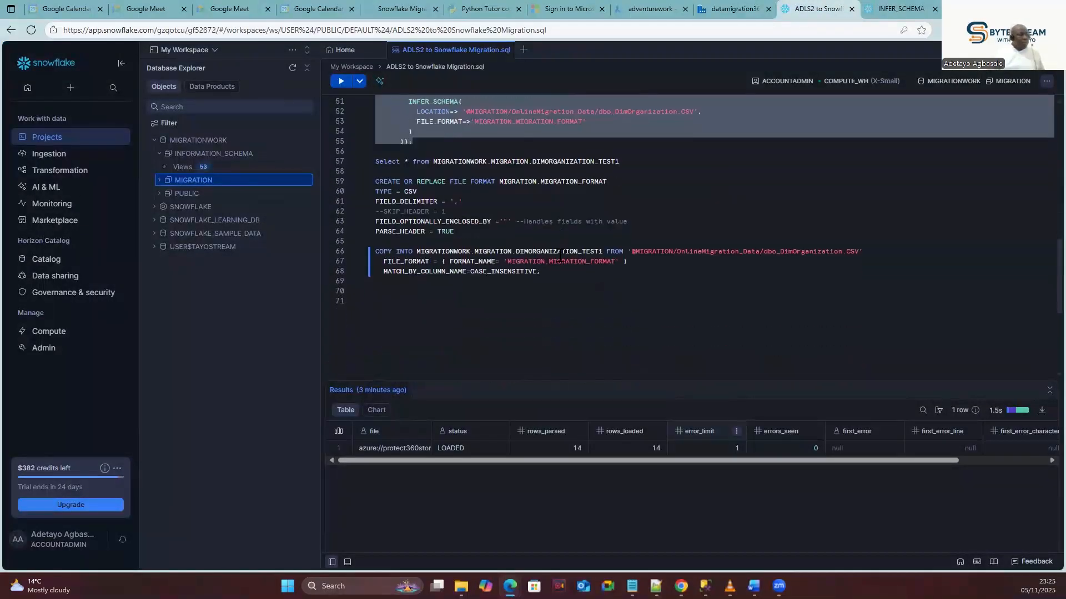
{"action": "left_click_drag", "start_coordinate": [541, 271], "coordinate": [366, 251]}
{"action": "key", "text": "ctrl+c"}
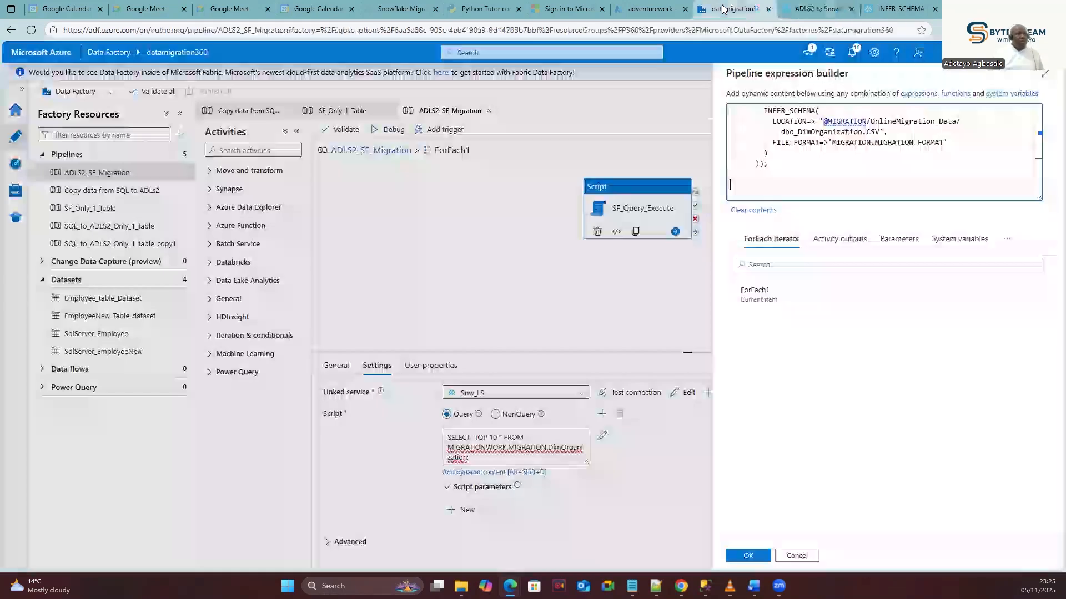
{"action": "left_click", "coordinate": [727, 10]}
{"action": "left_click", "coordinate": [741, 181]}
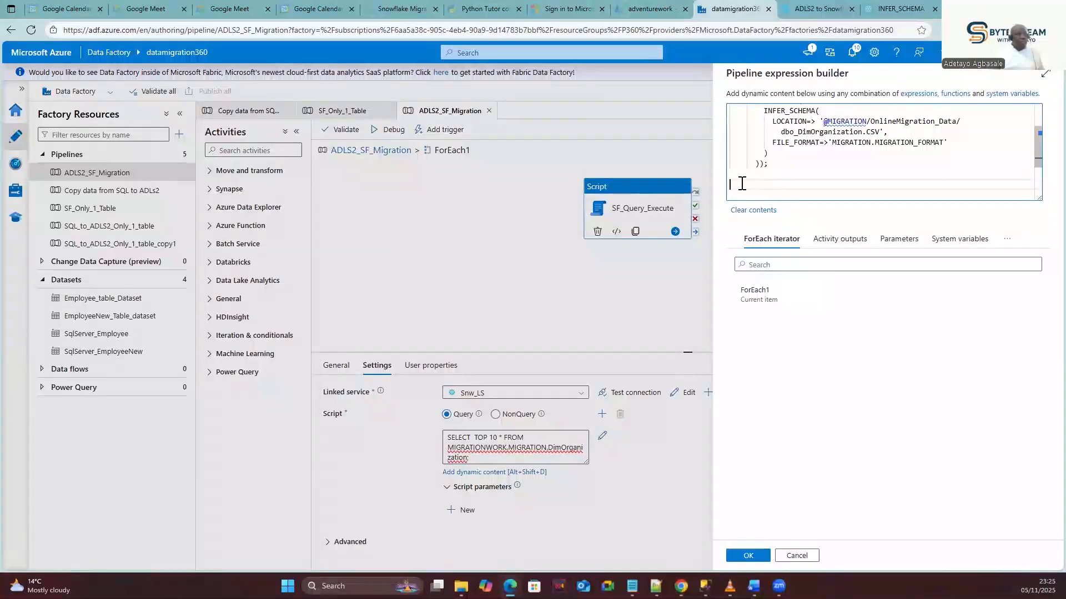
{"action": "key", "text": "ctrl+v"}
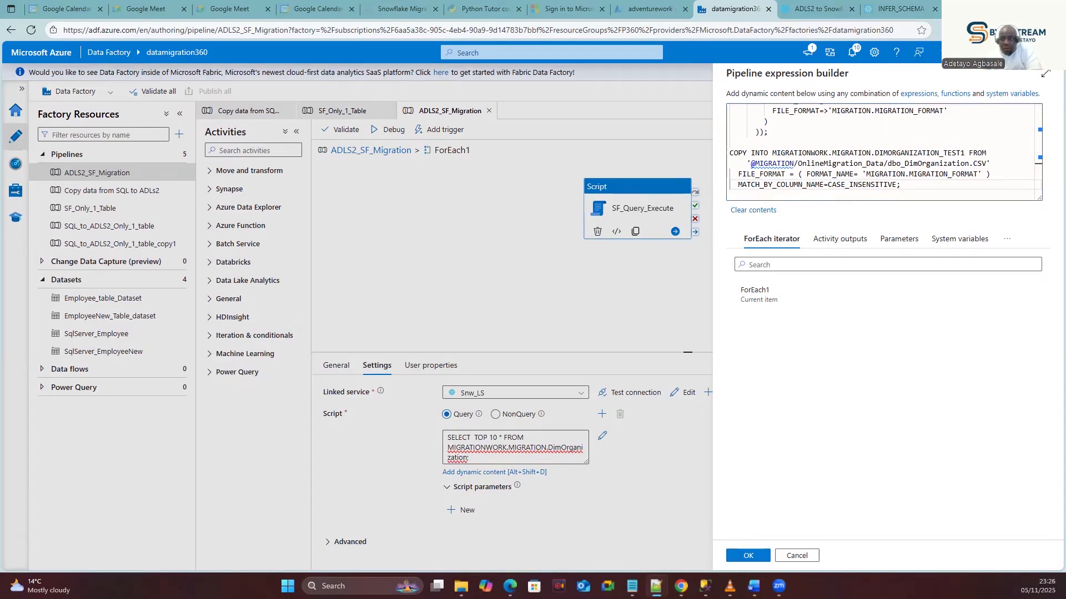
Review the pasted script, checking the CREATE OR REPLACE TABLE line and the MIGRATIONWORK database name.
{"action": "scroll", "coordinate": [878, 177], "scroll_direction": "up", "scroll_amount": 1}
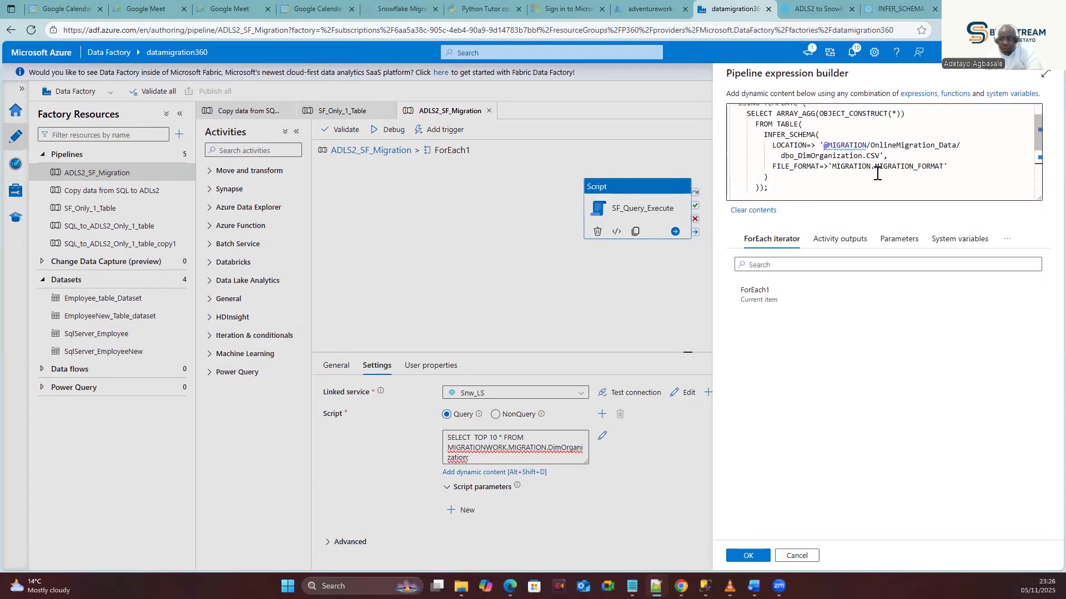
{"action": "scroll", "coordinate": [864, 145], "scroll_direction": "up", "scroll_amount": 1}
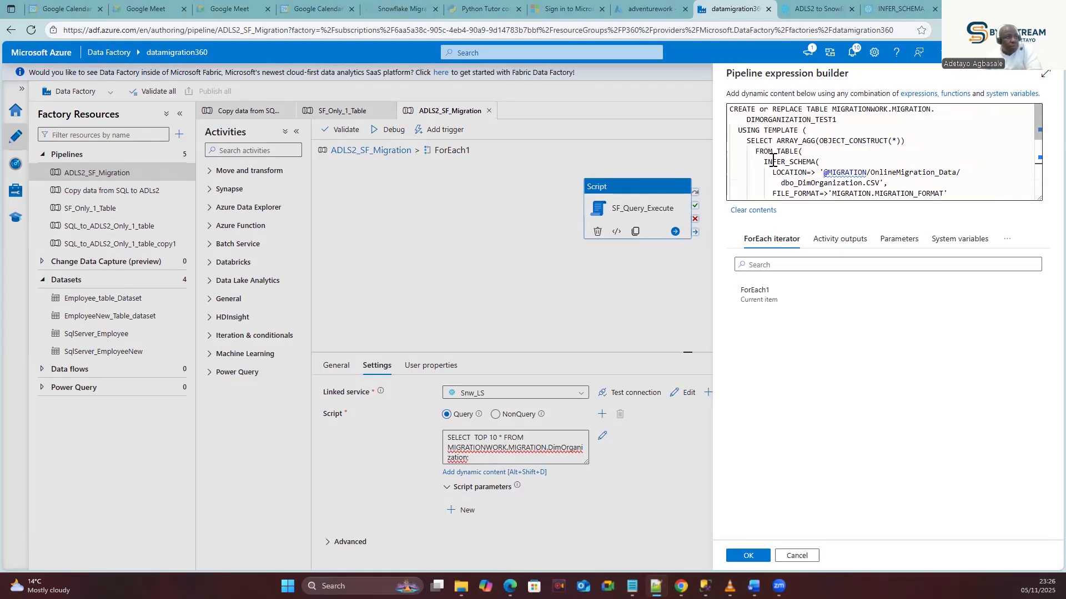
{"action": "triple_click", "coordinate": [740, 113]}
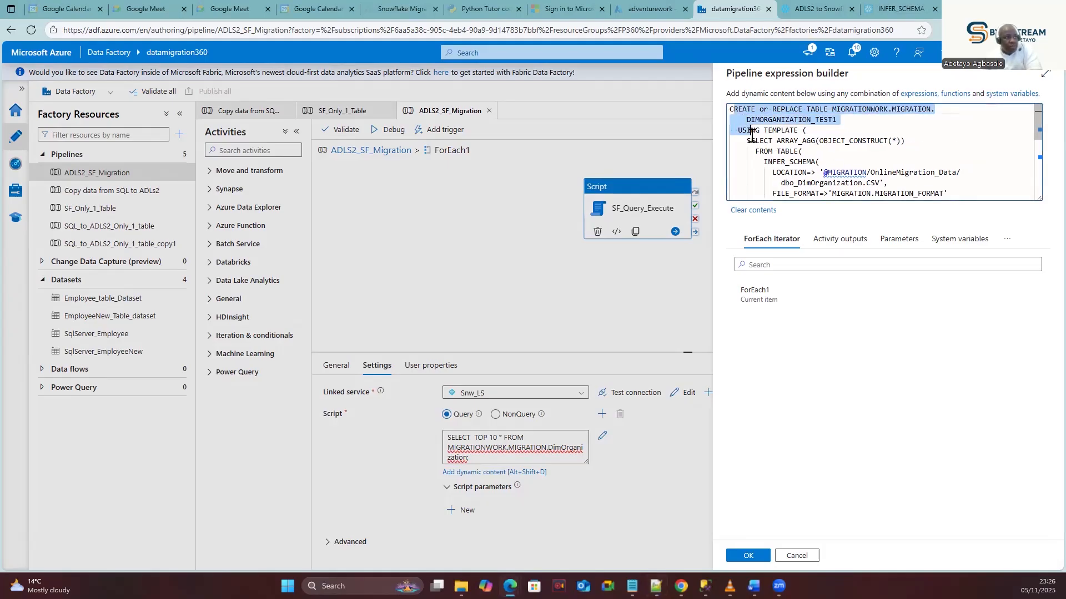
{"action": "left_click", "coordinate": [780, 153]}
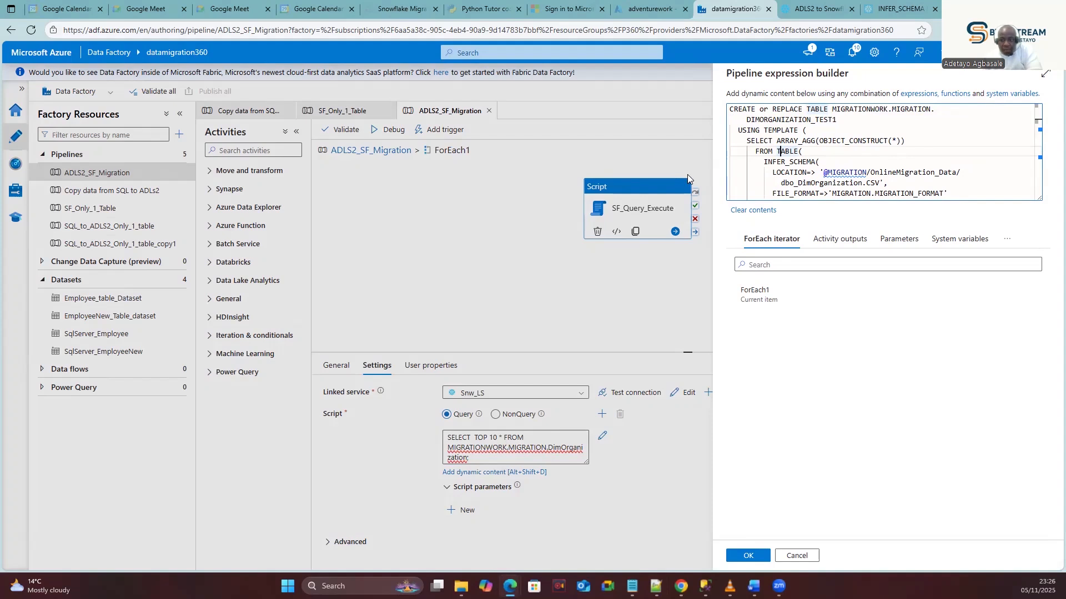
{"action": "scroll", "coordinate": [816, 172], "scroll_direction": "down", "scroll_amount": 2}
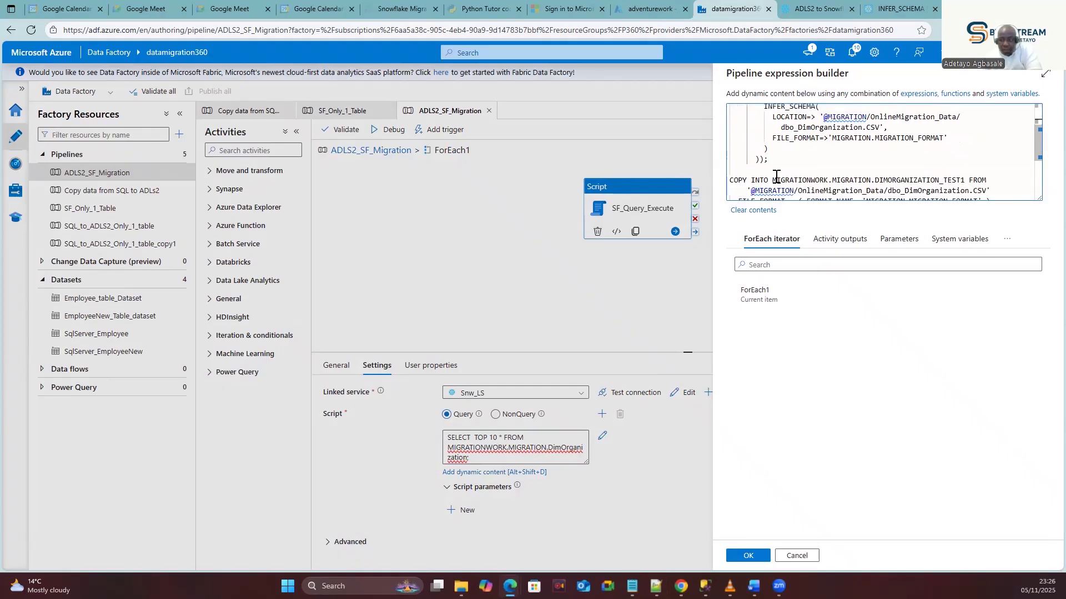
{"action": "scroll", "coordinate": [778, 177], "scroll_direction": "down", "scroll_amount": 1}
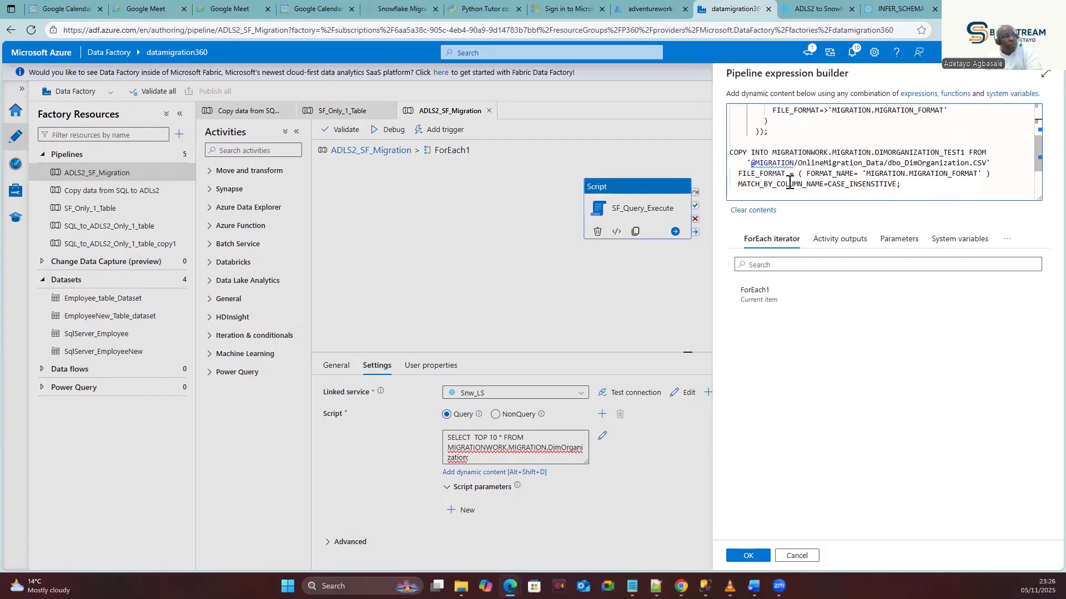
{"action": "scroll", "coordinate": [788, 180], "scroll_direction": "down", "scroll_amount": 1}
{"action": "scroll", "coordinate": [790, 177], "scroll_direction": "up", "scroll_amount": 1}
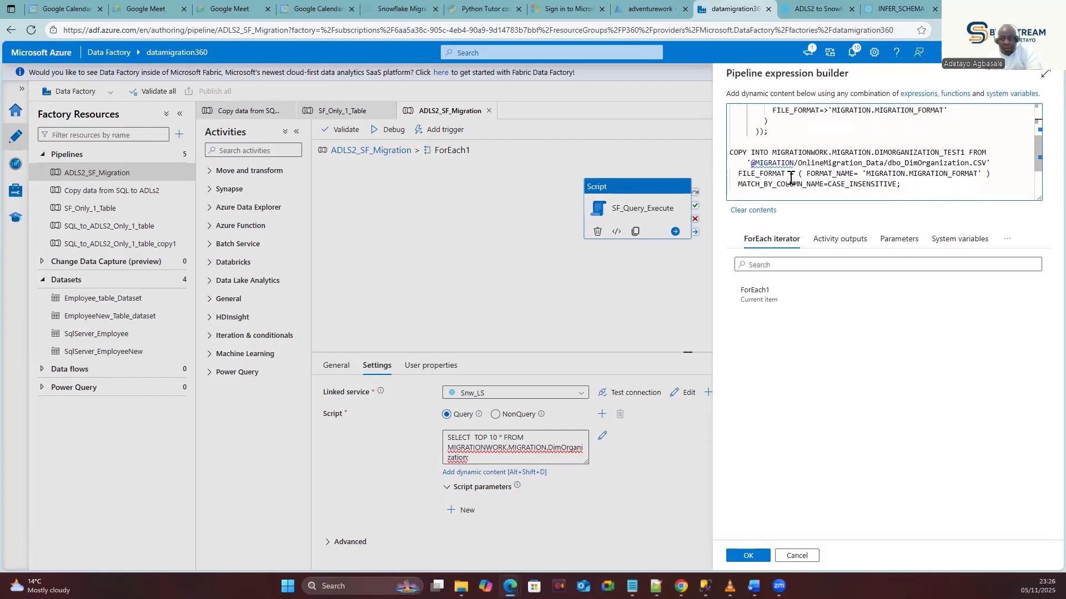
{"action": "scroll", "coordinate": [790, 178], "scroll_direction": "up", "scroll_amount": 1}
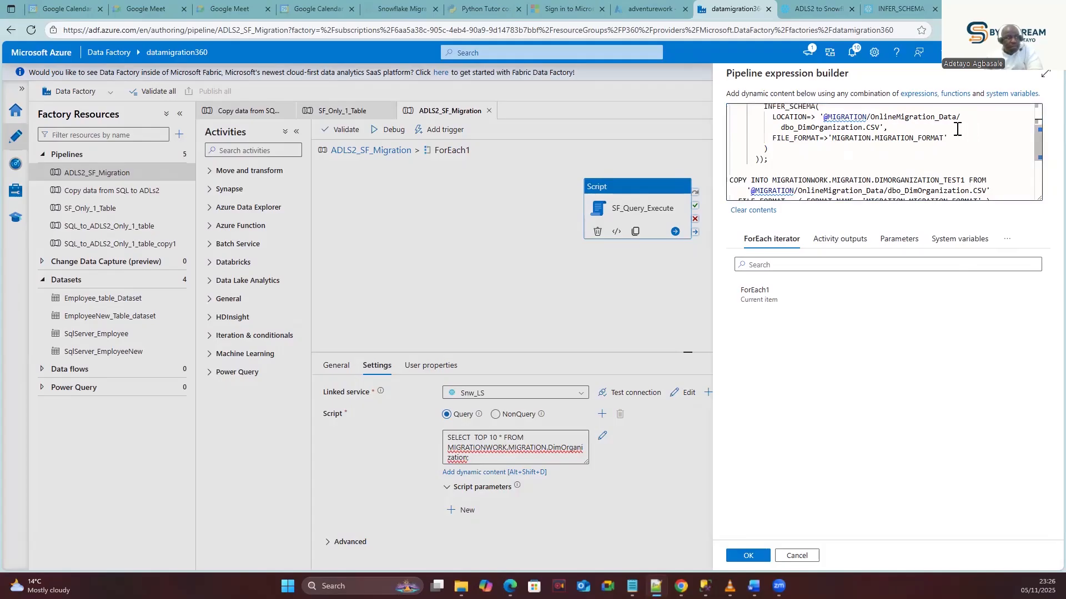
{"action": "scroll", "coordinate": [926, 146], "scroll_direction": "up", "scroll_amount": 1}
{"action": "scroll", "coordinate": [925, 145], "scroll_direction": "up", "scroll_amount": 1}
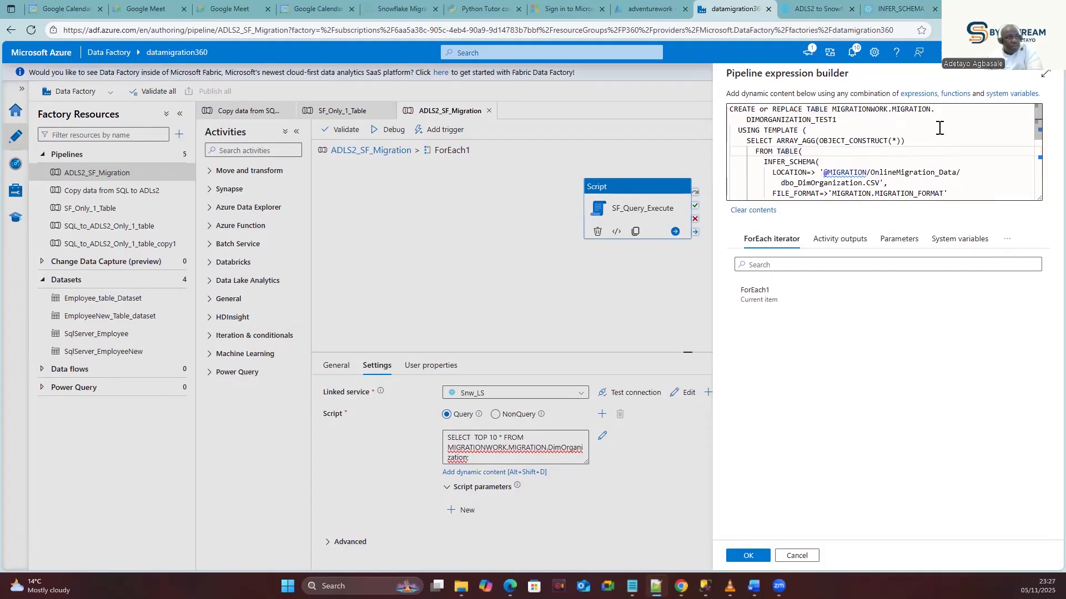
{"action": "double_click", "coordinate": [835, 110]}
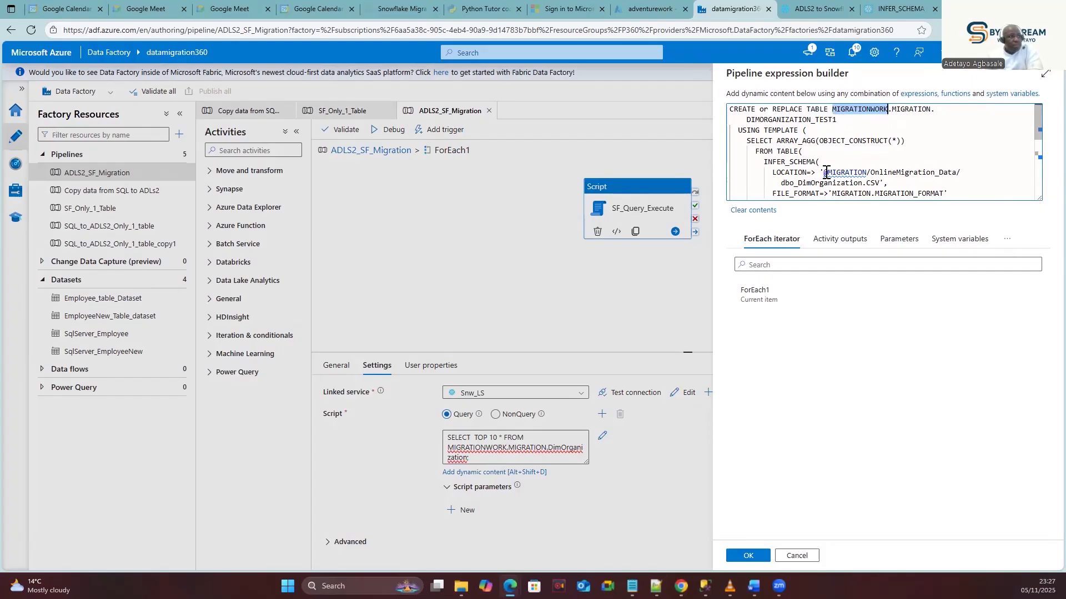
{"action": "mouse_move", "coordinate": [822, 173]}
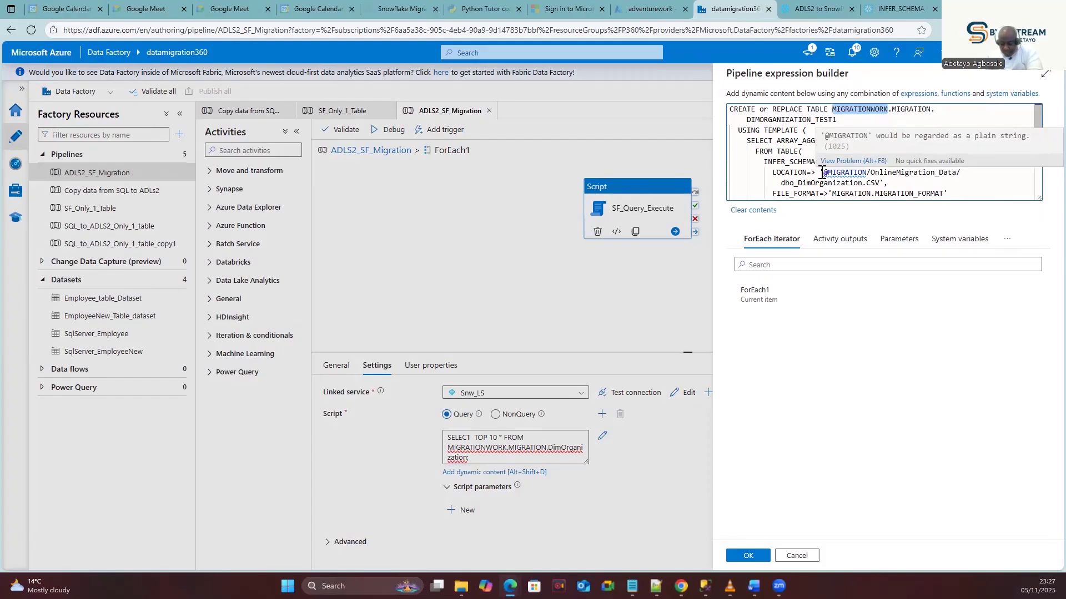
{"action": "left_click", "coordinate": [813, 168]}
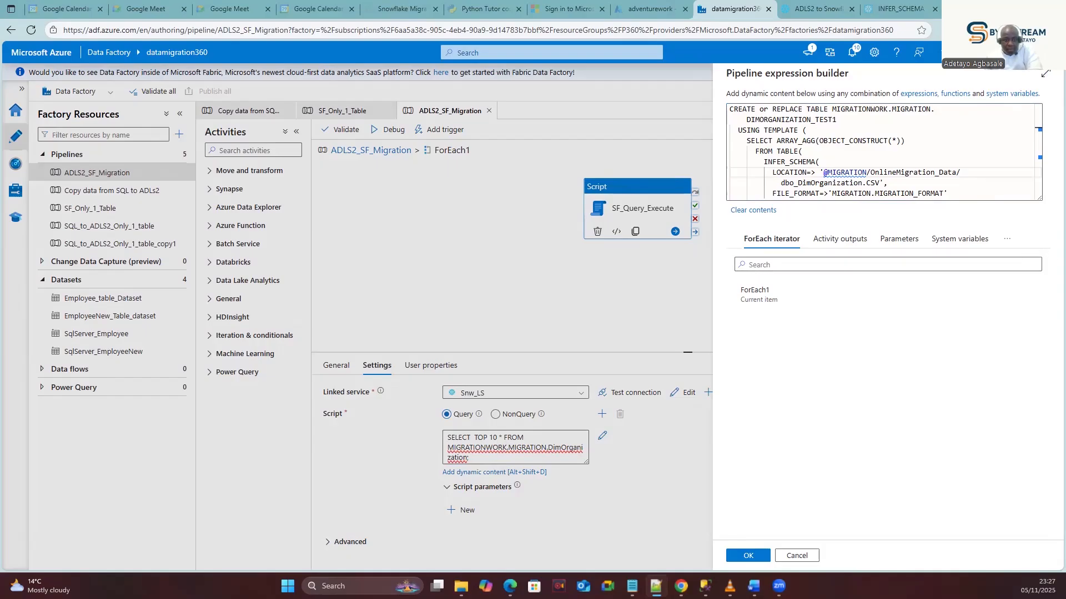
{"action": "left_click", "coordinate": [820, 172]}
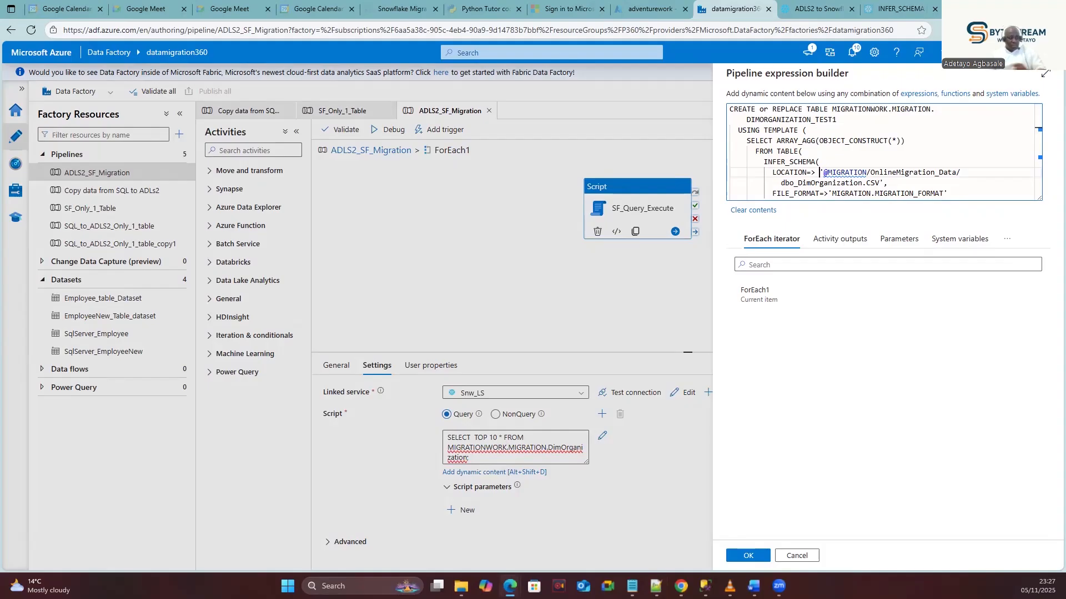
{"action": "type", "text": "CONCAT"}
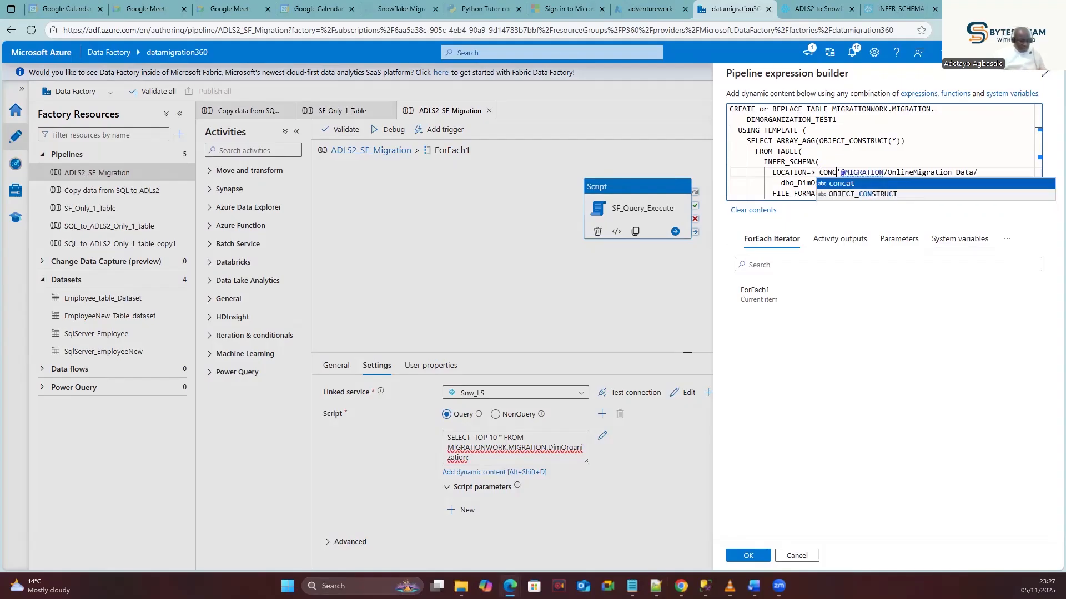
{"action": "key", "text": "BackSpace"}
{"action": "key", "text": "BackSpace"}
{"action": "key", "text": "BackSpace"}
{"action": "key", "text": "BackSpace"}
{"action": "key", "text": "BackSpace"}
{"action": "key", "text": "BackSpace"}
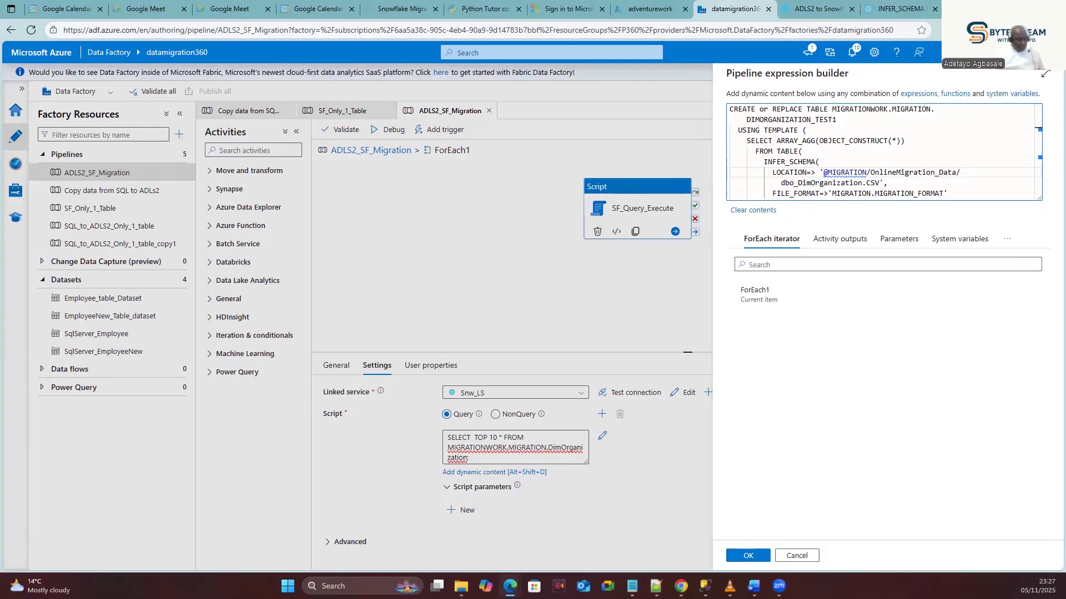
{"action": "type", "text": "concat"}
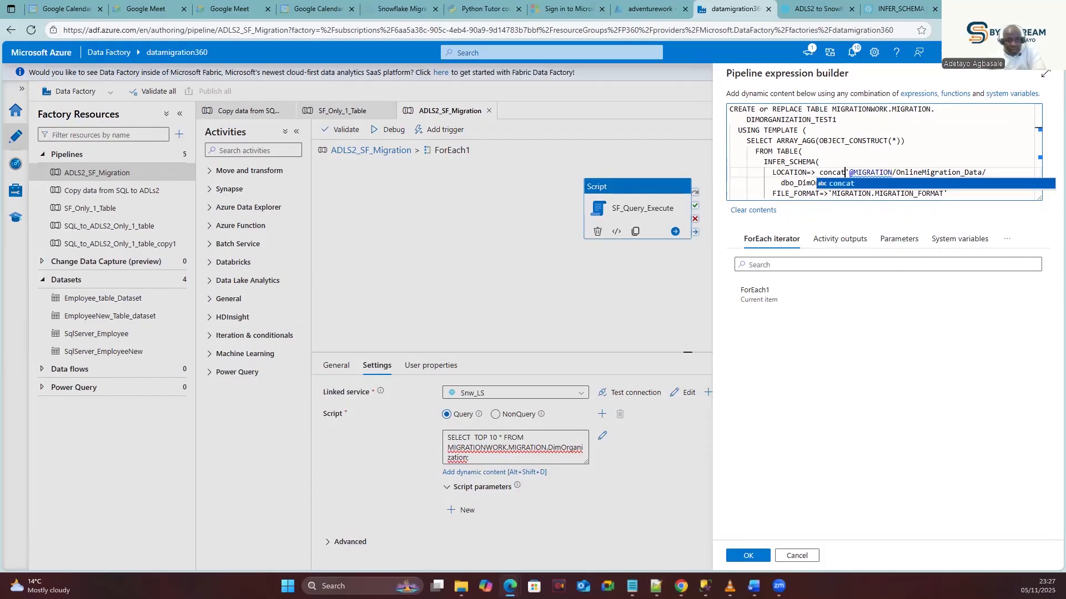
{"action": "key", "text": "Escape"}
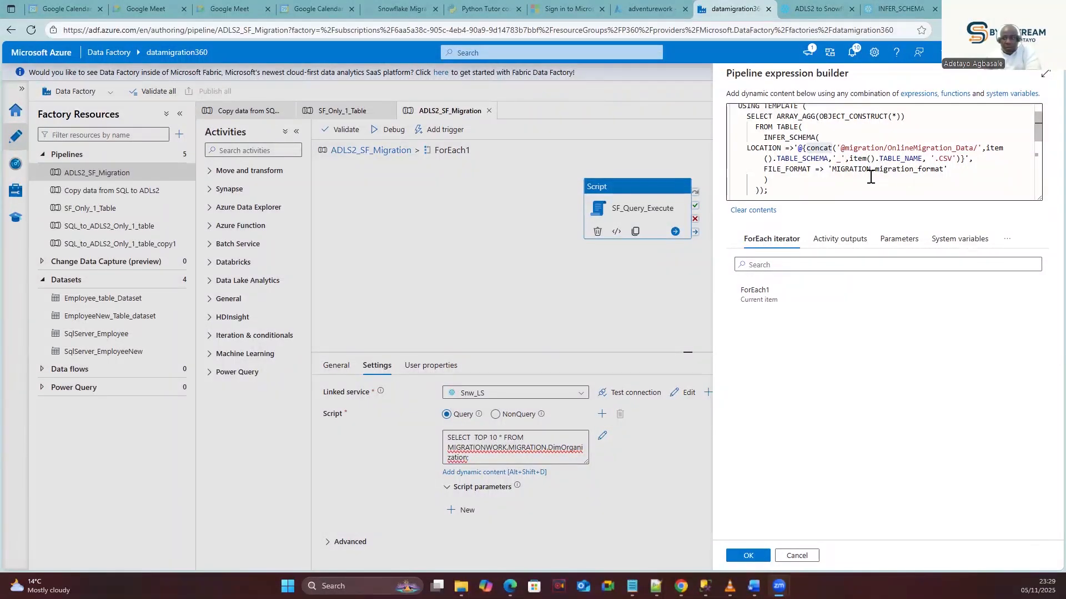
{"action": "double_click", "coordinate": [819, 149]}
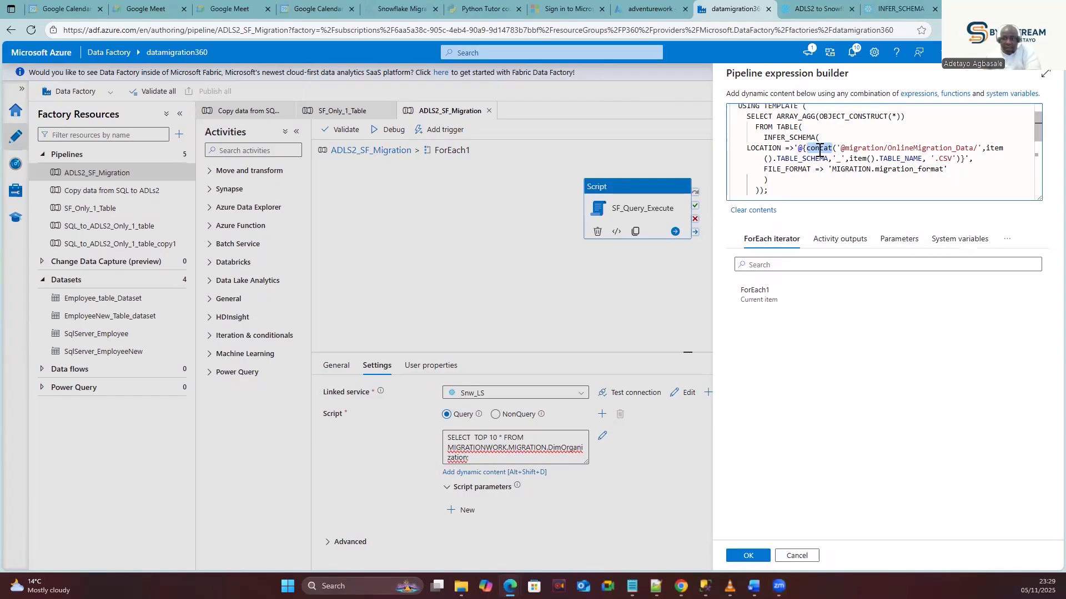
{"action": "mouse_move", "coordinate": [821, 149]}
{"action": "left_click", "coordinate": [965, 149]}
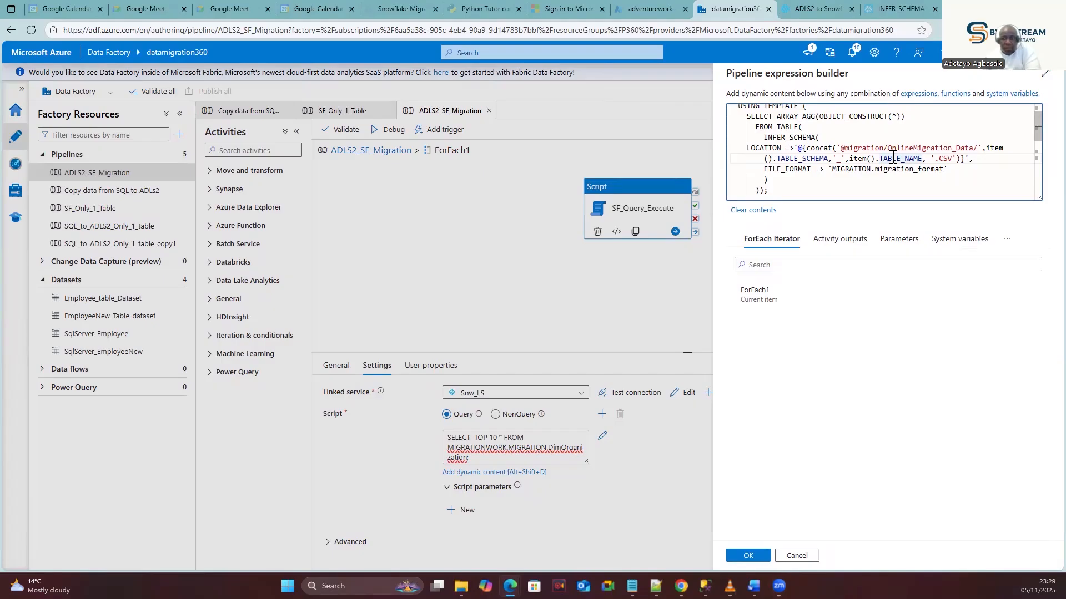
{"action": "left_click", "coordinate": [801, 159]}
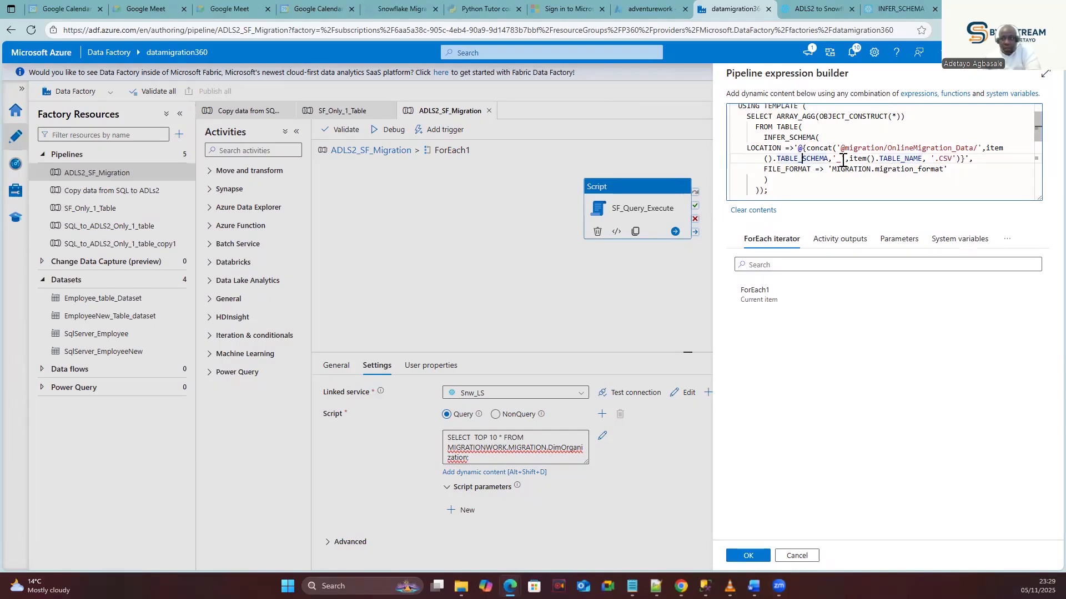
{"action": "double_click", "coordinate": [839, 159]}
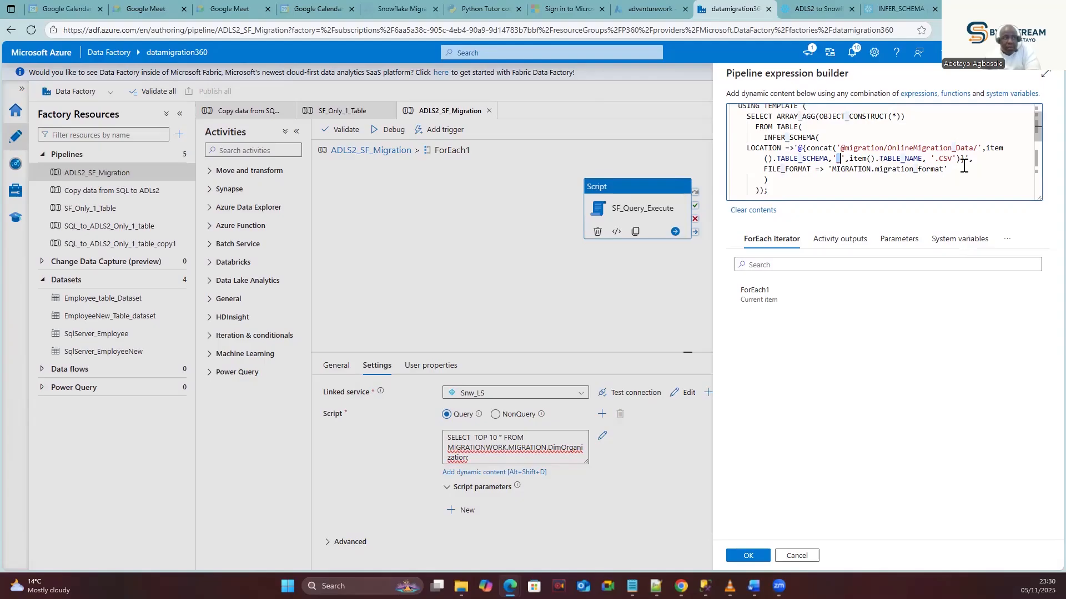
{"action": "double_click", "coordinate": [946, 159]}
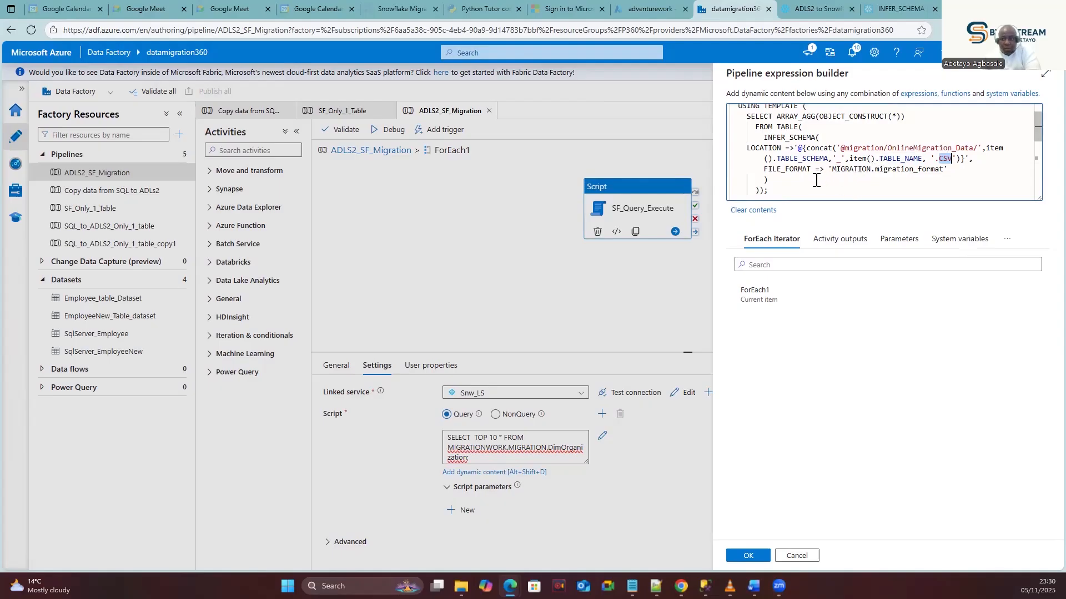
{"action": "left_click", "coordinate": [784, 182]}
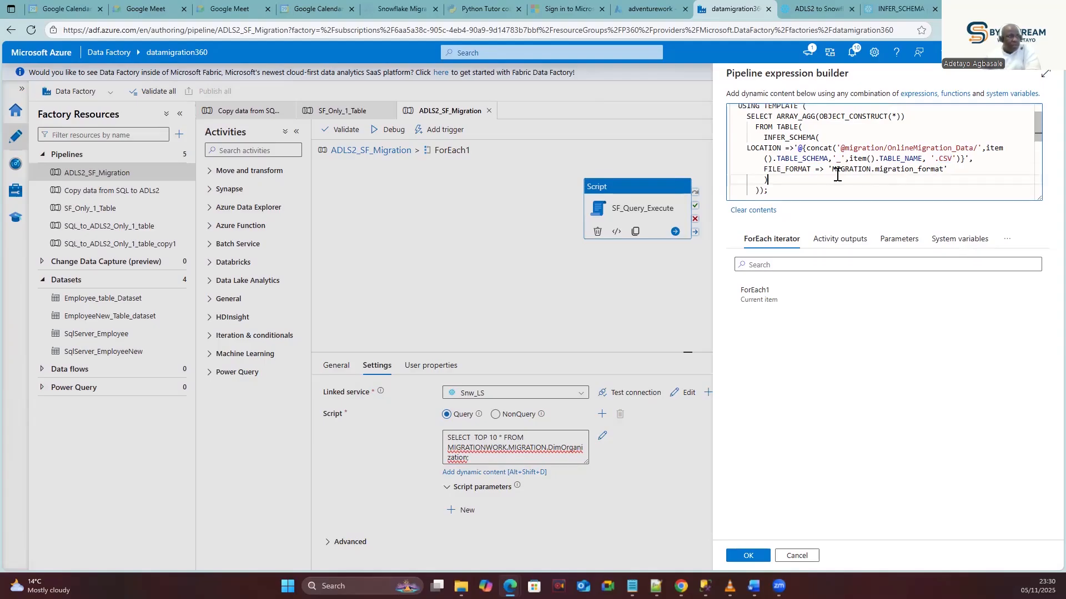
{"action": "scroll", "coordinate": [837, 175], "scroll_direction": "down", "scroll_amount": 3}
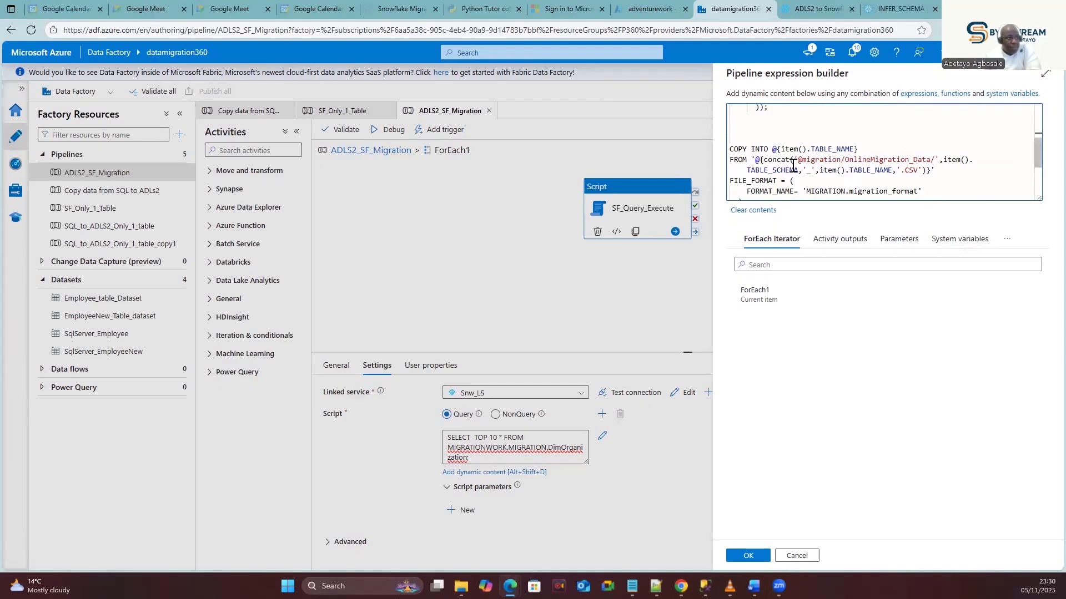
{"action": "double_click", "coordinate": [773, 159]}
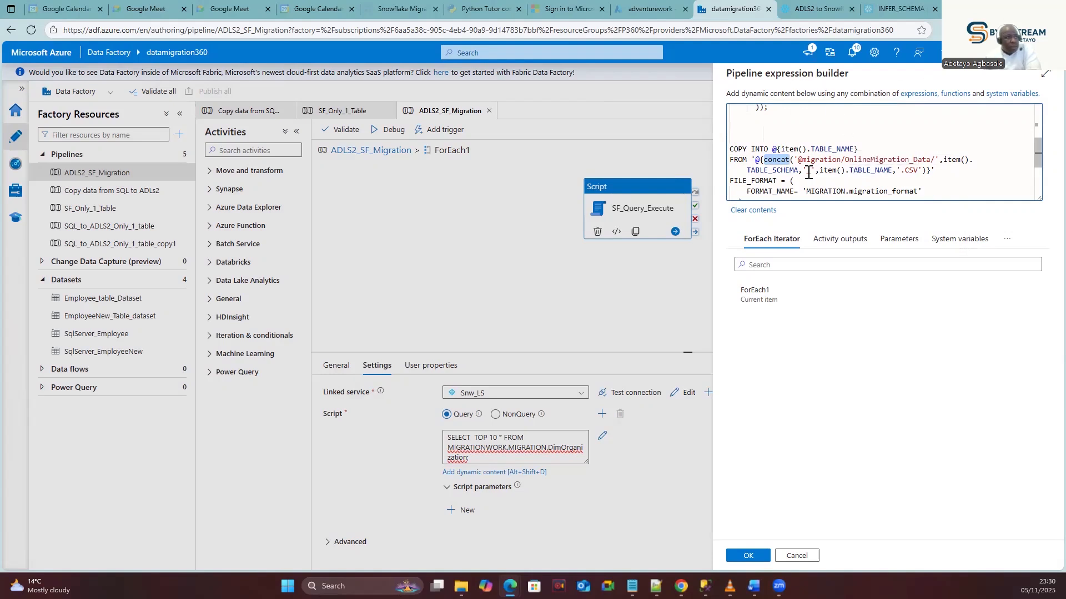
{"action": "double_click", "coordinate": [776, 171]}
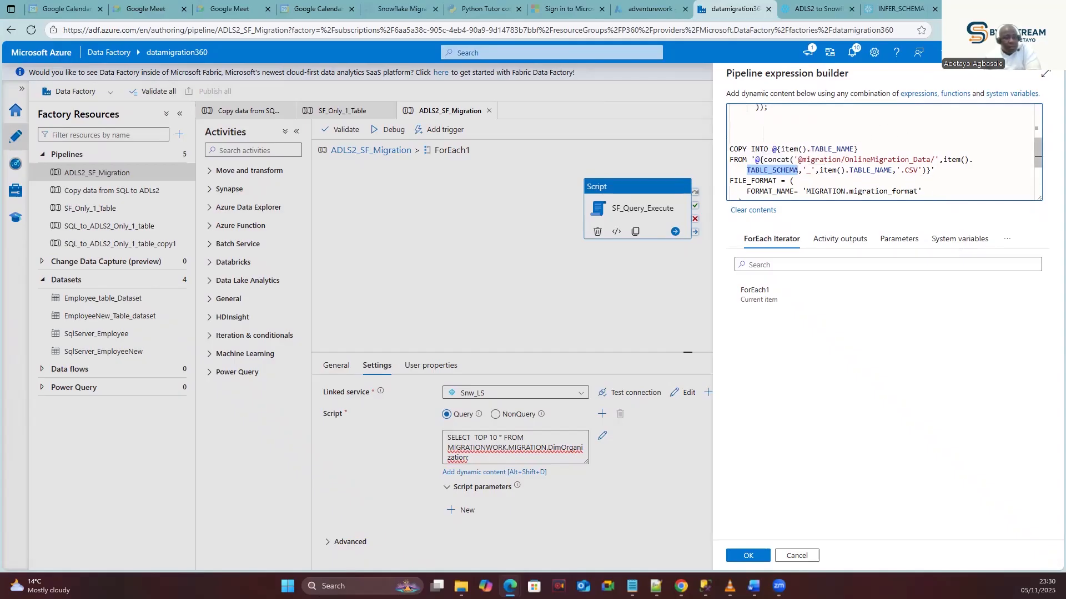
{"action": "key", "text": "alt+Tab"}
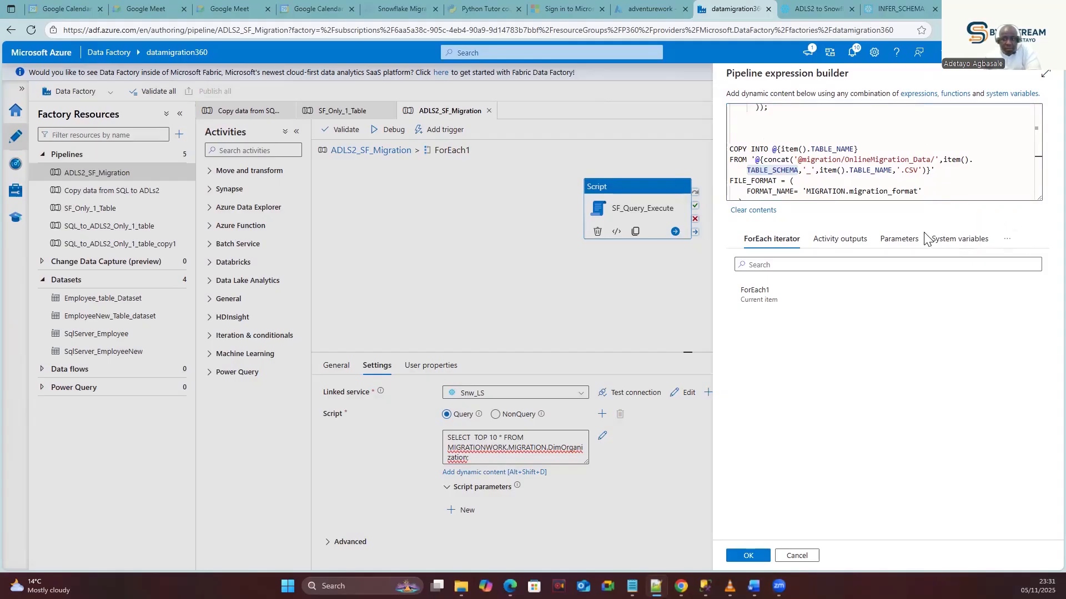
{"action": "scroll", "coordinate": [942, 180], "scroll_direction": "down", "scroll_amount": 2}
{"action": "scroll", "coordinate": [943, 186], "scroll_direction": "up", "scroll_amount": 2}
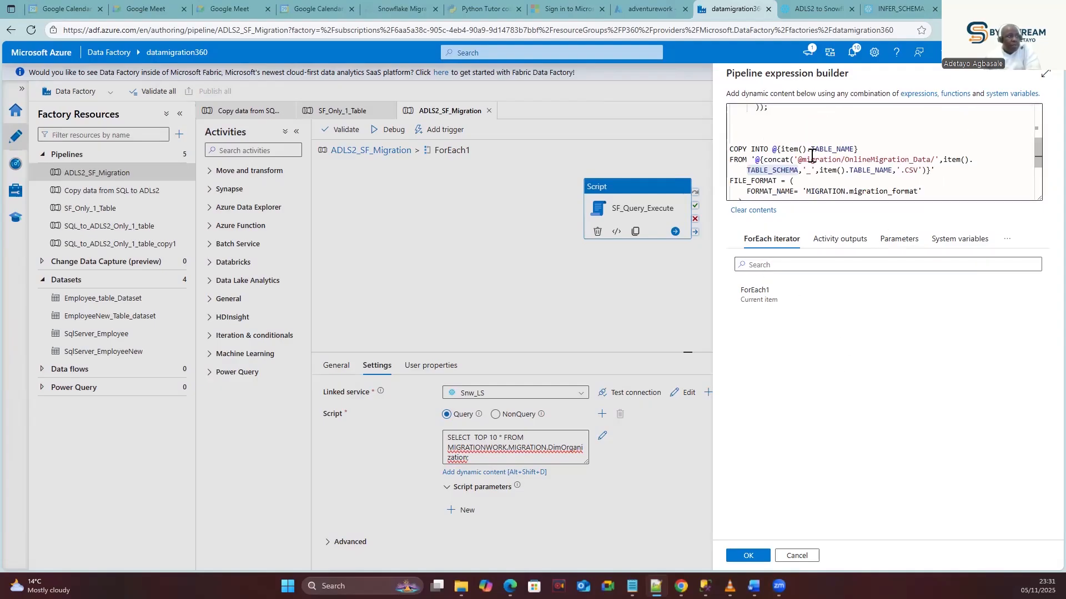
{"action": "scroll", "coordinate": [809, 167], "scroll_direction": "up", "scroll_amount": 3}
{"action": "scroll", "coordinate": [810, 166], "scroll_direction": "down", "scroll_amount": 2}
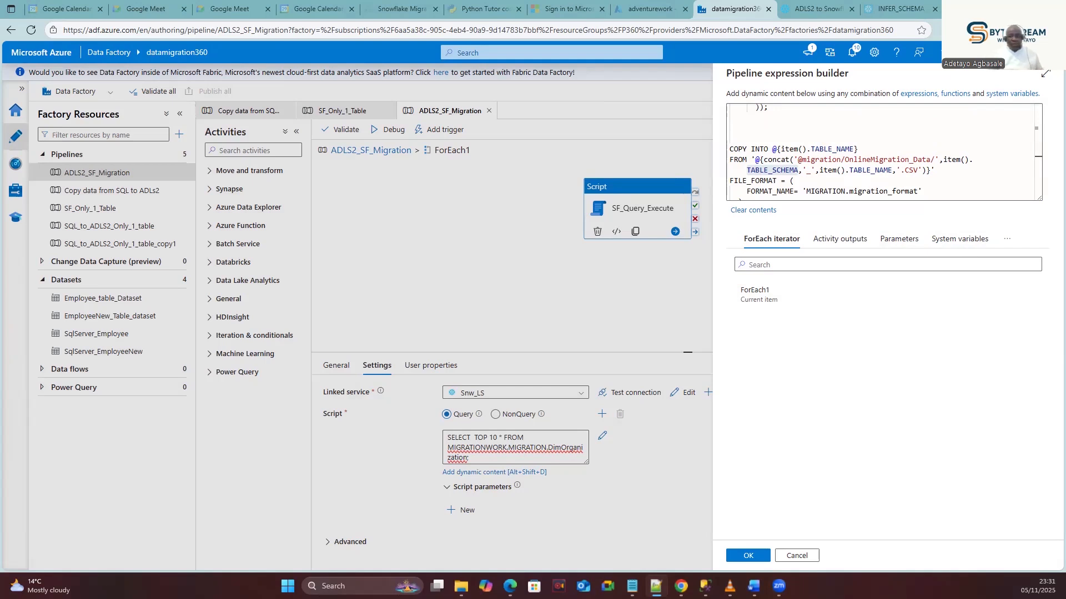
{"action": "key", "text": "alt+Tab"}
{"action": "key", "text": "alt+Tab"}
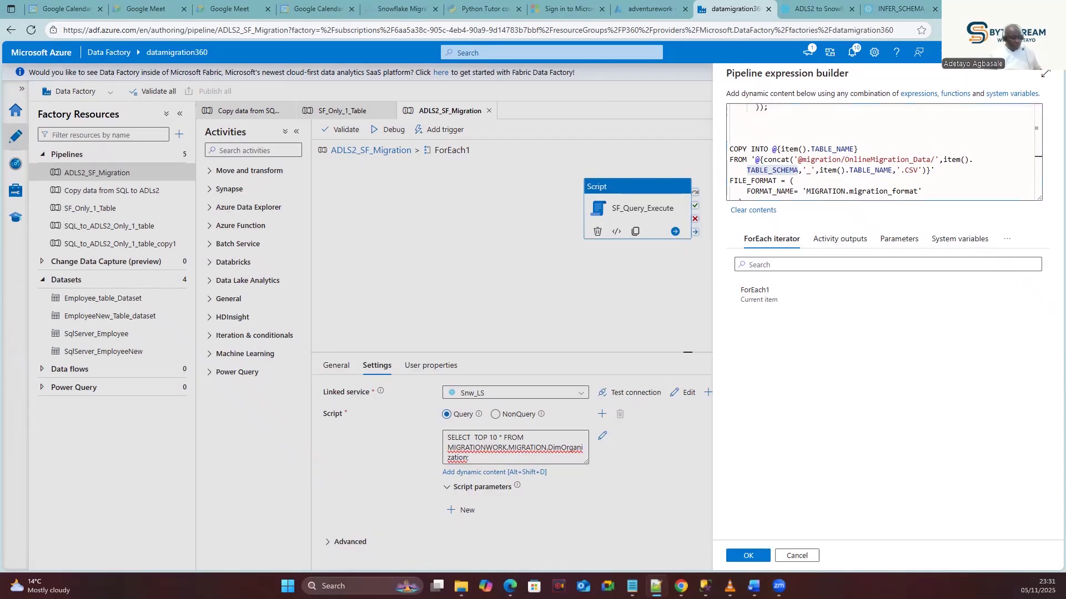
{"action": "scroll", "coordinate": [749, 118], "scroll_direction": "up", "scroll_amount": 5}
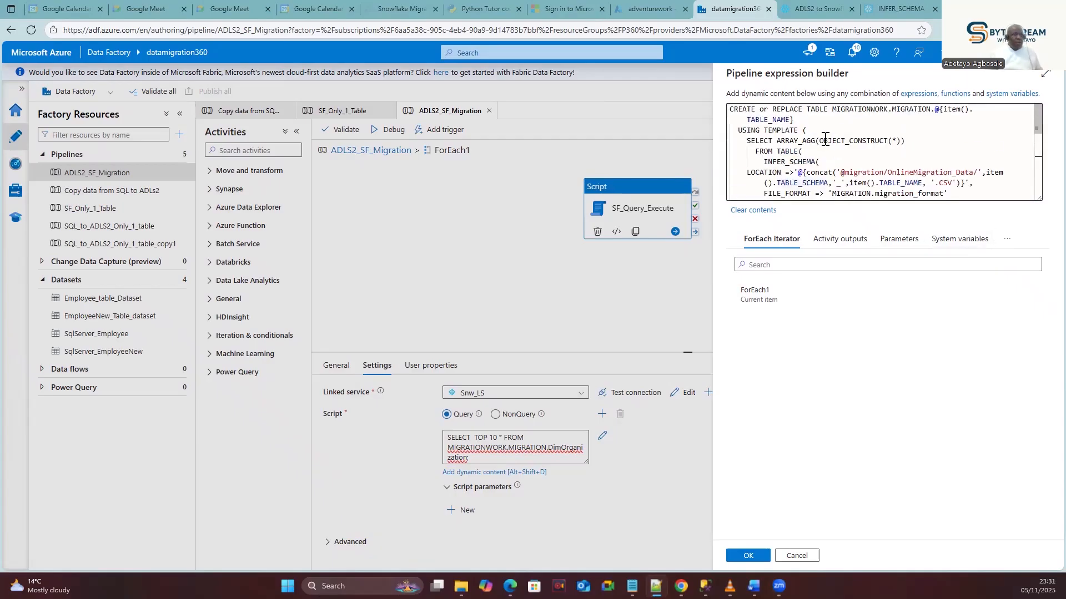
Add a USE MIGRATIONWORK.MIGRATION; line above the CREATE OR REPLACE TABLE statement.
{"action": "left_click", "coordinate": [730, 111]}
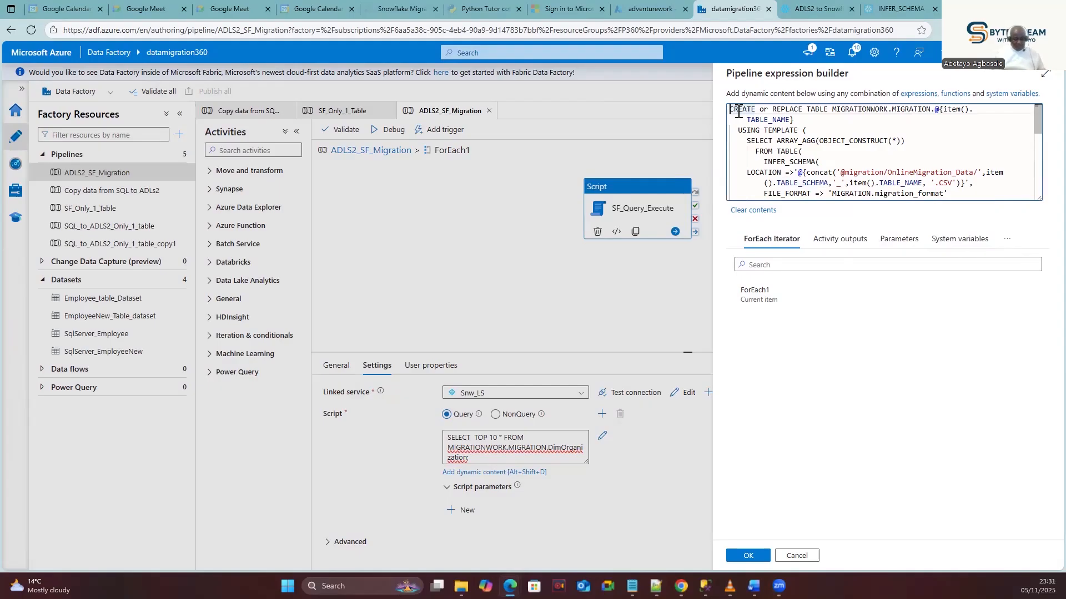
{"action": "key", "text": "Return"}
{"action": "key", "text": "Return"}
{"action": "left_click", "coordinate": [738, 111]}
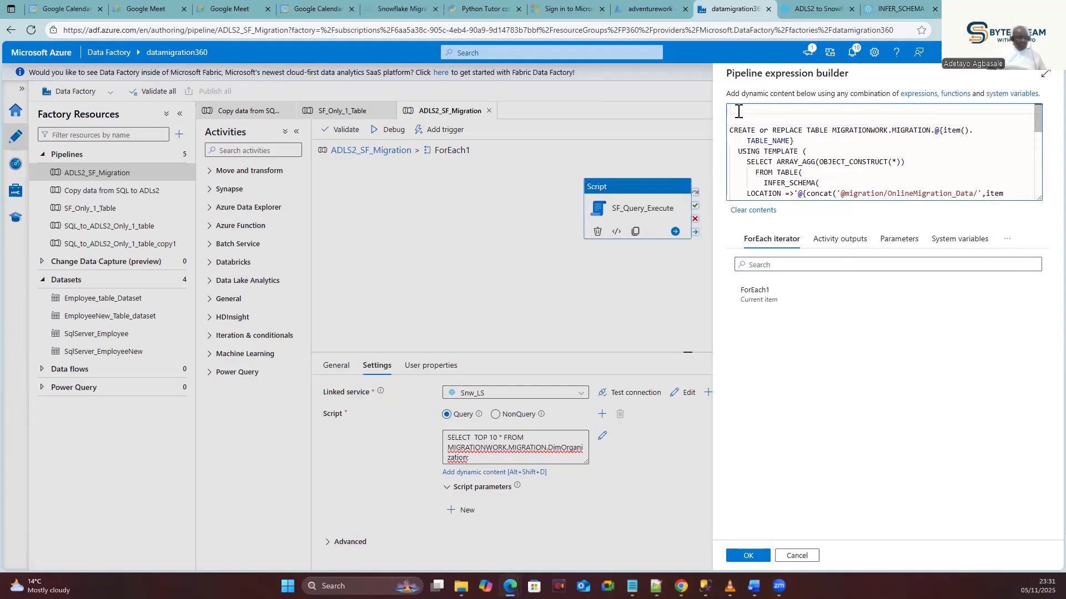
{"action": "key", "text": "BackSpace"}
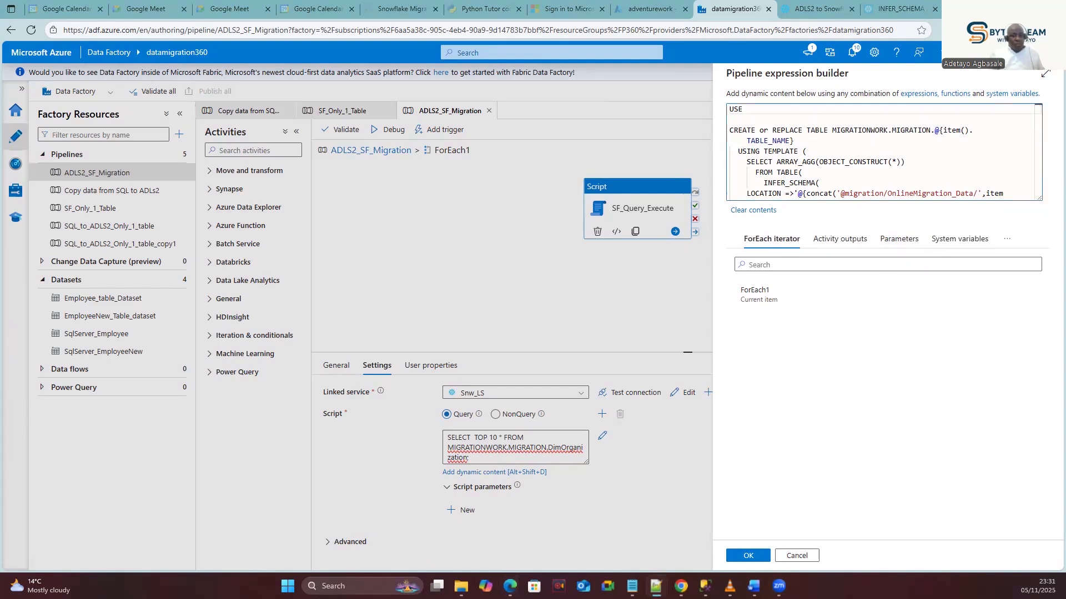
{"action": "type", "text": "MIGRATIONWORK.MIGRATION"}
{"action": "type", "text": ";"}
{"action": "left_click", "coordinate": [861, 155]}
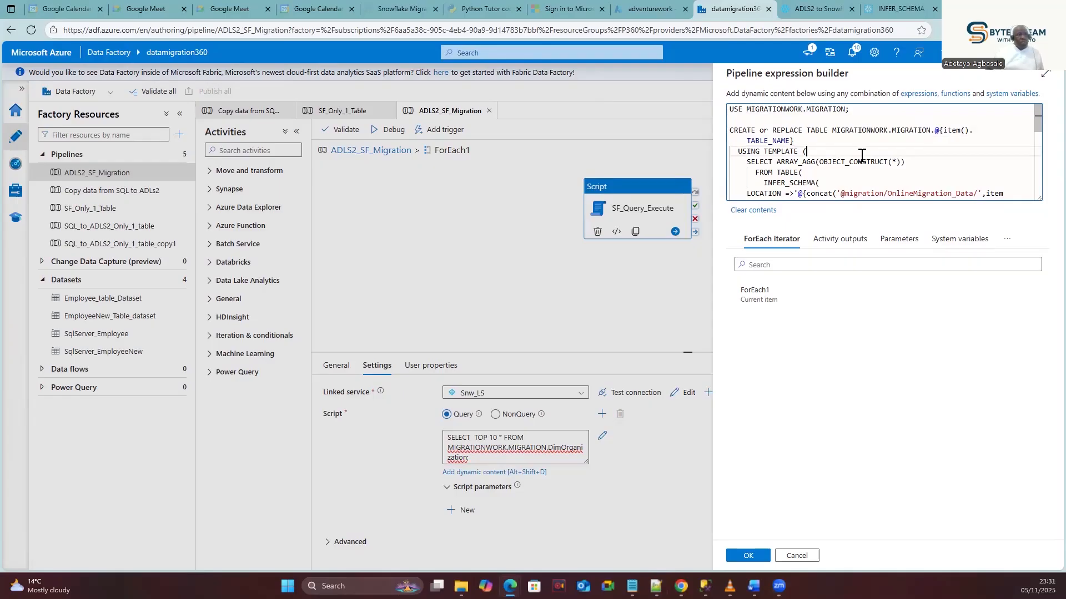
Review the full script down to the COPY INTO MATCH_BY_COLUMN_NAME option, comparing it with the text editor copy.
{"action": "scroll", "coordinate": [852, 165], "scroll_direction": "down", "scroll_amount": 2}
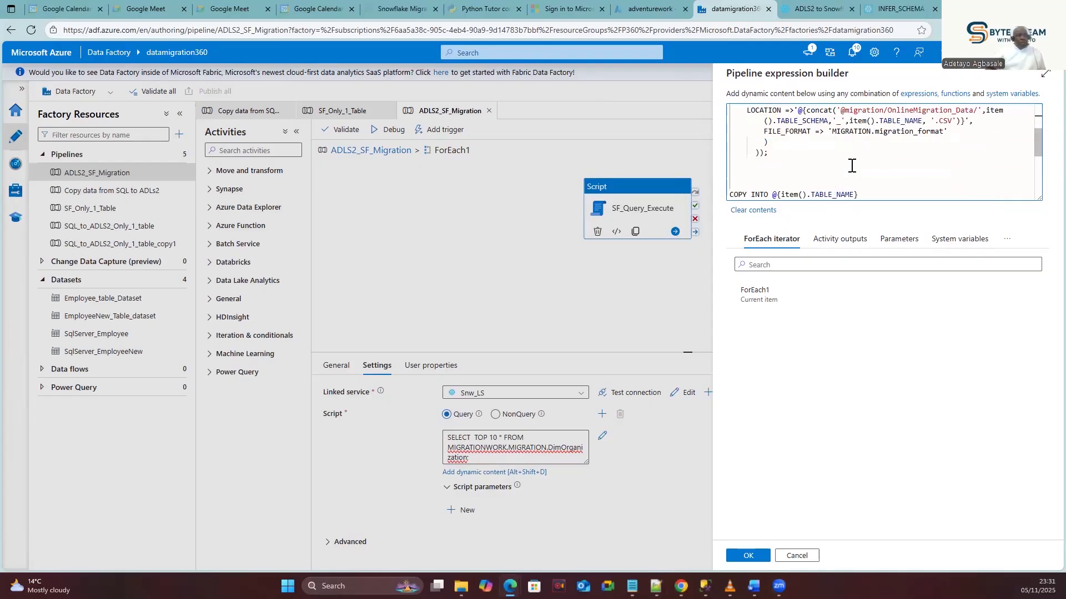
{"action": "scroll", "coordinate": [852, 165], "scroll_direction": "down", "scroll_amount": 2}
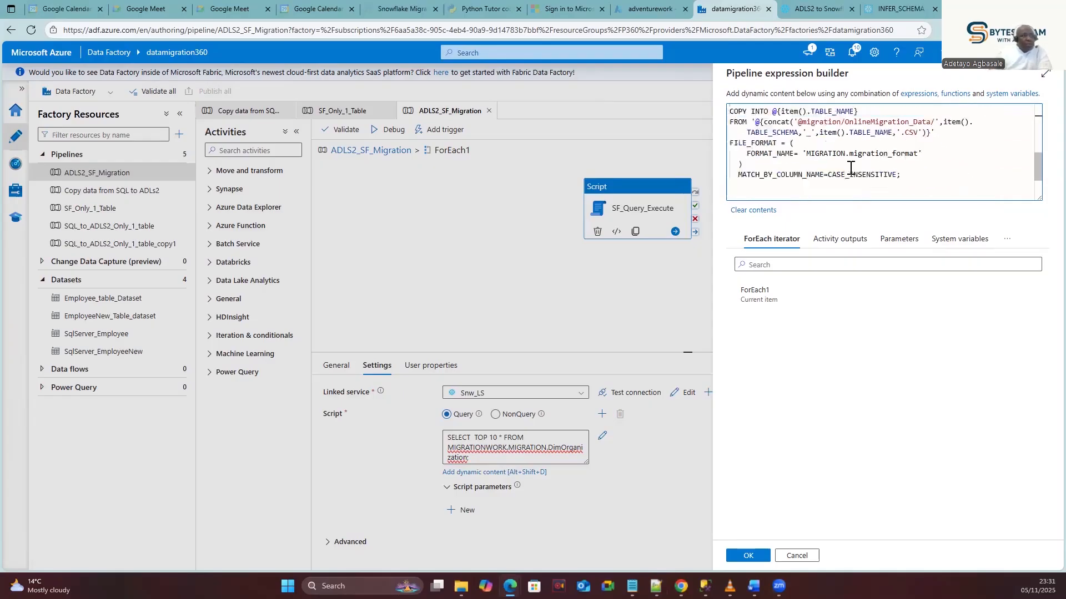
{"action": "scroll", "coordinate": [851, 167], "scroll_direction": "up", "scroll_amount": 4}
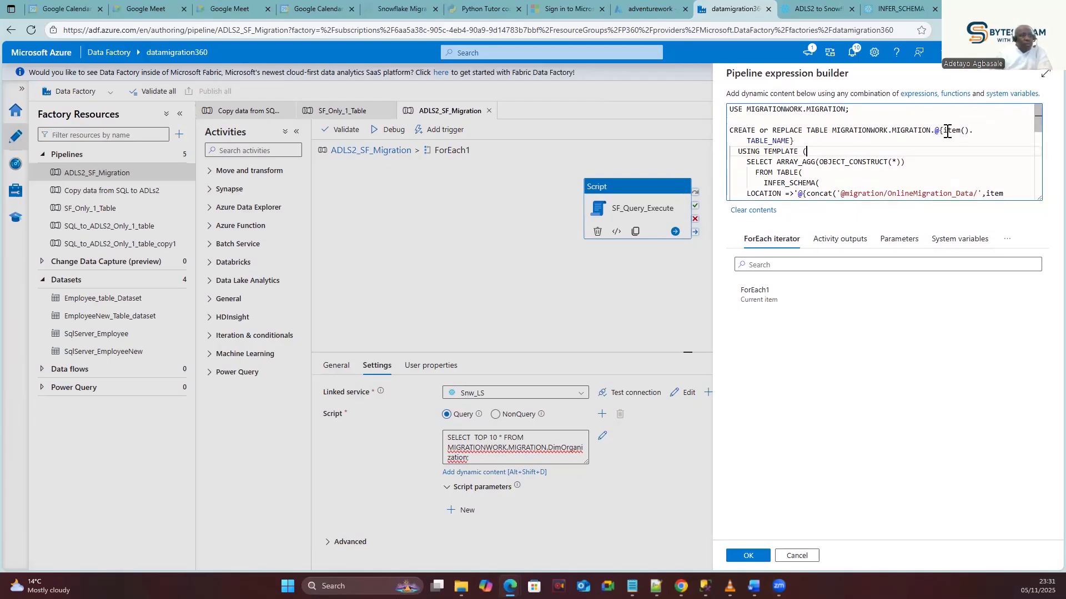
{"action": "double_click", "coordinate": [766, 142]}
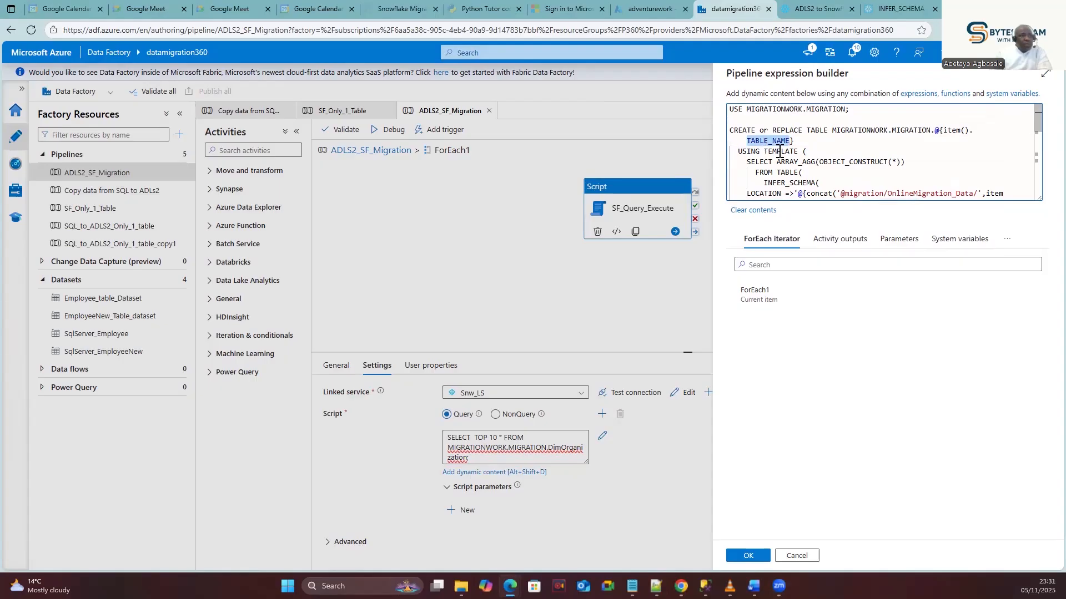
{"action": "scroll", "coordinate": [787, 157], "scroll_direction": "down", "scroll_amount": 1}
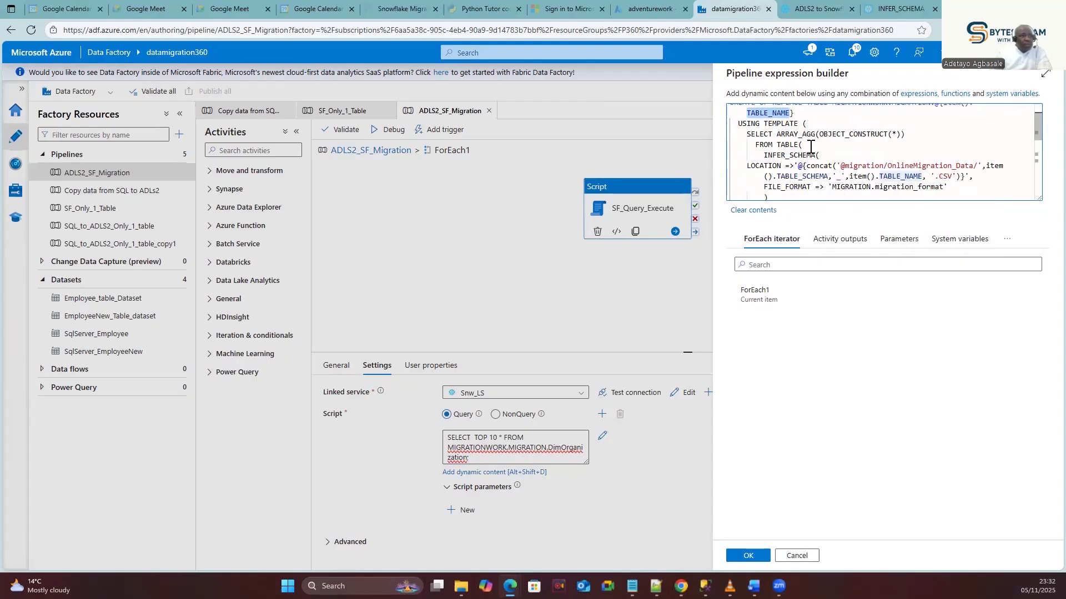
{"action": "scroll", "coordinate": [837, 180], "scroll_direction": "down", "scroll_amount": 2}
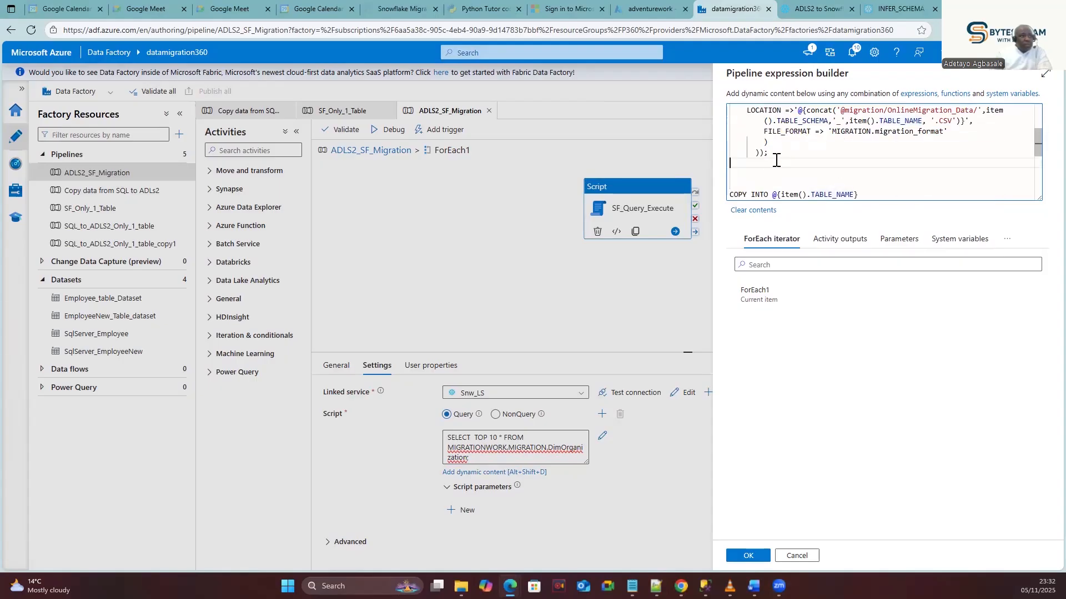
{"action": "scroll", "coordinate": [779, 158], "scroll_direction": "up", "scroll_amount": 2}
{"action": "key", "text": "alt+Tab"}
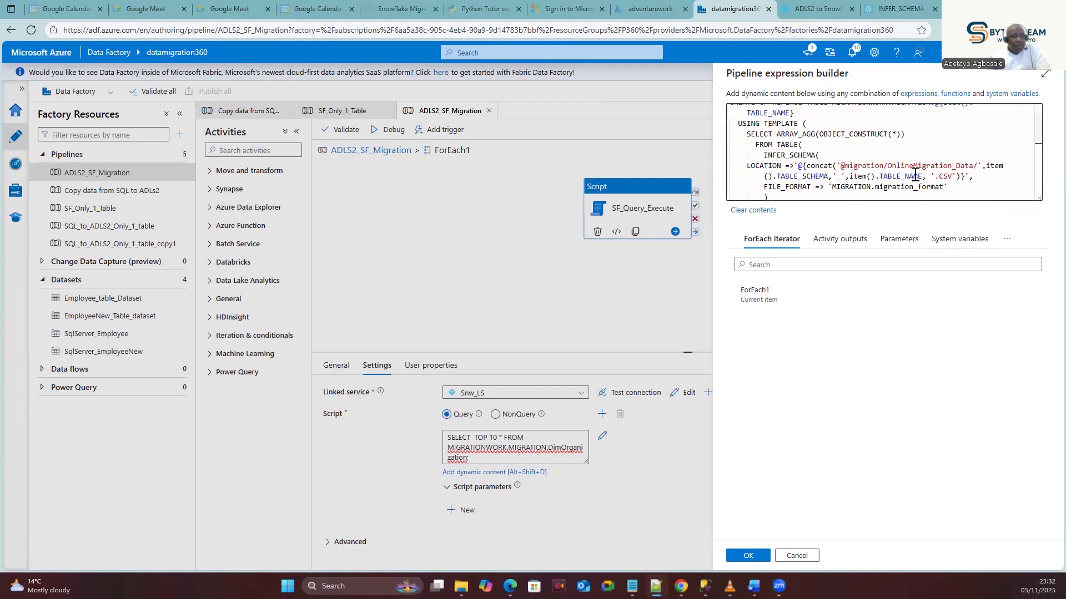
{"action": "scroll", "coordinate": [888, 171], "scroll_direction": "down", "scroll_amount": 2}
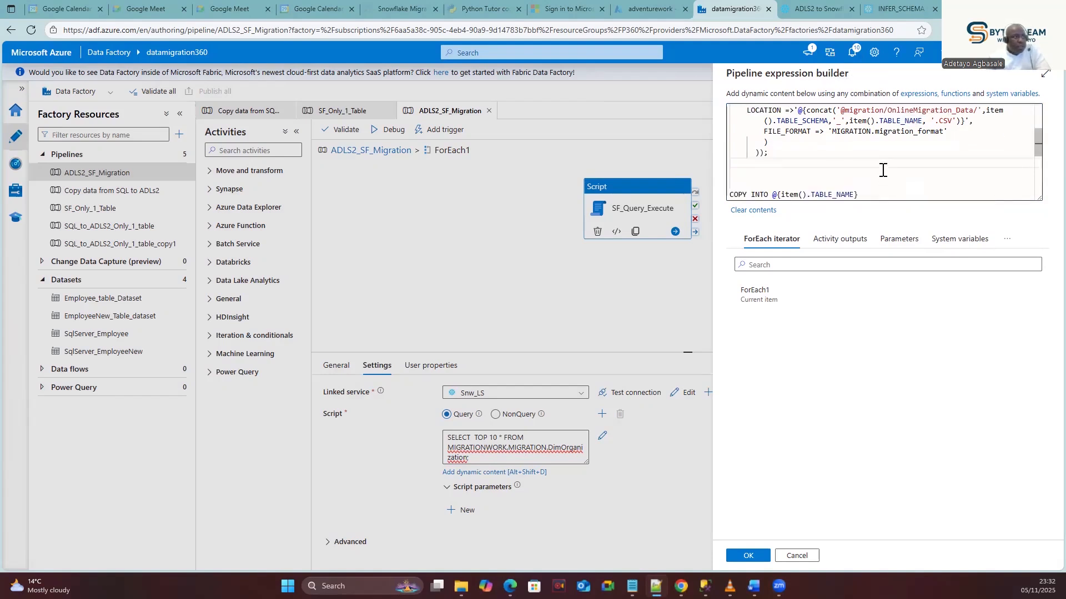
{"action": "scroll", "coordinate": [882, 170], "scroll_direction": "down", "scroll_amount": 2}
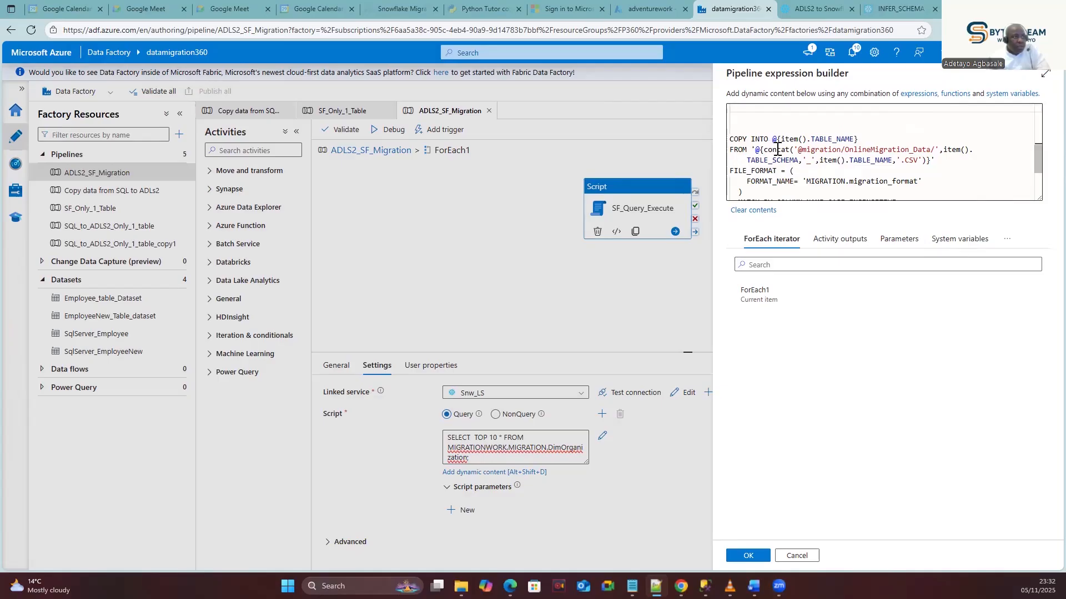
{"action": "scroll", "coordinate": [814, 183], "scroll_direction": "down", "scroll_amount": 2}
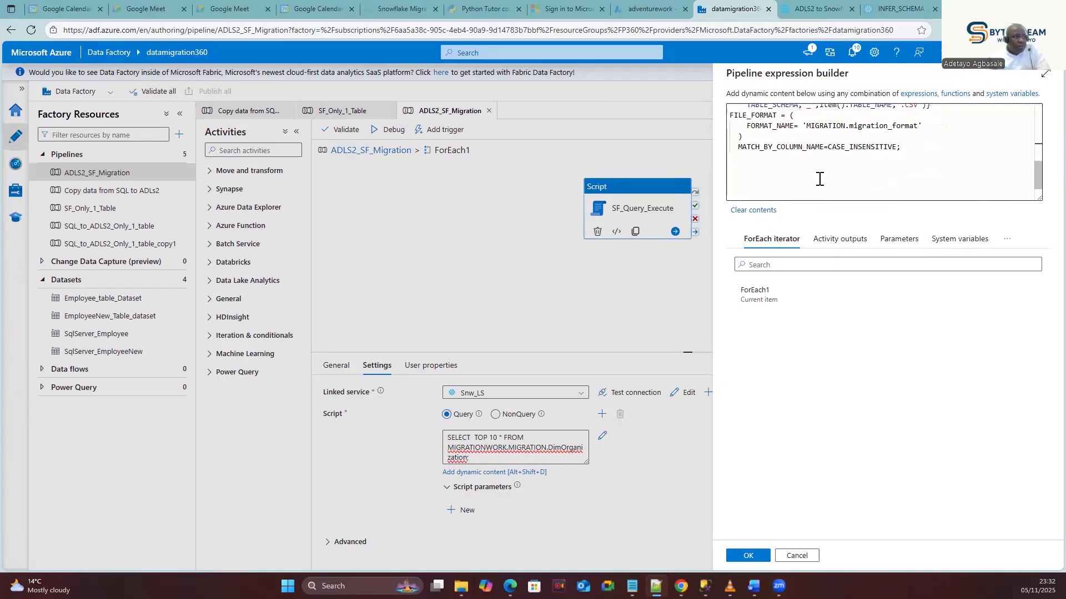
{"action": "scroll", "coordinate": [819, 178], "scroll_direction": "down", "scroll_amount": 1}
{"action": "scroll", "coordinate": [819, 179], "scroll_direction": "up", "scroll_amount": 6}
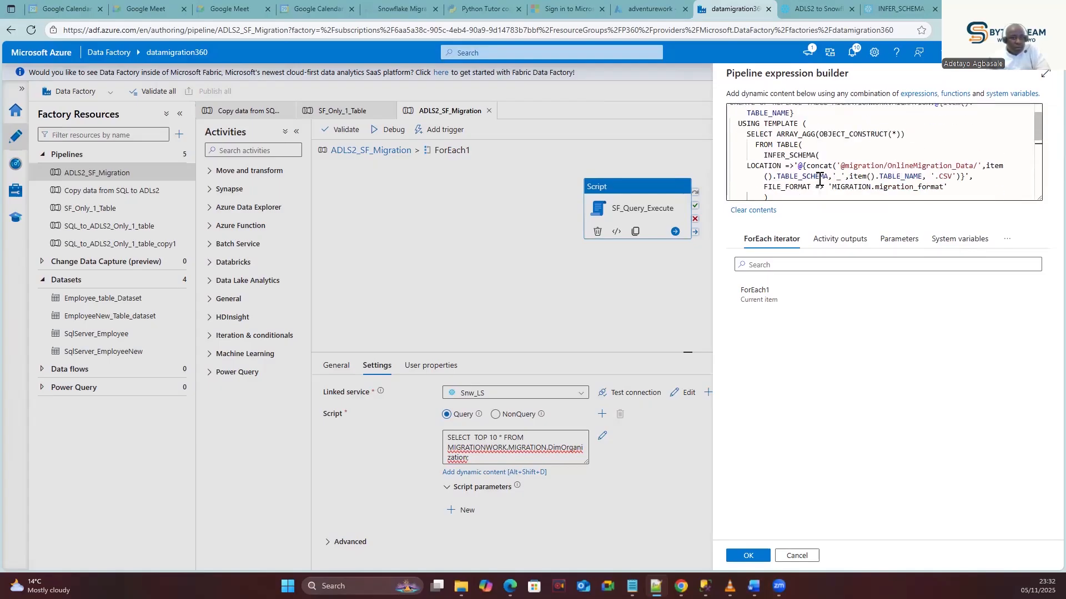
{"action": "left_click_drag", "start_coordinate": [1037, 127], "coordinate": [1008, 190]}
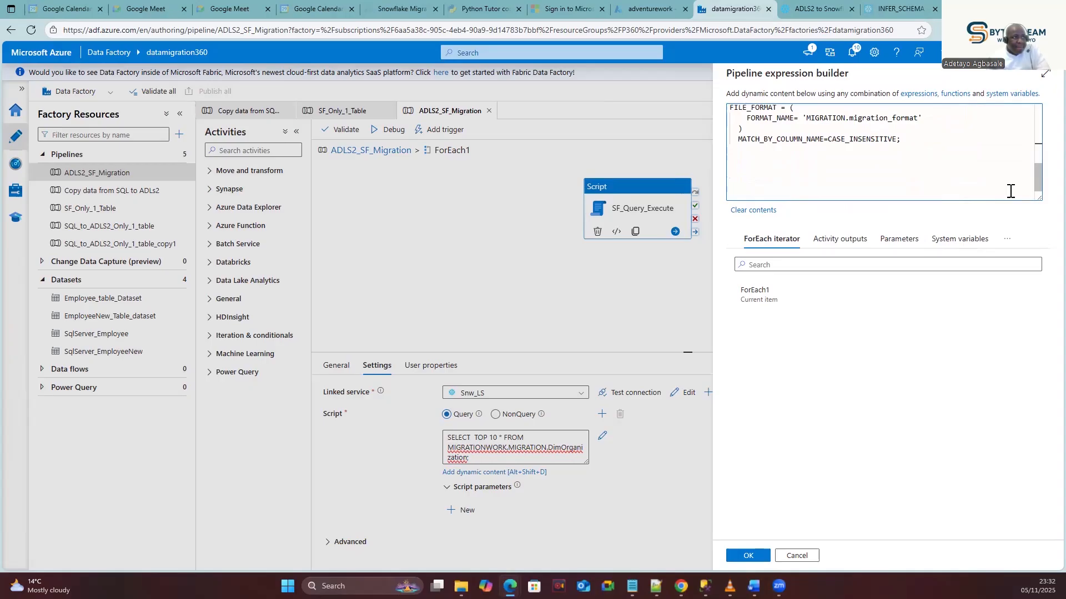
Apply the edited script, start a debug run of ADLS2_SF_Migration, and refresh its run status.
{"action": "left_click", "coordinate": [748, 556]}
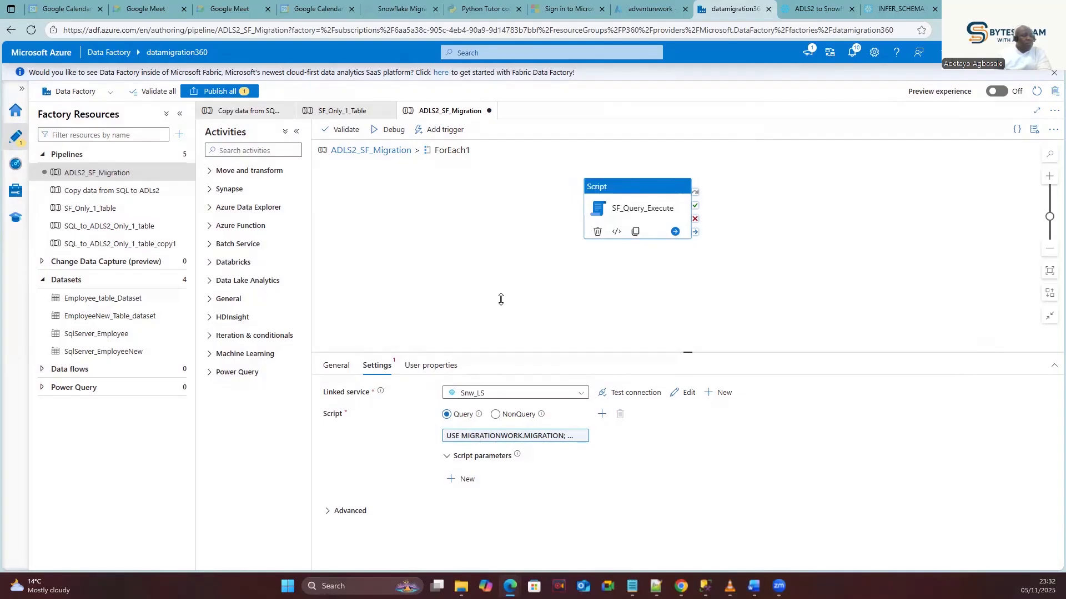
{"action": "left_click", "coordinate": [390, 133]}
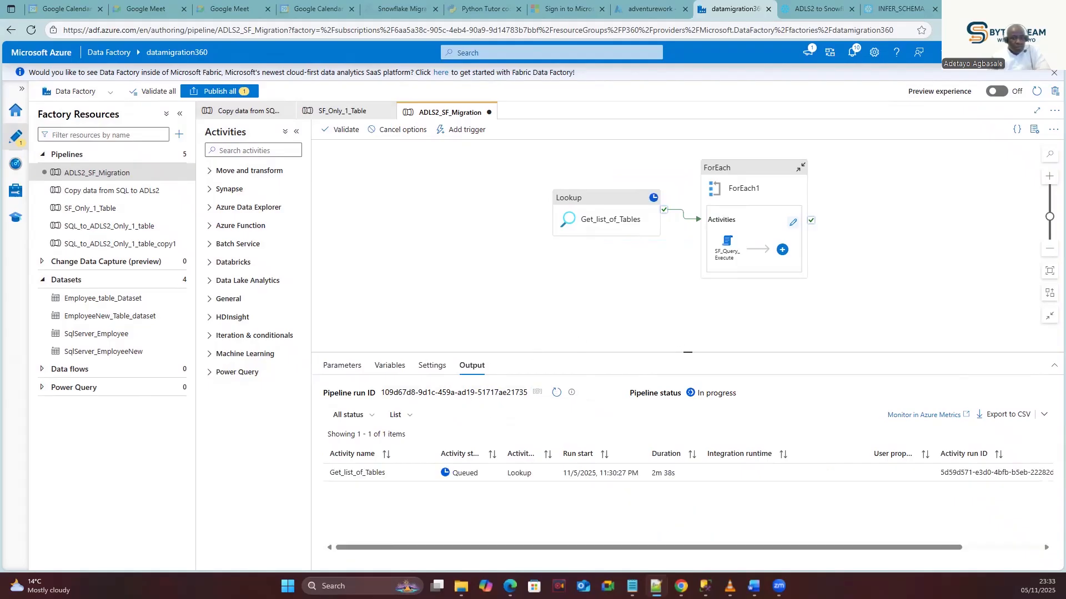
{"action": "left_click", "coordinate": [557, 393]}
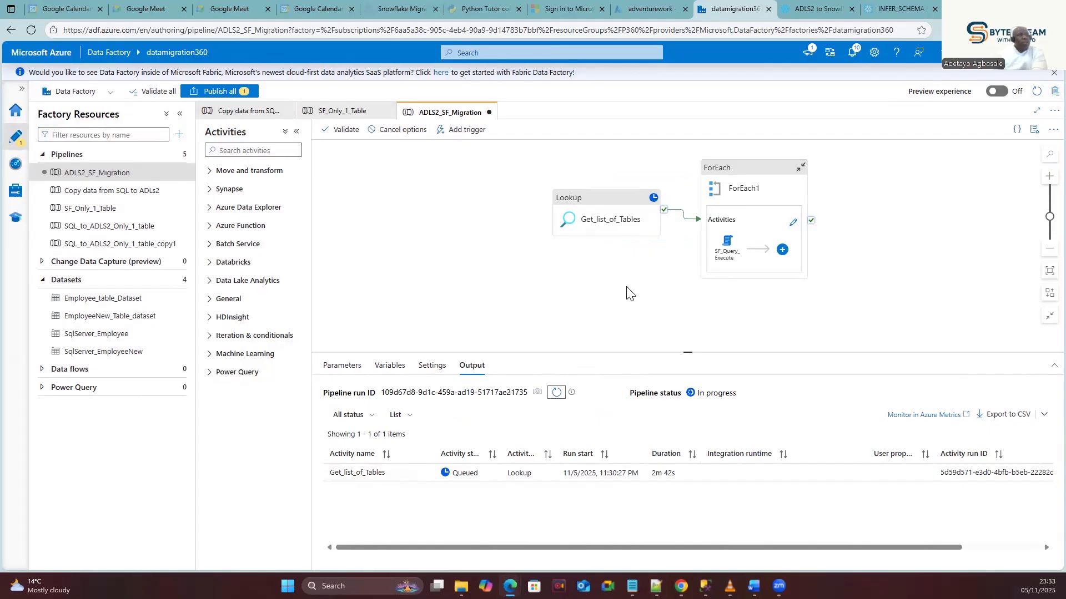
{"action": "left_click", "coordinate": [807, 7]}
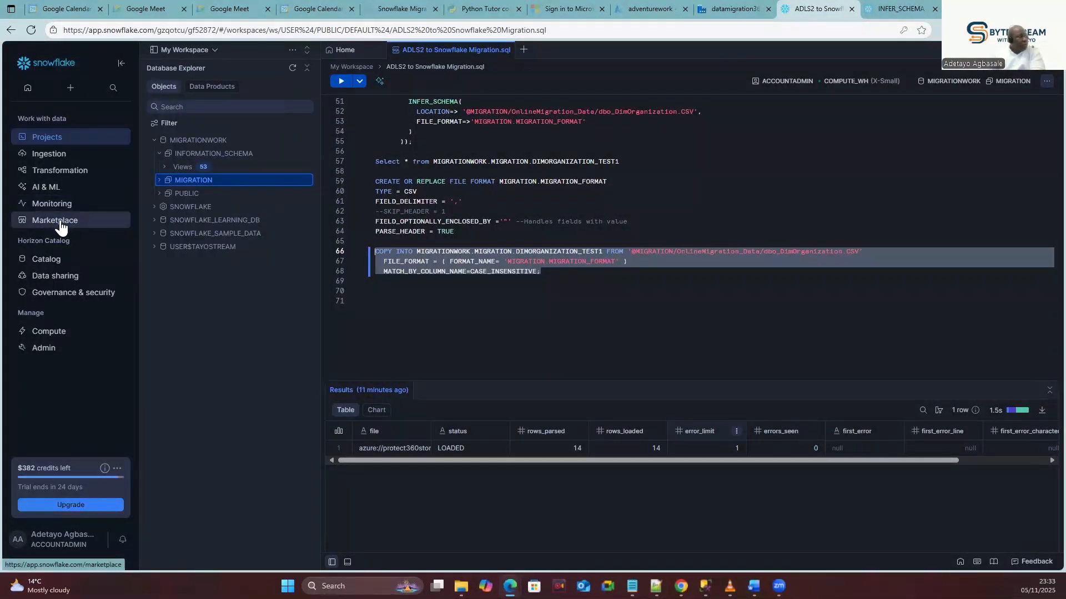
Reload Snowflake's query history to see the latest COPY INTO loads succeeding.
{"action": "mouse_move", "coordinate": [67, 206]}
{"action": "left_click", "coordinate": [164, 204]}
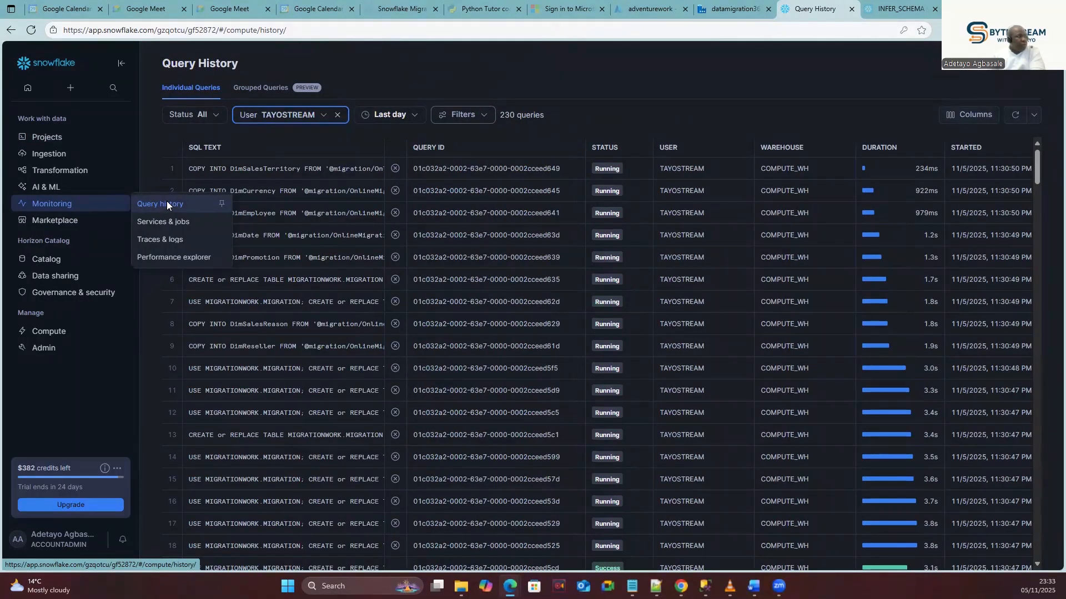
{"action": "left_click", "coordinate": [1016, 115]}
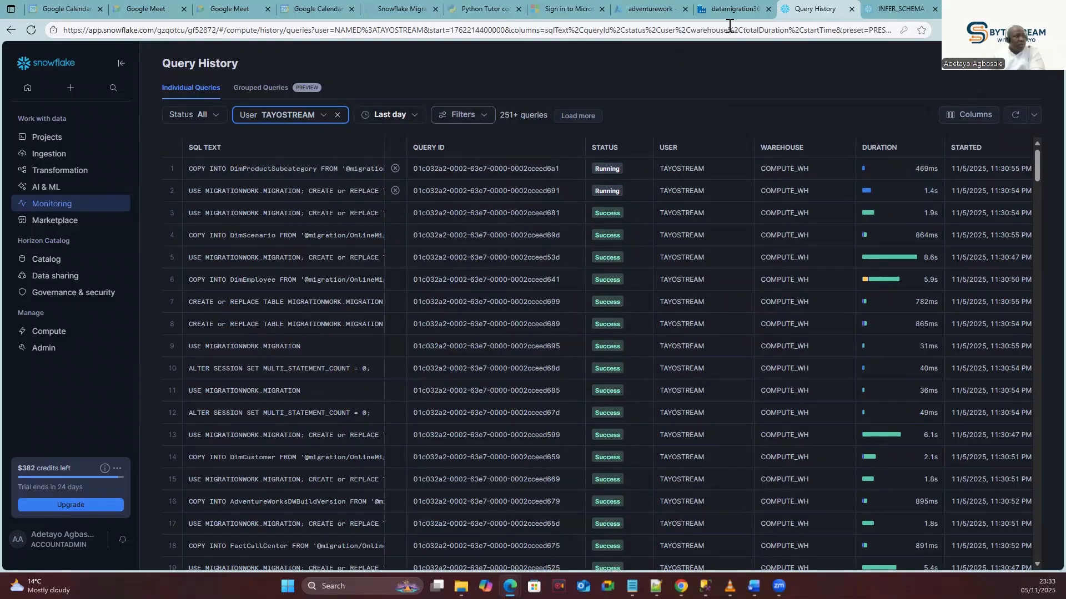
{"action": "left_click", "coordinate": [732, 9]}
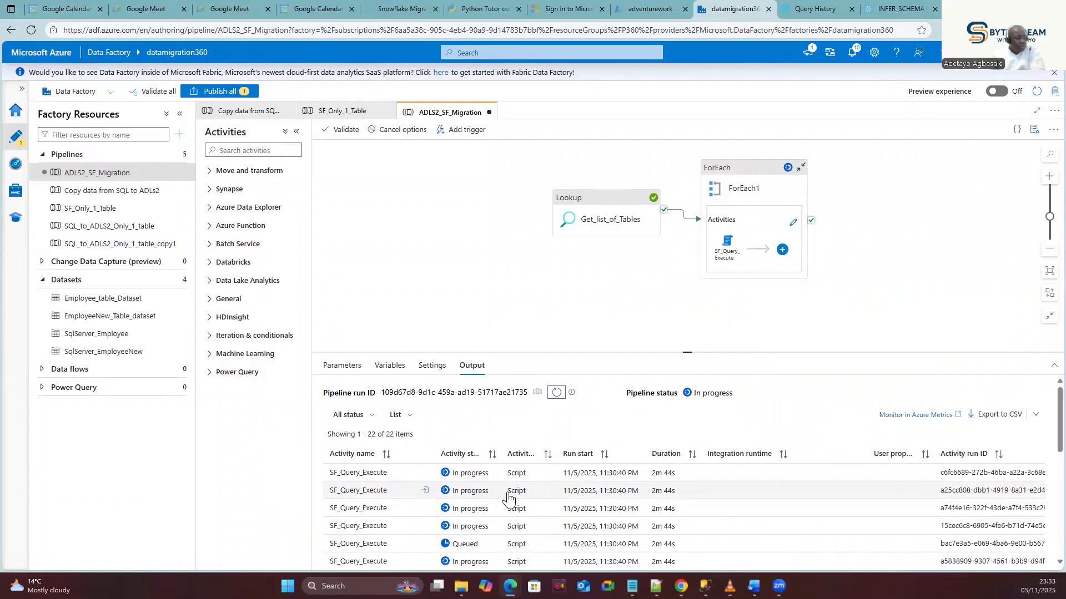
Refresh the debug run's activity output, now showing the pipeline Failed at ForEach1.
{"action": "scroll", "coordinate": [507, 500], "scroll_direction": "down", "scroll_amount": 1}
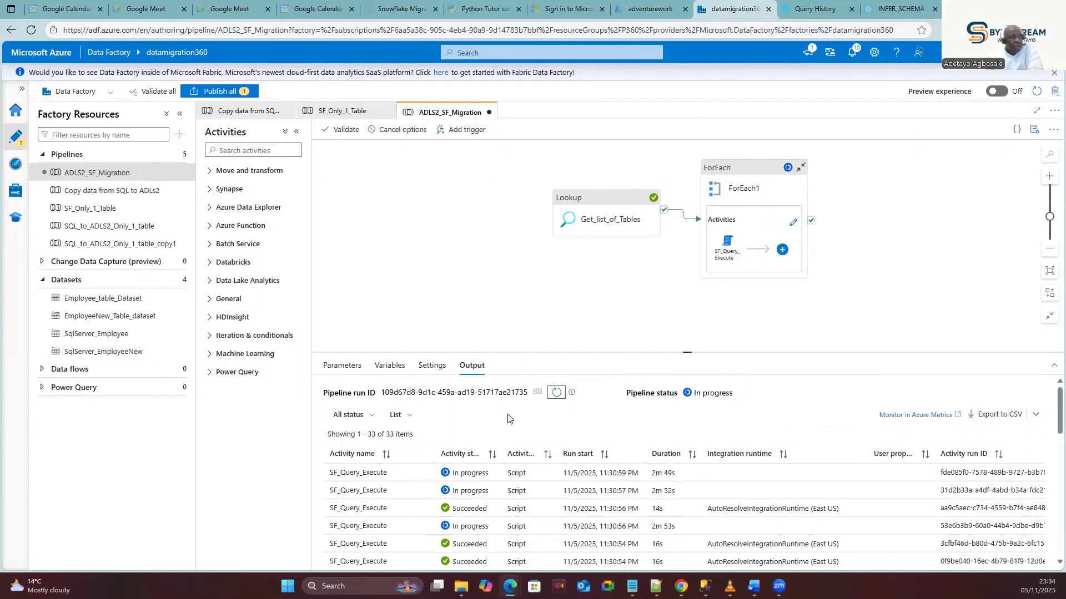
{"action": "left_click", "coordinate": [555, 394]}
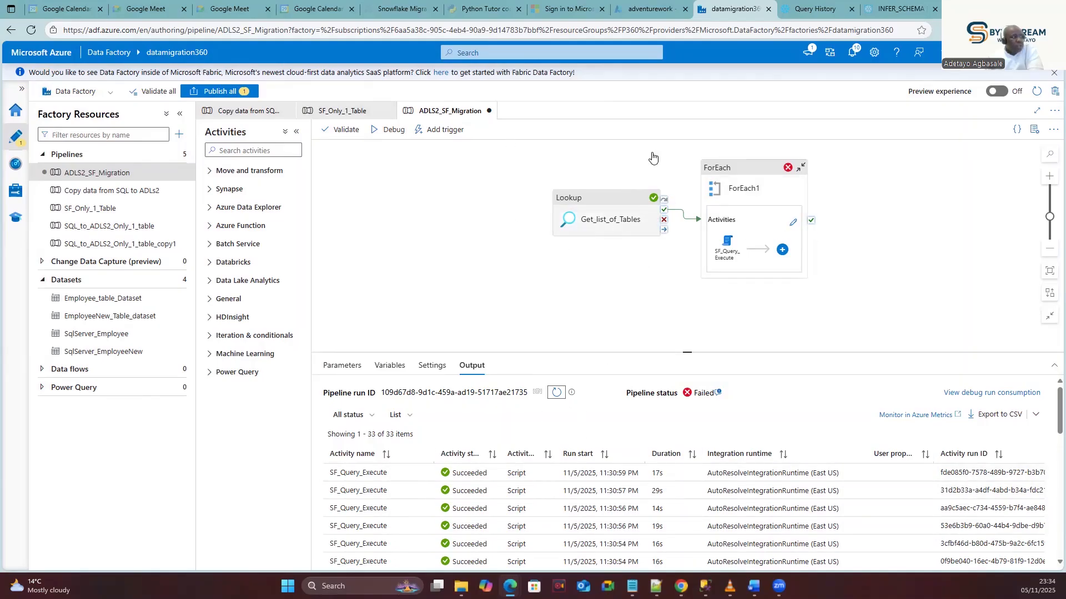
{"action": "left_click", "coordinate": [820, 7]}
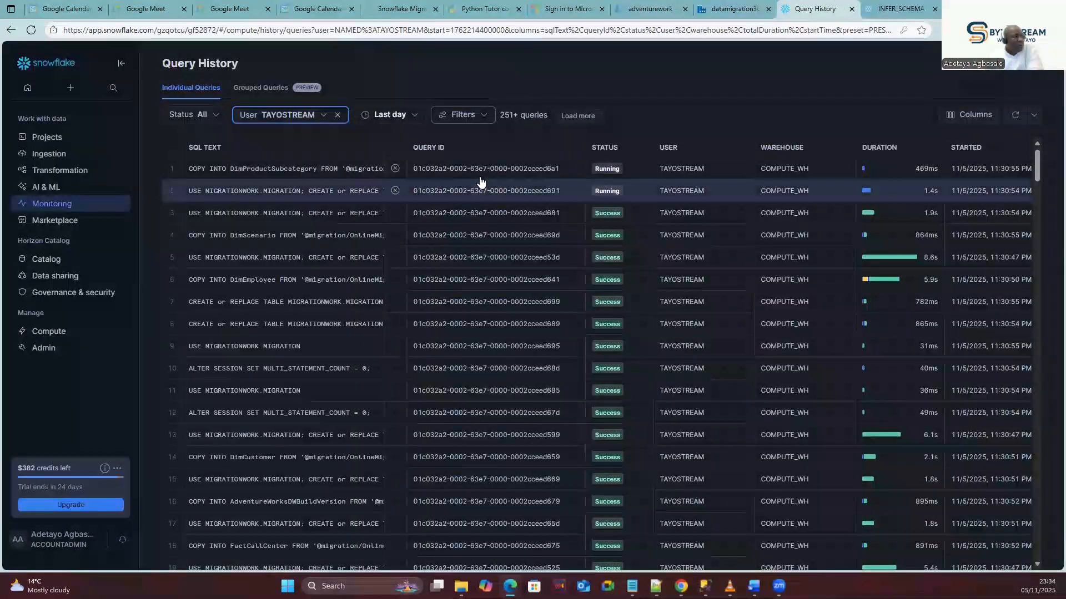
Refresh Snowflake's Query History to list queries 306+ and their COPY INTO loads, then return to Data Factory.
{"action": "left_click", "coordinate": [1016, 115]}
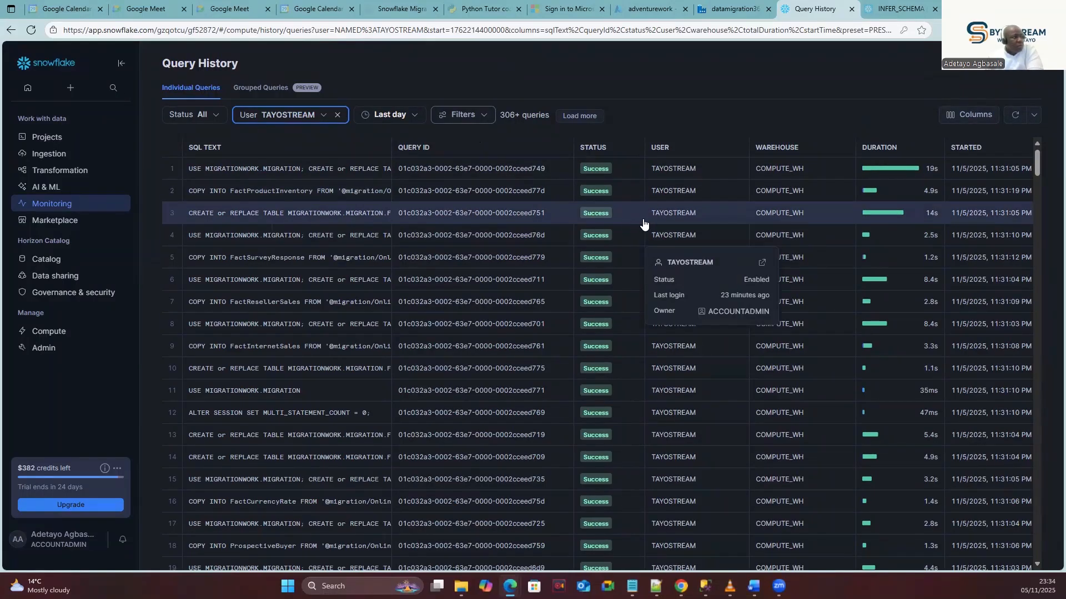
{"action": "left_click", "coordinate": [727, 8]}
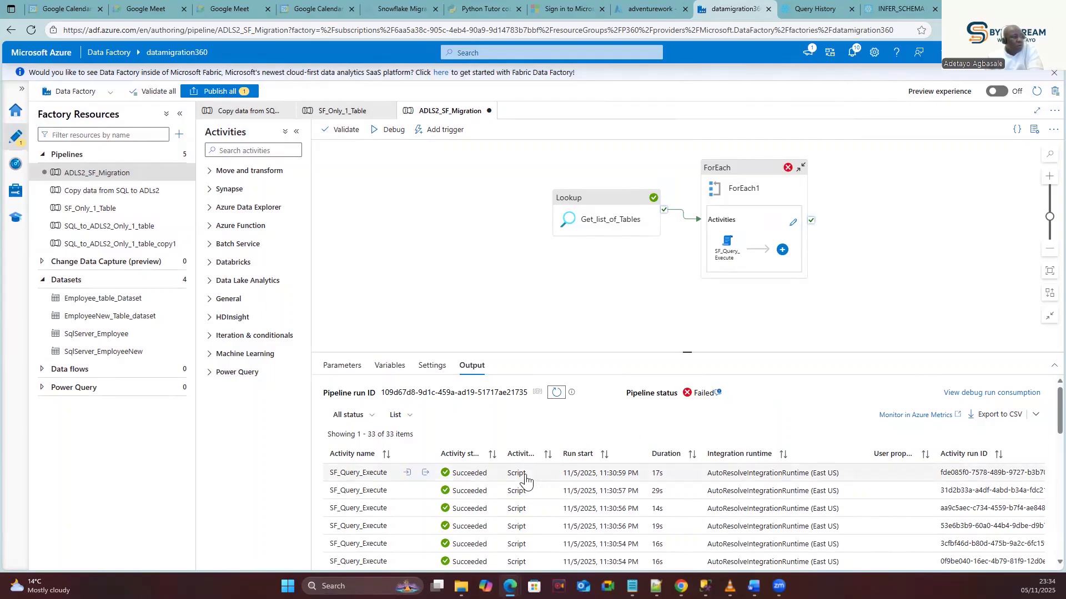
Sort the pipeline's activity runs by Activity status so the failed runs come first.
{"action": "scroll", "coordinate": [1041, 408], "scroll_direction": "down", "scroll_amount": 5}
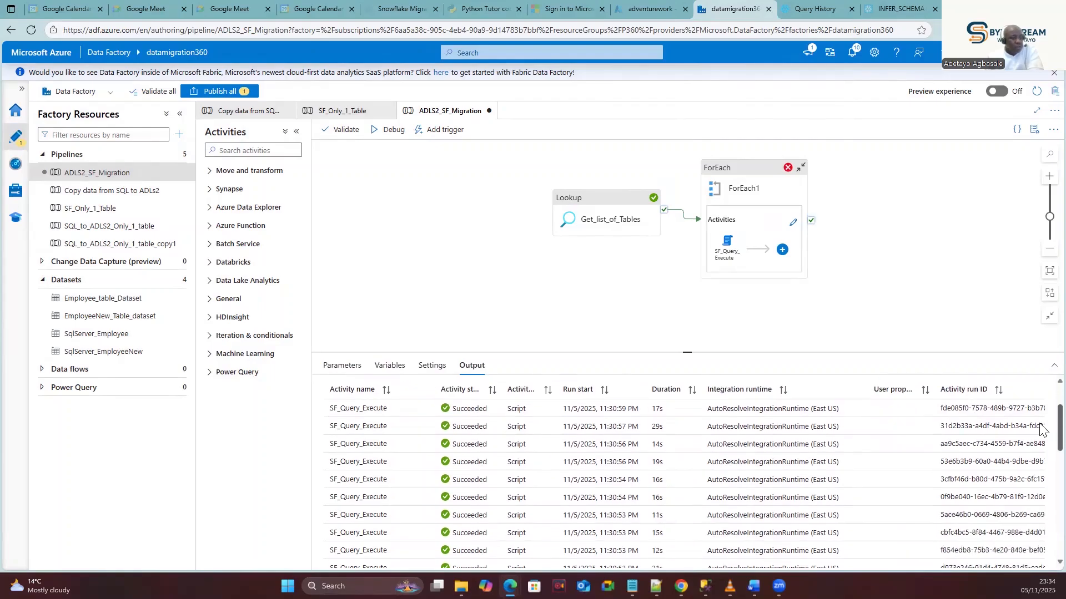
{"action": "scroll", "coordinate": [1040, 465], "scroll_direction": "down", "scroll_amount": 6}
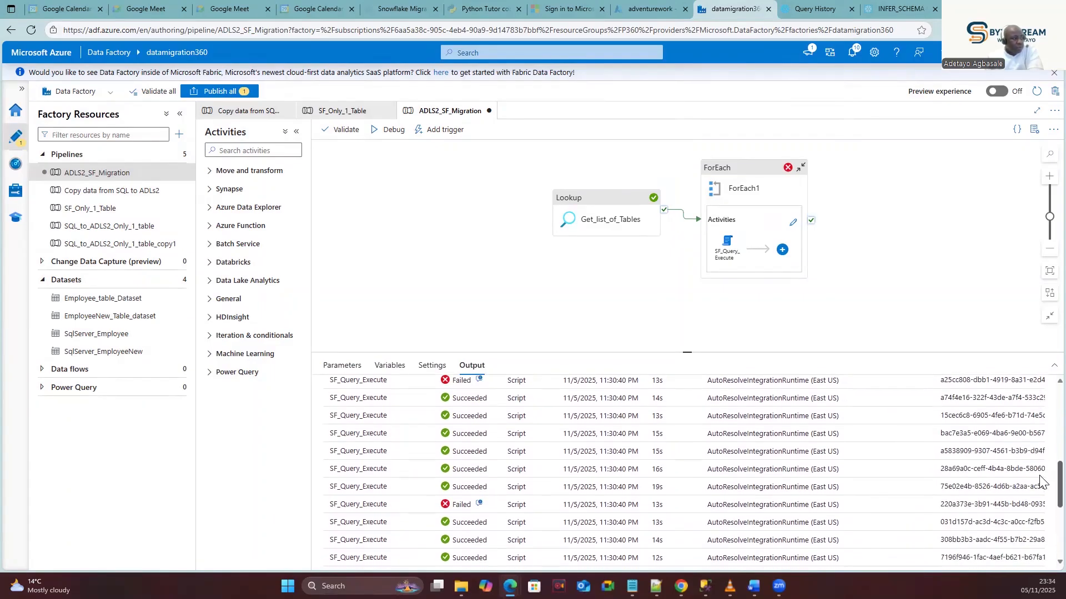
{"action": "scroll", "coordinate": [1041, 500], "scroll_direction": "up", "scroll_amount": 4}
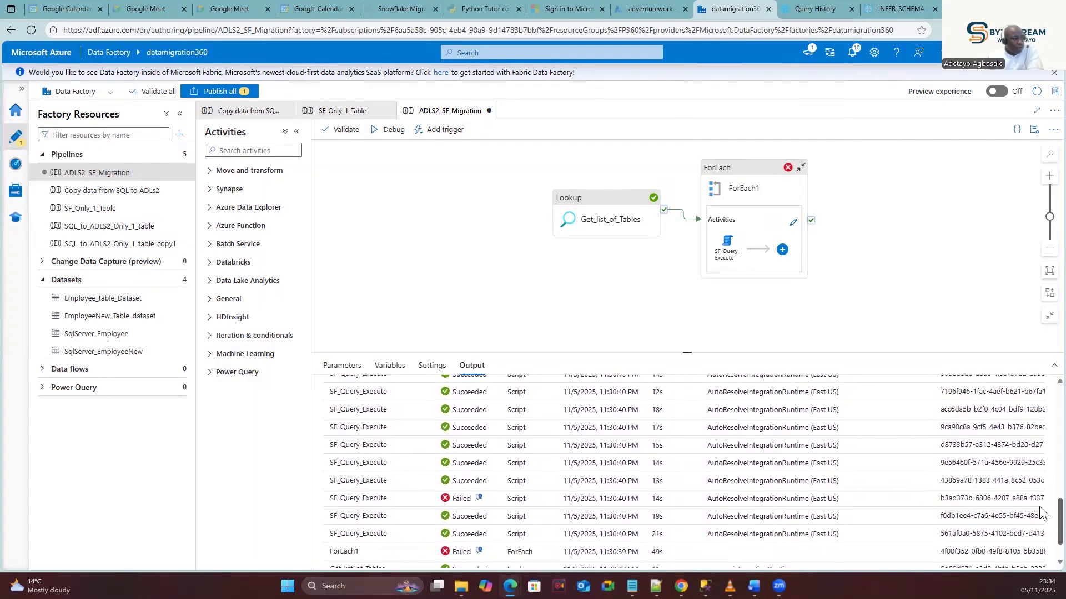
{"action": "scroll", "coordinate": [1041, 422], "scroll_direction": "up", "scroll_amount": 5}
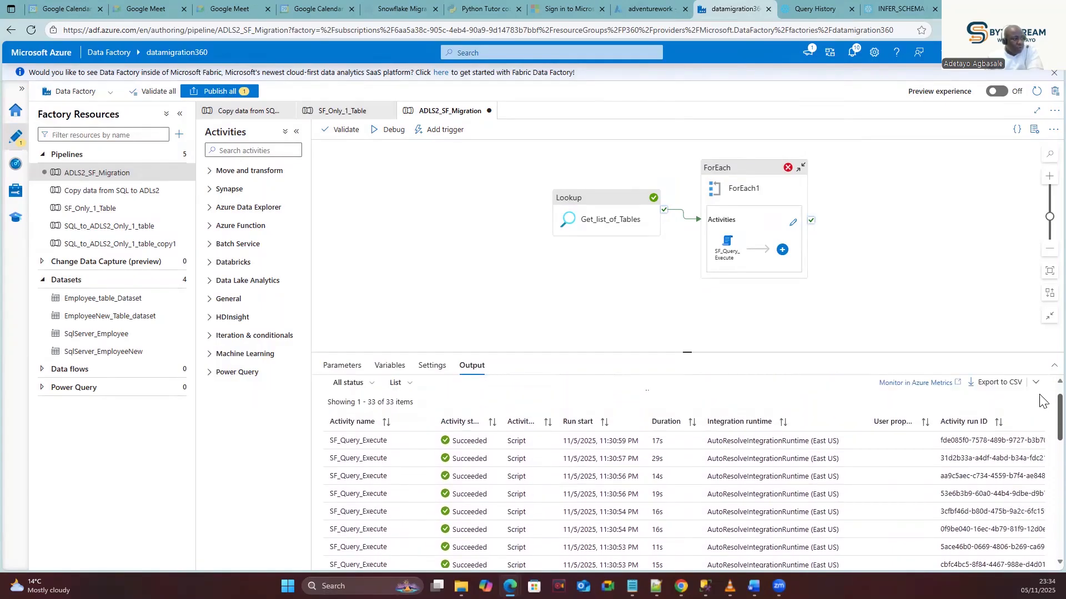
{"action": "scroll", "coordinate": [543, 487], "scroll_direction": "down", "scroll_amount": 5}
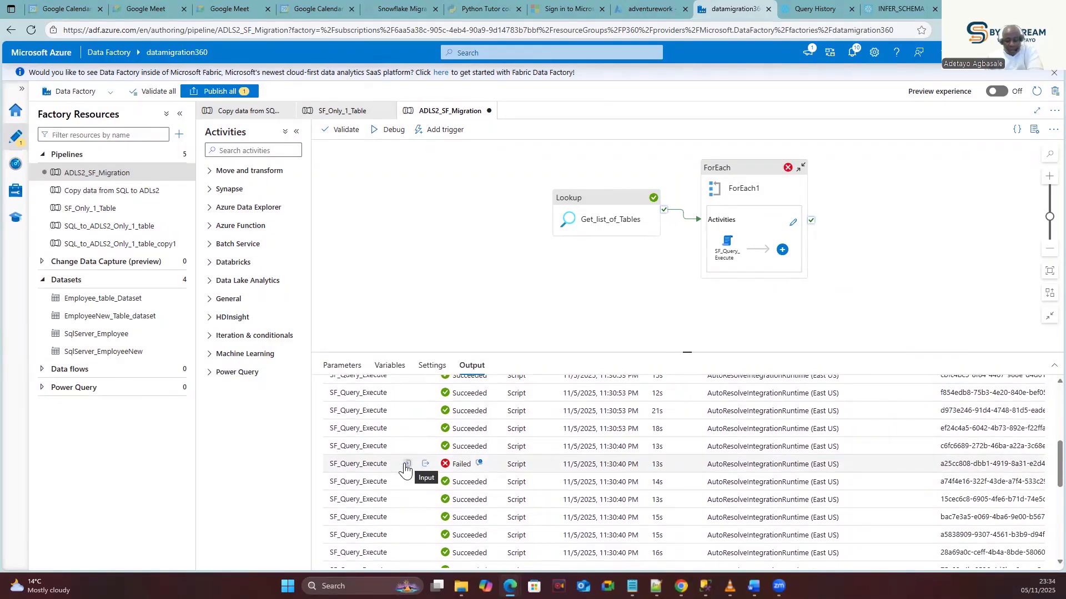
{"action": "scroll", "coordinate": [499, 447], "scroll_direction": "up", "scroll_amount": 5}
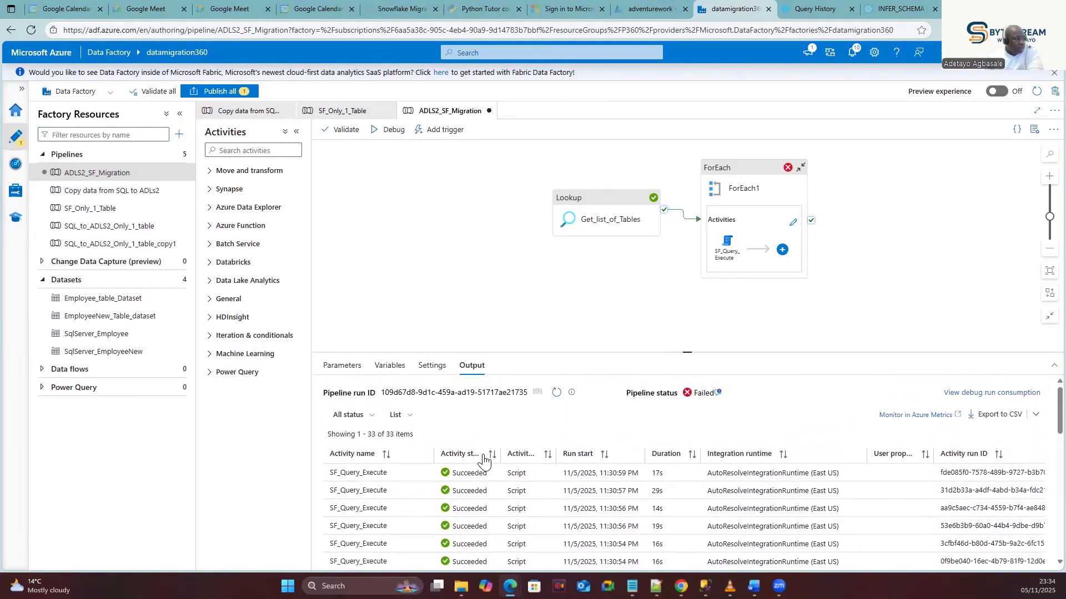
{"action": "left_click", "coordinate": [490, 455]}
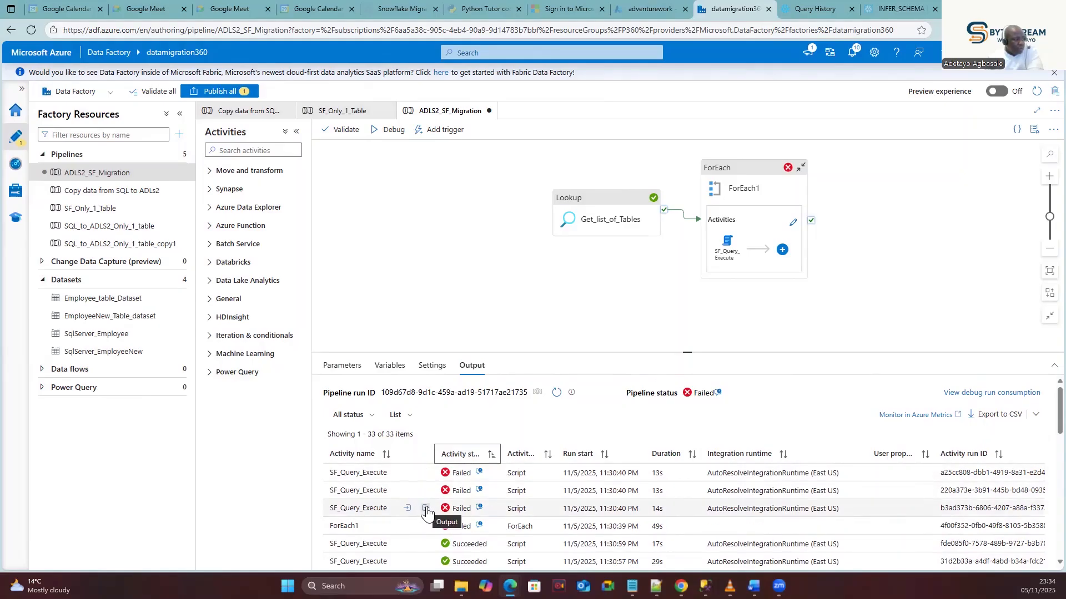
Inspect a failed SF_Query_Execute run's input script for the DatabaseLog table, then its output.
{"action": "left_click", "coordinate": [406, 509]}
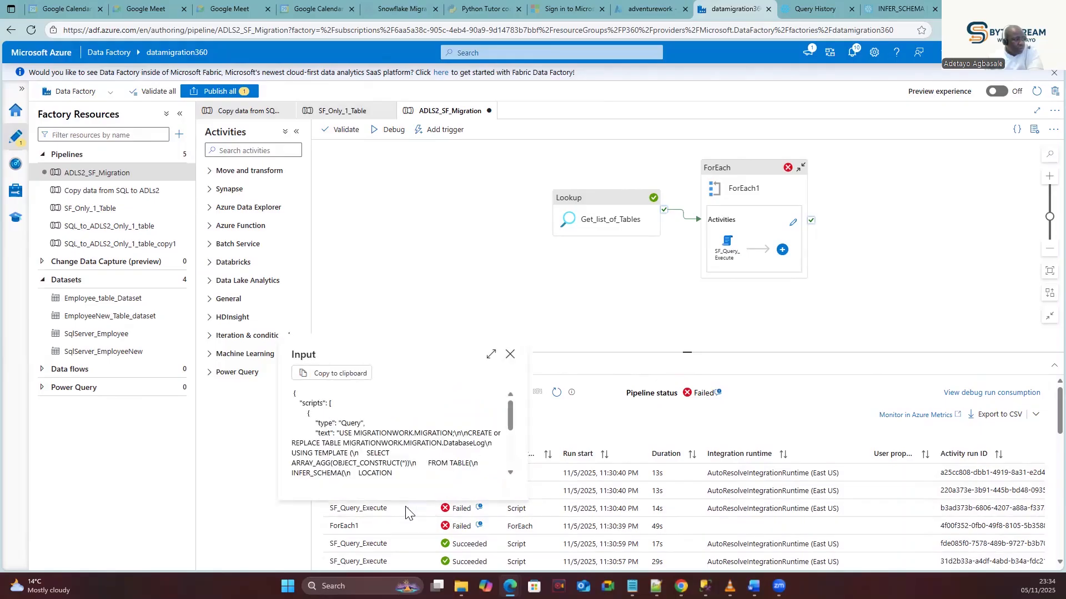
{"action": "double_click", "coordinate": [463, 443]}
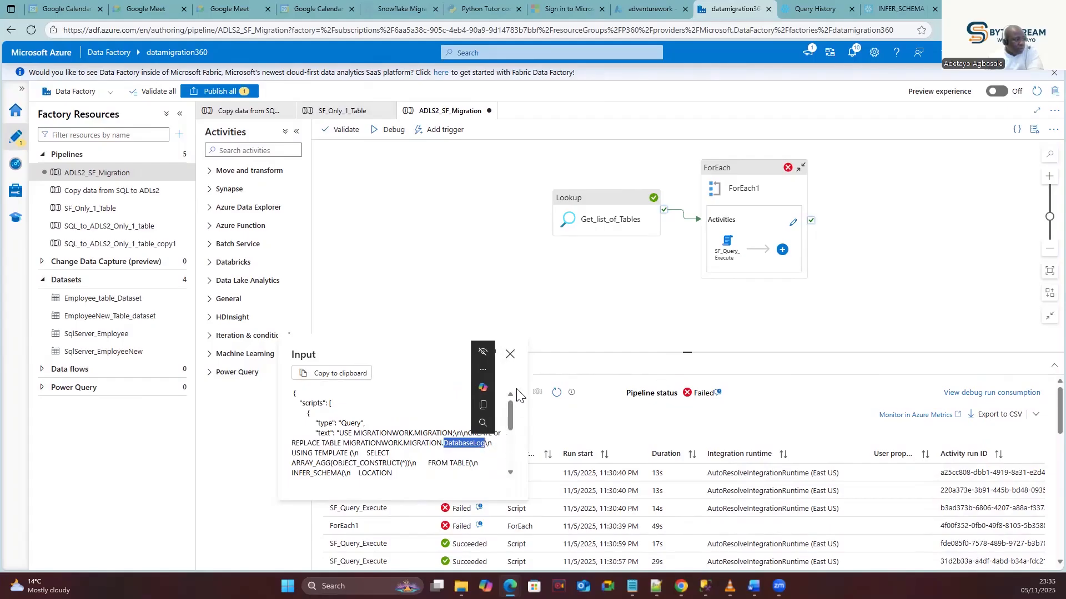
{"action": "left_click", "coordinate": [510, 356]}
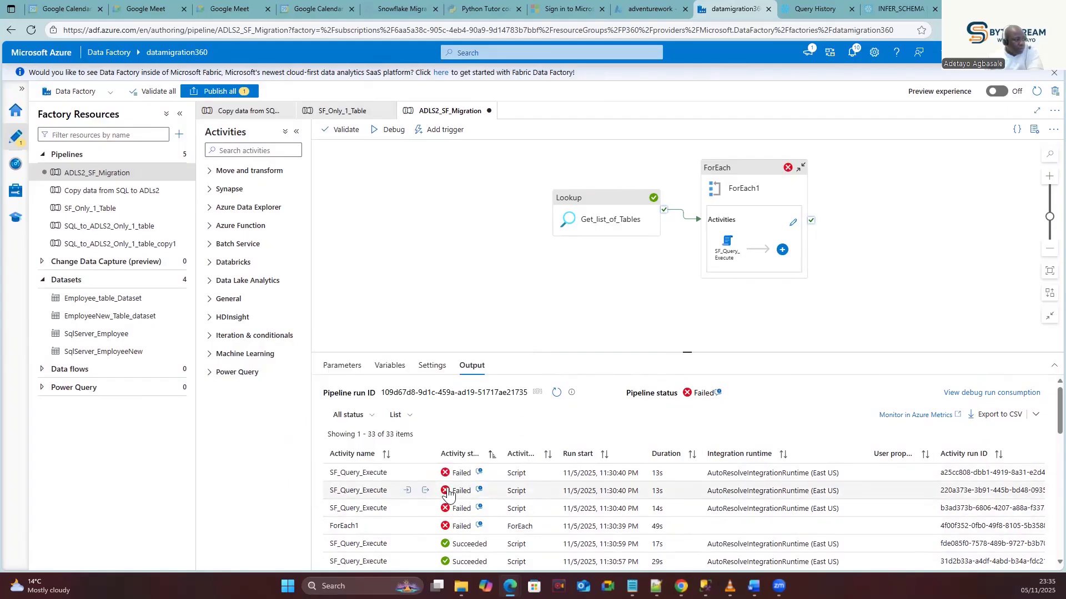
{"action": "left_click", "coordinate": [425, 492]}
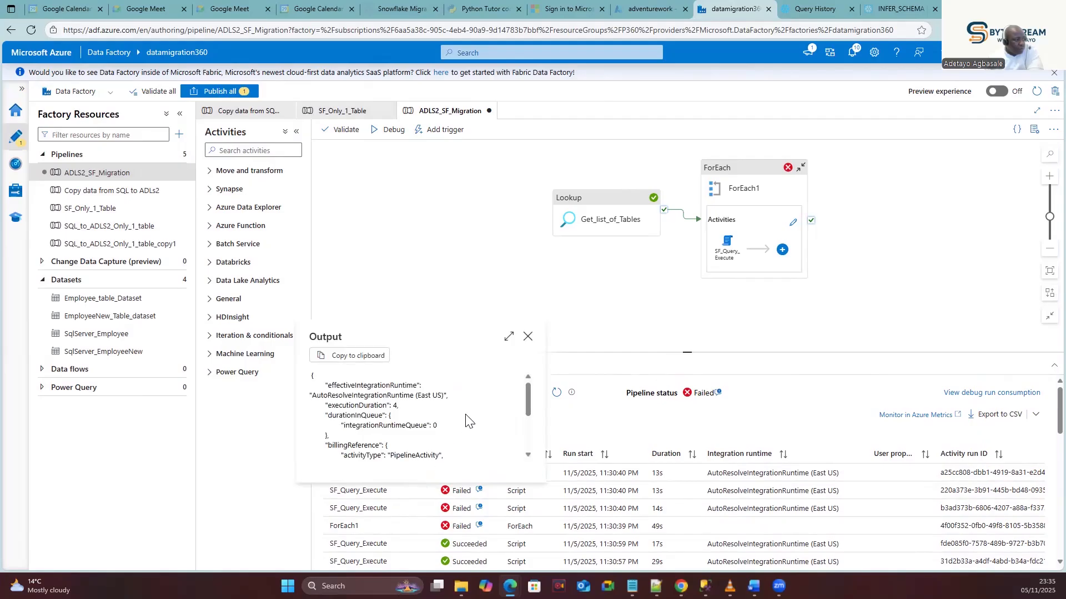
{"action": "left_click_drag", "start_coordinate": [527, 398], "coordinate": [527, 436]}
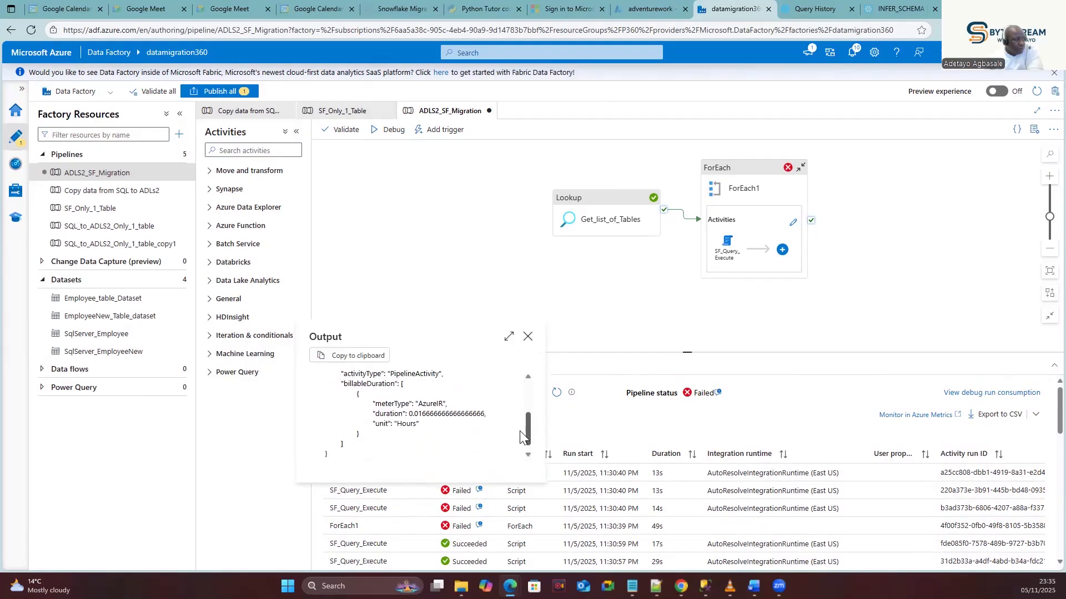
{"action": "left_click", "coordinate": [527, 337]}
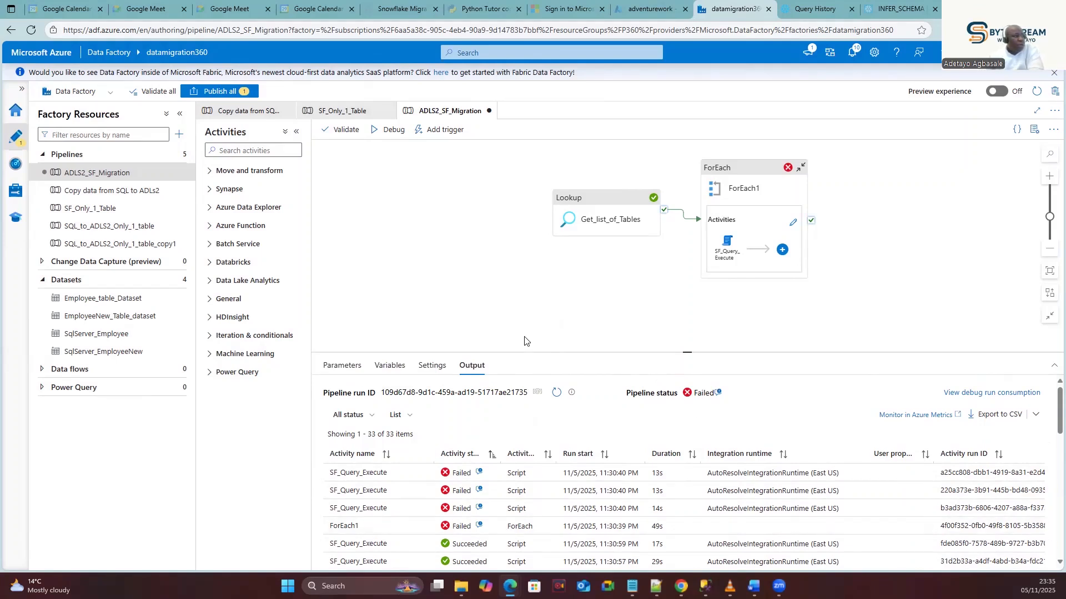
Open the ADLS2 to Snowflake Migration.sql worksheet from Snowflake Workspaces, then go back to Data Factory.
{"action": "left_click", "coordinate": [815, 9]}
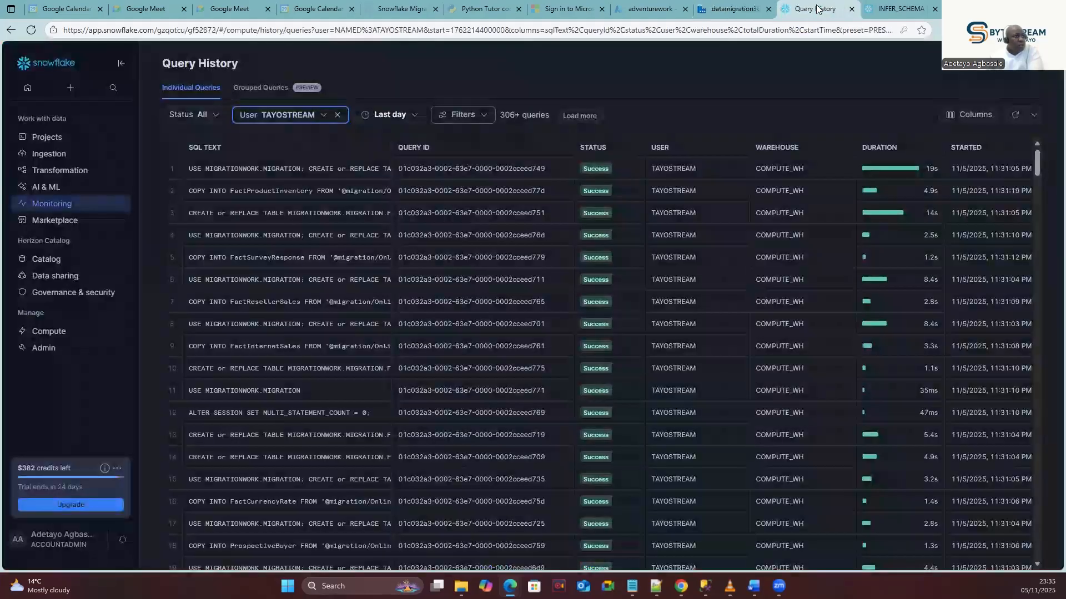
{"action": "mouse_move", "coordinate": [47, 137]}
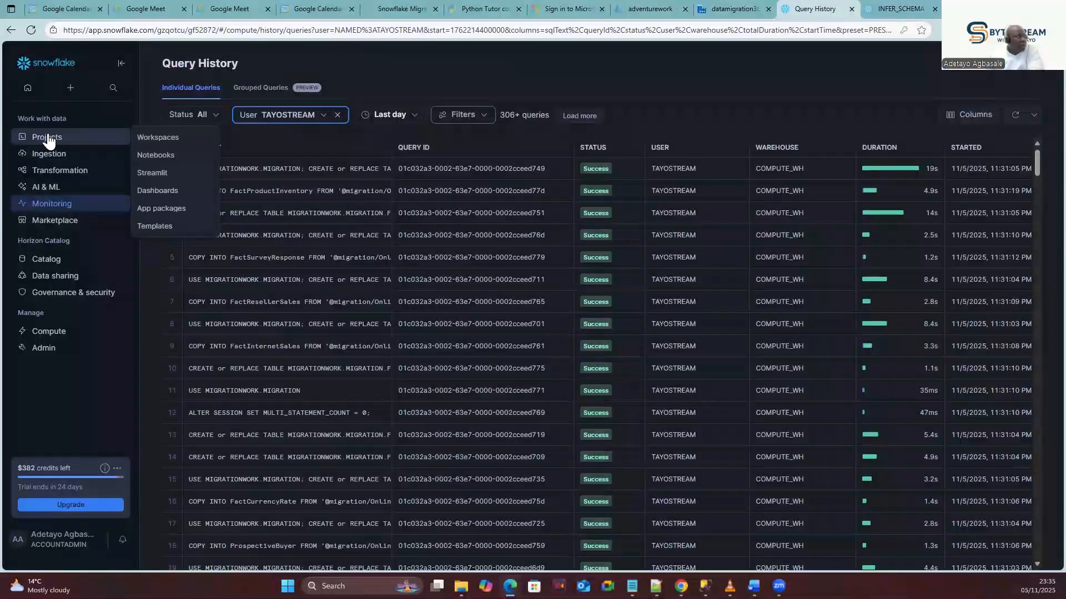
{"action": "left_click", "coordinate": [150, 139]}
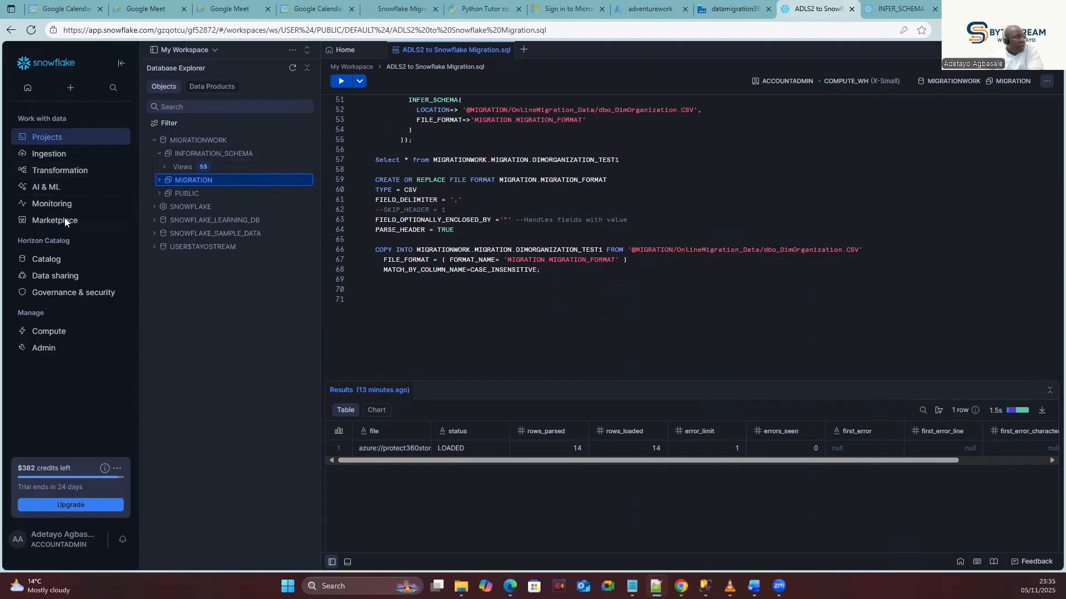
{"action": "mouse_move", "coordinate": [71, 206]}
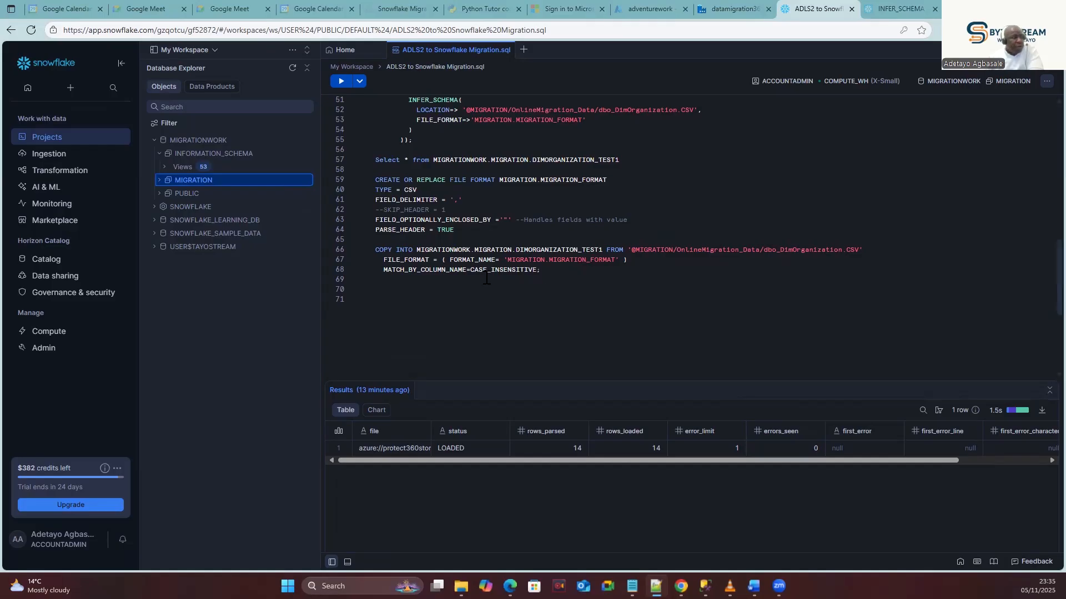
{"action": "left_click", "coordinate": [571, 279]}
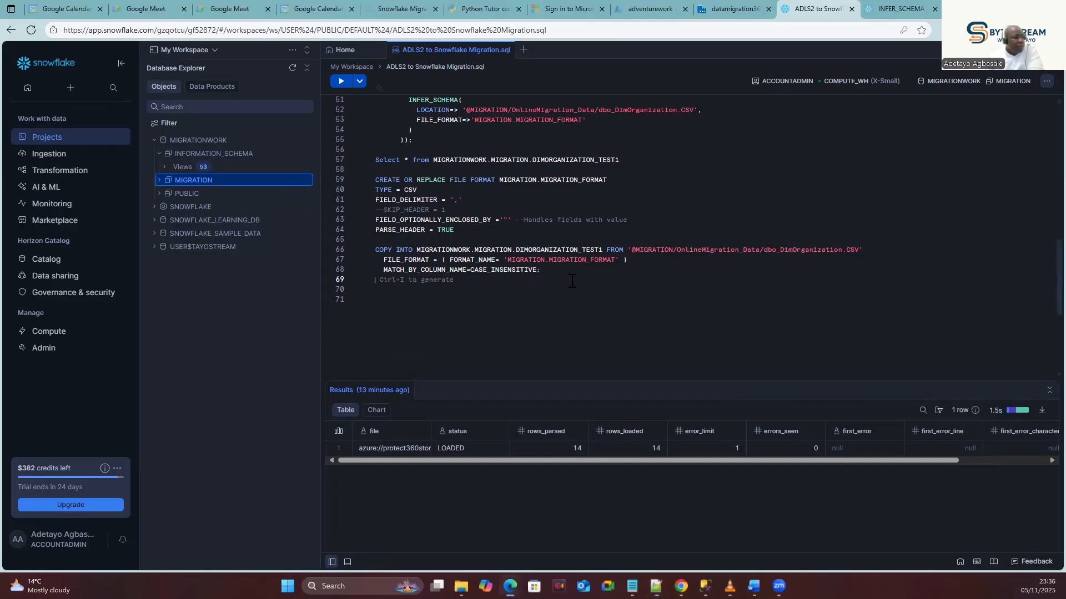
{"action": "left_click", "coordinate": [719, 7]}
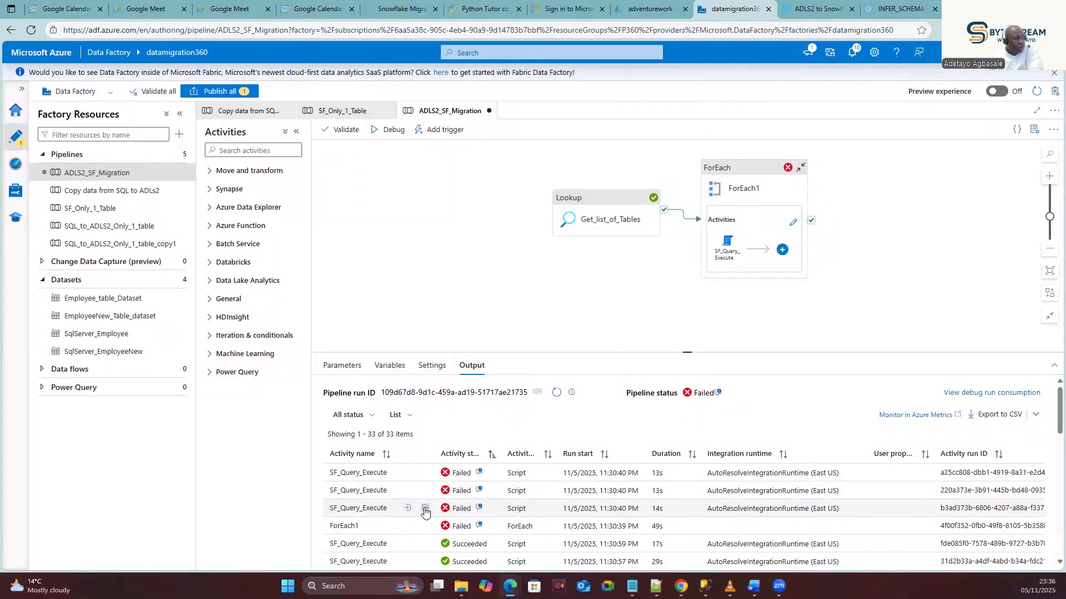
Review failed SF_Query_Execute runs' inputs, revealing FactAdditionalInternationalProductDescription and DimProduct scripts, then return to Snowflake.
{"action": "left_click", "coordinate": [425, 510]}
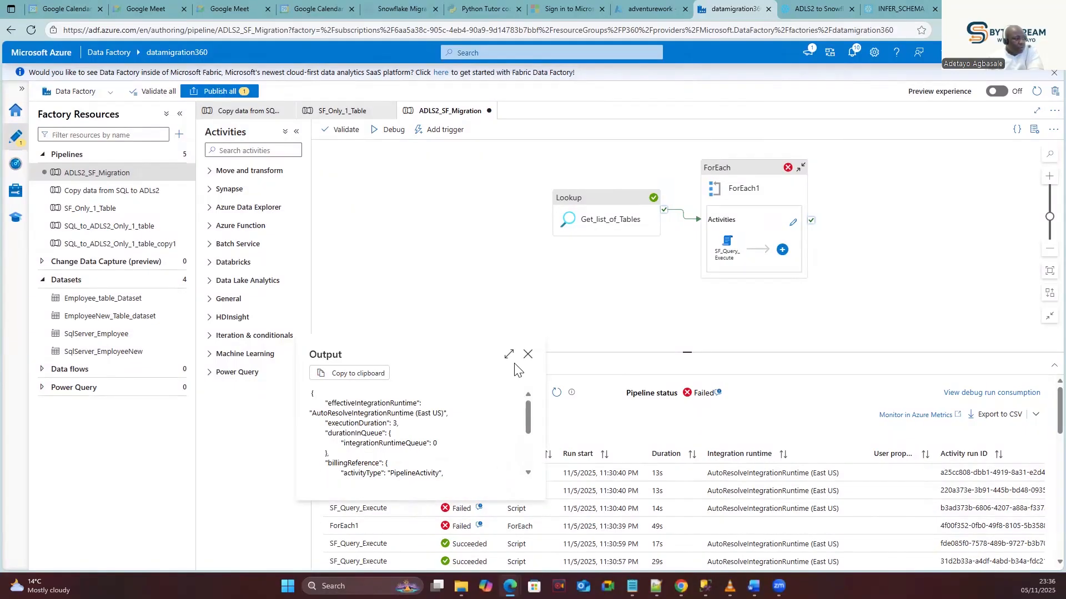
{"action": "left_click", "coordinate": [528, 354]}
{"action": "left_click", "coordinate": [409, 510]}
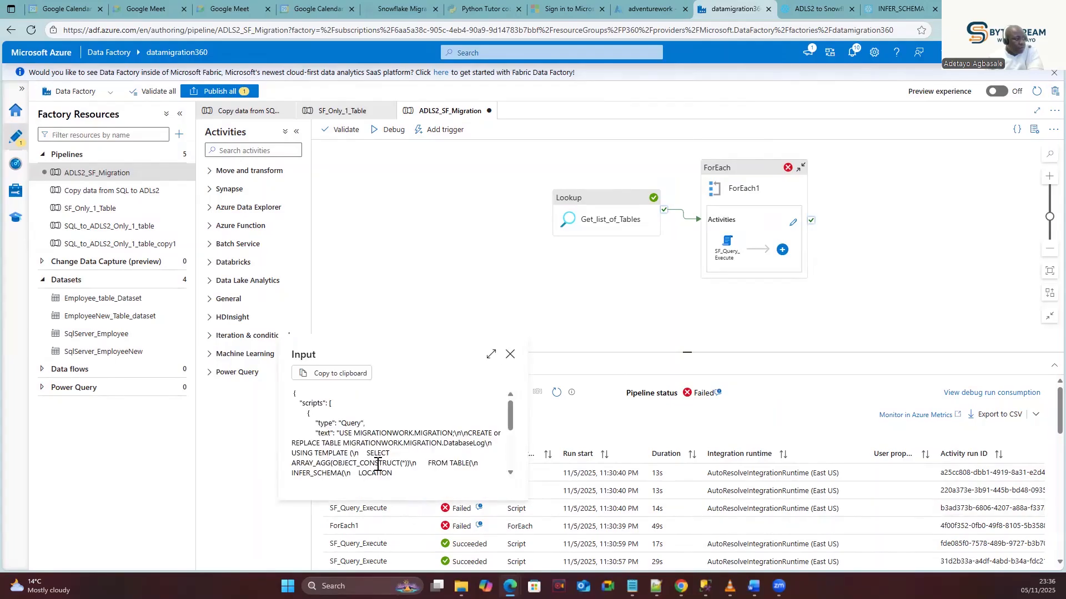
{"action": "left_click", "coordinate": [509, 356]}
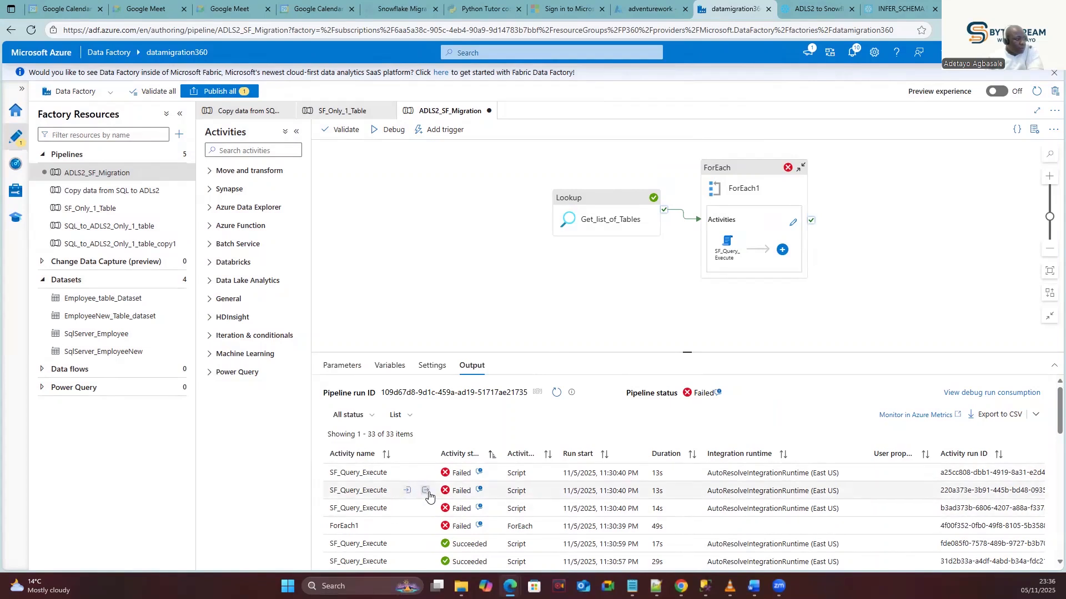
{"action": "left_click", "coordinate": [407, 491]}
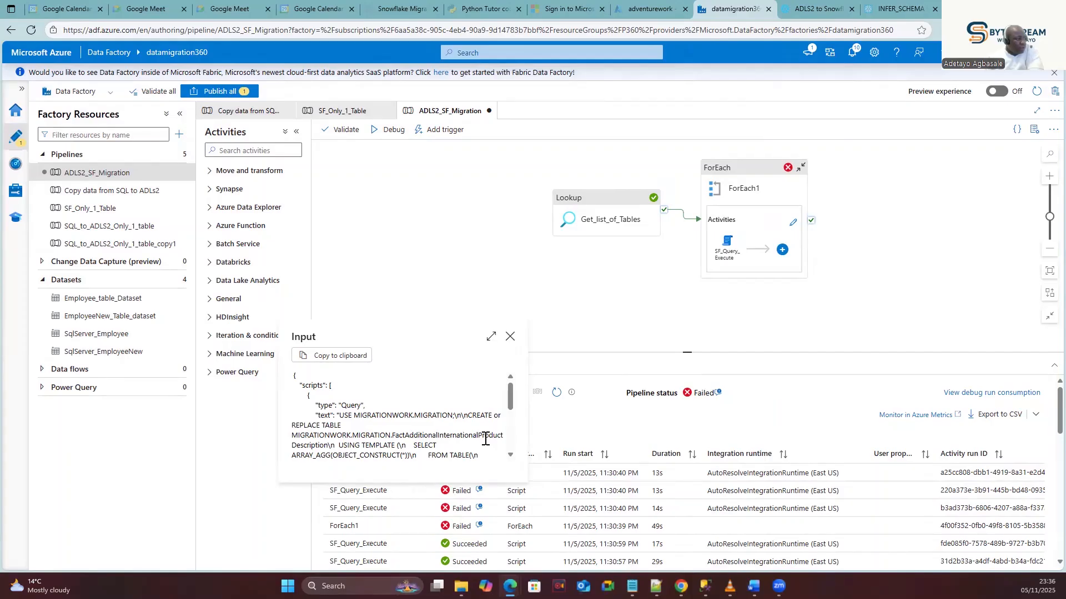
{"action": "left_click", "coordinate": [510, 336]}
{"action": "left_click", "coordinate": [407, 472]}
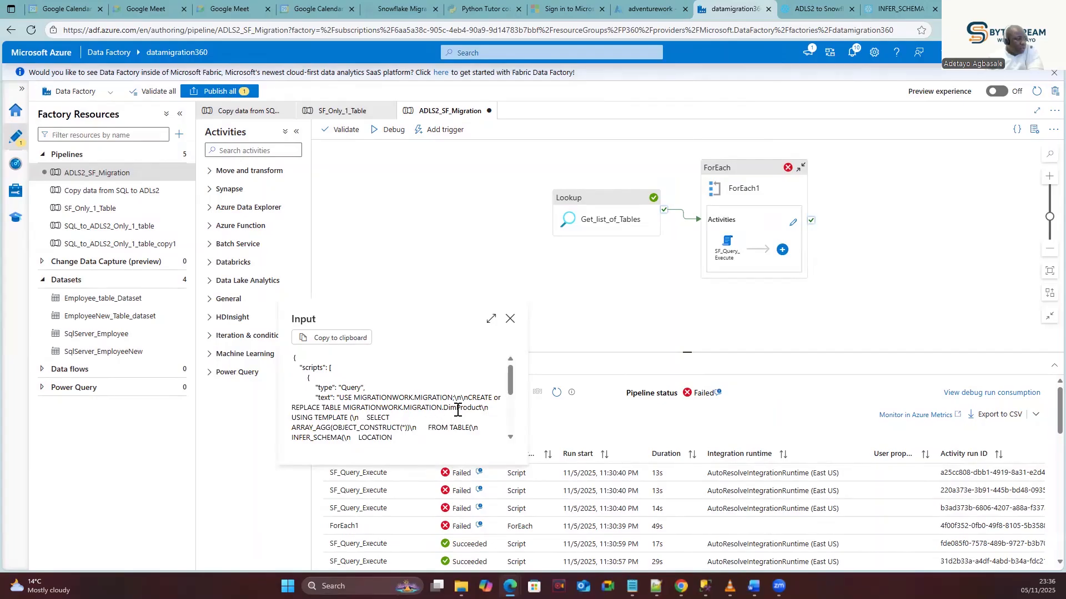
{"action": "left_click", "coordinate": [509, 319]}
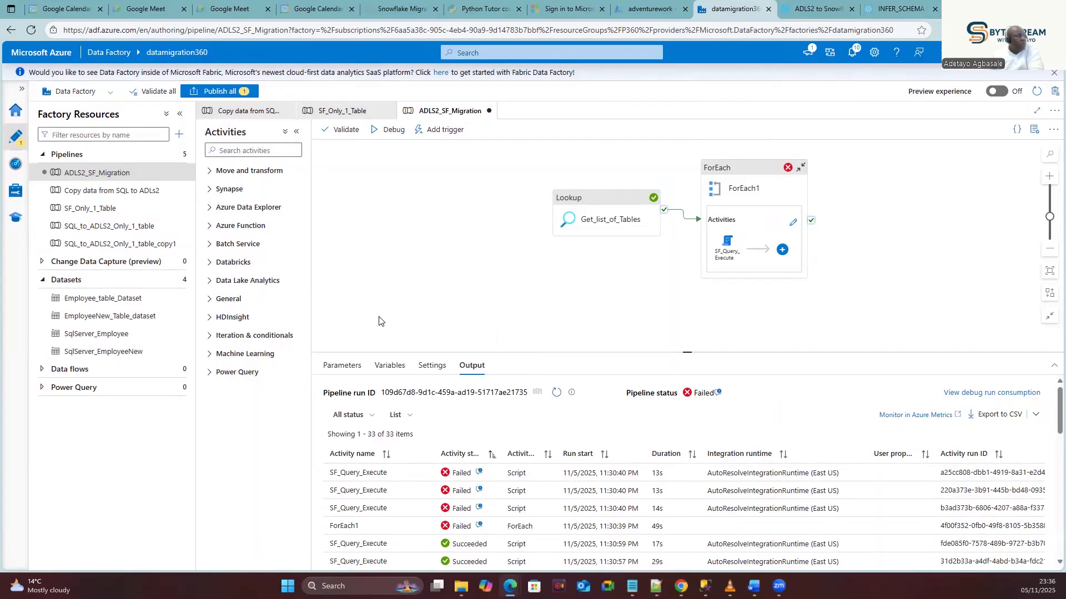
{"action": "left_click", "coordinate": [810, 8]}
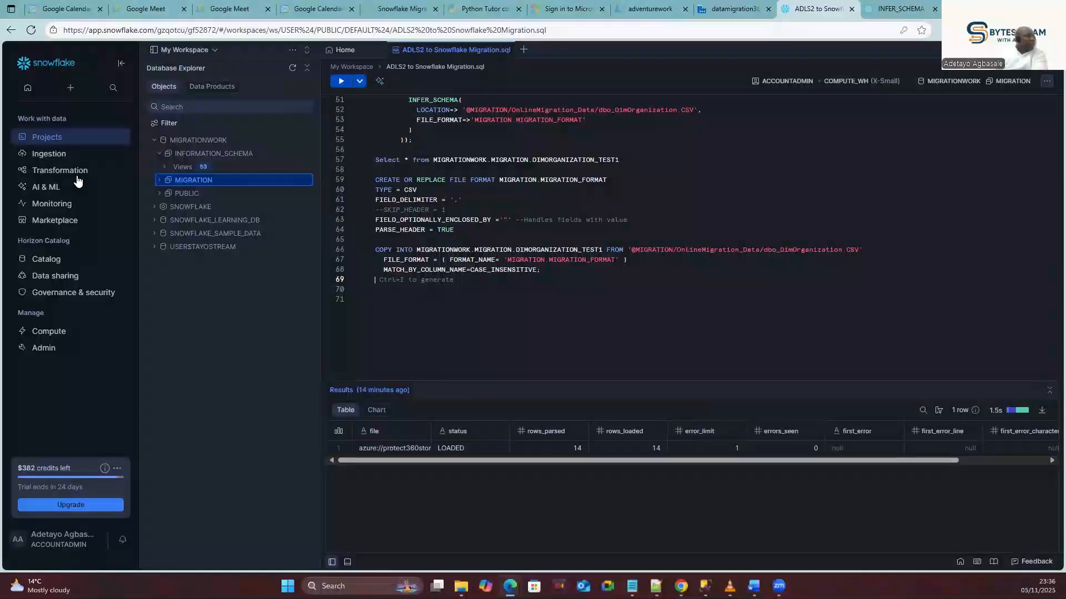
{"action": "left_click", "coordinate": [162, 204]}
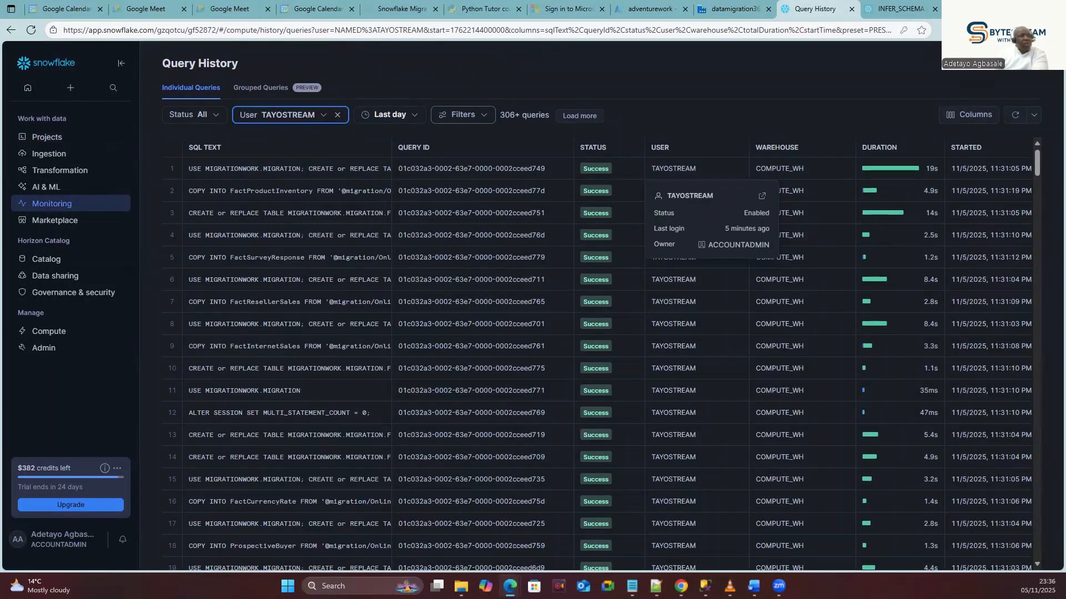
{"action": "left_click", "coordinate": [623, 150]}
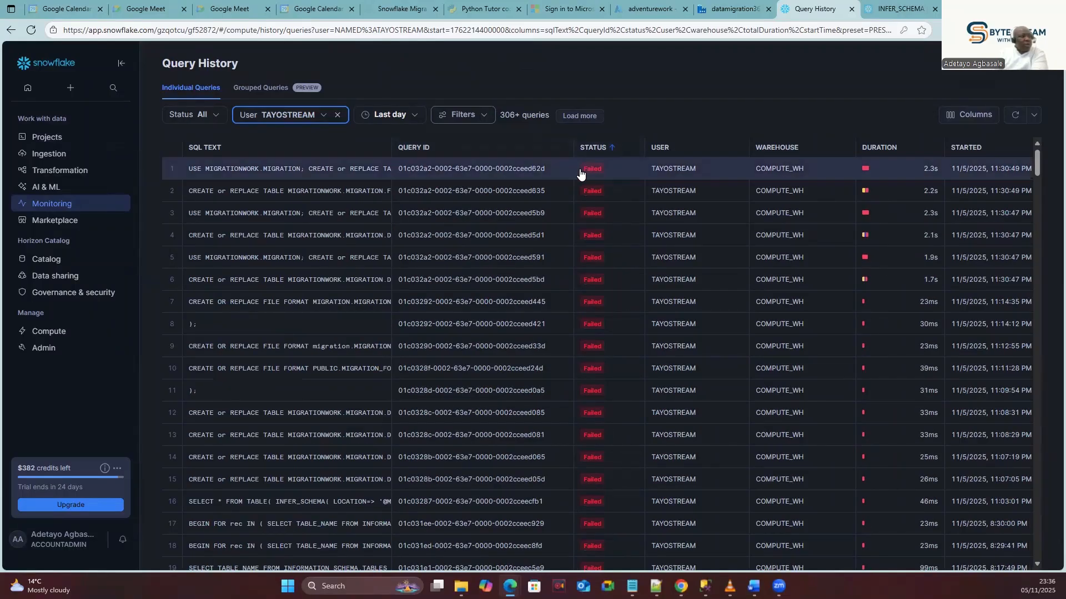
{"action": "mouse_move", "coordinate": [594, 169]}
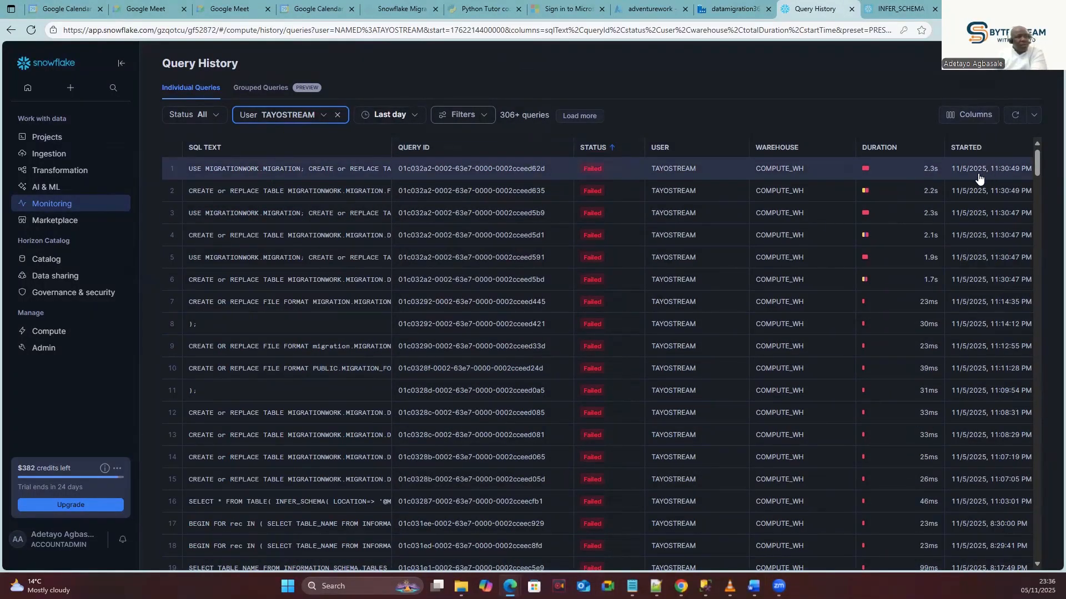
{"action": "left_click", "coordinate": [348, 168]}
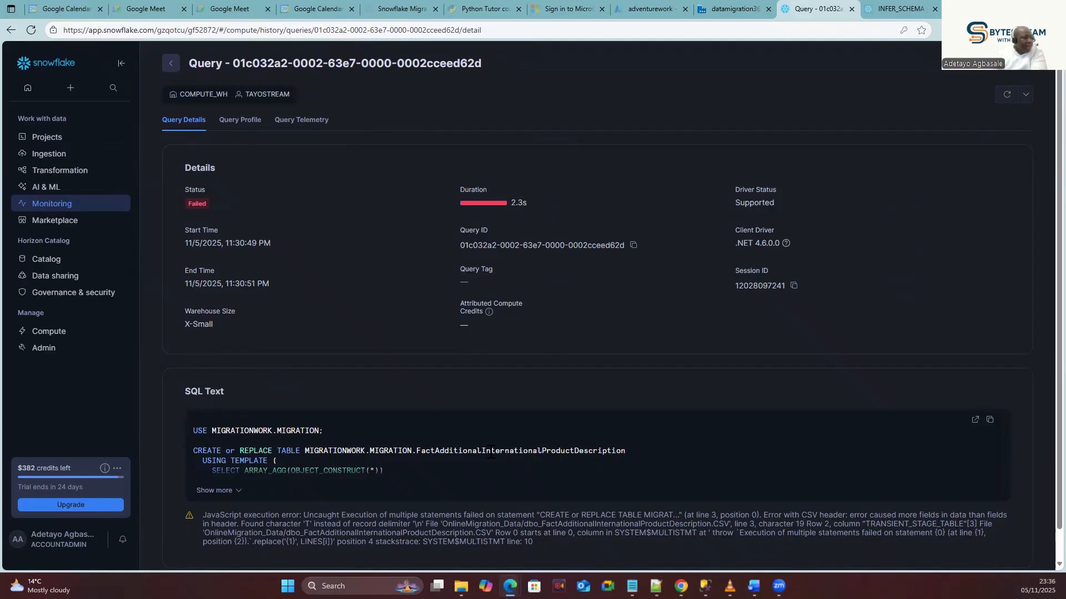
{"action": "left_click_drag", "start_coordinate": [629, 451], "coordinate": [418, 451]}
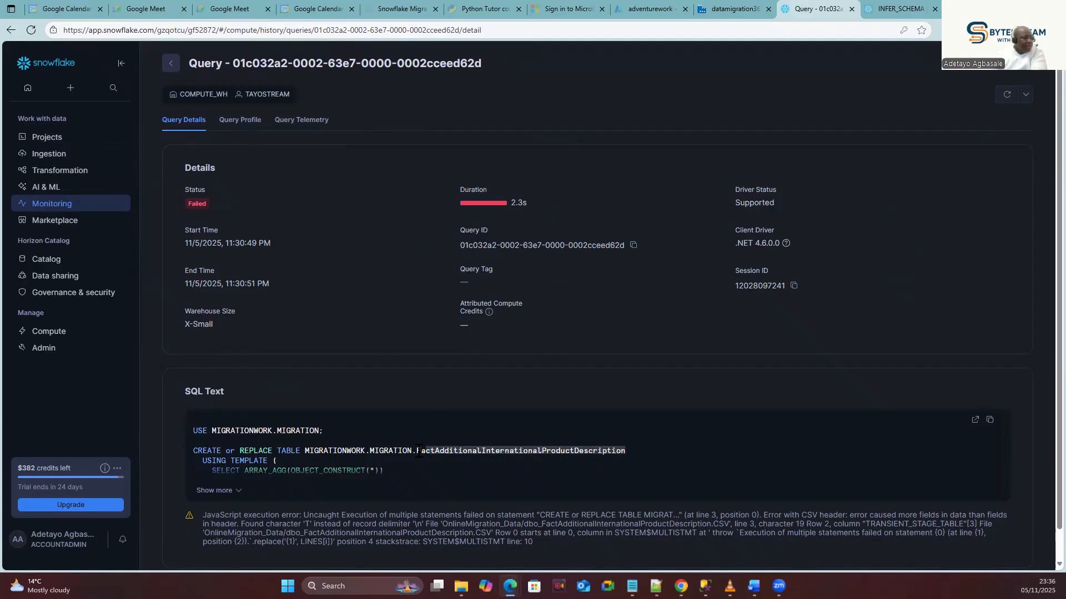
{"action": "left_click", "coordinate": [484, 464]}
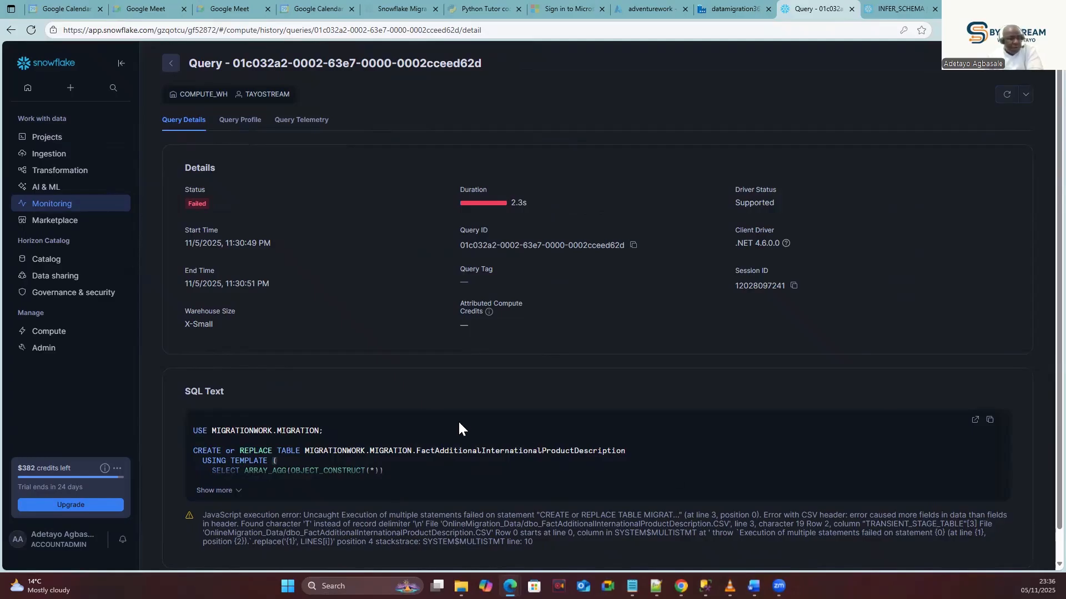
{"action": "mouse_move", "coordinate": [41, 138]}
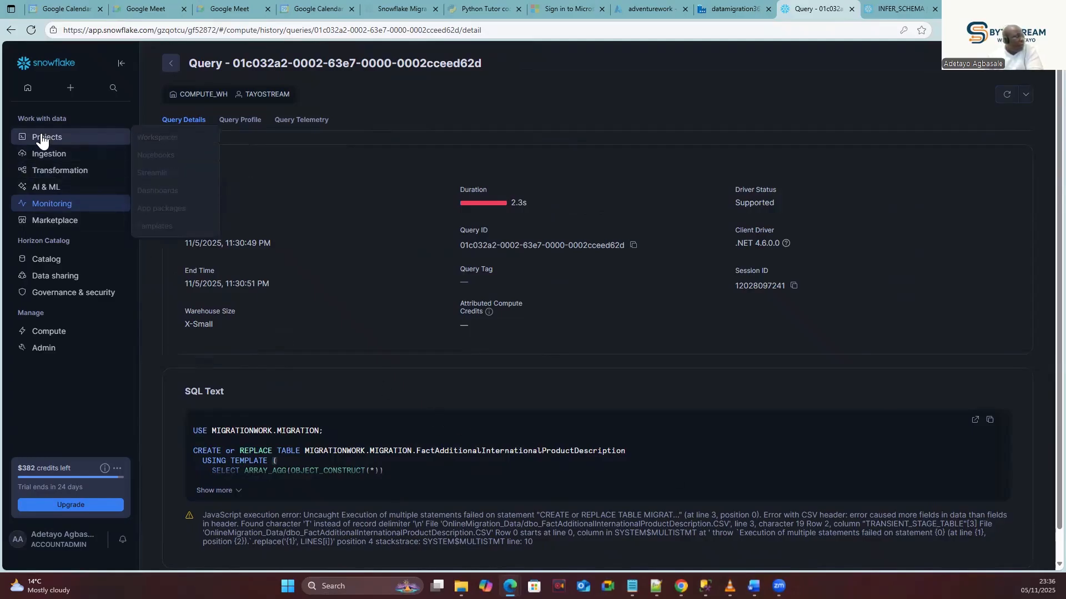
{"action": "left_click", "coordinate": [159, 137]}
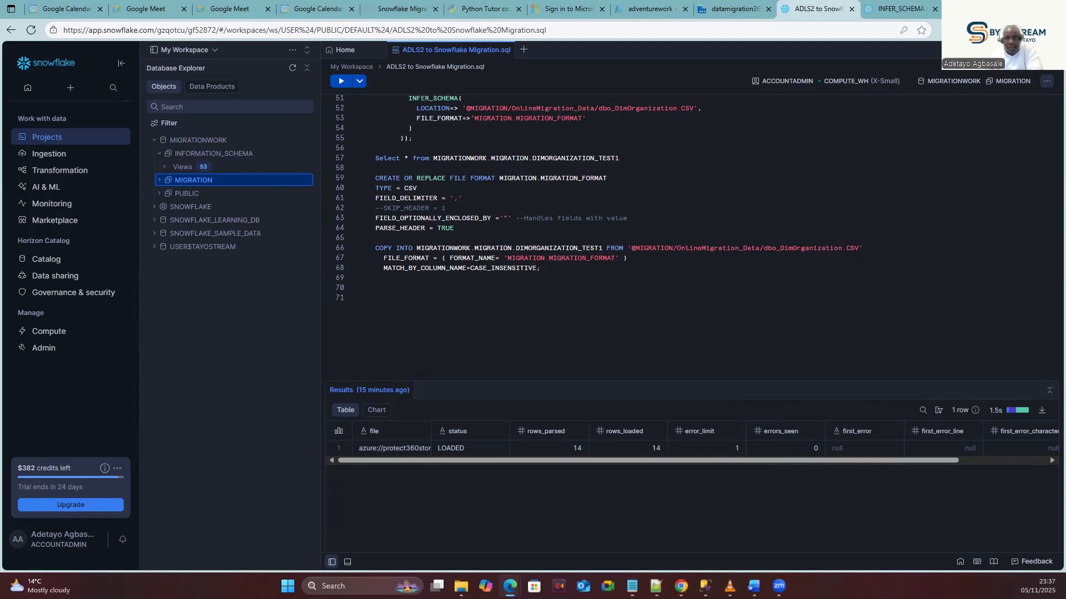
Paste a SELECT top 10 $1–$7 query on staged dbo_FactAdditionalInternationalProductDescription.CSV below COPY INTO.
{"action": "key", "text": "alt+Tab"}
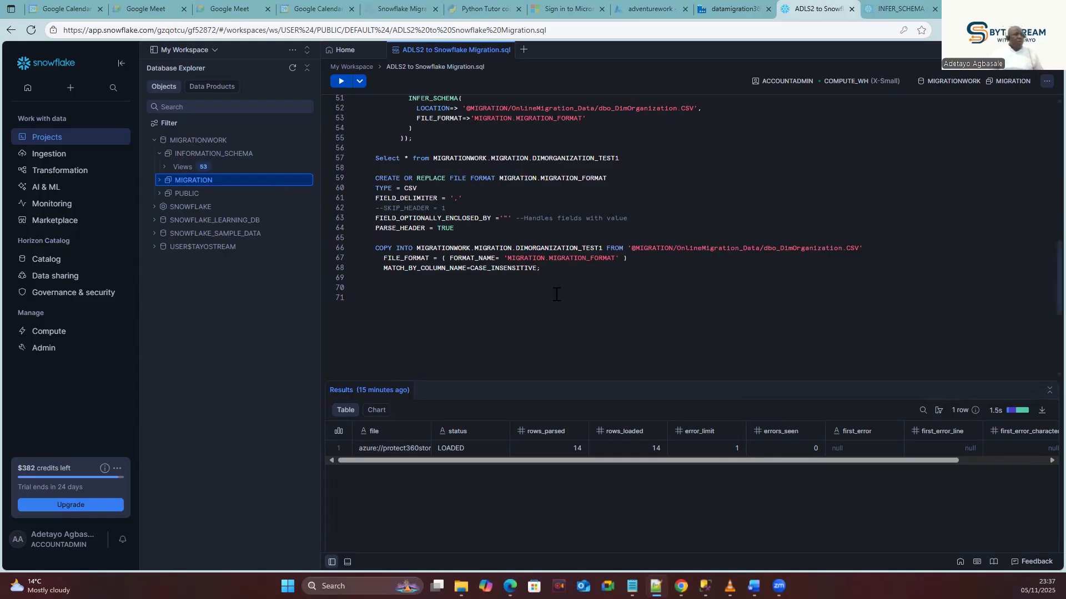
{"action": "left_click", "coordinate": [551, 270]}
{"action": "key", "text": "Return"}
{"action": "key", "text": "Return"}
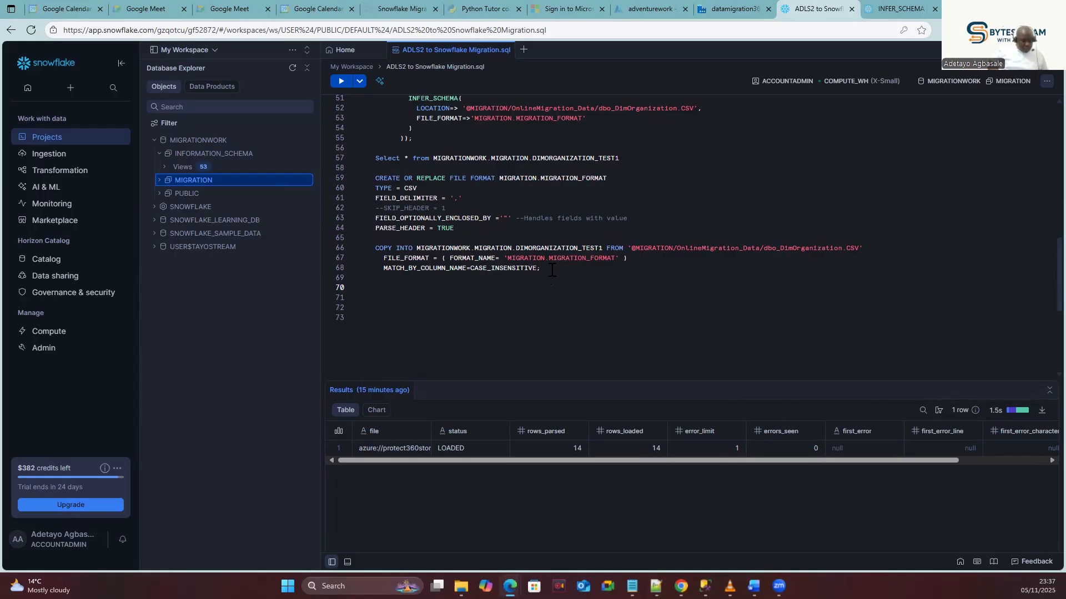
{"action": "key", "text": "Return"}
{"action": "type", "text": "Select top 10 $1,$2,$3,$4,$5,$6,$7 from @MIGRATION/OnlineMigration_Data/dbo_FactAdditionalInternationalProductDescription.CSV;"}
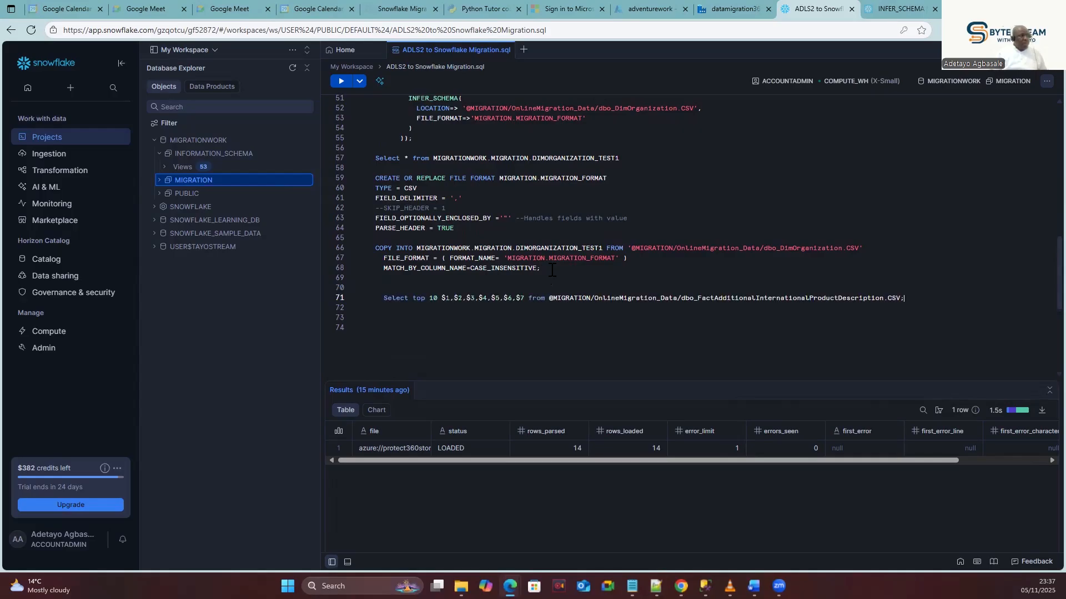
{"action": "double_click", "coordinate": [831, 298]}
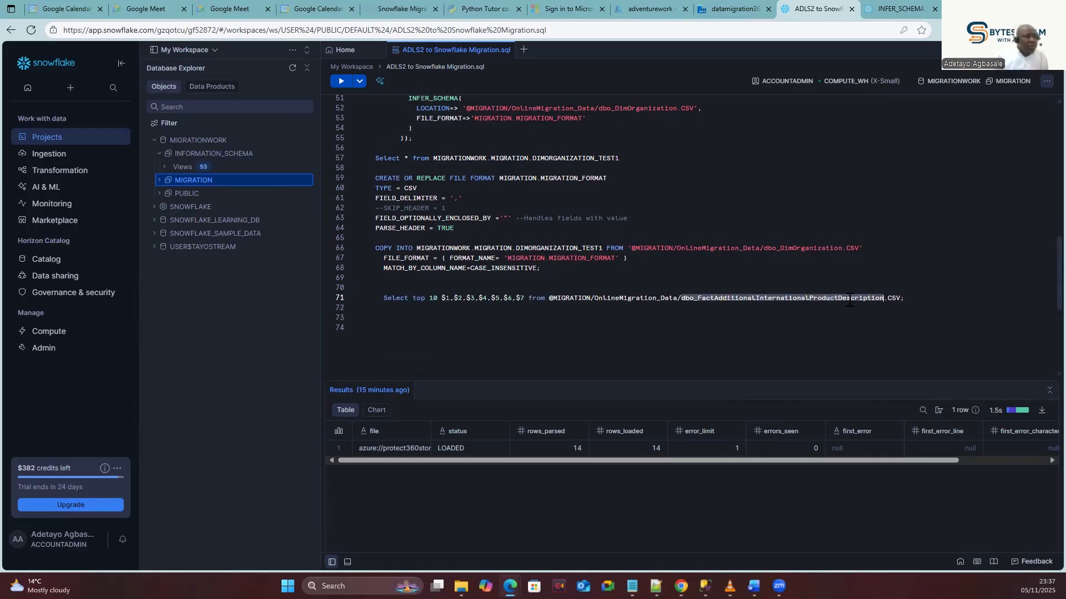
{"action": "left_click", "coordinate": [849, 300]}
{"action": "left_click", "coordinate": [728, 8]}
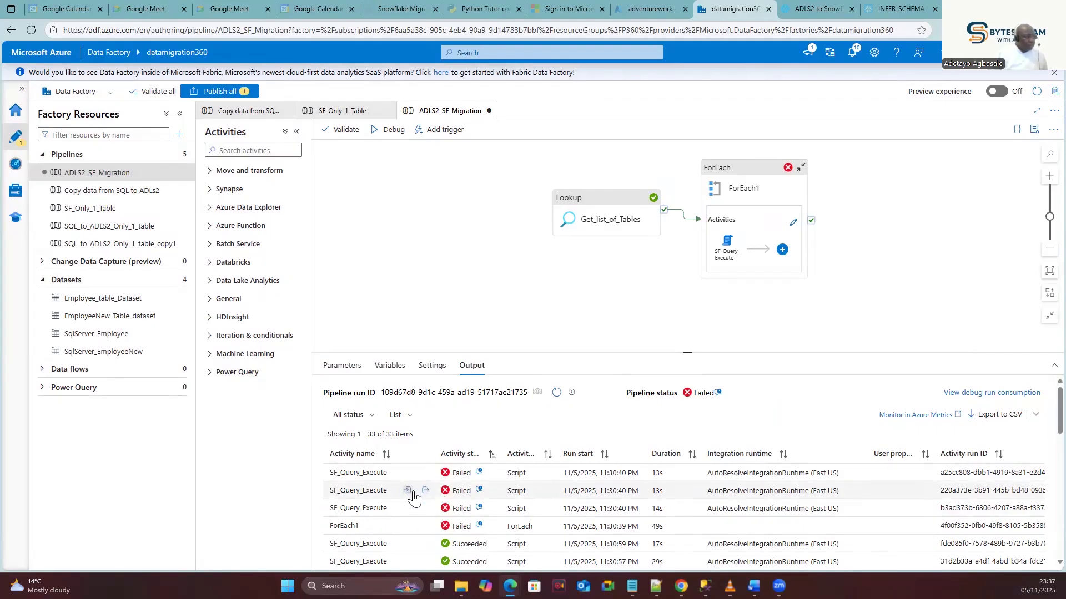
{"action": "left_click", "coordinate": [407, 491]}
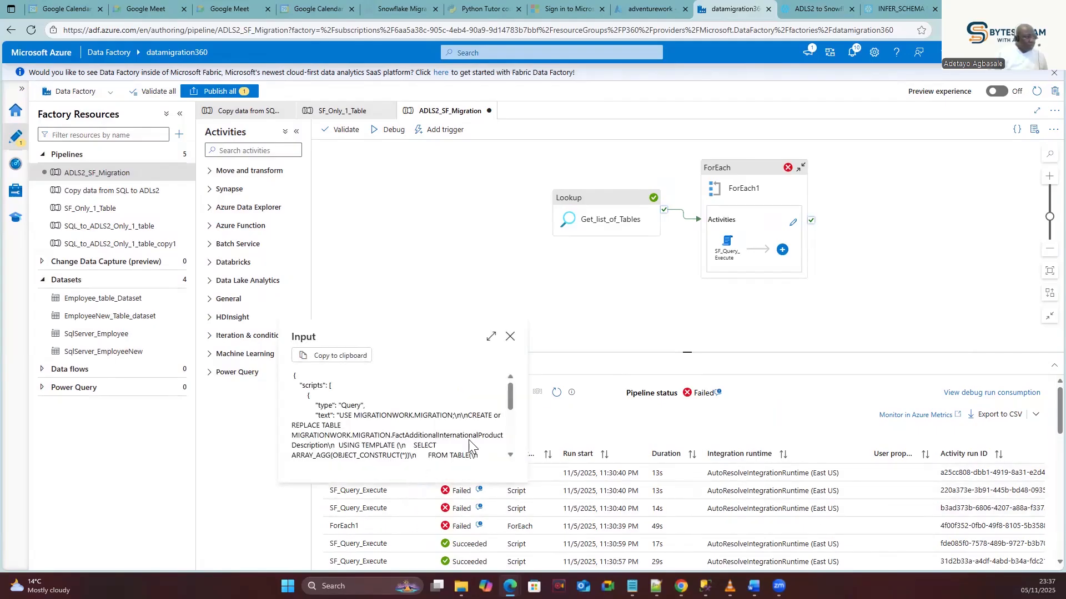
{"action": "left_click", "coordinate": [406, 513]}
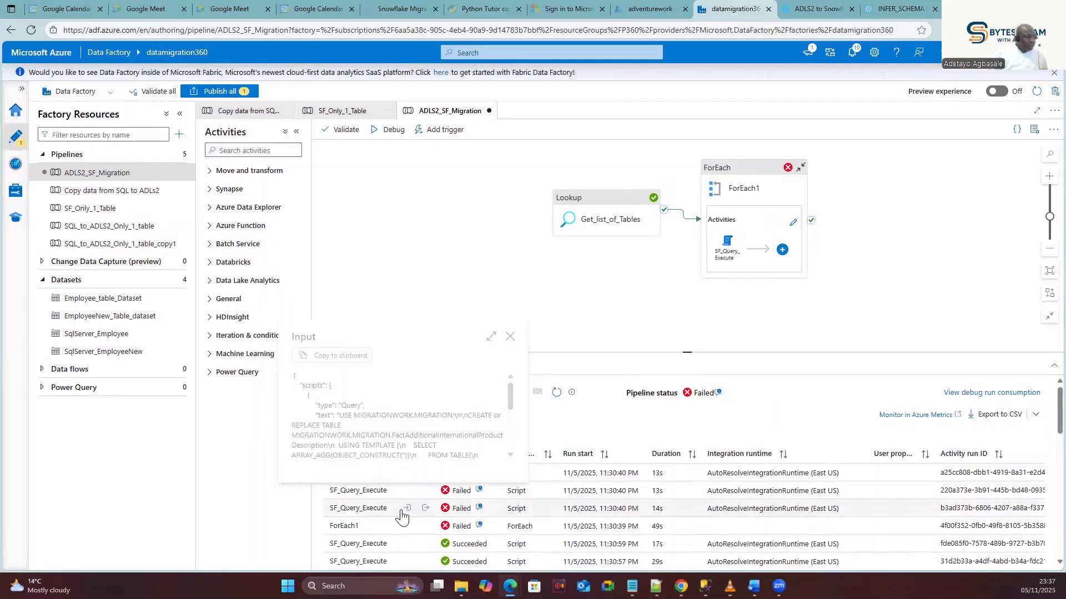
{"action": "left_click", "coordinate": [407, 472]}
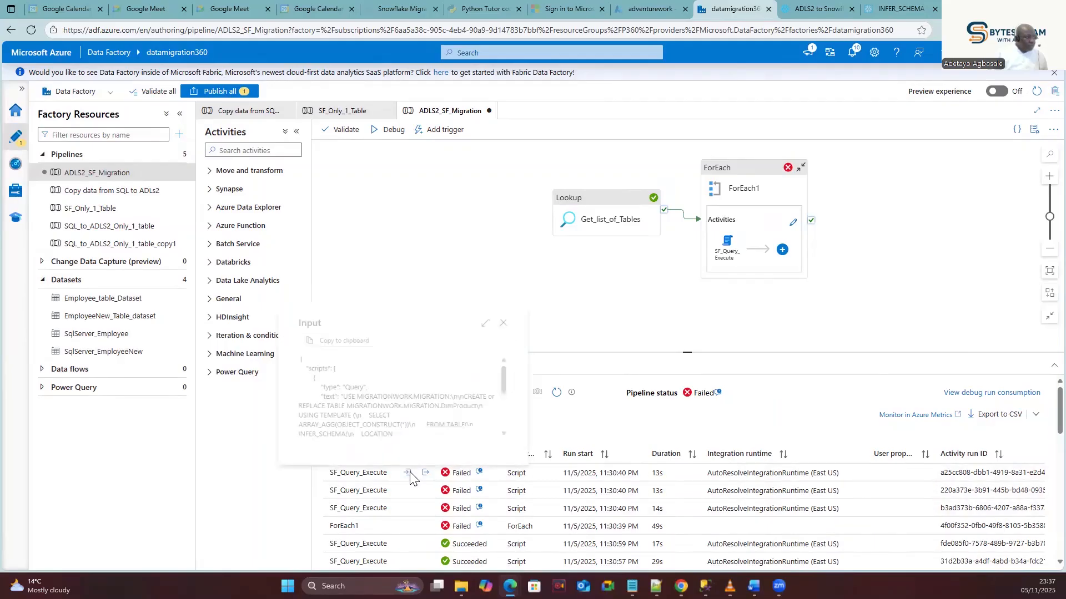
{"action": "double_click", "coordinate": [468, 407]}
{"action": "key", "text": "ctrl+c"}
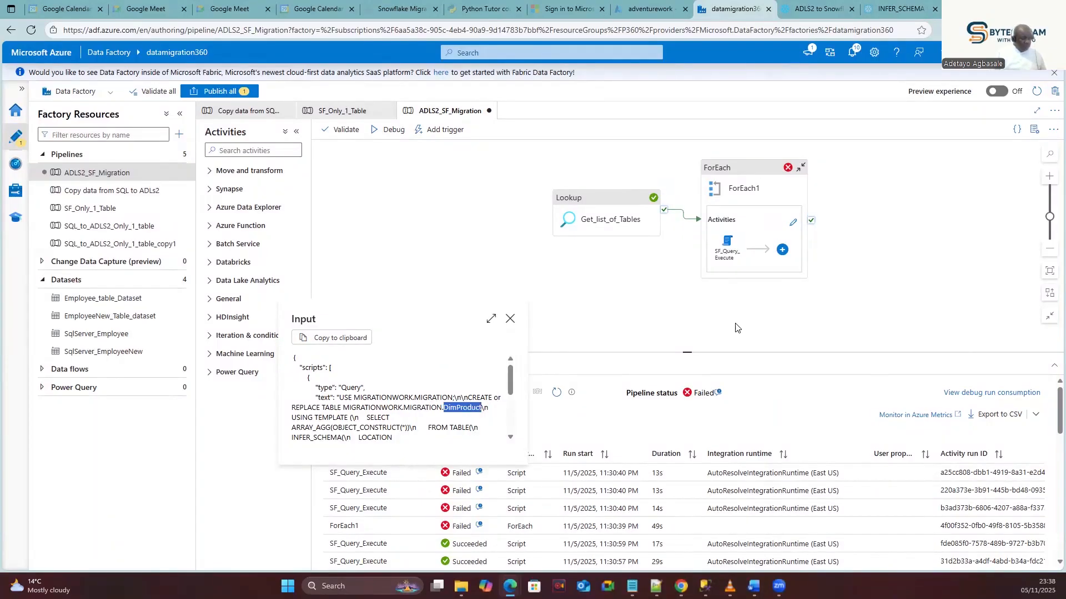
Change the INFER_SCHEMA file paths on lines 52 and 43 from DimOrganization to DimProduct.
{"action": "left_click", "coordinate": [817, 9]}
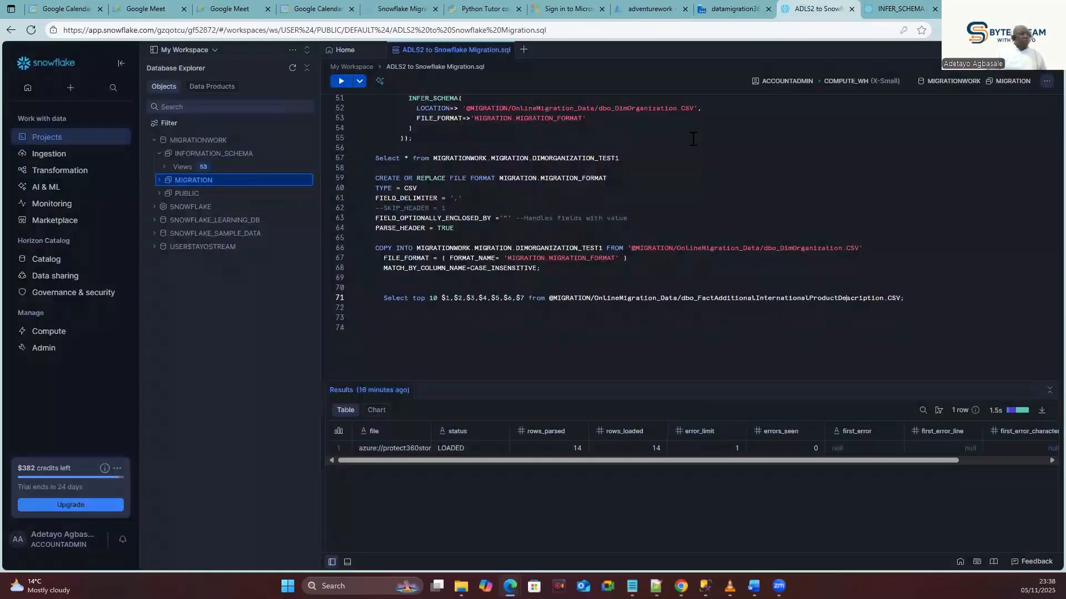
{"action": "scroll", "coordinate": [558, 244], "scroll_direction": "up", "scroll_amount": 5}
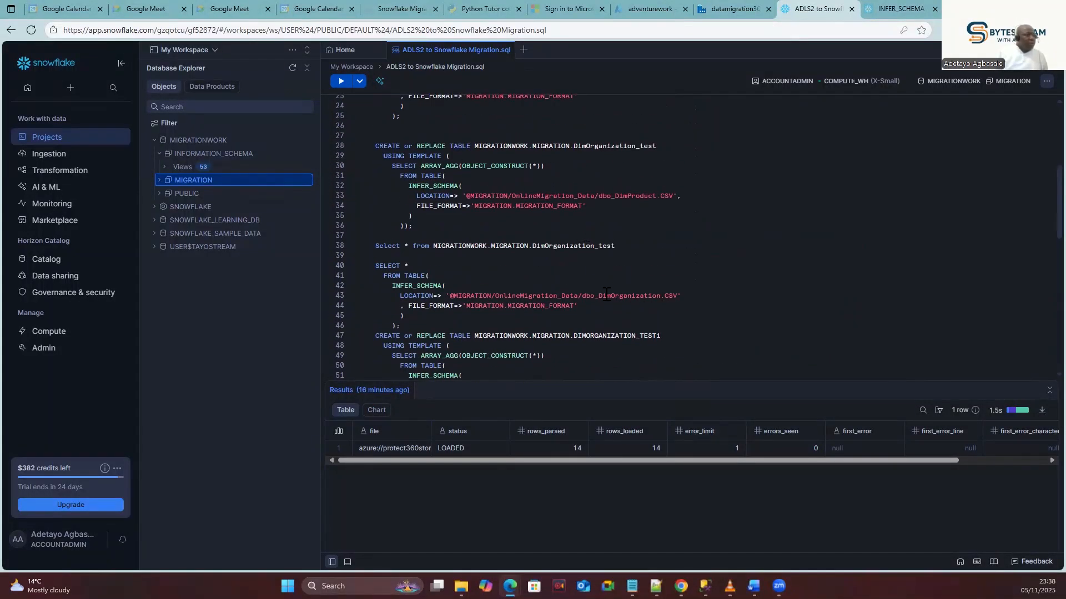
{"action": "scroll", "coordinate": [477, 295], "scroll_direction": "down", "scroll_amount": 4}
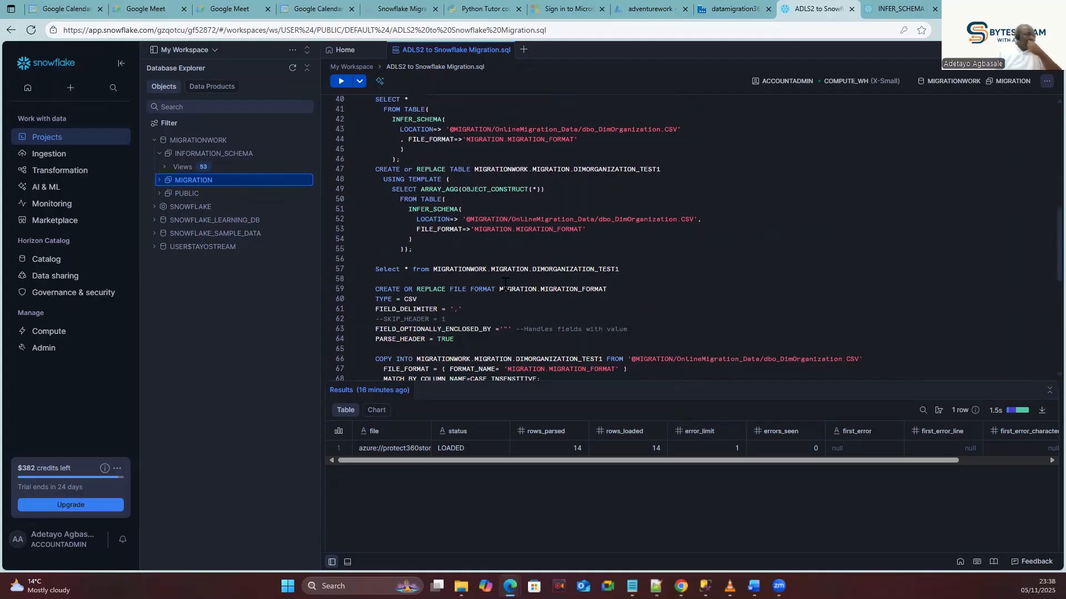
{"action": "double_click", "coordinate": [655, 218]}
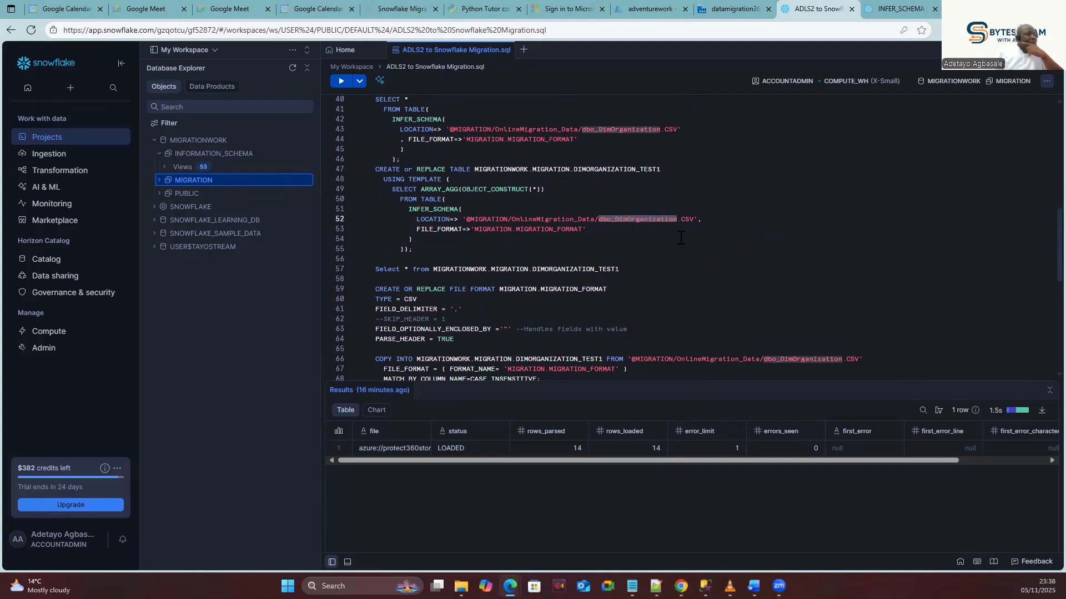
{"action": "left_click", "coordinate": [678, 231]}
{"action": "left_click_drag", "start_coordinate": [678, 220], "coordinate": [614, 220]}
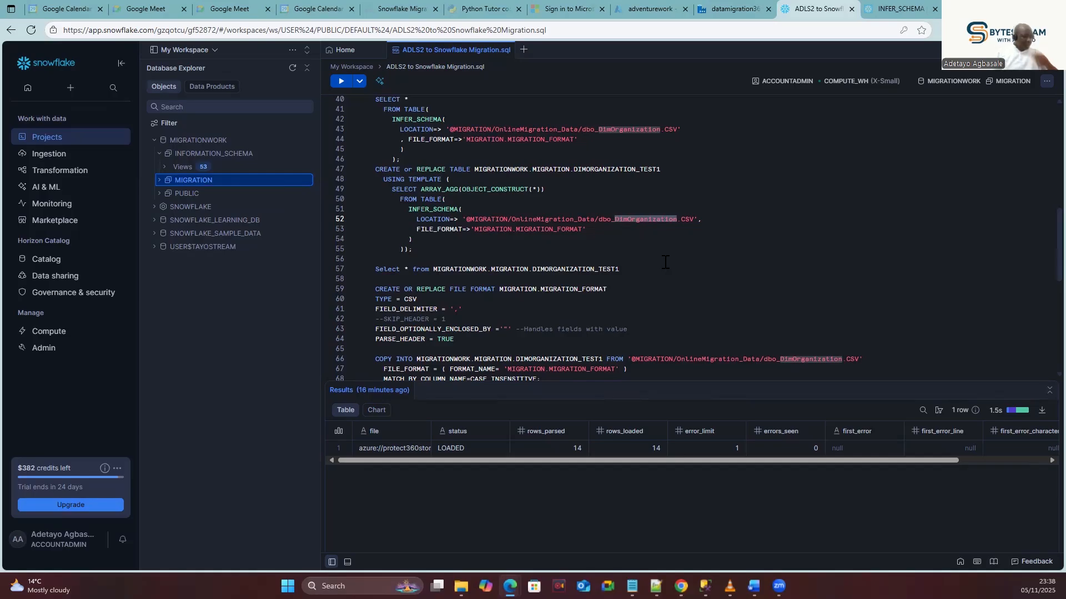
{"action": "key", "text": "ctrl+v"}
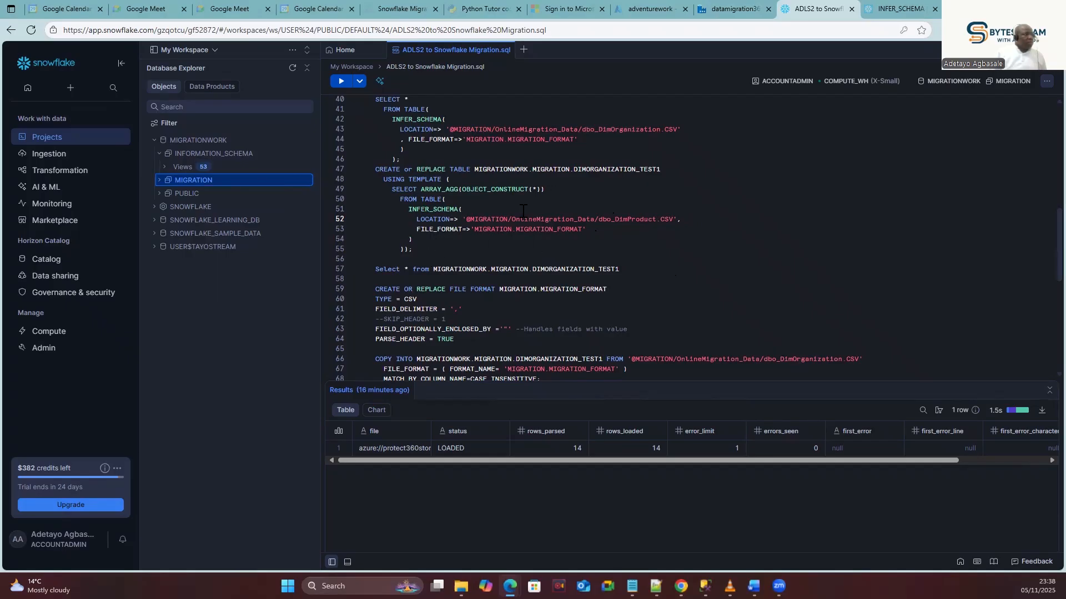
{"action": "scroll", "coordinate": [523, 211], "scroll_direction": "up", "scroll_amount": 2}
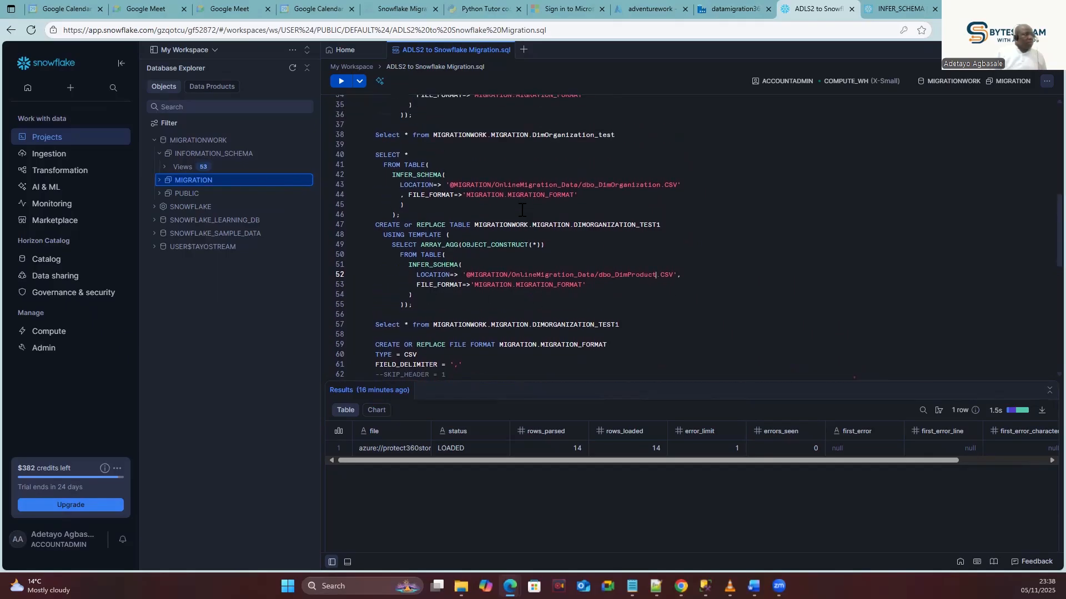
{"action": "double_click", "coordinate": [634, 184]}
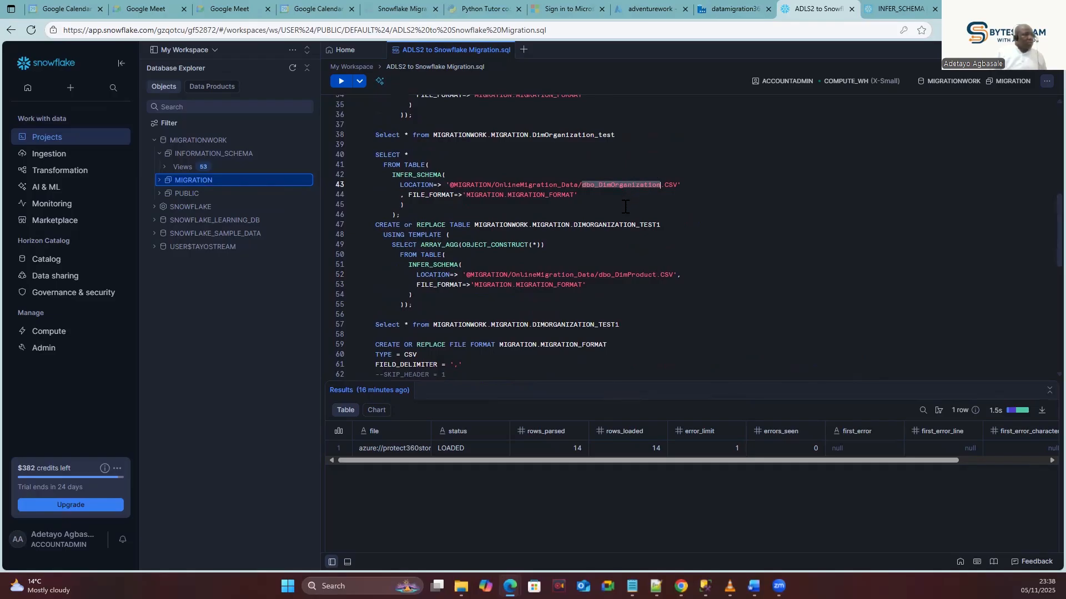
{"action": "left_click", "coordinate": [661, 185]}
{"action": "left_click_drag", "start_coordinate": [661, 185], "coordinate": [600, 186]}
{"action": "key", "text": "ctrl+v"}
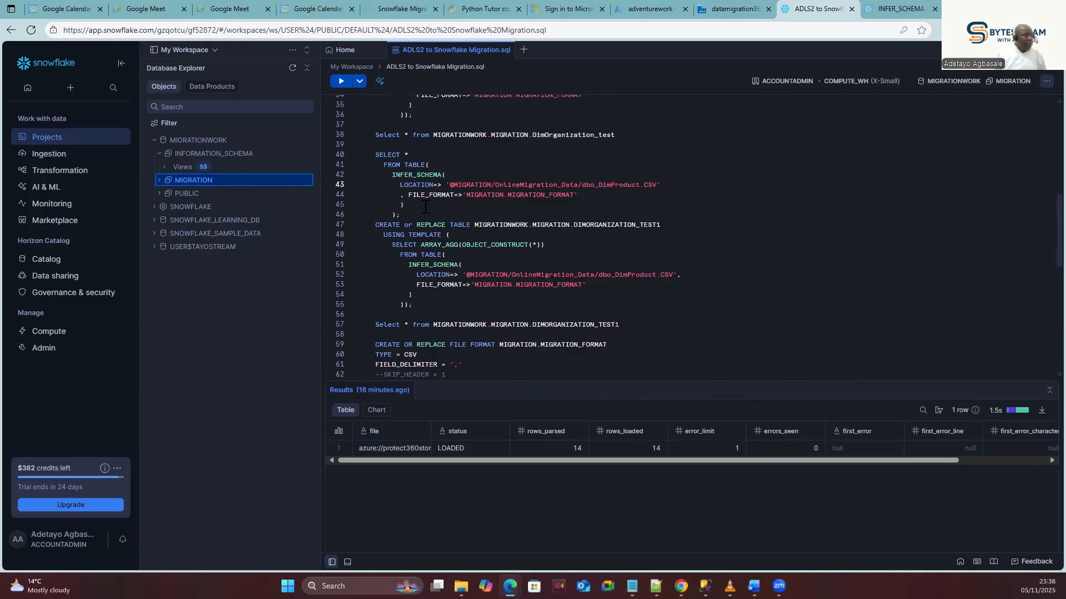
Run the INFER_SCHEMA query on dbo_DimProduct.CSV and note the CSV header field-count error.
{"action": "left_click_drag", "start_coordinate": [398, 214], "coordinate": [370, 143]}
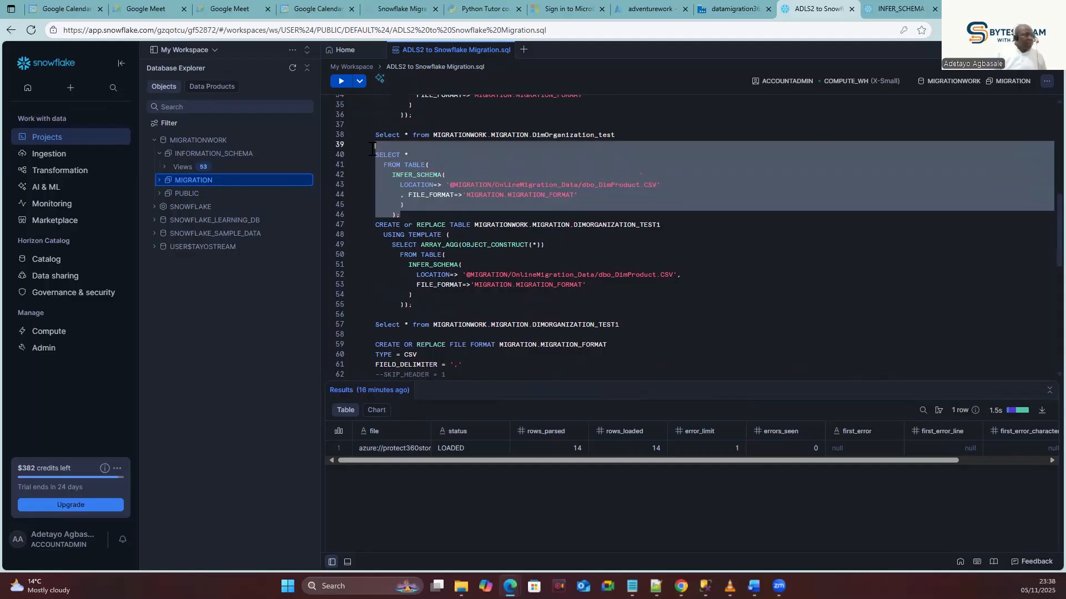
{"action": "left_click", "coordinate": [341, 81]}
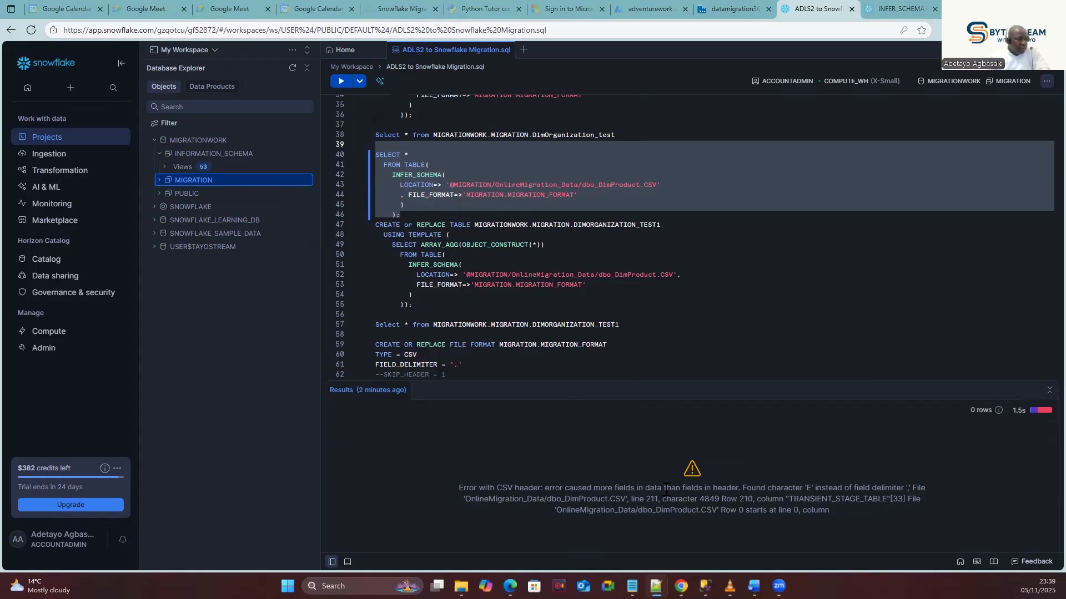
{"action": "left_click_drag", "start_coordinate": [739, 487], "coordinate": [701, 491]}
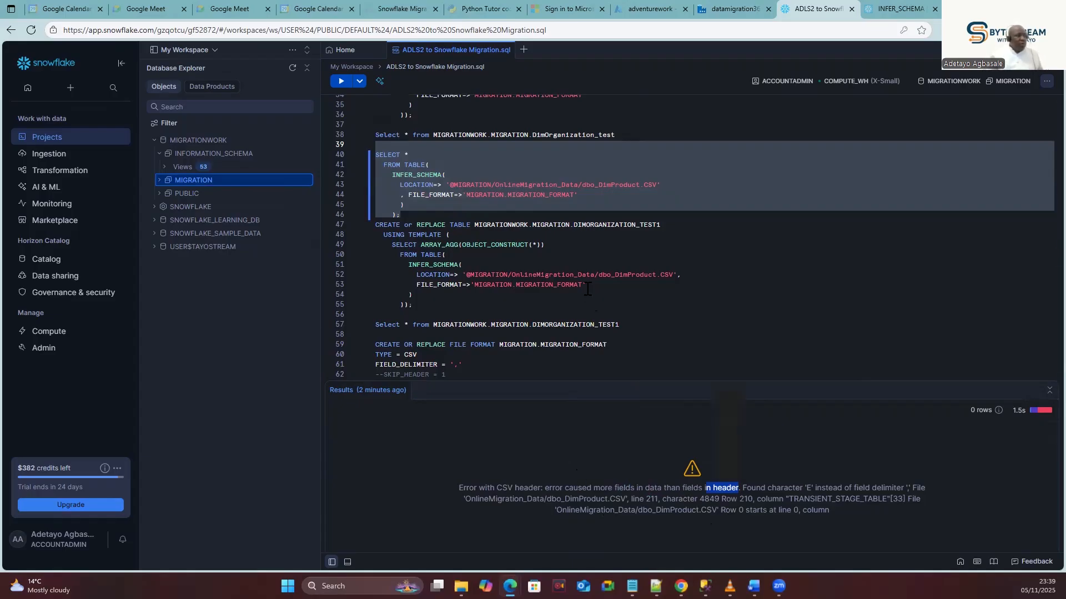
{"action": "left_click", "coordinate": [621, 183]}
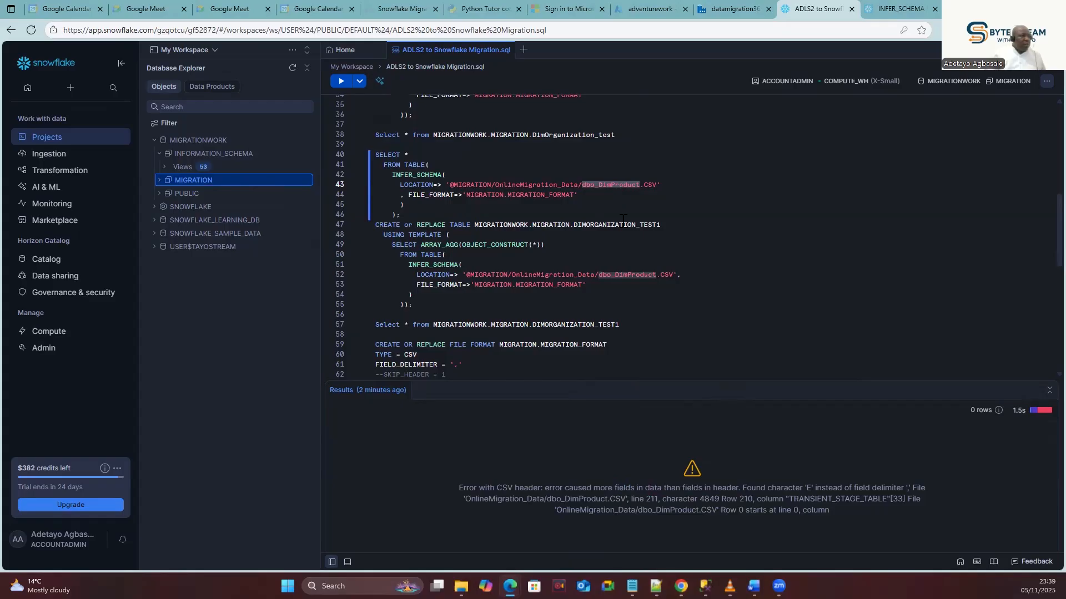
{"action": "left_click", "coordinate": [727, 9]}
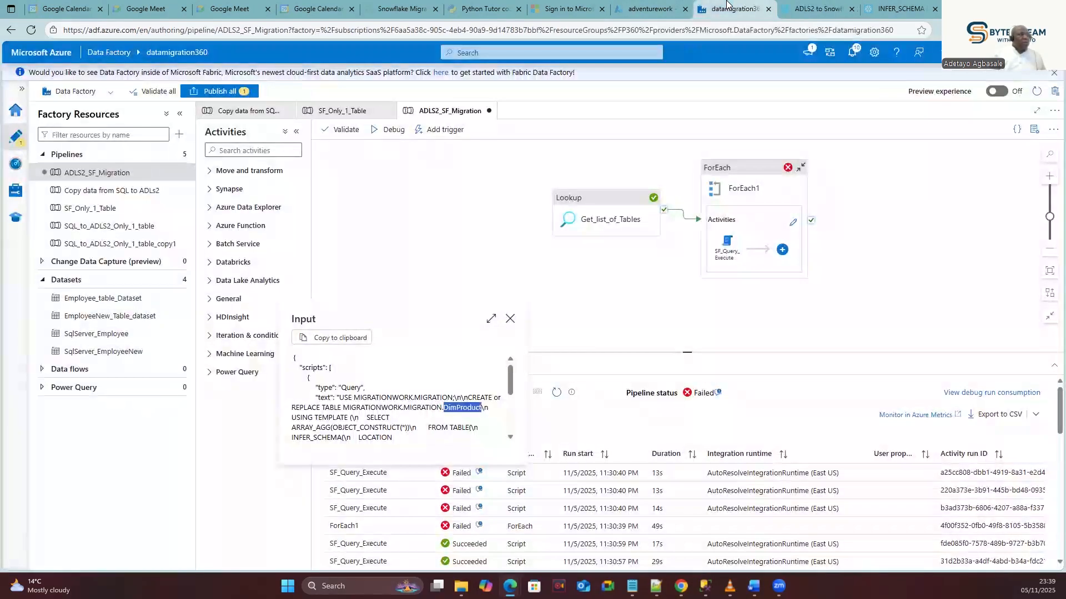
Attempt to view the 8.9 MiB dbo_DimProduct.CSV in OnlineMigration_Data, blocked by the 2.1MB limit.
{"action": "left_click", "coordinate": [658, 8]}
{"action": "left_click", "coordinate": [243, 240]}
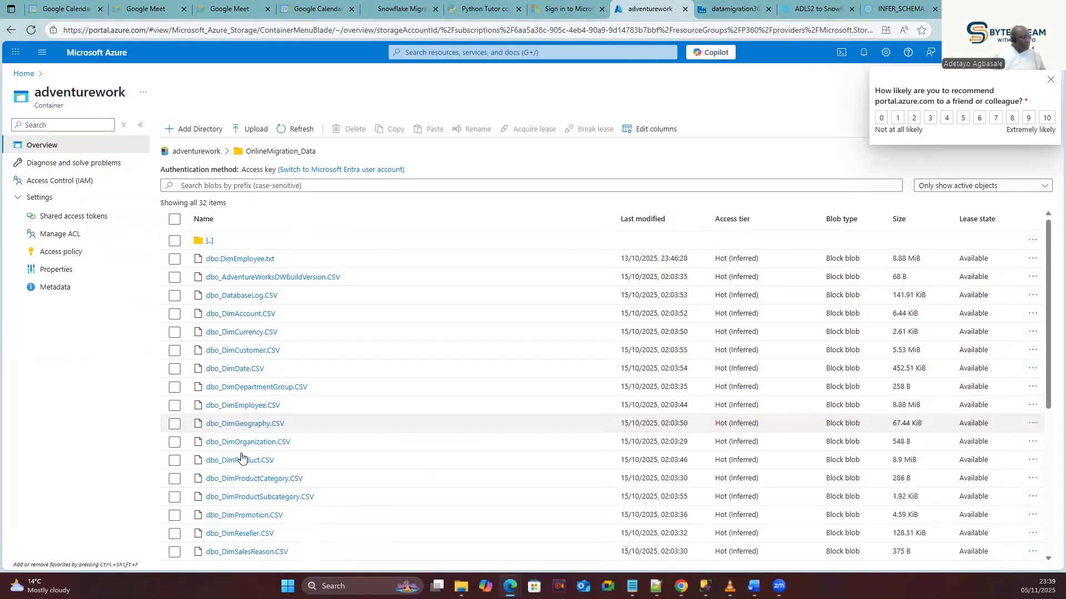
{"action": "left_click", "coordinate": [174, 462]}
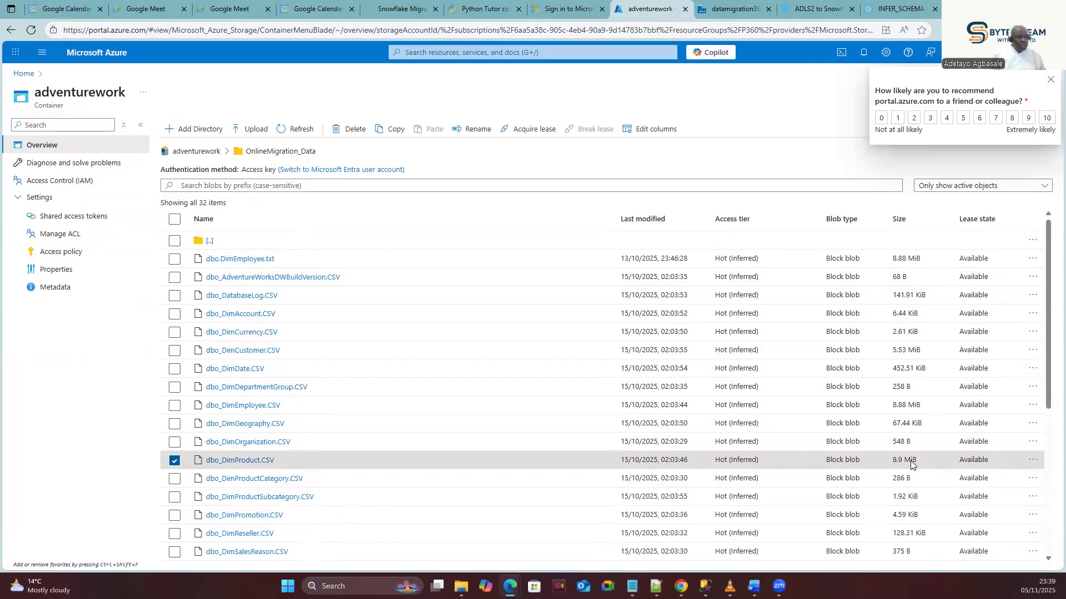
{"action": "left_click", "coordinate": [1033, 460]}
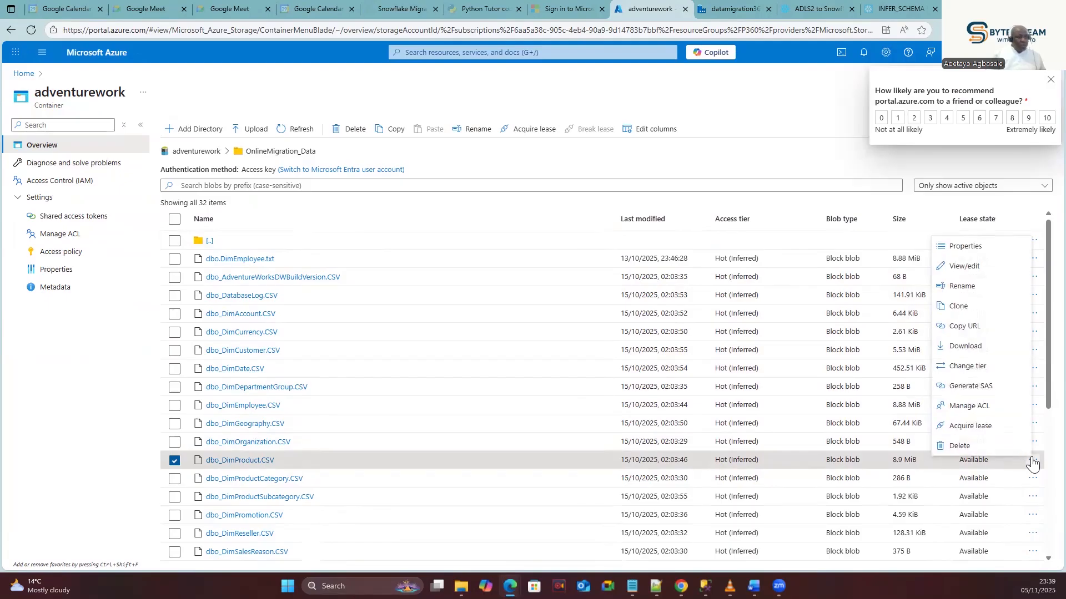
{"action": "left_click", "coordinate": [970, 267]}
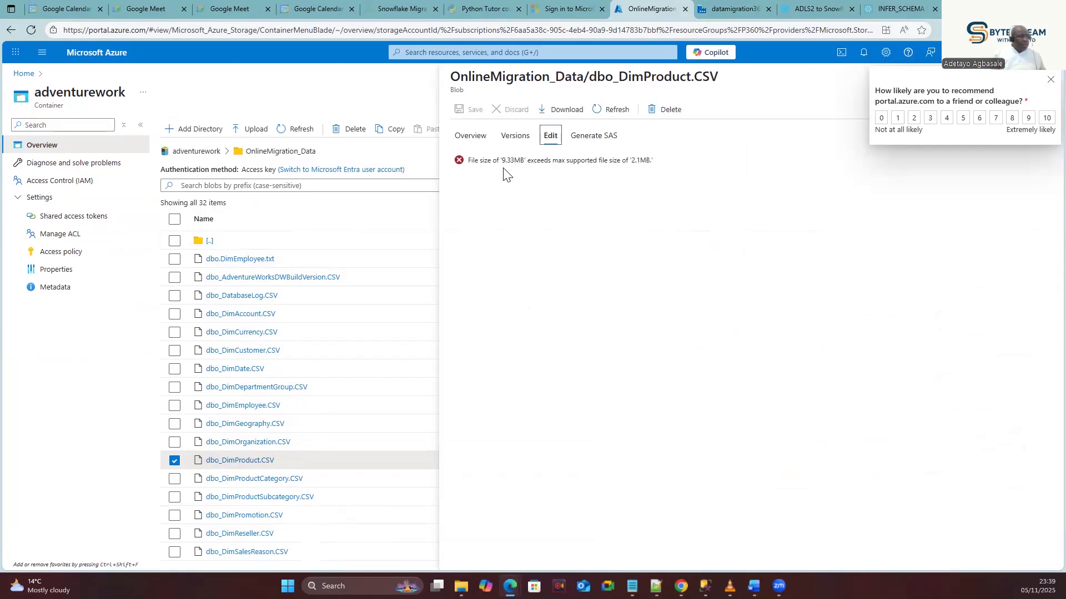
{"action": "left_click", "coordinate": [1047, 80]}
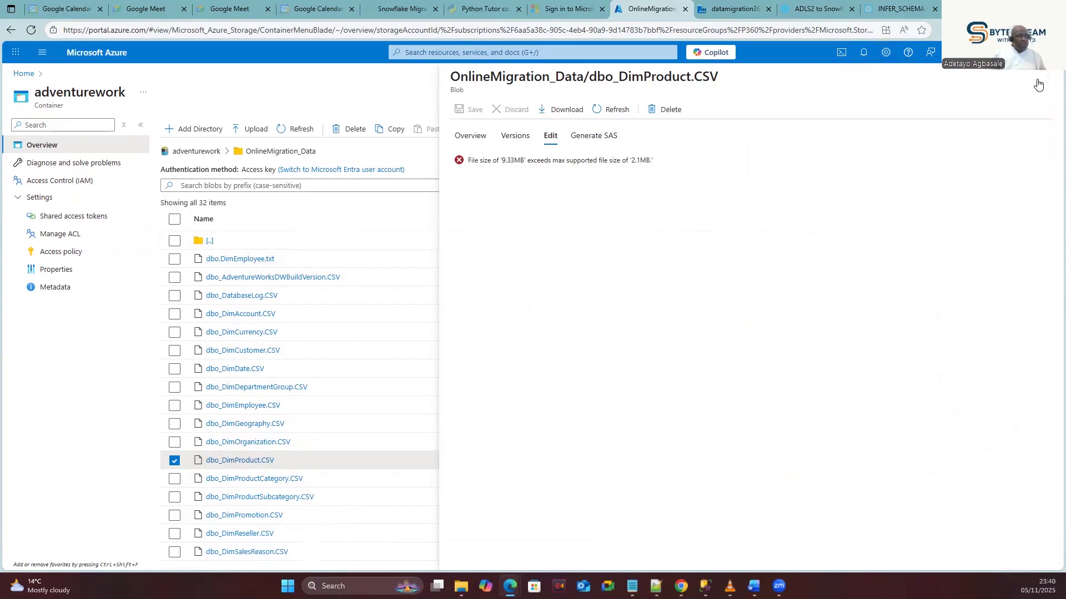
{"action": "left_click", "coordinate": [1043, 77]}
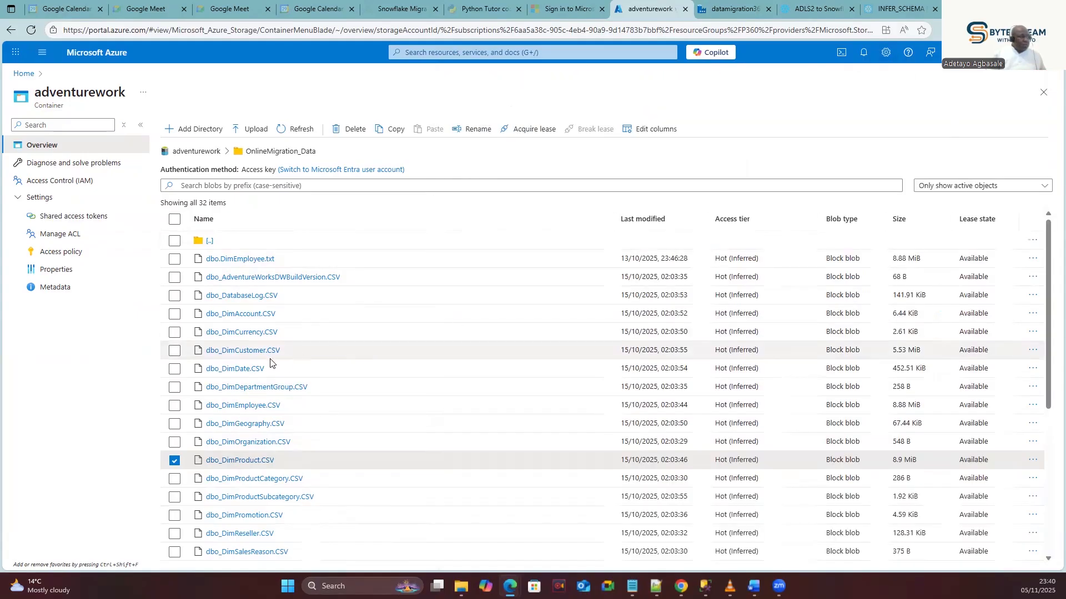
{"action": "left_click", "coordinate": [727, 10]}
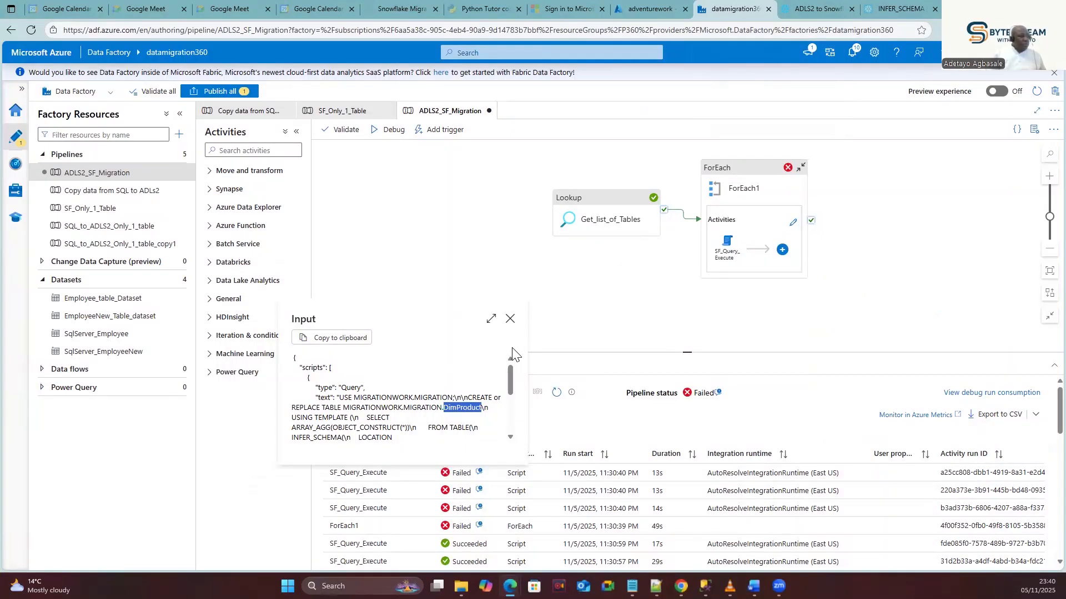
Open the third failed SF_Query_Execute run's input and pick out the DatabaseLog table name.
{"action": "left_click", "coordinate": [510, 318]}
{"action": "mouse_move", "coordinate": [410, 492]}
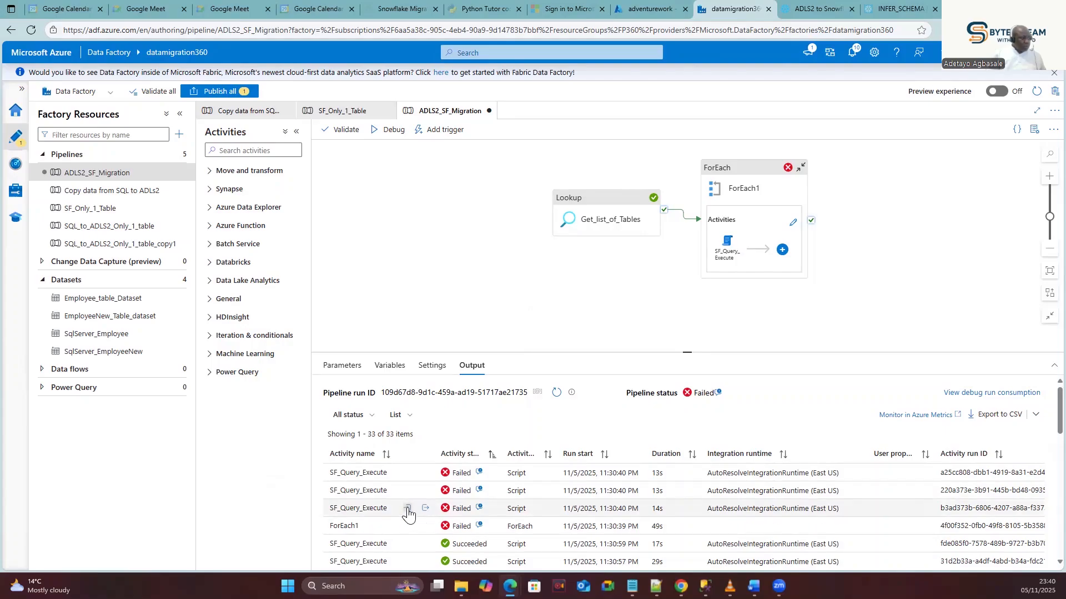
{"action": "left_click", "coordinate": [409, 509]}
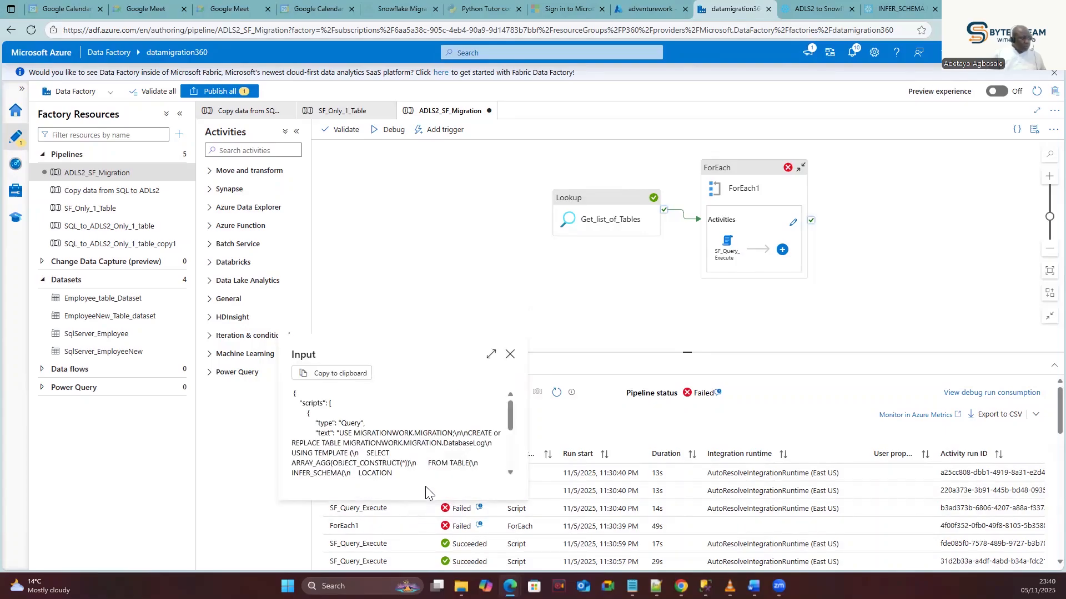
{"action": "double_click", "coordinate": [457, 444]}
{"action": "key", "text": "ctrl+c"}
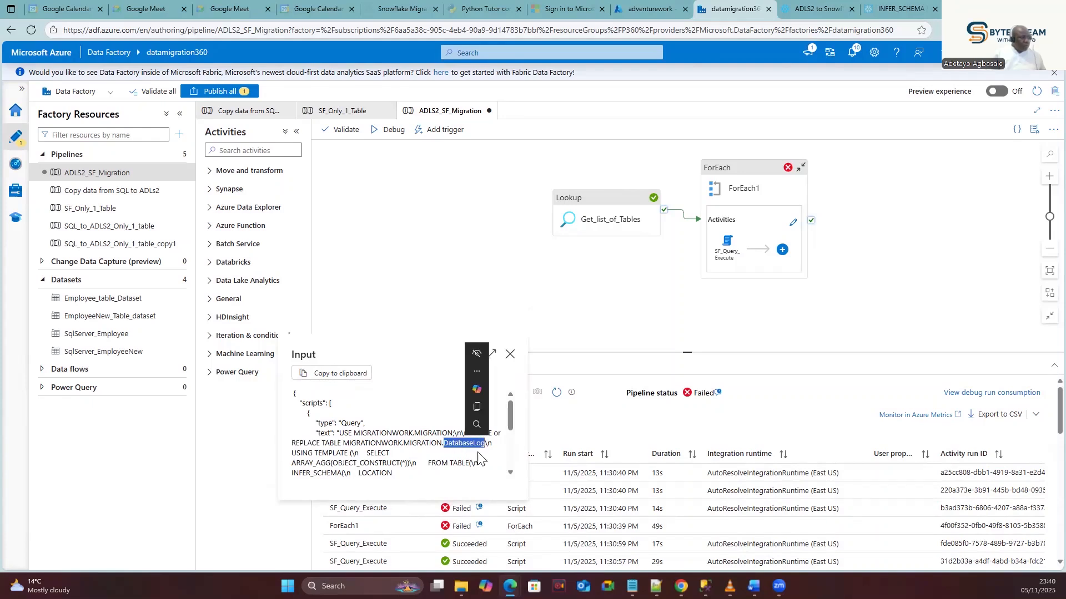
{"action": "left_click", "coordinate": [844, 6]}
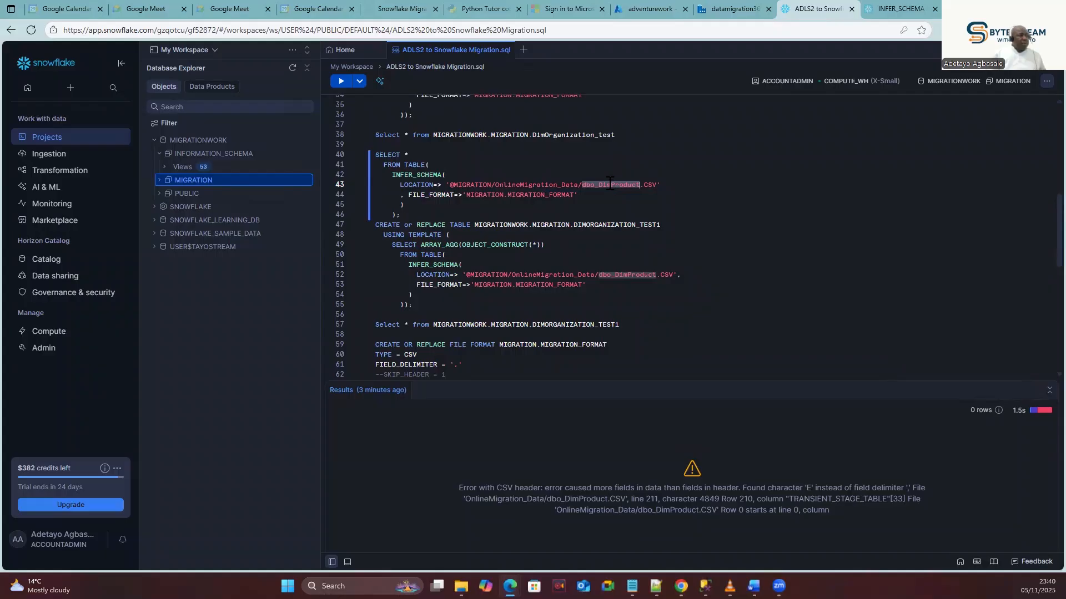
Point the INFER_SCHEMA path at dbo_DatabaseLog.CSV, run it, and note the line-19 CSV error.
{"action": "left_click_drag", "start_coordinate": [640, 185], "coordinate": [601, 187]}
{"action": "key", "text": "ctrl+v"}
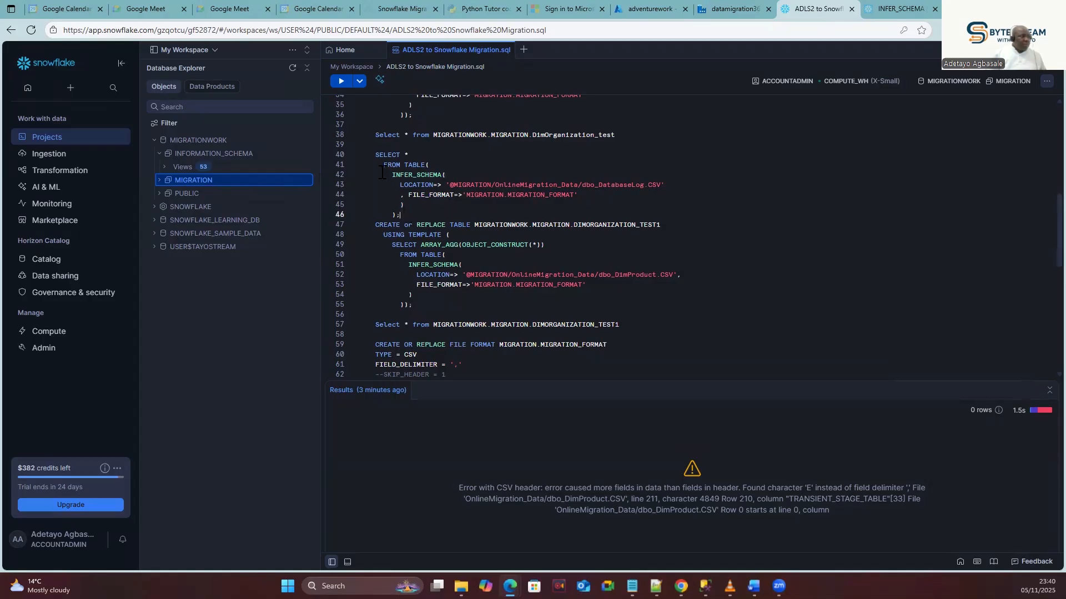
{"action": "left_click_drag", "start_coordinate": [399, 214], "coordinate": [375, 155]}
{"action": "left_click", "coordinate": [341, 81]}
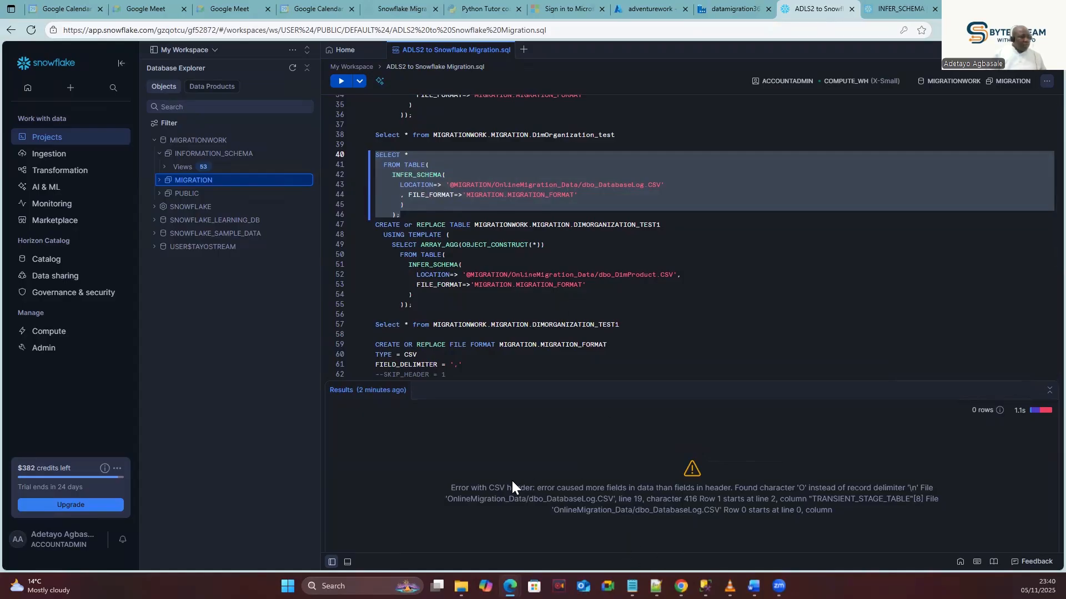
{"action": "left_click_drag", "start_coordinate": [581, 489], "coordinate": [933, 489]}
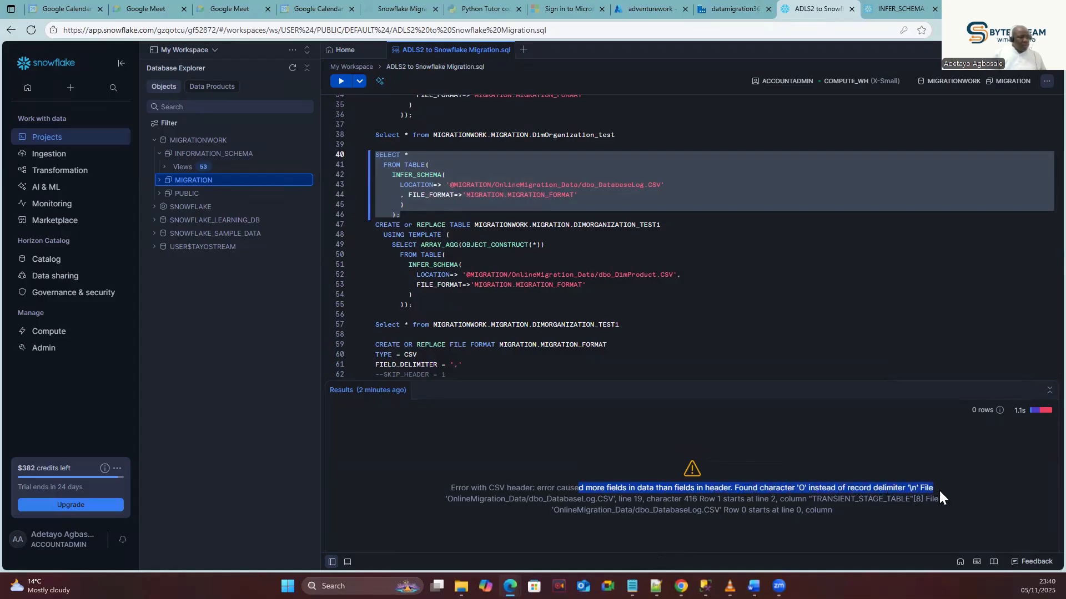
{"action": "left_click", "coordinate": [664, 6]}
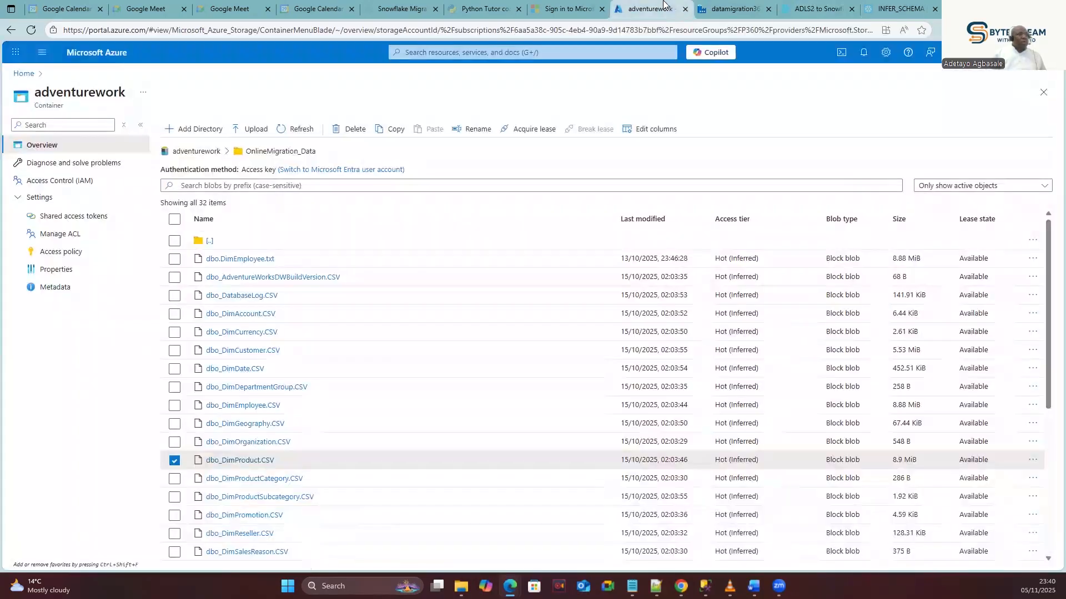
Select dbo_DatabaseLog.CSV in OnlineMigration_Data and open its contents in View/edit for a first look.
{"action": "left_click", "coordinate": [748, 11]}
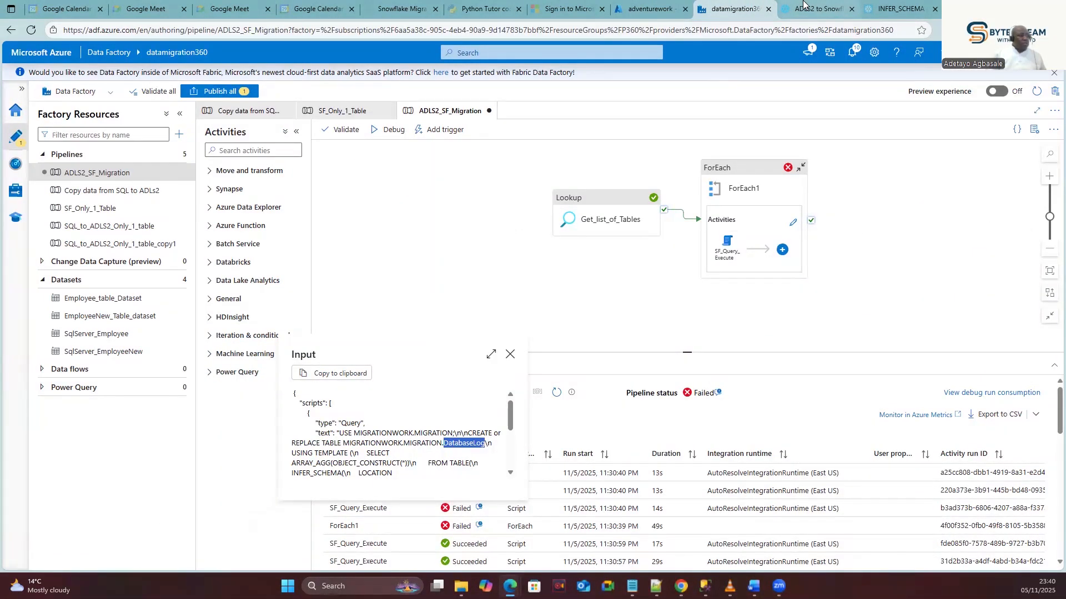
{"action": "left_click", "coordinate": [647, 7]}
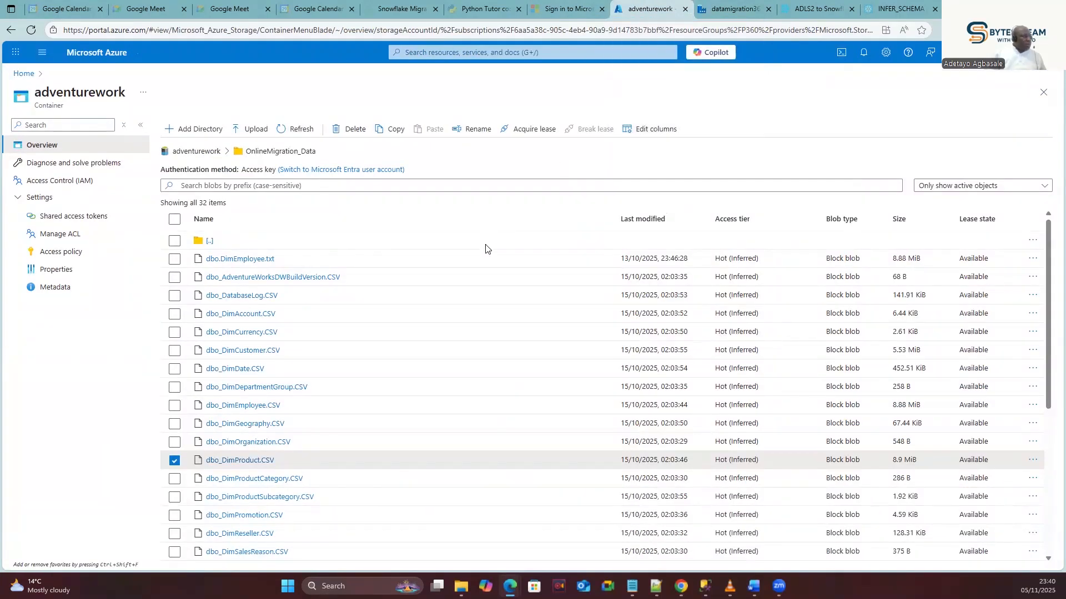
{"action": "left_click", "coordinate": [176, 297]}
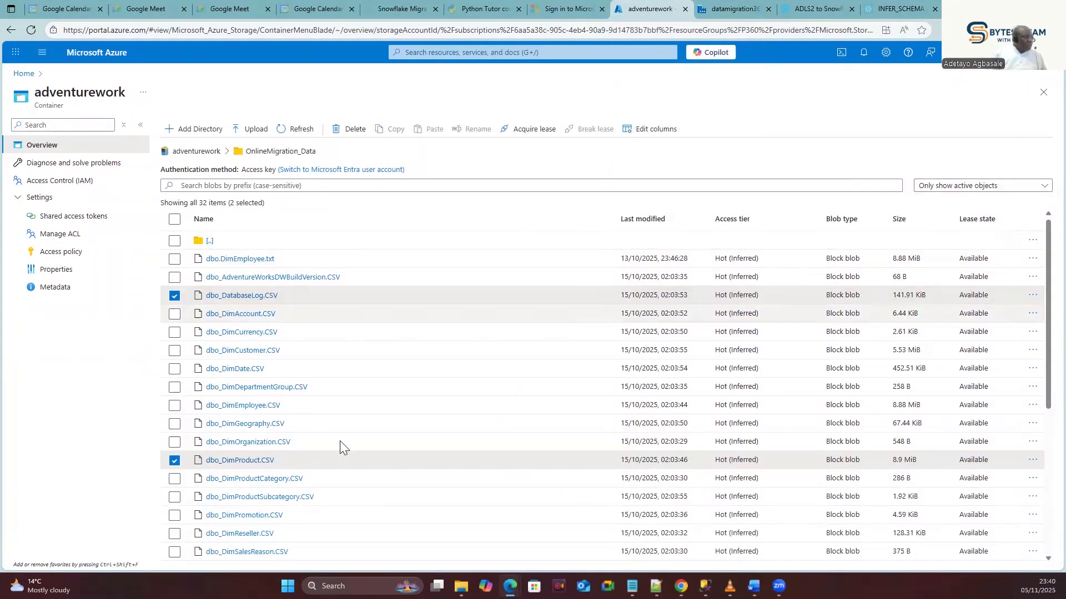
{"action": "left_click", "coordinate": [175, 461]}
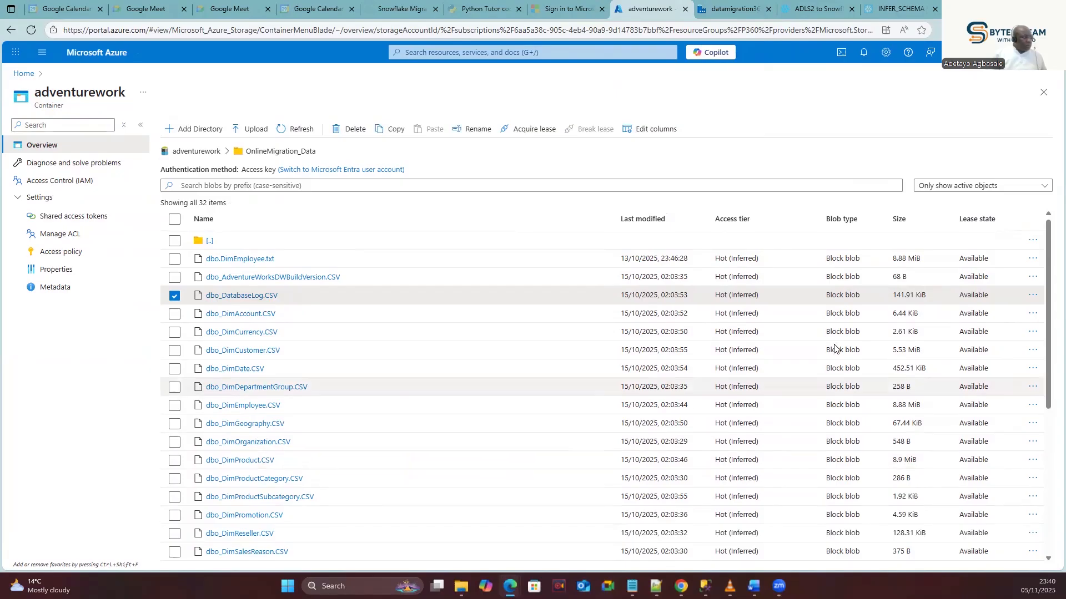
{"action": "left_click", "coordinate": [1032, 295]}
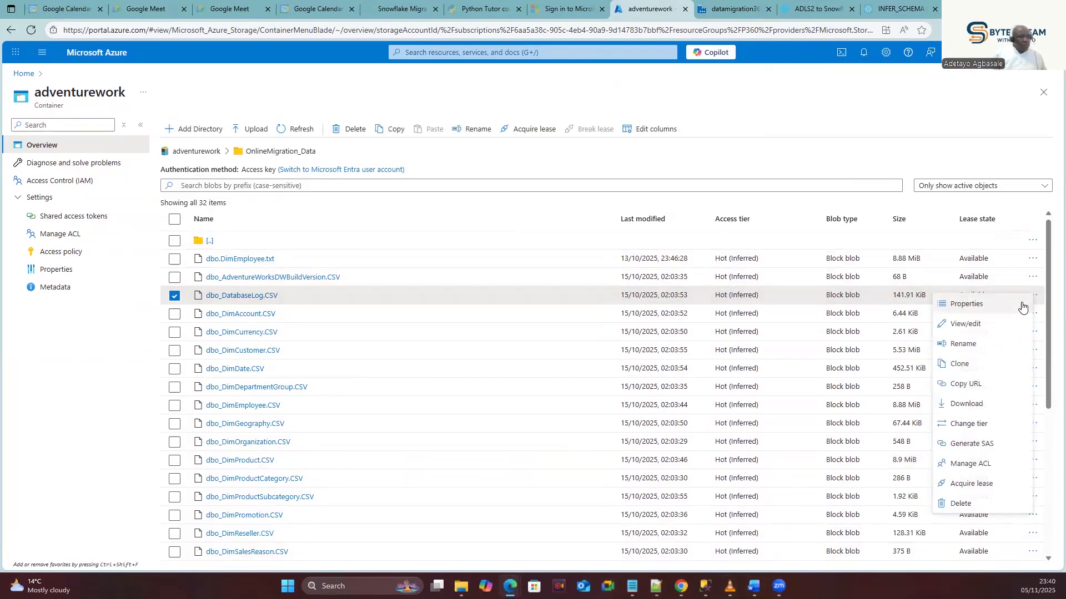
{"action": "left_click", "coordinate": [966, 324]}
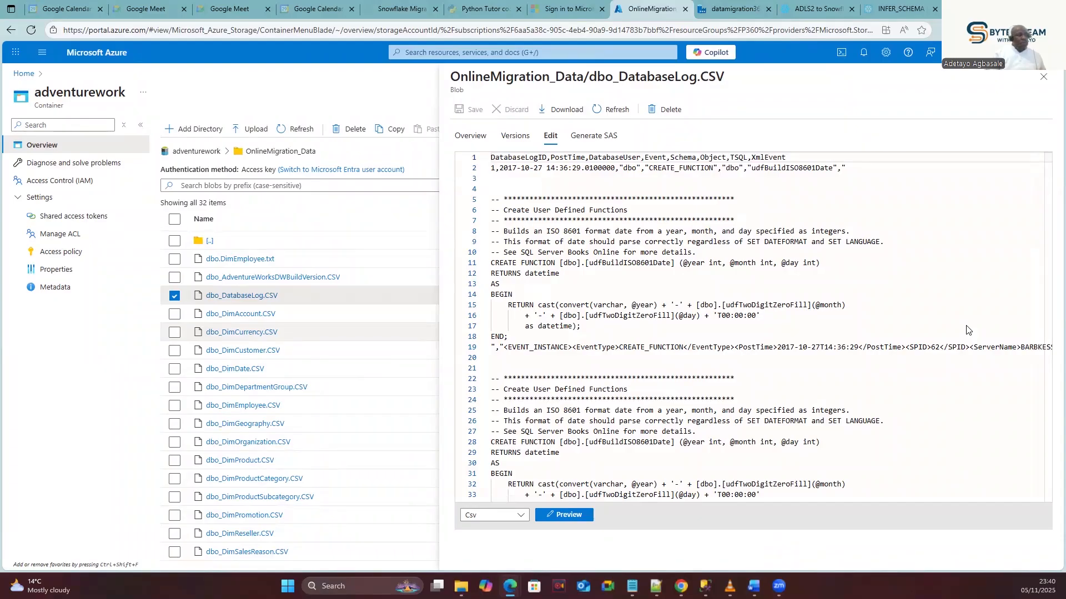
{"action": "scroll", "coordinate": [632, 289], "scroll_direction": "down", "scroll_amount": 1}
{"action": "scroll", "coordinate": [630, 276], "scroll_direction": "up", "scroll_amount": 1}
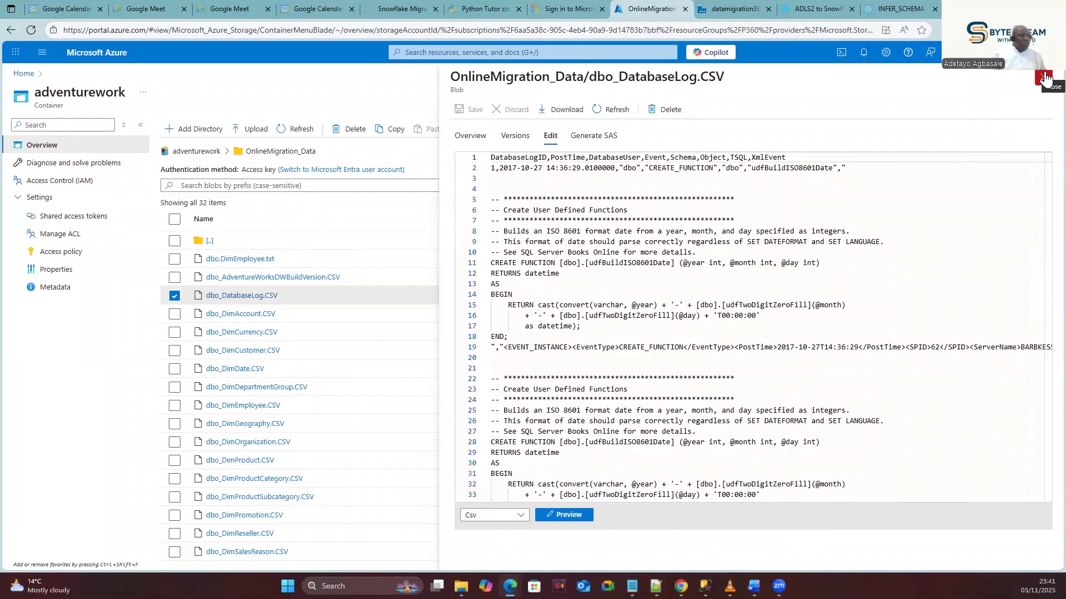
{"action": "scroll", "coordinate": [798, 331], "scroll_direction": "down", "scroll_amount": 8}
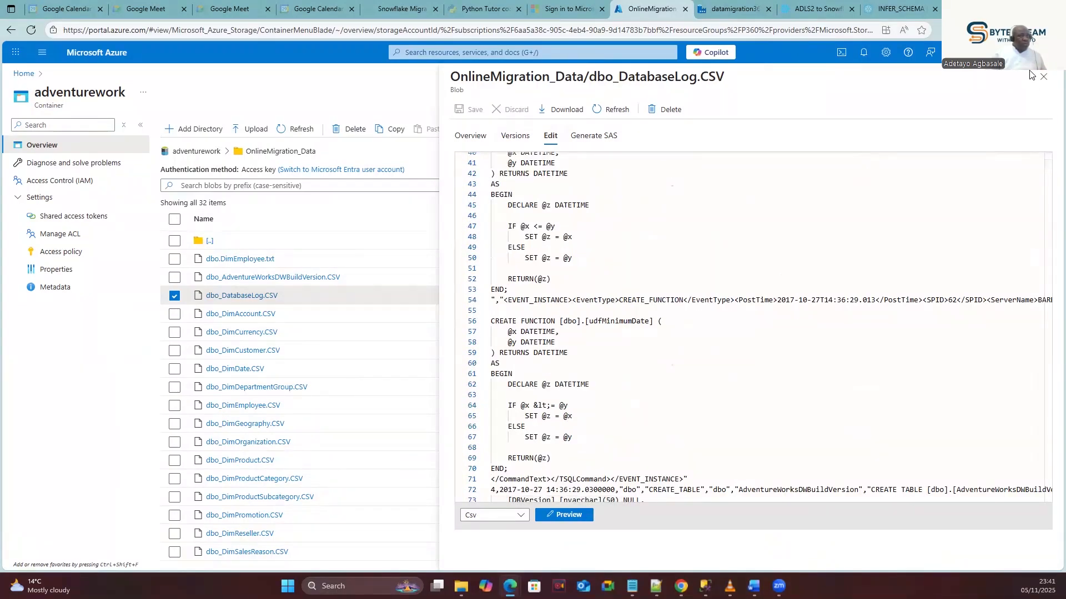
{"action": "left_click", "coordinate": [1043, 76]}
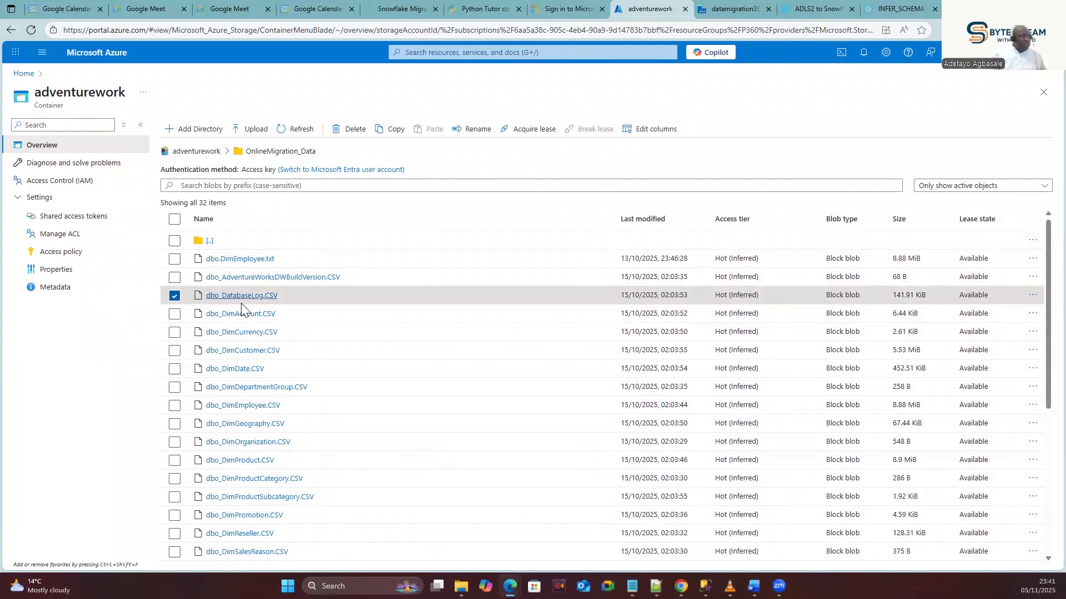
Reopen dbo_DatabaseLog.CSV and examine the DatabaseLogID, PostTime, DatabaseUser headers and first multi-line record.
{"action": "left_click", "coordinate": [705, 587]}
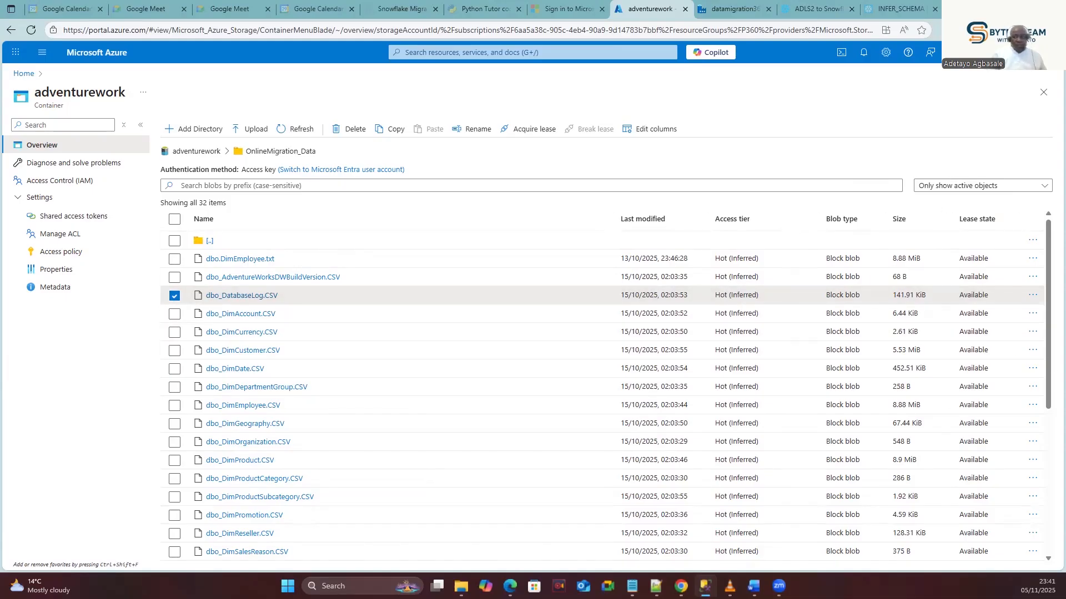
{"action": "left_click", "coordinate": [1032, 295]}
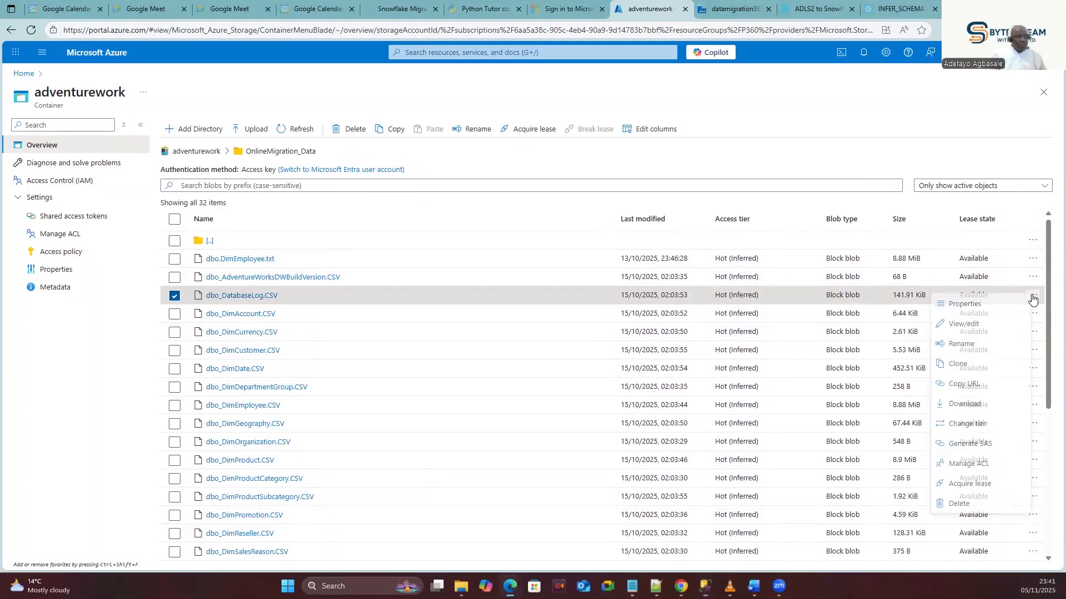
{"action": "left_click", "coordinate": [964, 326]}
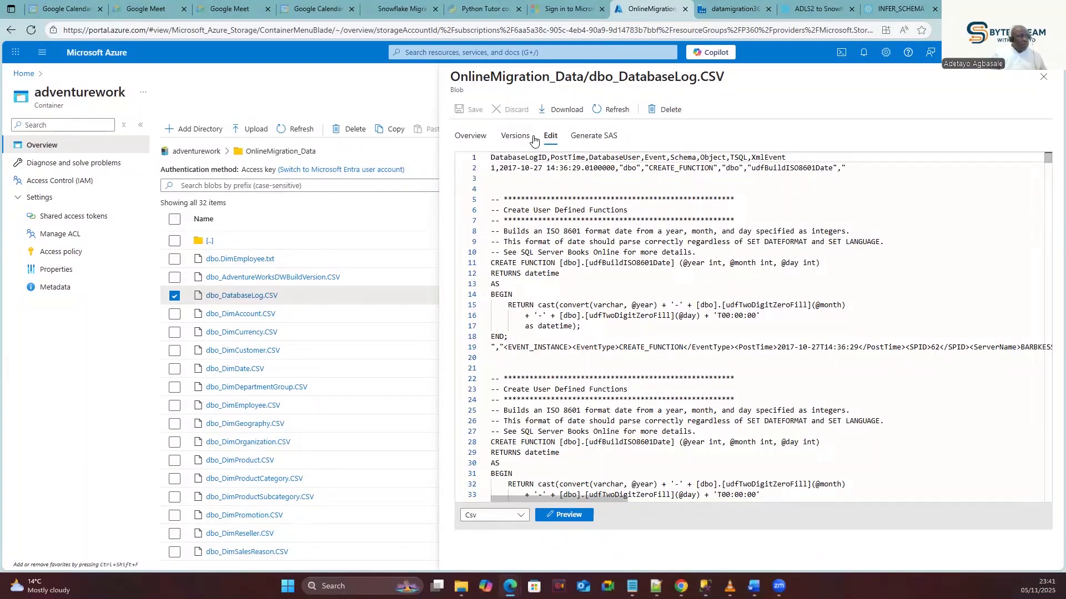
{"action": "scroll", "coordinate": [561, 237], "scroll_direction": "down", "scroll_amount": 1}
{"action": "scroll", "coordinate": [562, 237], "scroll_direction": "up", "scroll_amount": 1}
{"action": "double_click", "coordinate": [514, 159]}
{"action": "double_click", "coordinate": [579, 159]}
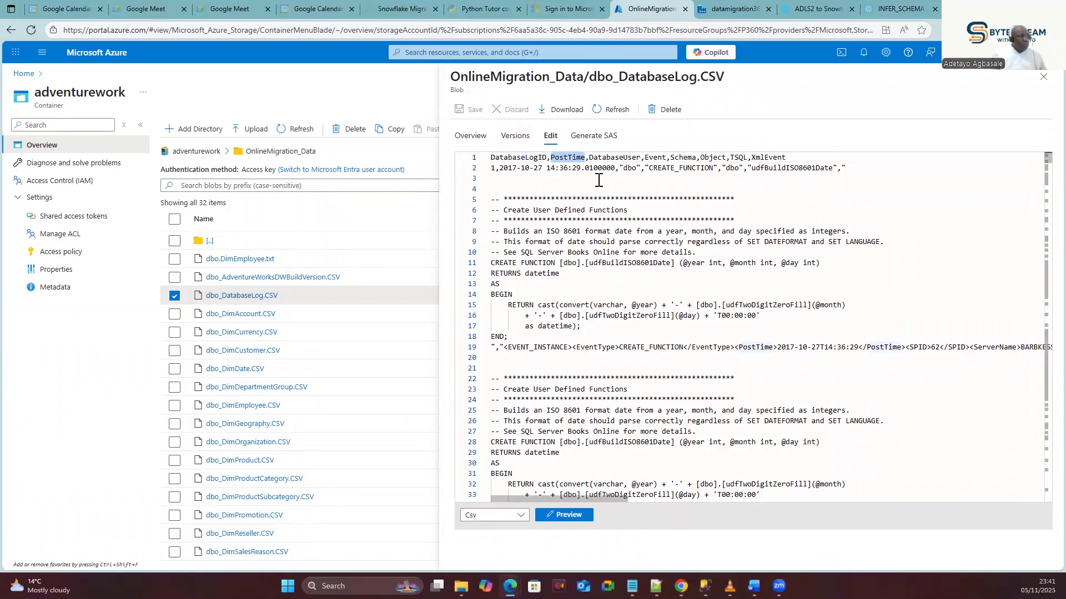
{"action": "double_click", "coordinate": [625, 158]}
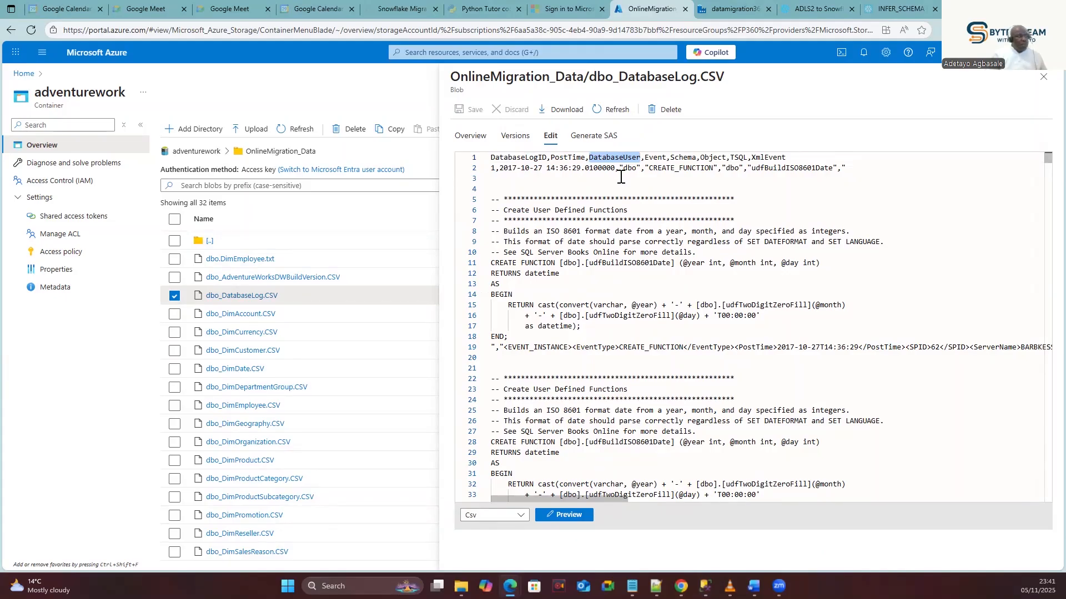
{"action": "double_click", "coordinate": [530, 160]}
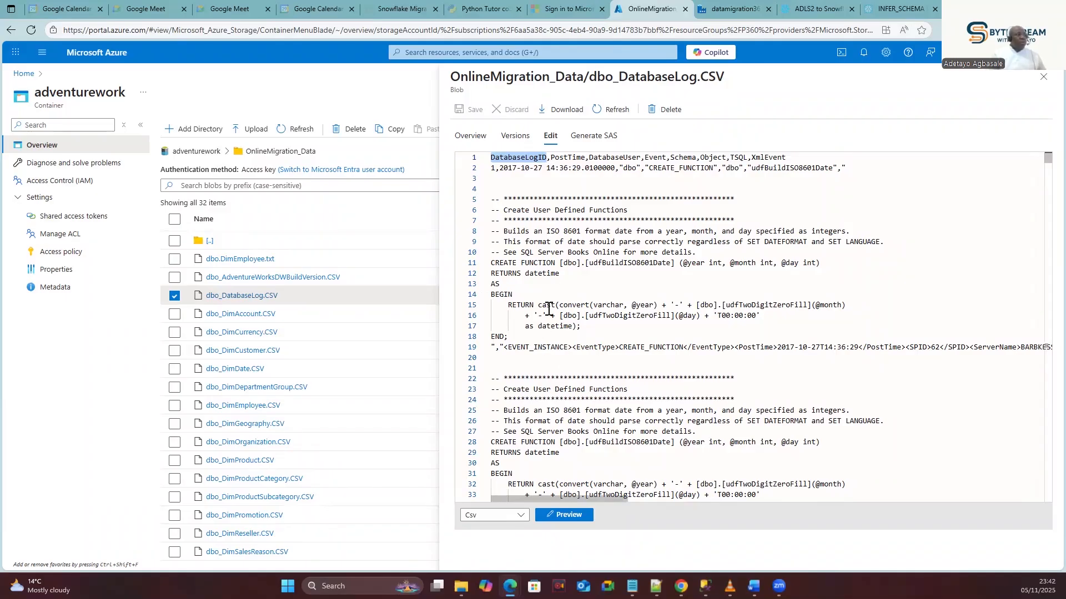
{"action": "left_click", "coordinate": [499, 168]}
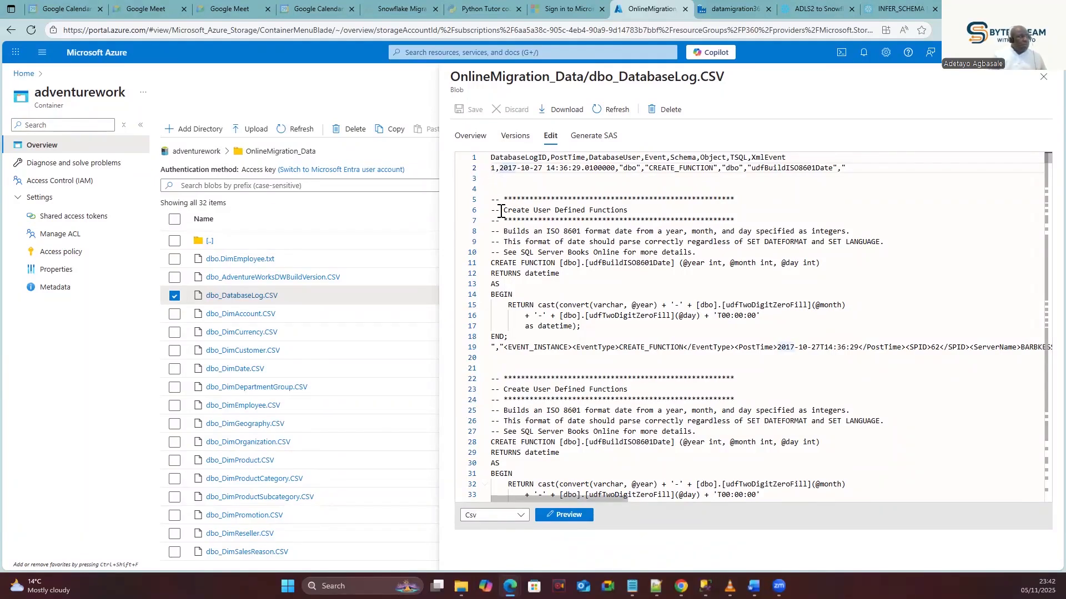
{"action": "scroll", "coordinate": [553, 350], "scroll_direction": "down", "scroll_amount": 2}
{"action": "scroll", "coordinate": [556, 344], "scroll_direction": "down", "scroll_amount": 3}
{"action": "scroll", "coordinate": [555, 342], "scroll_direction": "up", "scroll_amount": 2}
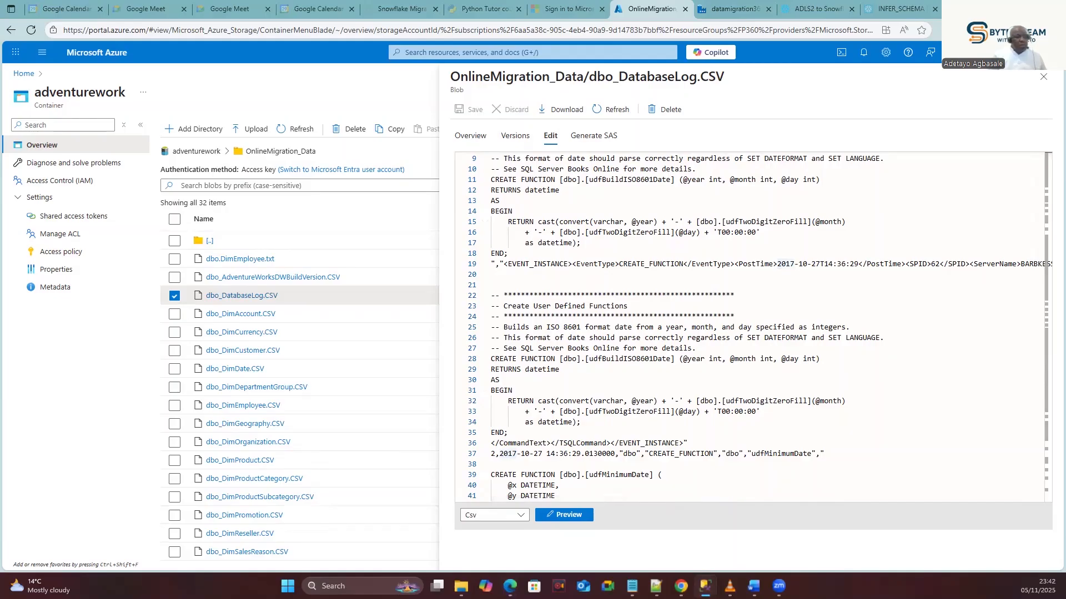
{"action": "left_click", "coordinate": [705, 587]}
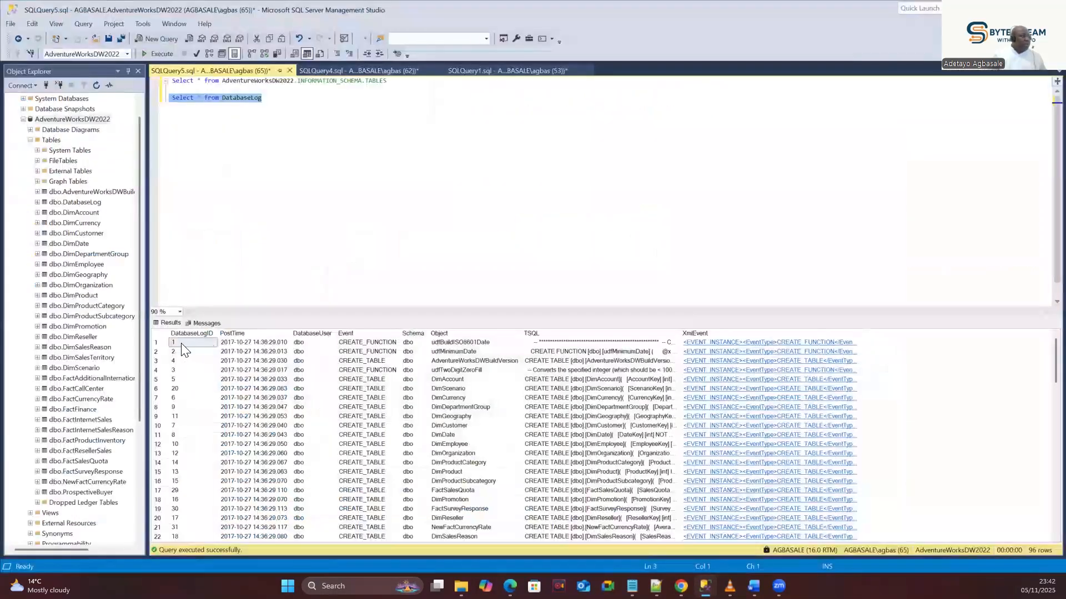
{"action": "left_click", "coordinate": [238, 345]}
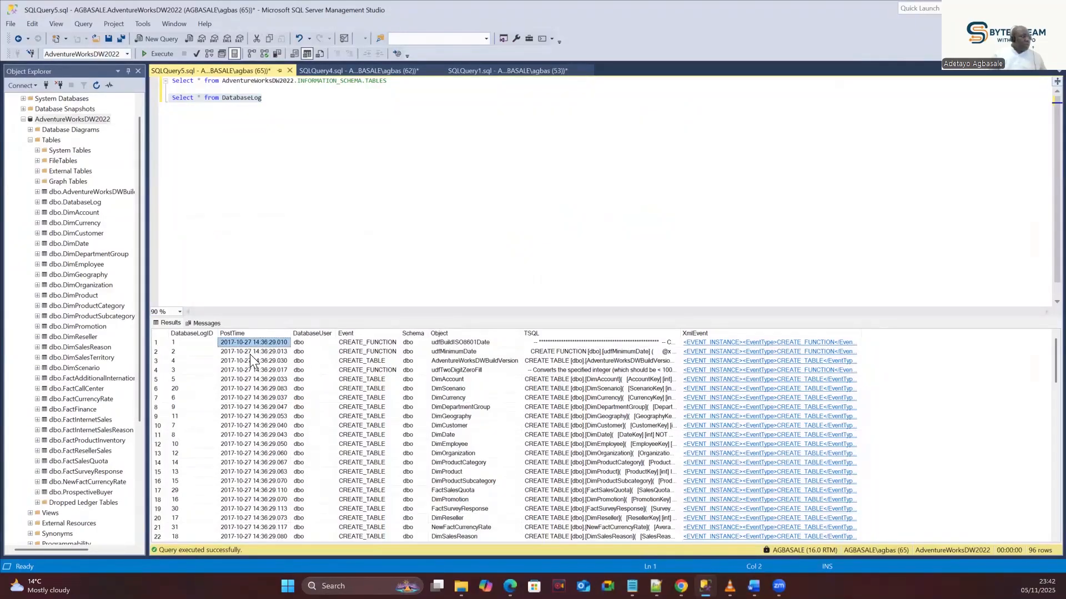
{"action": "left_click", "coordinate": [410, 342]}
{"action": "left_click", "coordinate": [605, 342]}
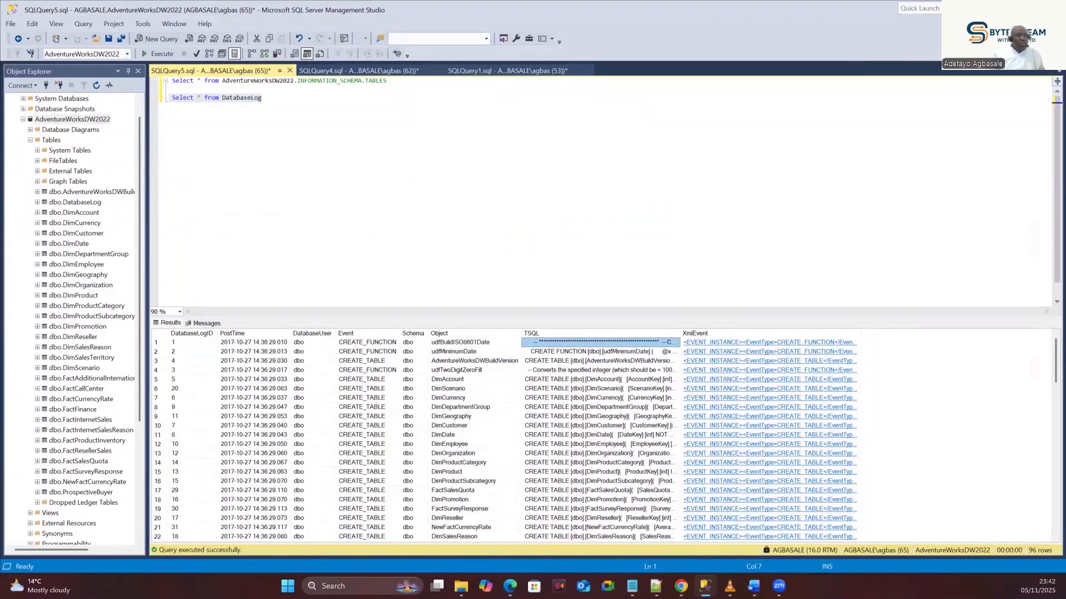
{"action": "left_click", "coordinate": [1011, 9]}
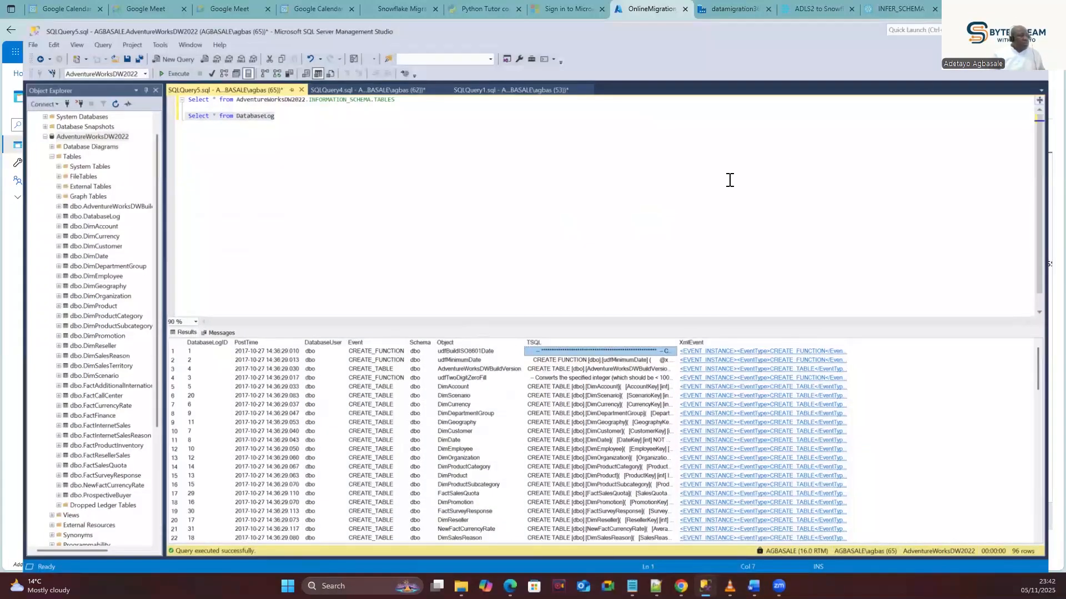
{"action": "scroll", "coordinate": [561, 299], "scroll_direction": "down", "scroll_amount": 3}
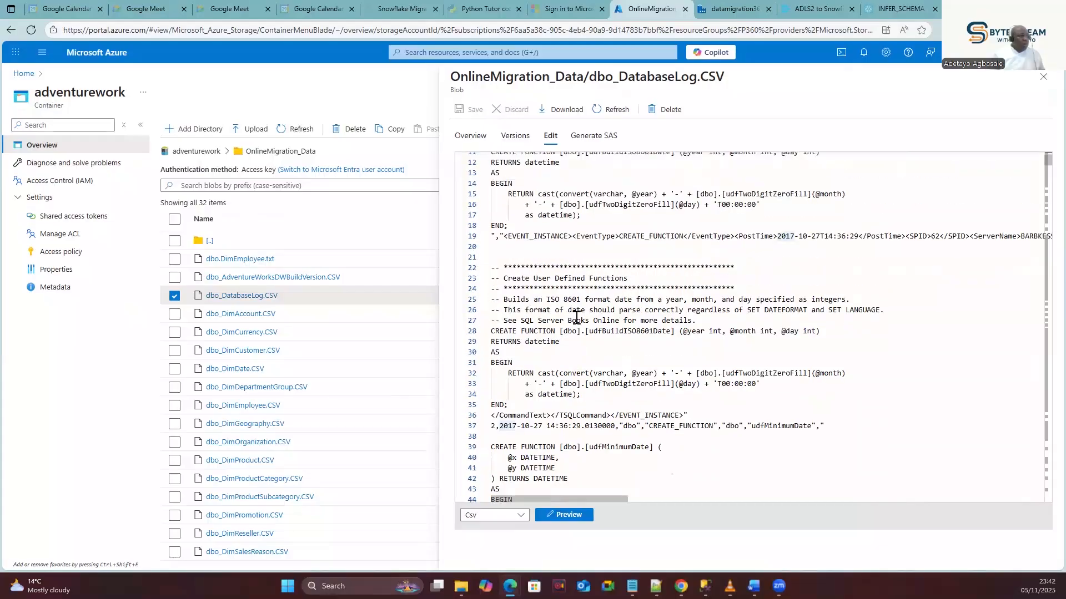
Close the DatabaseLog CSV and show the failed SF_Query_Execute run's FactAdditionalInternationalProductDescription create script.
{"action": "left_click", "coordinate": [1042, 79]}
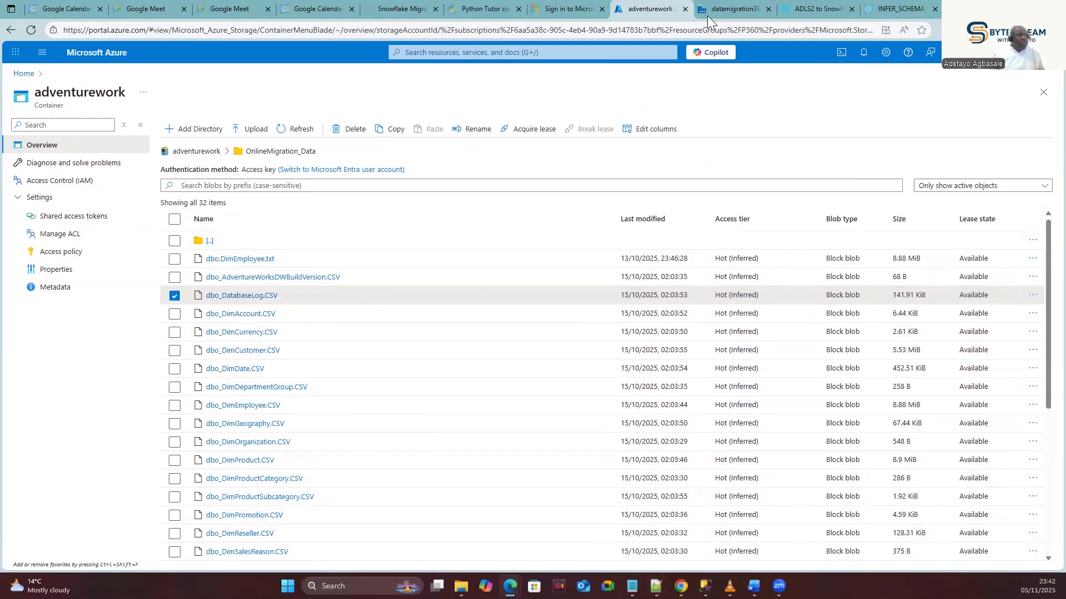
{"action": "left_click", "coordinate": [731, 8]}
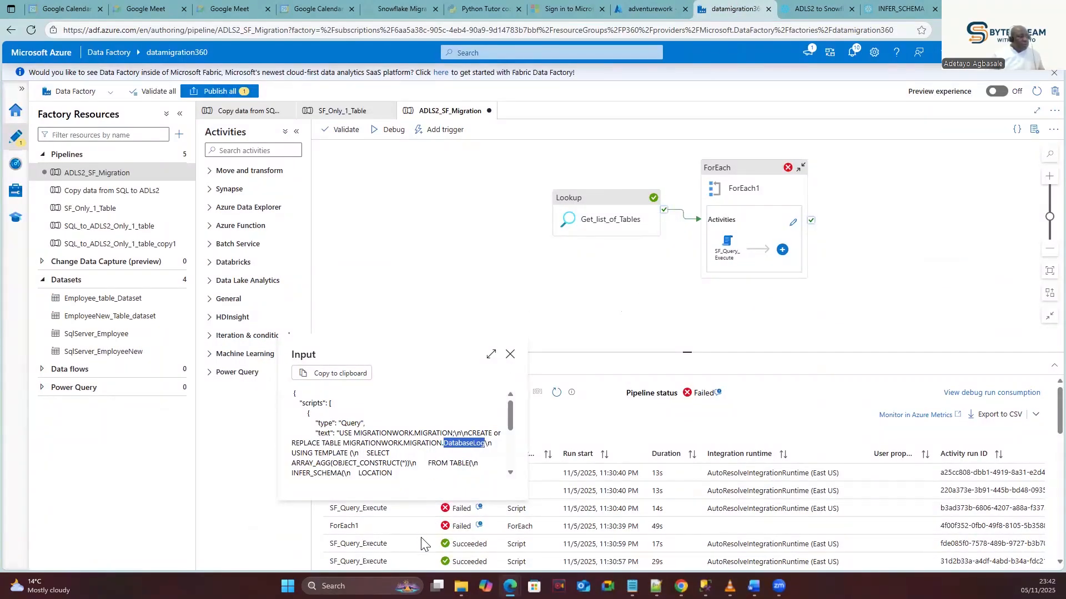
{"action": "left_click", "coordinate": [509, 354]}
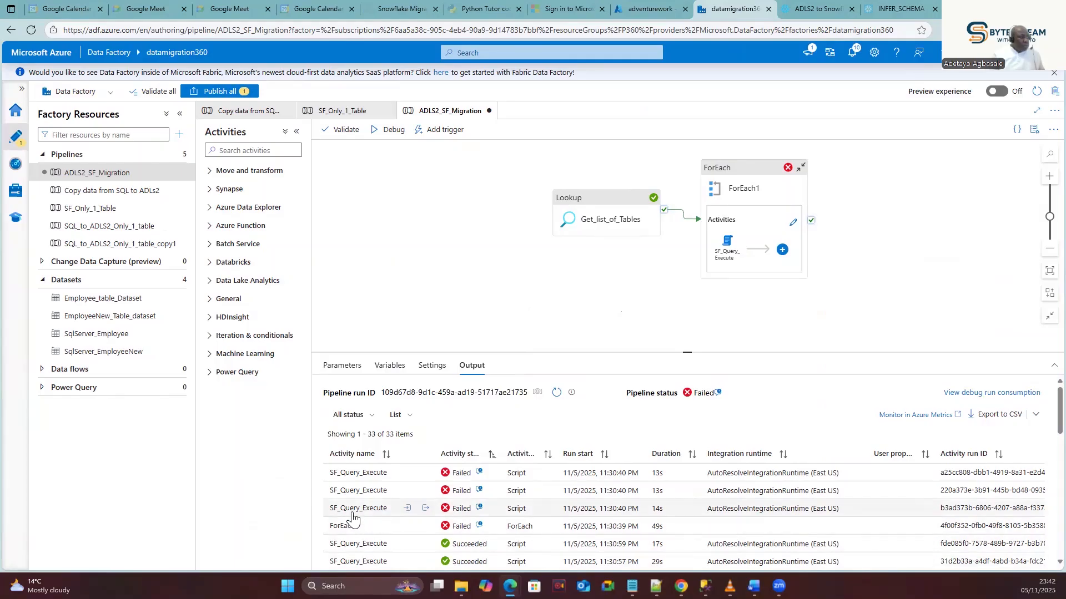
{"action": "left_click", "coordinate": [407, 510]}
{"action": "left_click", "coordinate": [407, 512]}
{"action": "left_click", "coordinate": [408, 491]}
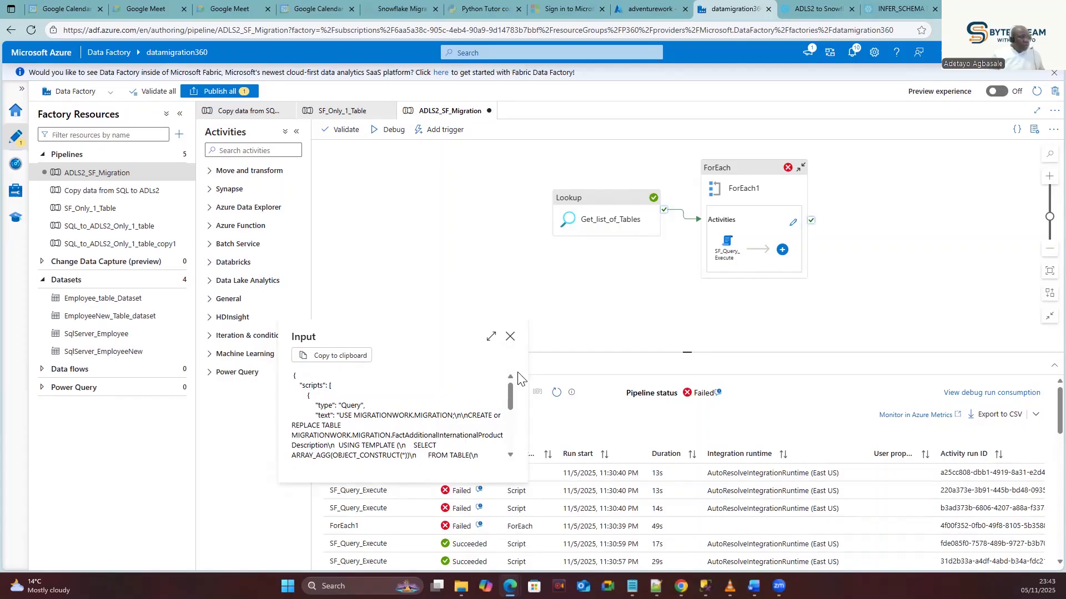
Locate dbo_FactAdditionalInternationalProductDescription.CSV in the OnlineMigration_Data container file list.
{"action": "left_click", "coordinate": [657, 9]}
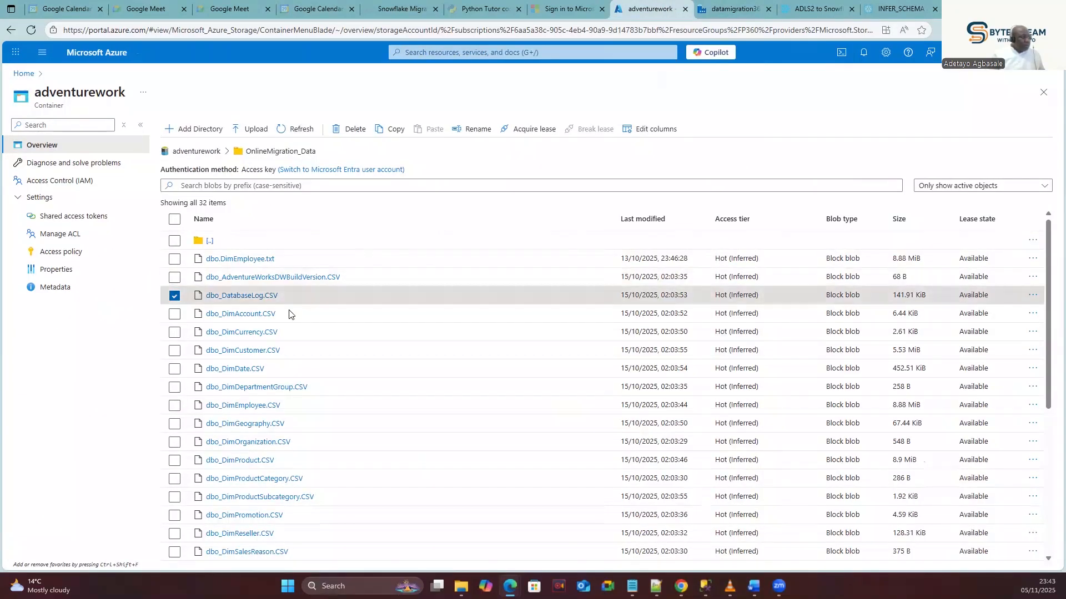
{"action": "scroll", "coordinate": [270, 377], "scroll_direction": "down", "scroll_amount": 5}
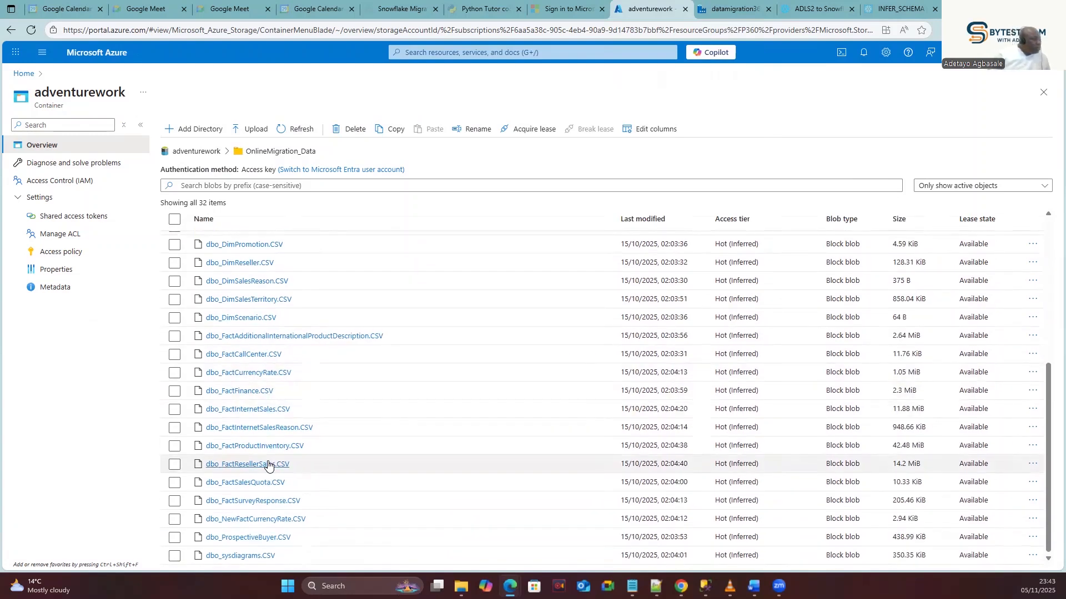
{"action": "left_click", "coordinate": [174, 336]}
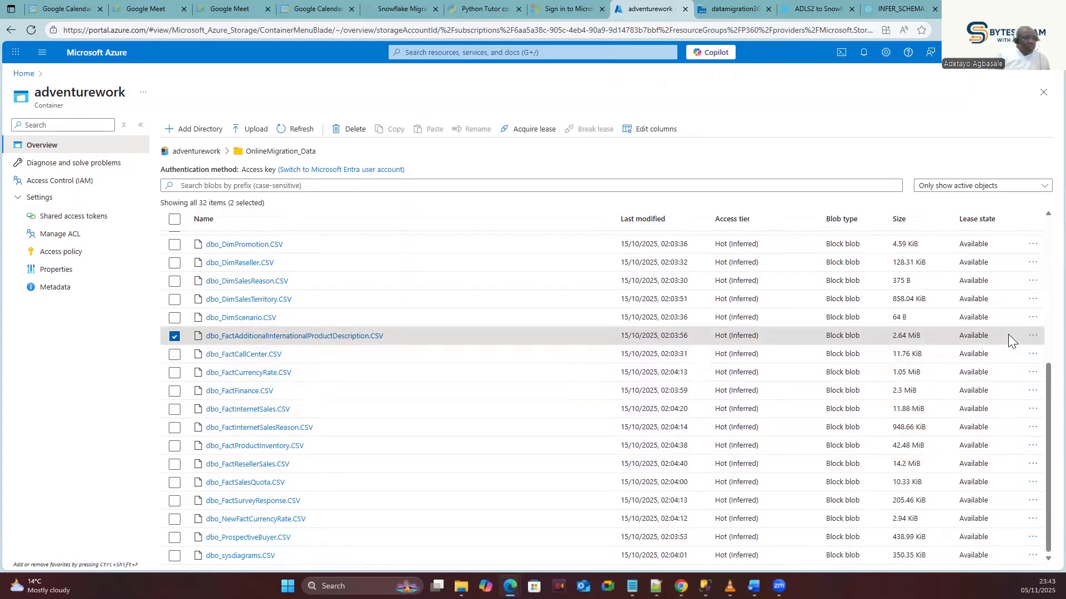
{"action": "left_click", "coordinate": [1032, 336]}
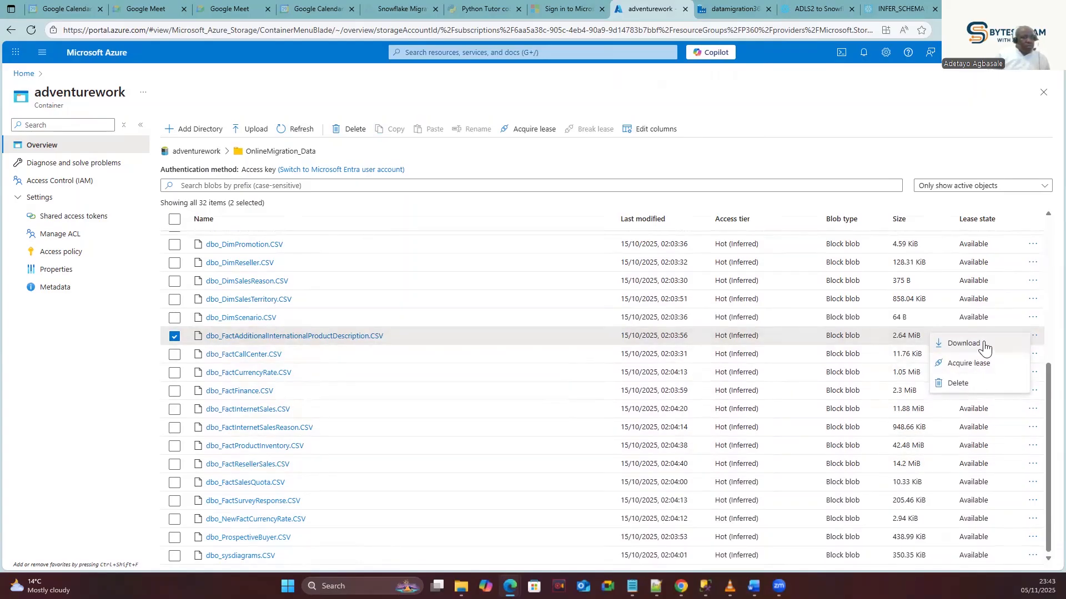
{"action": "left_click", "coordinate": [1034, 335]}
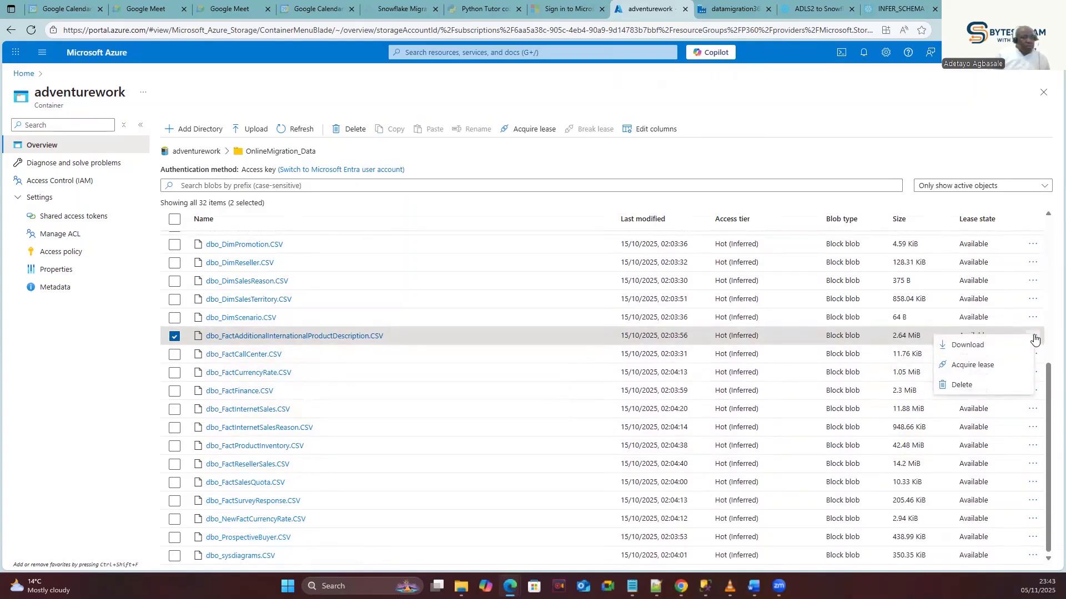
{"action": "left_click", "coordinate": [174, 337]}
{"action": "scroll", "coordinate": [189, 358], "scroll_direction": "up", "scroll_amount": 1}
{"action": "scroll", "coordinate": [190, 360], "scroll_direction": "up", "scroll_amount": 2}
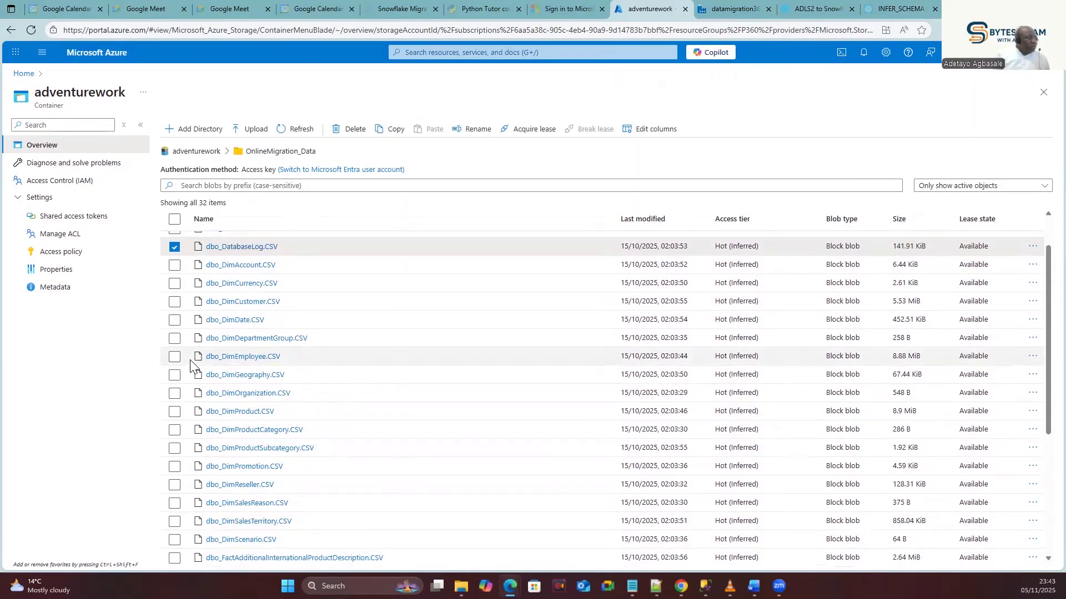
{"action": "left_click", "coordinate": [175, 246]}
{"action": "scroll", "coordinate": [198, 351], "scroll_direction": "down", "scroll_amount": 3}
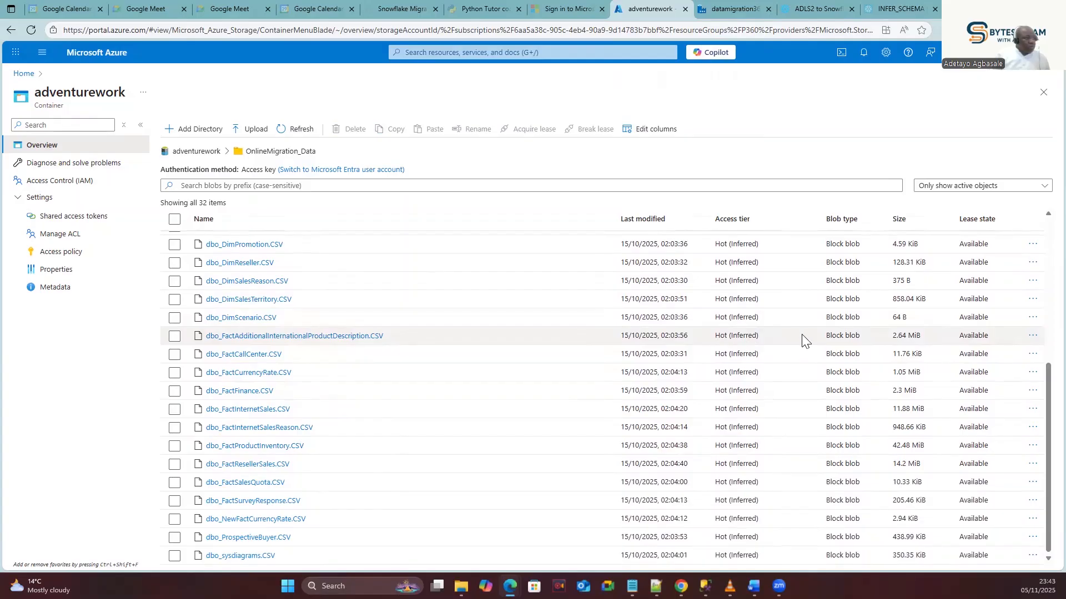
Try viewing the 2.77MB CSV, dismiss the file-too-large notice, and return to Data Factory.
{"action": "left_click", "coordinate": [1032, 336]}
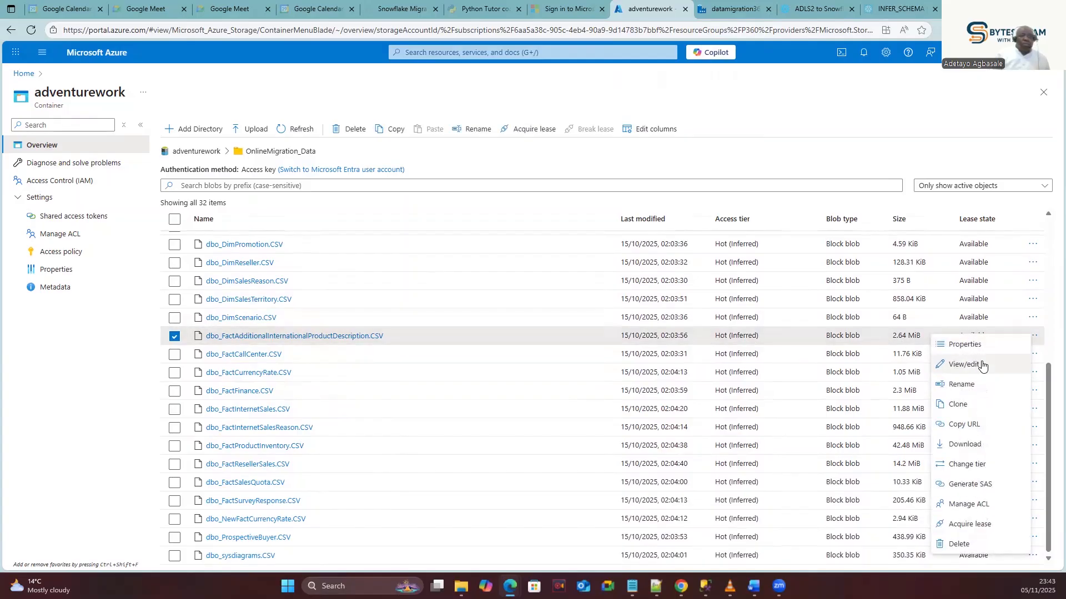
{"action": "left_click", "coordinate": [961, 364]}
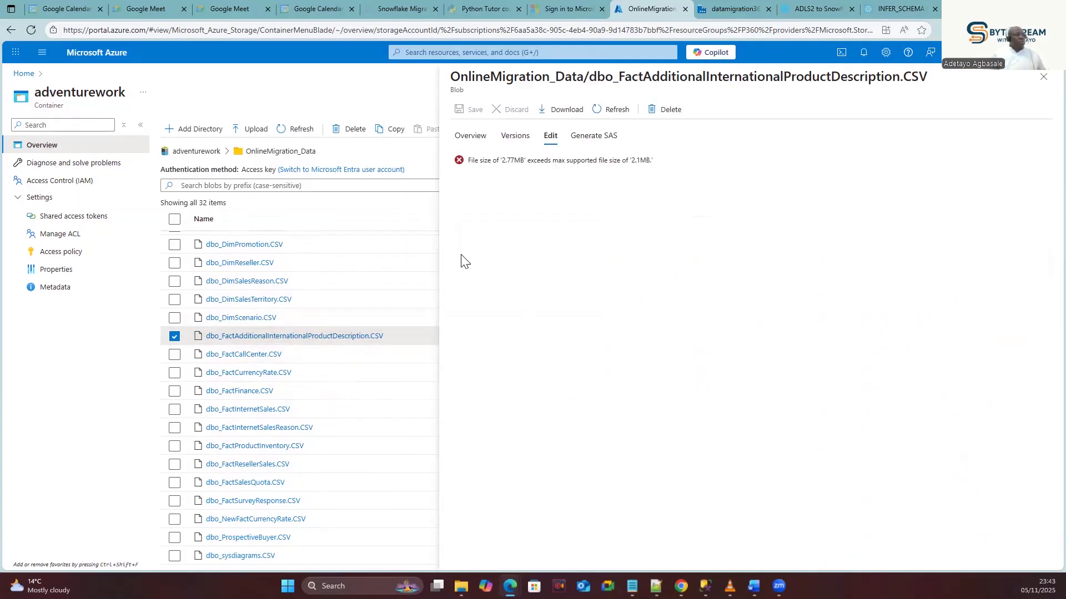
{"action": "left_click", "coordinate": [1042, 81]}
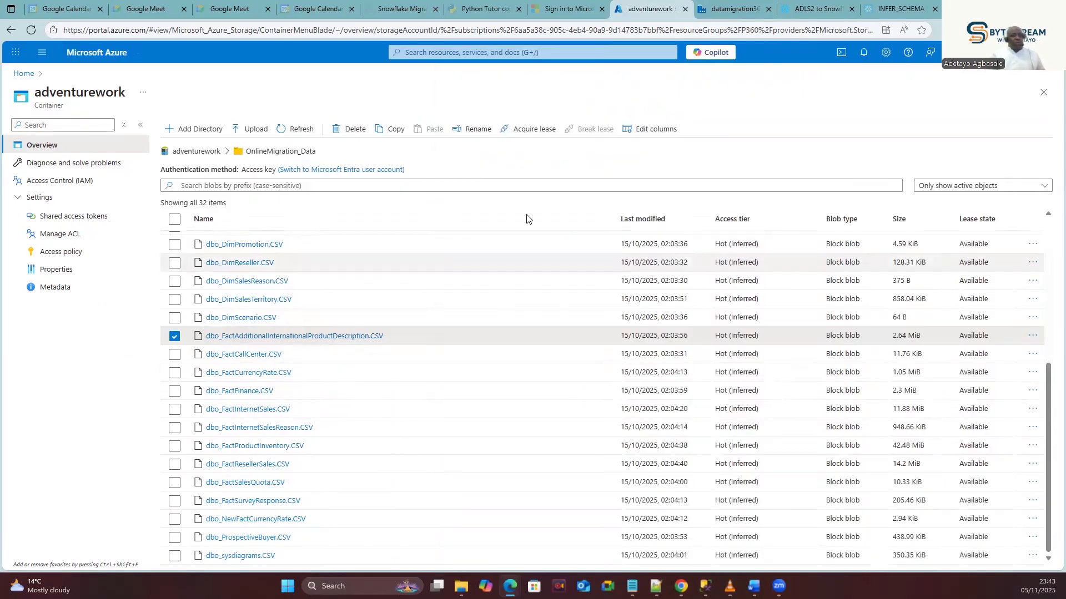
{"action": "scroll", "coordinate": [361, 297], "scroll_direction": "up", "scroll_amount": 5}
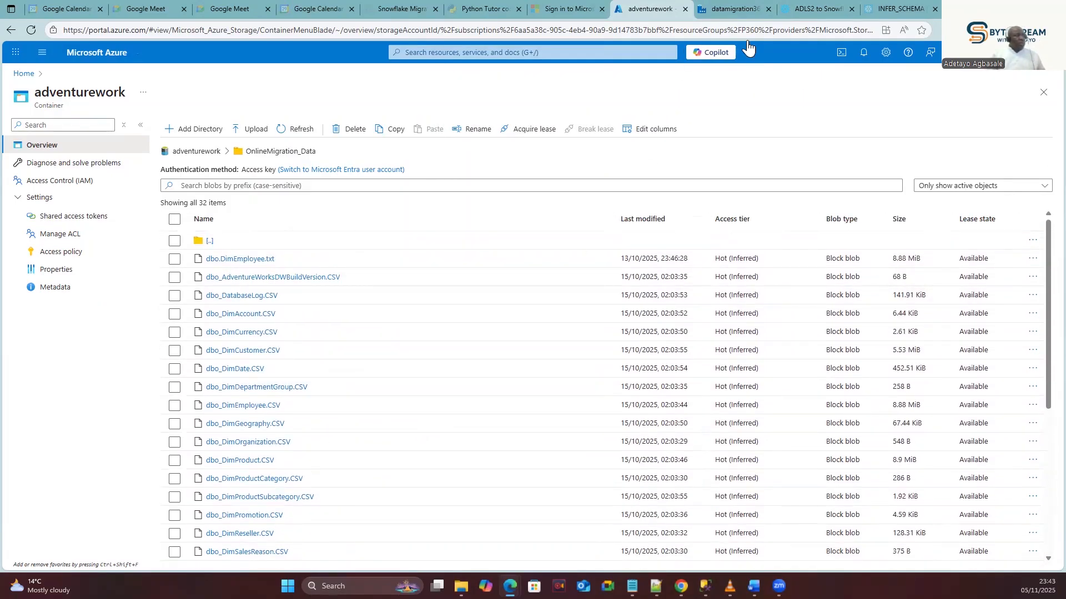
{"action": "left_click", "coordinate": [733, 5]}
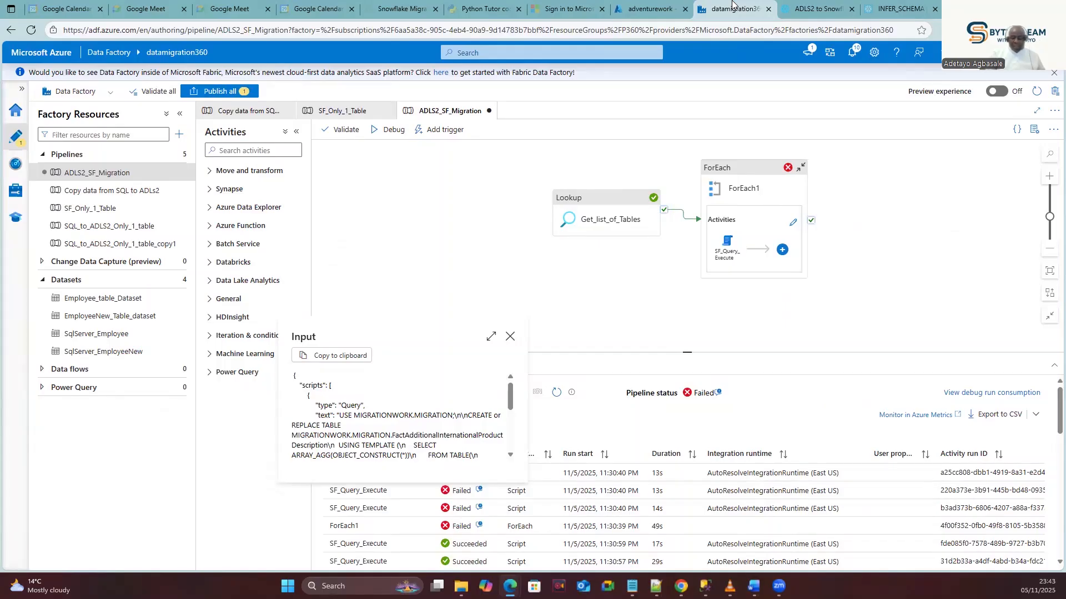
Recheck the Snowflake error, then open the 'Copy data from SQL to ADLs2' pipeline.
{"action": "left_click", "coordinate": [820, 7]}
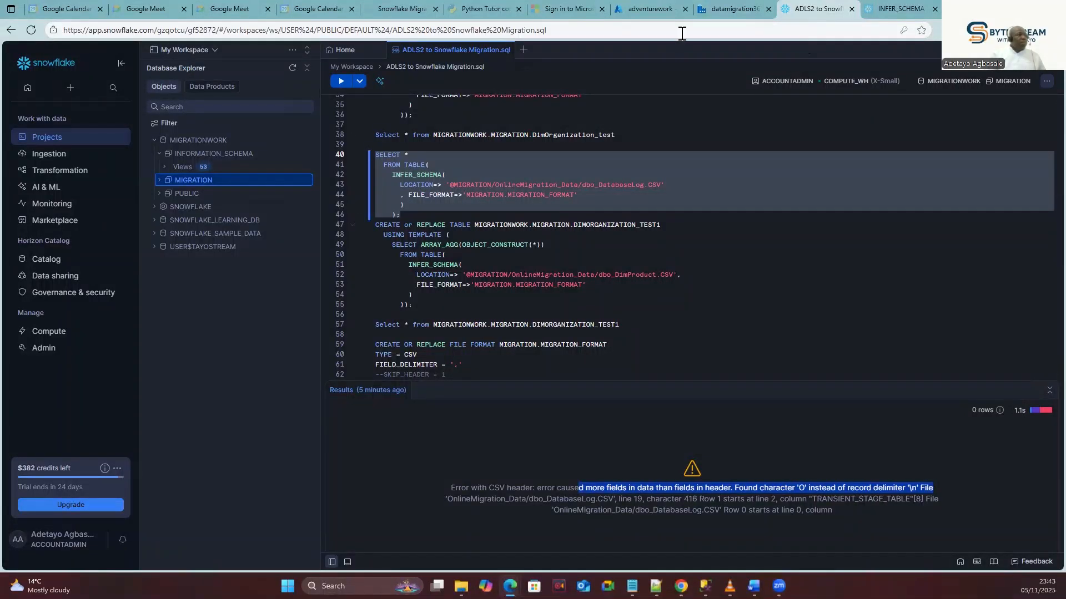
{"action": "left_click", "coordinate": [732, 5]}
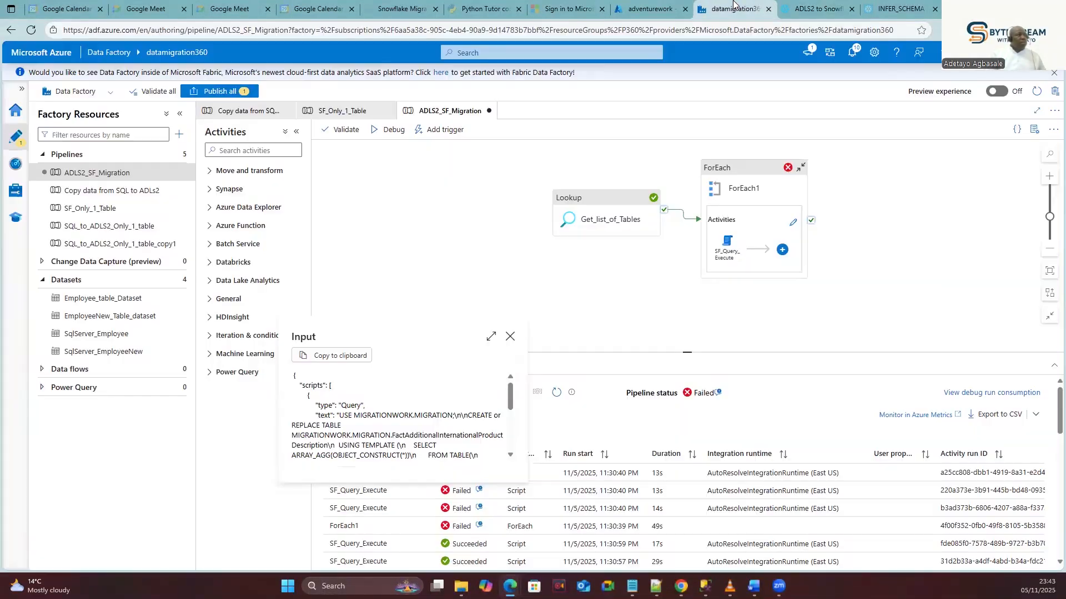
{"action": "left_click", "coordinate": [107, 194]}
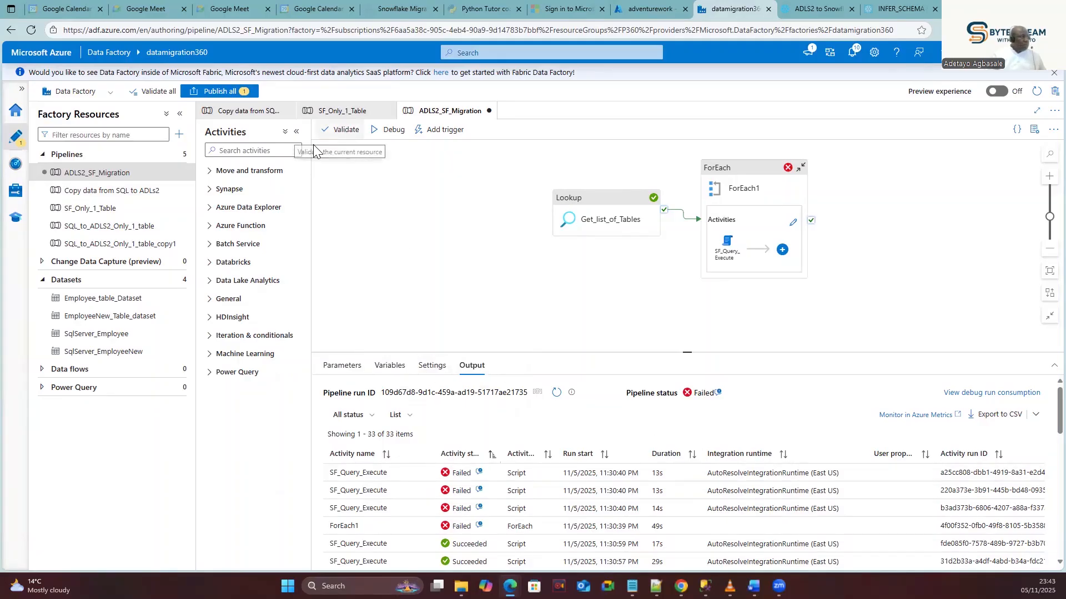
{"action": "left_click", "coordinate": [112, 192]}
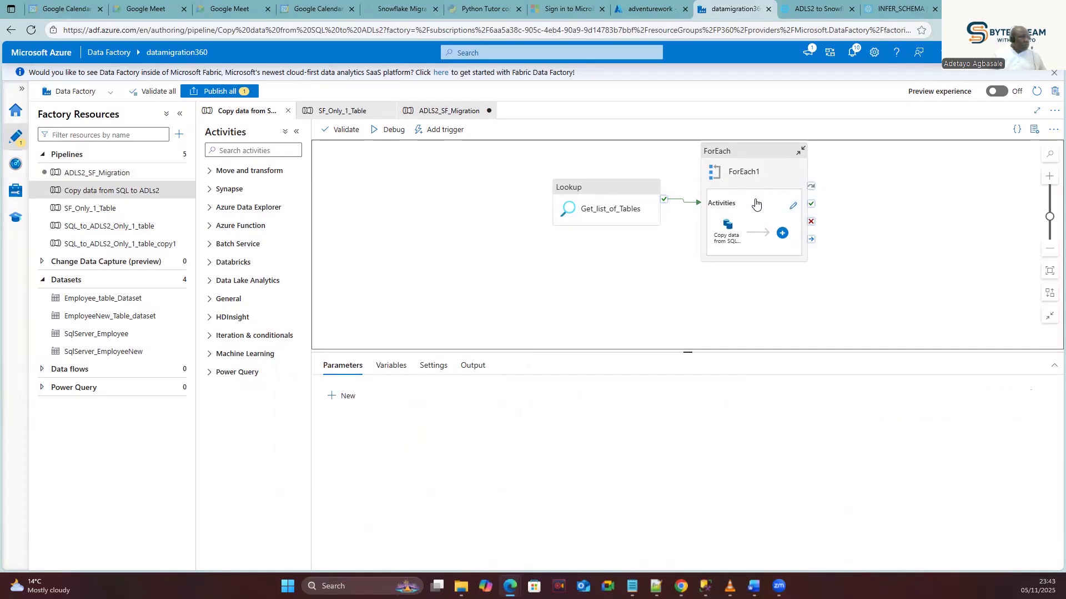
Open EmployeeNew_Table_dataset from the Sink tab of the Copy activity inside ForEach1.
{"action": "left_click", "coordinate": [754, 208]}
{"action": "left_click", "coordinate": [793, 206]}
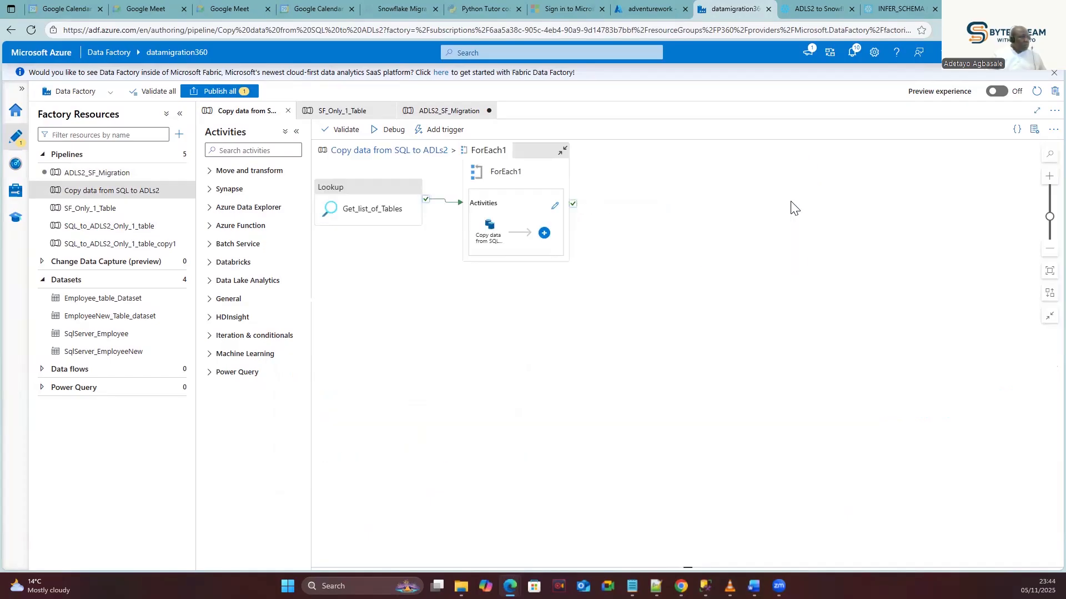
{"action": "left_click", "coordinate": [682, 176]}
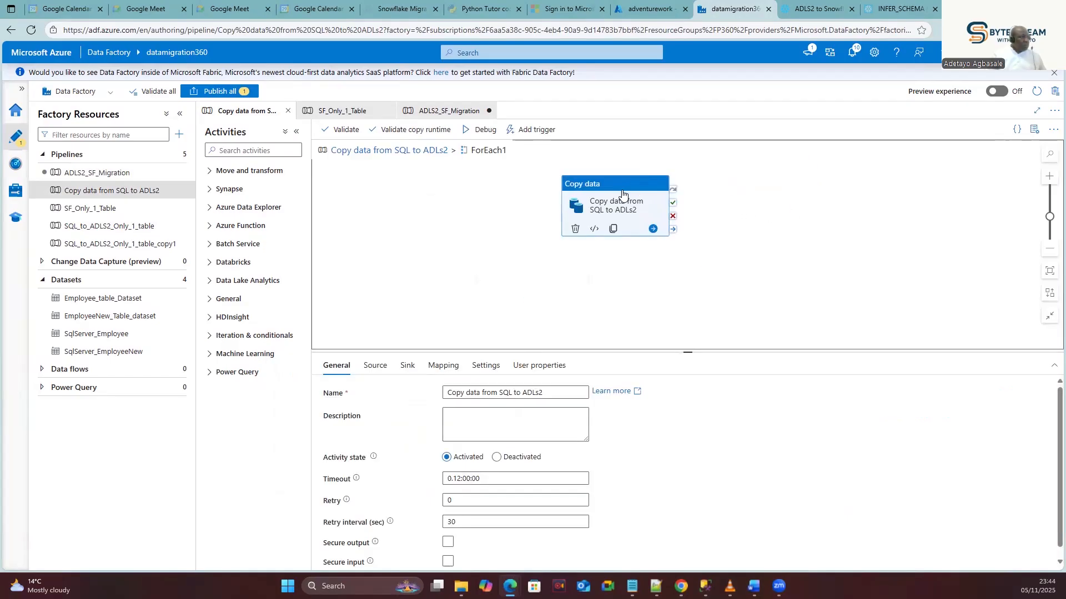
{"action": "left_click", "coordinate": [407, 365]}
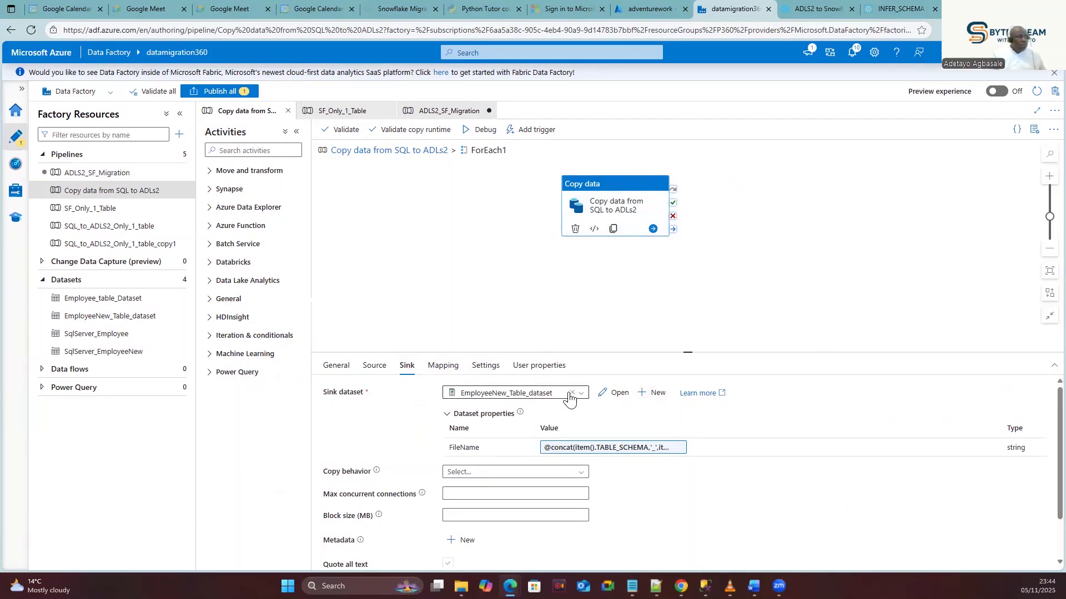
{"action": "left_click", "coordinate": [615, 394]}
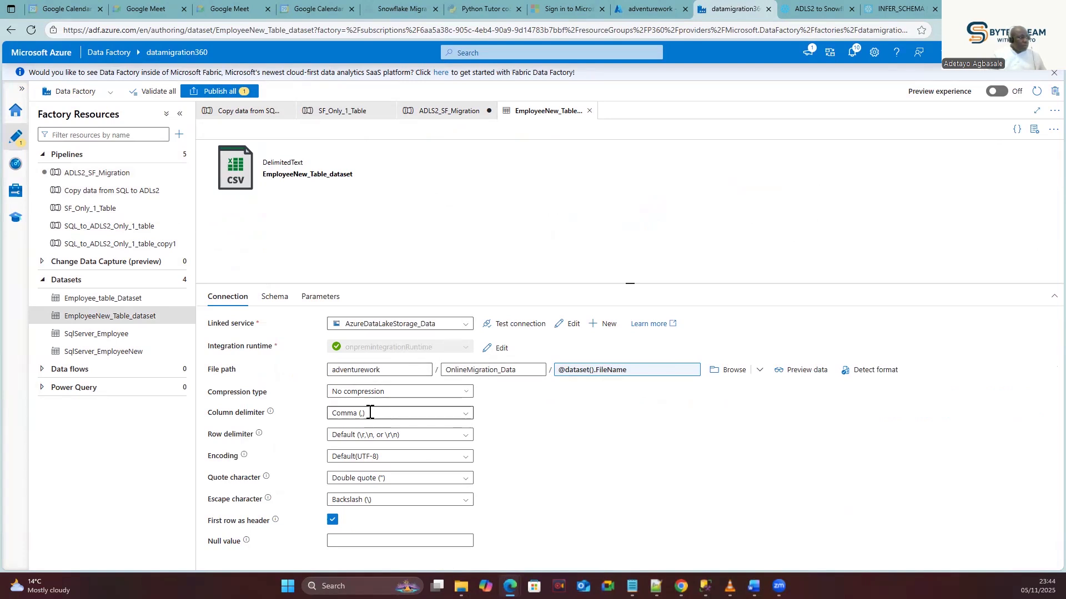
Set EmployeeNew_Table_dataset's column delimiter to Pipe (|), keeping Double quote as quote character.
{"action": "left_click", "coordinate": [414, 425]}
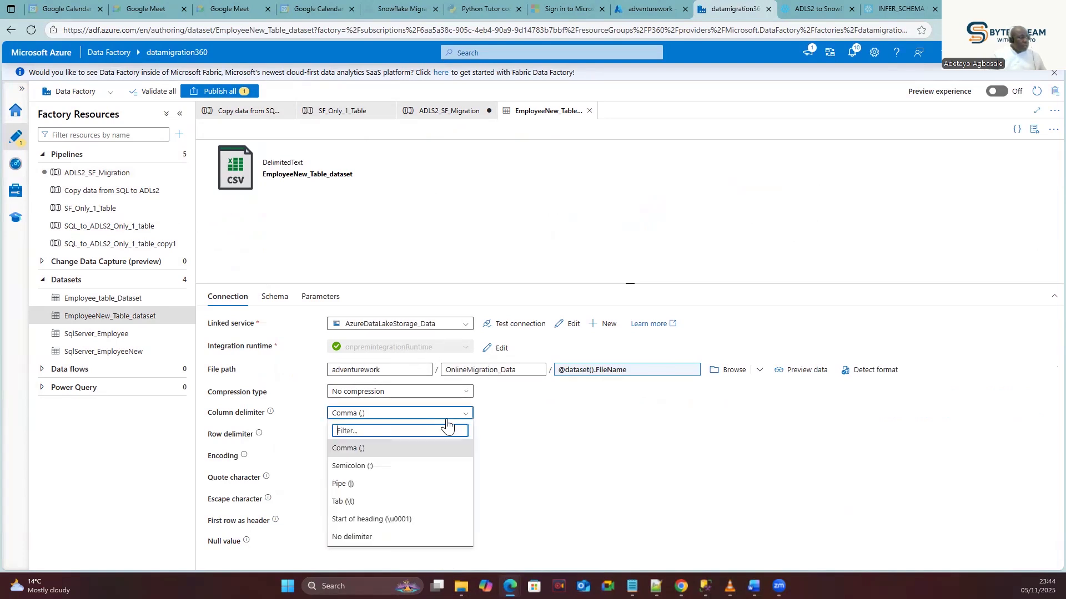
{"action": "left_click", "coordinate": [355, 485]}
{"action": "left_click", "coordinate": [360, 477]}
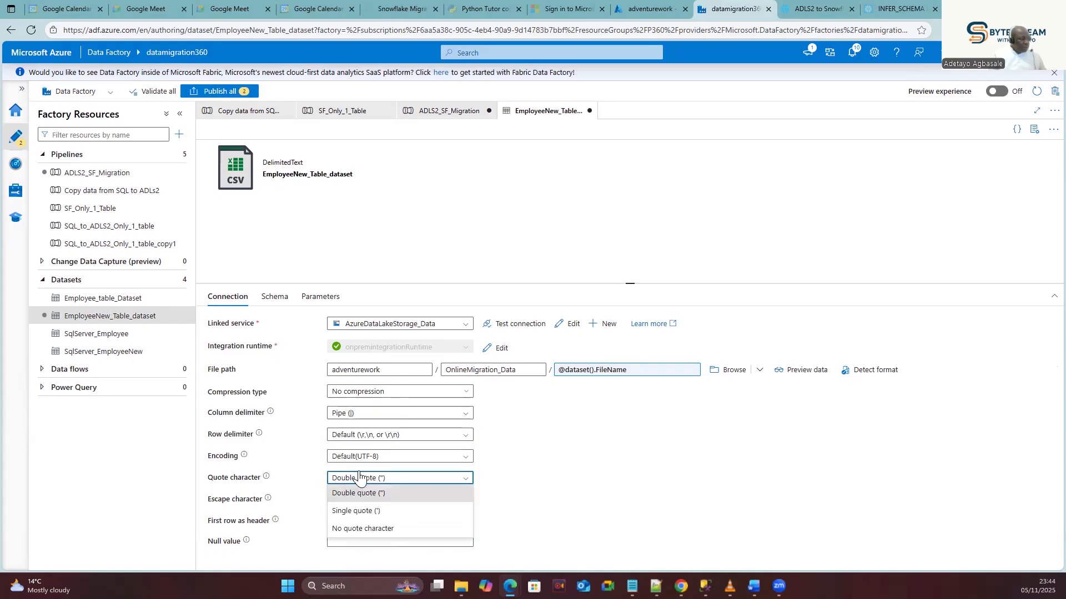
{"action": "left_click", "coordinate": [512, 456]}
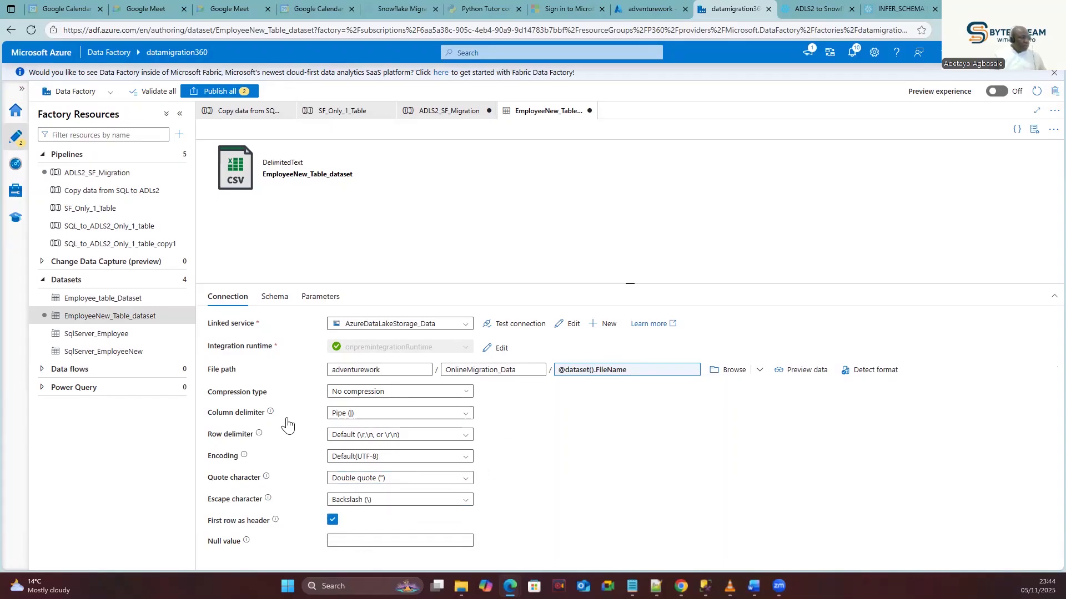
{"action": "left_click", "coordinate": [394, 415]}
{"action": "left_click", "coordinate": [468, 414]}
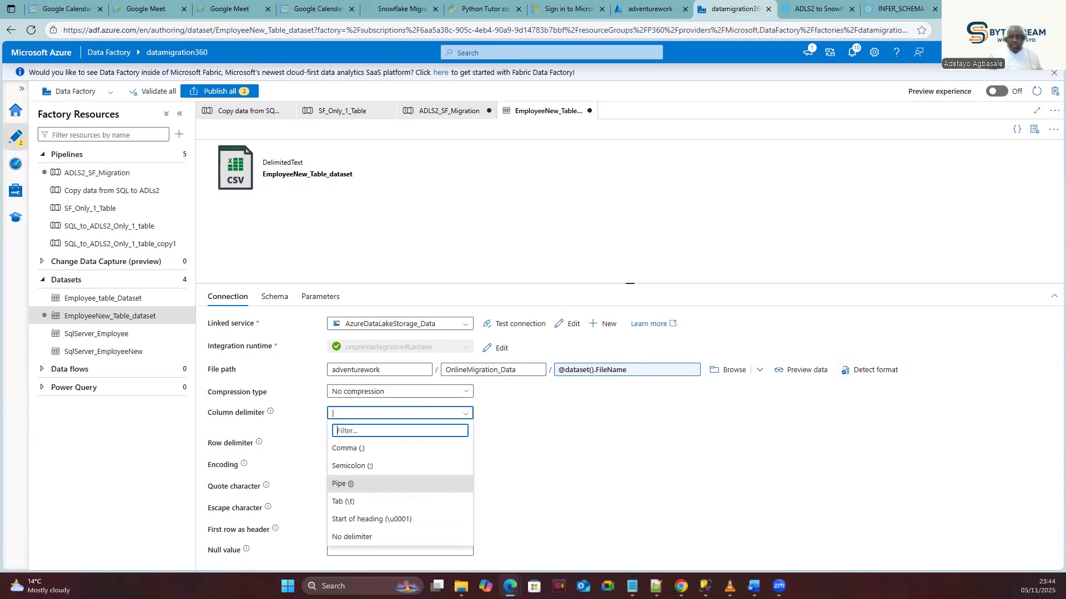
{"action": "left_click", "coordinate": [656, 586]}
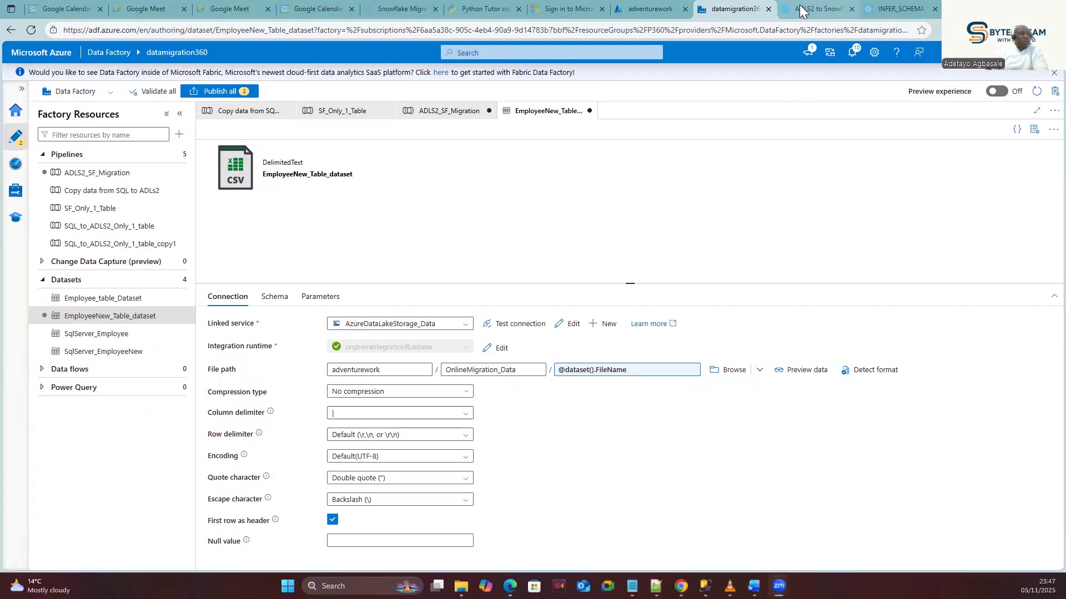
Return to the Snowflake worksheet and look at the dbo_DimProduct file path on line 52.
{"action": "left_click", "coordinate": [817, 9]}
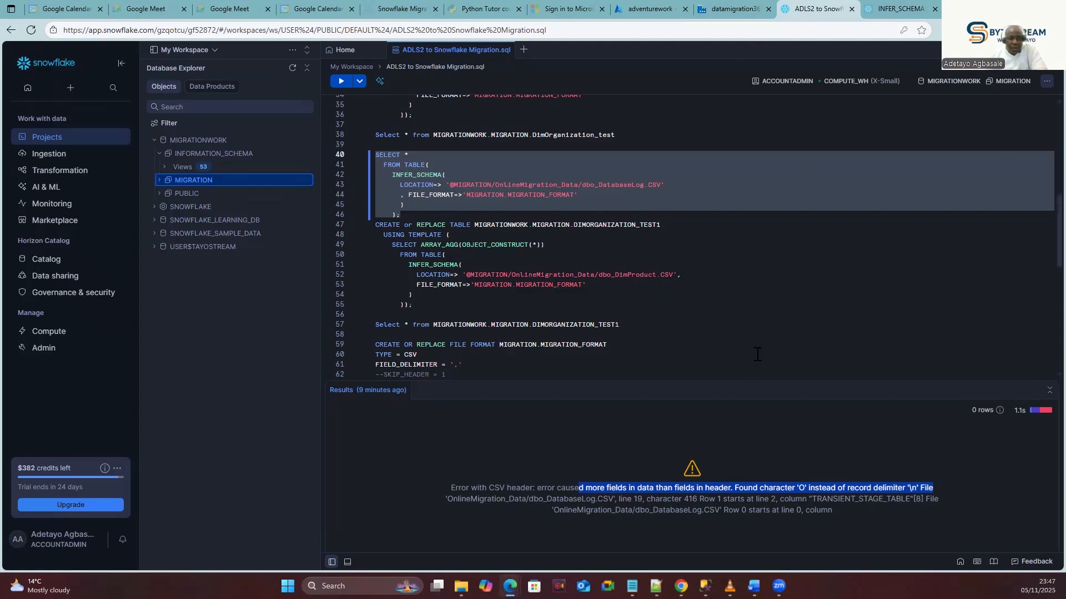
{"action": "scroll", "coordinate": [738, 358], "scroll_direction": "down", "scroll_amount": 2}
{"action": "scroll", "coordinate": [736, 358], "scroll_direction": "down", "scroll_amount": 5}
{"action": "left_click", "coordinate": [444, 328]}
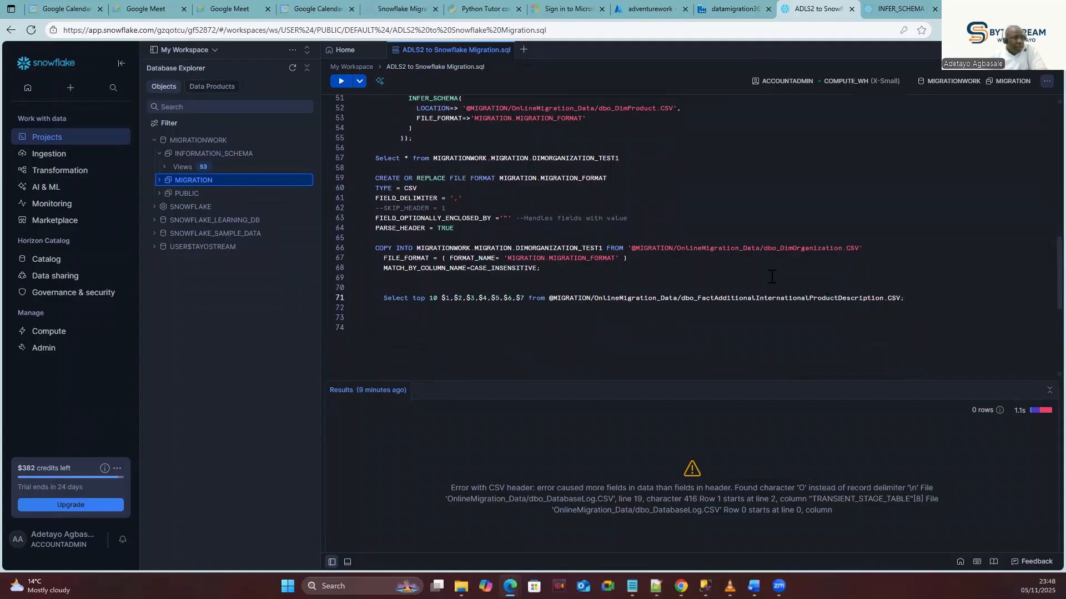
{"action": "scroll", "coordinate": [768, 276], "scroll_direction": "up", "scroll_amount": 6}
{"action": "scroll", "coordinate": [768, 276], "scroll_direction": "up", "scroll_amount": 1}
{"action": "double_click", "coordinate": [633, 332]}
{"action": "left_click", "coordinate": [641, 341]}
{"action": "left_click_drag", "start_coordinate": [657, 330], "coordinate": [616, 329]}
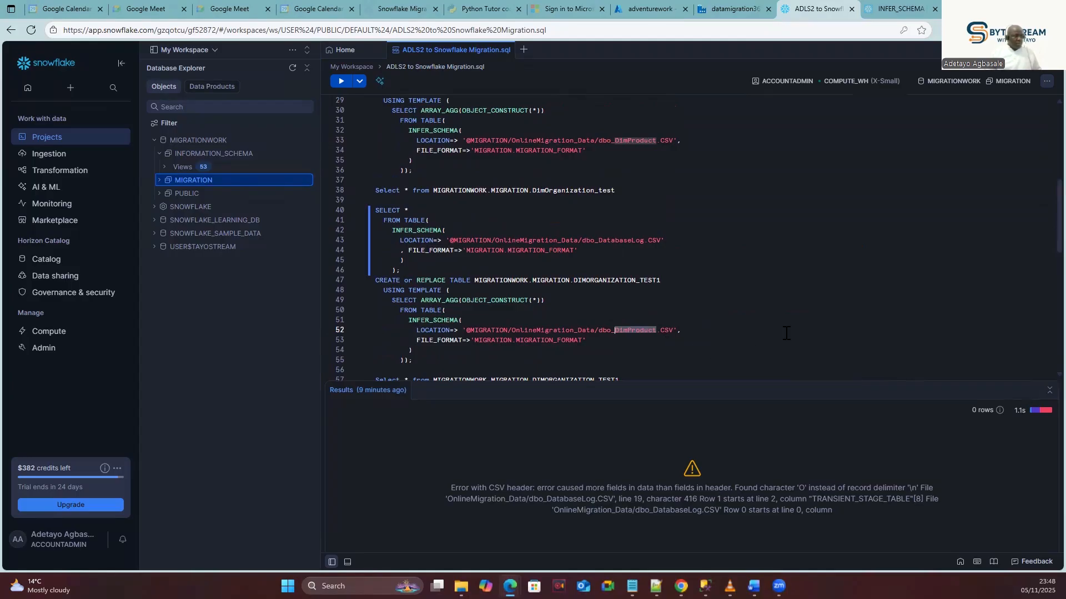
{"action": "scroll", "coordinate": [750, 350], "scroll_direction": "down", "scroll_amount": 5}
Run line 71's top-10 $1..$7 preview of the FactAdditionalInternationalProductDescription CSV and inspect column $3.
{"action": "double_click", "coordinate": [850, 354]}
{"action": "left_click_drag", "start_coordinate": [884, 354], "coordinate": [698, 354]}
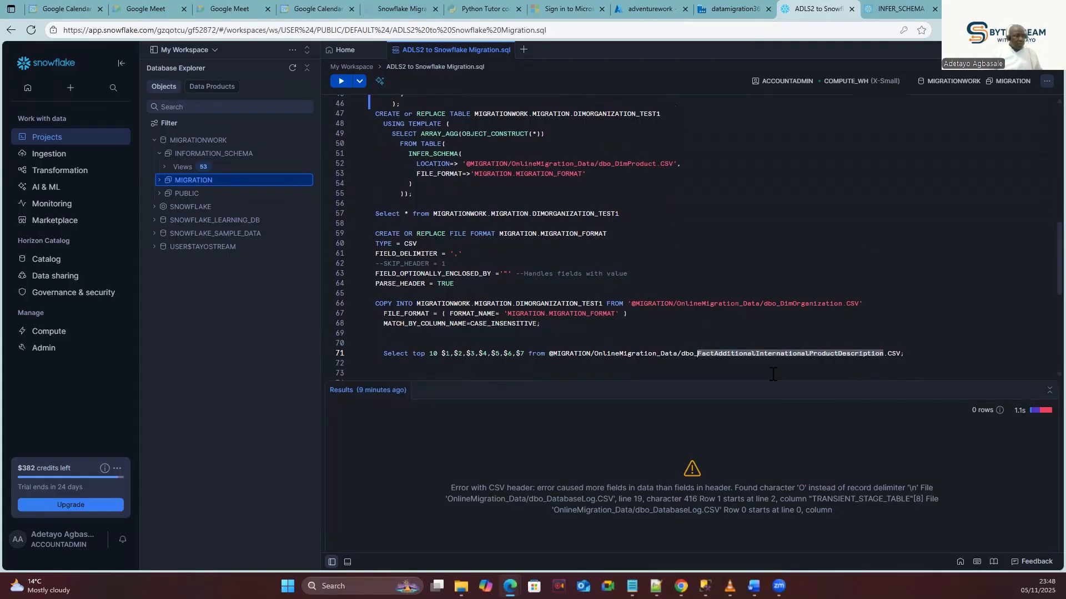
{"action": "left_click_drag", "start_coordinate": [916, 355], "coordinate": [377, 358]}
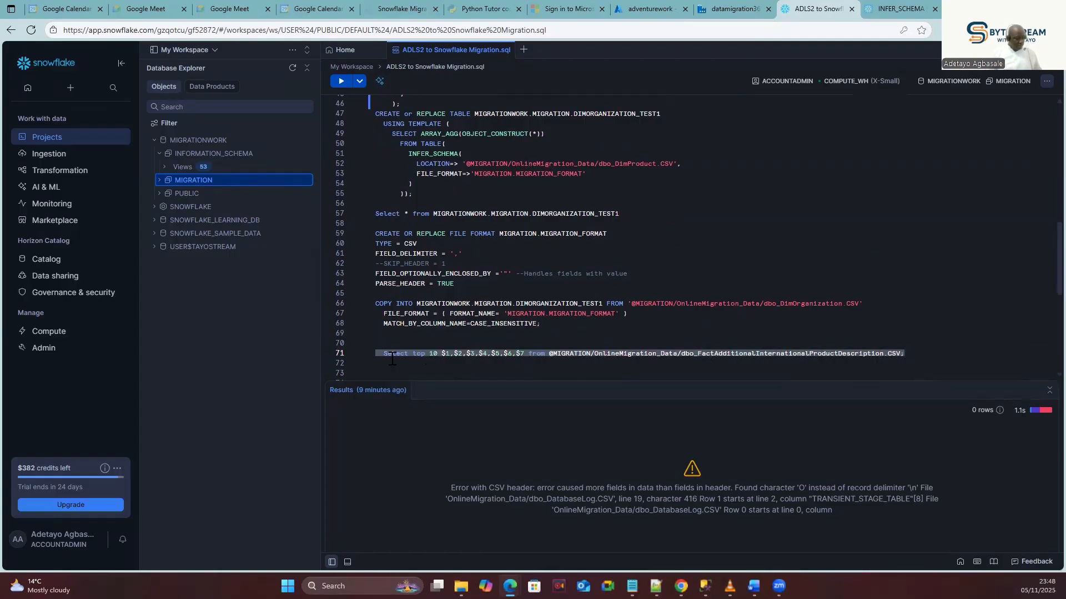
{"action": "left_click", "coordinate": [340, 82]}
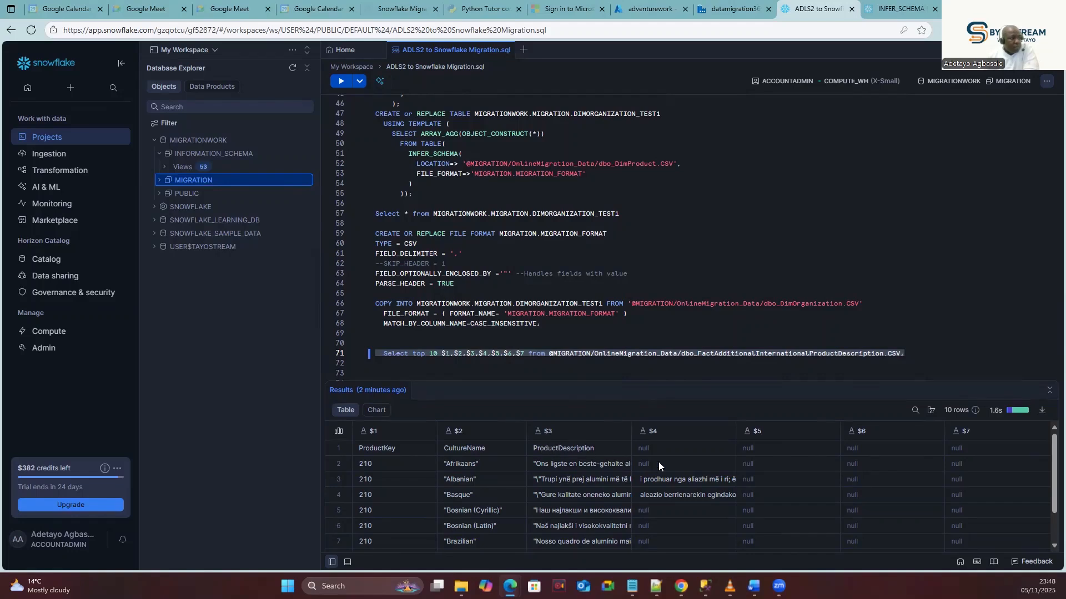
{"action": "scroll", "coordinate": [670, 460], "scroll_direction": "down", "scroll_amount": 2}
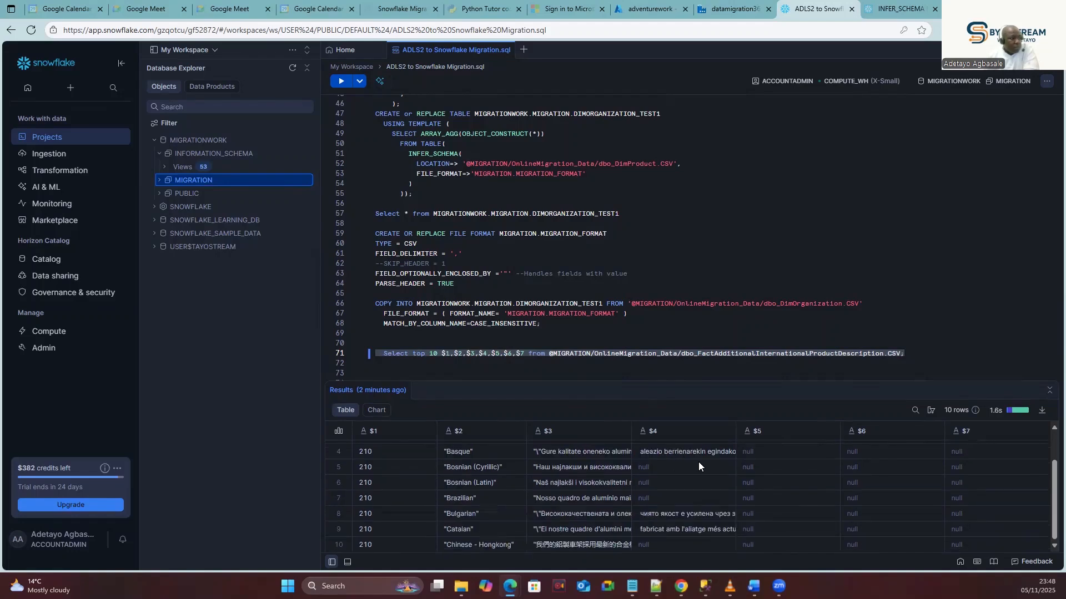
{"action": "scroll", "coordinate": [698, 463], "scroll_direction": "up", "scroll_amount": 2}
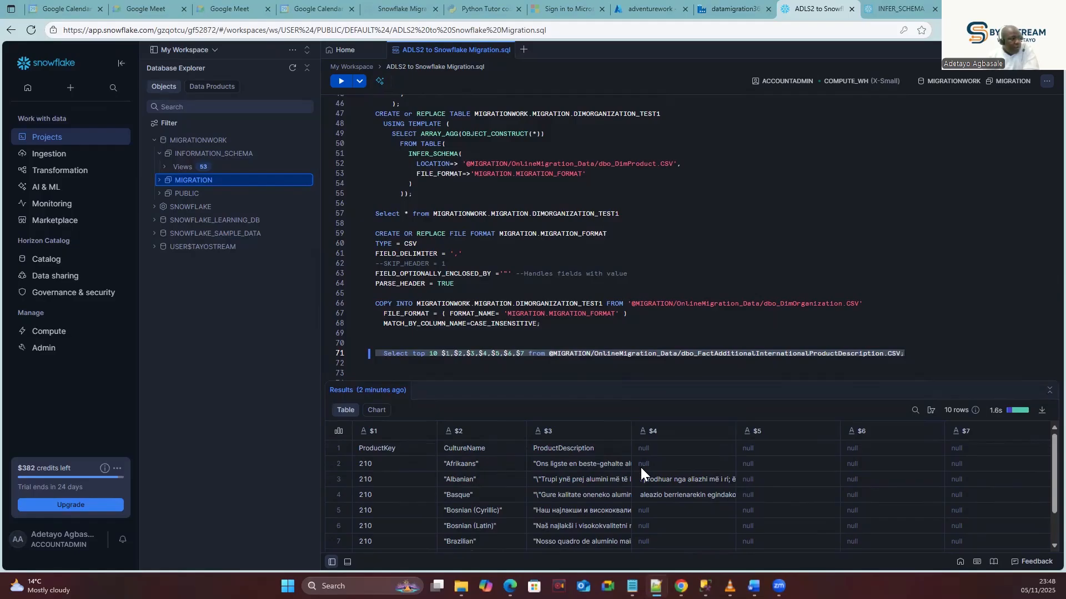
{"action": "left_click", "coordinate": [585, 448]}
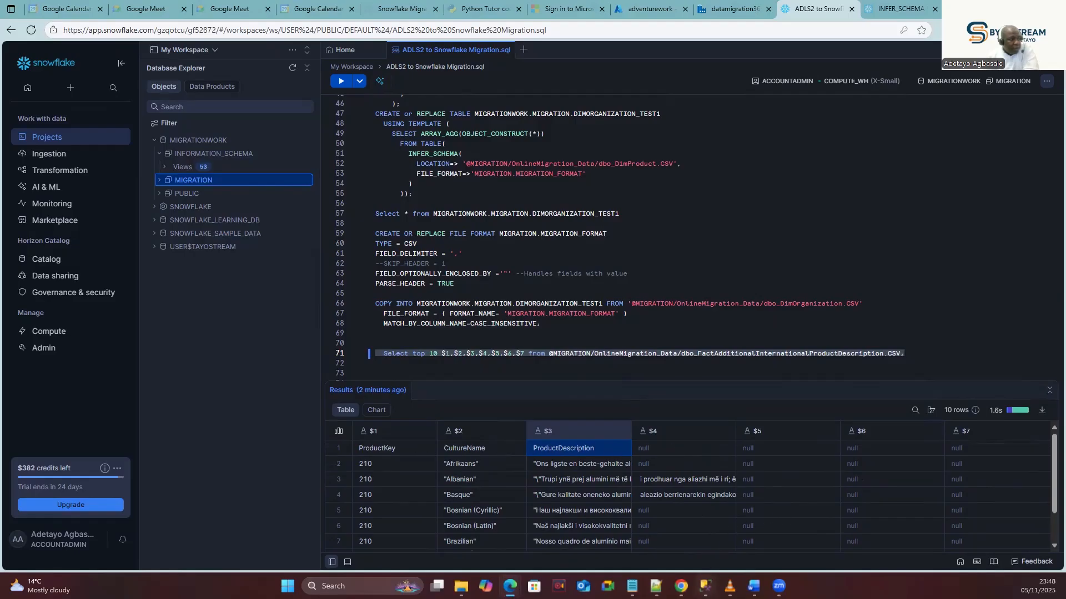
Change line 71's file to dbo_DimProduct.CSV, run the top-10 preview, then switch to SSMS.
{"action": "left_click", "coordinate": [862, 360]}
{"action": "double_click", "coordinate": [839, 354]}
{"action": "left_click", "coordinate": [853, 374]}
{"action": "left_click_drag", "start_coordinate": [887, 354], "coordinate": [697, 354]}
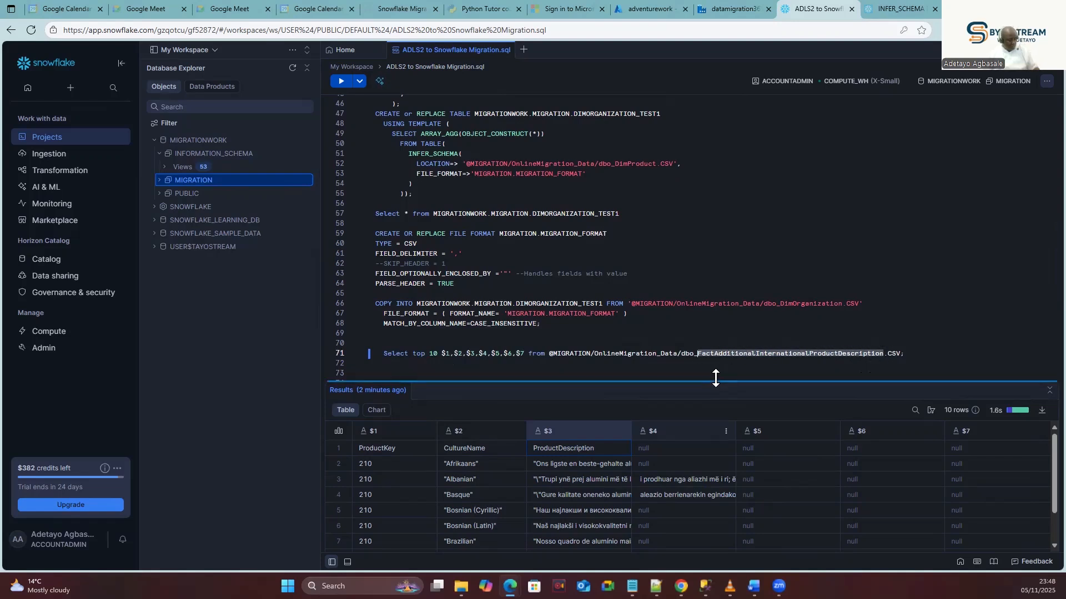
{"action": "type", "text": "DimProduct"}
{"action": "left_click_drag", "start_coordinate": [773, 356], "coordinate": [369, 354]}
{"action": "left_click", "coordinate": [340, 82]}
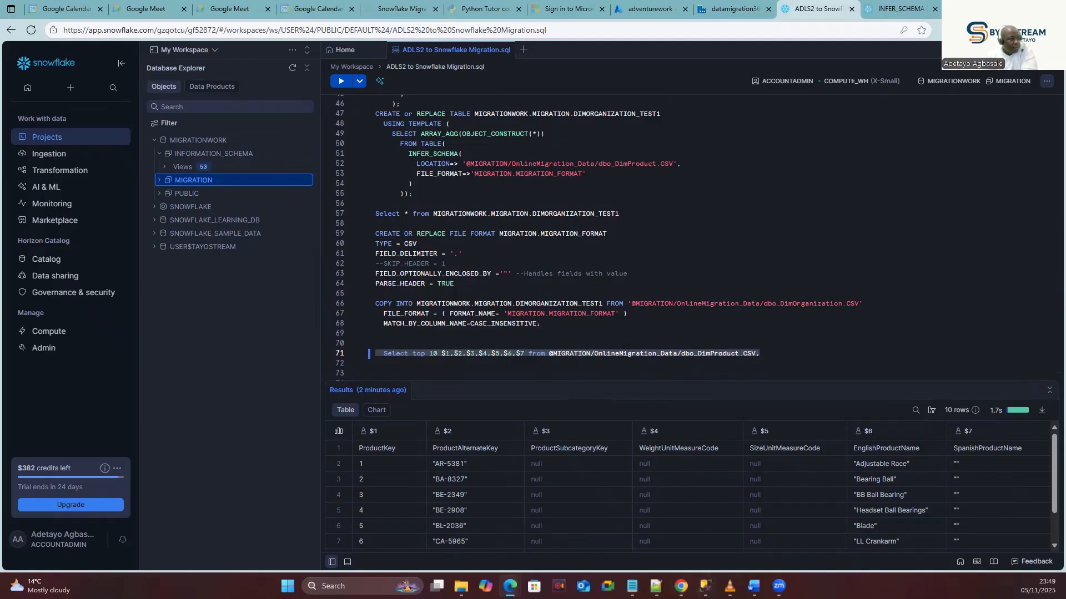
{"action": "key", "text": "alt+Tab"}
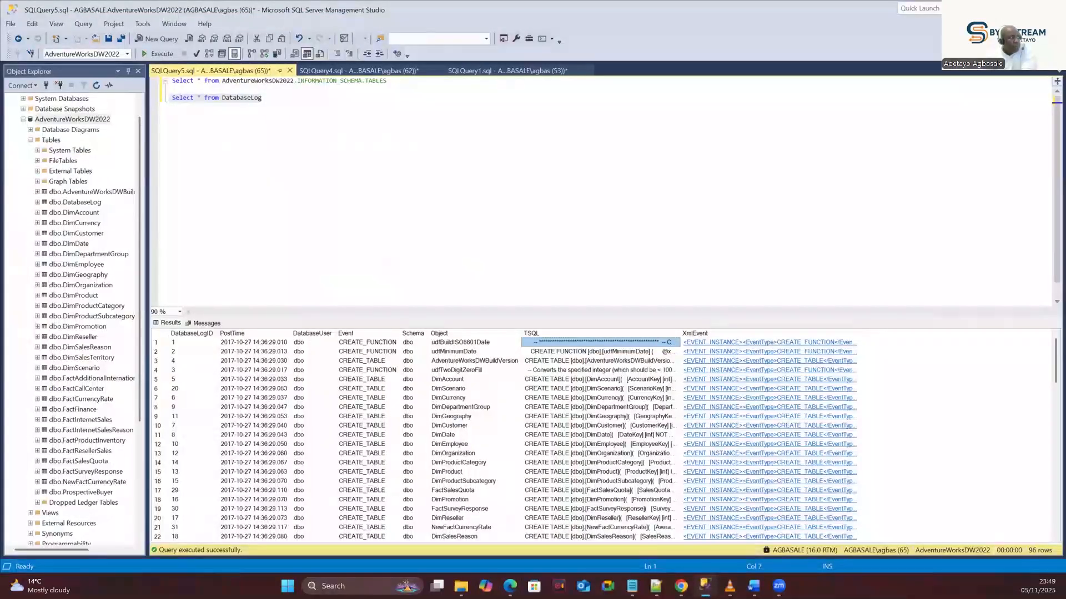
Run Select * from DimProduct in SSMS and inspect values across the 606-row result grid.
{"action": "double_click", "coordinate": [245, 98]}
{"action": "type", "text": "imp"}
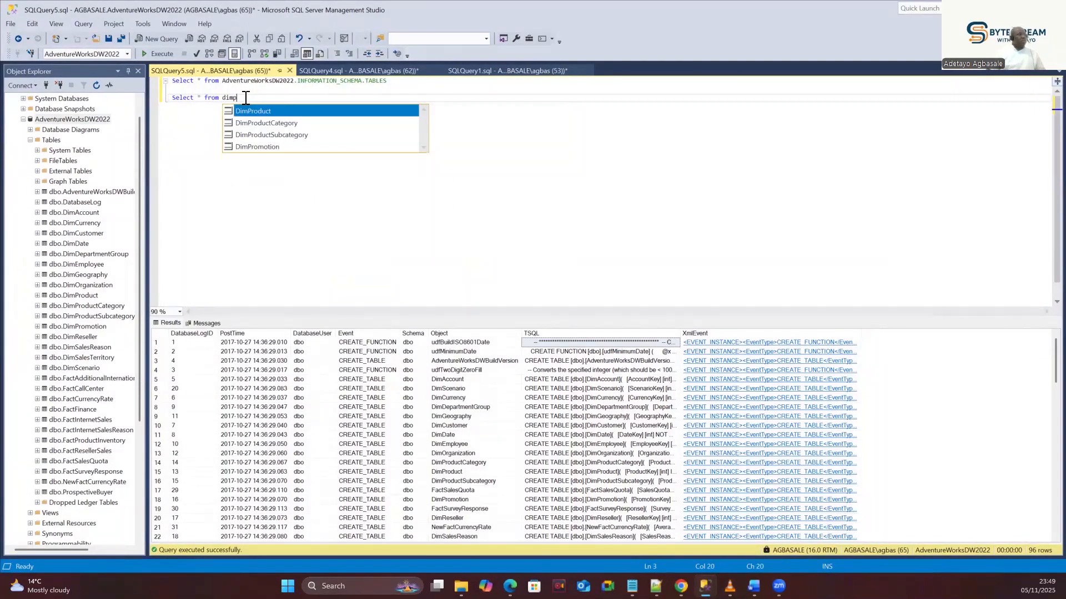
{"action": "double_click", "coordinate": [268, 108]}
{"action": "left_click_drag", "start_coordinate": [260, 99], "coordinate": [169, 98]}
{"action": "left_click", "coordinate": [161, 52]}
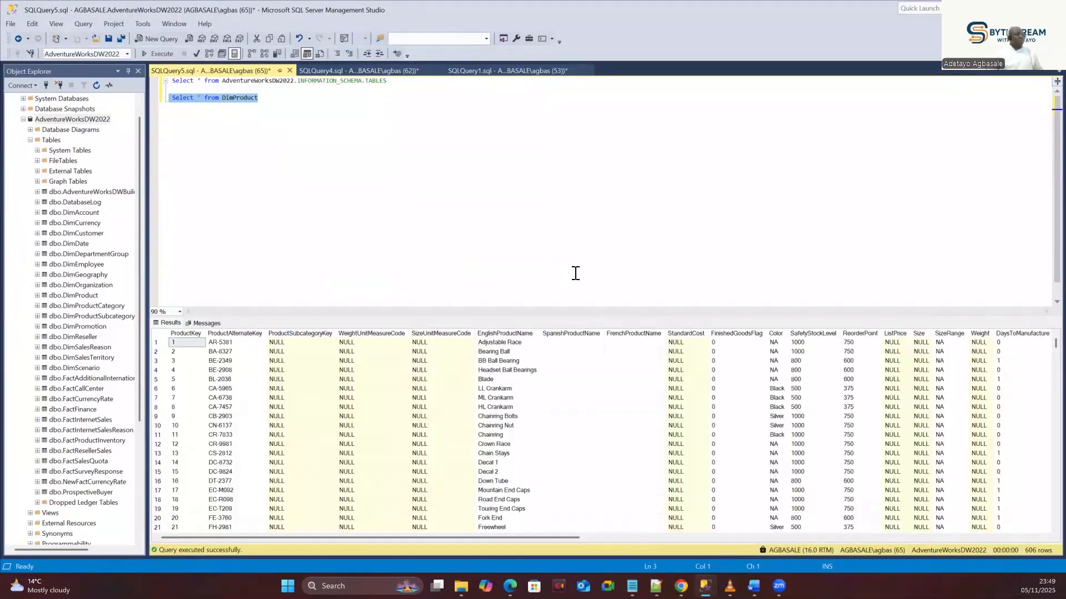
{"action": "left_click_drag", "start_coordinate": [464, 532], "coordinate": [847, 543]}
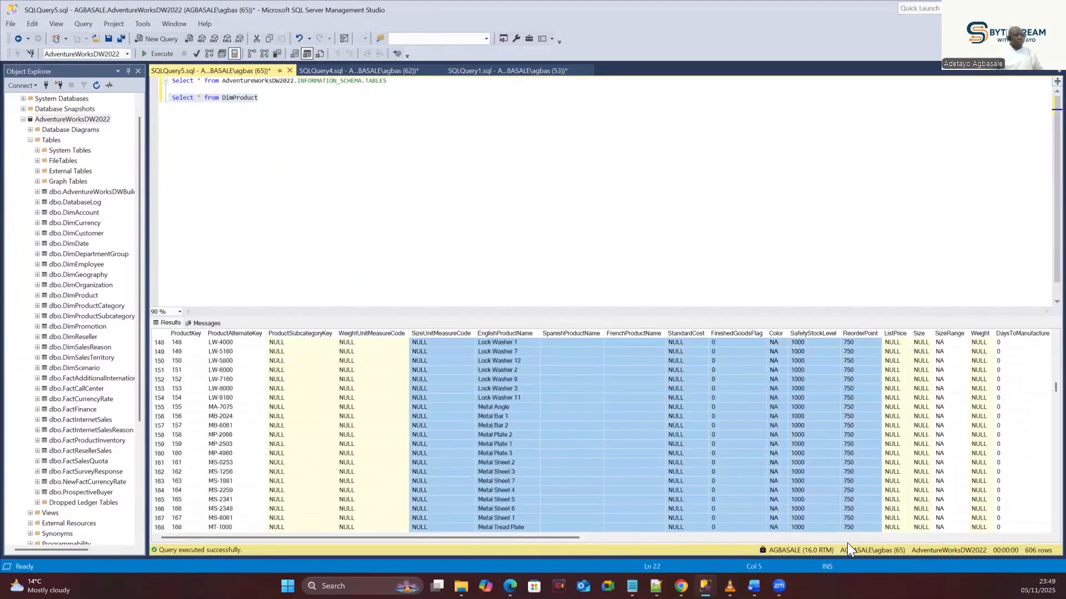
{"action": "left_click", "coordinate": [774, 490]}
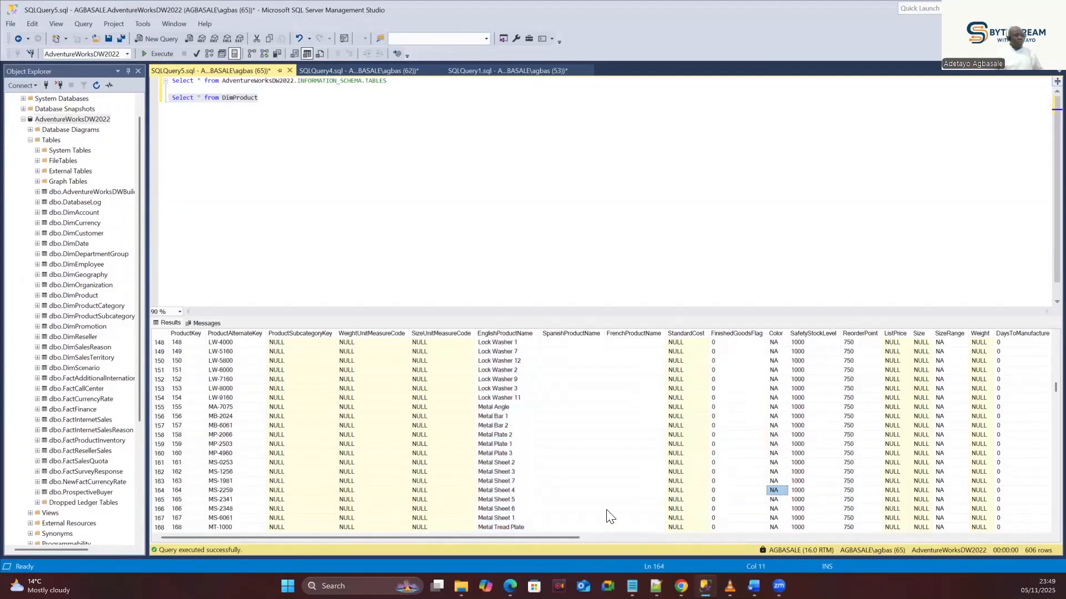
{"action": "left_click_drag", "start_coordinate": [530, 536], "coordinate": [1033, 538]}
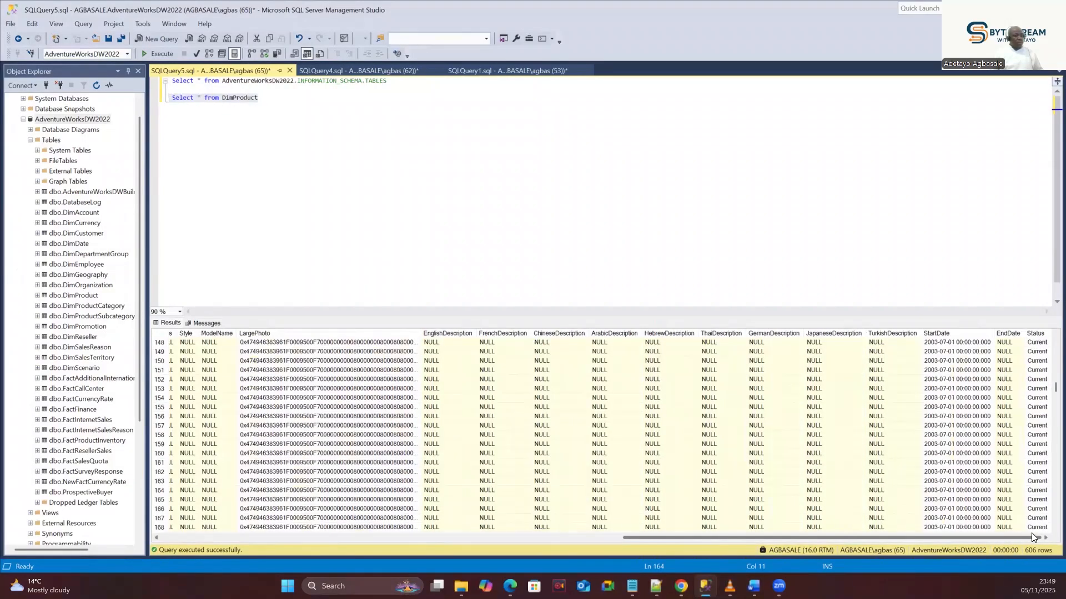
Minimize SSMS and inspect the Snowflake DimProduct preview values, such as BE-2908 in column $2.
{"action": "left_click", "coordinate": [1009, 9]}
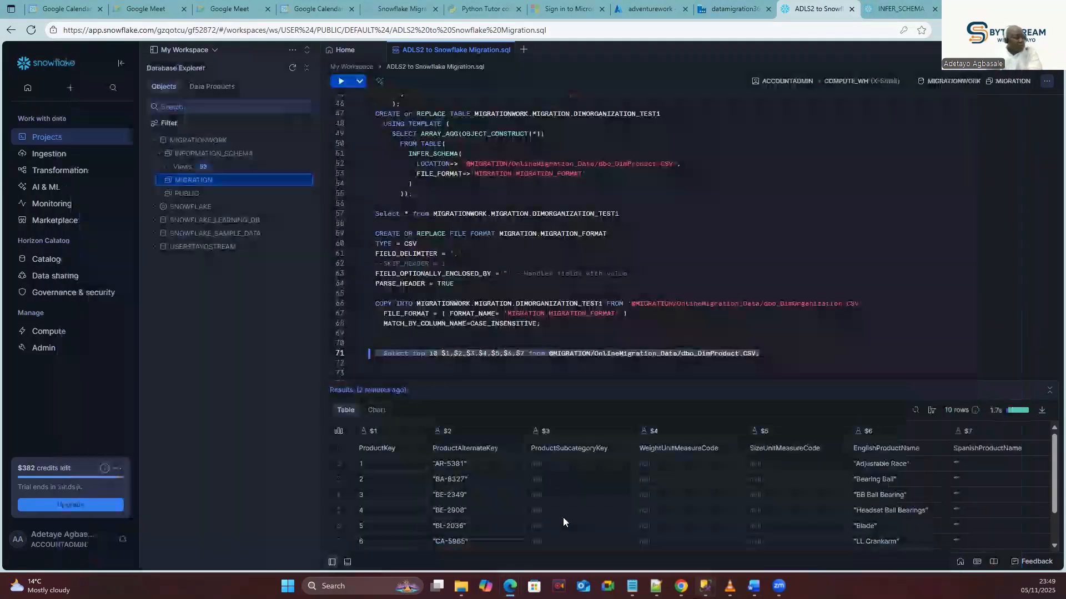
{"action": "left_click", "coordinate": [508, 514]}
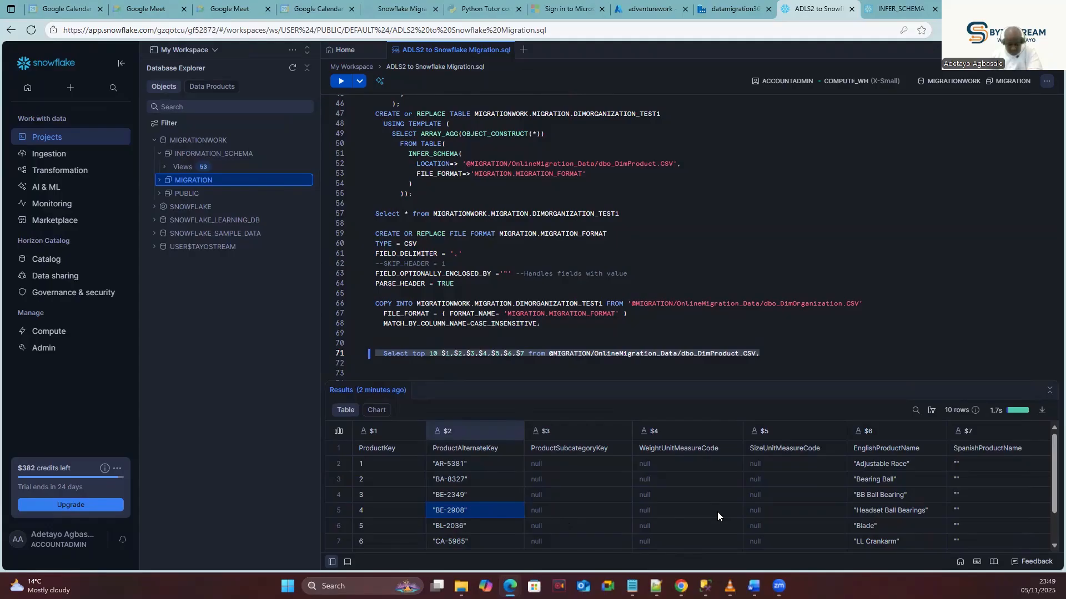
{"action": "key", "text": "Right"}
{"action": "key", "text": "Right"}
{"action": "key", "text": "Right"}
{"action": "key", "text": "Right"}
{"action": "key", "text": "Right"}
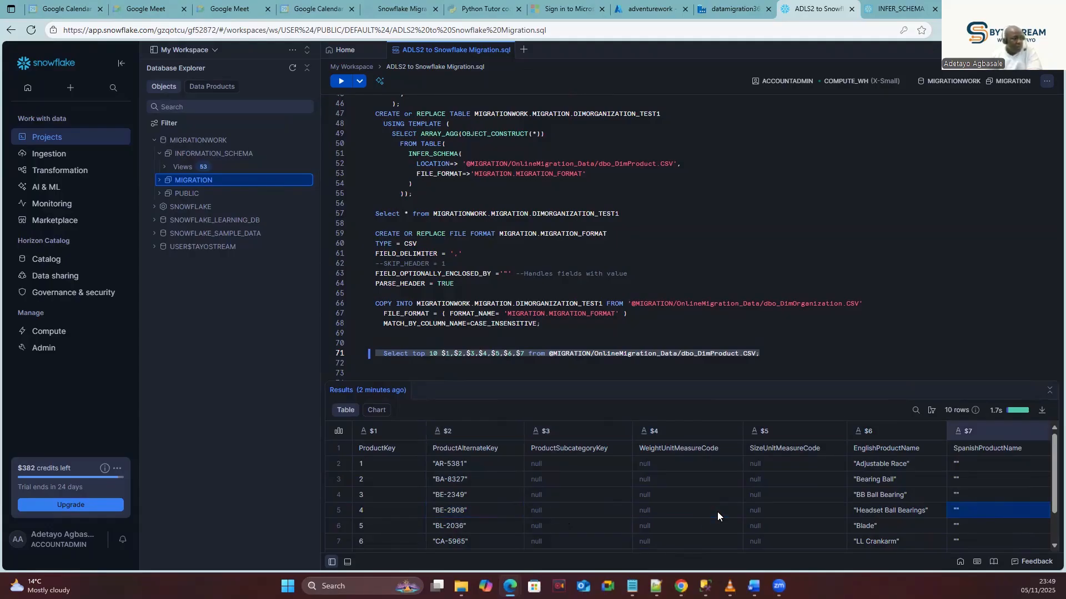
{"action": "scroll", "coordinate": [834, 488], "scroll_direction": "down", "scroll_amount": 2}
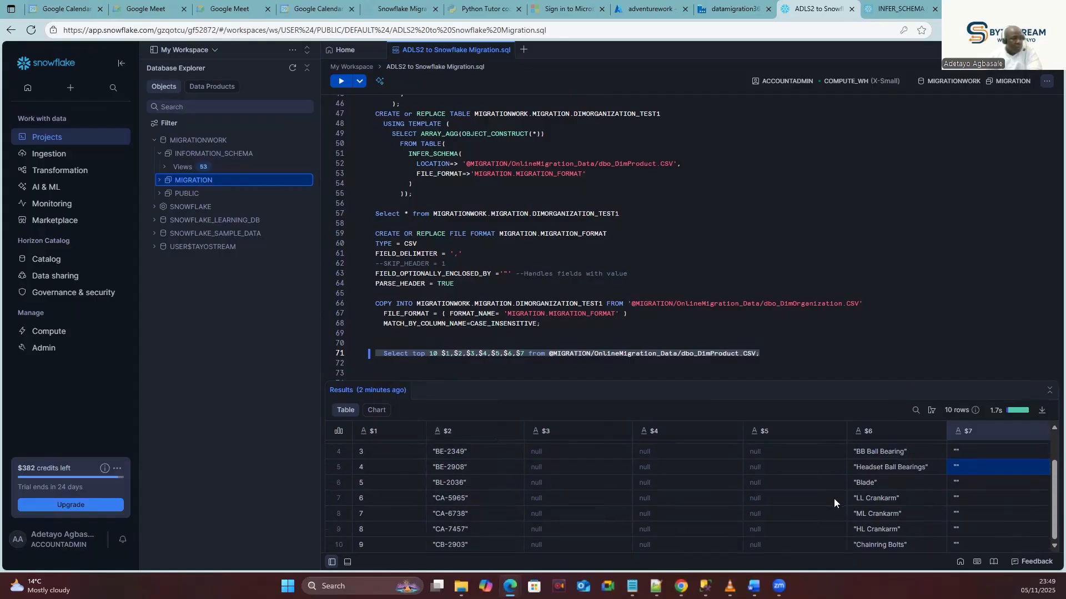
{"action": "scroll", "coordinate": [866, 517], "scroll_direction": "up", "scroll_amount": 2}
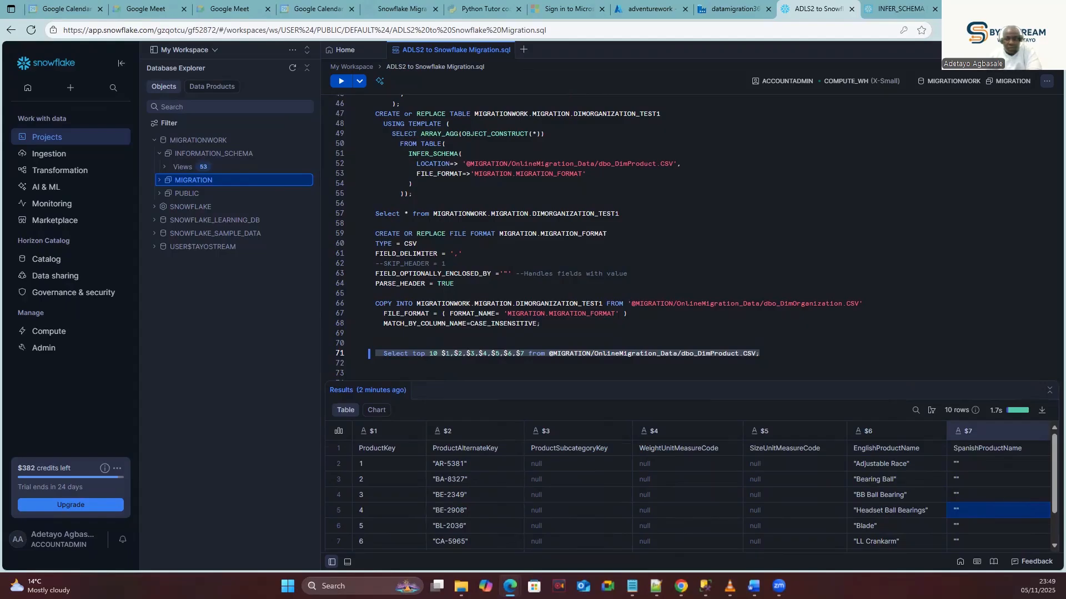
{"action": "left_click", "coordinate": [655, 586]}
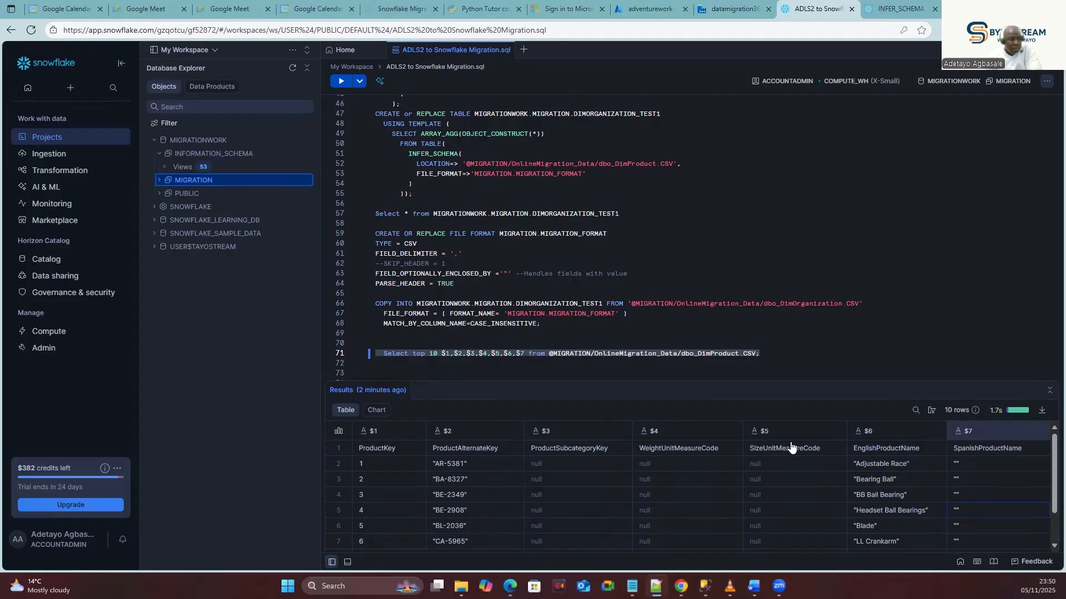
Restore dbo_FactAdditionalInternationalProductDescription.CSV on line 71 and copy the table name for SSMS.
{"action": "left_click", "coordinate": [794, 364]}
{"action": "key", "text": "ctrl+z"}
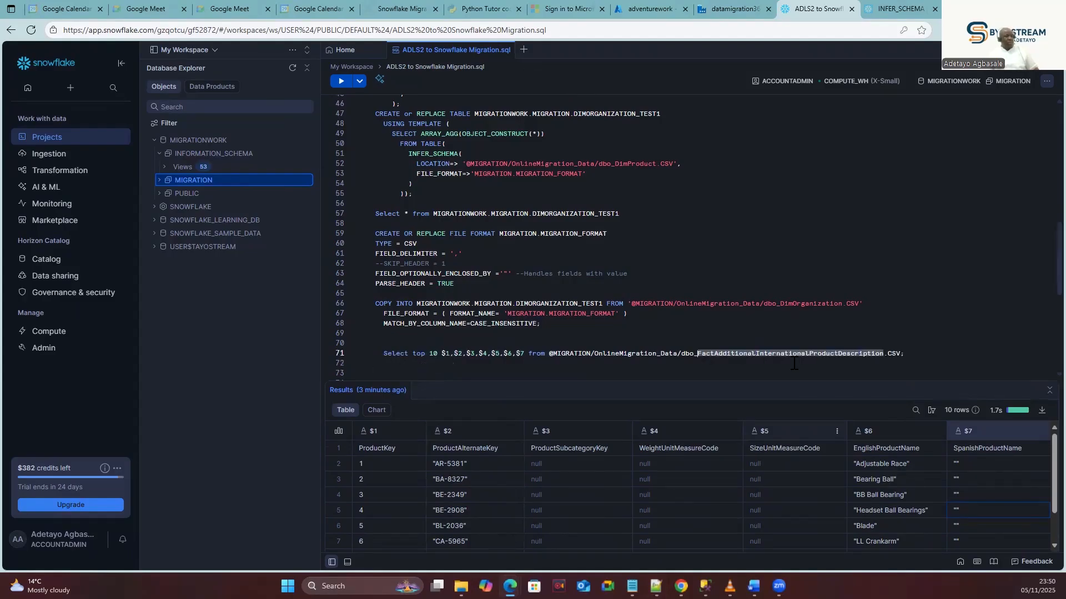
{"action": "double_click", "coordinate": [785, 357]}
{"action": "key", "text": "ctrl+c"}
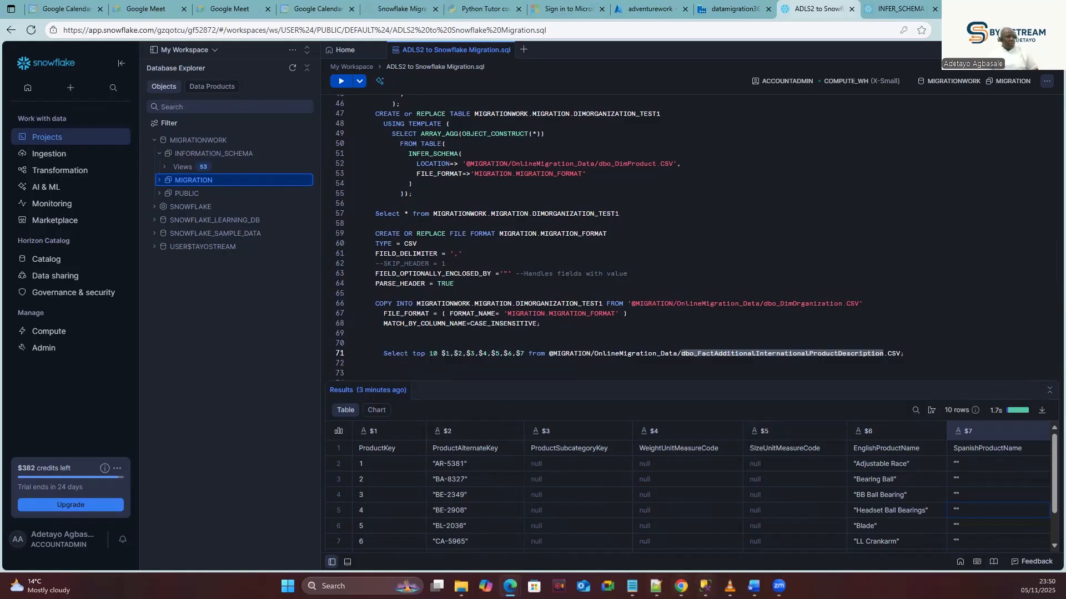
{"action": "key", "text": "alt+Tab"}
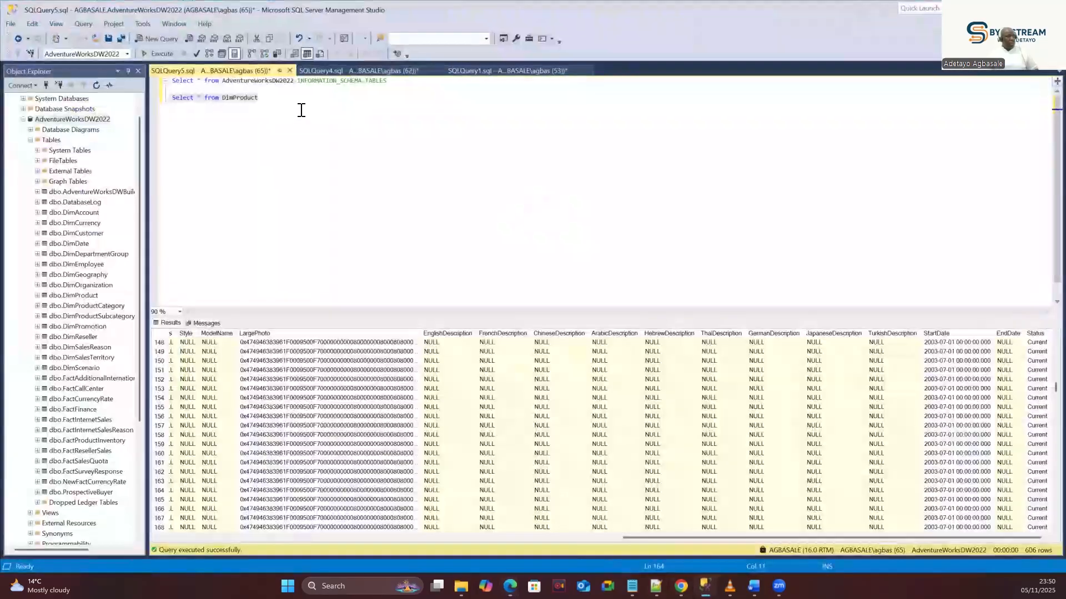
Paste the copied table name over DimProduct in the SSMS query and run it, hitting an error.
{"action": "double_click", "coordinate": [246, 97]}
{"action": "key", "text": "ctrl+v"}
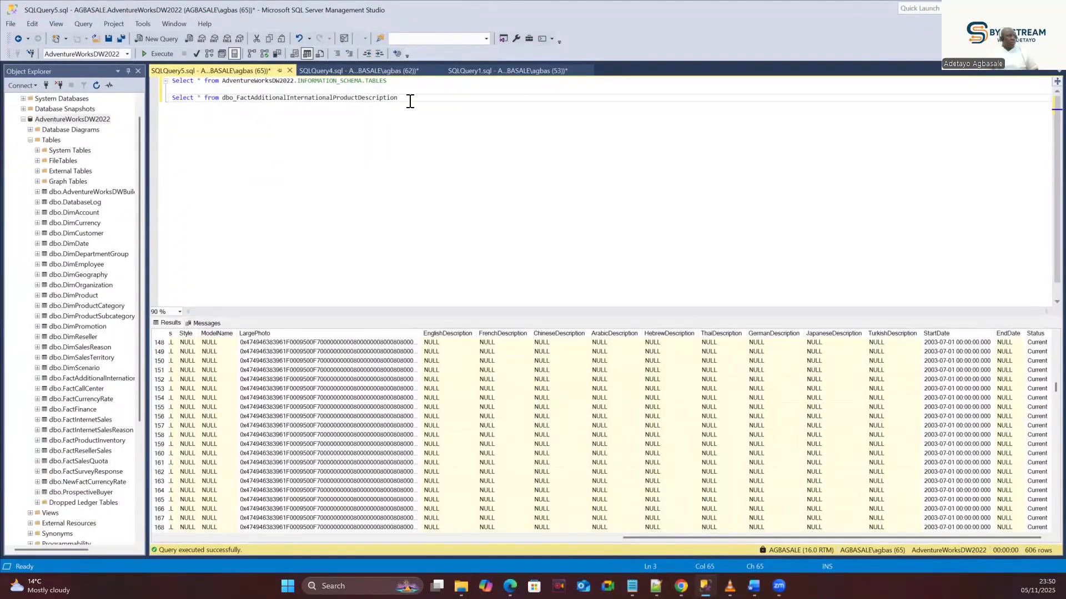
{"action": "left_click_drag", "start_coordinate": [410, 100], "coordinate": [169, 99]}
{"action": "left_click", "coordinate": [154, 53]}
{"action": "left_click", "coordinate": [328, 216]}
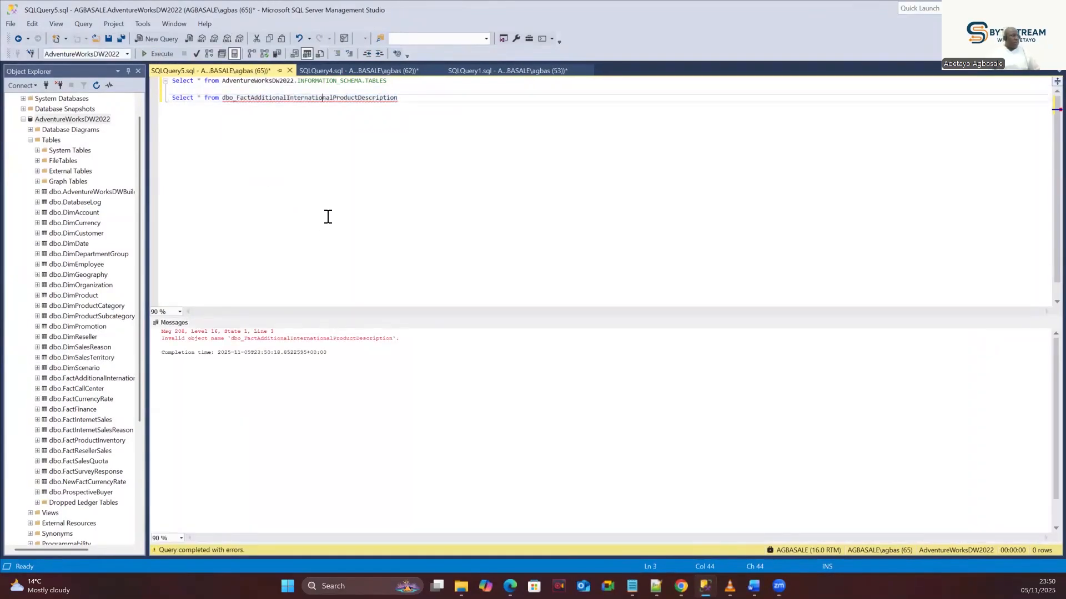
Remove the dbo_ prefix and rerun, returning 15,168 FactAdditionalInternationalProductDescription rows.
{"action": "left_click", "coordinate": [236, 102]}
{"action": "key", "text": "BackSpace"}
{"action": "key", "text": "BackSpace"}
{"action": "key", "text": "BackSpace"}
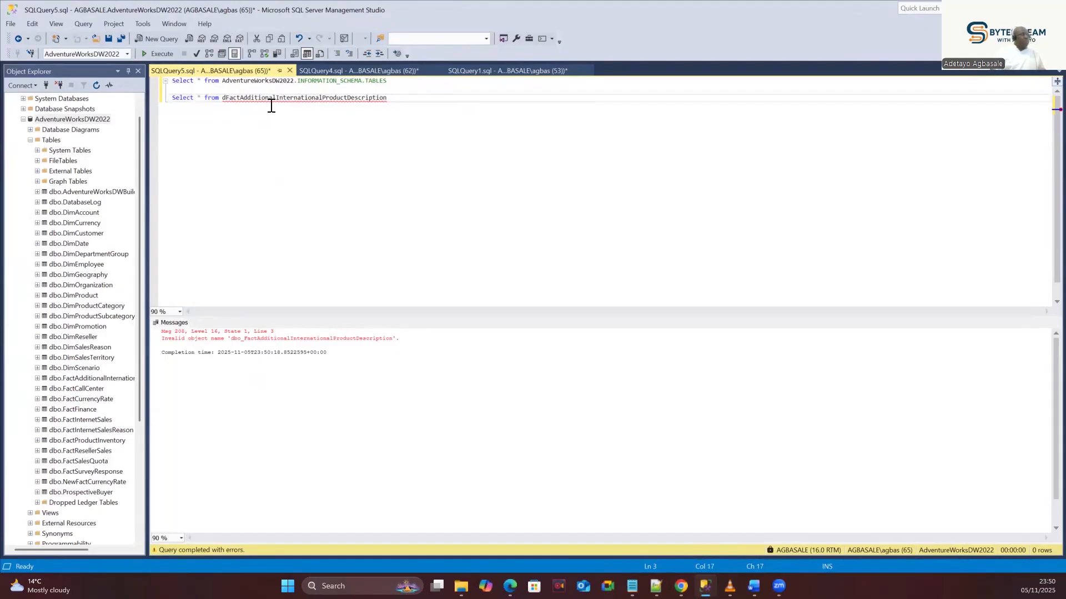
{"action": "key", "text": "BackSpace"}
{"action": "left_click_drag", "start_coordinate": [392, 97], "coordinate": [168, 99]}
{"action": "left_click", "coordinate": [158, 54]}
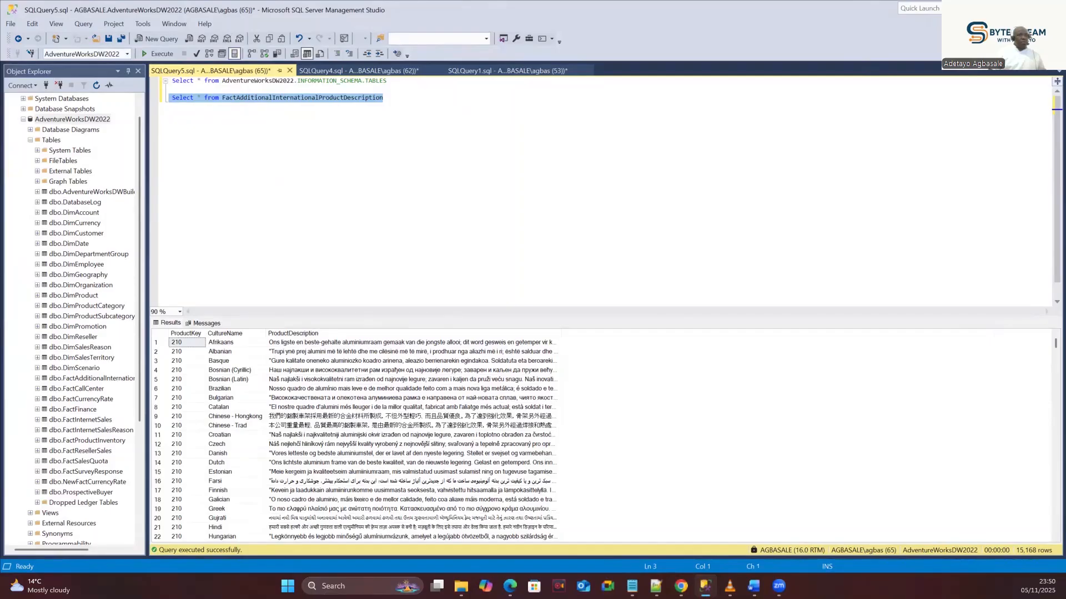
{"action": "key", "text": "alt+Tab"}
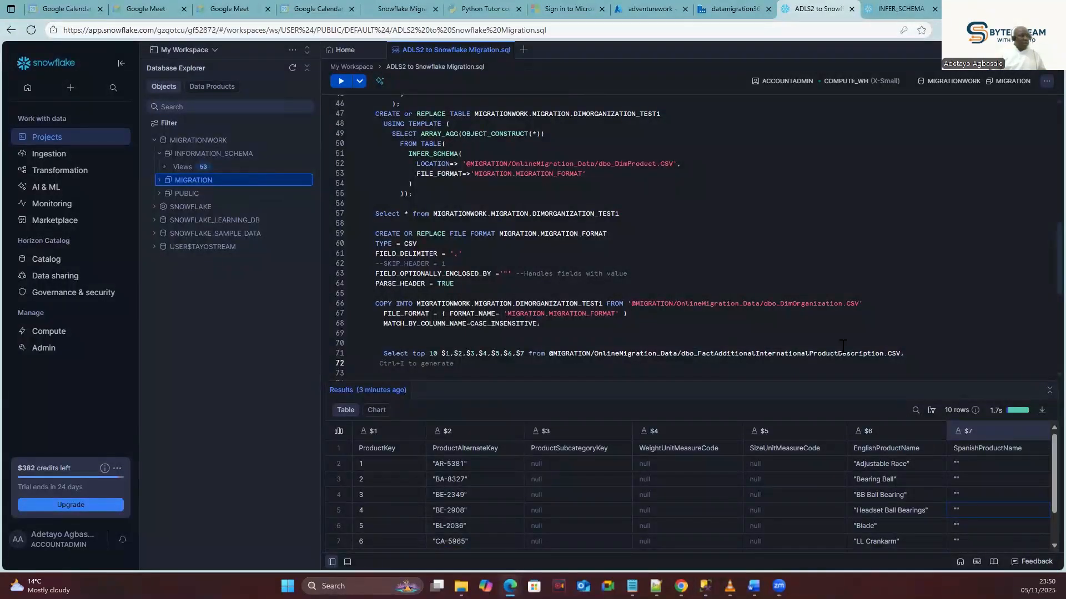
Run the line 71 staged-file query and inspect the description text spilling into $4 in rows 3–4.
{"action": "left_click_drag", "start_coordinate": [911, 353], "coordinate": [381, 357]}
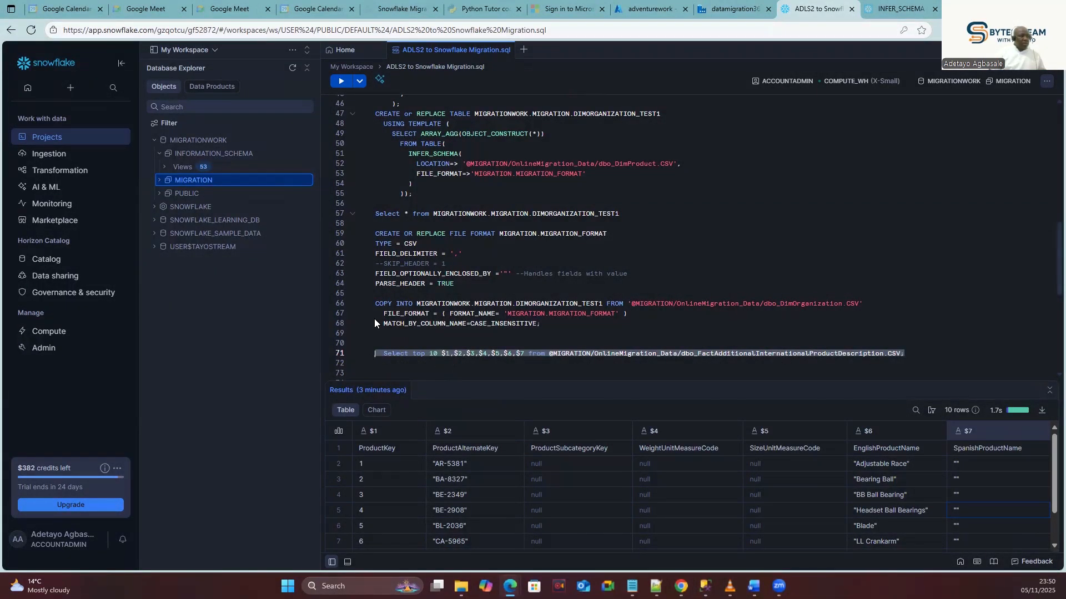
{"action": "left_click", "coordinate": [341, 81]}
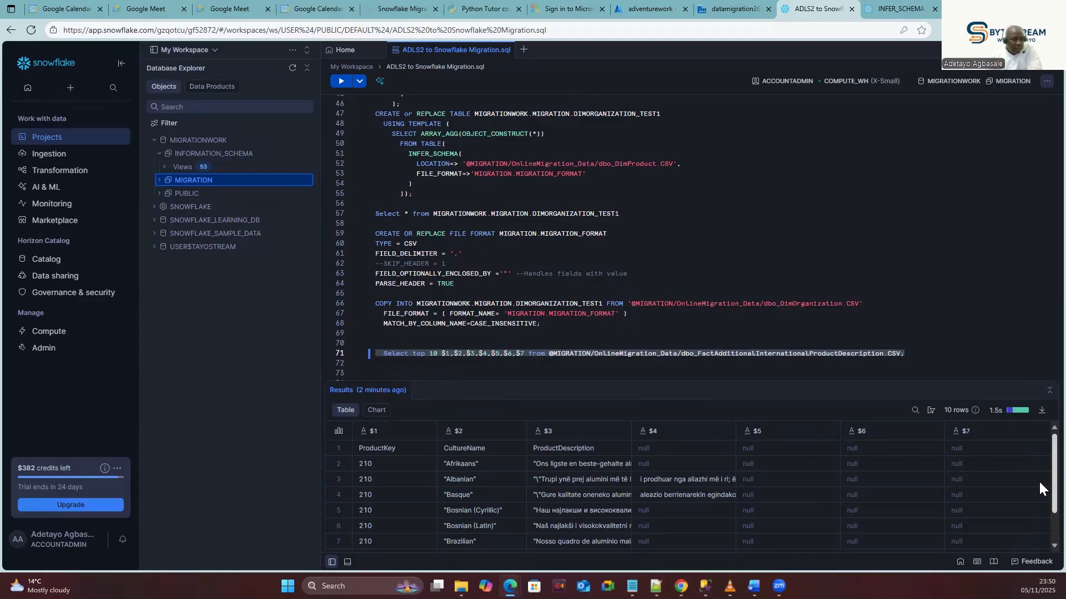
{"action": "scroll", "coordinate": [1039, 536], "scroll_direction": "down", "scroll_amount": 2}
{"action": "scroll", "coordinate": [1038, 538], "scroll_direction": "up", "scroll_amount": 2}
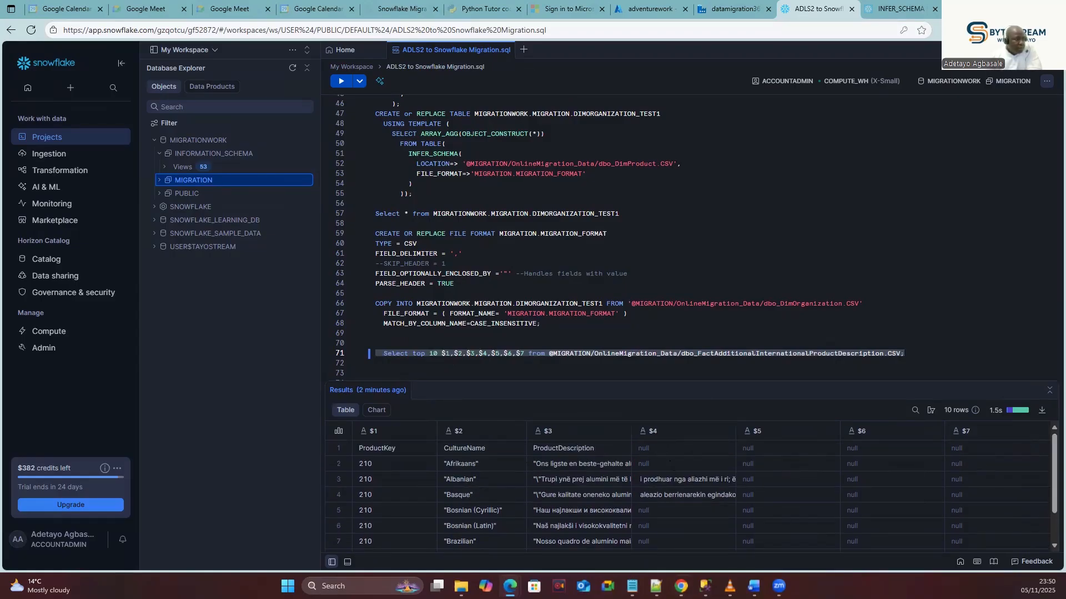
{"action": "left_click", "coordinate": [668, 482]}
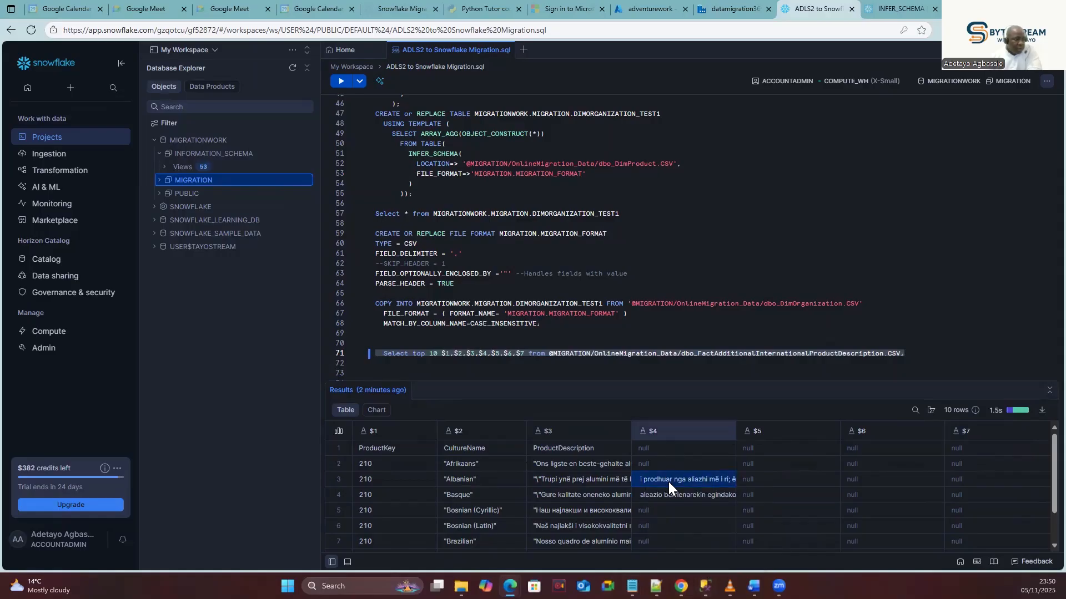
{"action": "left_click", "coordinate": [670, 495]}
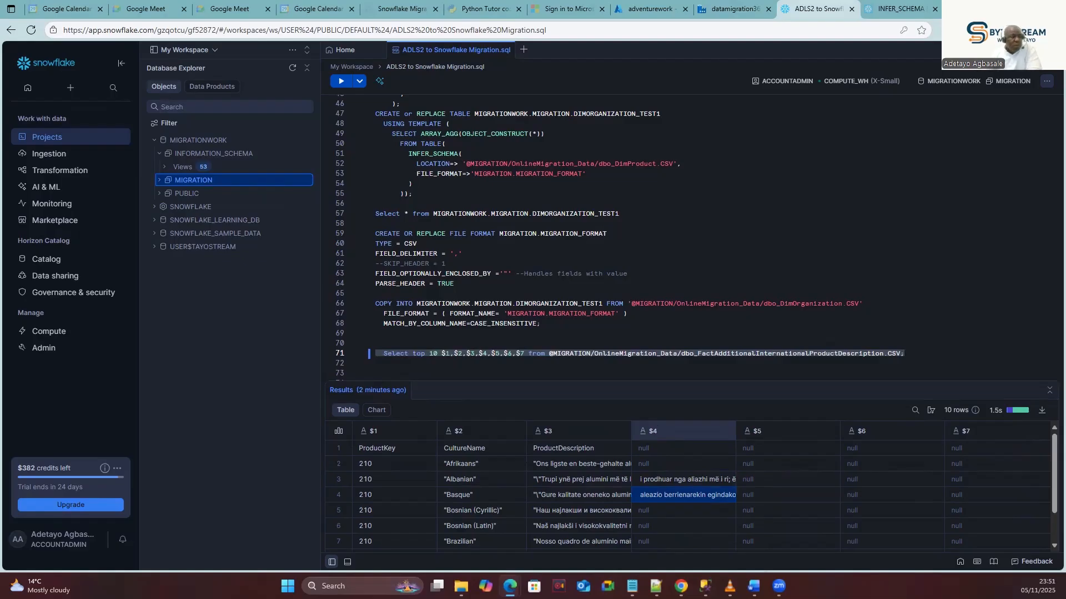
Back in Data Factory, keep the unsaved EmployeeNew_Table_dataset and reopen it to review its empty column delimiter.
{"action": "left_click", "coordinate": [733, 11]}
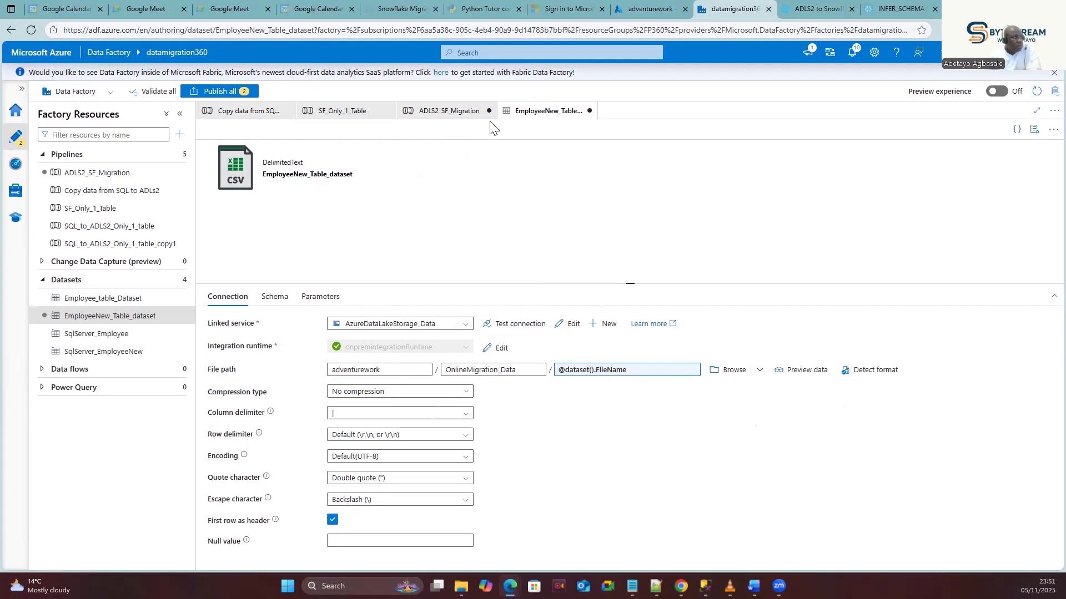
{"action": "left_click", "coordinate": [590, 114]}
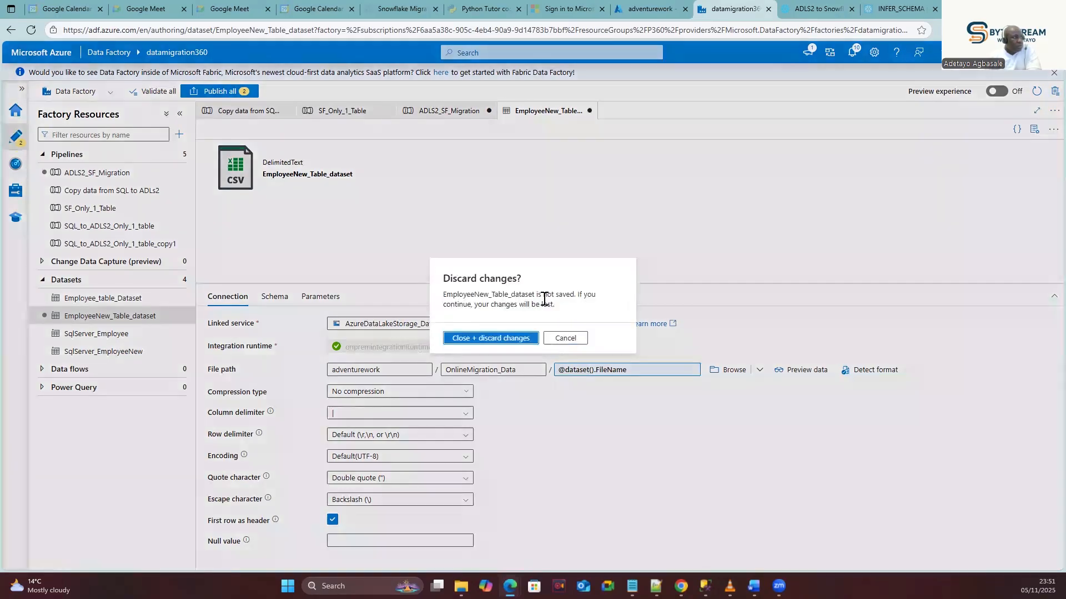
{"action": "left_click", "coordinate": [438, 111]}
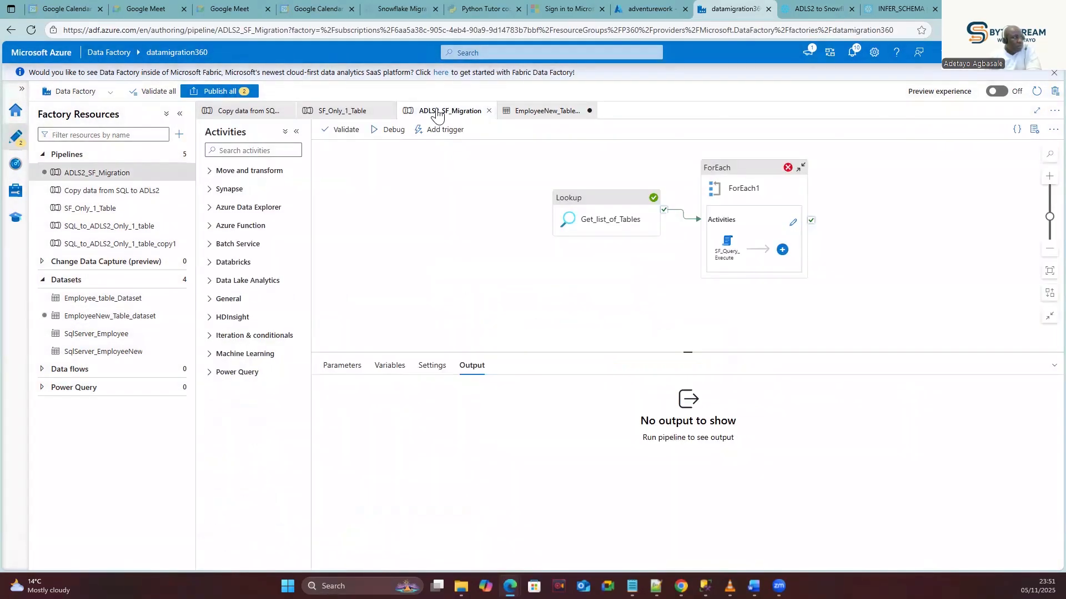
{"action": "left_click", "coordinate": [533, 112]}
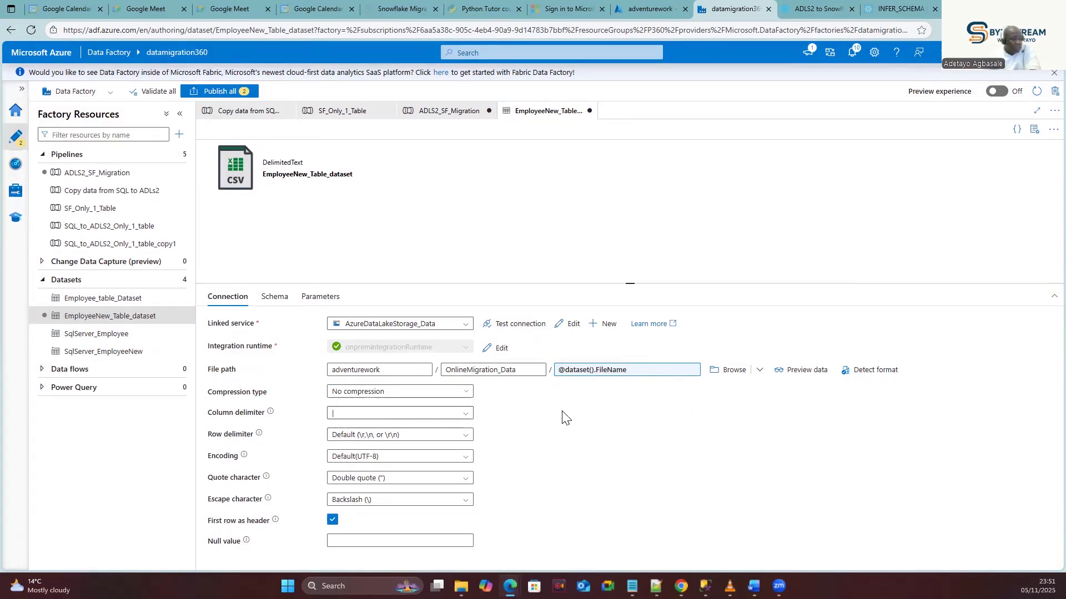
{"action": "key", "text": "alt+Tab"}
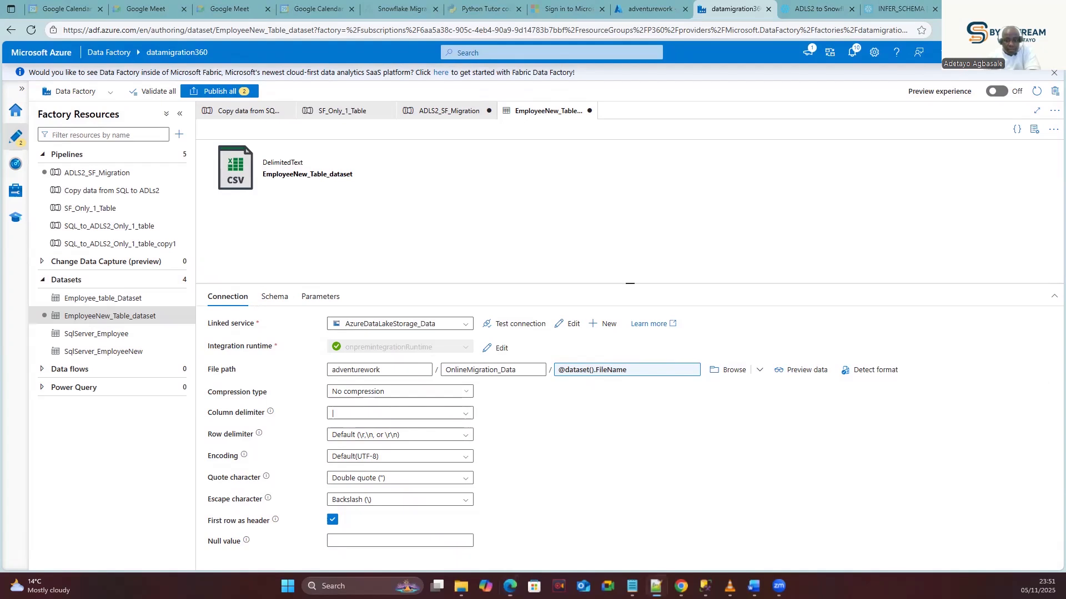
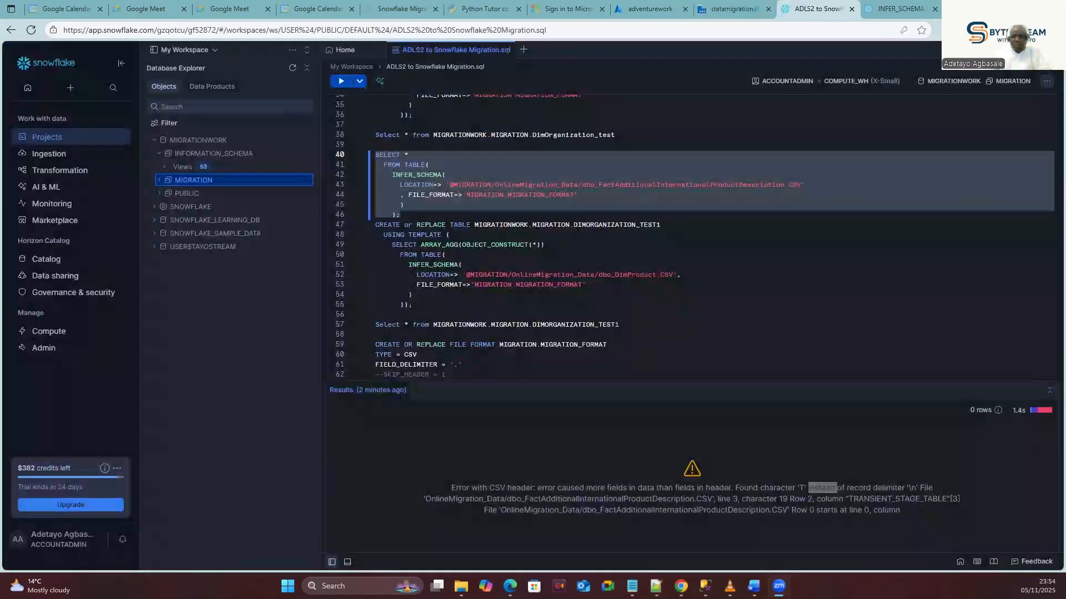
Rerun the INFER_SCHEMA query on lines 40–46 against the product-description CSV.
{"action": "left_click", "coordinate": [738, 8]}
{"action": "left_click", "coordinate": [819, 8]}
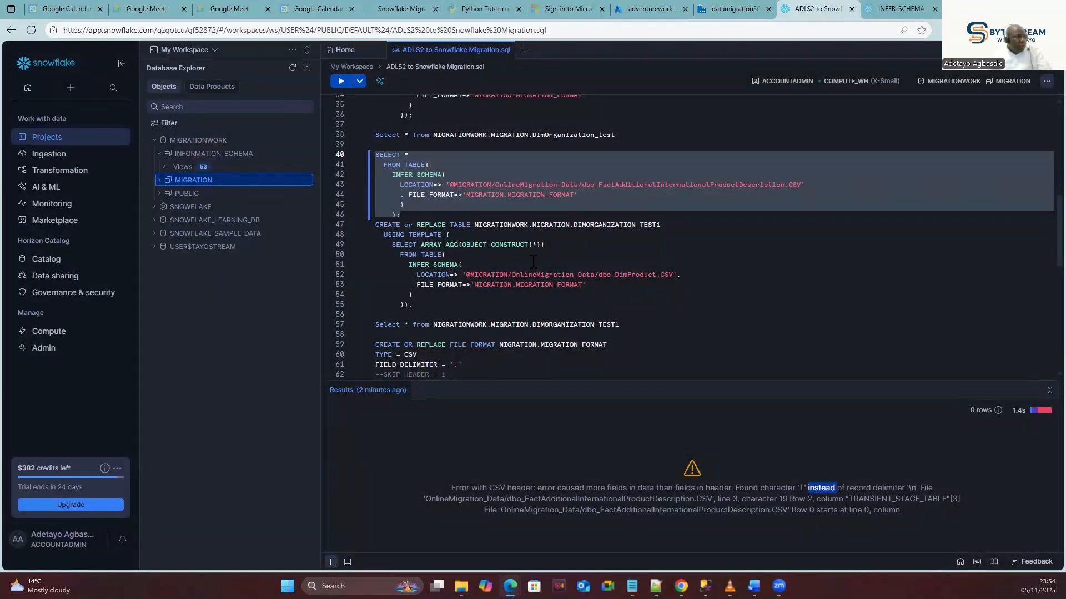
{"action": "left_click", "coordinate": [590, 247]}
{"action": "left_click_drag", "start_coordinate": [404, 214], "coordinate": [366, 158]}
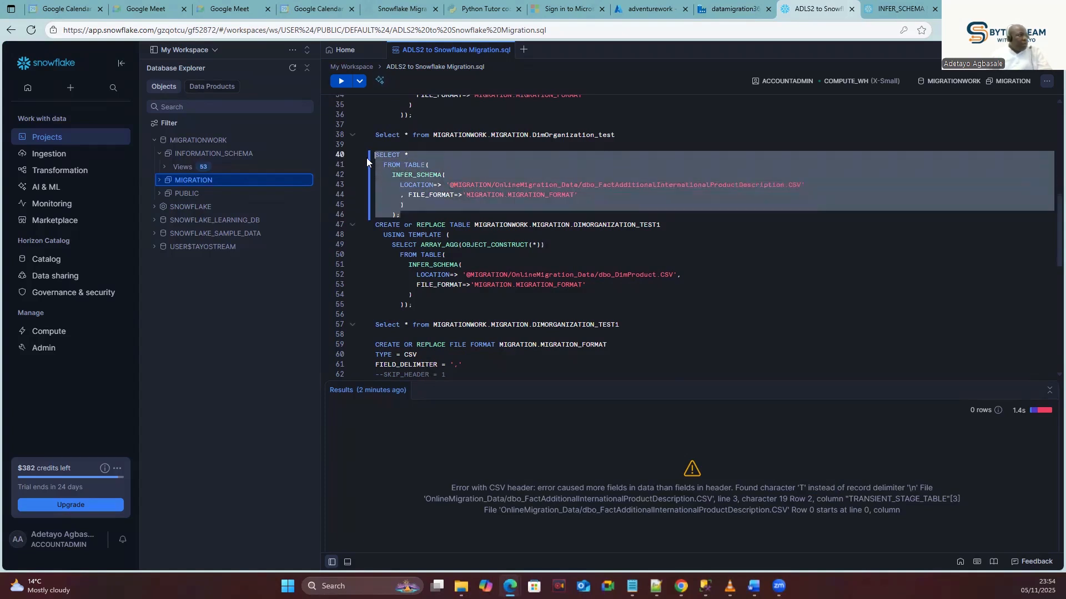
{"action": "left_click", "coordinate": [340, 80]}
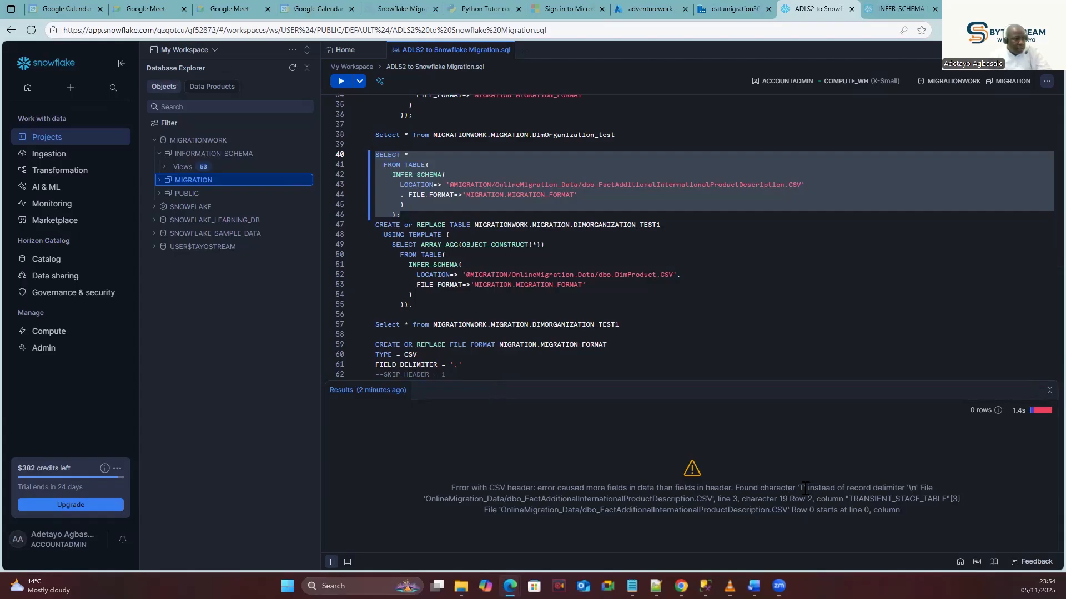
Examine the CSV header error's delimiter and quote-character details, then bring up SQL Server Management Studio.
{"action": "double_click", "coordinate": [888, 488]}
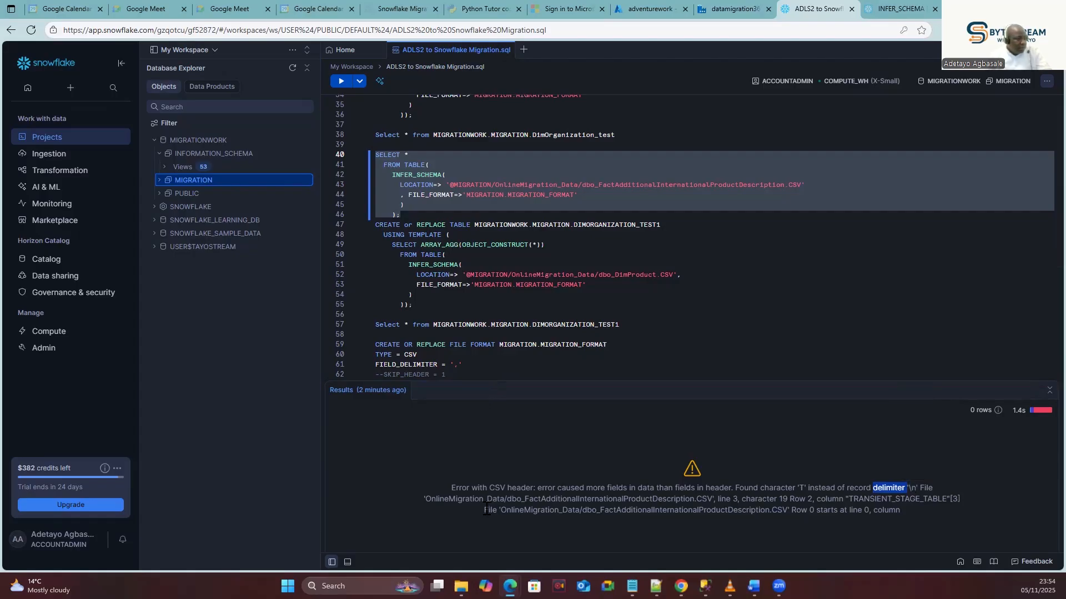
{"action": "left_click", "coordinate": [788, 499]}
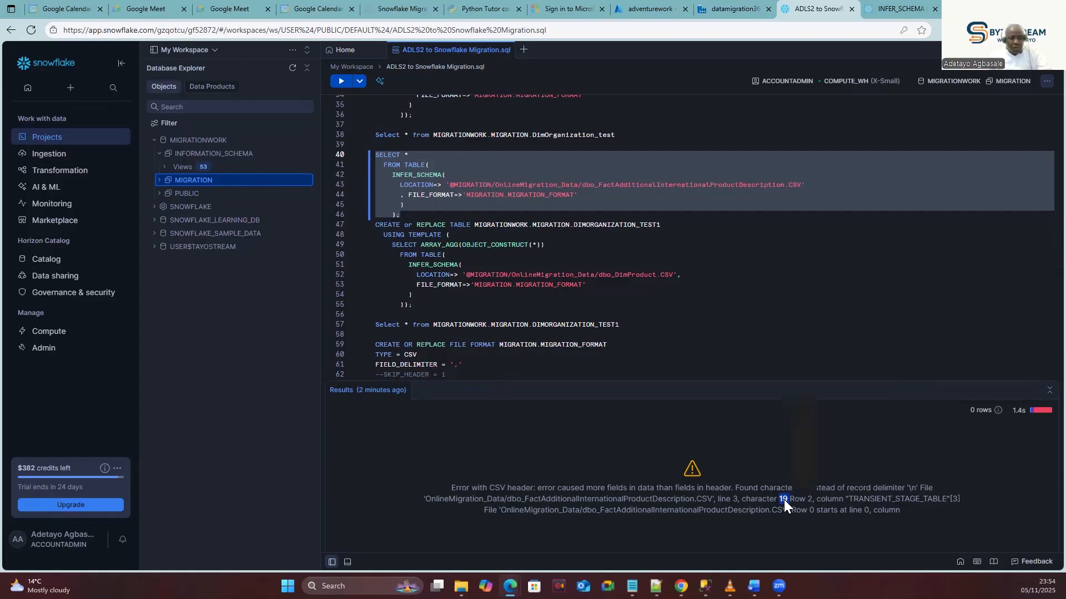
{"action": "left_click", "coordinate": [836, 499]}
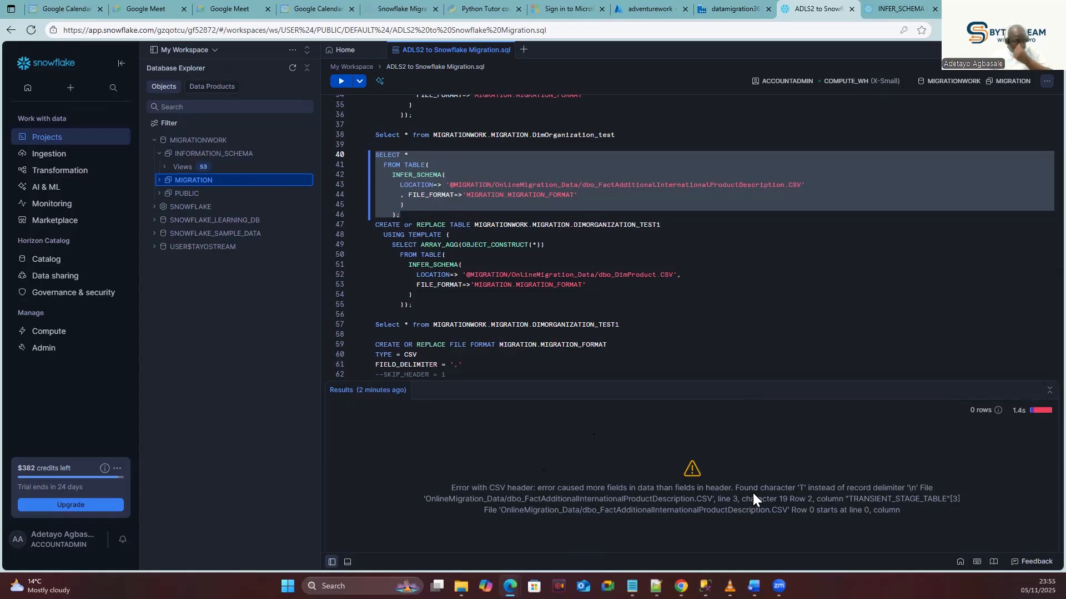
{"action": "double_click", "coordinate": [805, 489]}
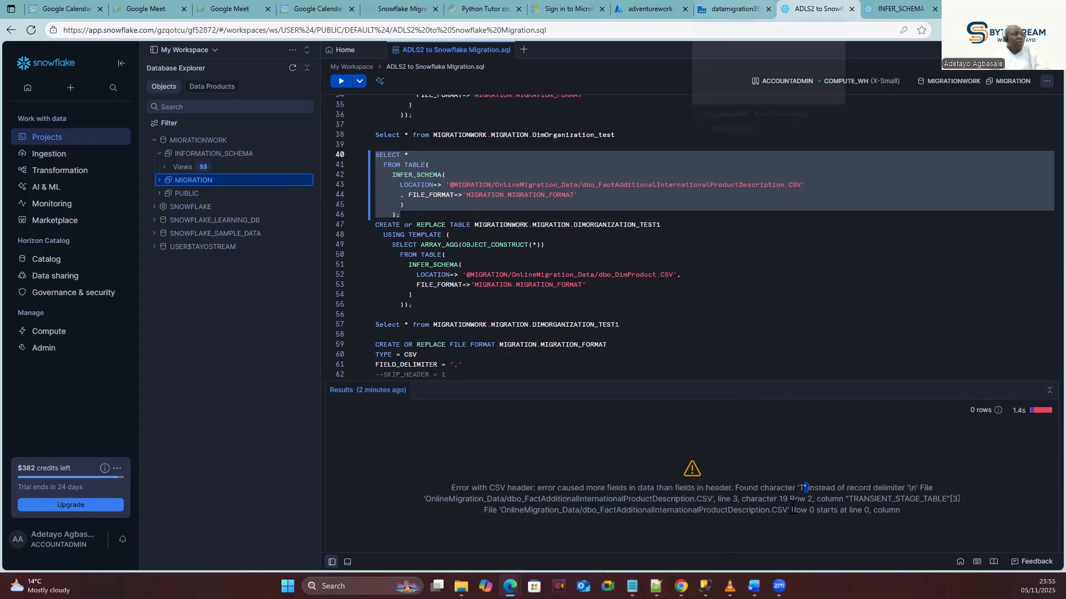
{"action": "left_click", "coordinate": [705, 586]}
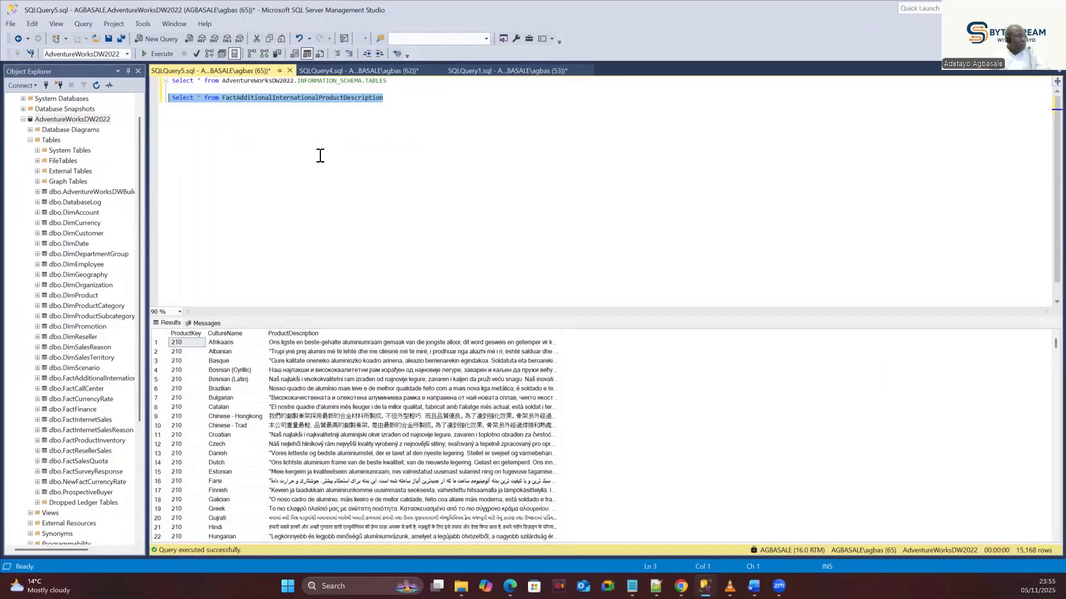
Rerun the FactAdditionalInternationalProductDescription query and inspect its Chinese - Hongkong and Greek description rows.
{"action": "left_click", "coordinate": [158, 52]}
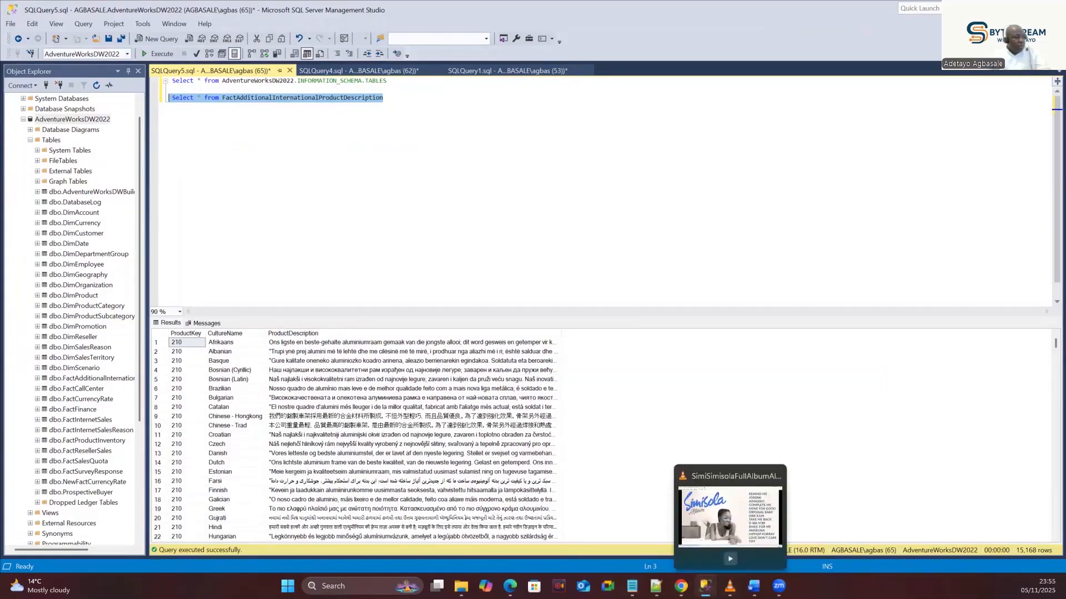
{"action": "left_click", "coordinate": [705, 586]}
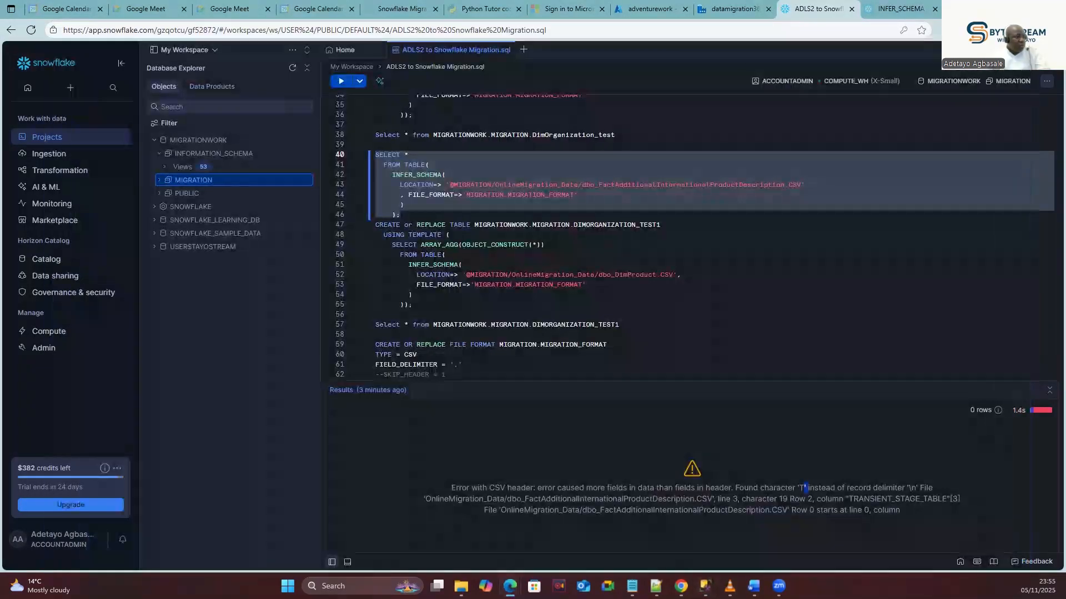
{"action": "key", "text": "alt+Tab"}
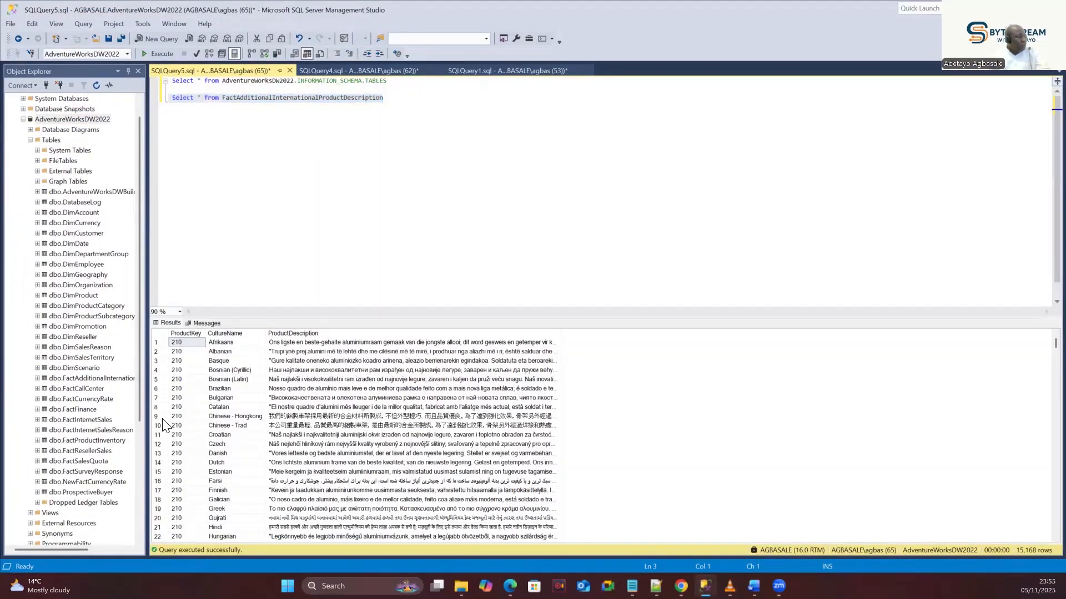
{"action": "left_click", "coordinate": [156, 416]}
{"action": "scroll", "coordinate": [160, 459], "scroll_direction": "down", "scroll_amount": 1}
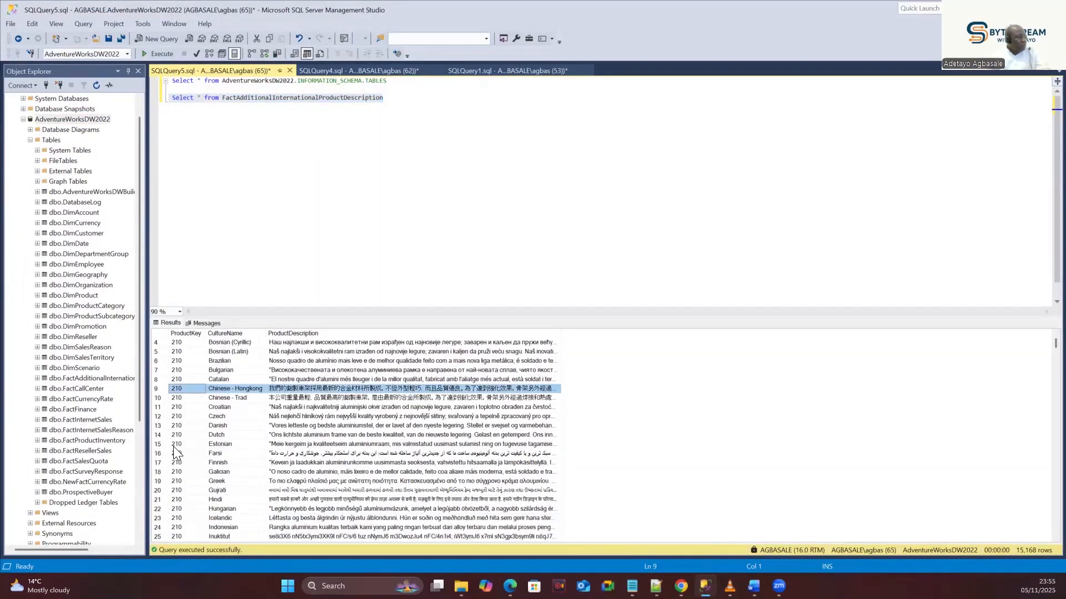
{"action": "left_click", "coordinate": [159, 481]}
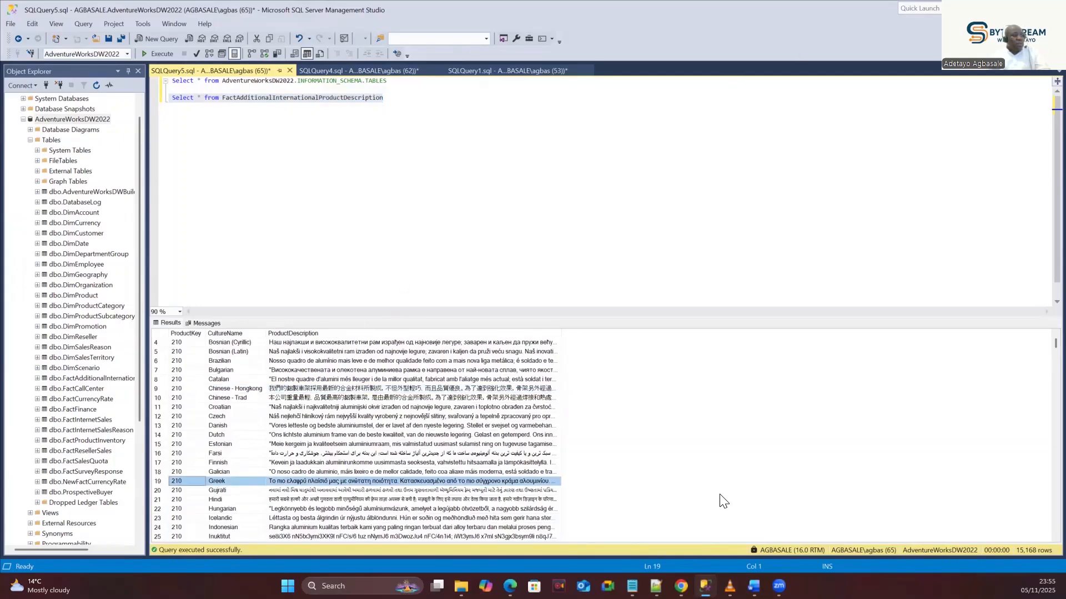
{"action": "key", "text": "alt+Tab"}
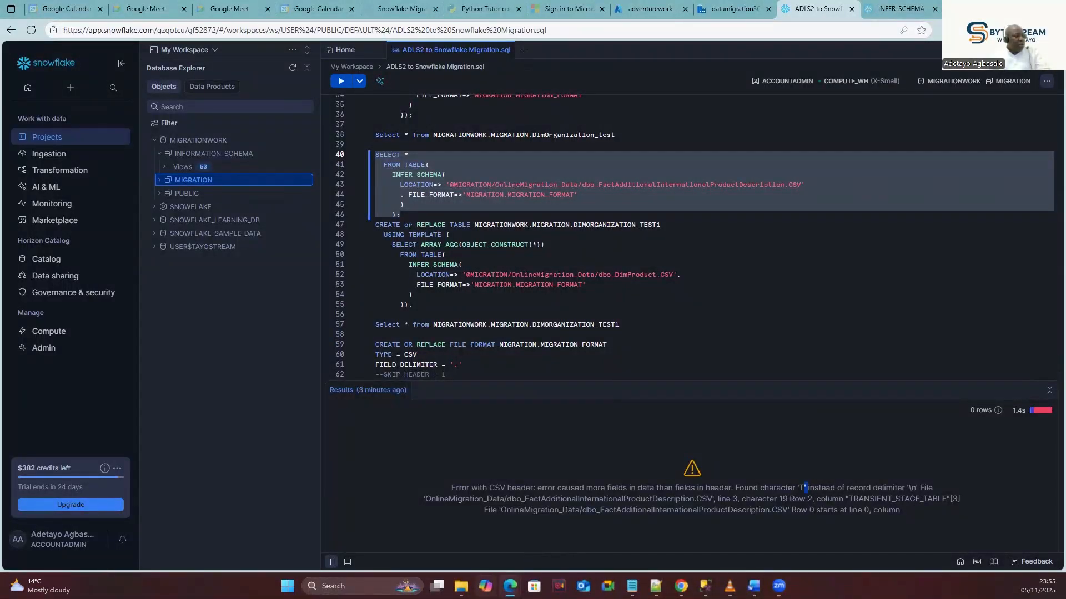
{"action": "left_click", "coordinate": [637, 8]}
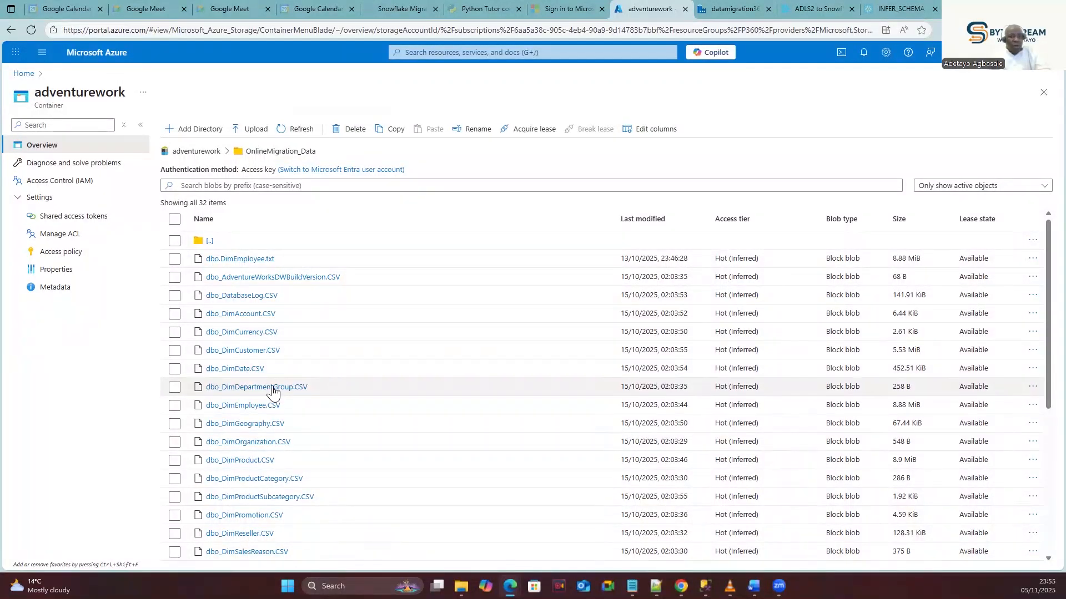
In the adventurework OnlineMigration_Data folder, open dbo_DatabaseLog.CSV in View/edit.
{"action": "scroll", "coordinate": [286, 444], "scroll_direction": "down", "scroll_amount": 3}
{"action": "left_click", "coordinate": [285, 442]}
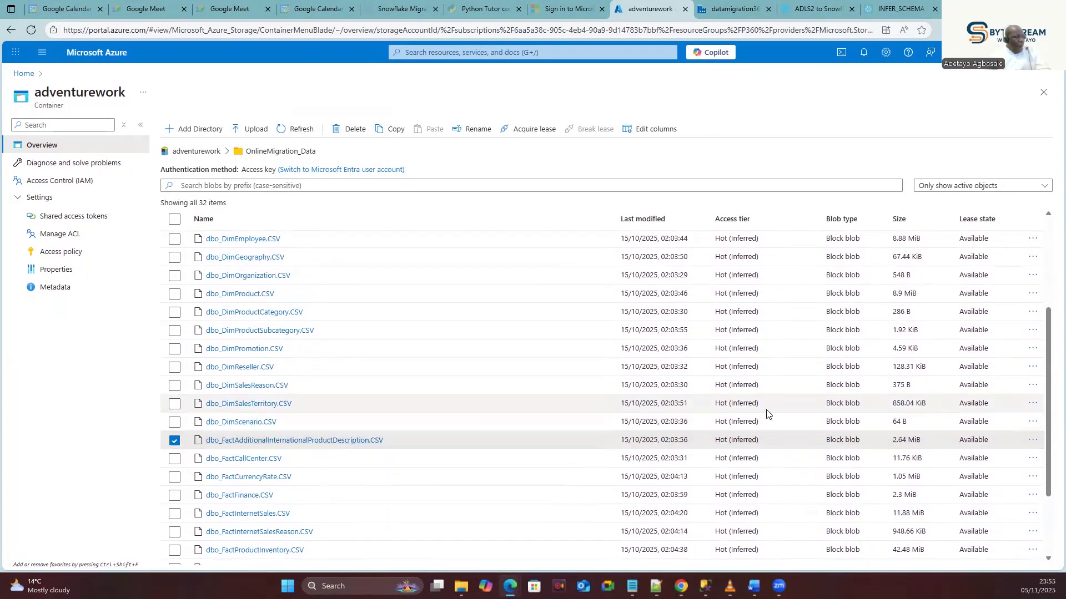
{"action": "left_click", "coordinate": [1035, 441]}
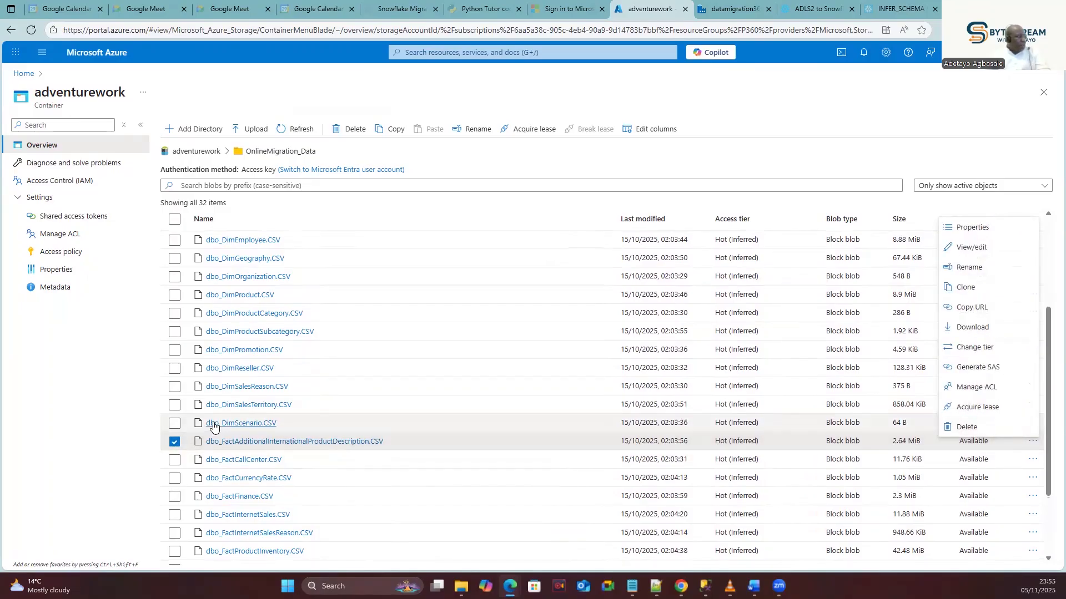
{"action": "scroll", "coordinate": [213, 426], "scroll_direction": "up", "scroll_amount": 5}
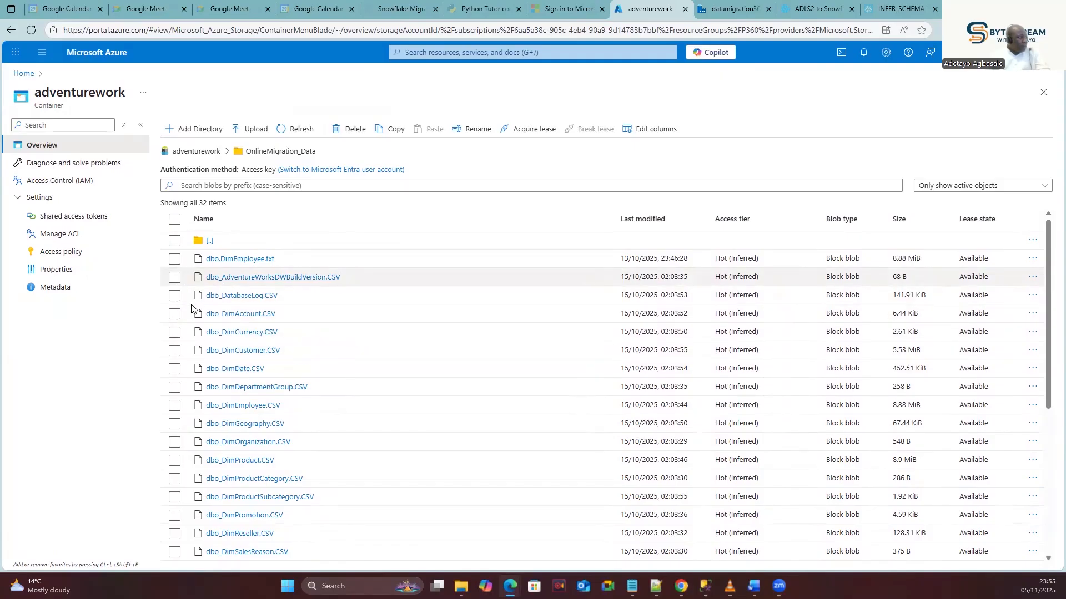
{"action": "left_click", "coordinate": [175, 296]}
{"action": "left_click", "coordinate": [176, 296]}
{"action": "scroll", "coordinate": [177, 300], "scroll_direction": "down", "scroll_amount": 3}
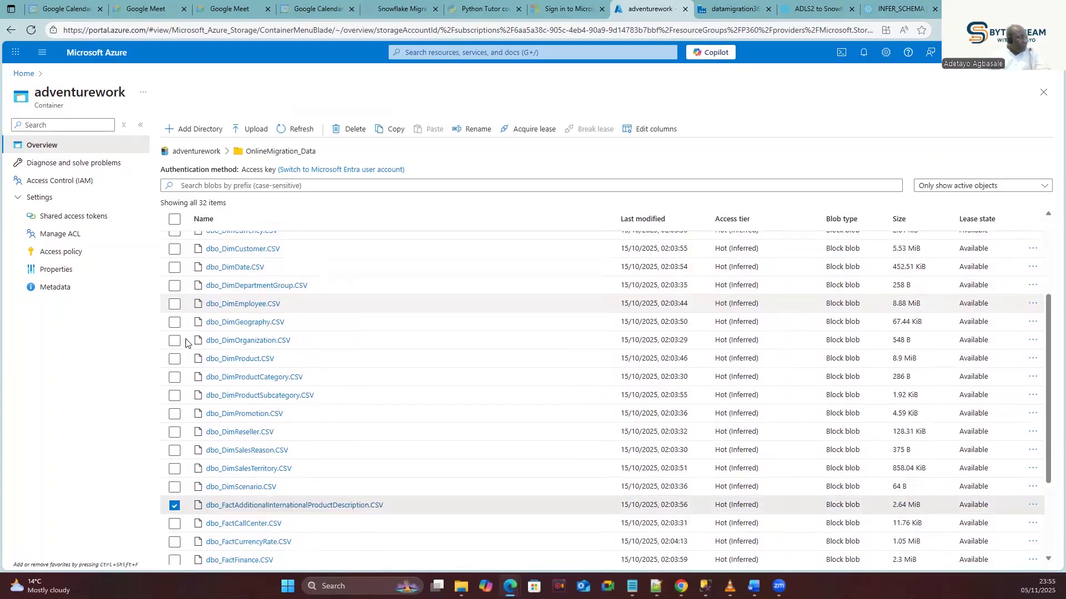
{"action": "scroll", "coordinate": [217, 351], "scroll_direction": "up", "scroll_amount": 3}
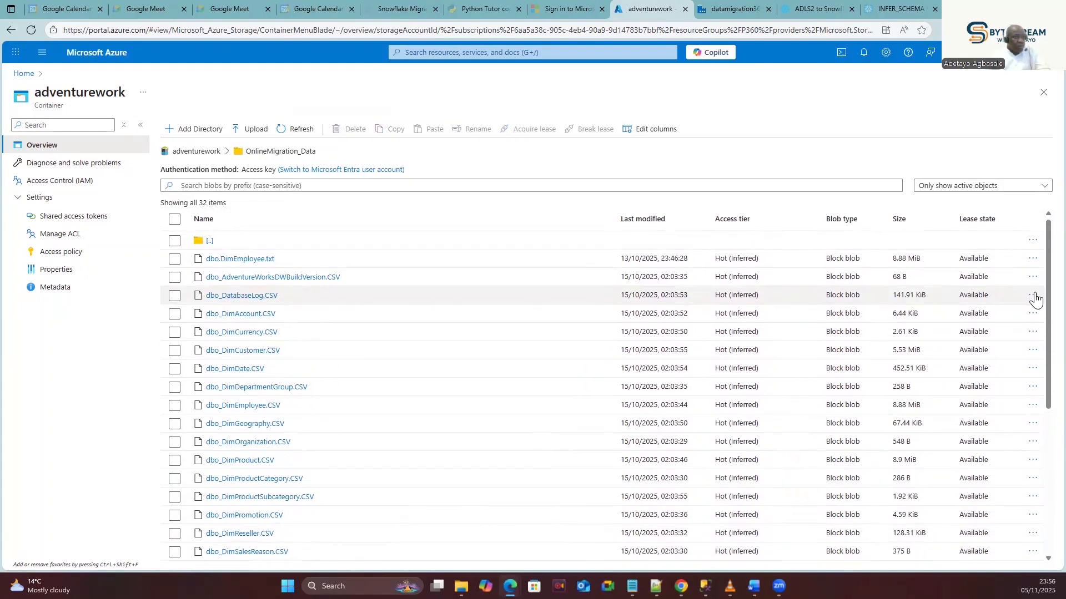
{"action": "left_click", "coordinate": [1033, 295]}
{"action": "left_click", "coordinate": [969, 323]}
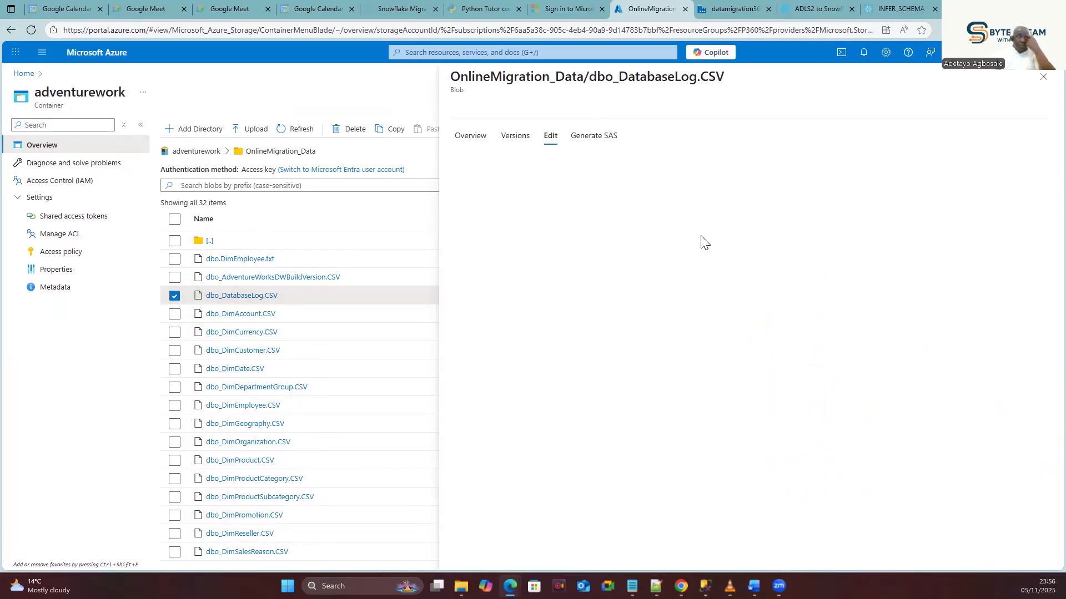
Replace FactAdditionalInternationalProductDescription in the line 43 LOCATION path with the DatabaseLog file name.
{"action": "left_click", "coordinate": [812, 3]}
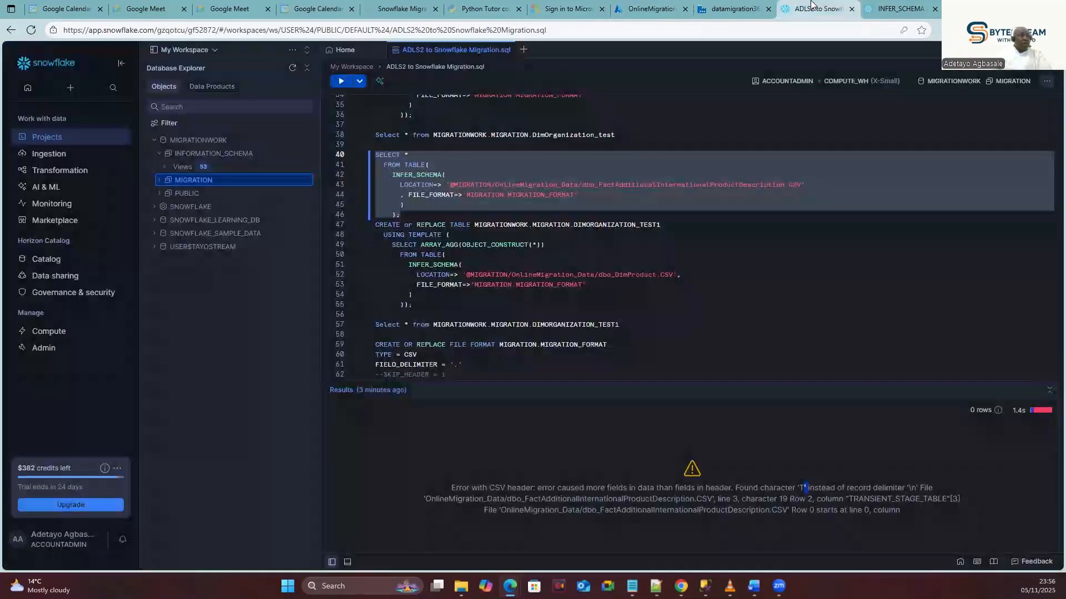
{"action": "double_click", "coordinate": [681, 187]}
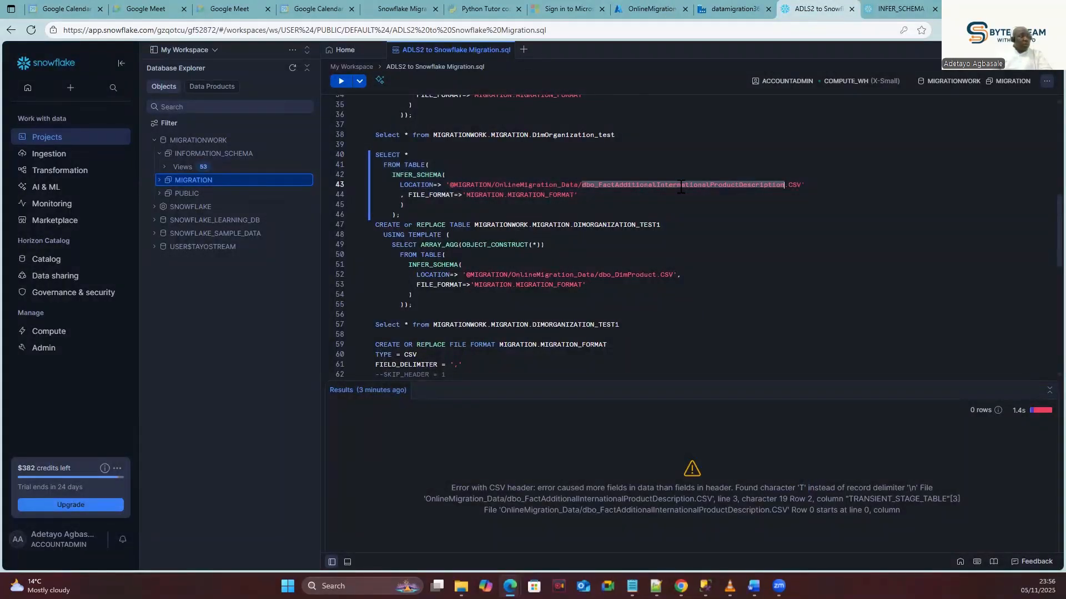
{"action": "left_click", "coordinate": [752, 225]}
{"action": "left_click_drag", "start_coordinate": [784, 187], "coordinate": [597, 187]}
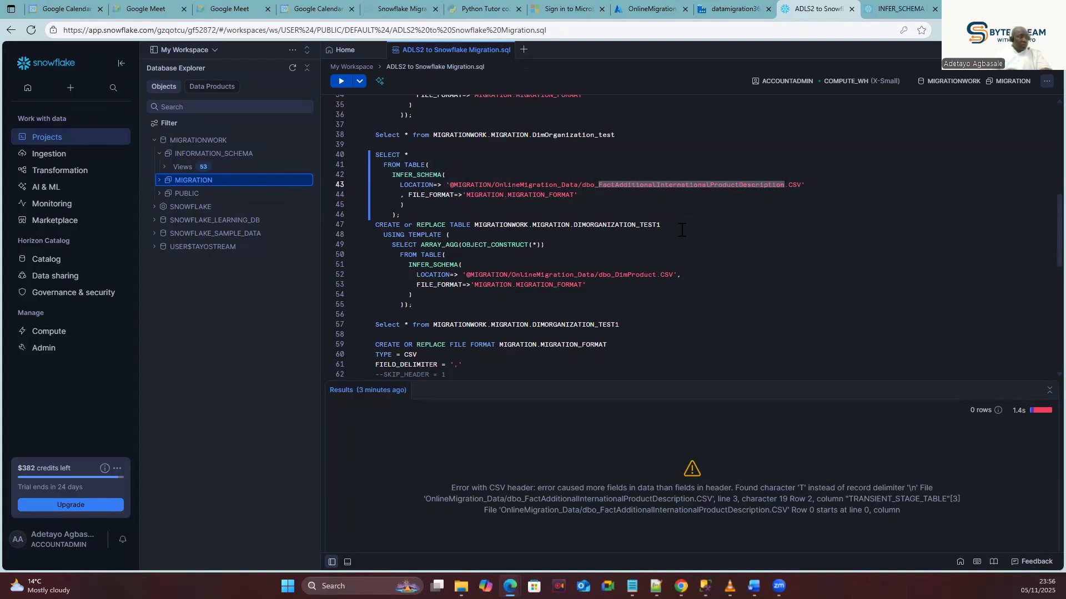
{"action": "type", "text": "Databas"}
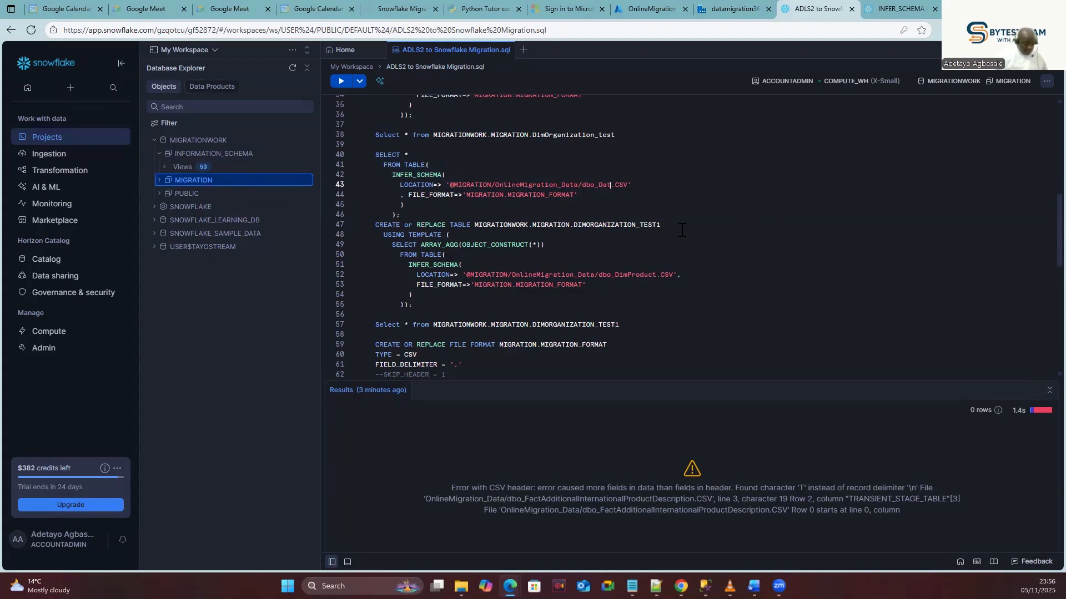
{"action": "type", "text": "e_Log"}
{"action": "left_click", "coordinate": [670, 215]}
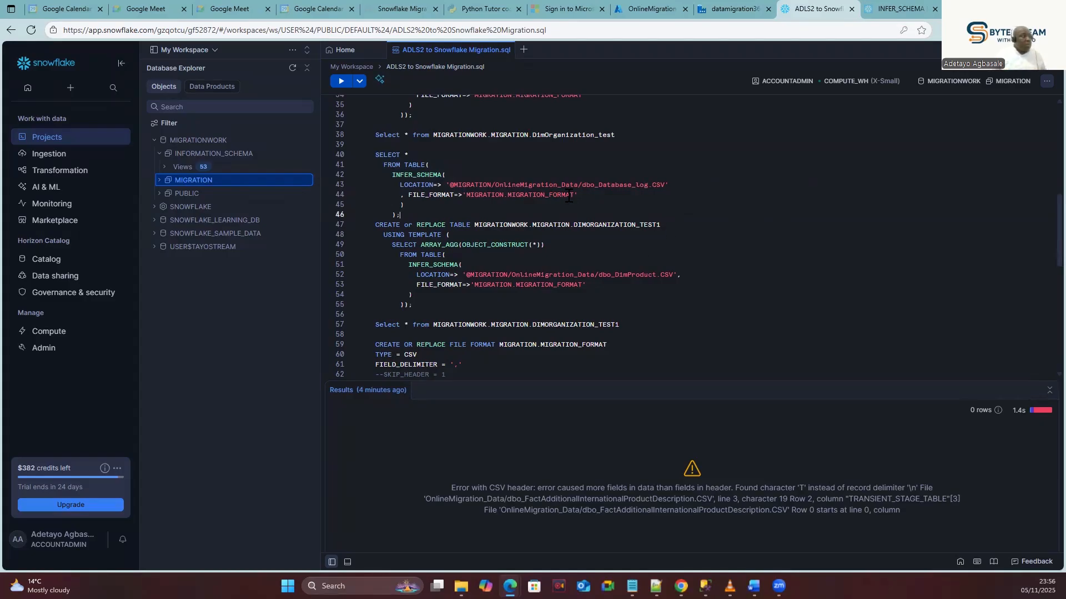
{"action": "left_click", "coordinate": [716, 8]}
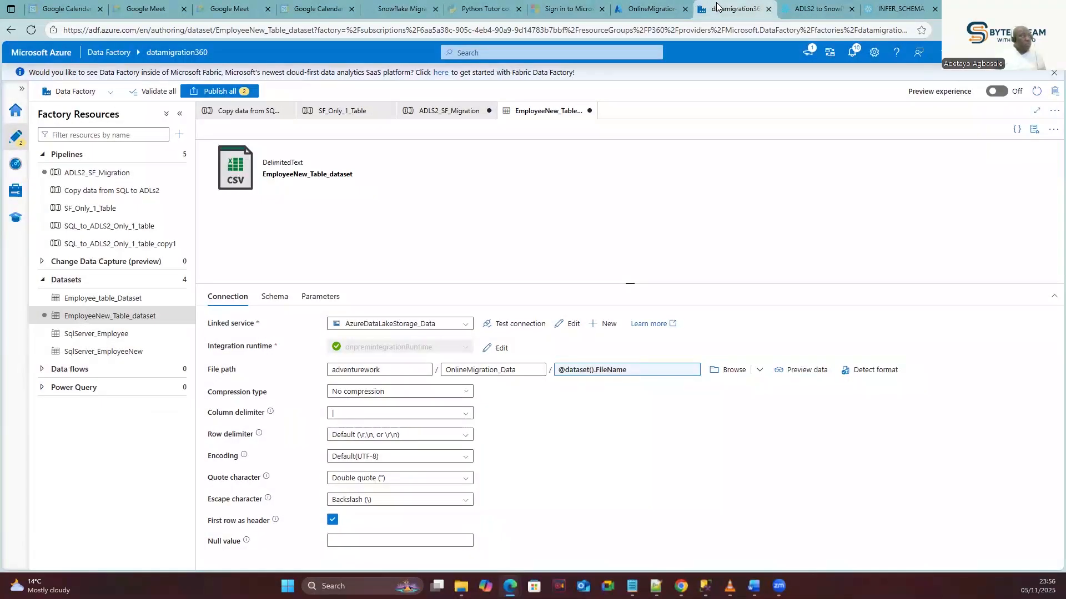
{"action": "left_click", "coordinate": [648, 9]}
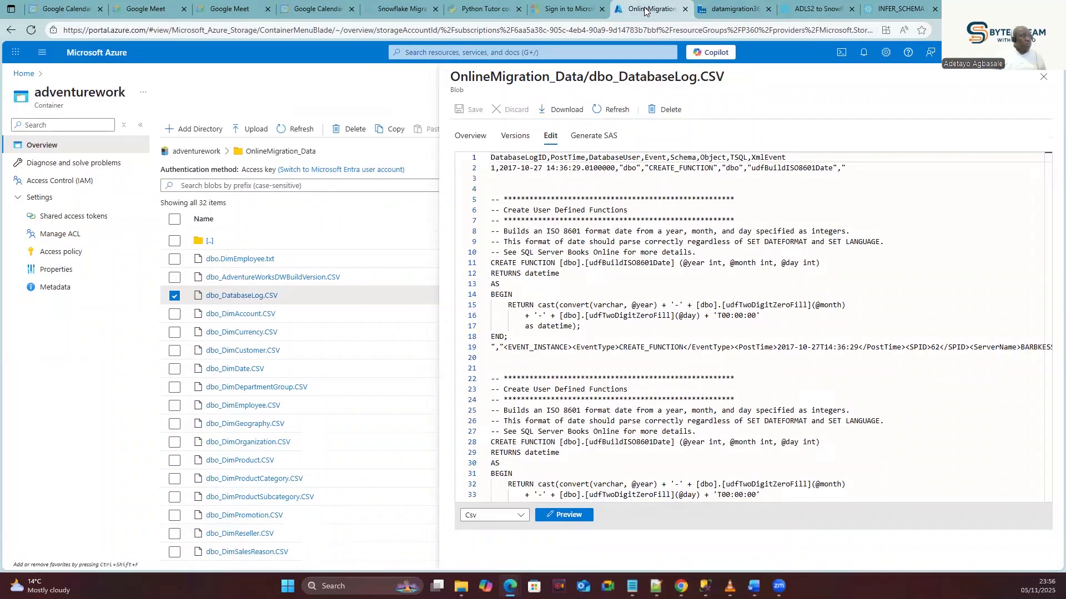
{"action": "left_click", "coordinate": [797, 7]}
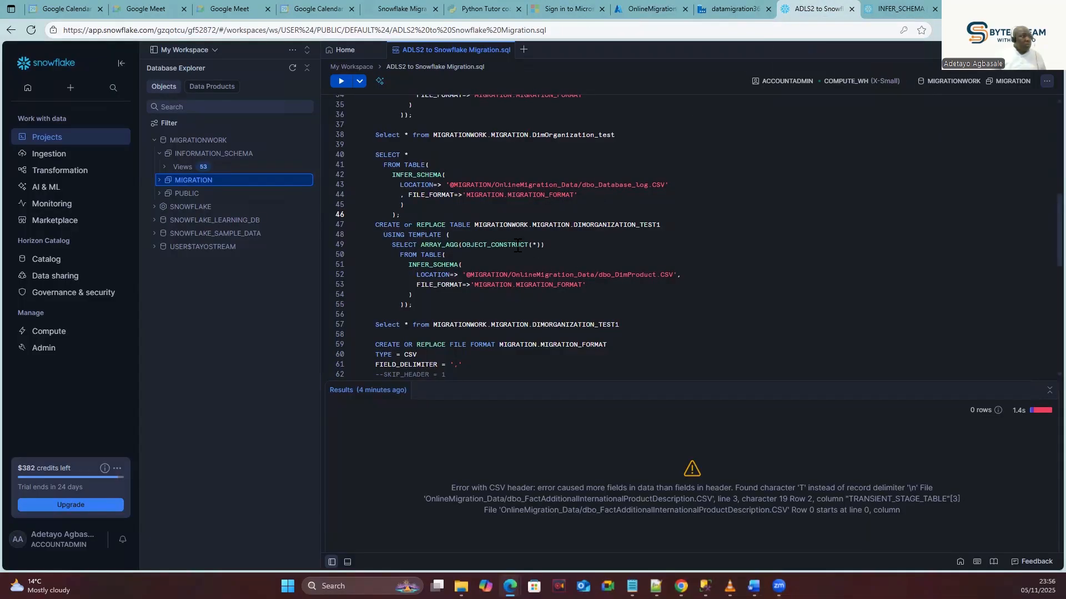
{"action": "left_click", "coordinate": [631, 186]}
{"action": "key", "text": "BackSpace"}
Run the INFER_SCHEMA query on the DatabaseLog CSV, which returns no results.
{"action": "left_click_drag", "start_coordinate": [401, 216], "coordinate": [369, 154]}
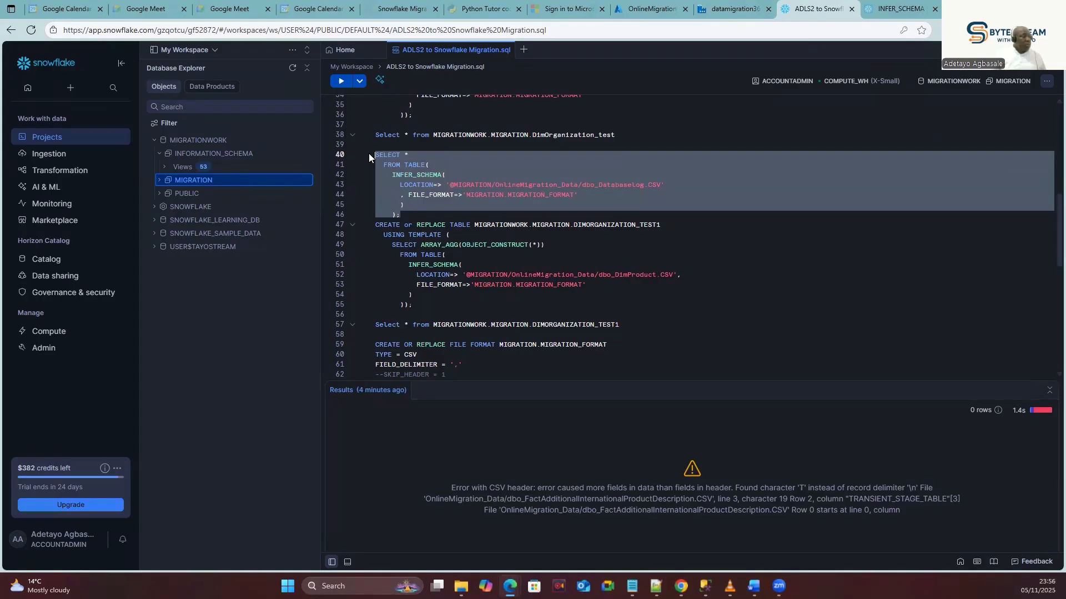
{"action": "left_click", "coordinate": [342, 81]}
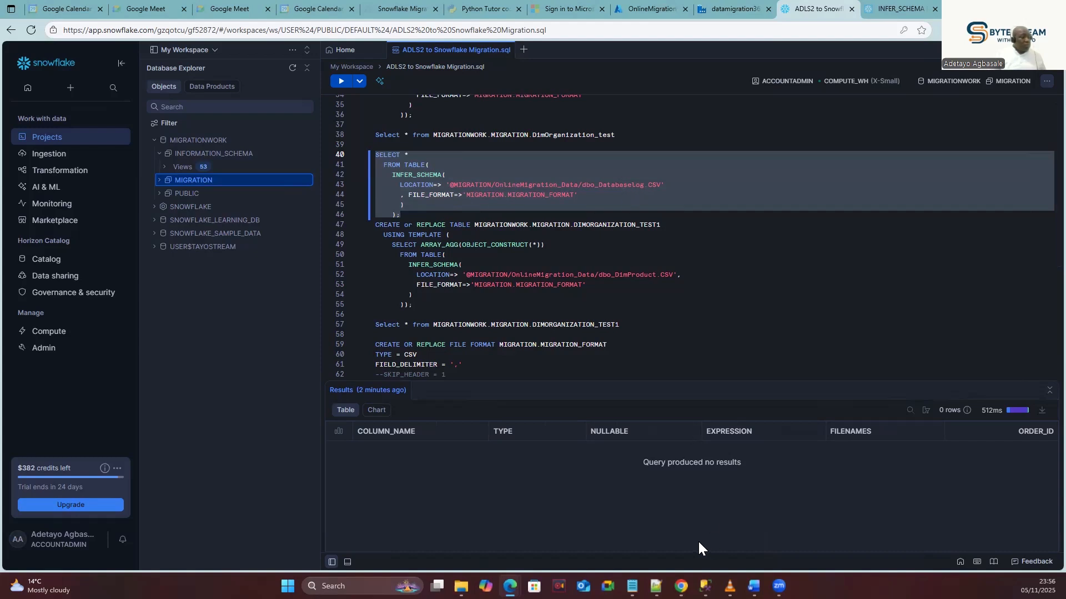
{"action": "left_click", "coordinate": [733, 8]}
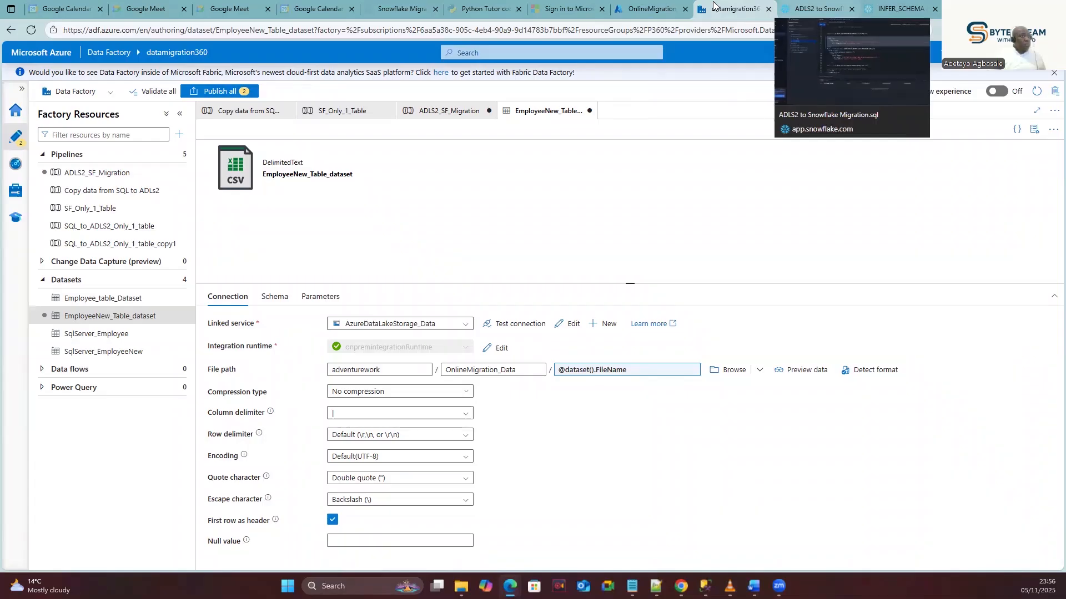
{"action": "mouse_move", "coordinate": [627, 6]}
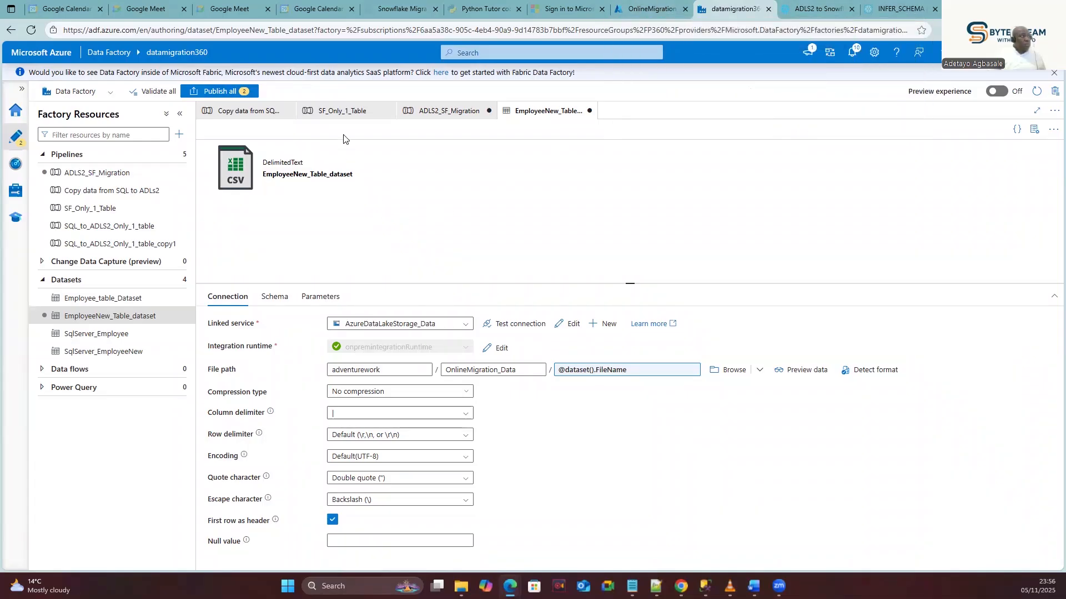
Sort ADLS2_SF_Migration's run output by status and check failed SF_Query_Execute inputs, spotting DatabaseLog.
{"action": "left_click", "coordinate": [450, 110]}
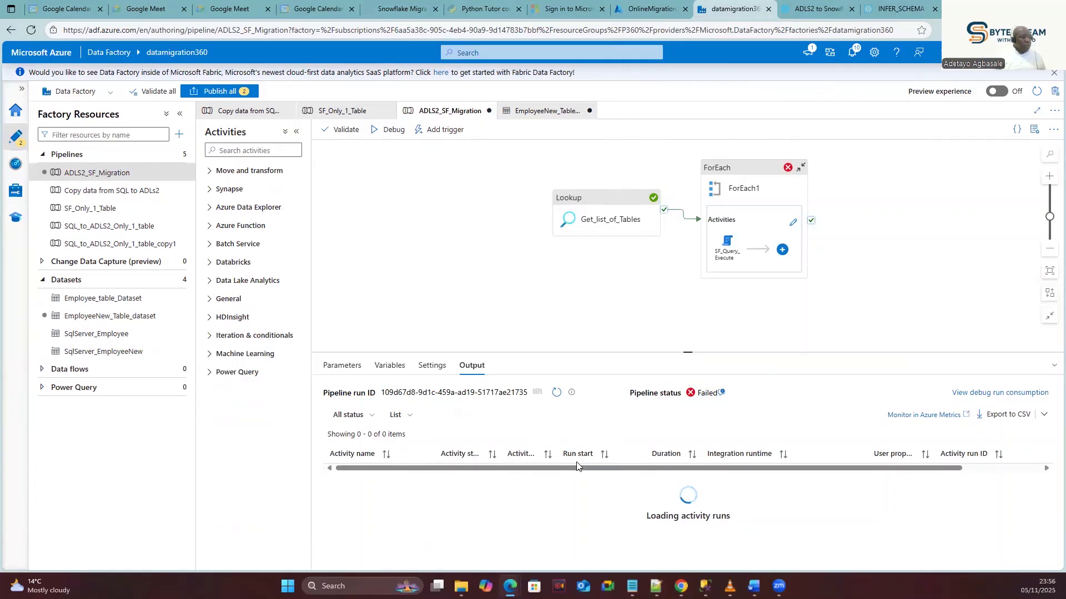
{"action": "left_click", "coordinate": [488, 454]}
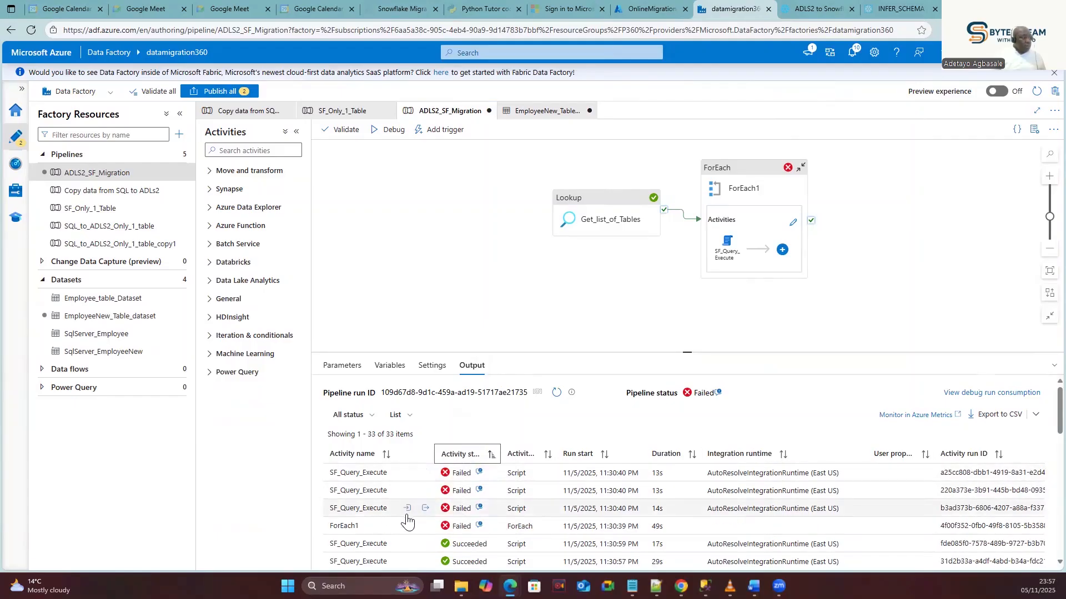
{"action": "left_click", "coordinate": [407, 509]}
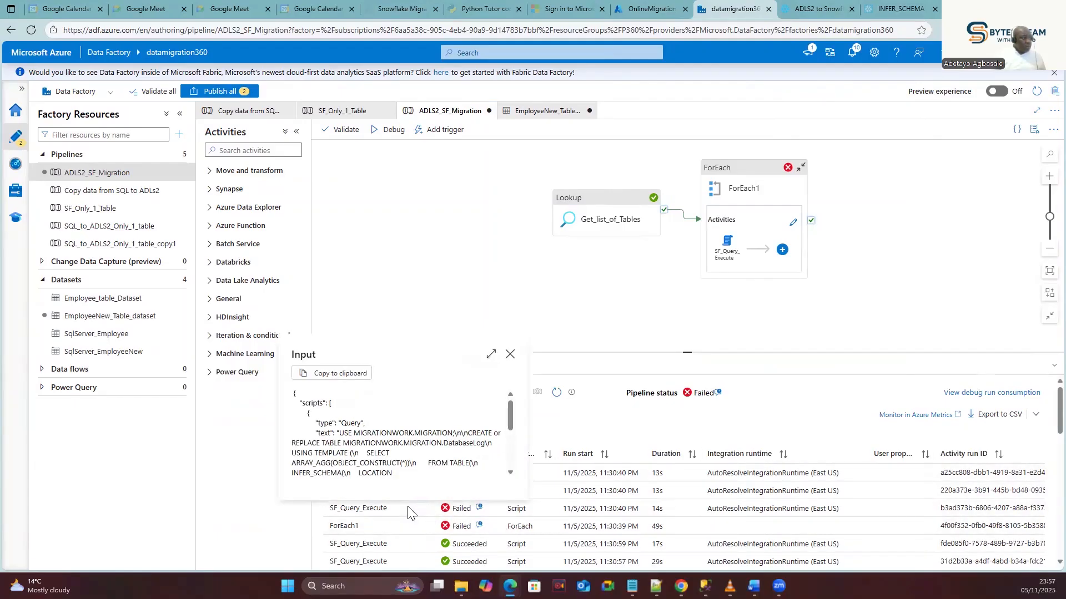
{"action": "left_click", "coordinate": [409, 512]}
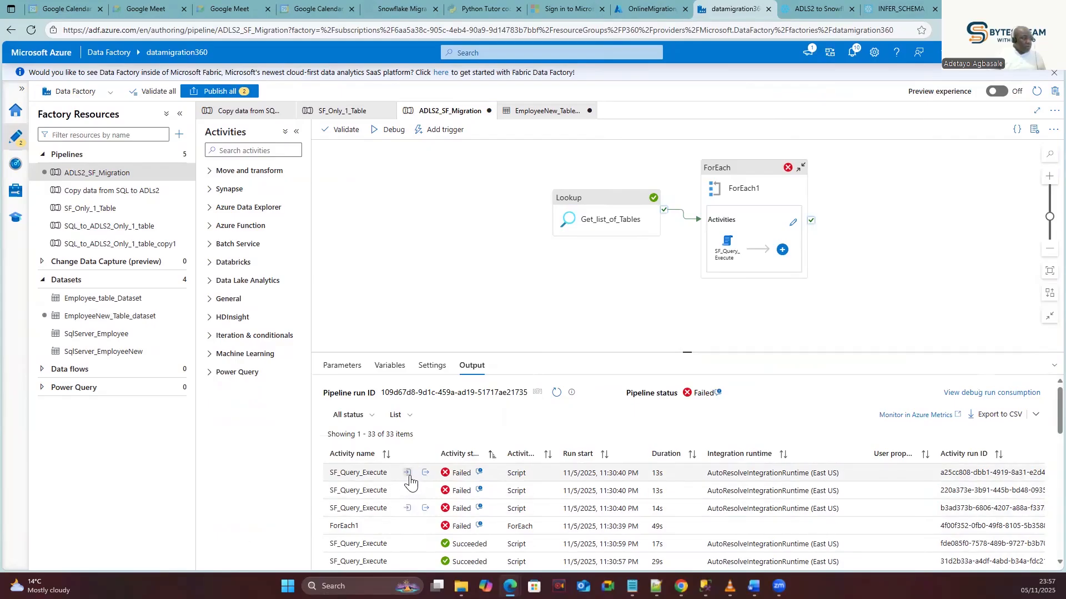
{"action": "left_click", "coordinate": [408, 473]}
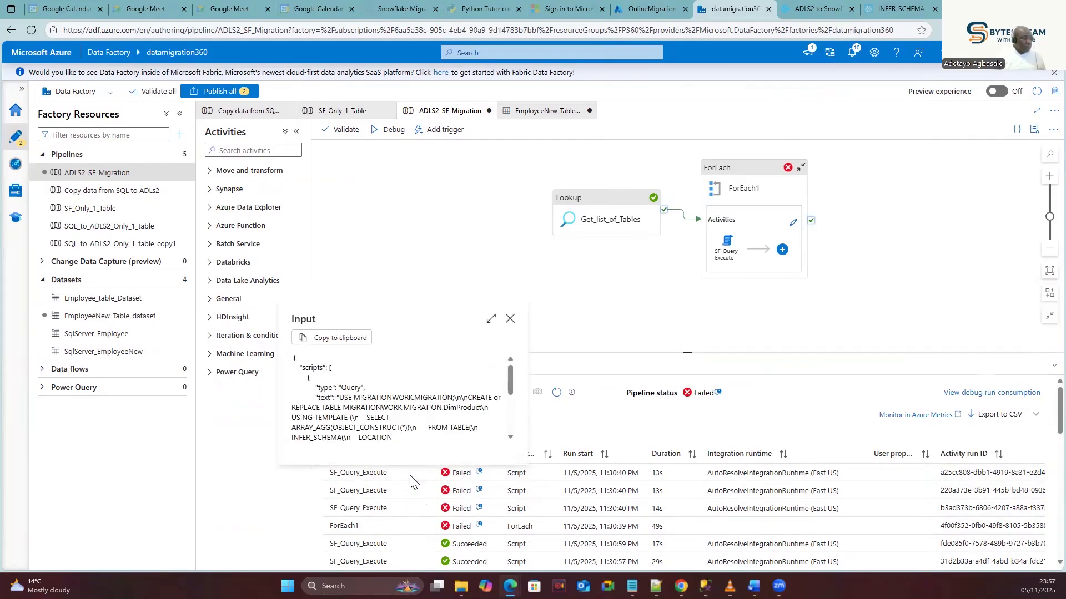
{"action": "left_click", "coordinate": [410, 486]}
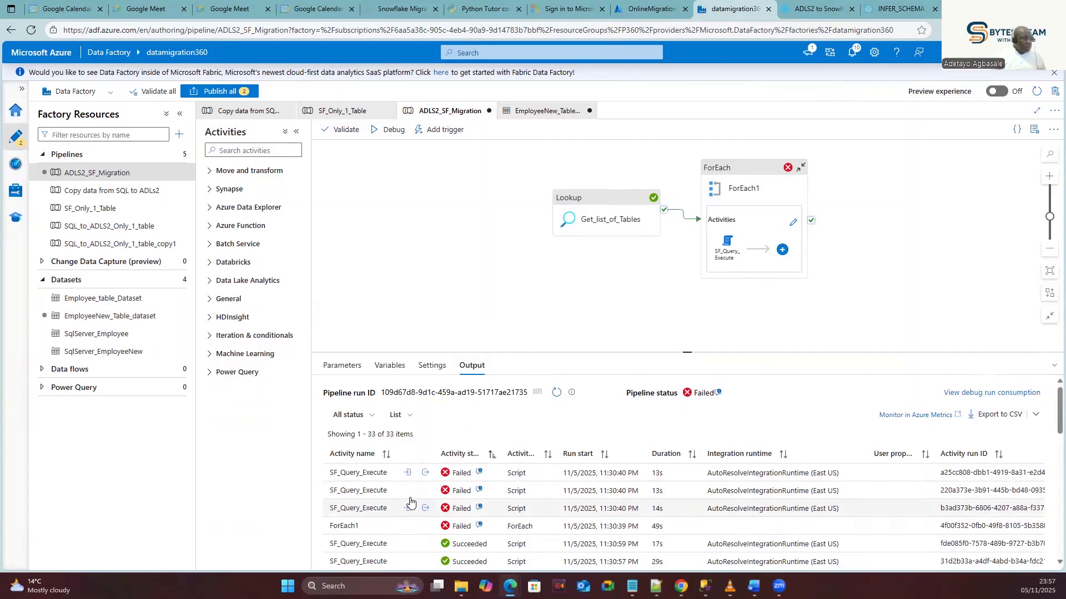
{"action": "left_click", "coordinate": [408, 492]}
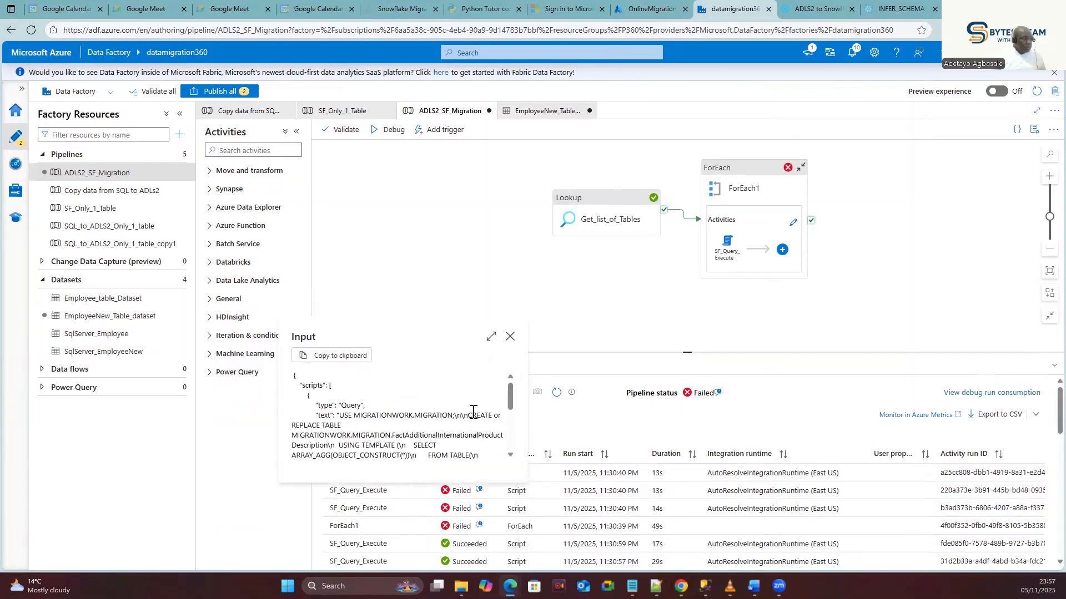
{"action": "left_click", "coordinate": [510, 336]}
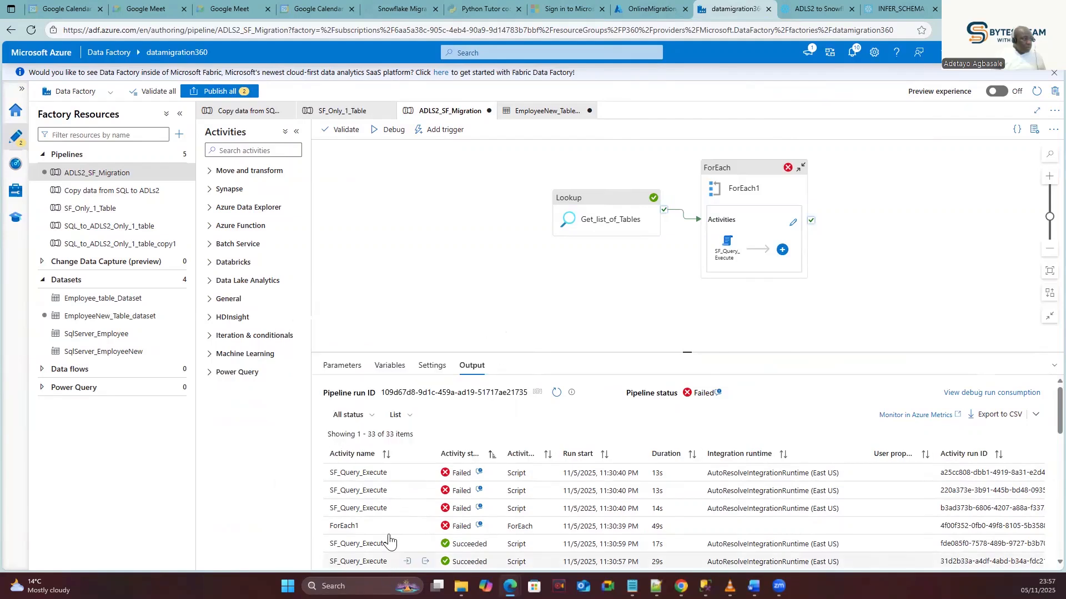
{"action": "left_click", "coordinate": [406, 508]}
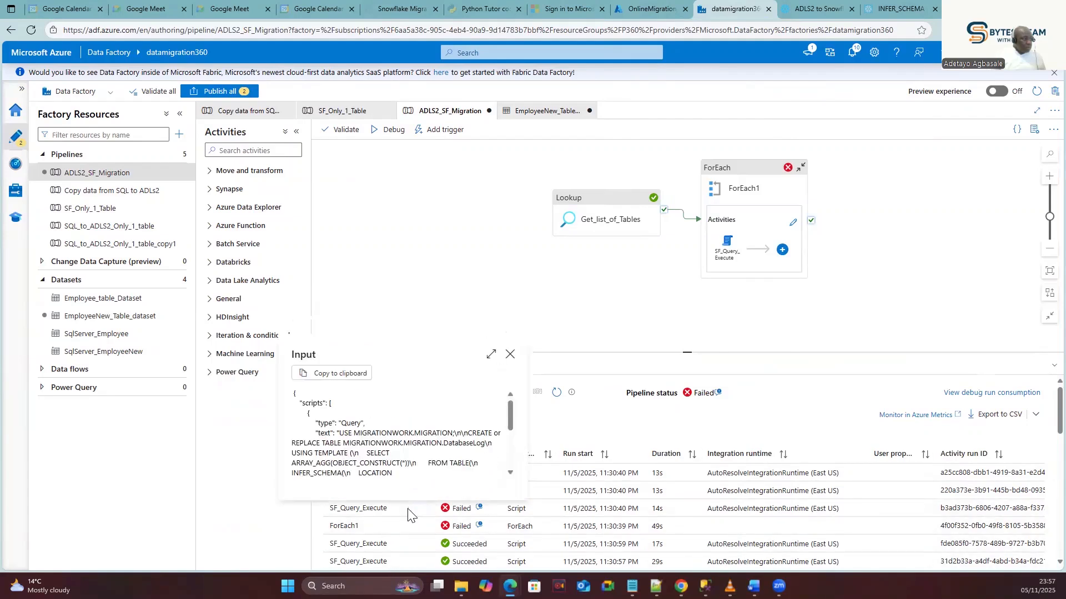
{"action": "double_click", "coordinate": [463, 443]}
{"action": "key", "text": "ctrl+c"}
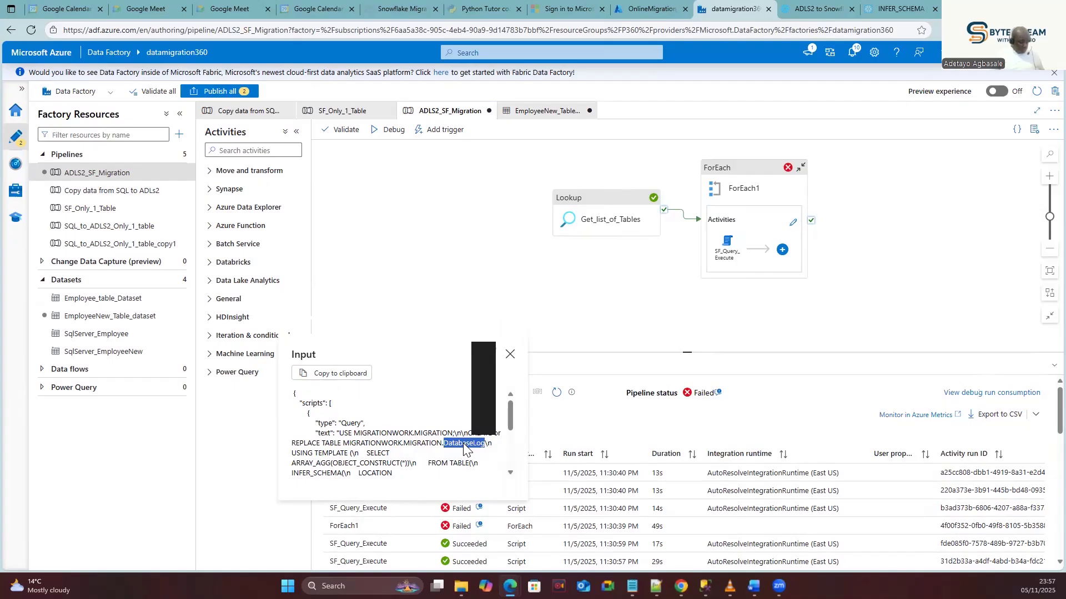
Correct the line 43 file name to dbo_DatabaseLog.CSV by pasting it in.
{"action": "left_click", "coordinate": [798, 9]}
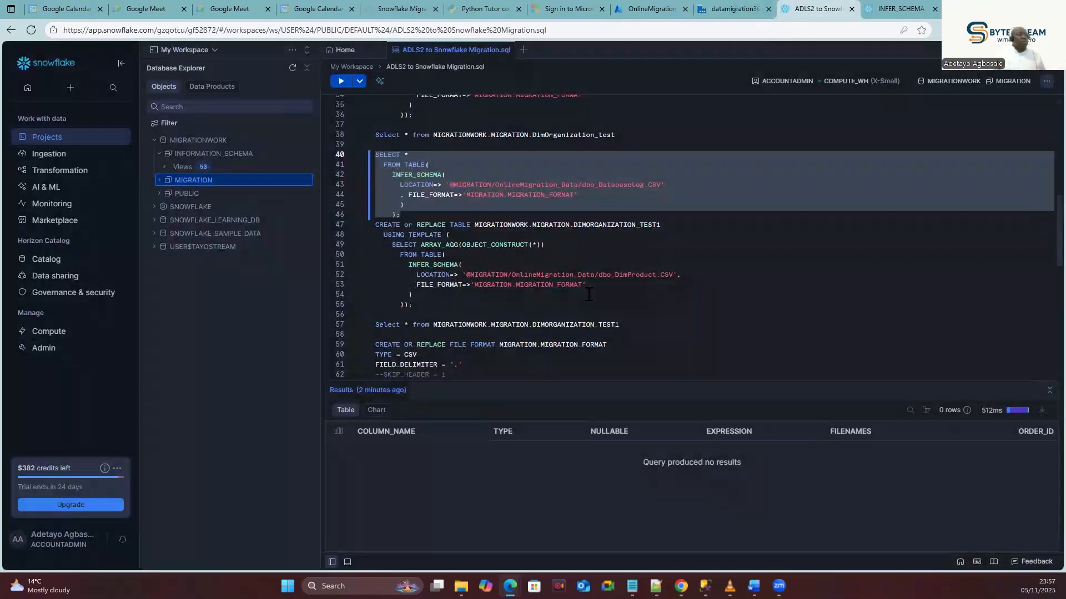
{"action": "left_click", "coordinate": [619, 215]}
{"action": "double_click", "coordinate": [617, 186]}
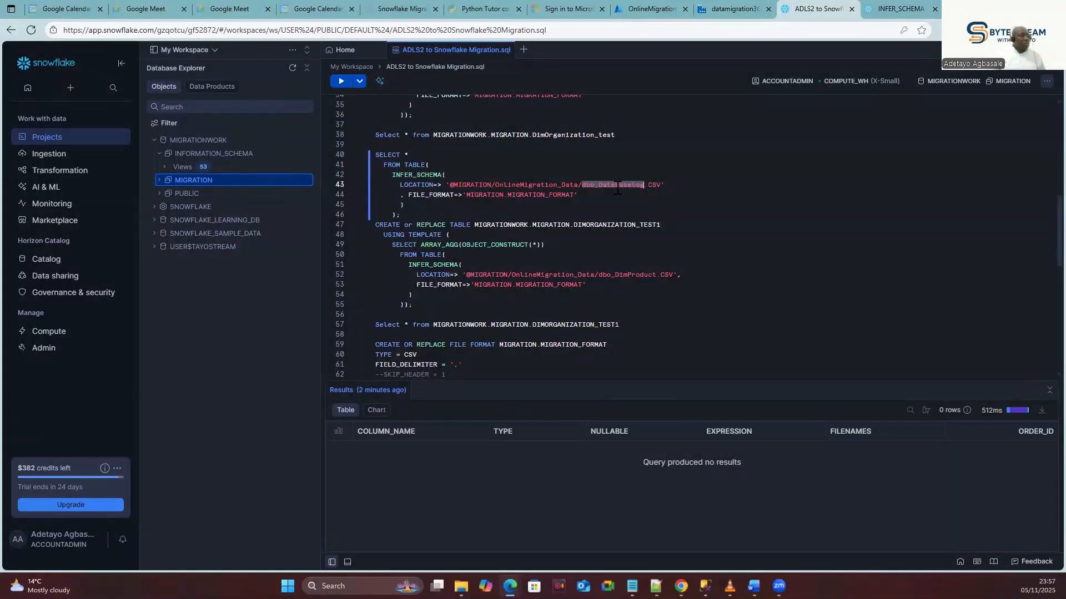
{"action": "left_click", "coordinate": [627, 211]}
{"action": "left_click_drag", "start_coordinate": [647, 187], "coordinate": [602, 187]}
{"action": "key", "text": "ctrl+v"}
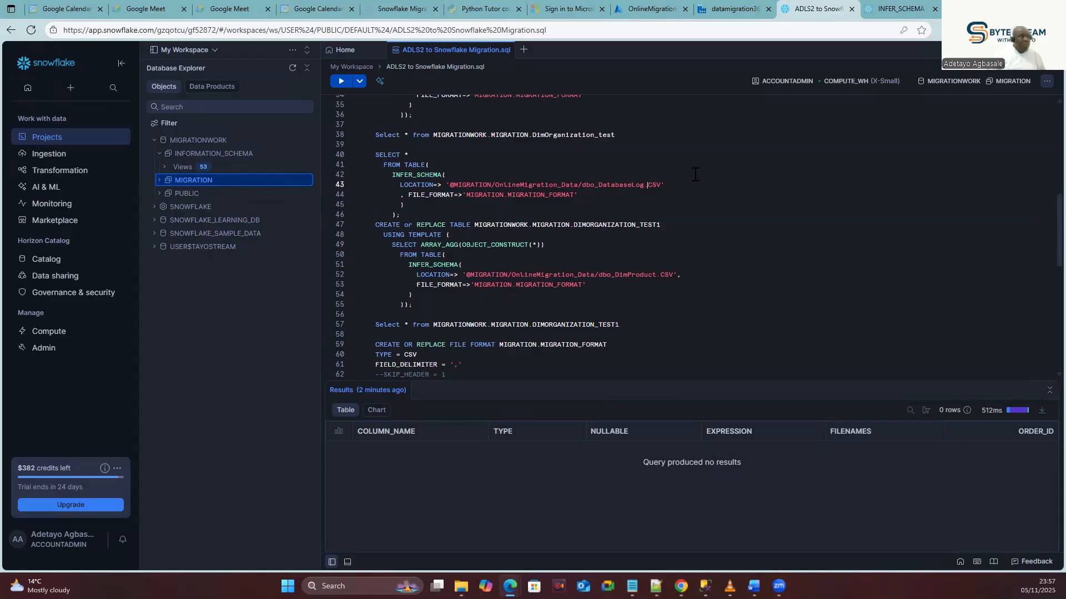
Rerun the INFER_SCHEMA query on DatabaseLog, getting the CSV header error.
{"action": "left_click_drag", "start_coordinate": [403, 216], "coordinate": [373, 155]}
{"action": "left_click", "coordinate": [341, 82]}
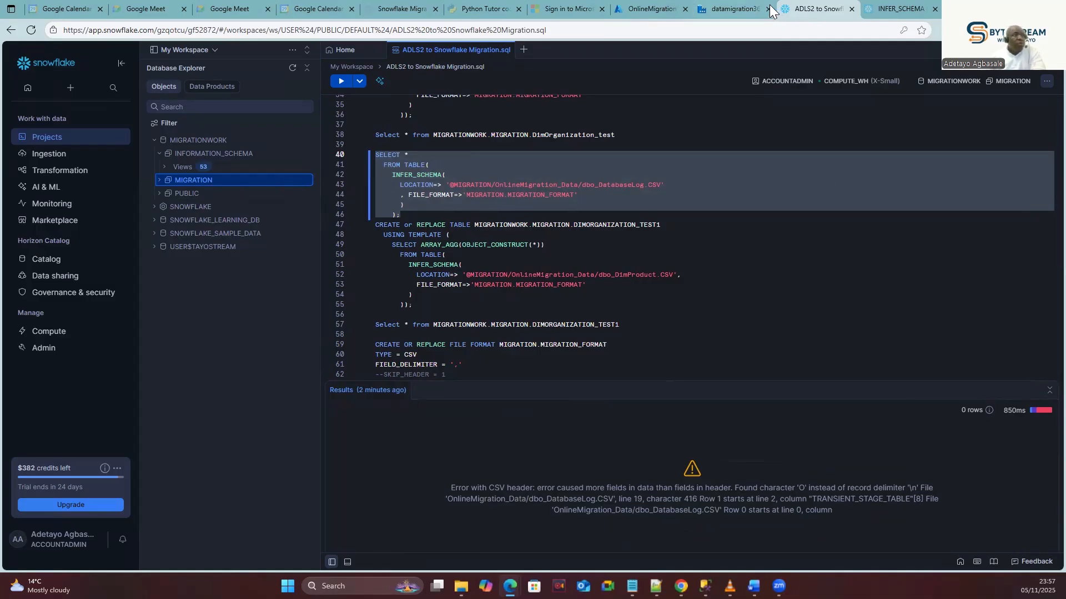
{"action": "left_click", "coordinate": [652, 12]}
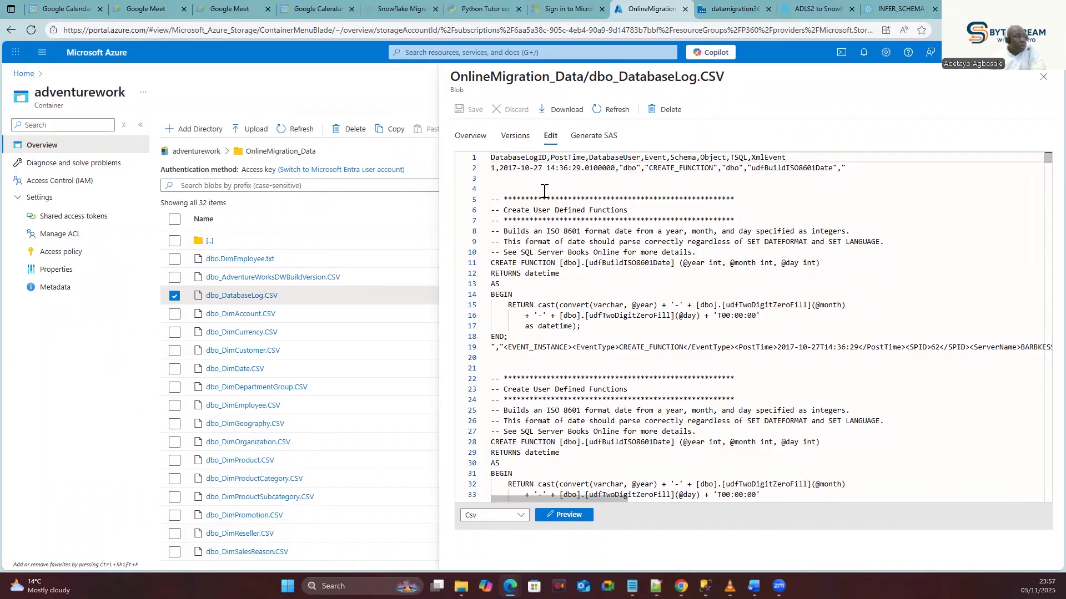
Scroll through dbo_DatabaseLog.CSV to see the multi-line TSQL script in the first record.
{"action": "scroll", "coordinate": [546, 273], "scroll_direction": "down", "scroll_amount": 2}
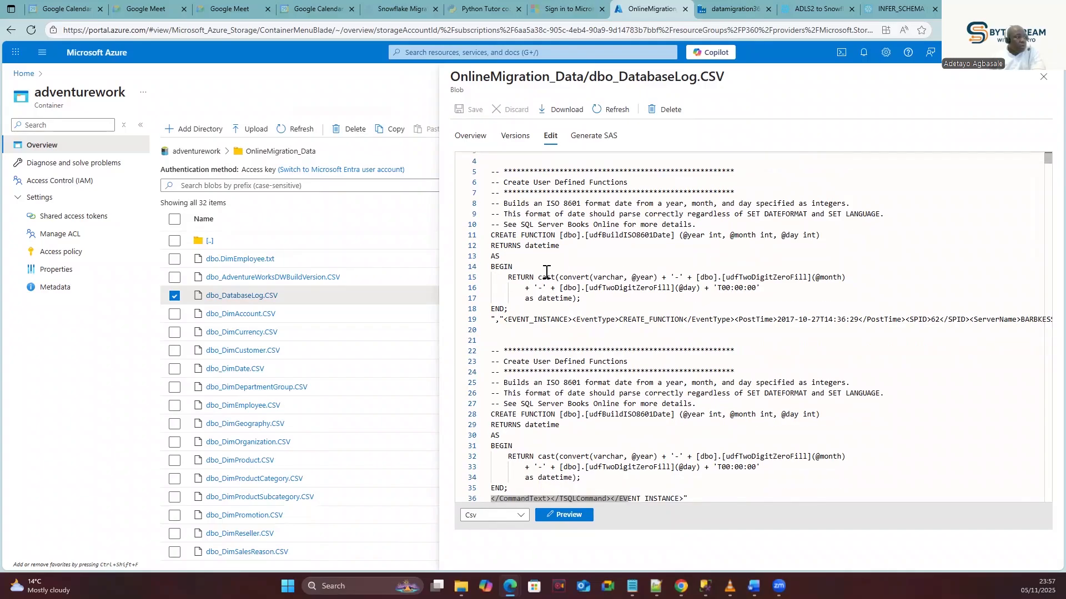
{"action": "scroll", "coordinate": [546, 273], "scroll_direction": "down", "scroll_amount": 1}
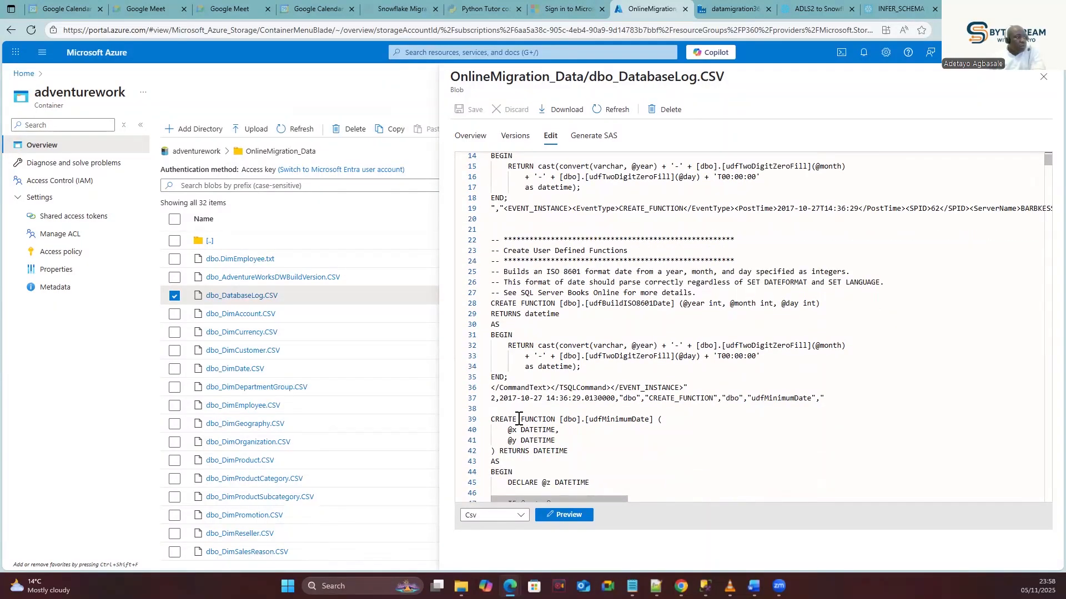
{"action": "scroll", "coordinate": [496, 401], "scroll_direction": "up", "scroll_amount": 1}
{"action": "left_click", "coordinate": [496, 401]}
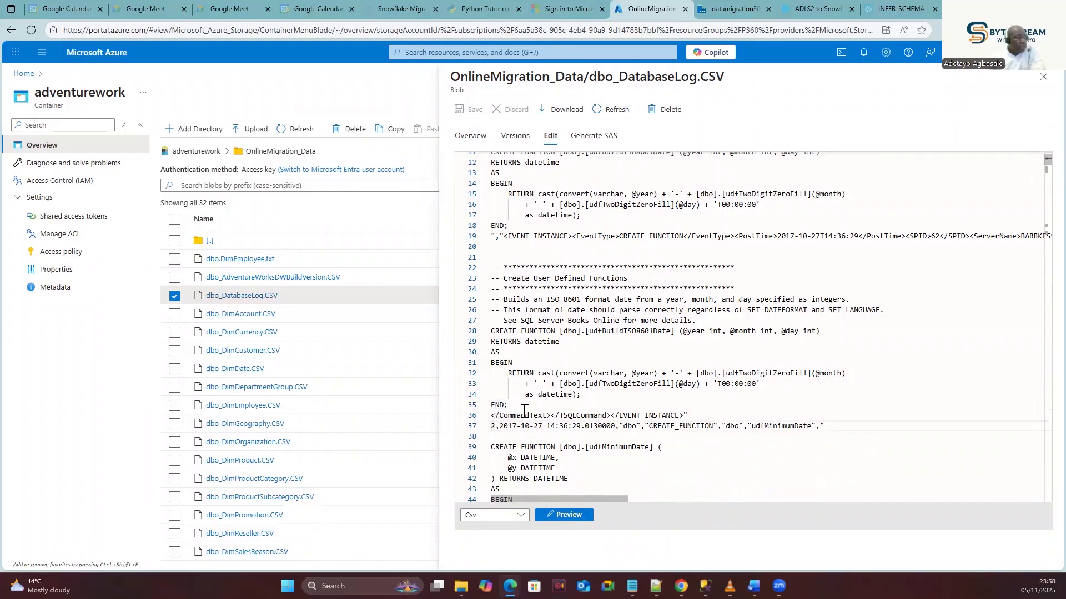
{"action": "scroll", "coordinate": [561, 311], "scroll_direction": "up", "scroll_amount": 3}
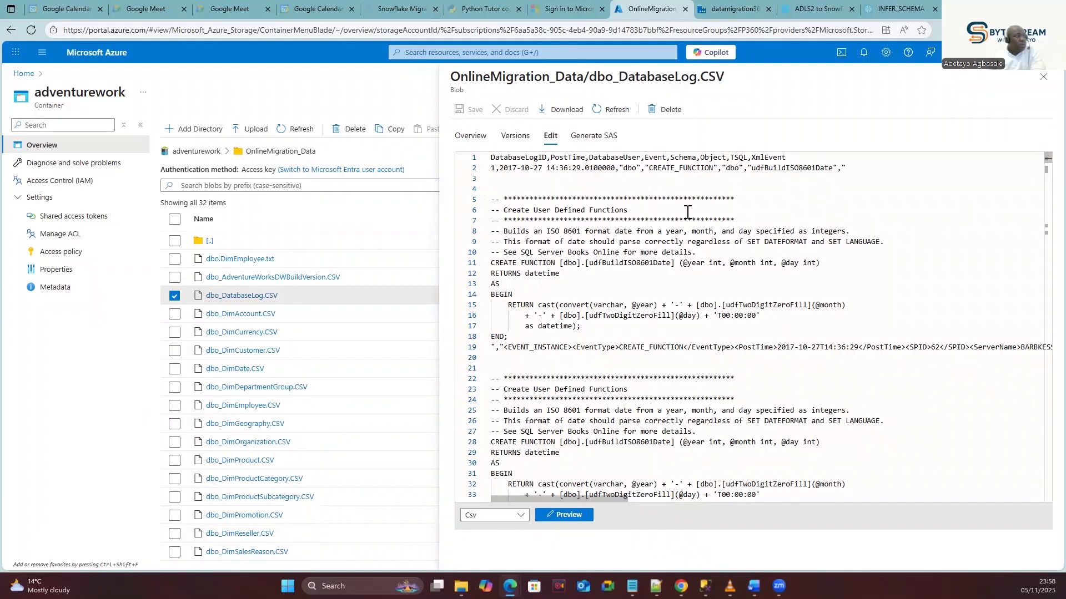
Compare the worksheet with the CSV header's Object and DatabaseUser columns.
{"action": "left_click", "coordinate": [824, 8]}
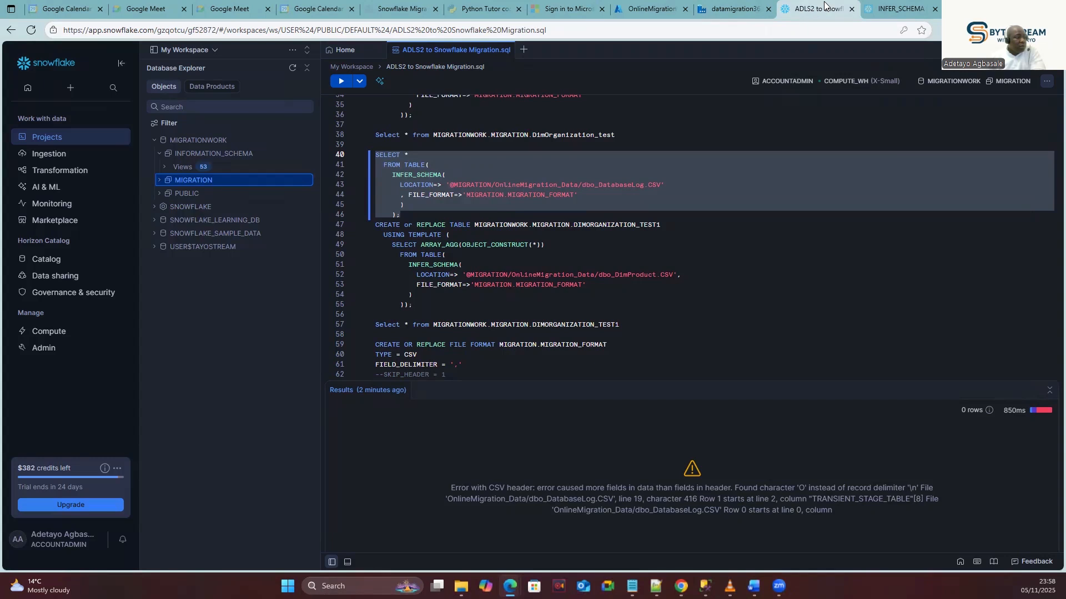
{"action": "left_click", "coordinate": [646, 10]}
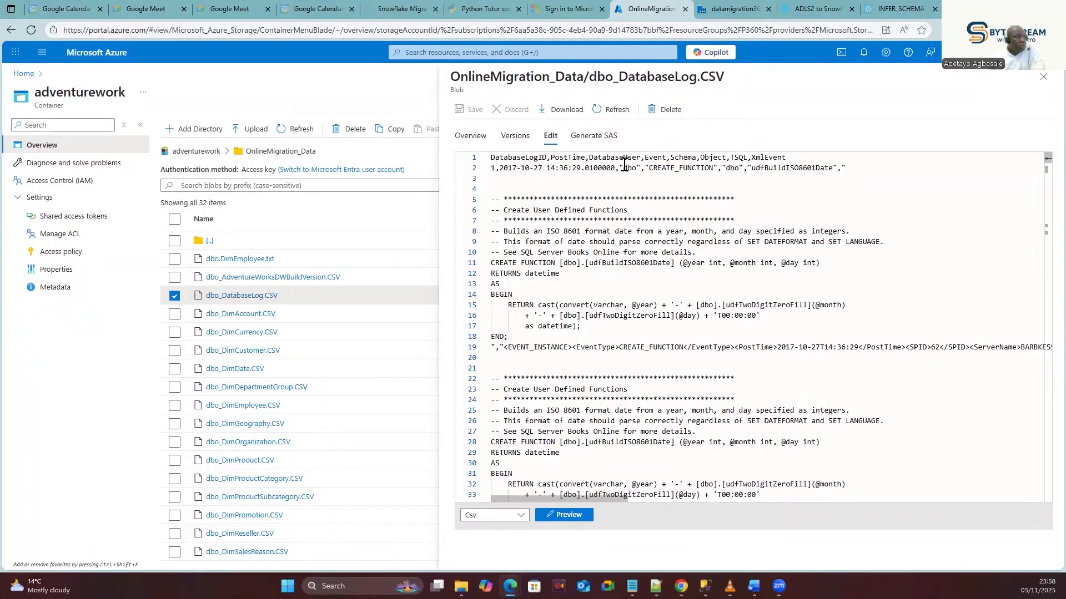
{"action": "left_click", "coordinate": [571, 177]}
{"action": "left_click", "coordinate": [702, 156]}
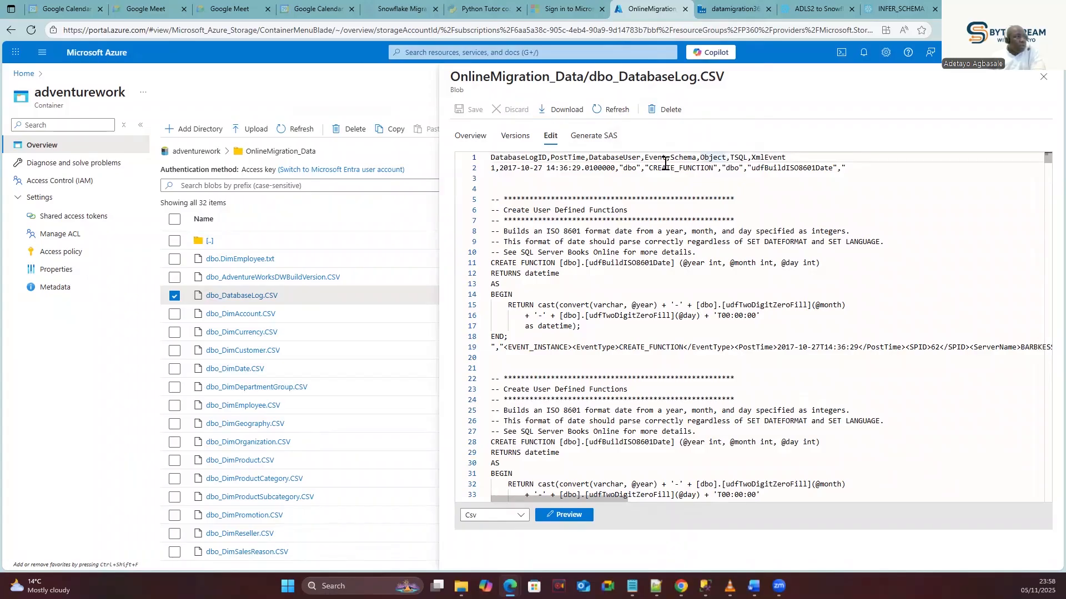
{"action": "left_click", "coordinate": [589, 157]}
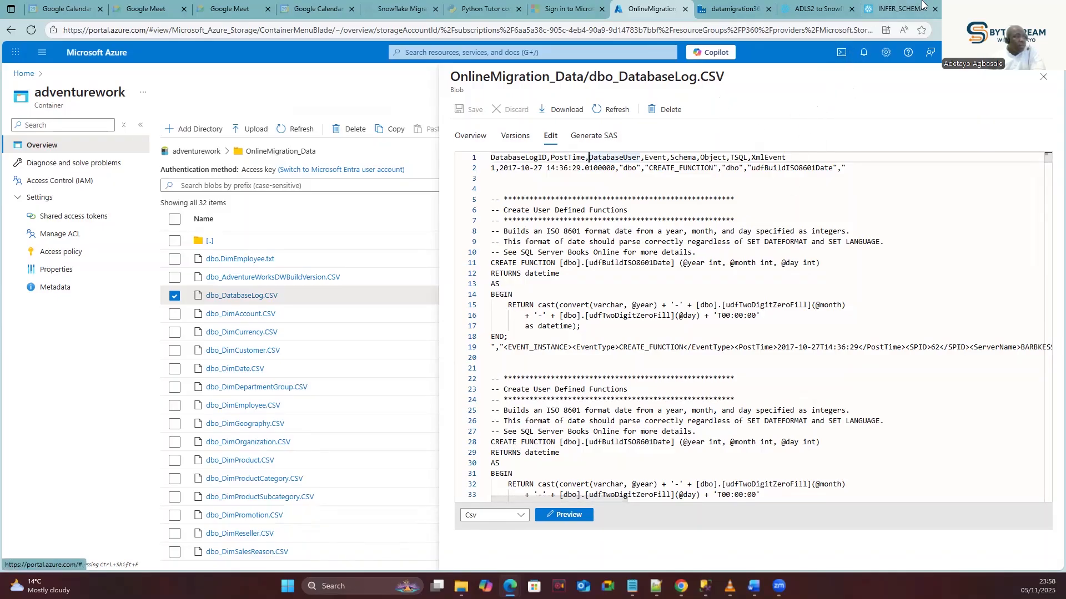
{"action": "left_click", "coordinate": [922, 4]}
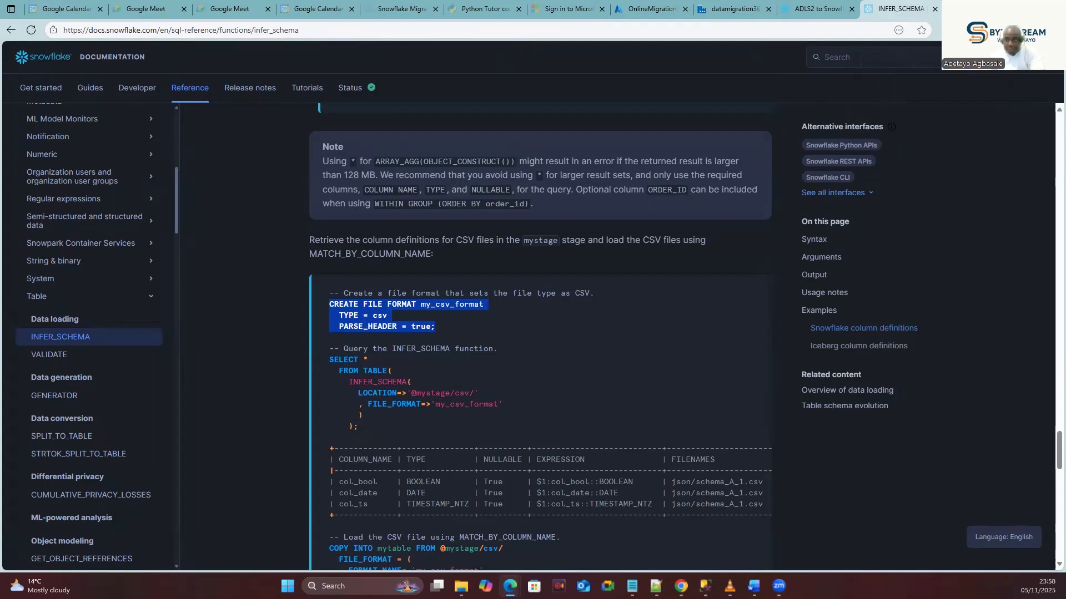
Review the INFER_SCHEMA CSV example using PARSE_HEADER = true, then return to the failed pipeline run.
{"action": "key", "text": "alt+Tab"}
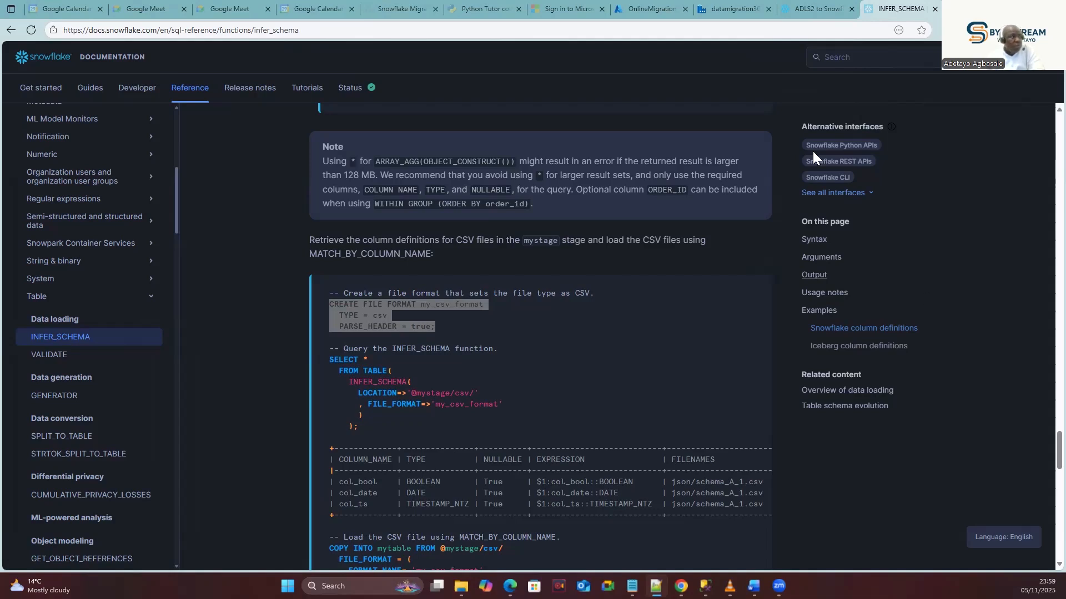
{"action": "left_click", "coordinate": [728, 9]}
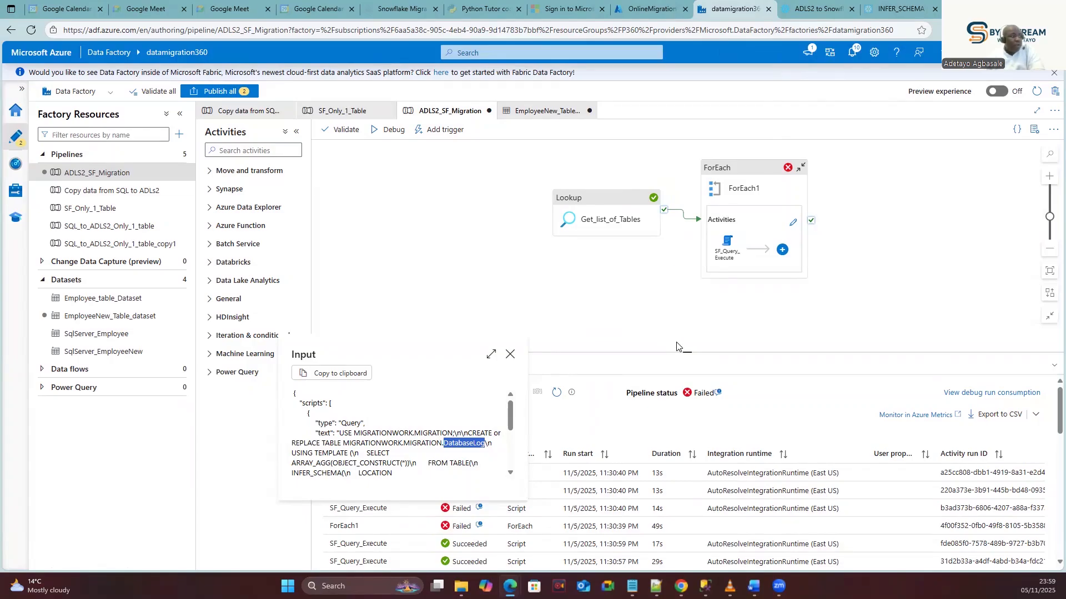
Discard EmployeeNew_Table_dataset's unsaved changes and open the Copy data from SQL to ADLs2 pipeline.
{"action": "left_click", "coordinate": [509, 357]}
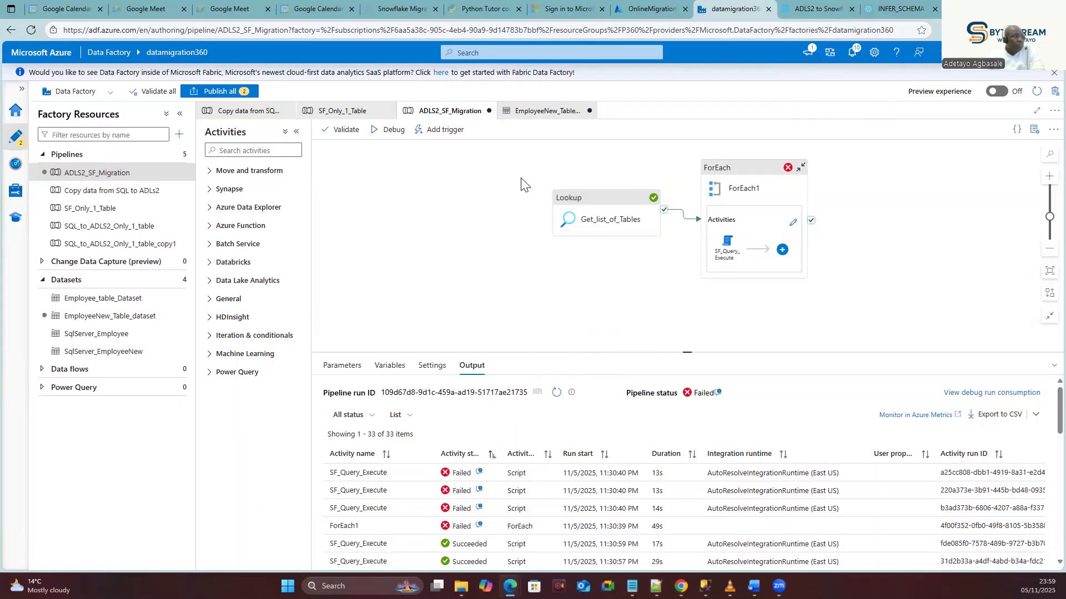
{"action": "left_click", "coordinate": [526, 115]}
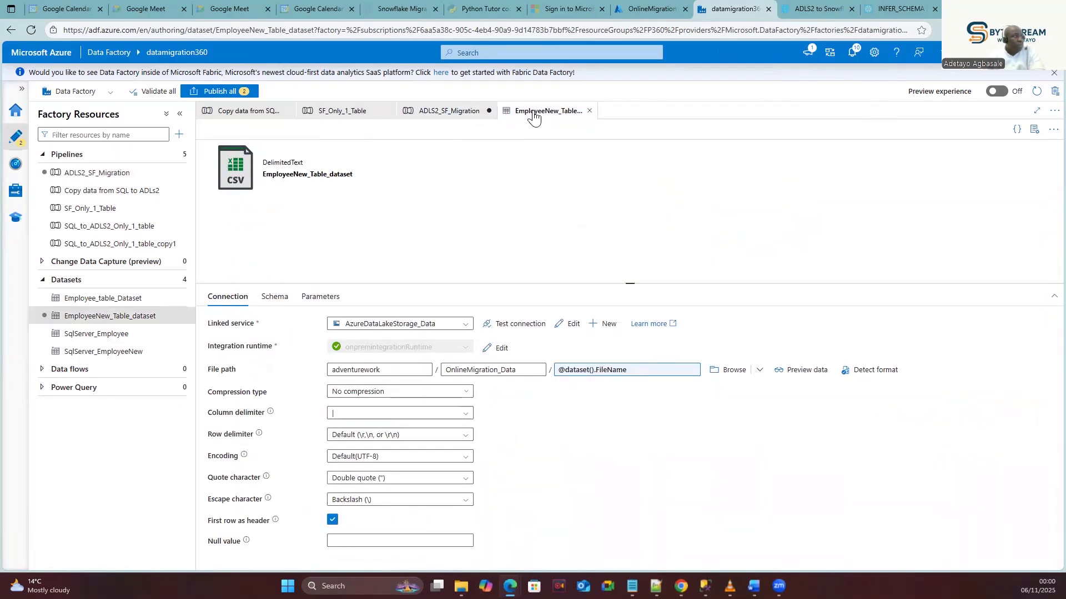
{"action": "left_click", "coordinate": [590, 111]}
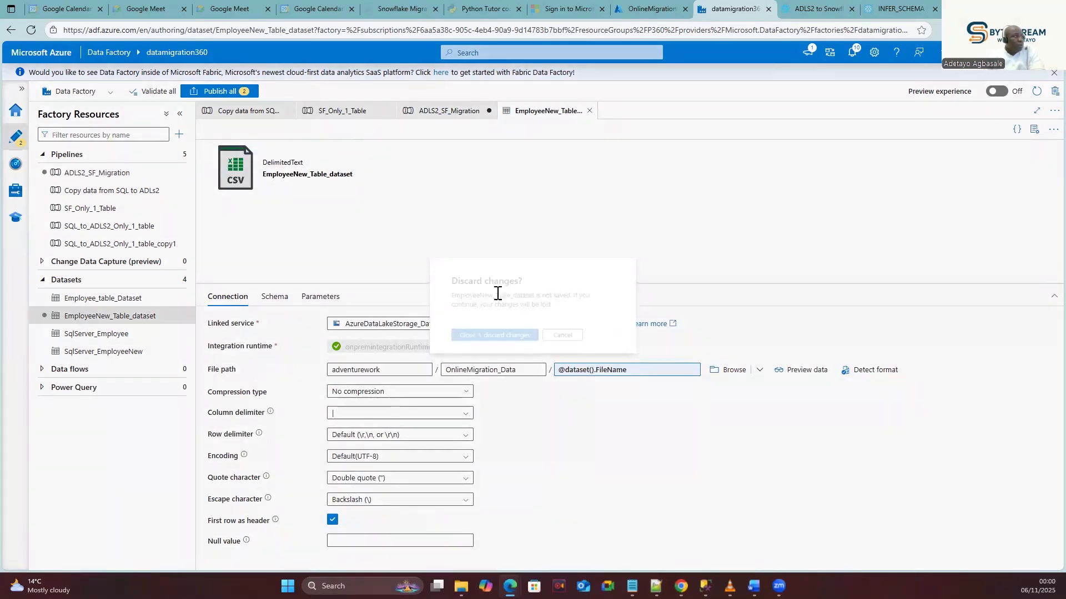
{"action": "left_click", "coordinate": [482, 340]}
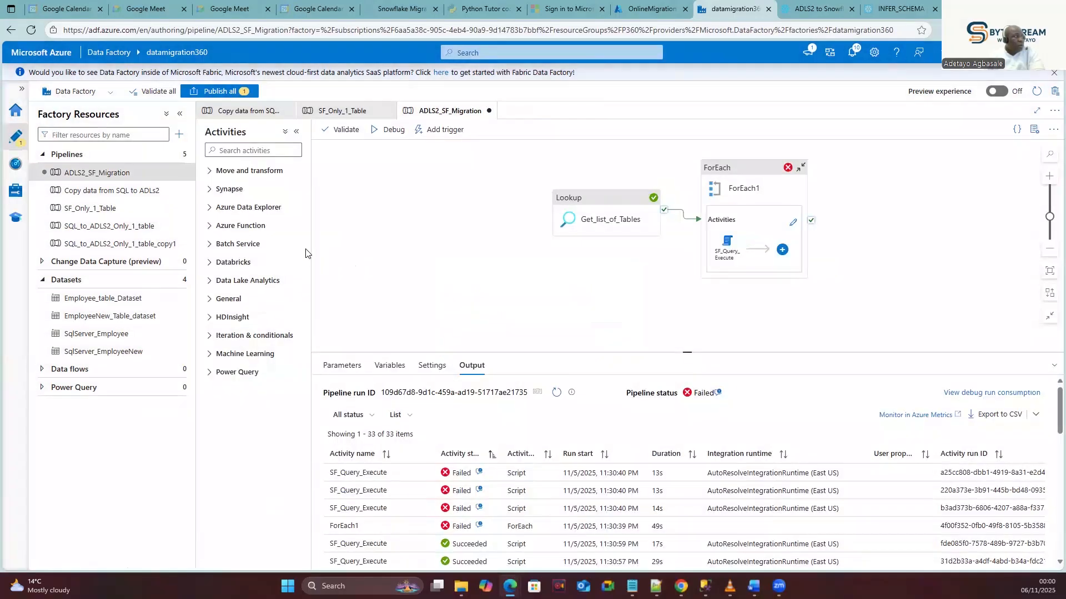
{"action": "left_click", "coordinate": [127, 193]}
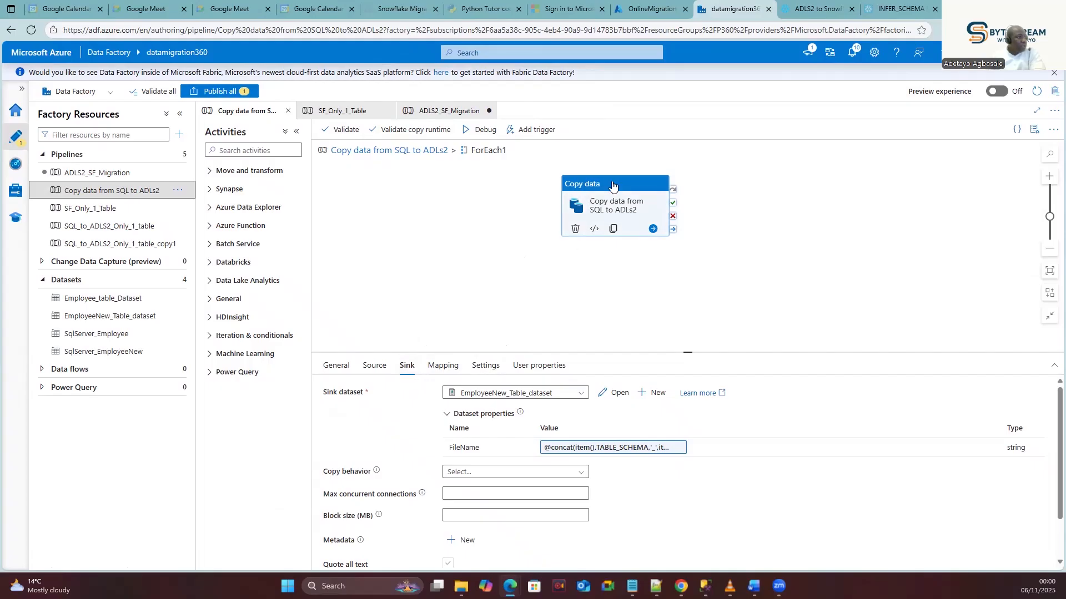
Select the Copy data activity and open its sink dataset, EmployeeNew_Table_dataset.
{"action": "left_click_drag", "start_coordinate": [613, 183], "coordinate": [609, 180]}
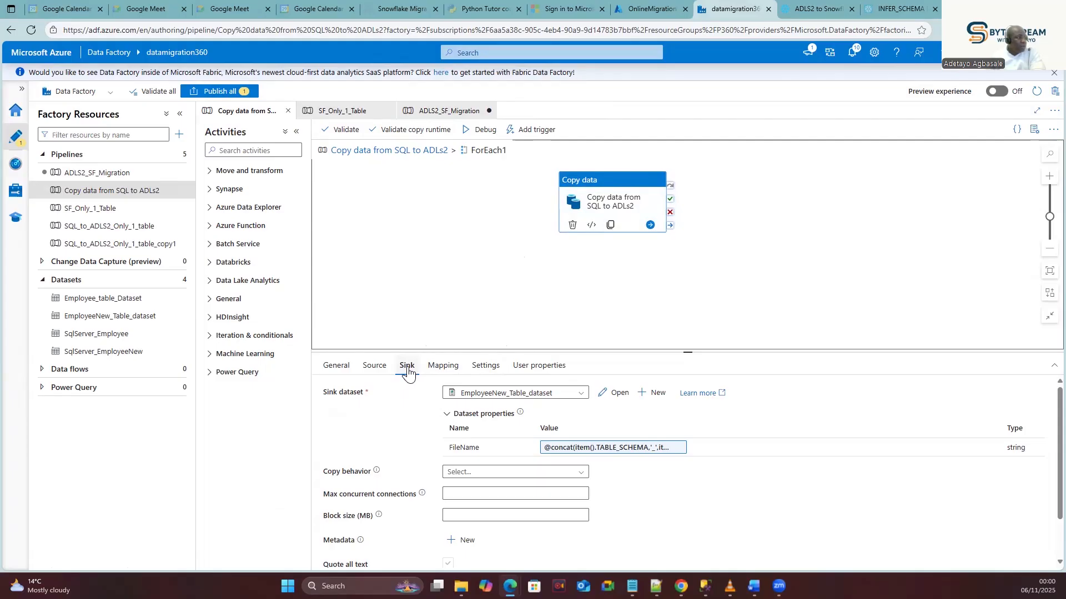
{"action": "left_click", "coordinate": [614, 394]}
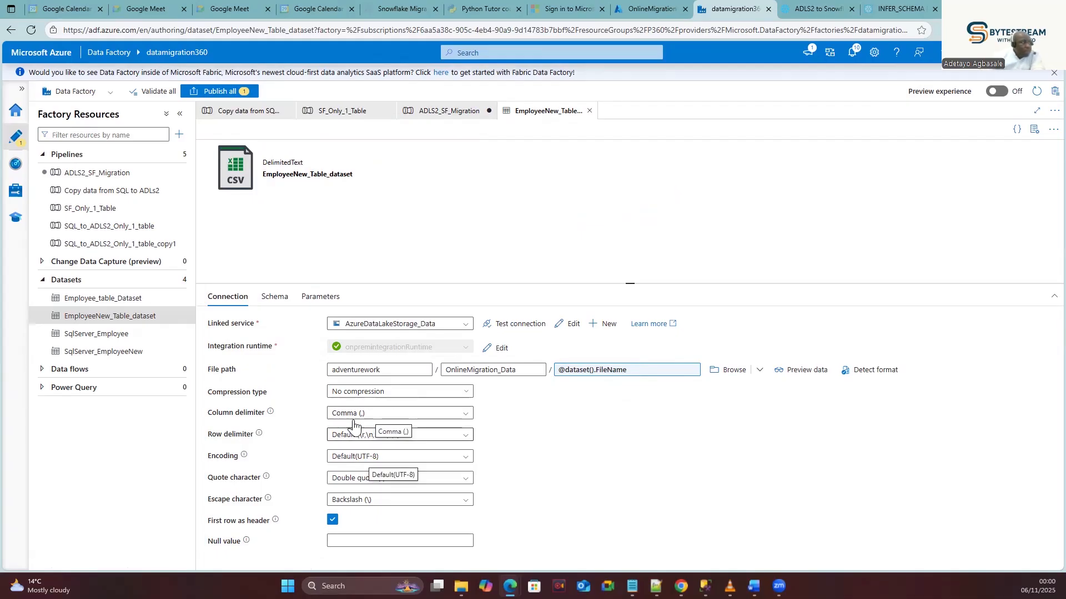
Set EmployeeNew_Table_dataset's column delimiter to Pipe (|) and publish all changes.
{"action": "left_click", "coordinate": [465, 413]}
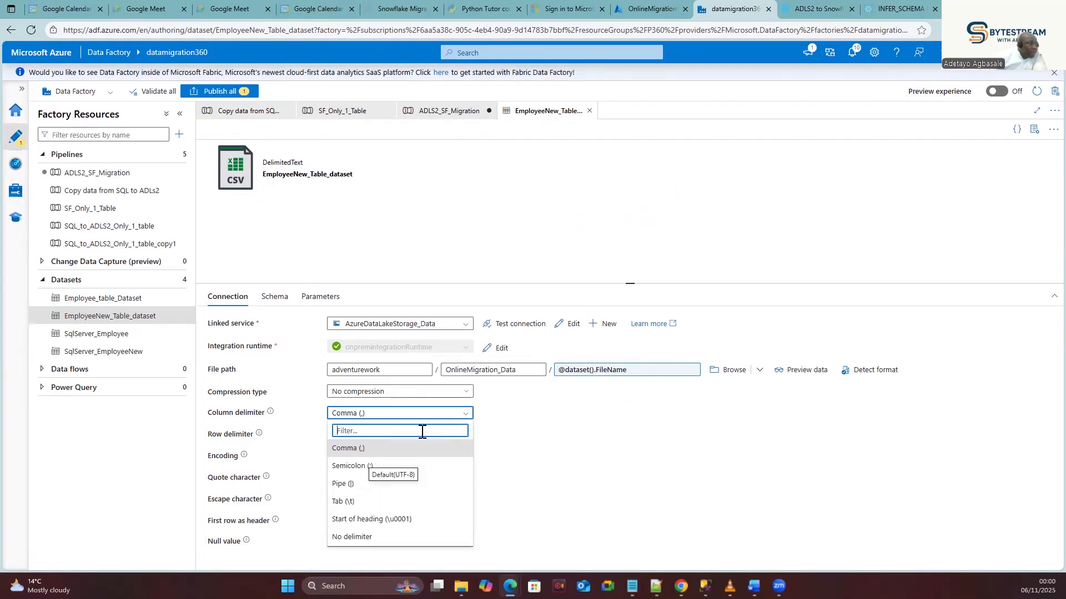
{"action": "left_click", "coordinate": [346, 484]}
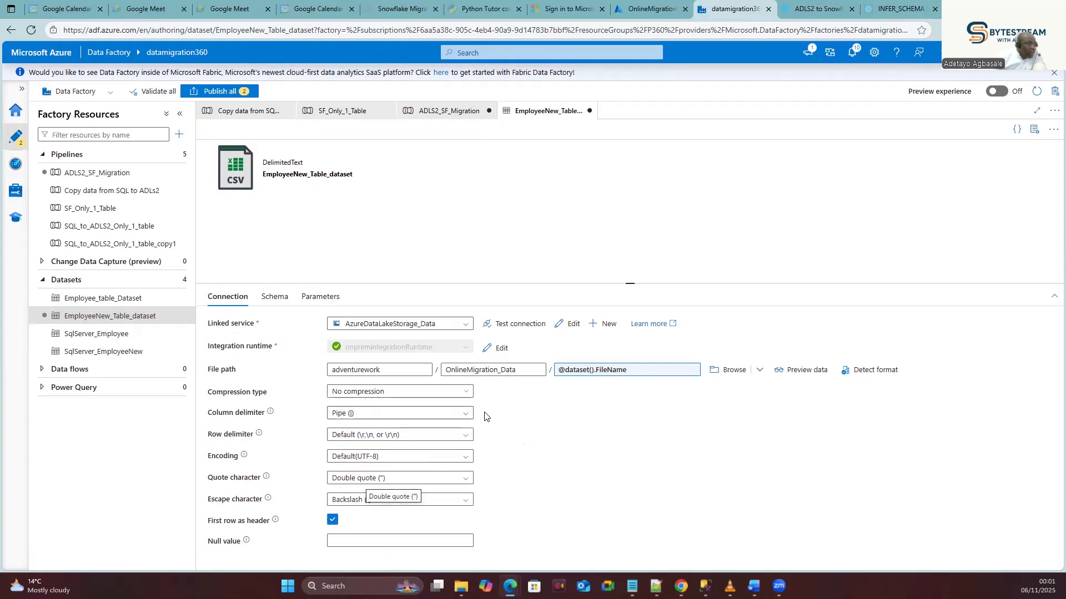
{"action": "left_click", "coordinate": [226, 91]}
{"action": "left_click", "coordinate": [748, 556]}
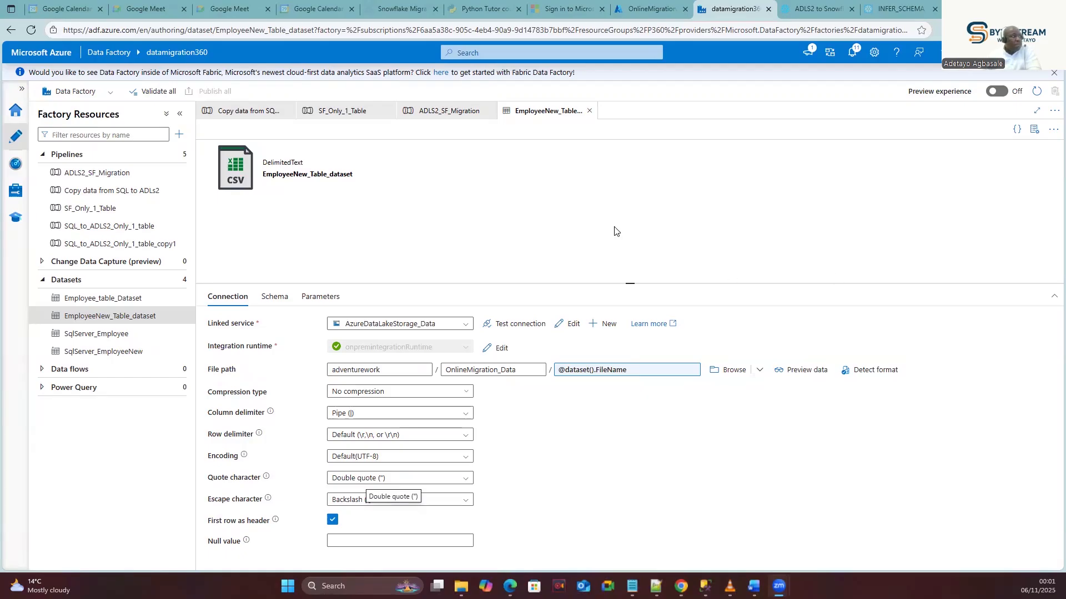
Open the Copy data from SQL to ADLs2 pipeline and inspect its Copy data activity.
{"action": "left_click", "coordinate": [443, 113]}
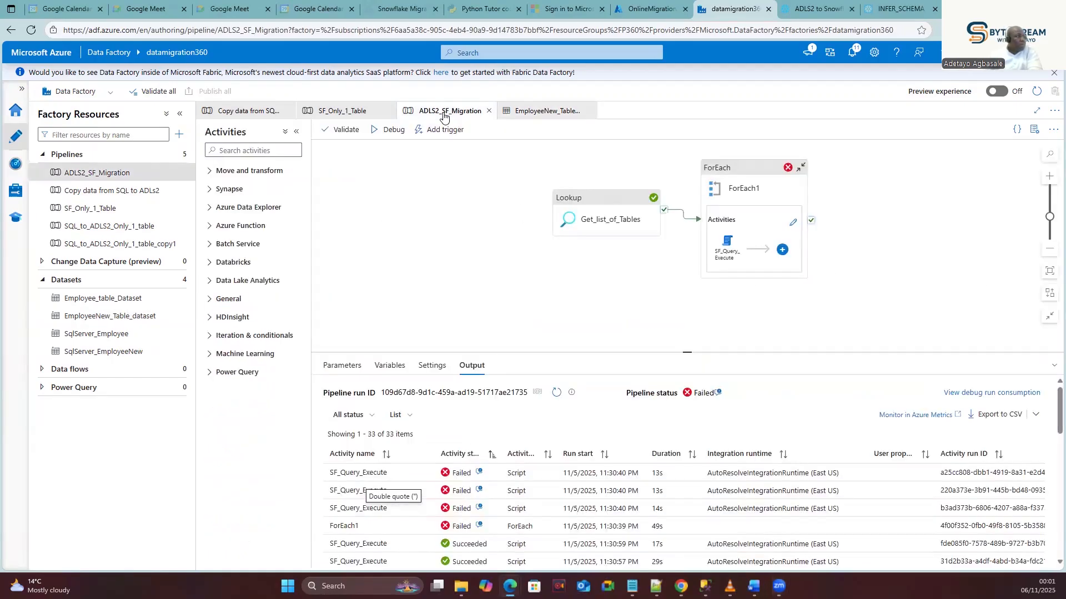
{"action": "left_click", "coordinate": [363, 113]}
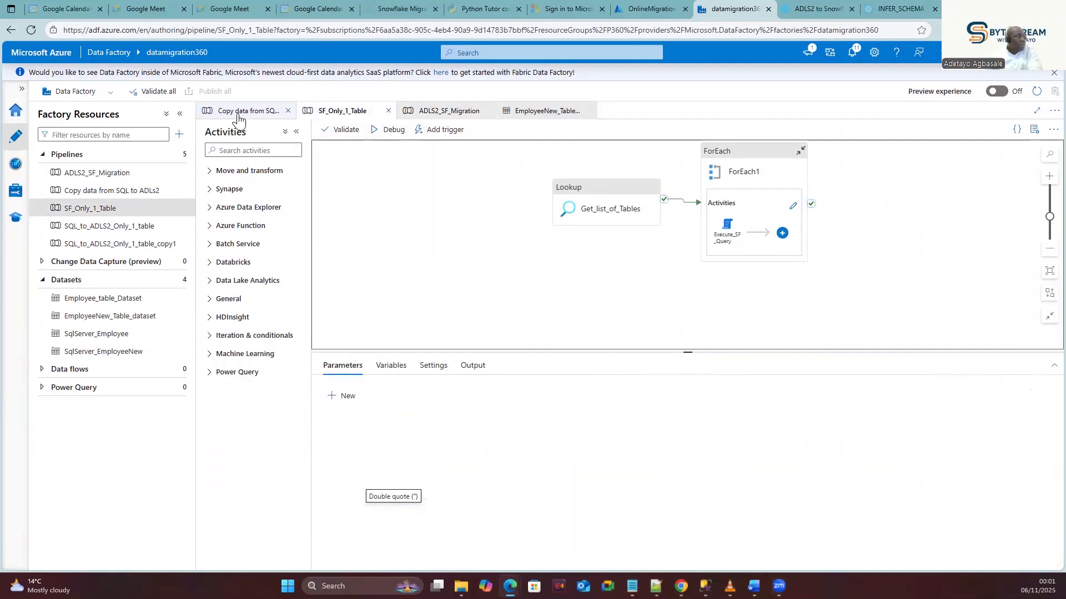
{"action": "left_click", "coordinate": [121, 192]}
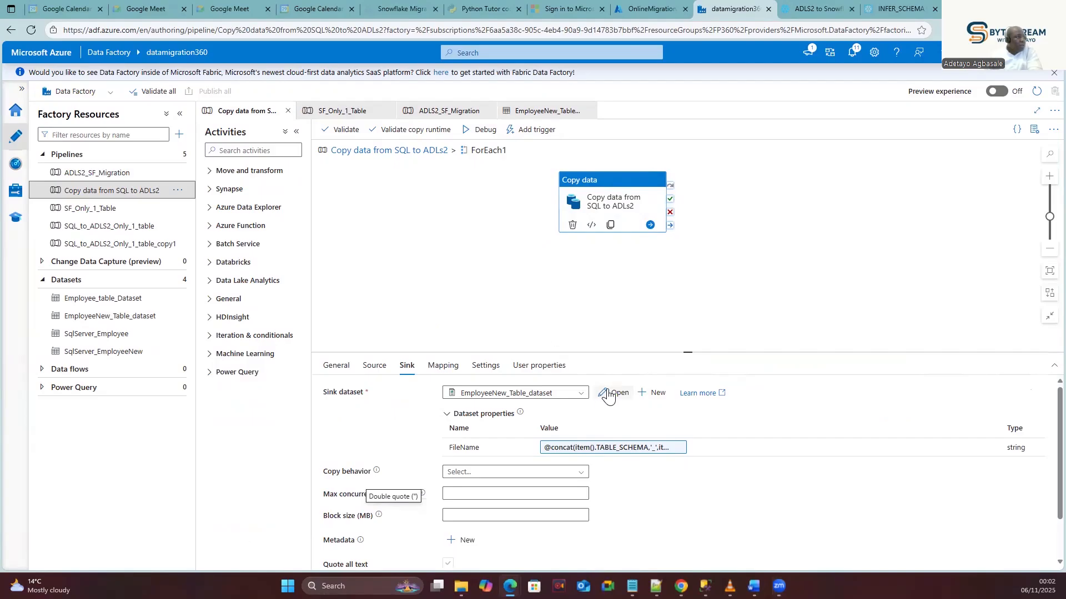
{"action": "left_click", "coordinate": [541, 285]}
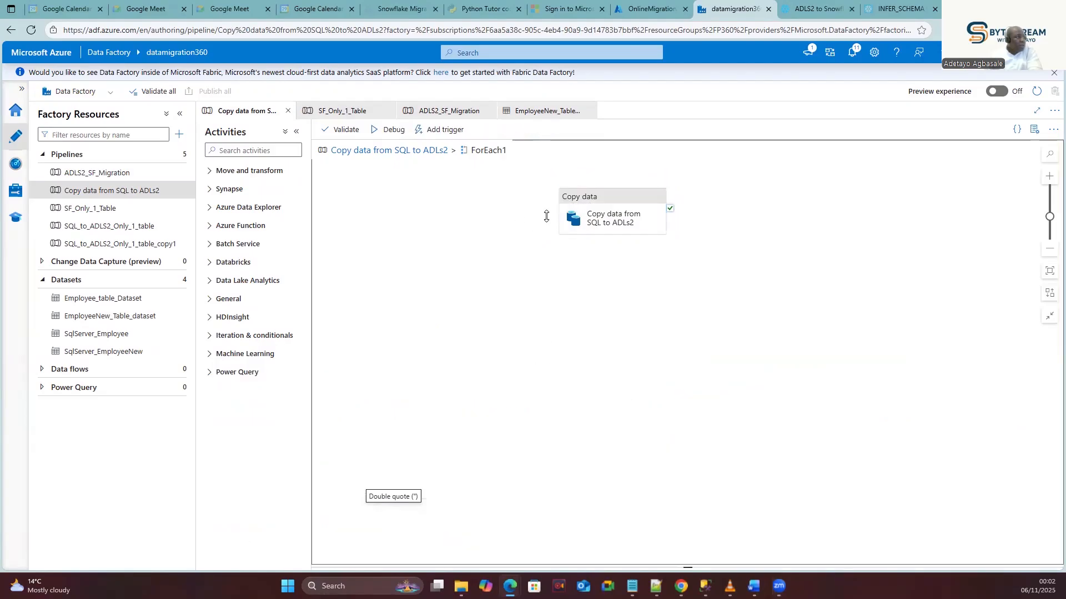
{"action": "left_click", "coordinate": [585, 205]}
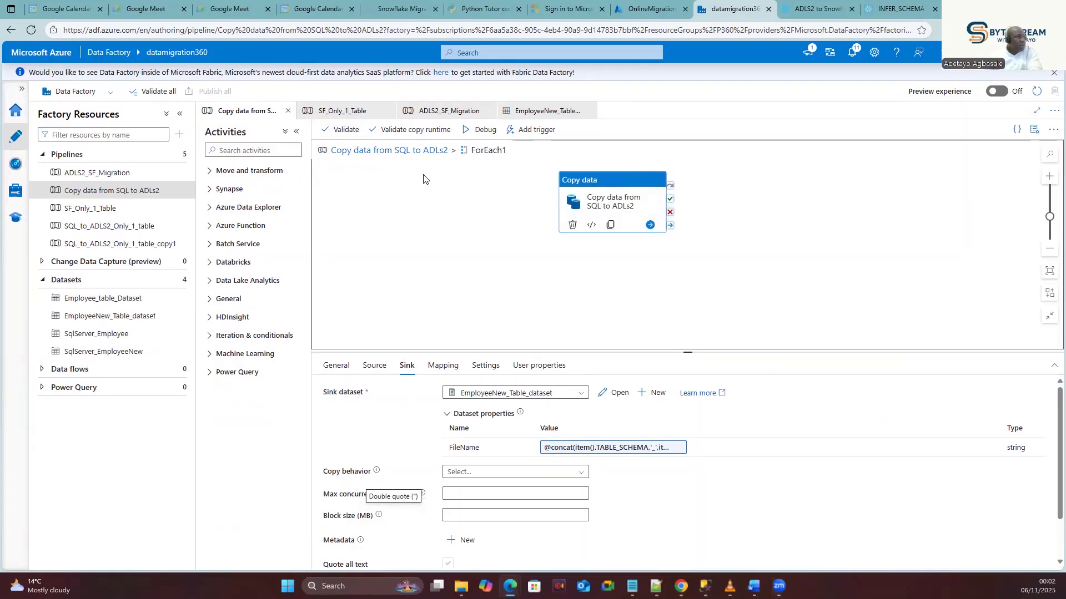
{"action": "left_click", "coordinate": [423, 185]}
{"action": "left_click", "coordinate": [607, 197]}
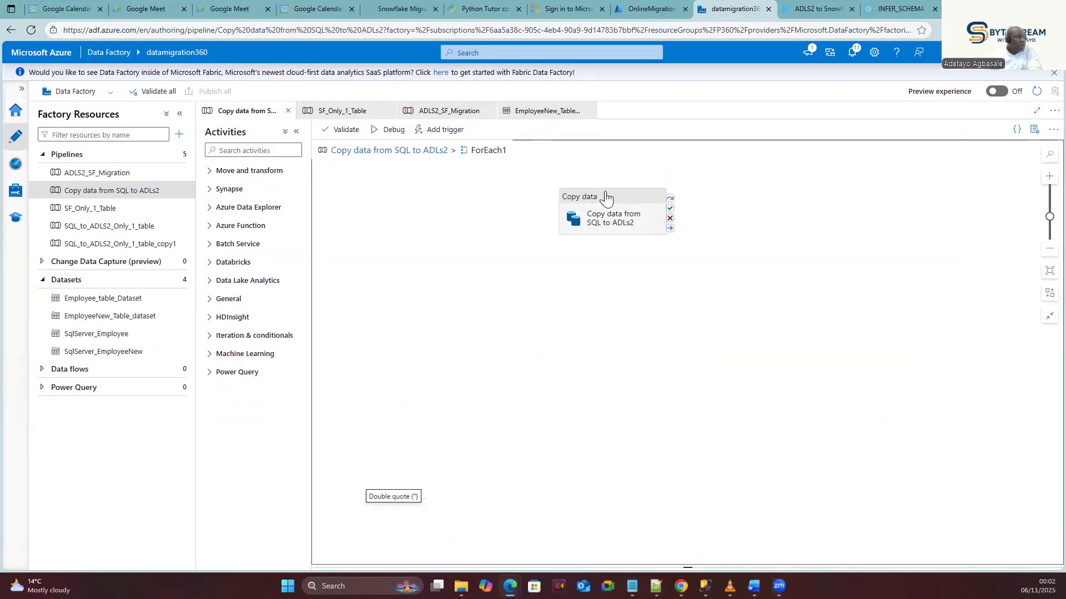
Return to the parent pipeline from ForEach1 and start a debug run.
{"action": "left_click", "coordinate": [405, 150]}
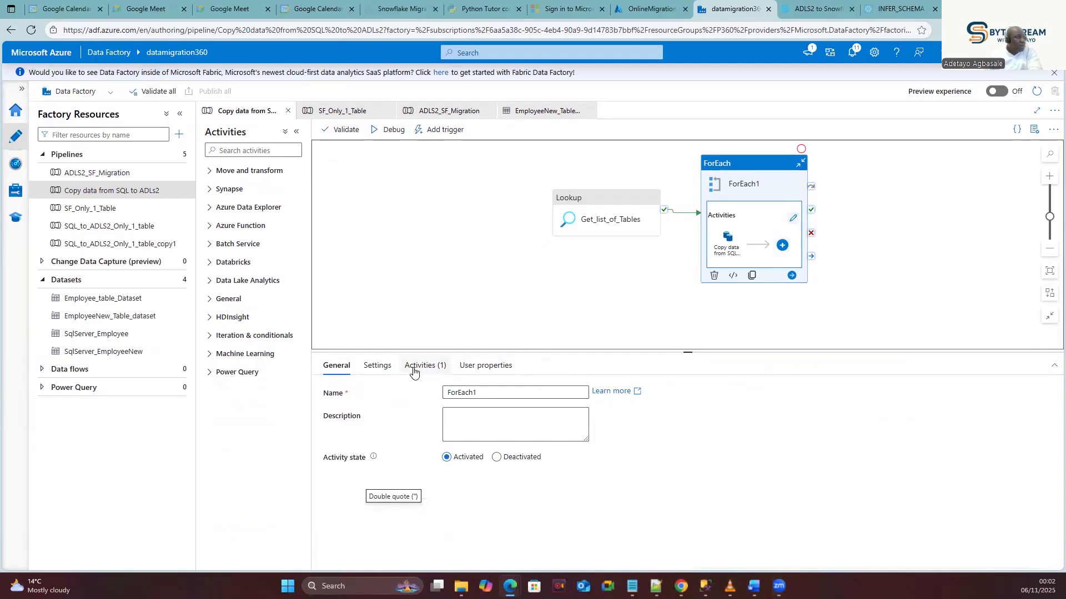
{"action": "left_click", "coordinate": [384, 132]}
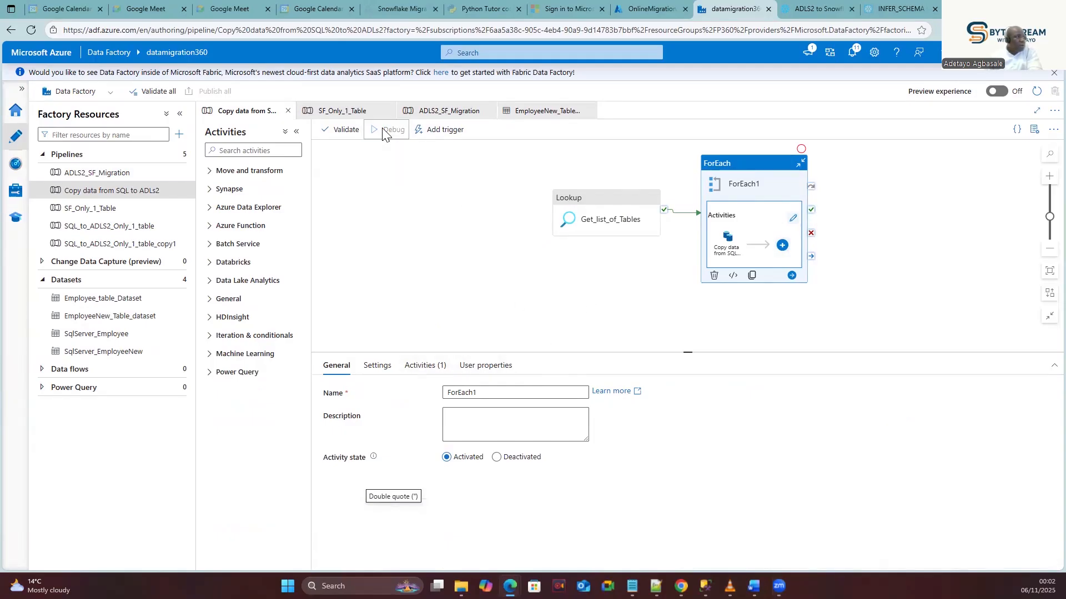
{"action": "left_click", "coordinate": [541, 289]}
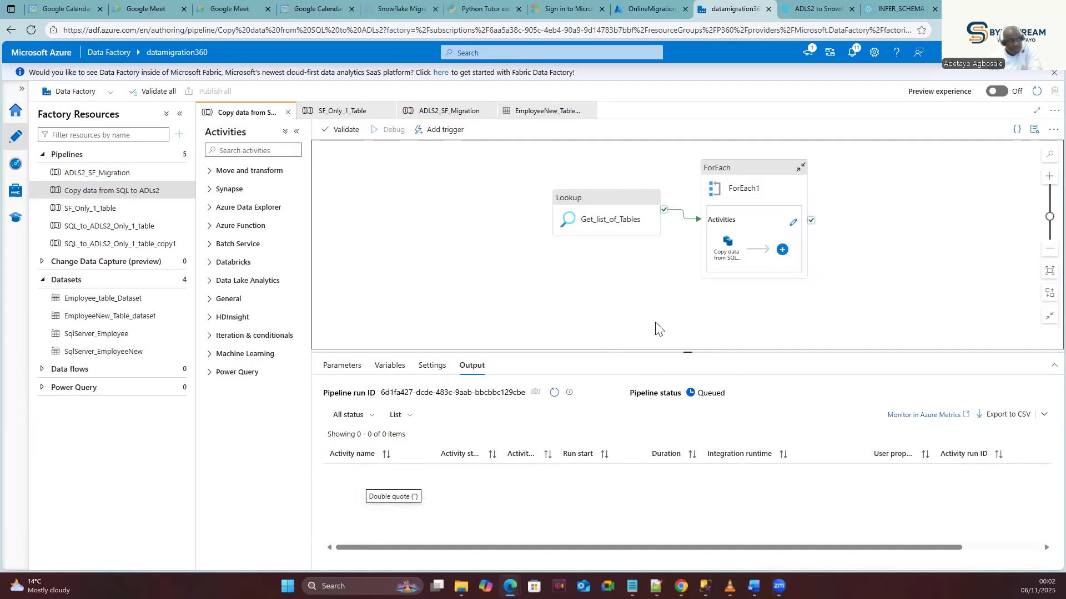
Refresh the debug Output to watch the activity run statuses.
{"action": "left_click", "coordinate": [555, 397]}
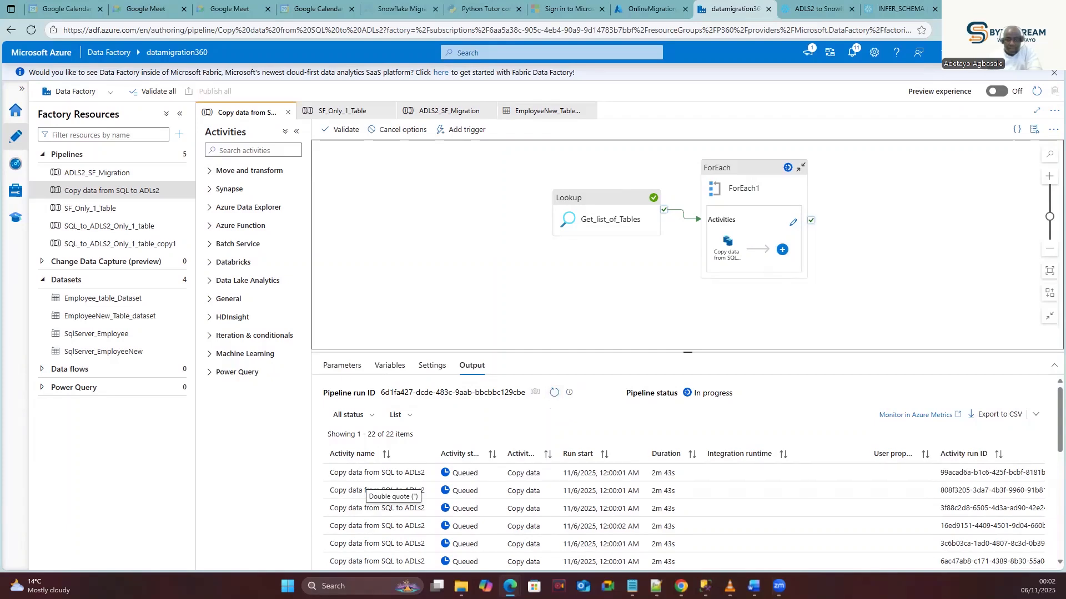
{"action": "left_click", "coordinate": [553, 391]}
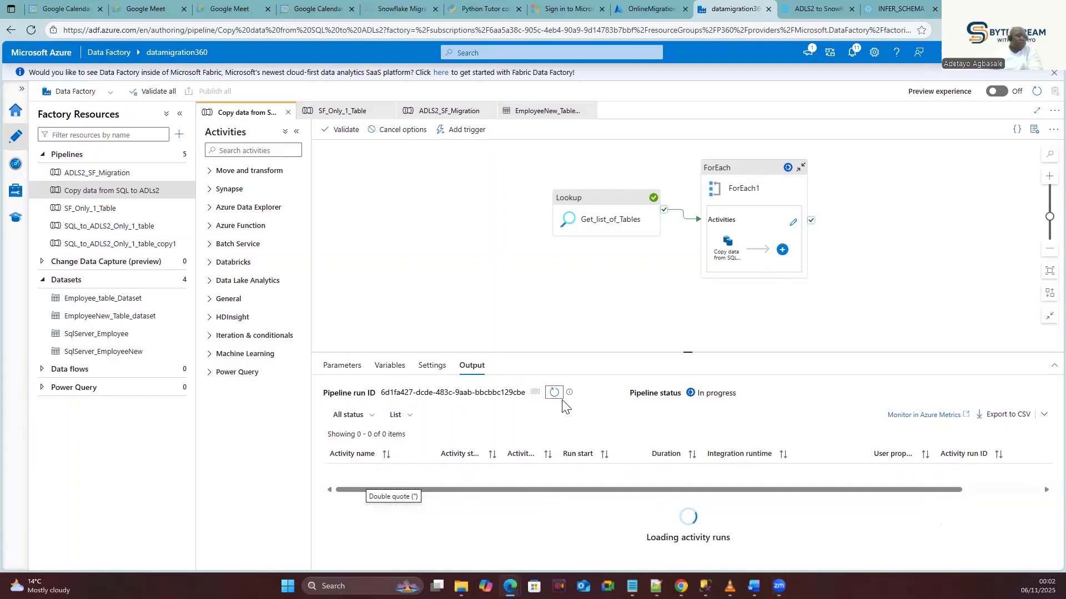
{"action": "mouse_move", "coordinate": [570, 395]}
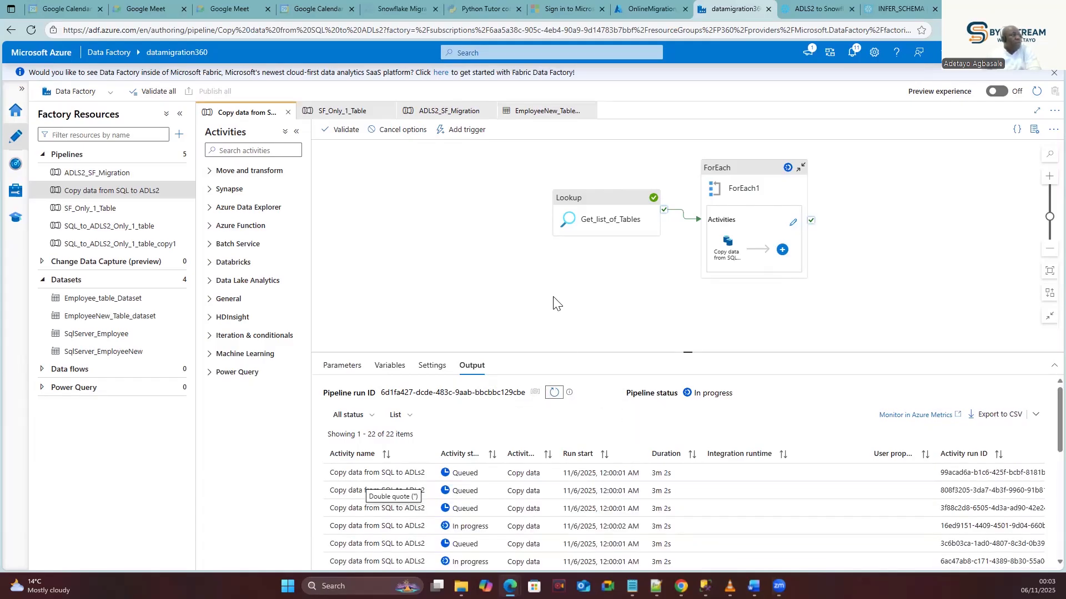
{"action": "left_click", "coordinate": [553, 393]}
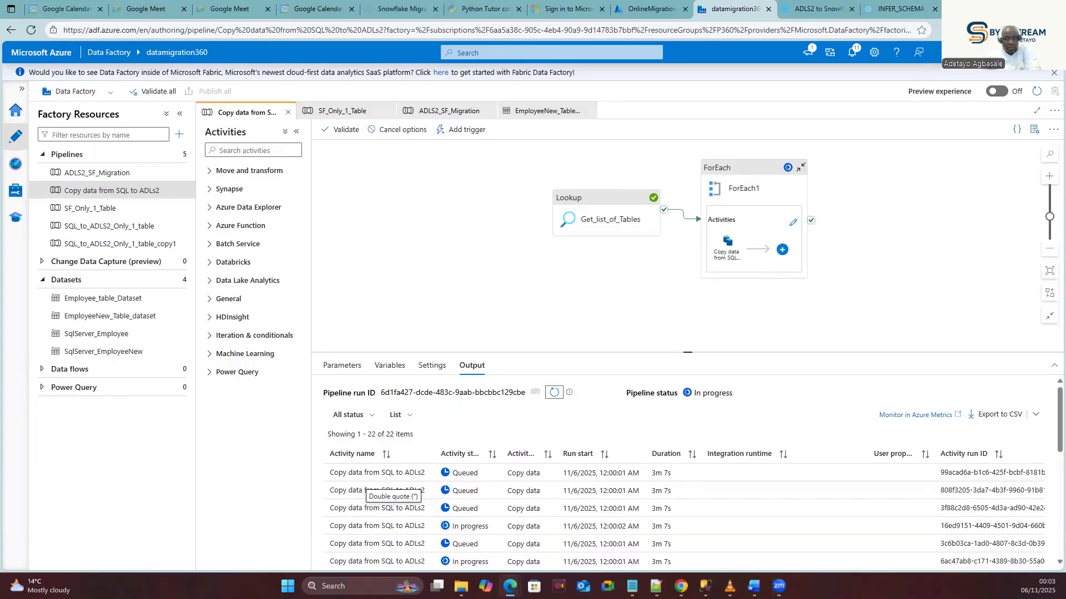
Keep refreshing until the copy activities succeed, then bring up the dbo_DatabaseLog.CSV blob.
{"action": "key", "text": "alt+Tab"}
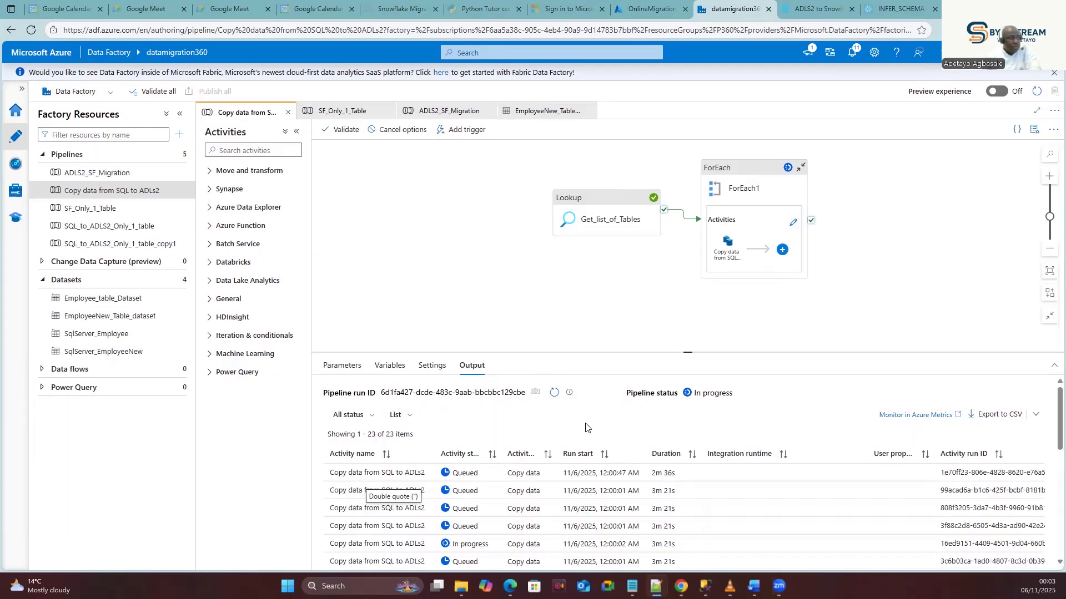
{"action": "scroll", "coordinate": [558, 467], "scroll_direction": "down", "scroll_amount": 1}
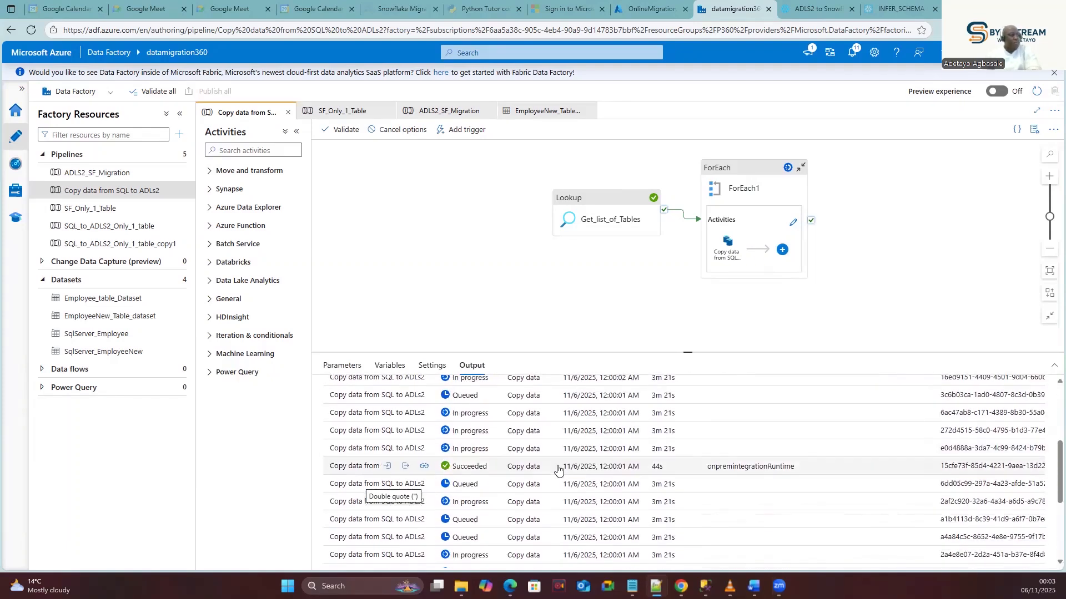
{"action": "scroll", "coordinate": [558, 467], "scroll_direction": "up", "scroll_amount": 1}
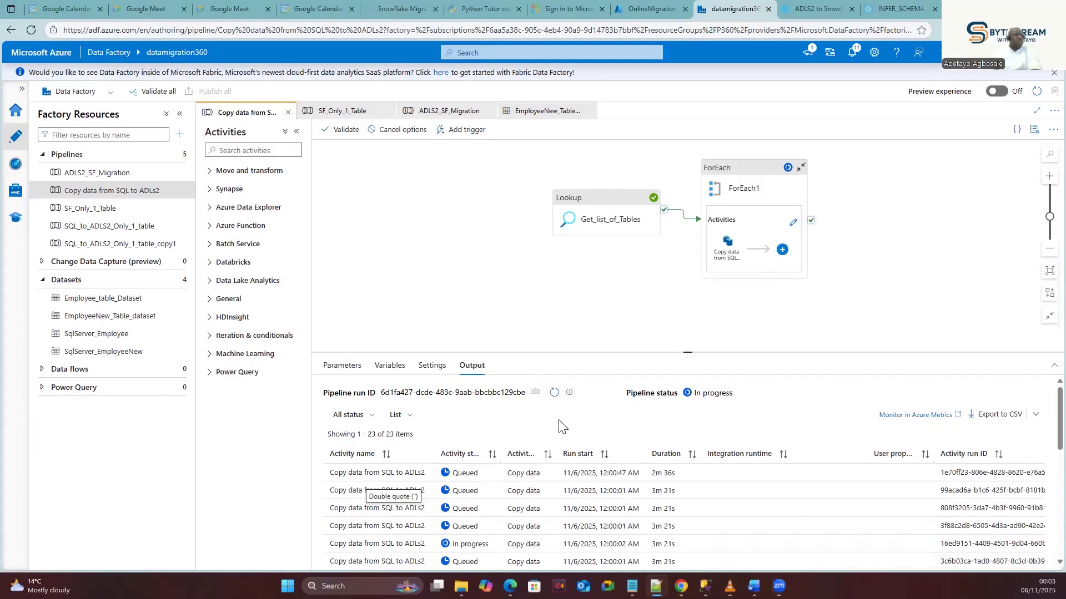
{"action": "left_click", "coordinate": [554, 393]}
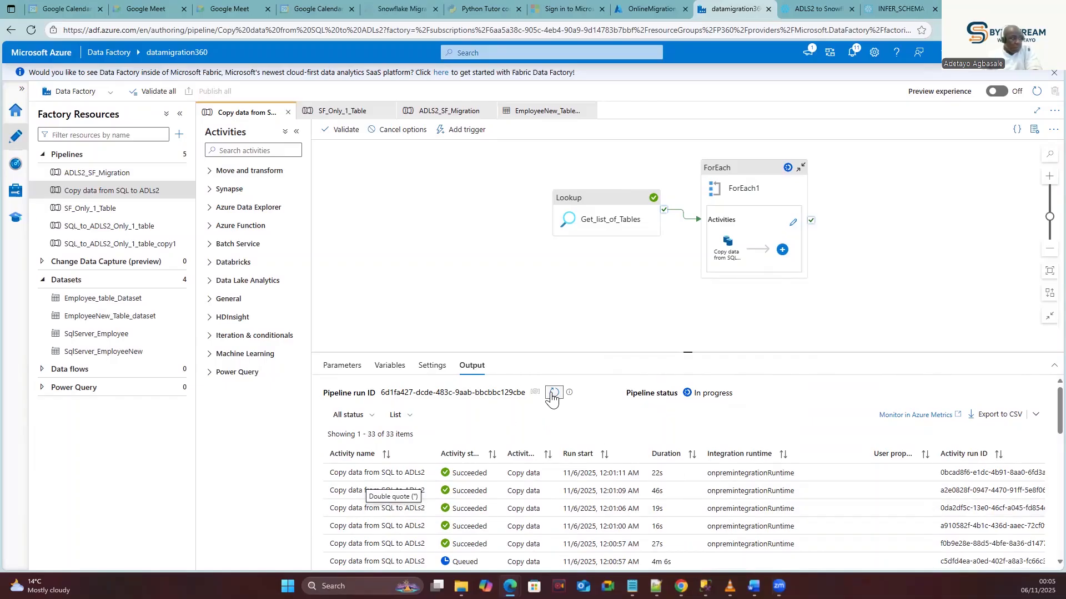
{"action": "left_click", "coordinate": [553, 393]}
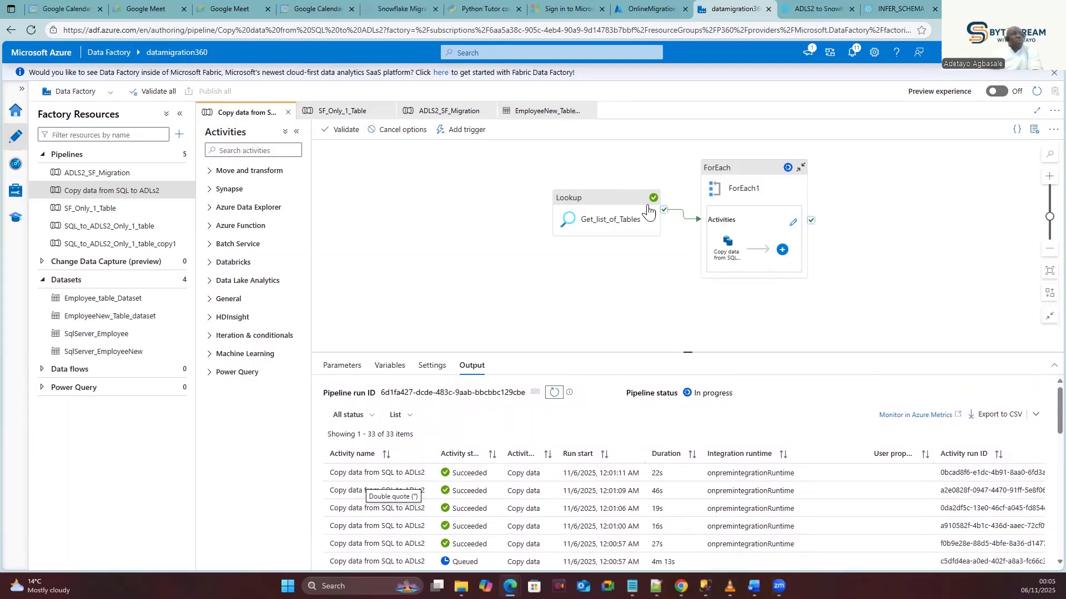
{"action": "left_click", "coordinate": [644, 8]}
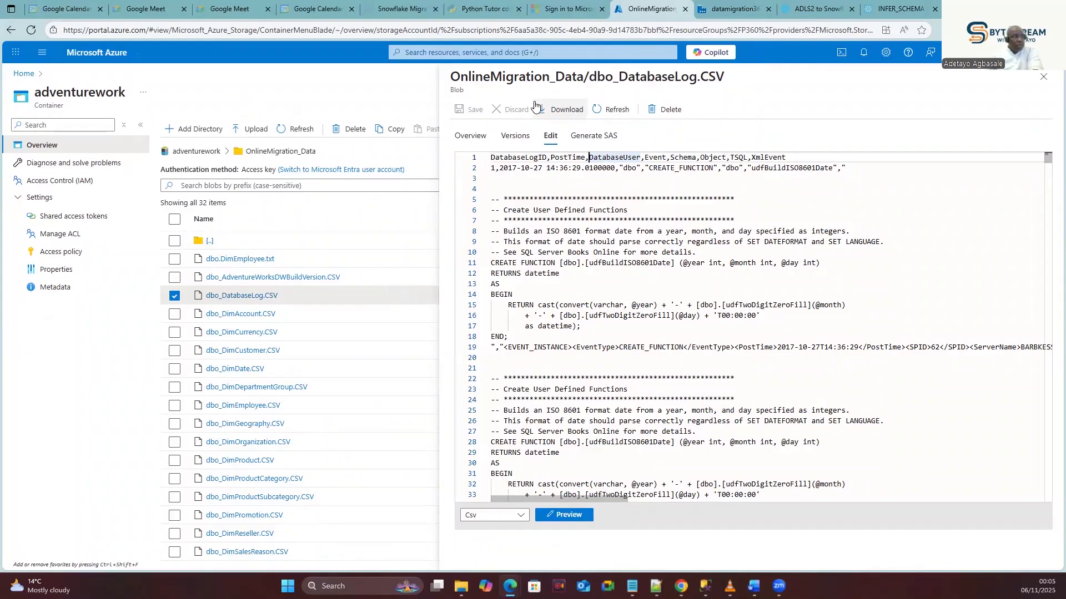
Reload dbo_DatabaseLog.CSV to check its delimiters, then return to the Snowflake migration worksheet.
{"action": "left_click", "coordinate": [595, 110]}
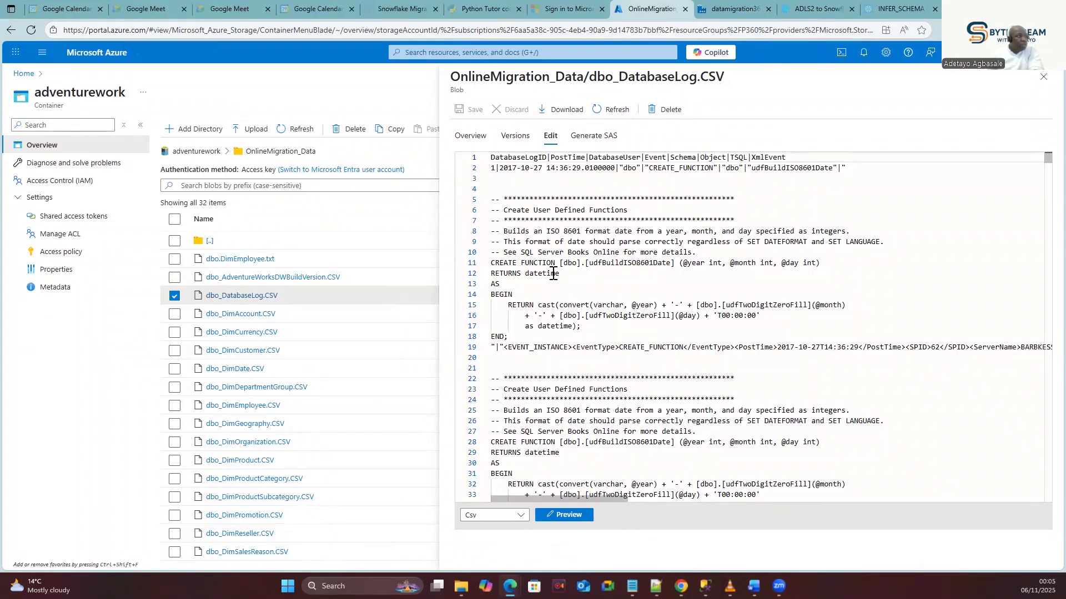
{"action": "scroll", "coordinate": [554, 274], "scroll_direction": "down", "scroll_amount": 3}
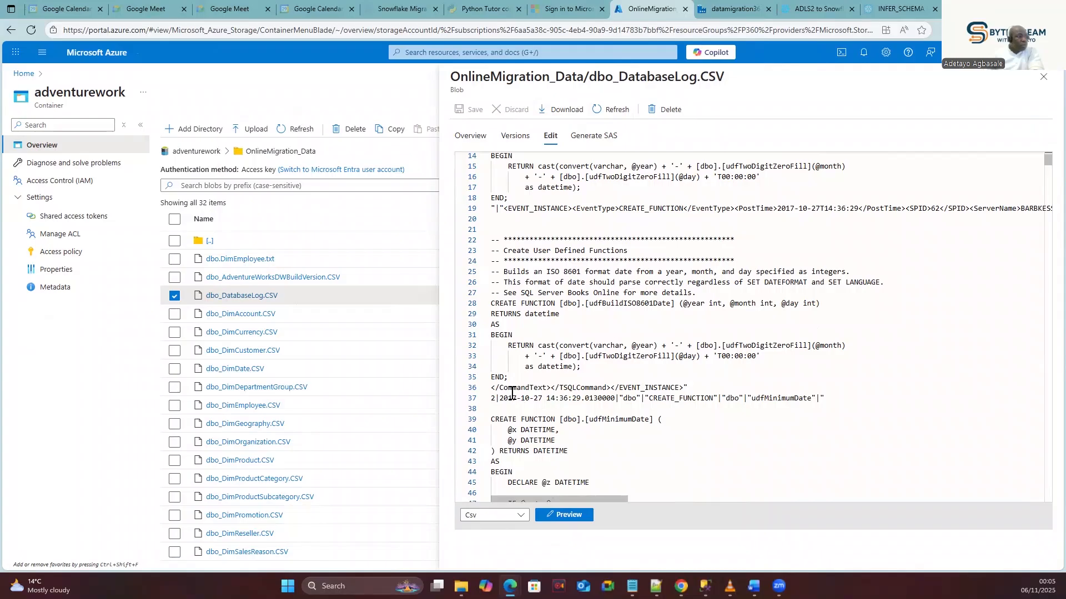
{"action": "scroll", "coordinate": [577, 400], "scroll_direction": "up", "scroll_amount": 3}
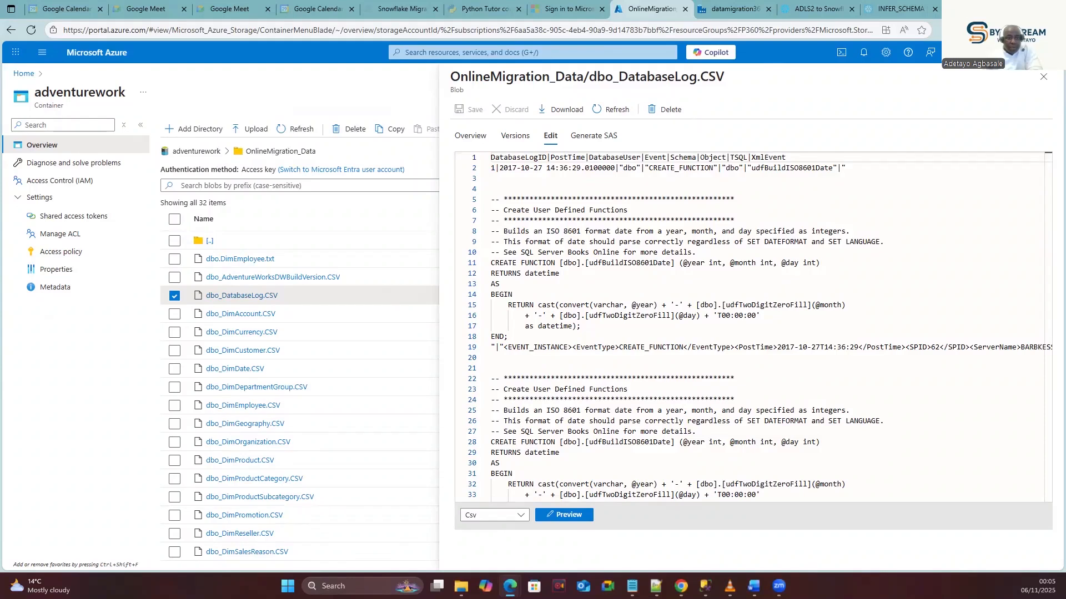
{"action": "left_click", "coordinate": [800, 5]}
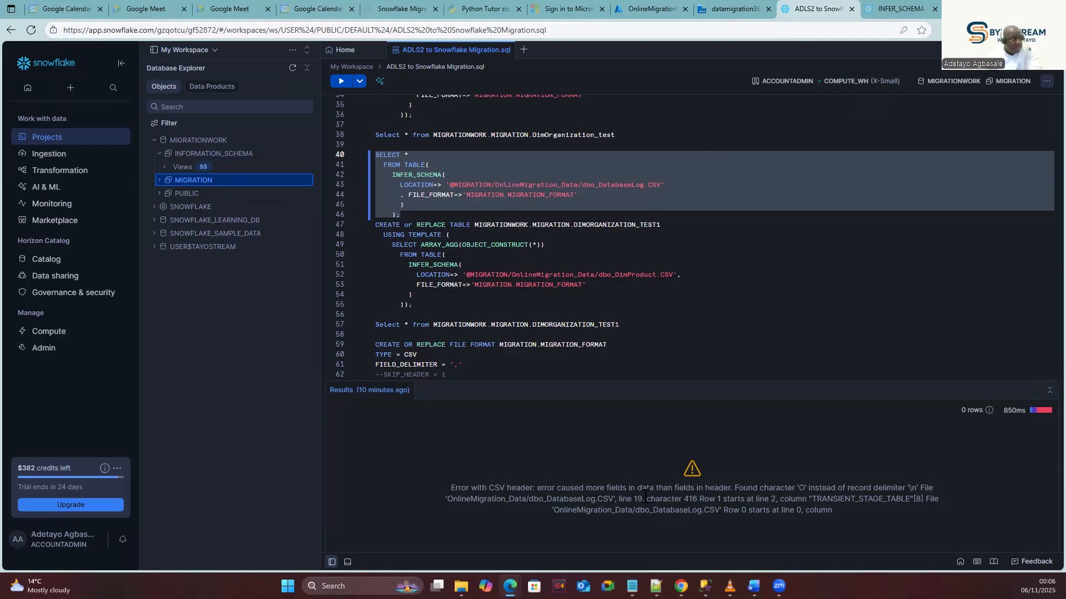
Change MIGRATION_FORMAT to FIELD_DELIMITER '|' with backslash ESCAPE settings and TRIM_SPACE = FALSE.
{"action": "scroll", "coordinate": [472, 303], "scroll_direction": "down", "scroll_amount": 3}
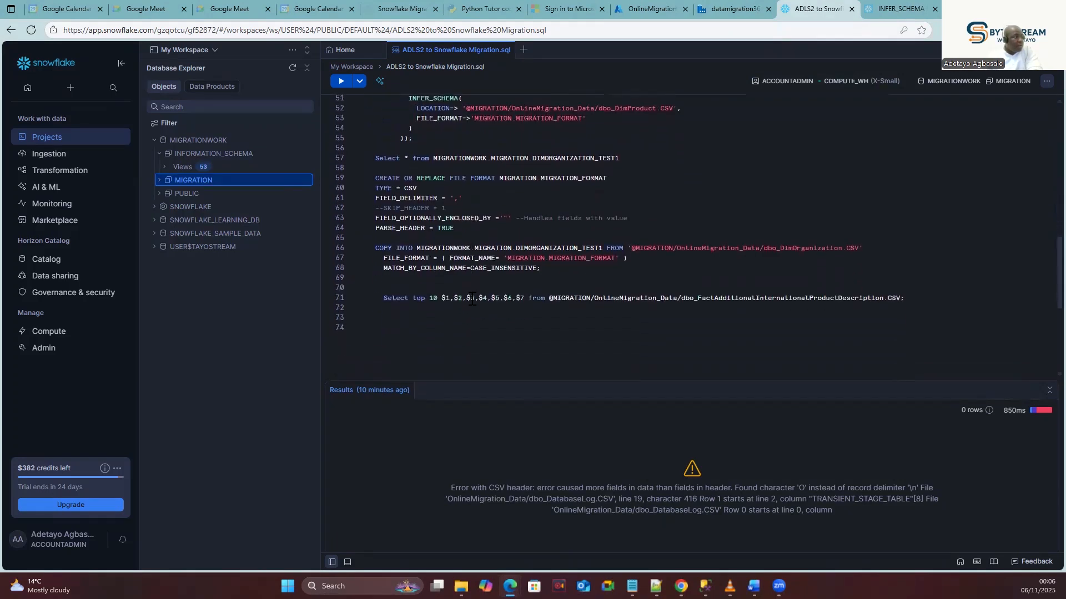
{"action": "scroll", "coordinate": [471, 302], "scroll_direction": "up", "scroll_amount": 3}
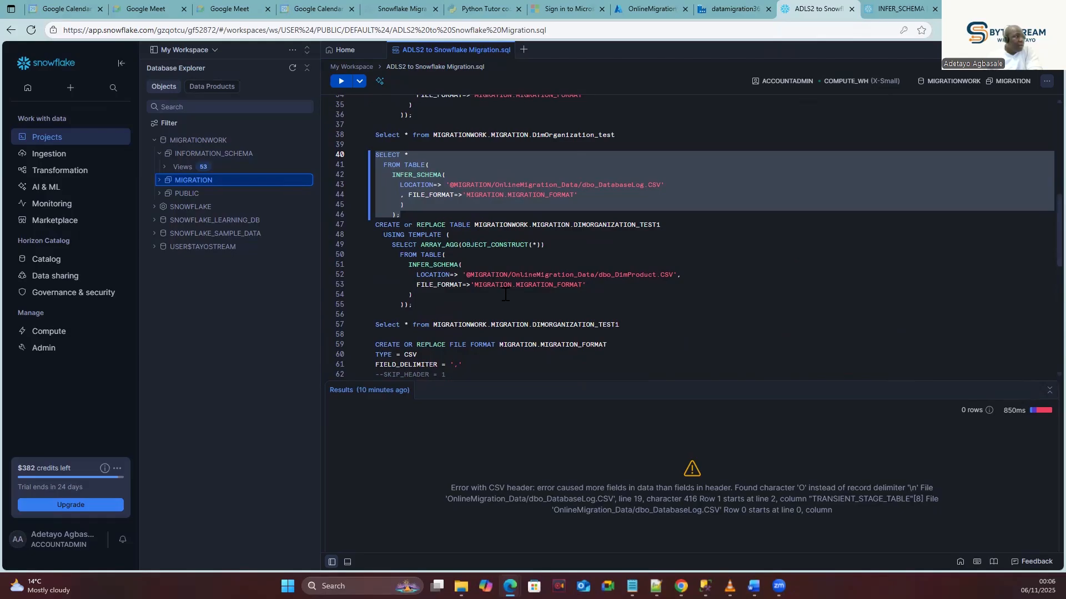
{"action": "scroll", "coordinate": [502, 303], "scroll_direction": "up", "scroll_amount": 3}
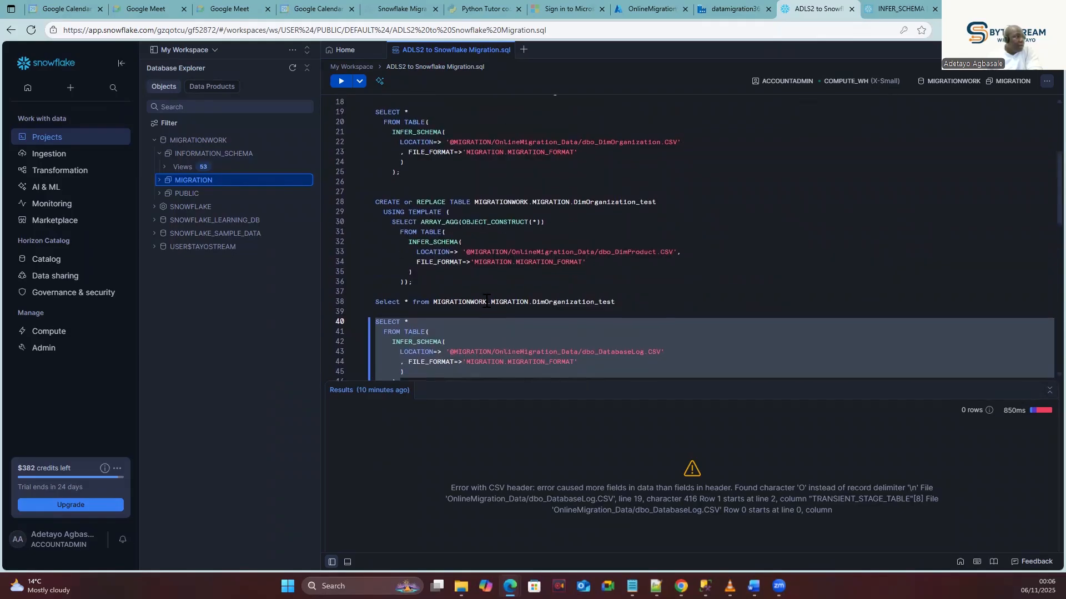
{"action": "scroll", "coordinate": [486, 300], "scroll_direction": "up", "scroll_amount": 3}
{"action": "scroll", "coordinate": [486, 302], "scroll_direction": "up", "scroll_amount": 1}
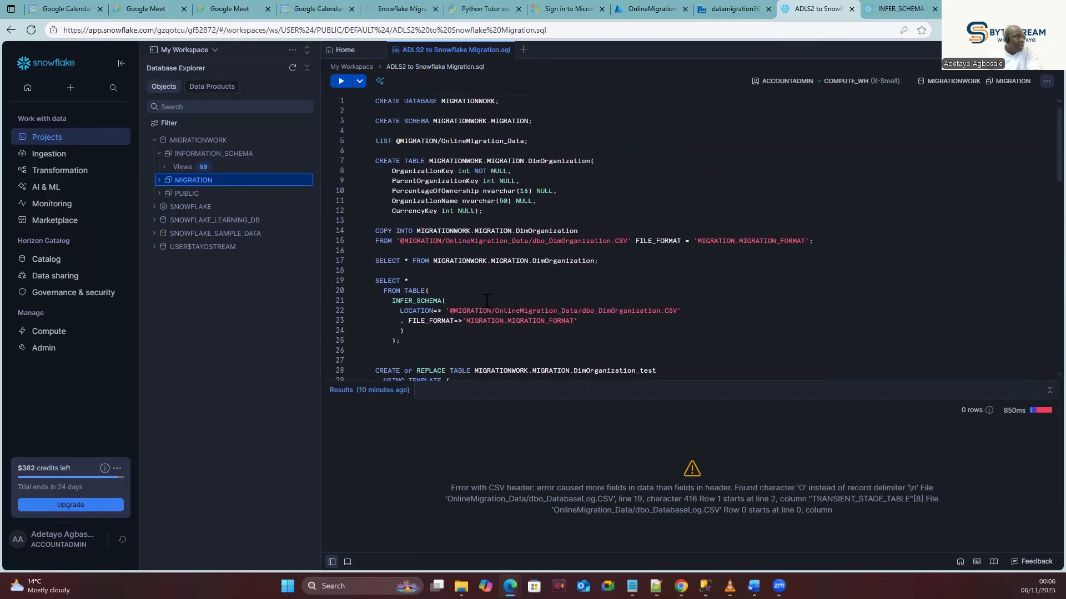
{"action": "scroll", "coordinate": [486, 300], "scroll_direction": "down", "scroll_amount": 3}
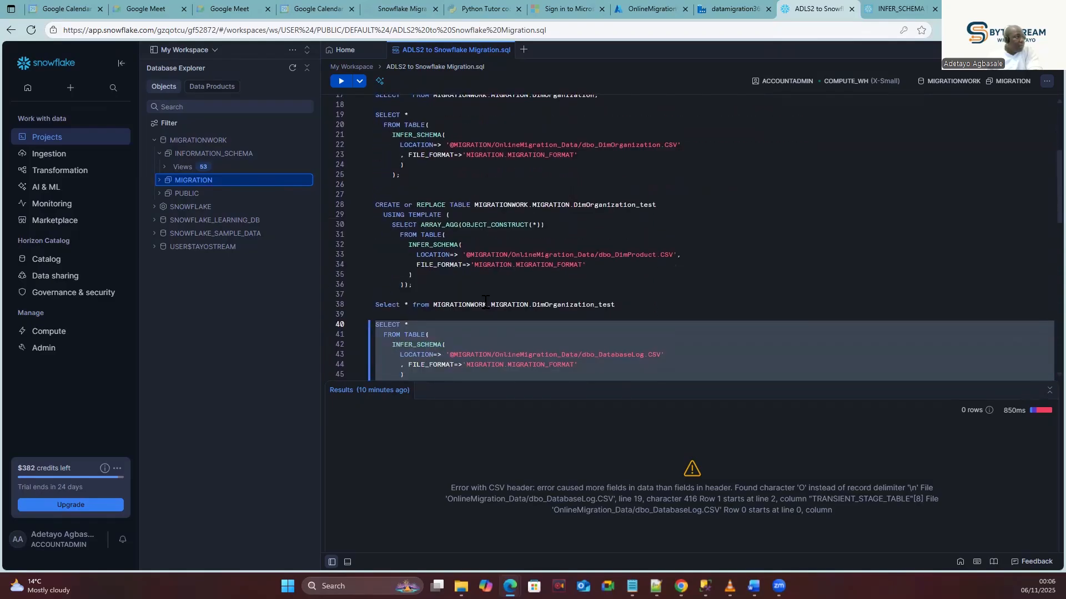
{"action": "scroll", "coordinate": [485, 300], "scroll_direction": "down", "scroll_amount": 4}
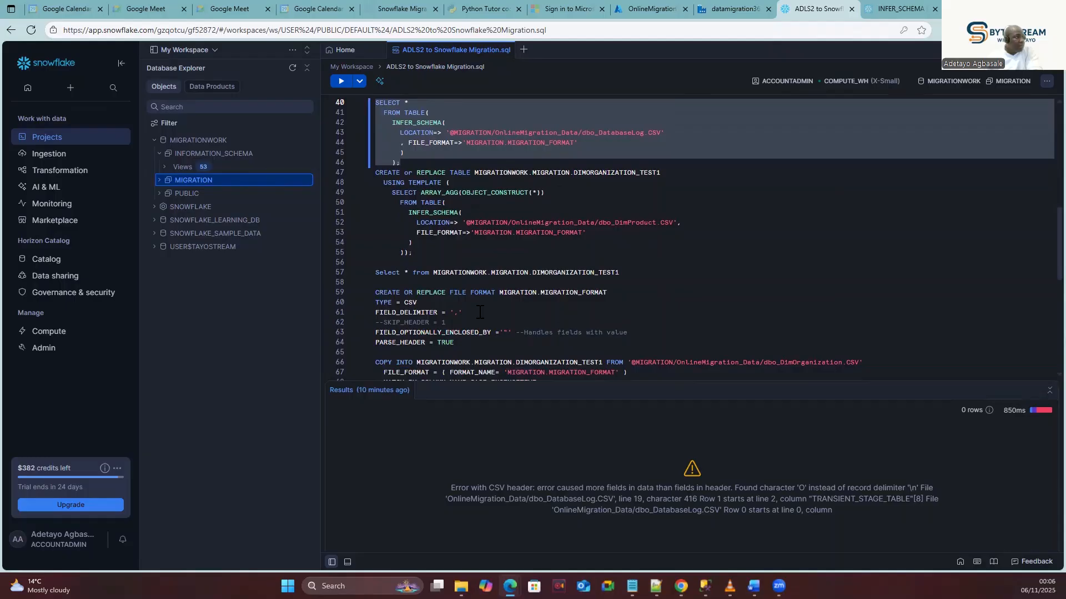
{"action": "left_click", "coordinate": [424, 182]}
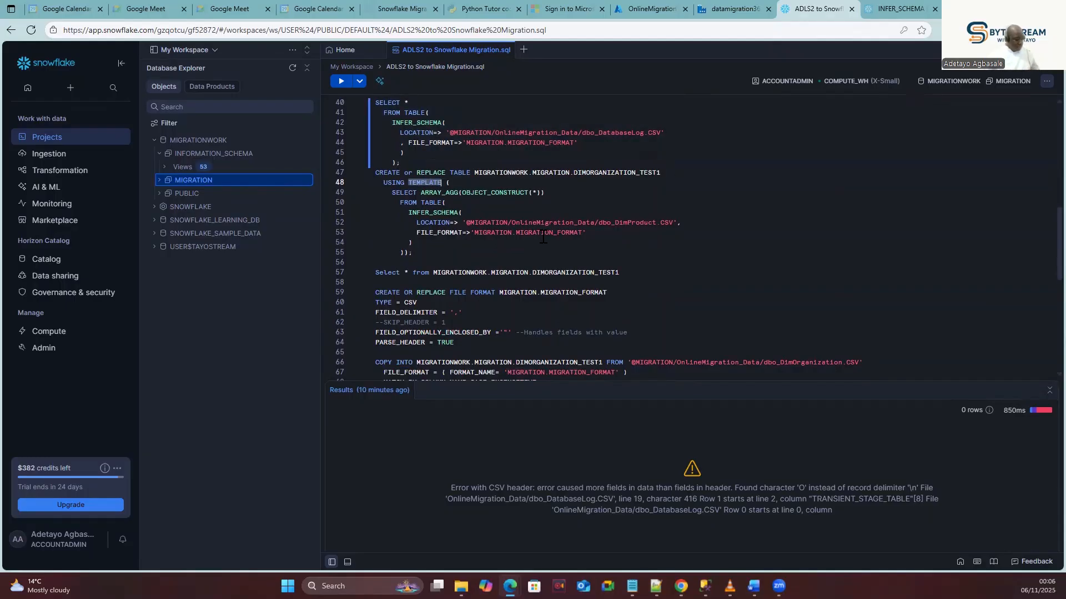
{"action": "key", "text": "ctrl+z"}
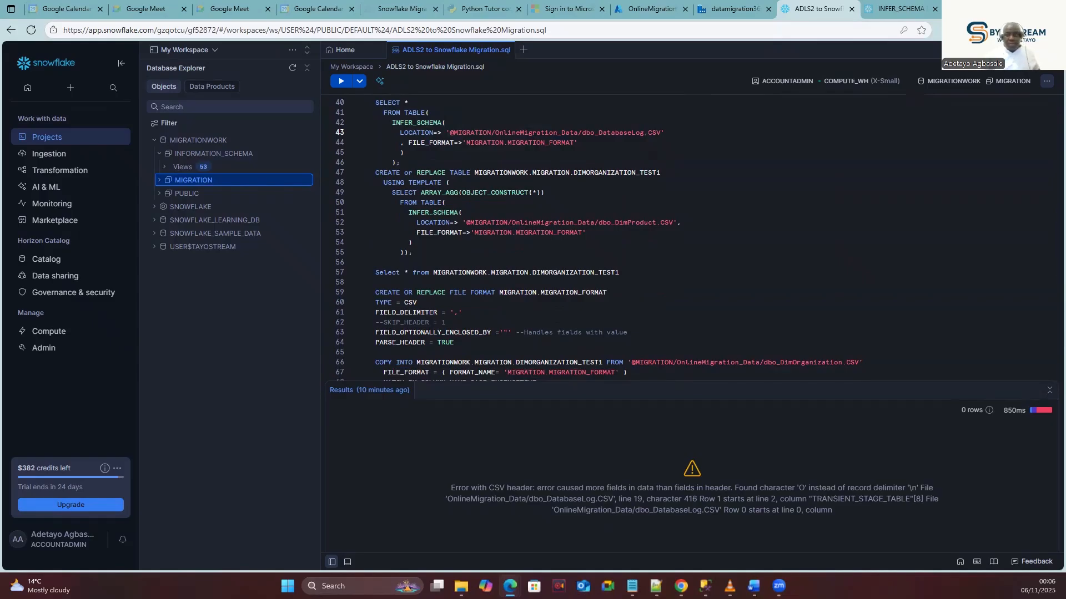
{"action": "key", "text": "alt+Tab"}
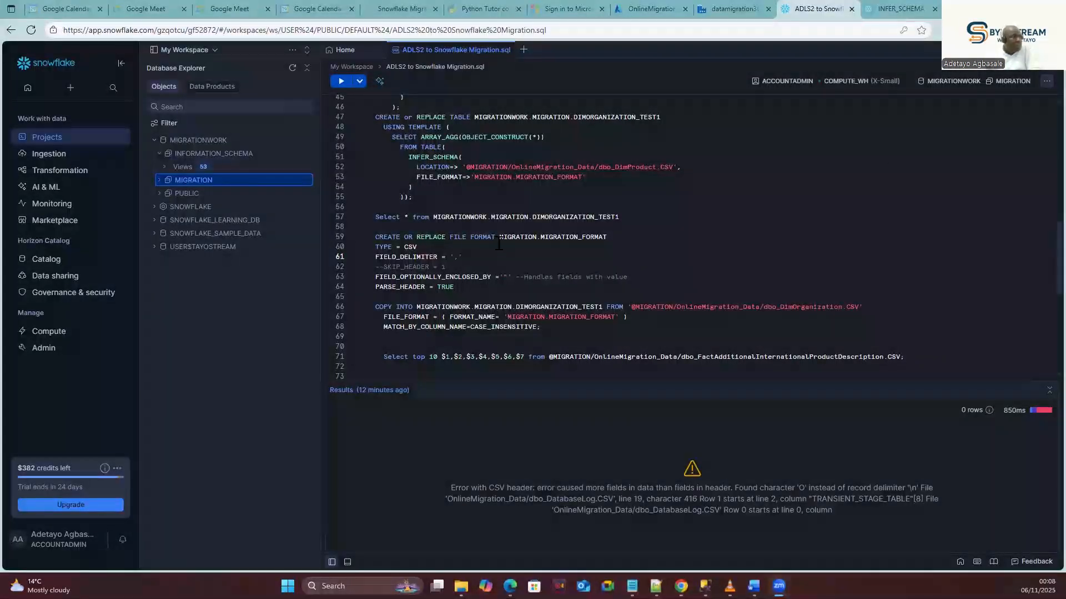
{"action": "left_click", "coordinate": [467, 259]}
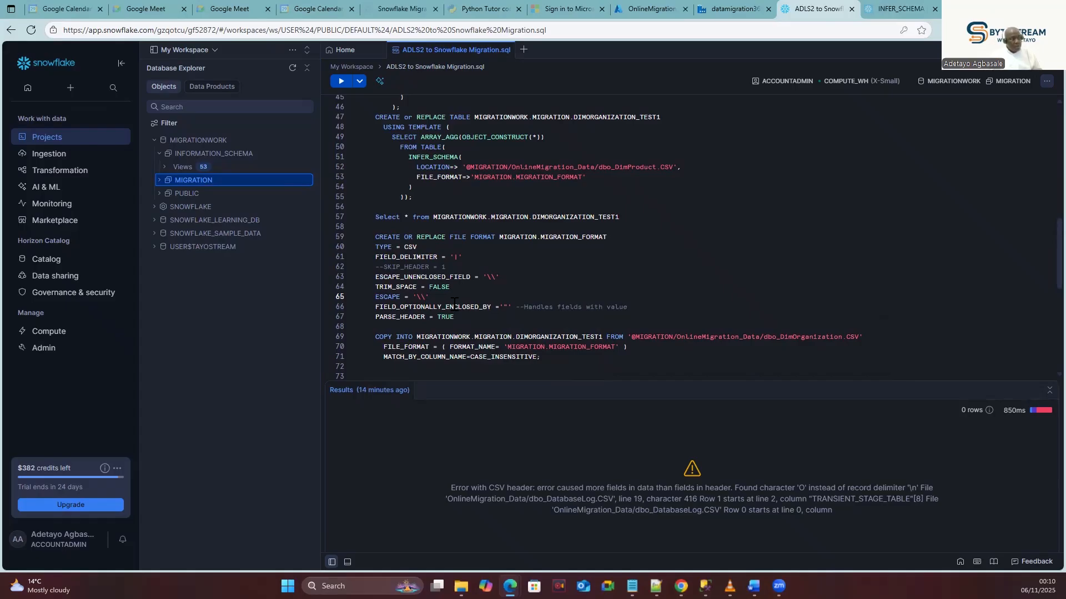
Insert a TIMESTAMP_FORMAT = "AUTO" option line below PARSE_HEADER = TRUE.
{"action": "left_click_drag", "start_coordinate": [497, 307], "coordinate": [372, 277]}
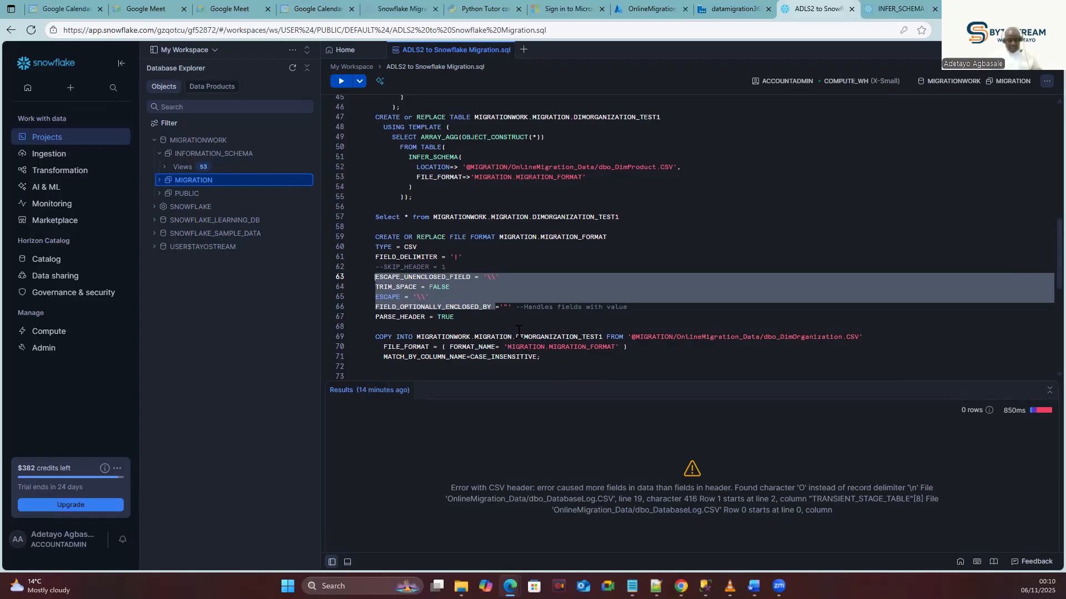
{"action": "left_click", "coordinate": [488, 318]}
{"action": "key", "text": "Return"}
{"action": "type", "text": "TIMESTA"}
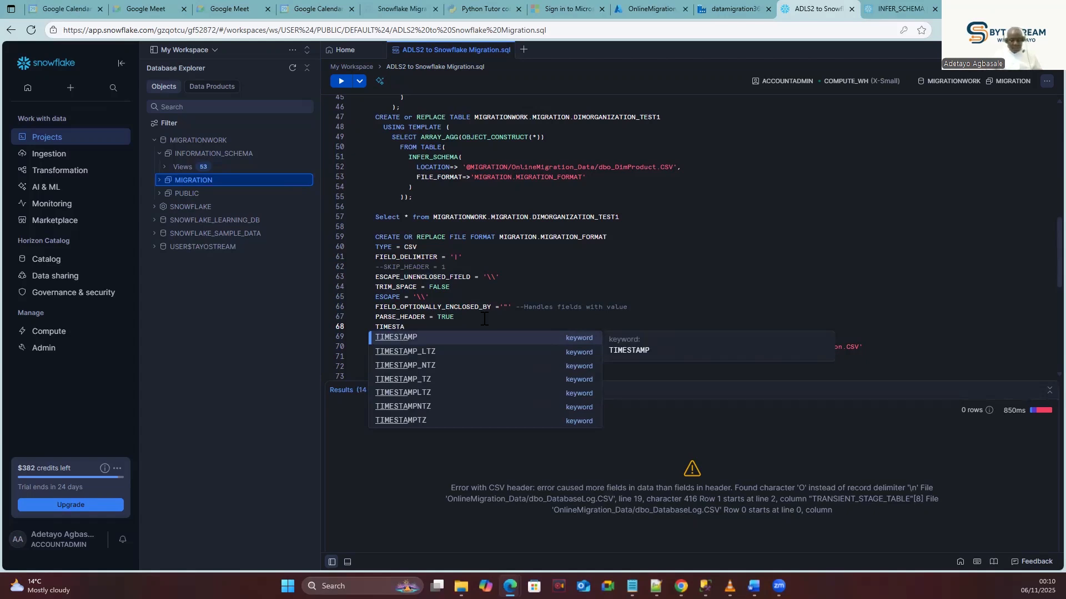
{"action": "left_click", "coordinate": [411, 334]}
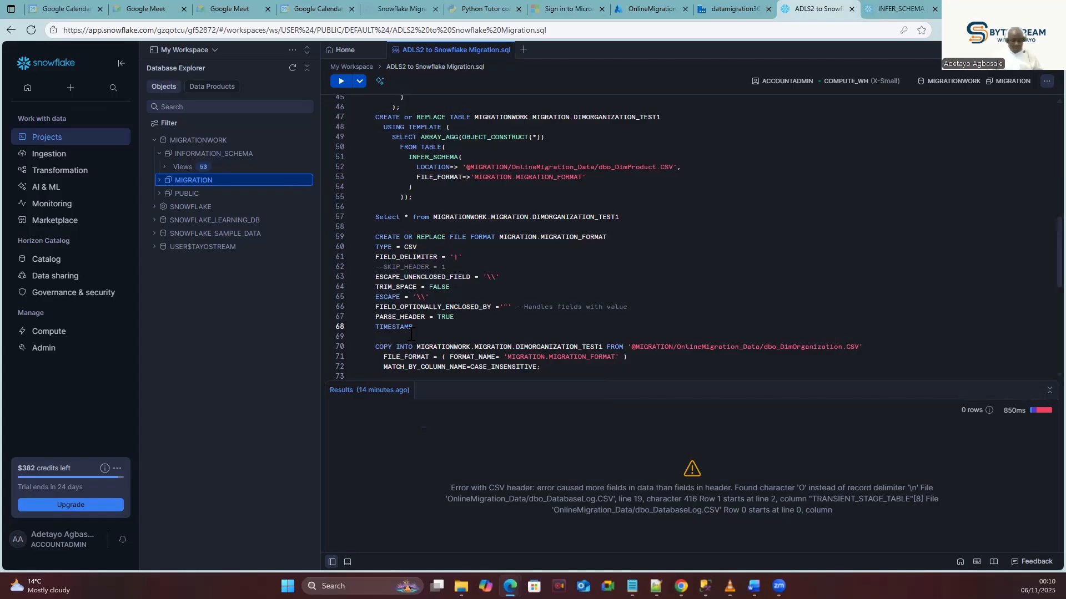
{"action": "type", "text": "_FORMAT ="}
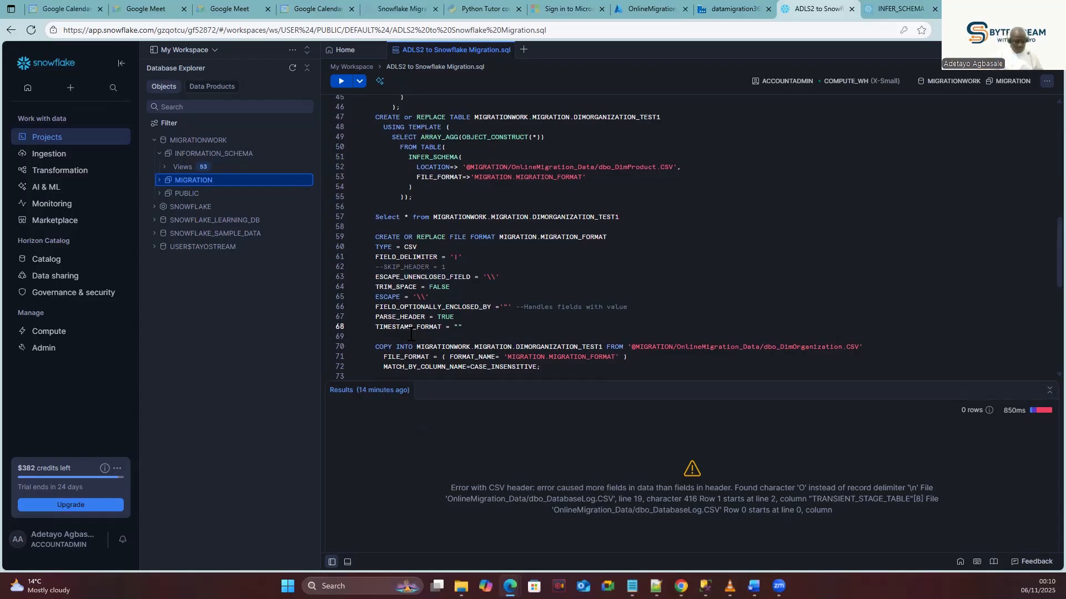
{"action": "type", "text": "AUTO"}
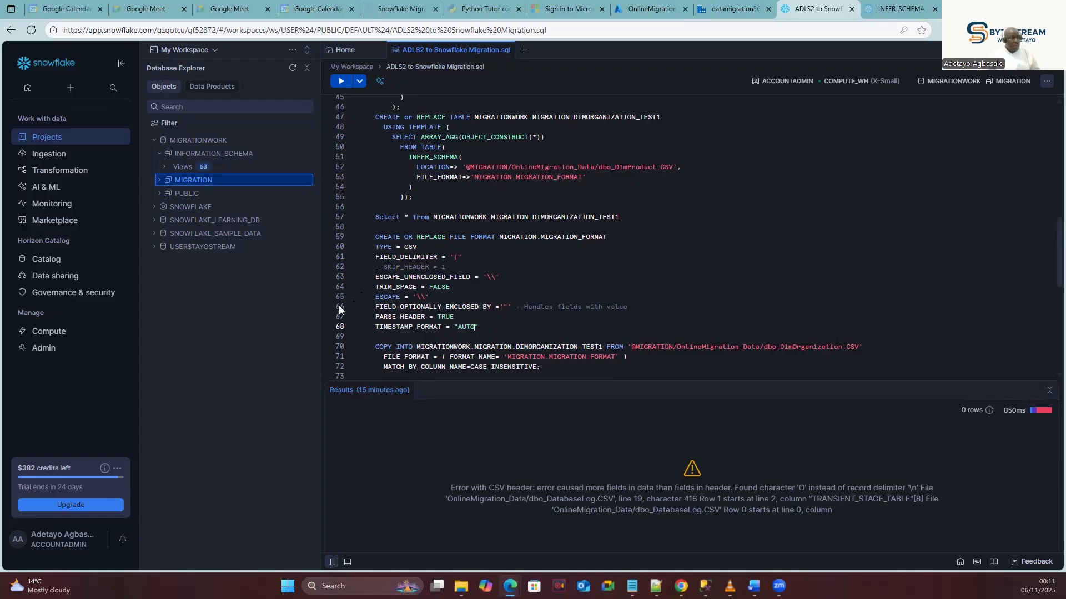
Run the CREATE OR REPLACE FILE FORMAT MIGRATION_FORMAT statement on lines 59–68.
{"action": "left_click_drag", "start_coordinate": [491, 328], "coordinate": [368, 241]}
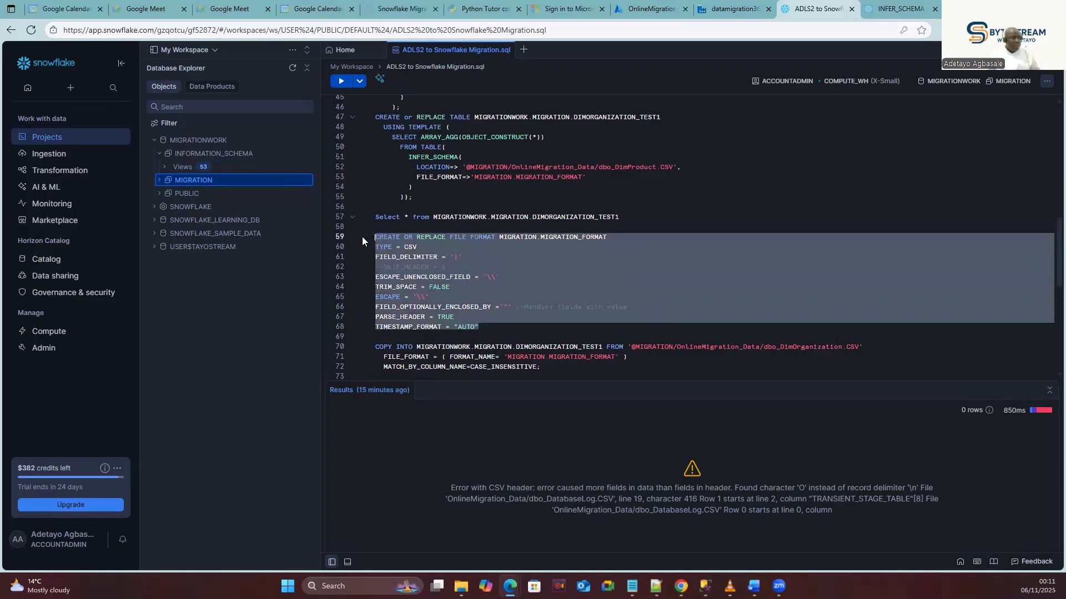
{"action": "left_click", "coordinate": [341, 82]}
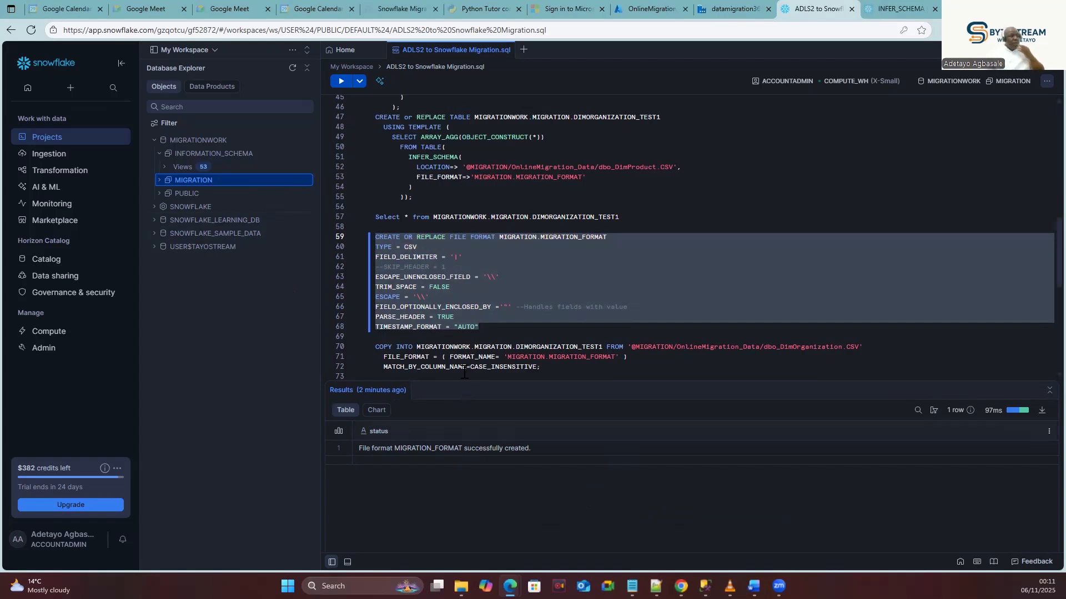
{"action": "double_click", "coordinate": [799, 348]}
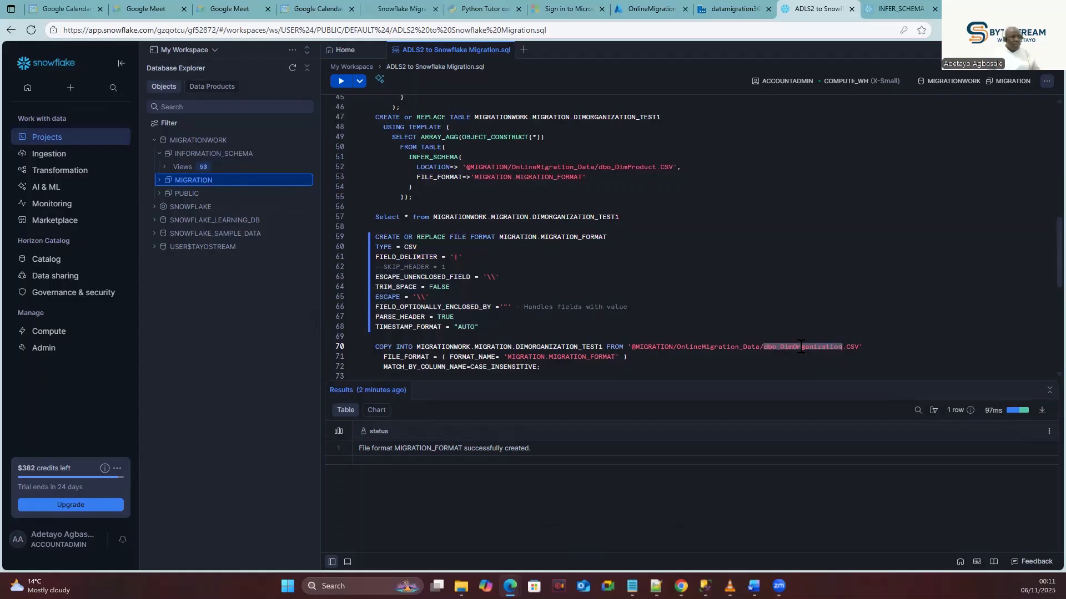
{"action": "double_click", "coordinate": [622, 167]}
{"action": "left_click", "coordinate": [420, 199]}
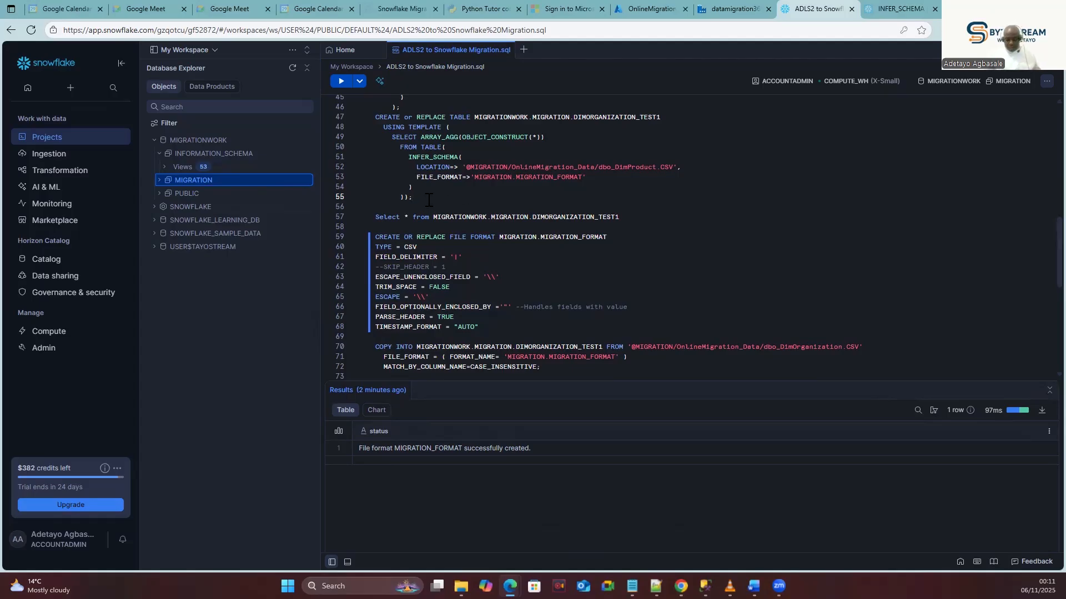
Copy the dbo_DimProduct file name and select dbo_DatabaseLog on line 43 for replacement.
{"action": "scroll", "coordinate": [435, 228], "scroll_direction": "up", "scroll_amount": 2}
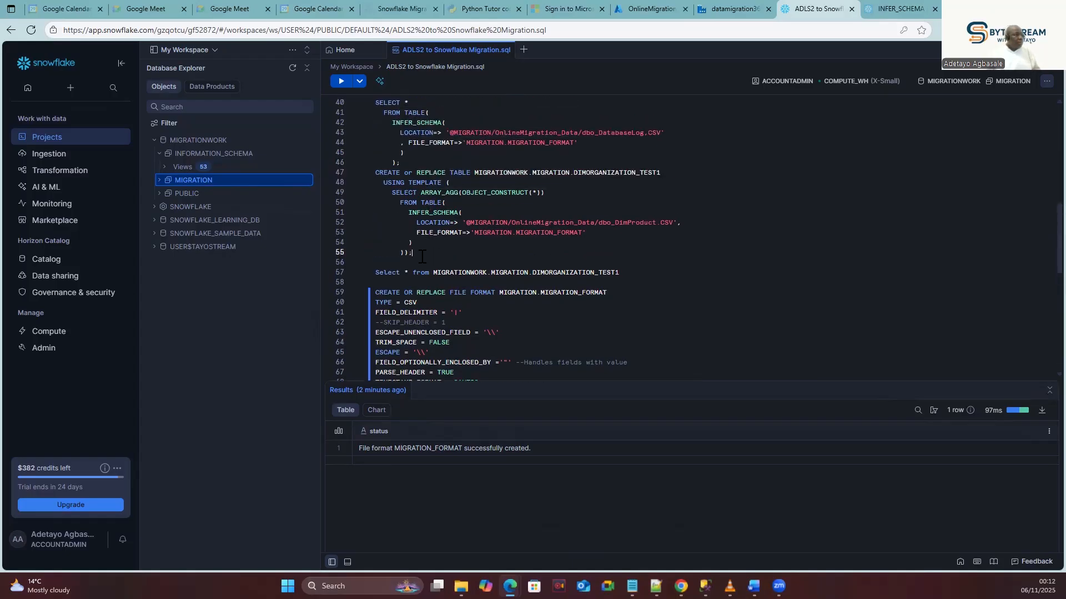
{"action": "double_click", "coordinate": [643, 224]}
{"action": "key", "text": "ctrl+c"}
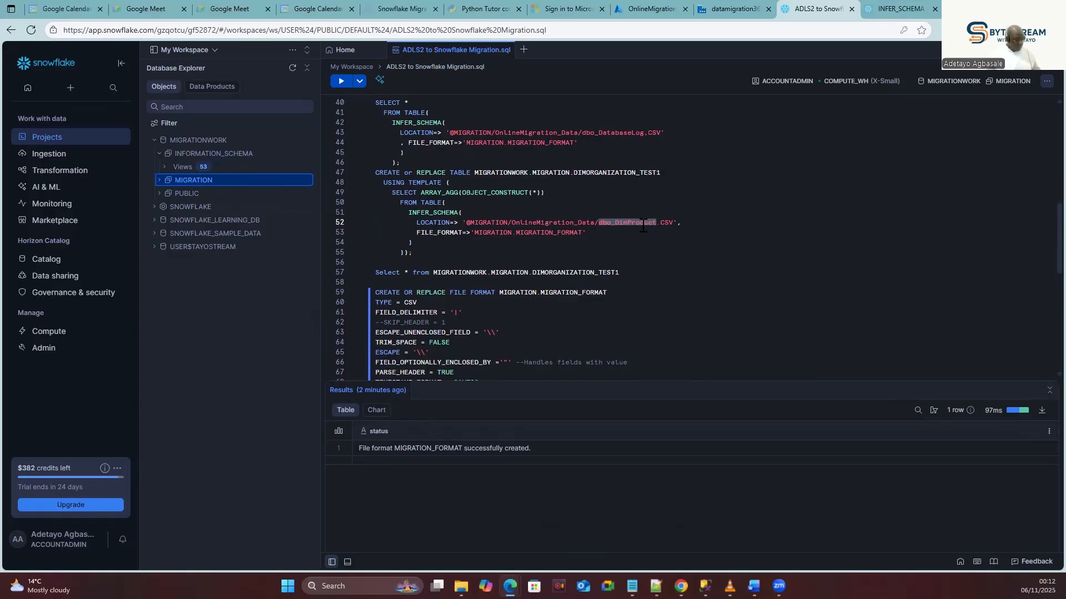
{"action": "left_click", "coordinate": [619, 135]}
{"action": "double_click", "coordinate": [619, 135]}
Point the INFER_SCHEMA query at dbo_DimProduct.CSV and run it.
{"action": "key", "text": "ctrl+v"}
{"action": "left_click", "coordinate": [410, 162]}
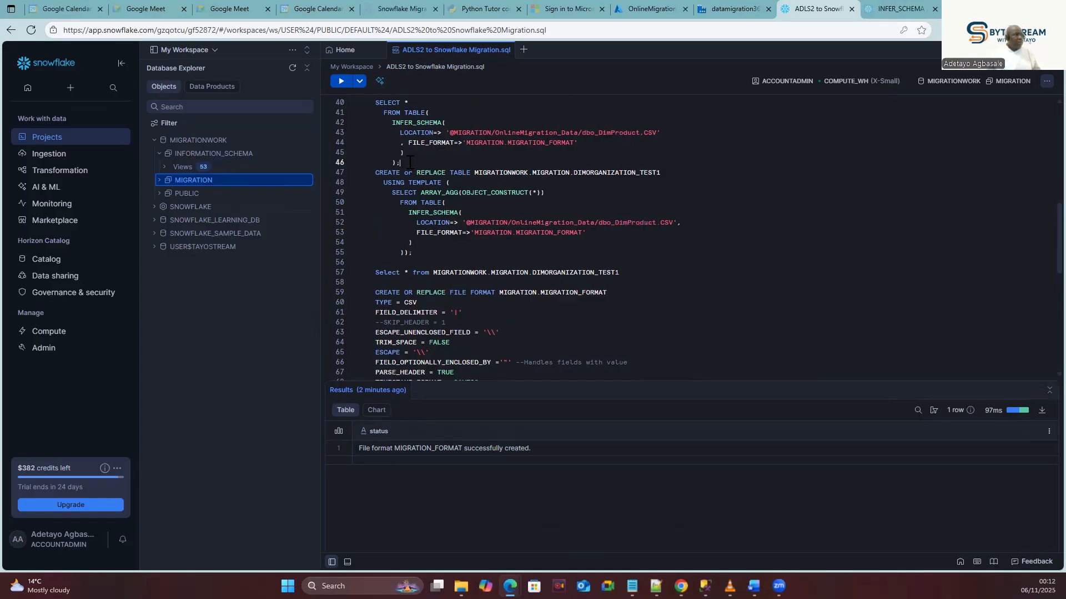
{"action": "left_click_drag", "start_coordinate": [410, 162], "coordinate": [367, 104]}
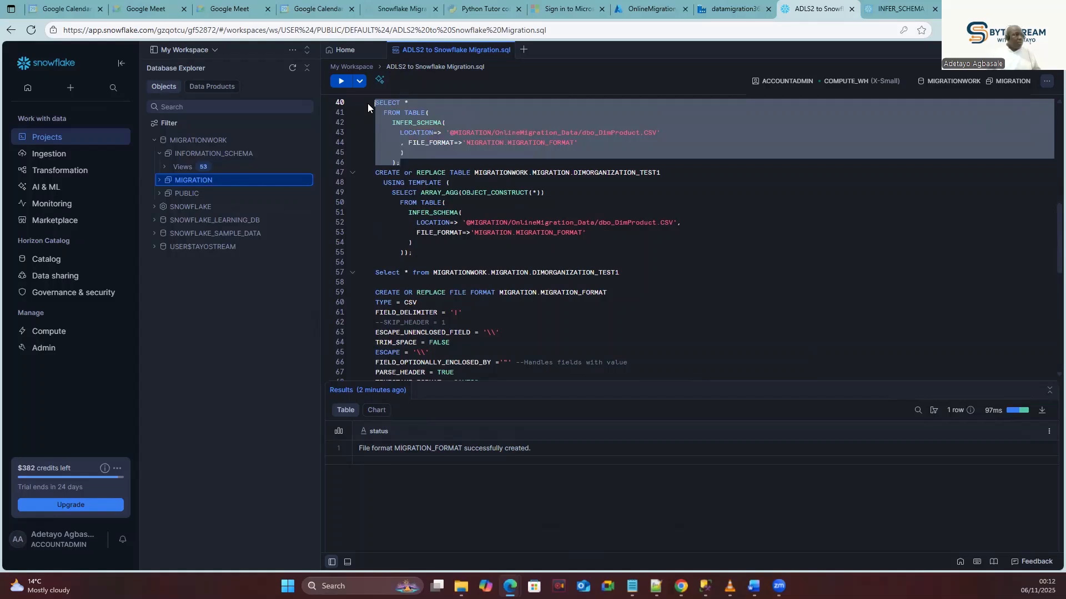
{"action": "left_click", "coordinate": [340, 83]}
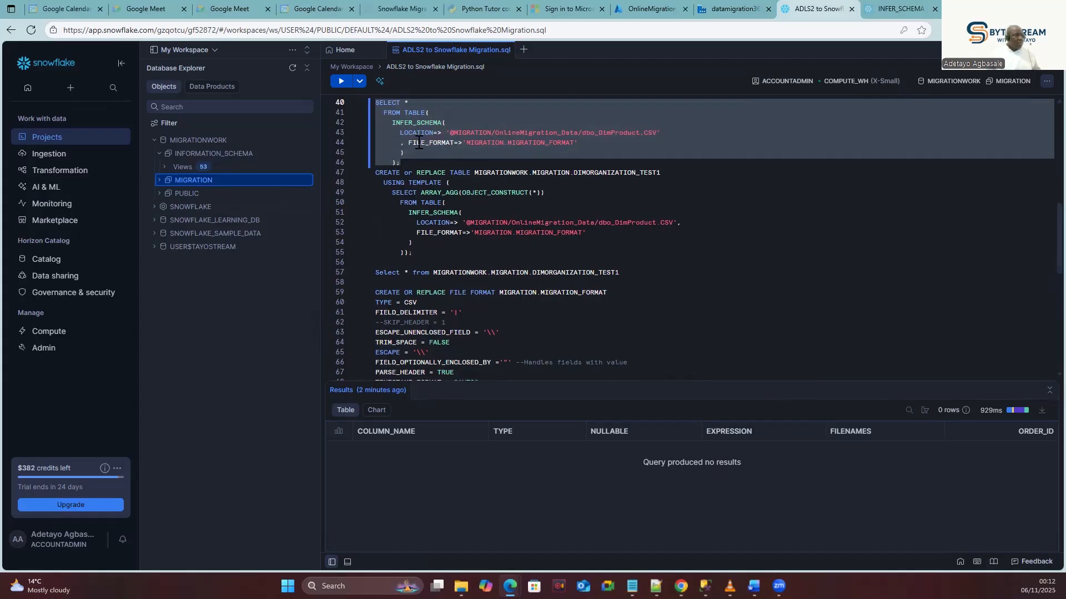
Run the USING TEMPLATE statement to create DIMORGANIZATION_TEST1 from the inferred columns.
{"action": "left_click", "coordinate": [640, 135]}
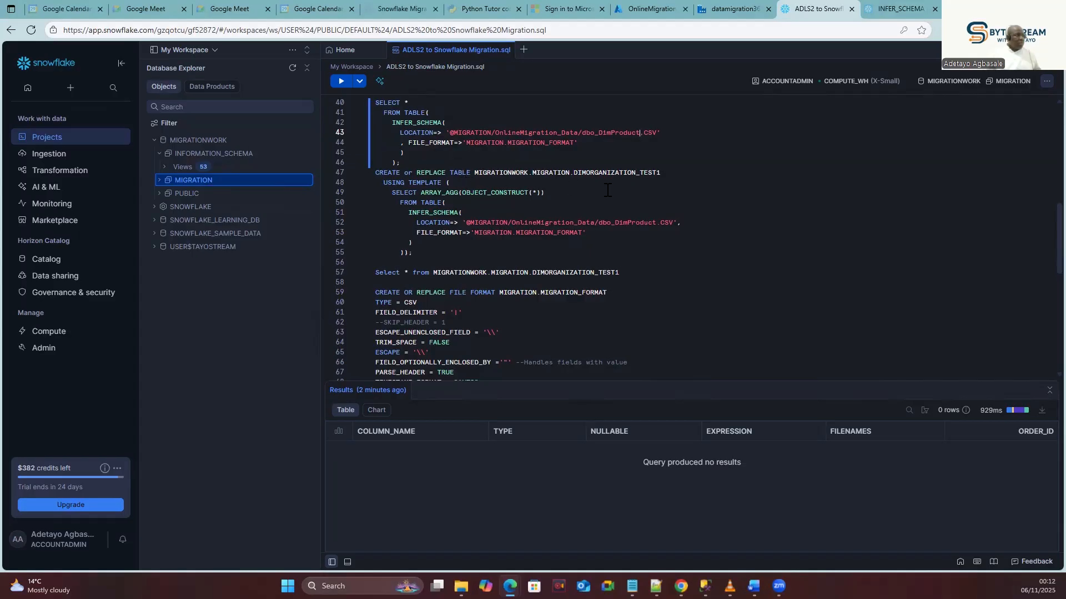
{"action": "double_click", "coordinate": [631, 223]}
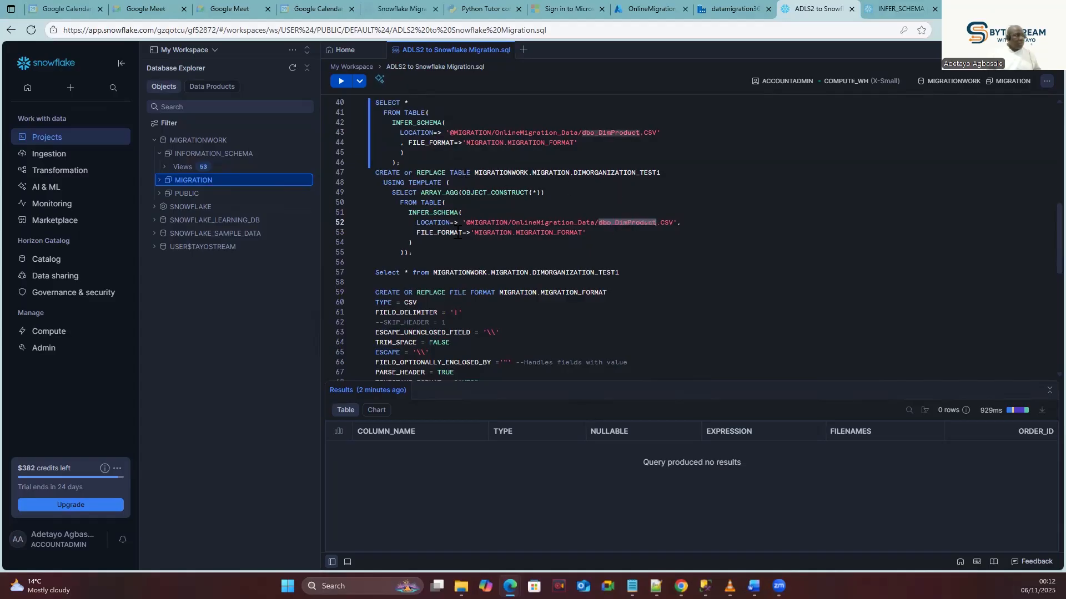
{"action": "left_click_drag", "start_coordinate": [418, 252], "coordinate": [375, 171]}
{"action": "left_click", "coordinate": [339, 83]}
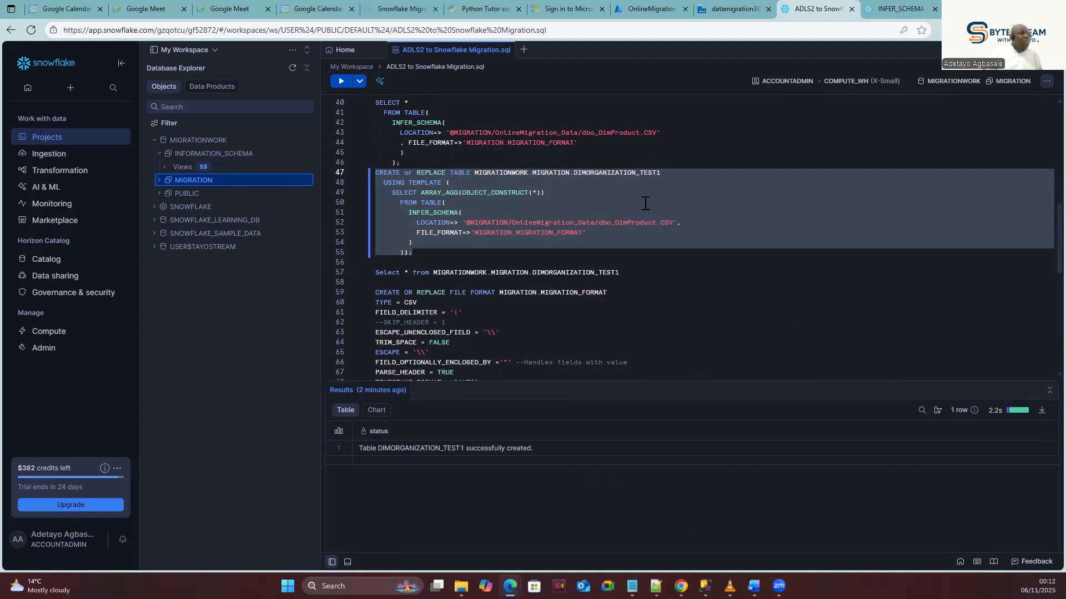
Compare the dbo_DimProduct file path on line 52 with the query on line 43.
{"action": "left_click", "coordinate": [633, 222]}
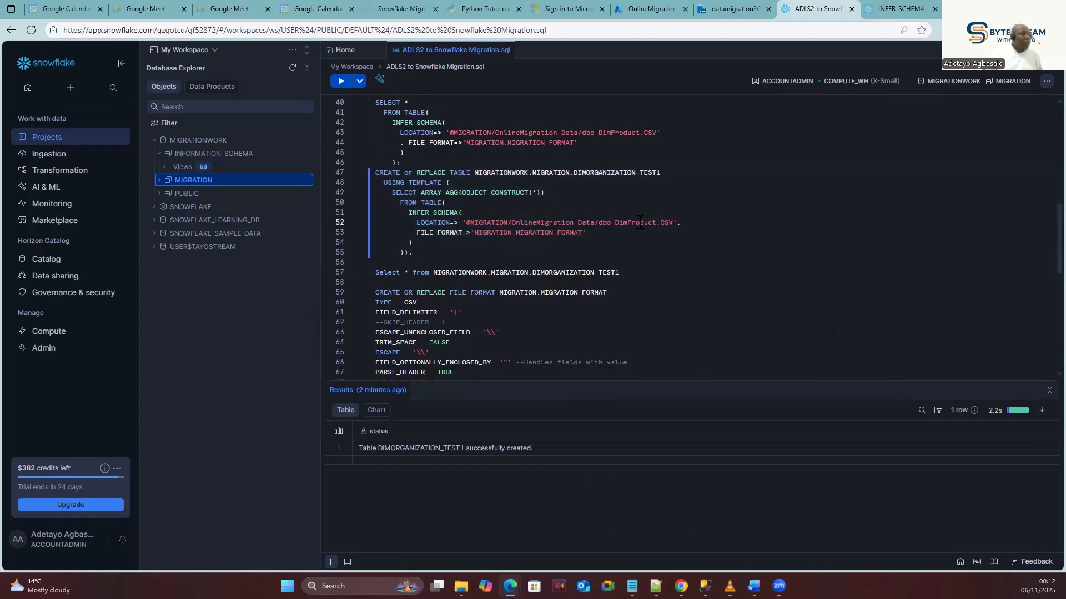
{"action": "double_click", "coordinate": [633, 222]}
{"action": "left_click", "coordinate": [655, 233]}
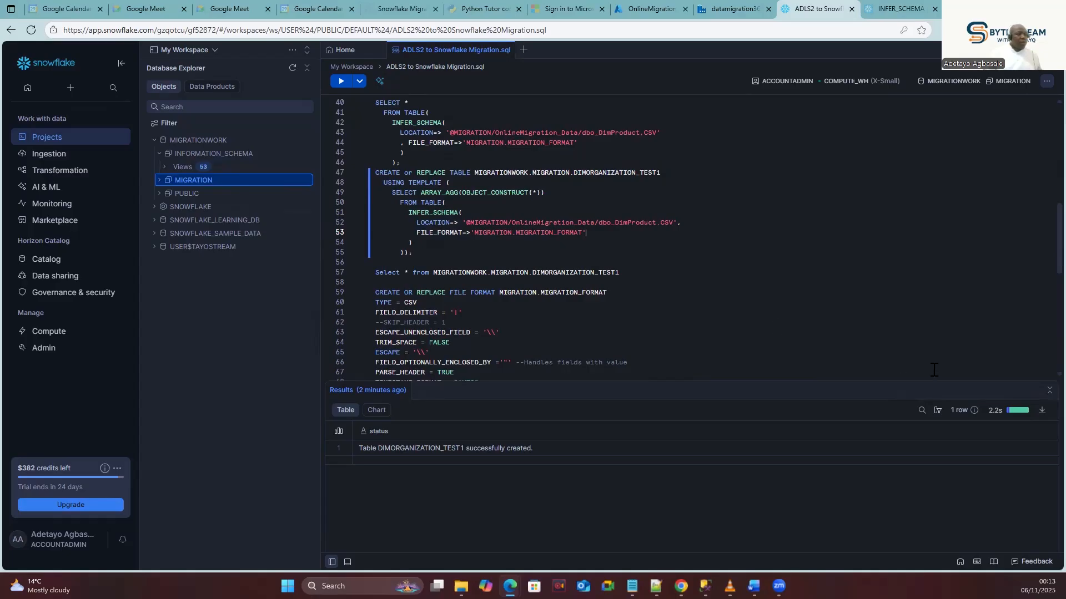
{"action": "double_click", "coordinate": [627, 223]}
{"action": "key", "text": "ctrl+c"}
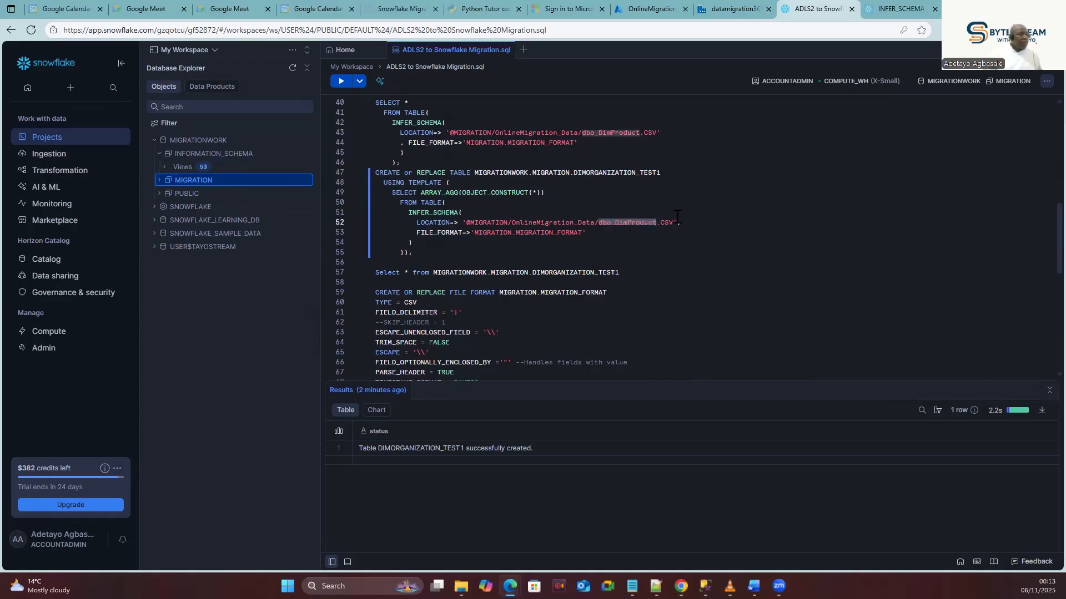
{"action": "left_click", "coordinate": [692, 243]}
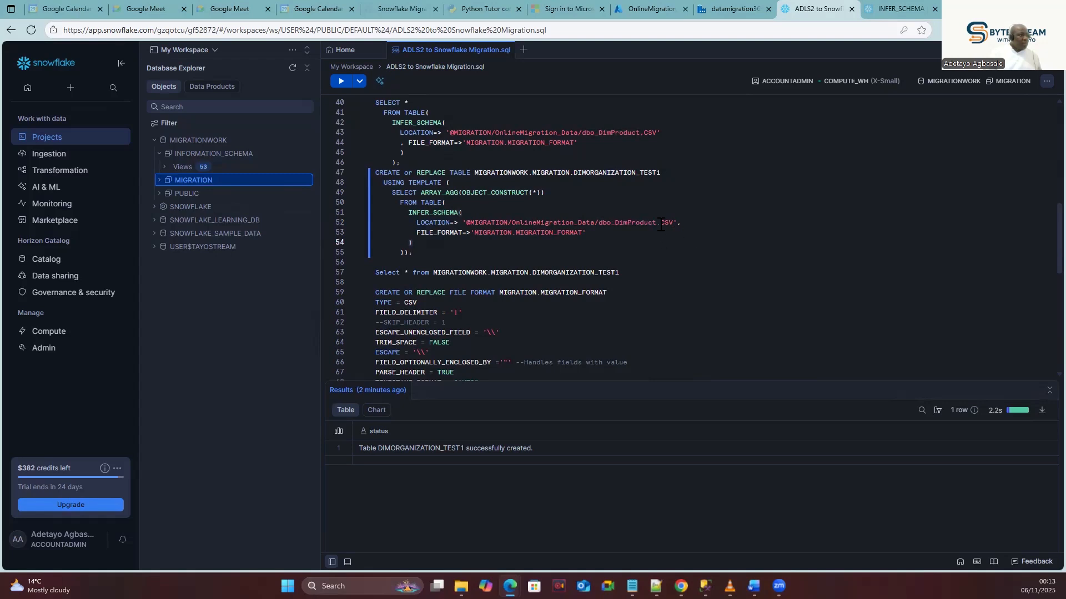
Rename the template's target table from DIMORGANIZATION_TEST1 to DimProduct and run the CREATE TABLE statement.
{"action": "left_click_drag", "start_coordinate": [659, 223], "coordinate": [614, 223]}
{"action": "double_click", "coordinate": [612, 172]}
{"action": "type", "text": "DimProduct."}
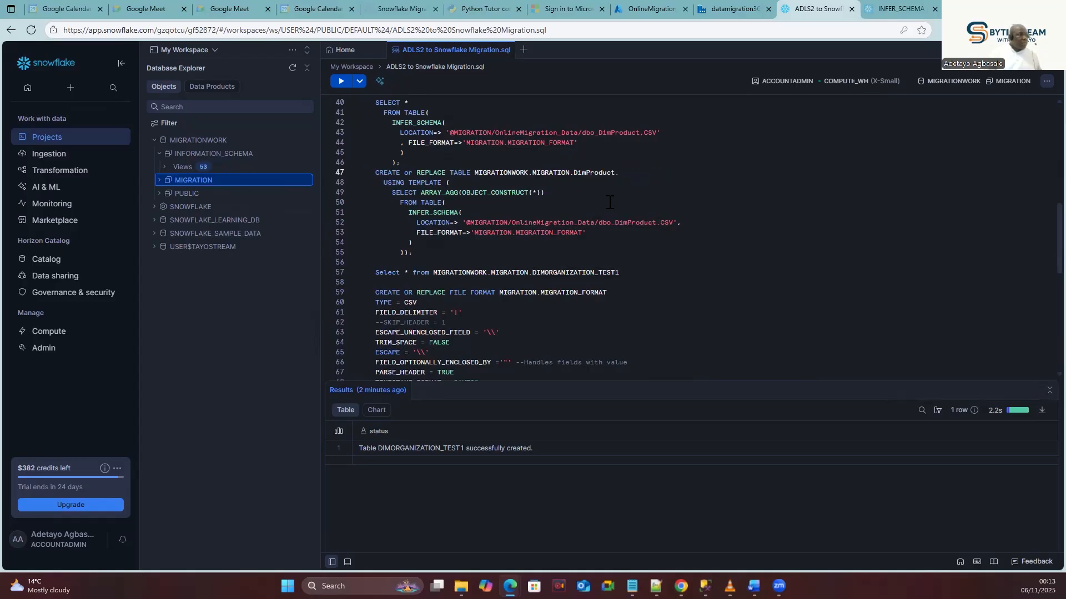
{"action": "key", "text": "BackSpace"}
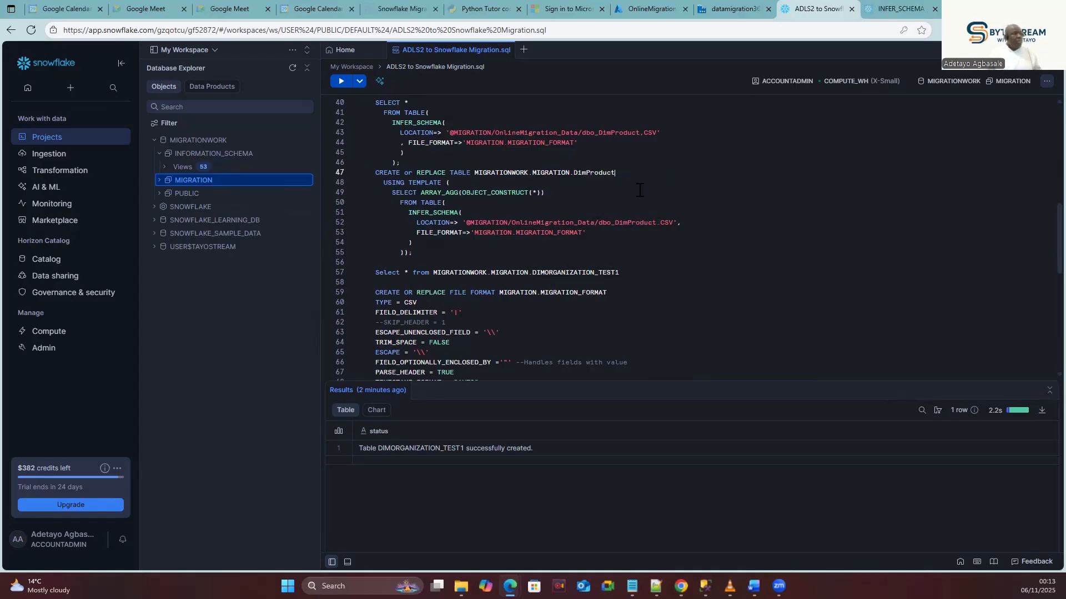
{"action": "left_click_drag", "start_coordinate": [413, 253], "coordinate": [373, 176]}
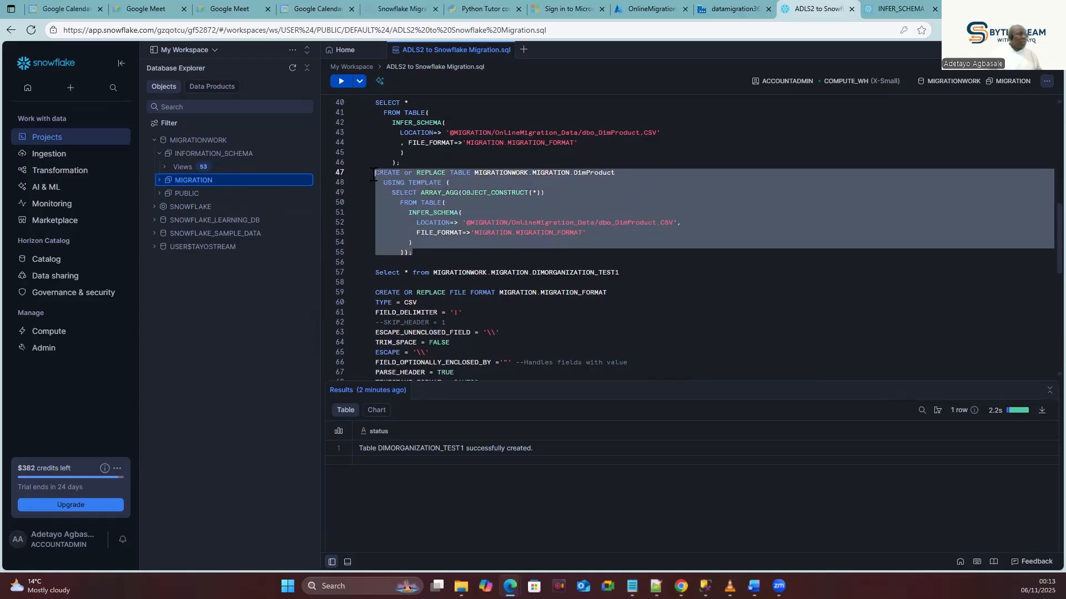
{"action": "left_click", "coordinate": [340, 80]}
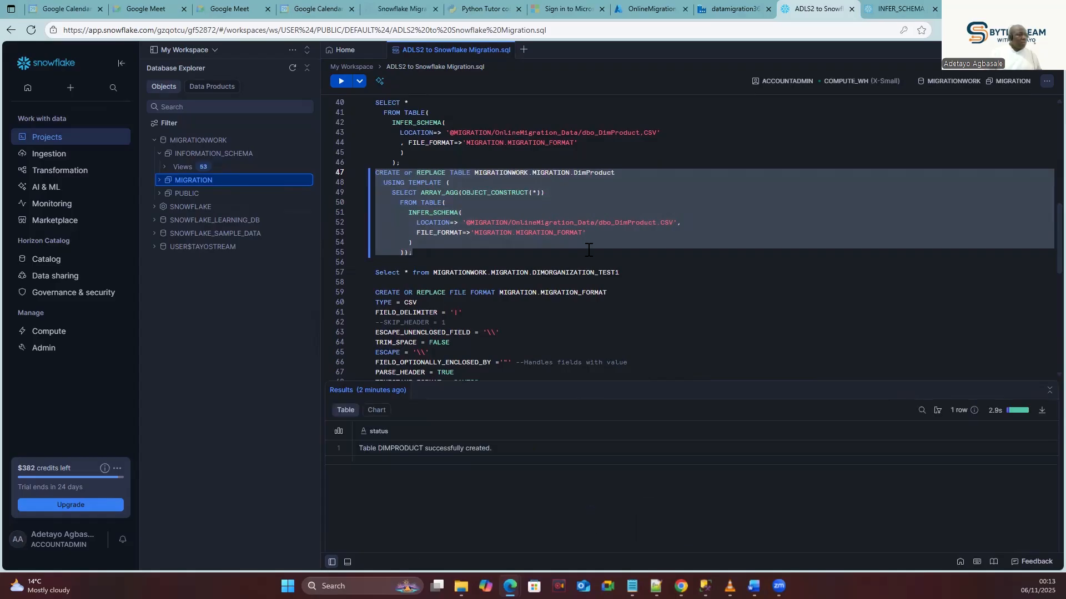
Retarget COPY INTO to DimProduct from dbo_DimProduct.CSV and run it, loading 606 rows.
{"action": "left_click", "coordinate": [1048, 390]}
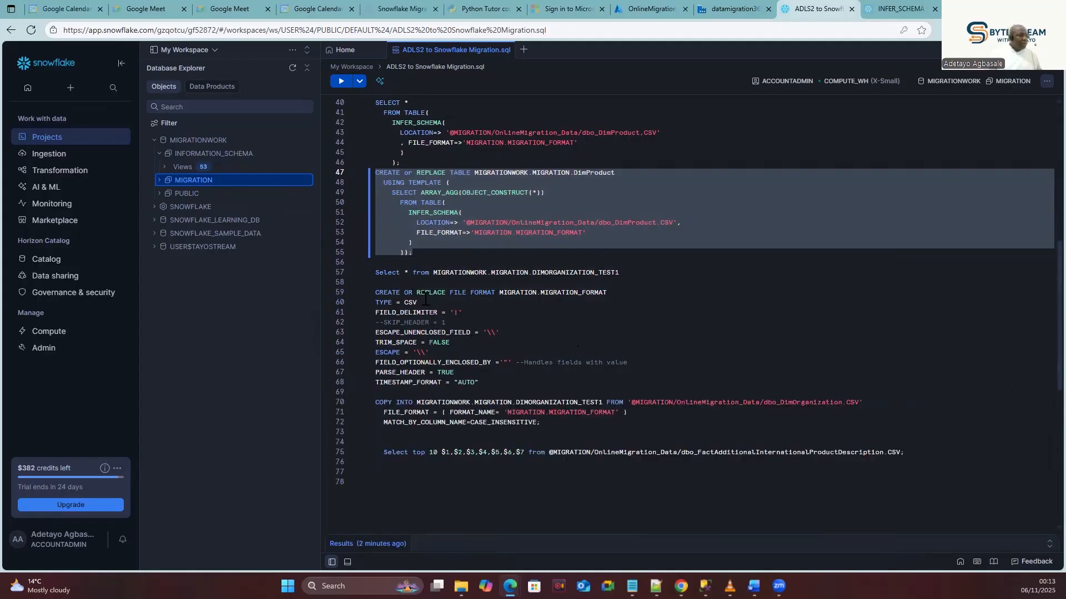
{"action": "double_click", "coordinate": [641, 224]}
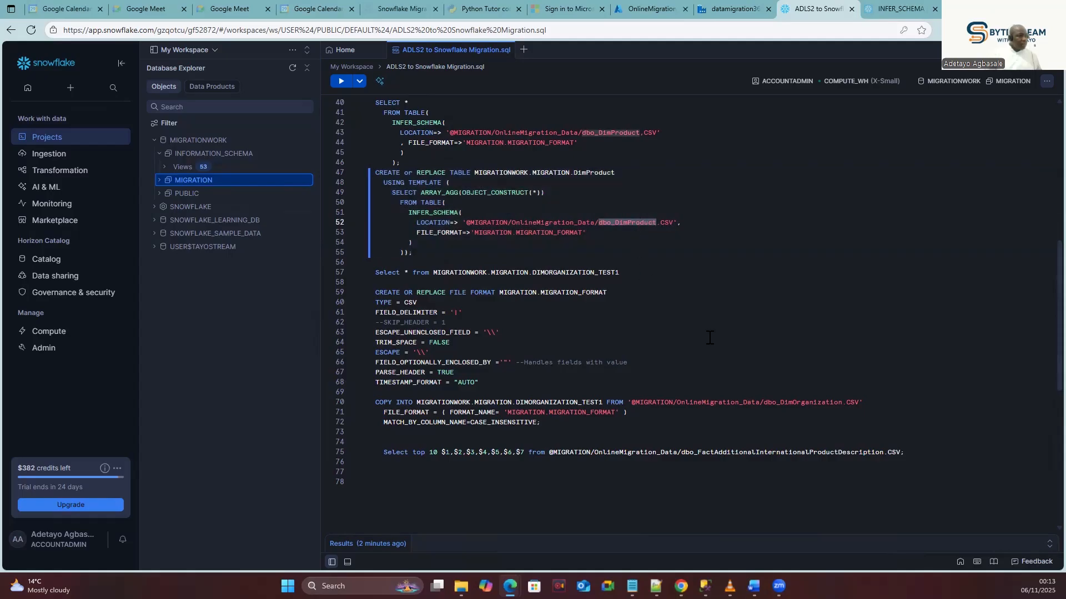
{"action": "double_click", "coordinate": [810, 403]}
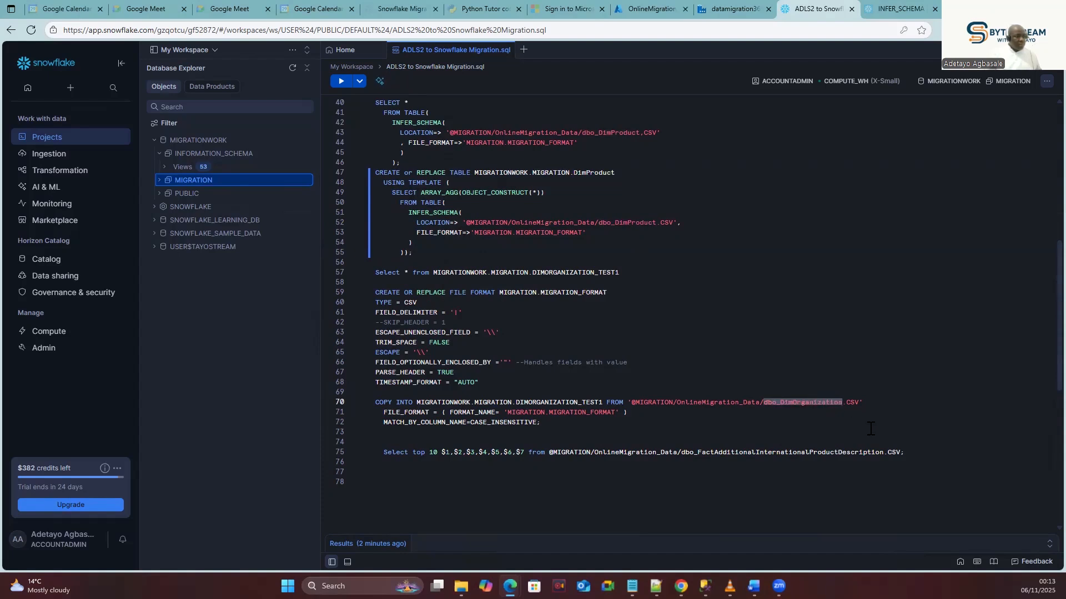
{"action": "key", "text": "ctrl+v"}
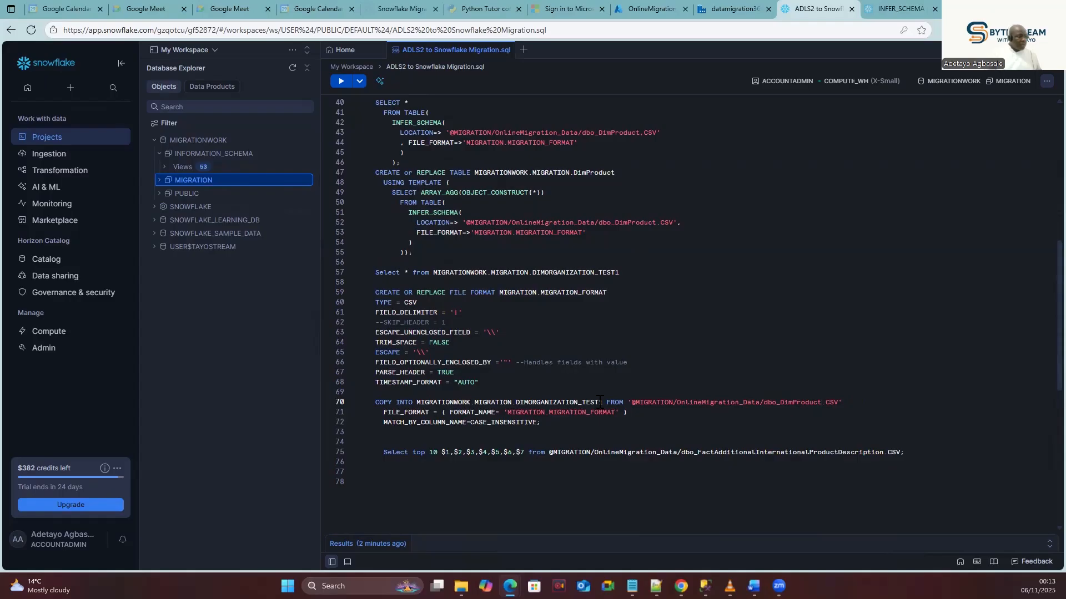
{"action": "double_click", "coordinate": [587, 172]}
{"action": "key", "text": "ctrl+c"}
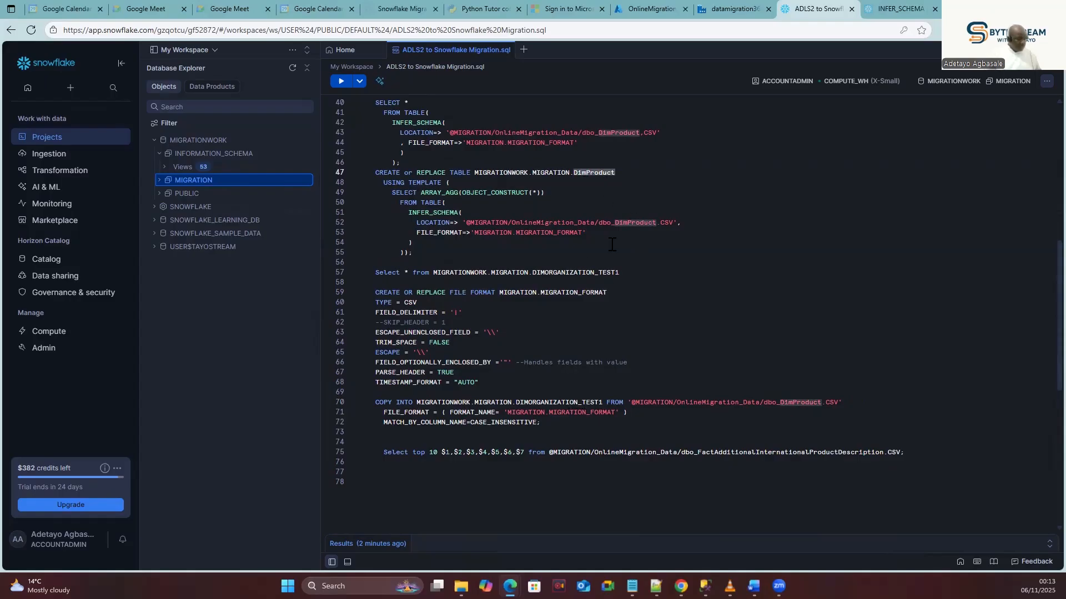
{"action": "double_click", "coordinate": [586, 404]}
{"action": "key", "text": "ctrl+v"}
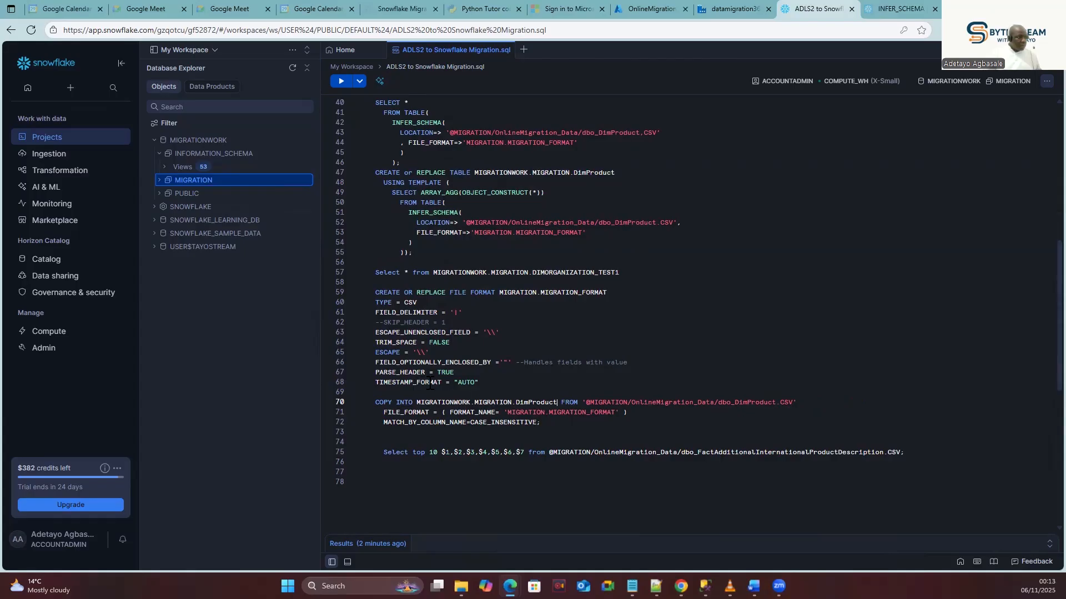
{"action": "left_click_drag", "start_coordinate": [550, 424], "coordinate": [373, 394]}
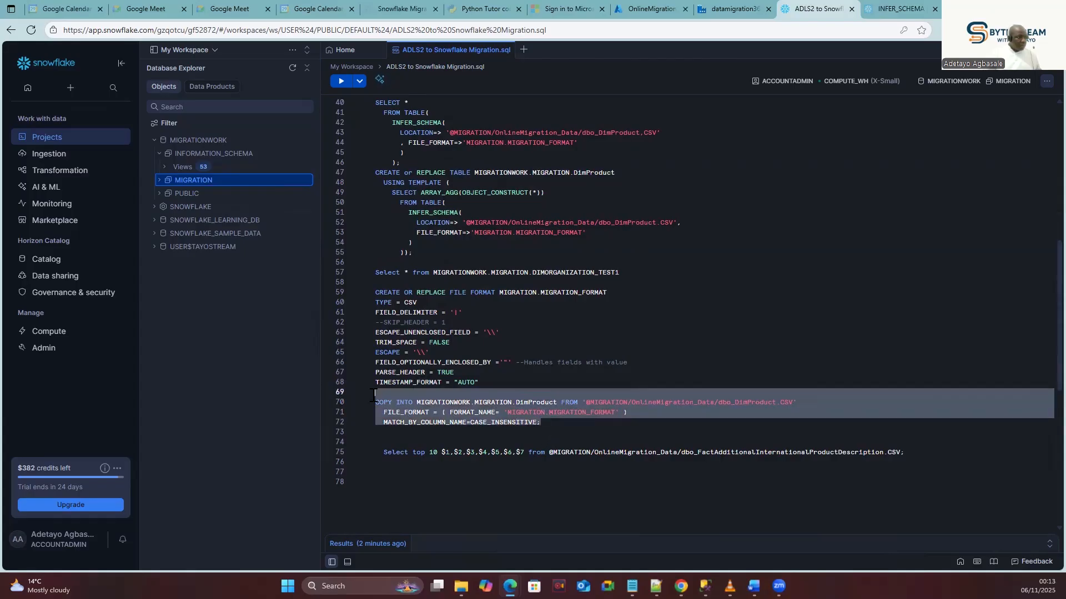
{"action": "left_click", "coordinate": [341, 82]}
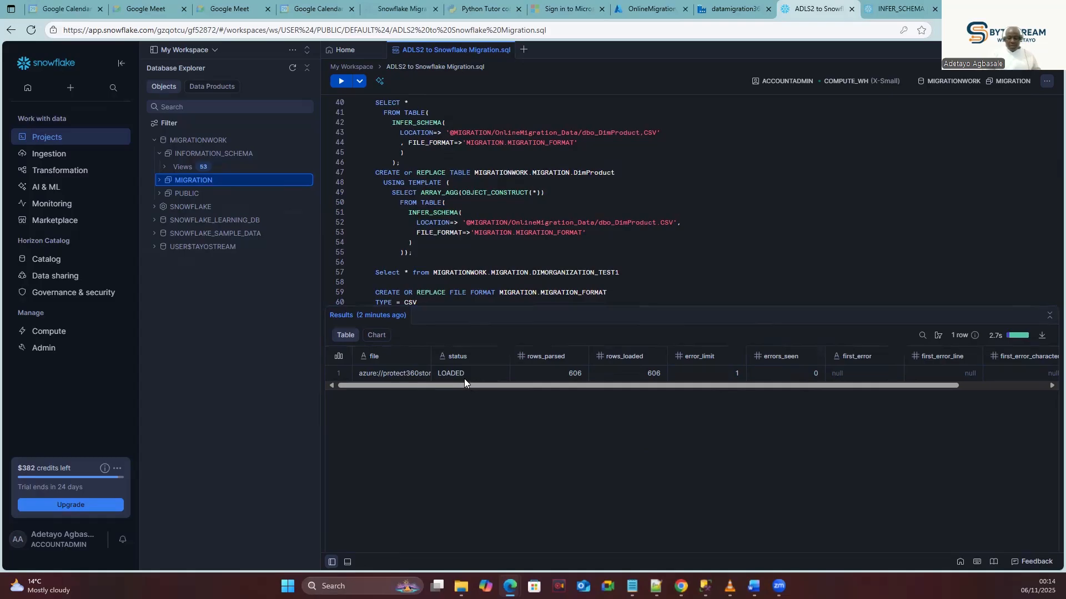
Copy the full MIGRATIONWORK.MIGRATION.DimProduct table path from the COPY INTO statement.
{"action": "mouse_move", "coordinate": [451, 383]}
{"action": "left_mouse_down"}
{"action": "mouse_move", "coordinate": [465, 384]}
{"action": "mouse_move", "coordinate": [445, 383]}
{"action": "left_mouse_up"}
{"action": "scroll", "coordinate": [616, 278], "scroll_direction": "down", "scroll_amount": 3}
{"action": "left_click", "coordinate": [616, 279]}
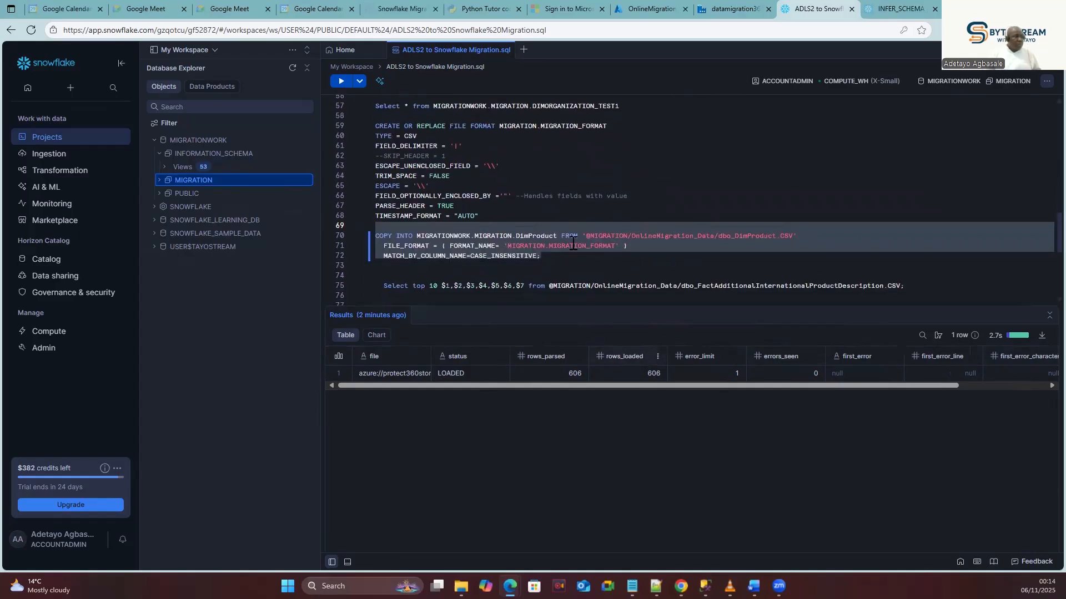
{"action": "double_click", "coordinate": [545, 237]}
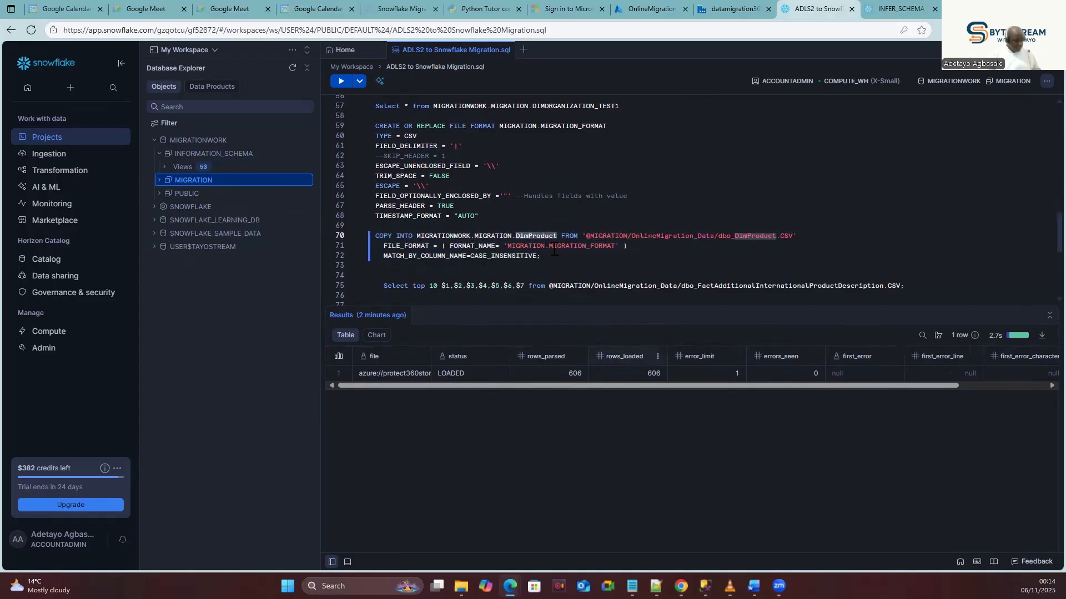
{"action": "left_click", "coordinate": [562, 236]}
{"action": "left_click_drag", "start_coordinate": [562, 236], "coordinate": [417, 241]}
{"action": "key", "text": "ctrl+c"}
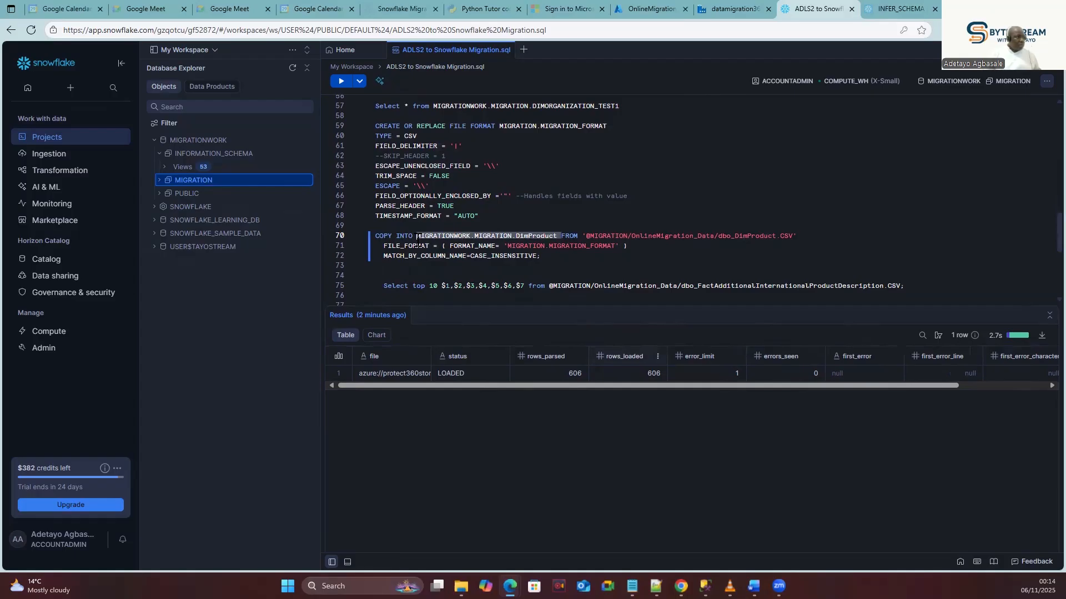
Add and run SELECT * FROM MIGRATIONWORK.MIGRATION.DimProduct, checking it returns 606 rows.
{"action": "left_click", "coordinate": [554, 265]}
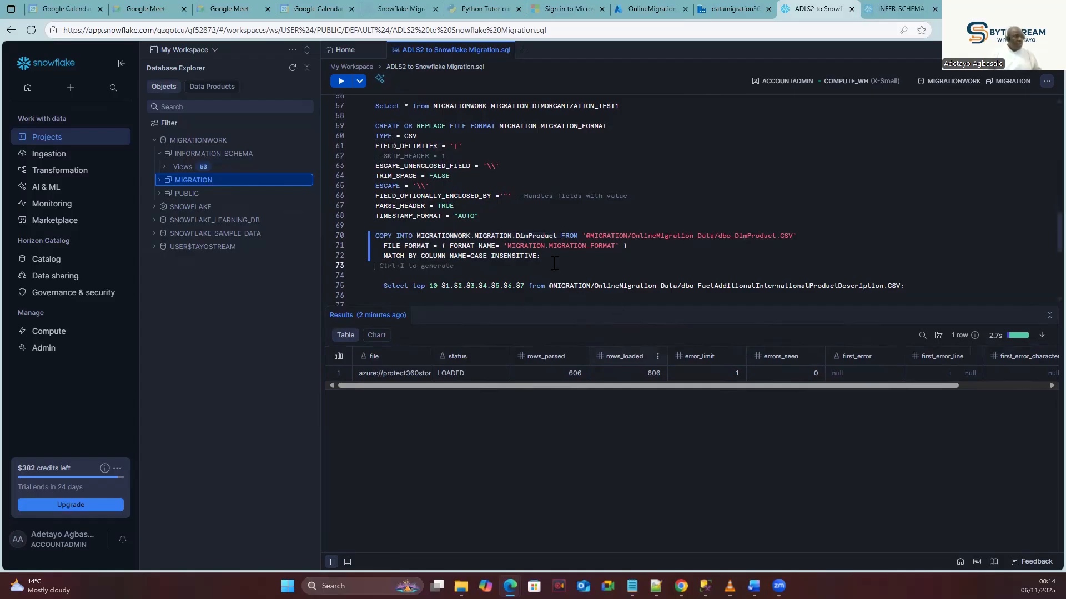
{"action": "key", "text": "Return"}
{"action": "key", "text": "Return"}
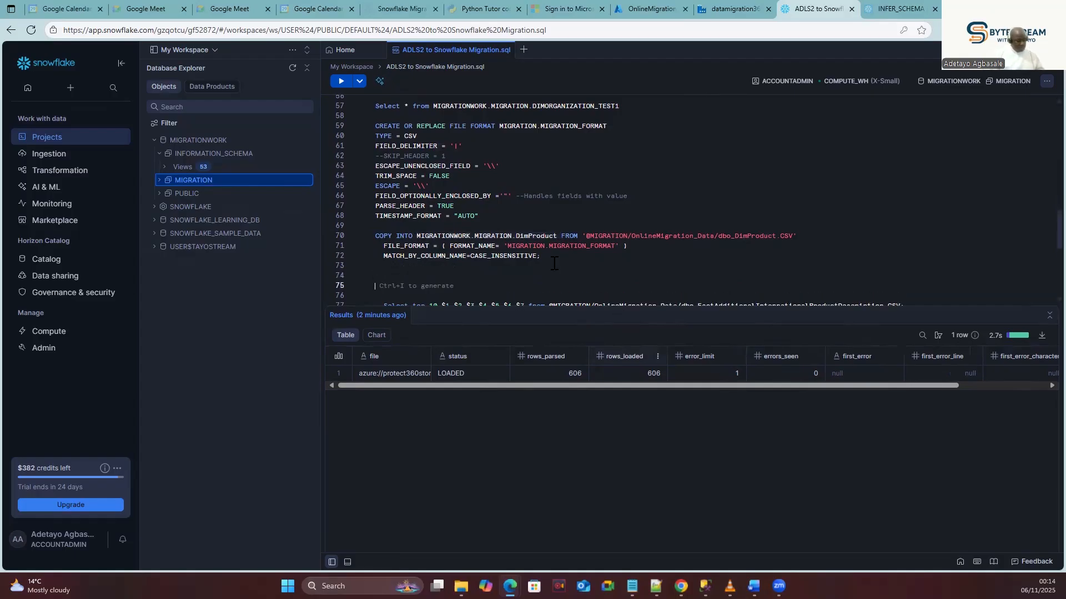
{"action": "type", "text": "sELECT * FROM"}
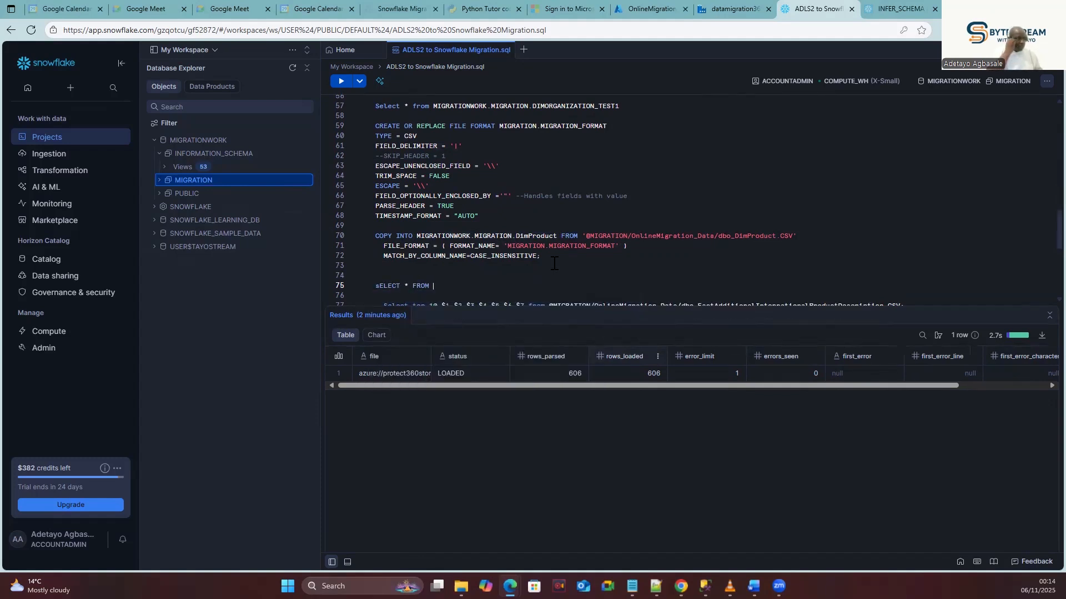
{"action": "key", "text": "ctrl+v"}
{"action": "left_click_drag", "start_coordinate": [584, 284], "coordinate": [361, 286]}
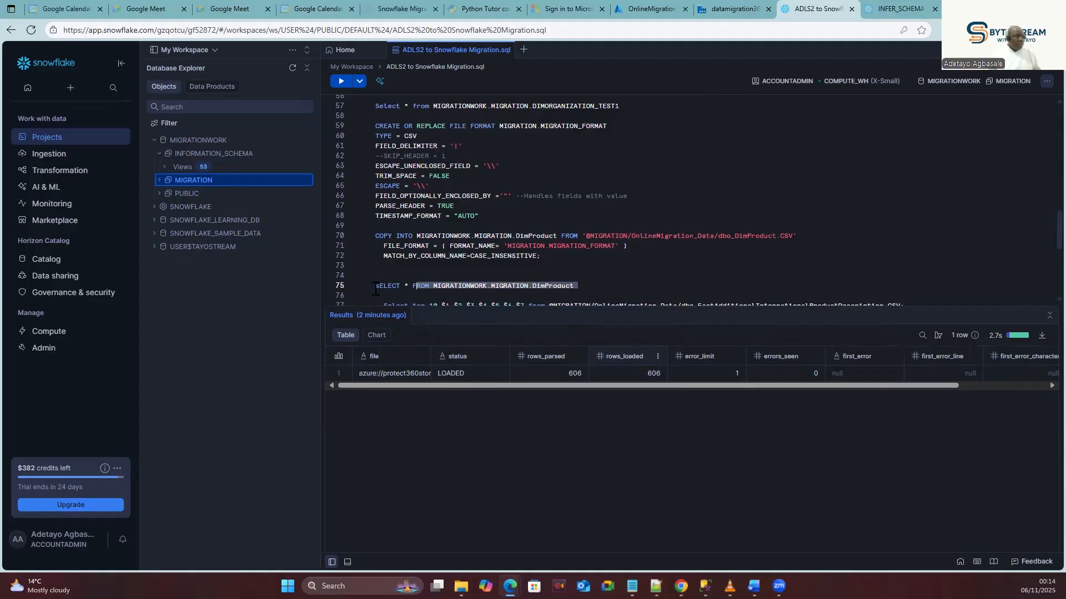
{"action": "left_click", "coordinate": [341, 81]}
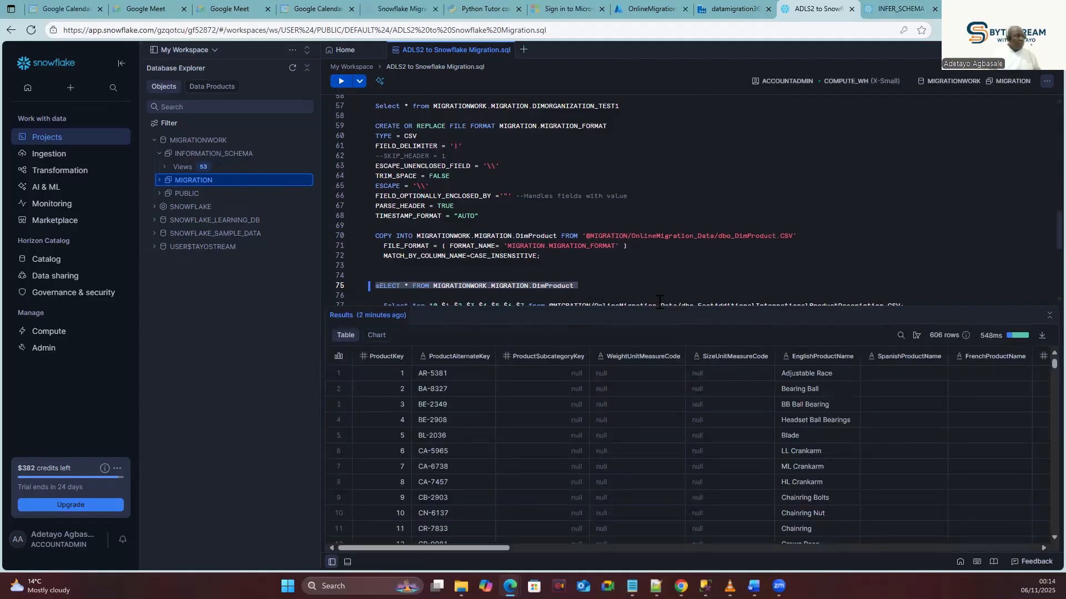
{"action": "left_click_drag", "start_coordinate": [448, 547], "coordinate": [487, 558]}
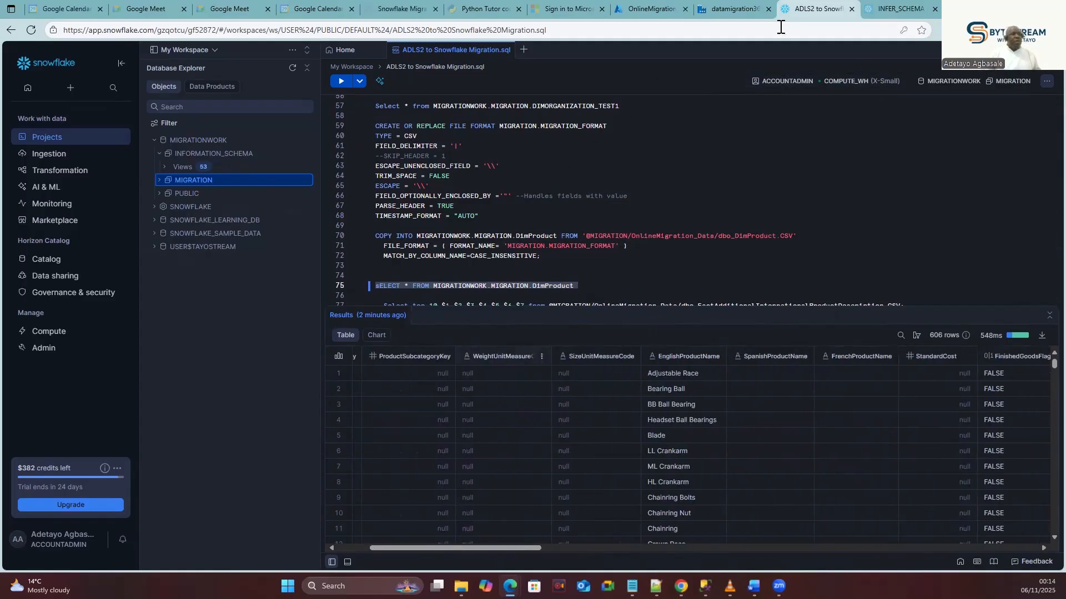
Start a debug run of the ADLS2_SF_Migration pipeline in Data Factory.
{"action": "left_click", "coordinate": [732, 9]}
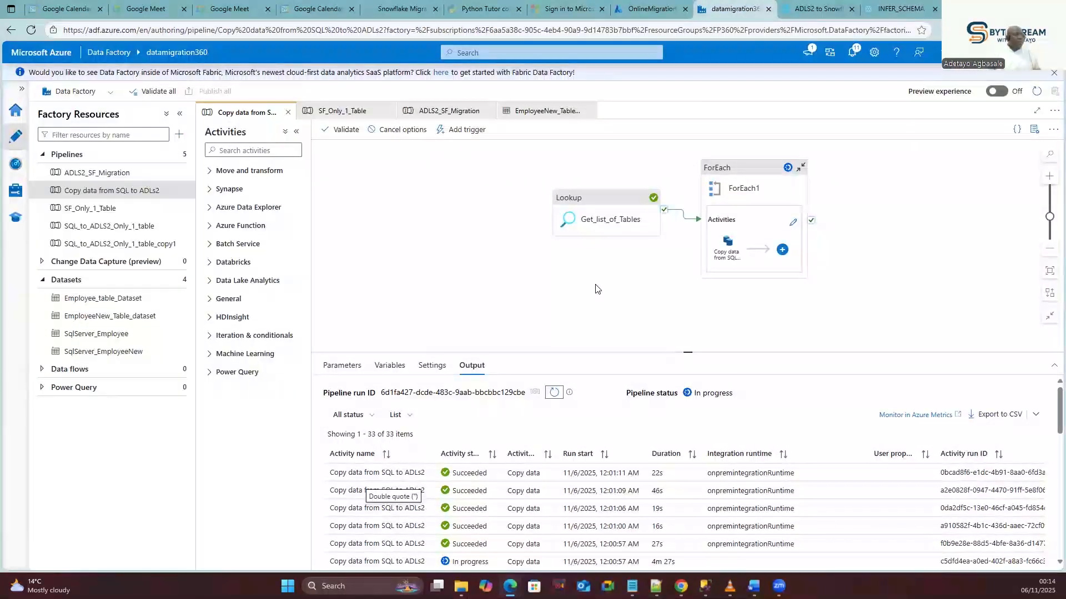
{"action": "left_click", "coordinate": [434, 112]}
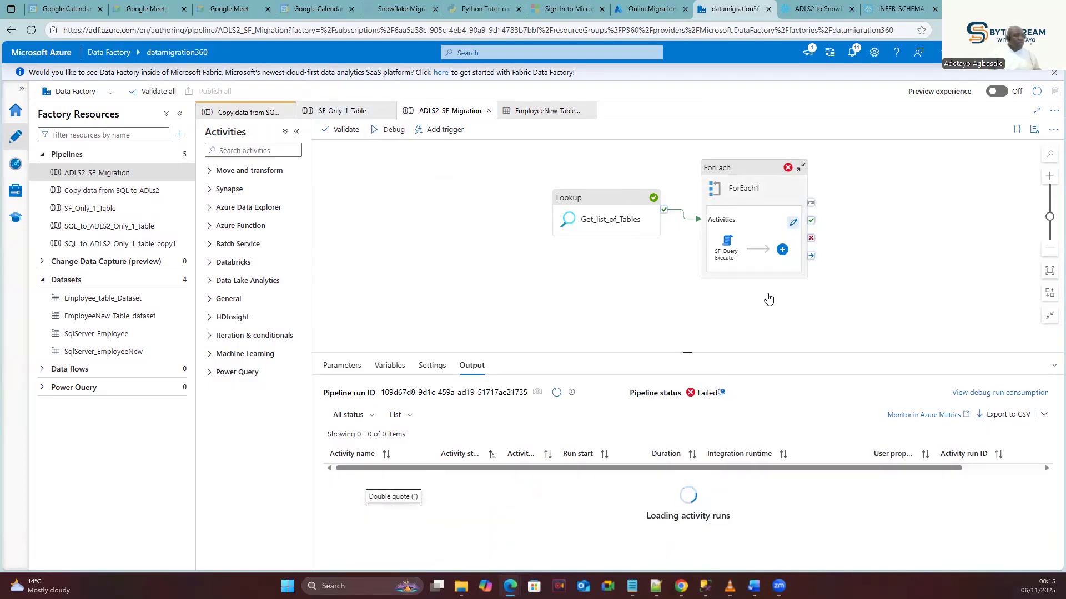
{"action": "left_click", "coordinate": [387, 138]}
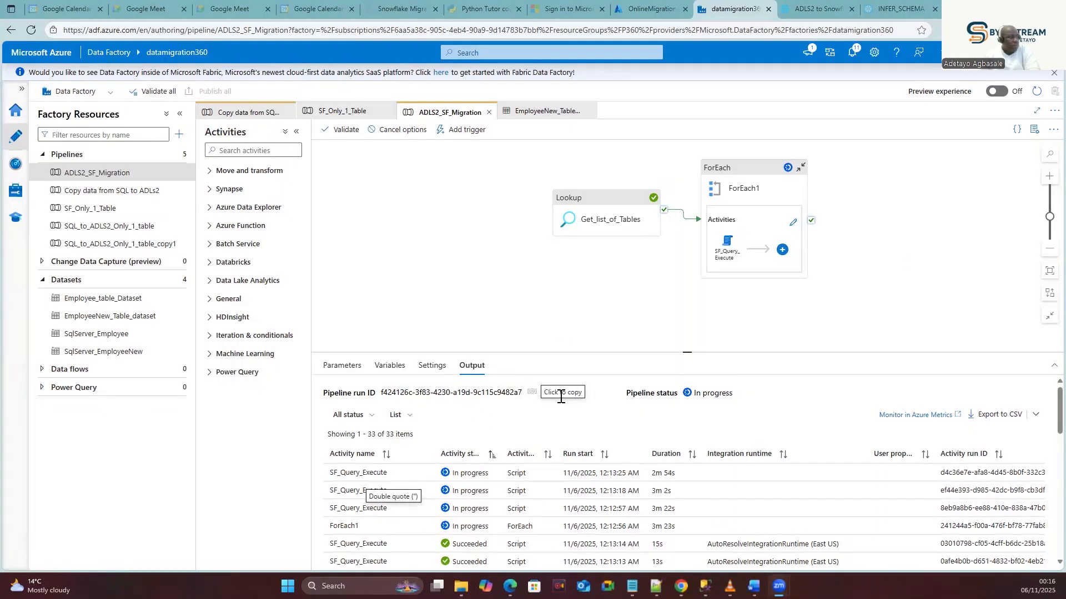
Refresh the Output pane until the run and its SF_Query_Execute activities show Succeeded.
{"action": "left_click", "coordinate": [550, 392]}
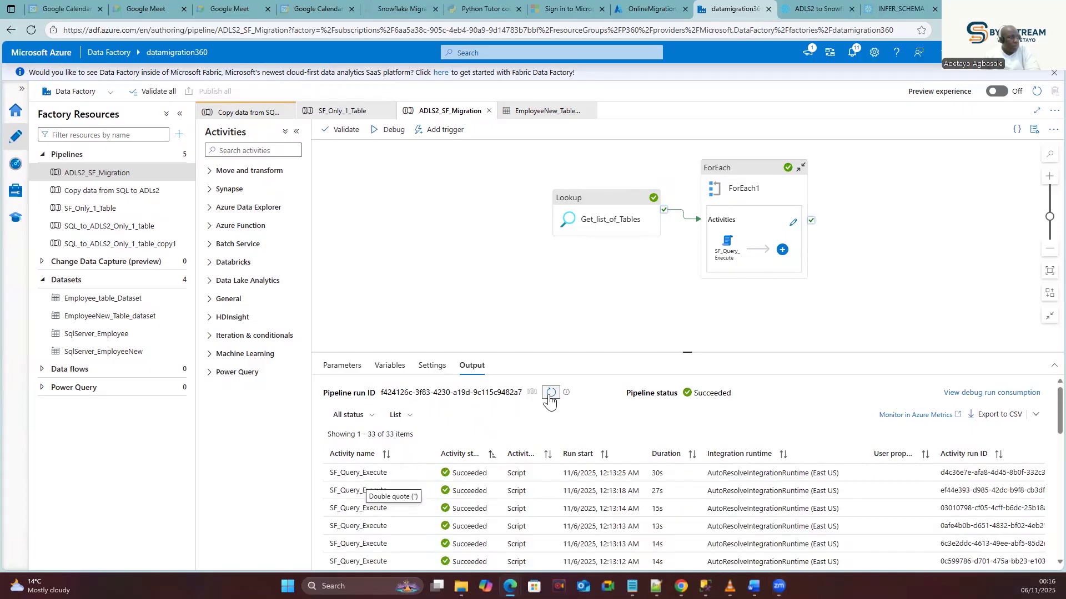
{"action": "scroll", "coordinate": [561, 489], "scroll_direction": "down", "scroll_amount": 4}
{"action": "scroll", "coordinate": [558, 478], "scroll_direction": "down", "scroll_amount": 5}
{"action": "scroll", "coordinate": [567, 462], "scroll_direction": "up", "scroll_amount": 9}
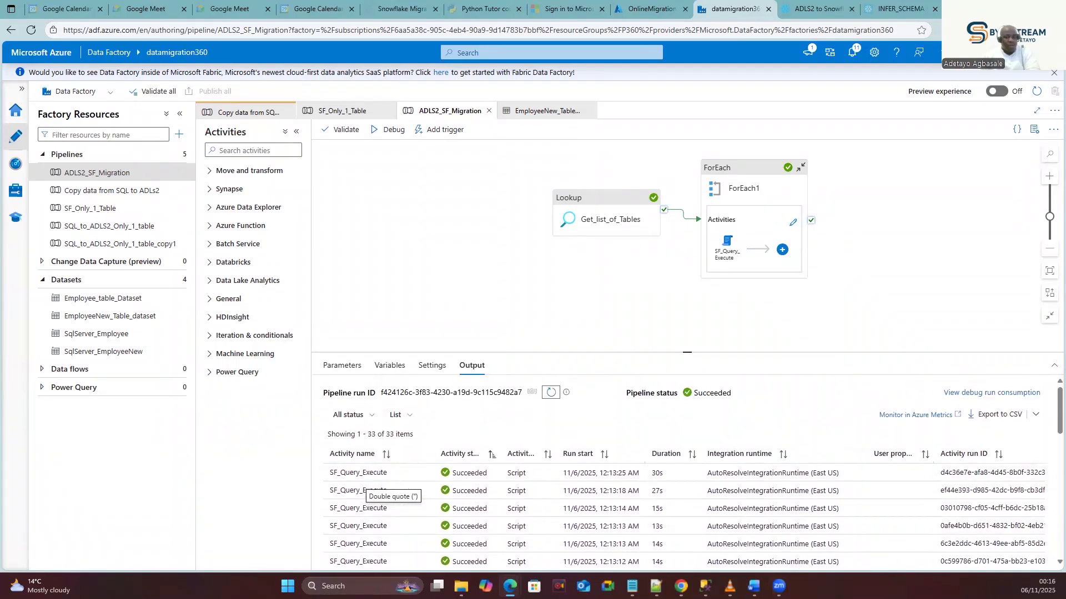